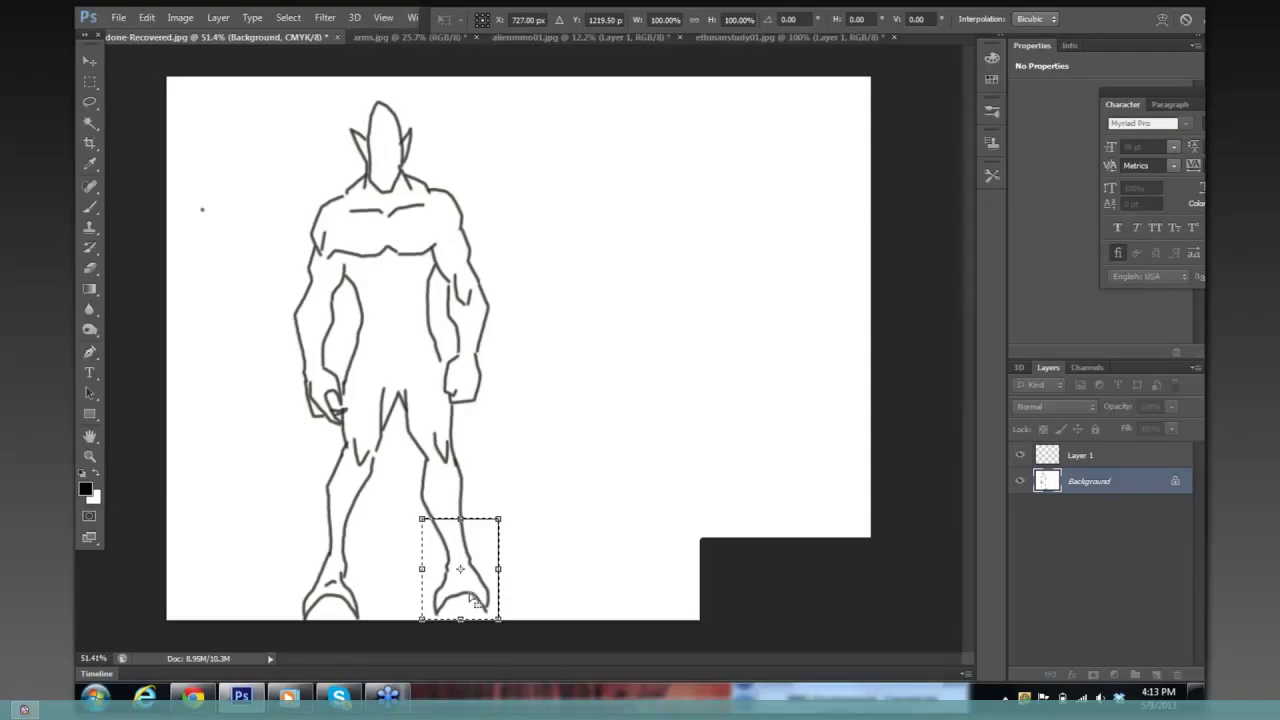
- Commit the free transform on the alien figure's foot
{"action": "key", "text": "Return"}
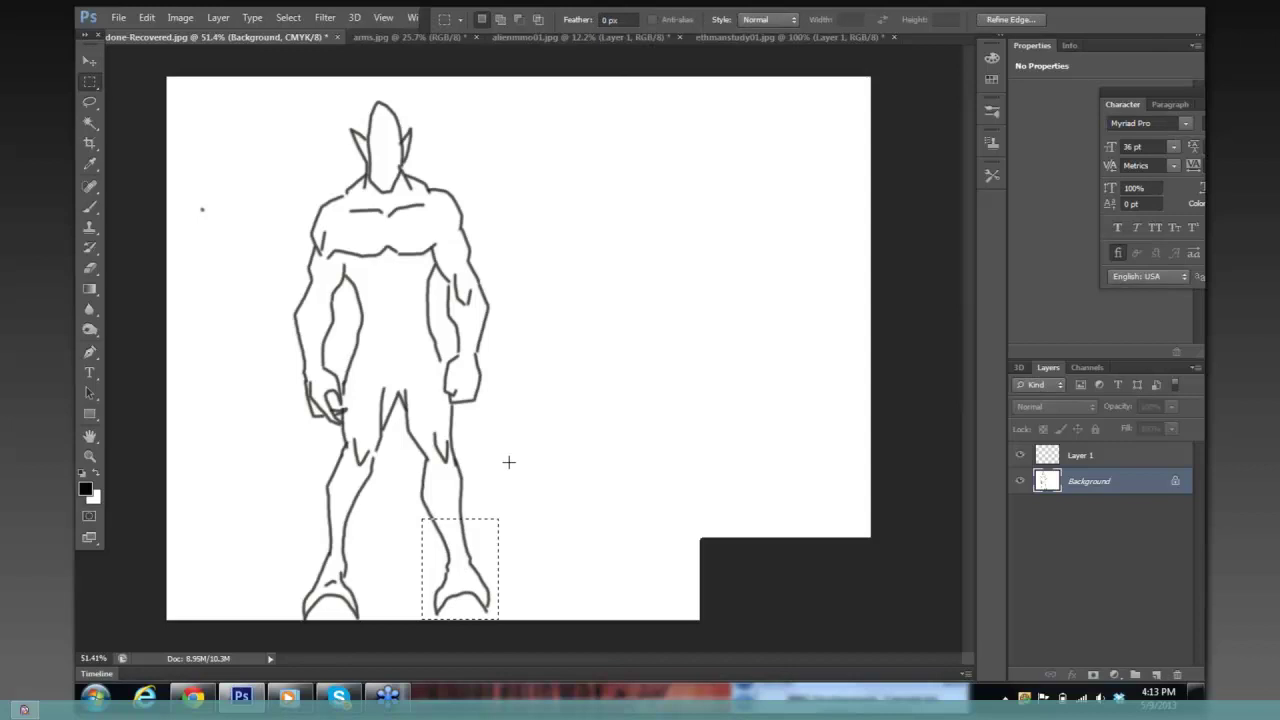
{"action": "key", "text": "ctrl"}
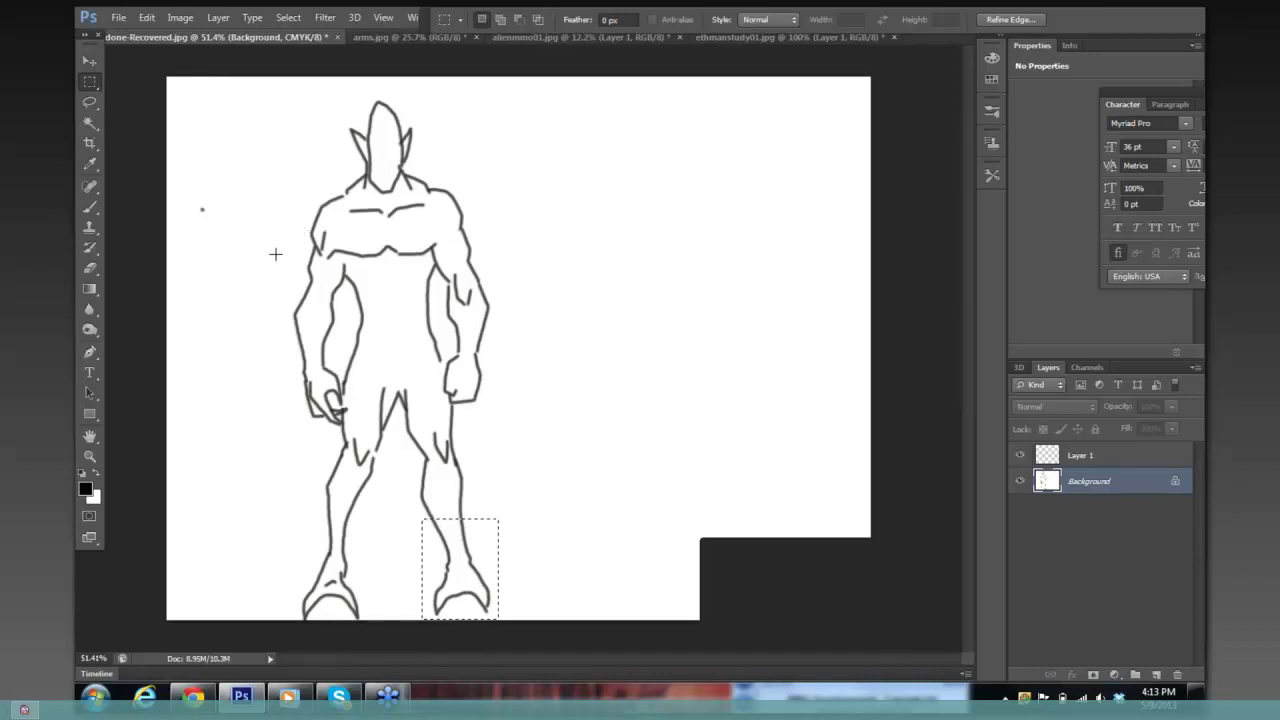
- Switch to the Eraser, shrink it to size 45, and make Layer 1 active
{"action": "key", "text": "e"}
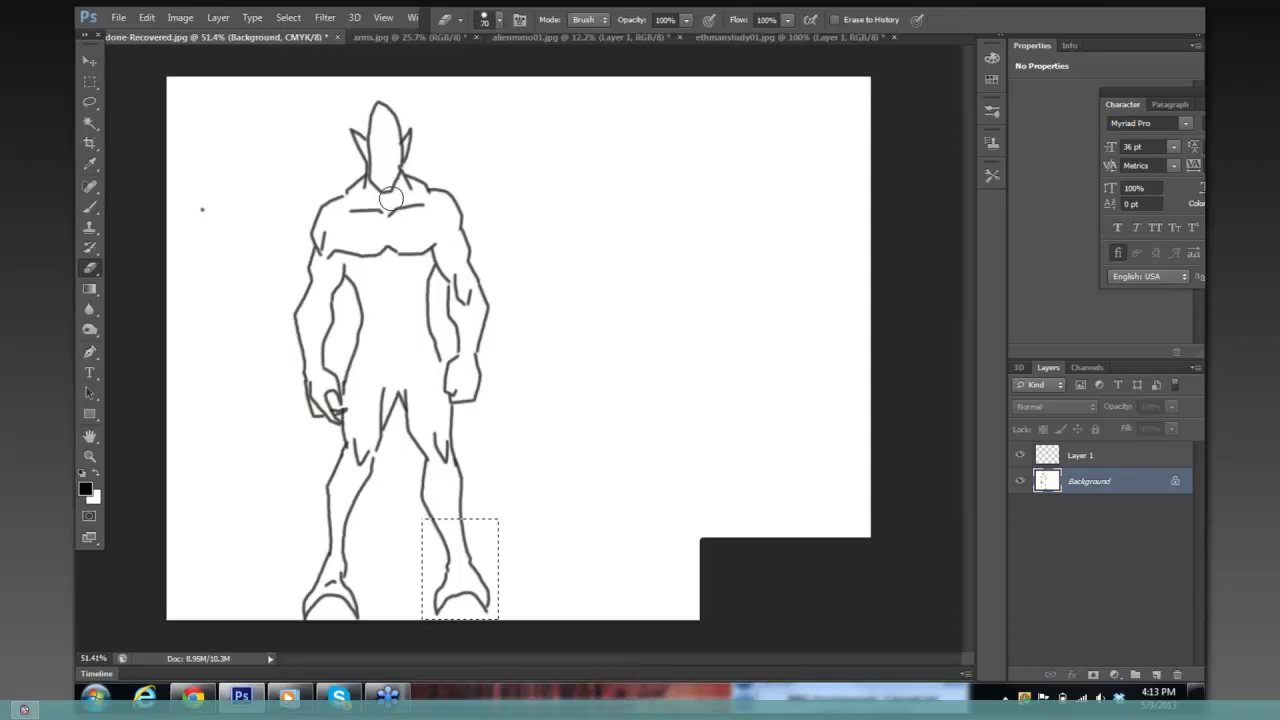
{"action": "key", "text": "bracketleft"}
{"action": "key", "text": "bracketleft"}
{"action": "key", "text": "bracketleft"}
{"action": "key", "text": "bracketleft"}
{"action": "key", "text": "bracketleft"}
{"action": "left_click", "coordinate": [1108, 458]}
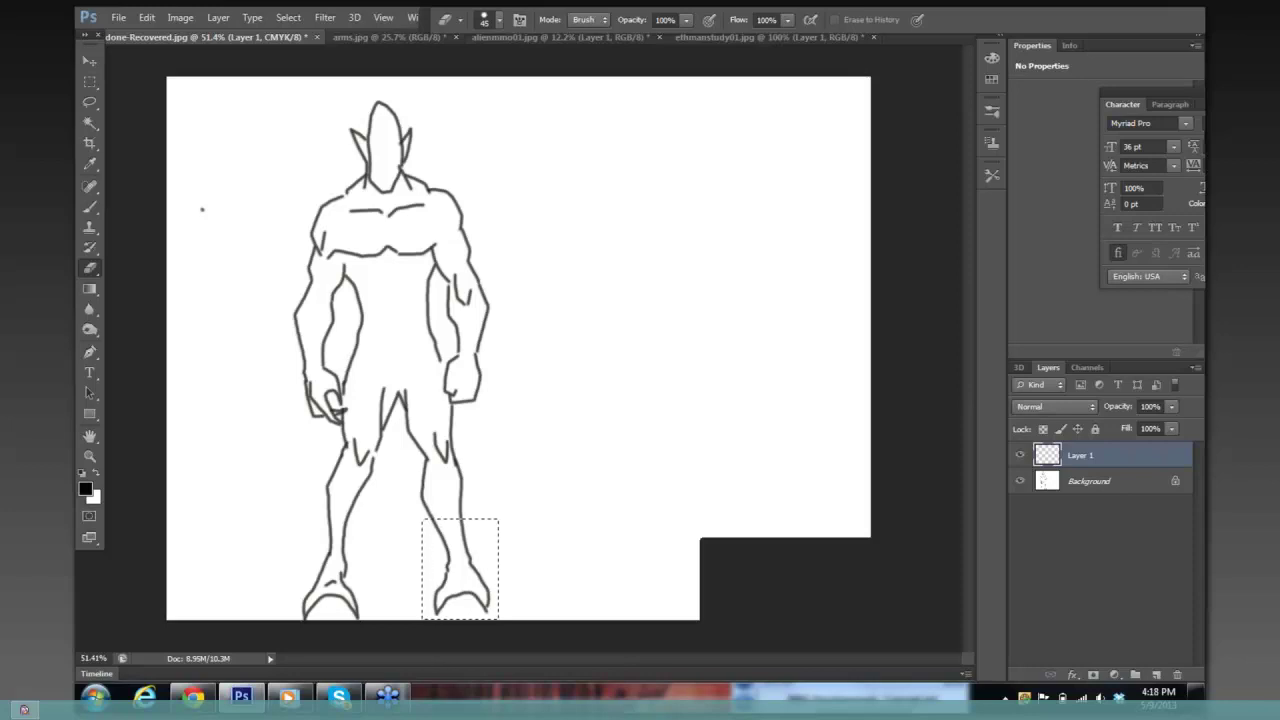
- Dismiss the transform error, deselect the right foot on Background, then return to Layer 1
{"action": "key", "text": "ctrl+t"}
{"action": "key", "text": "Return"}
{"action": "key", "text": "Return"}
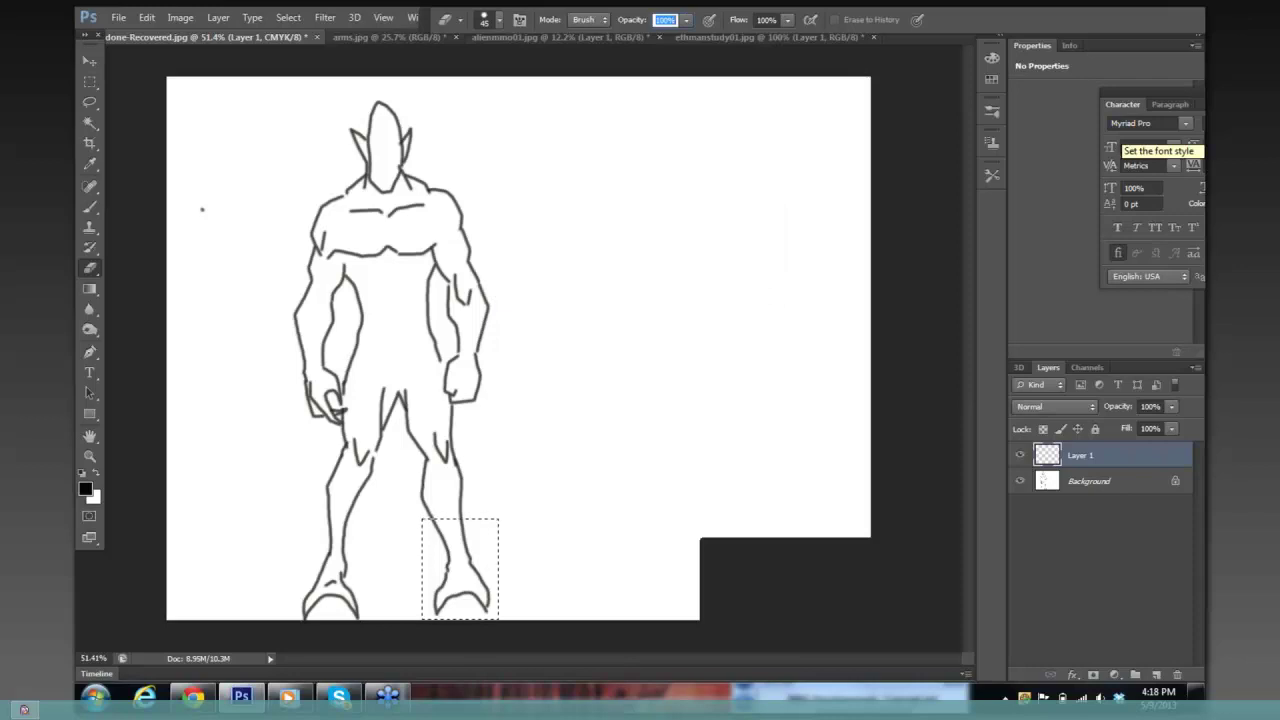
{"action": "left_click", "coordinate": [1088, 481]}
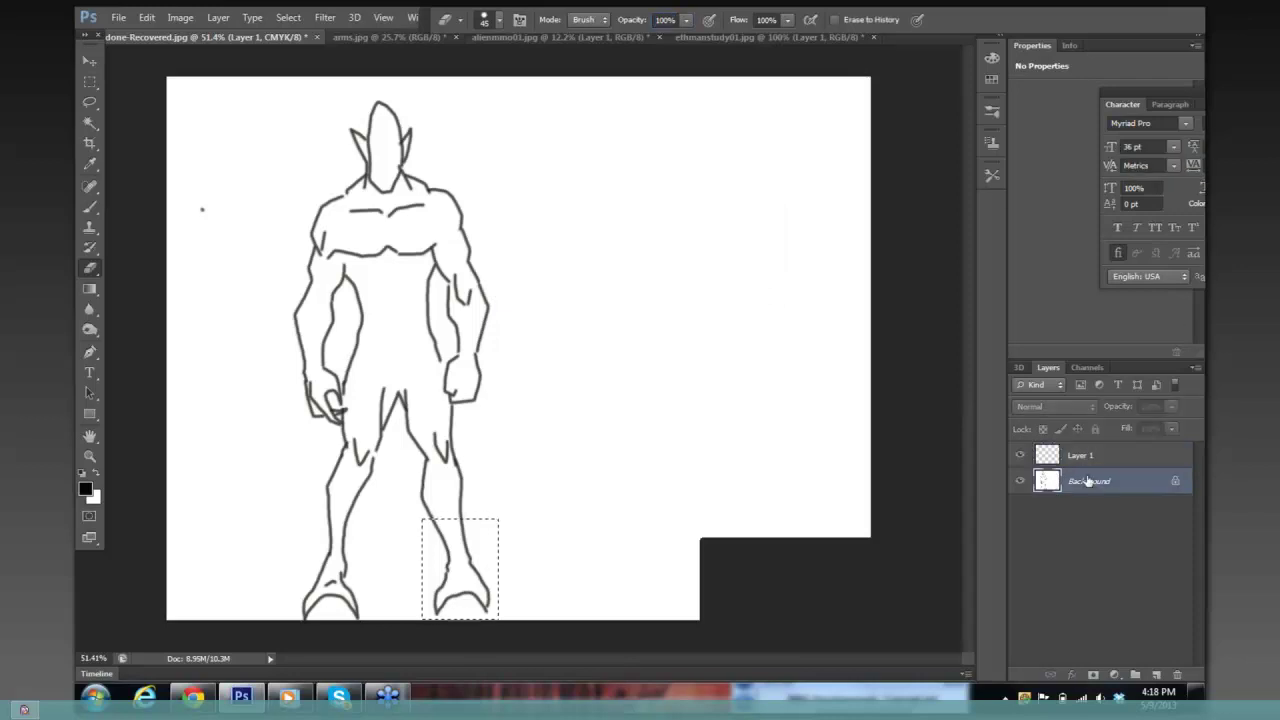
{"action": "key", "text": "ctrl+d"}
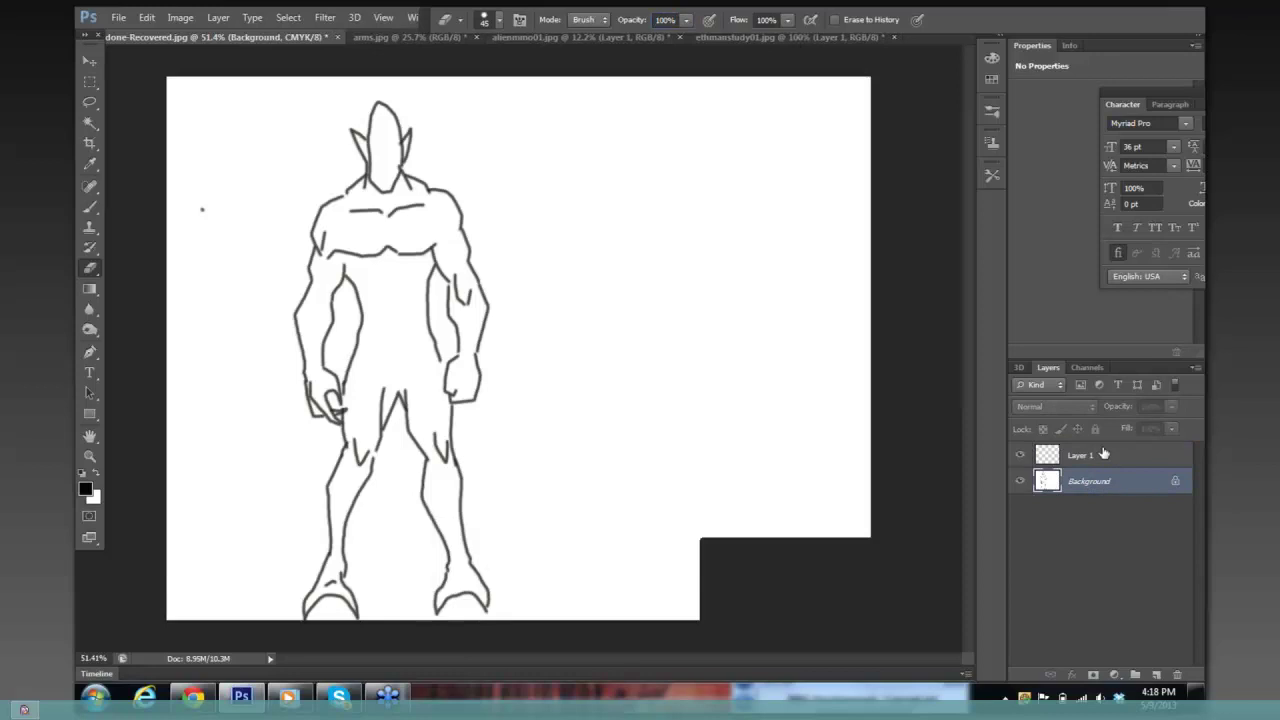
{"action": "left_click", "coordinate": [1104, 454]}
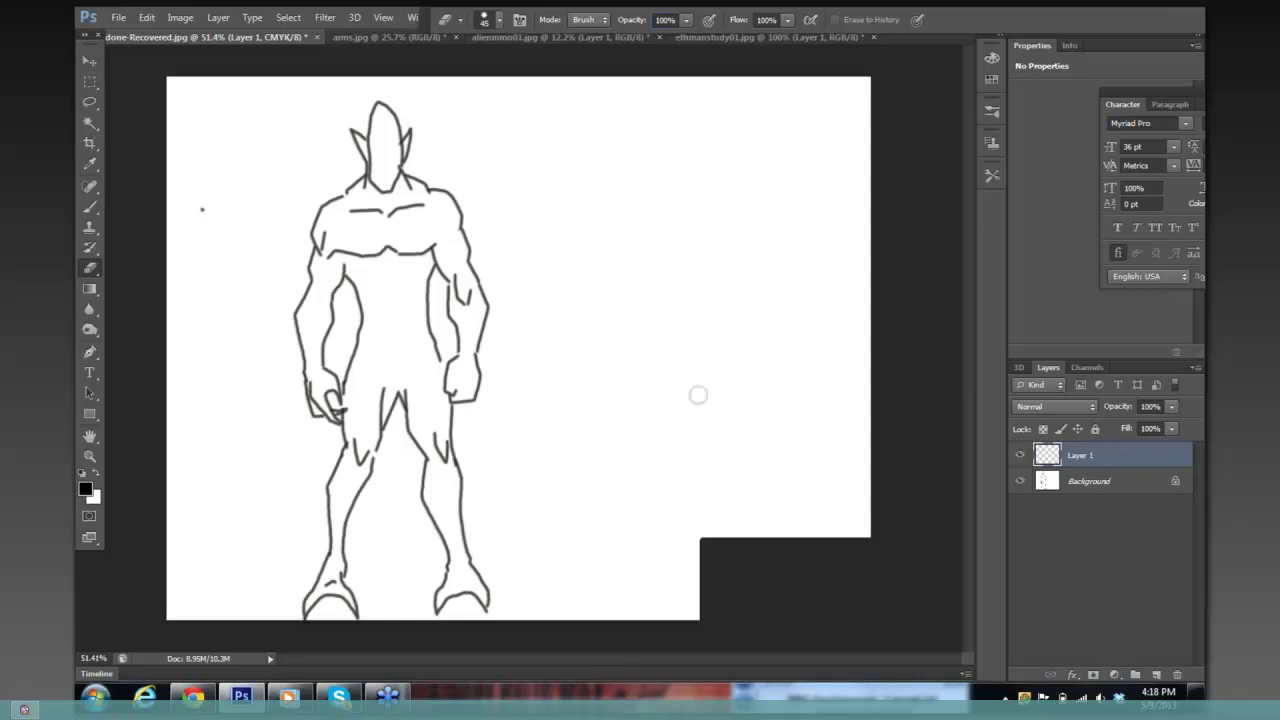
- Set the foreground to bright pink, zoom on the head and torso, and select Background
{"action": "key", "text": "bracketleft"}
{"action": "key", "text": "bracketleft"}
{"action": "key", "text": "bracketleft"}
{"action": "key", "text": "bracketleft"}
{"action": "key", "text": "bracketleft"}
{"action": "key", "text": "bracketleft"}
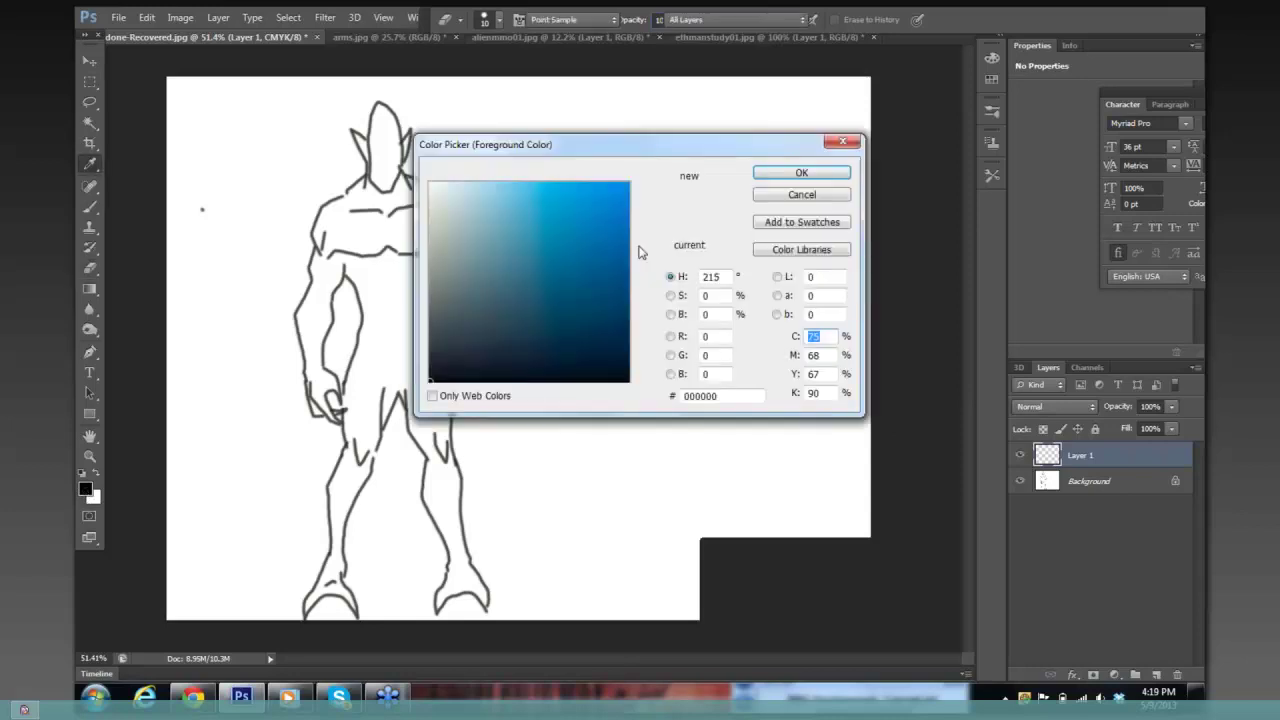
{"action": "left_click", "coordinate": [636, 196]}
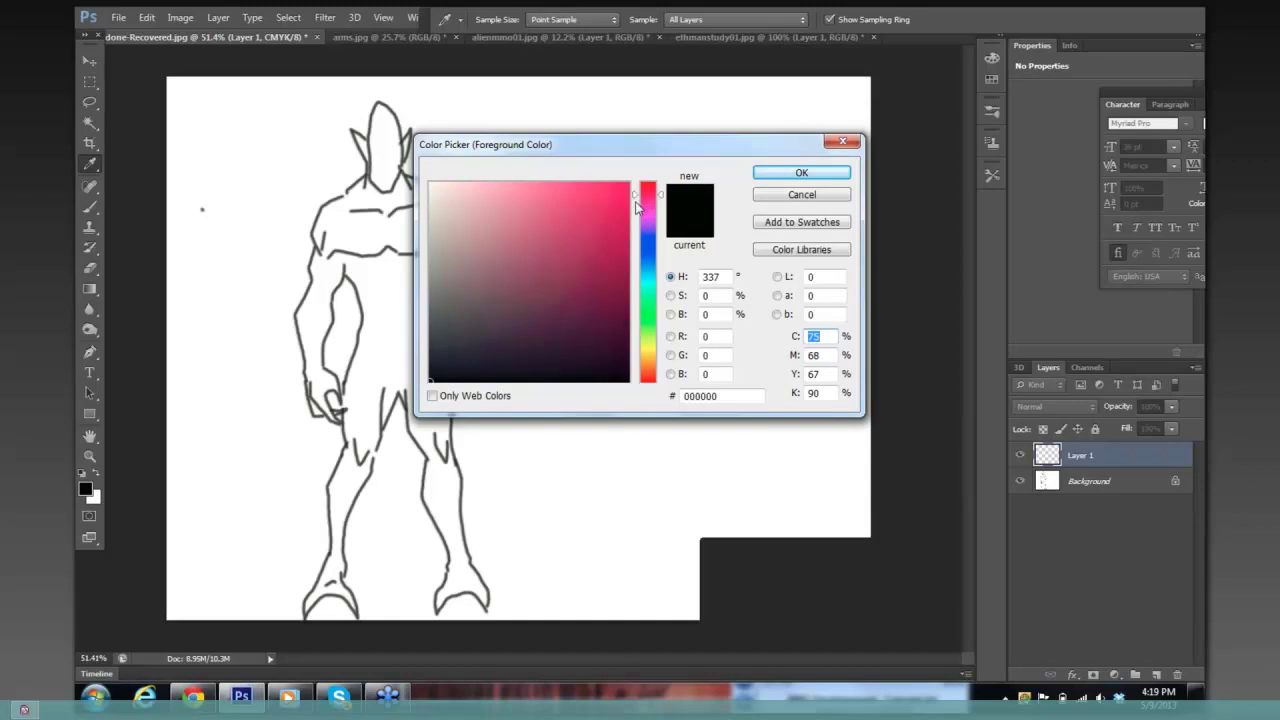
{"action": "left_click", "coordinate": [627, 190]}
{"action": "left_click", "coordinate": [801, 172]}
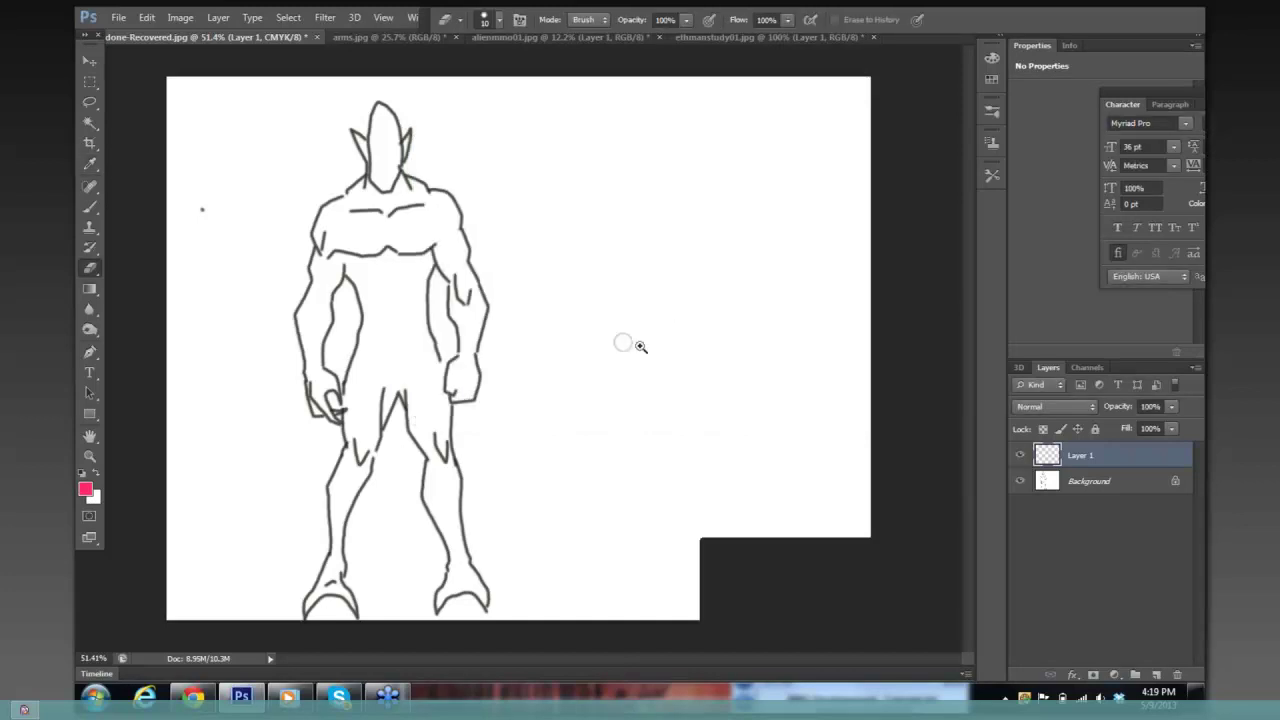
{"action": "left_click_drag", "start_coordinate": [640, 346], "coordinate": [726, 376]}
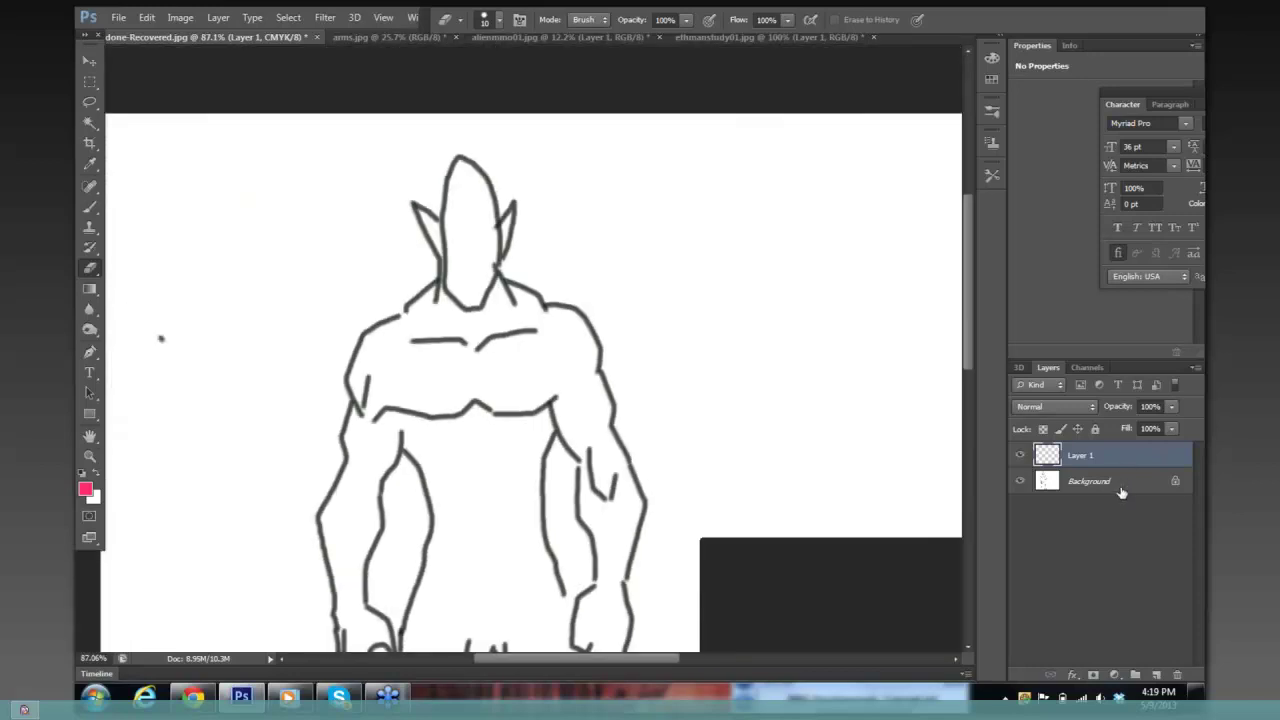
{"action": "left_click", "coordinate": [1121, 492]}
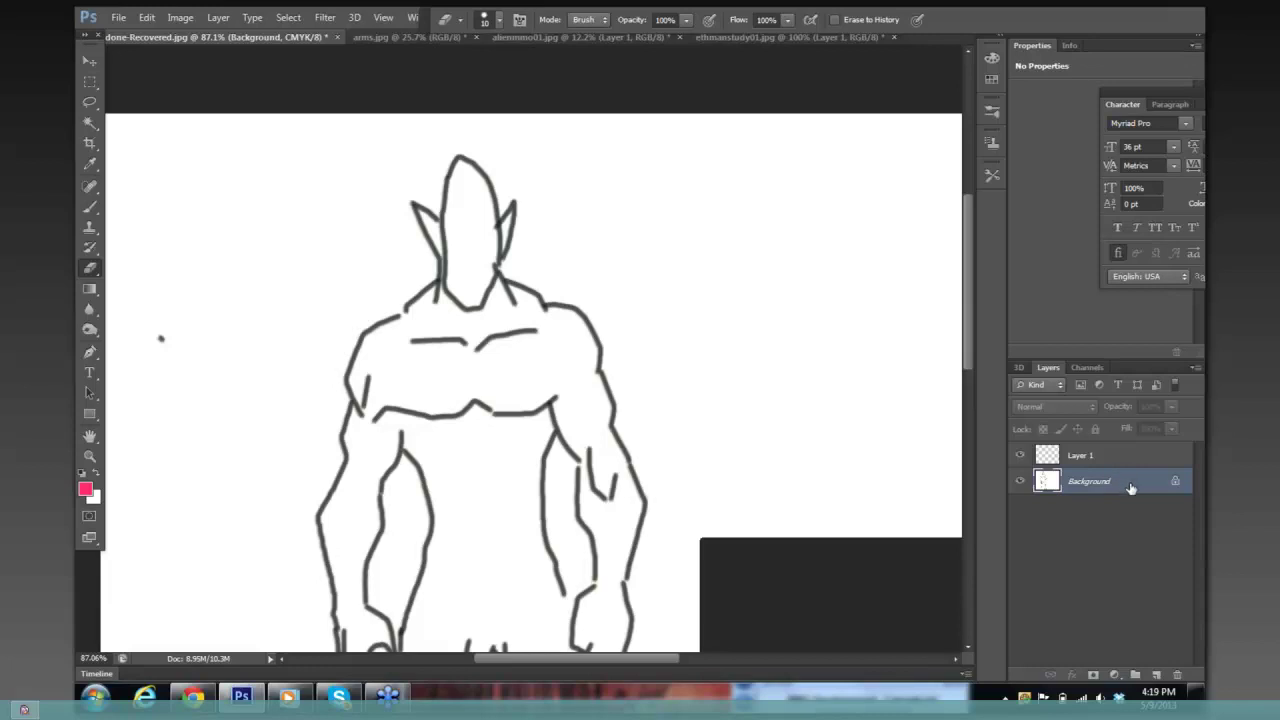
- Convert the Background into Layer 0 and erase part of the face's right-side line
{"action": "double_click", "coordinate": [1100, 482]}
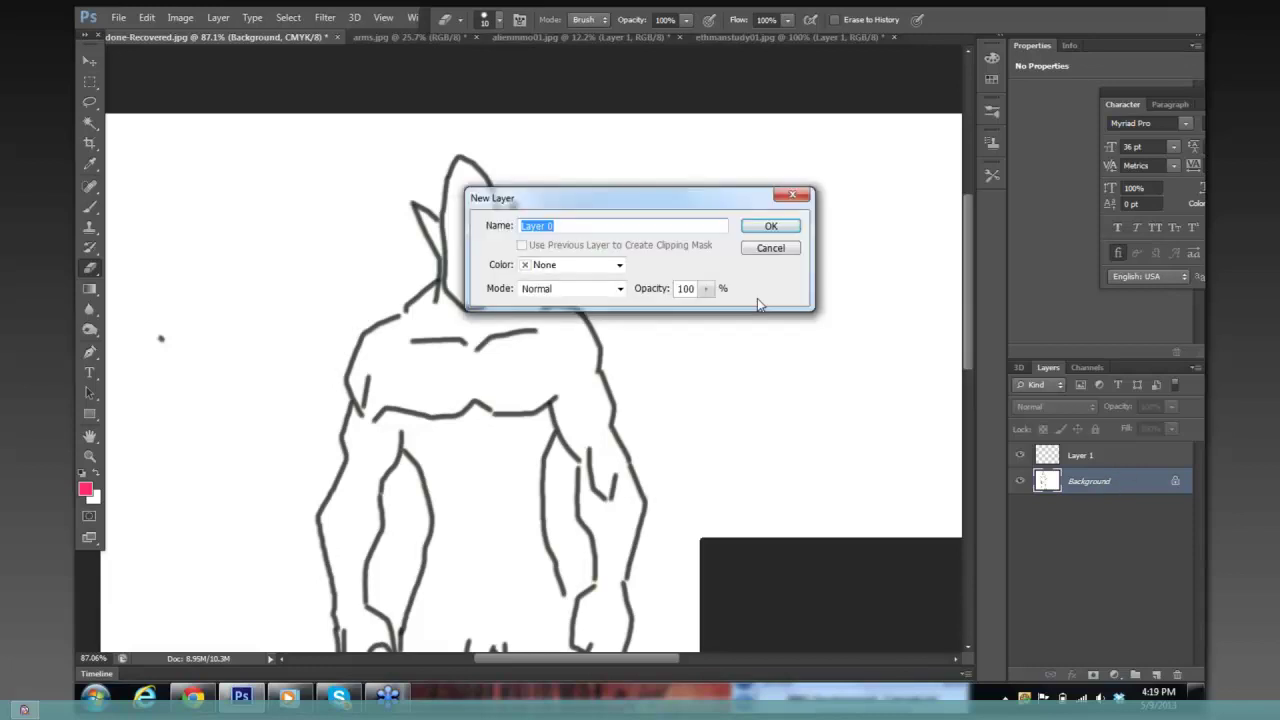
{"action": "left_click", "coordinate": [769, 227]}
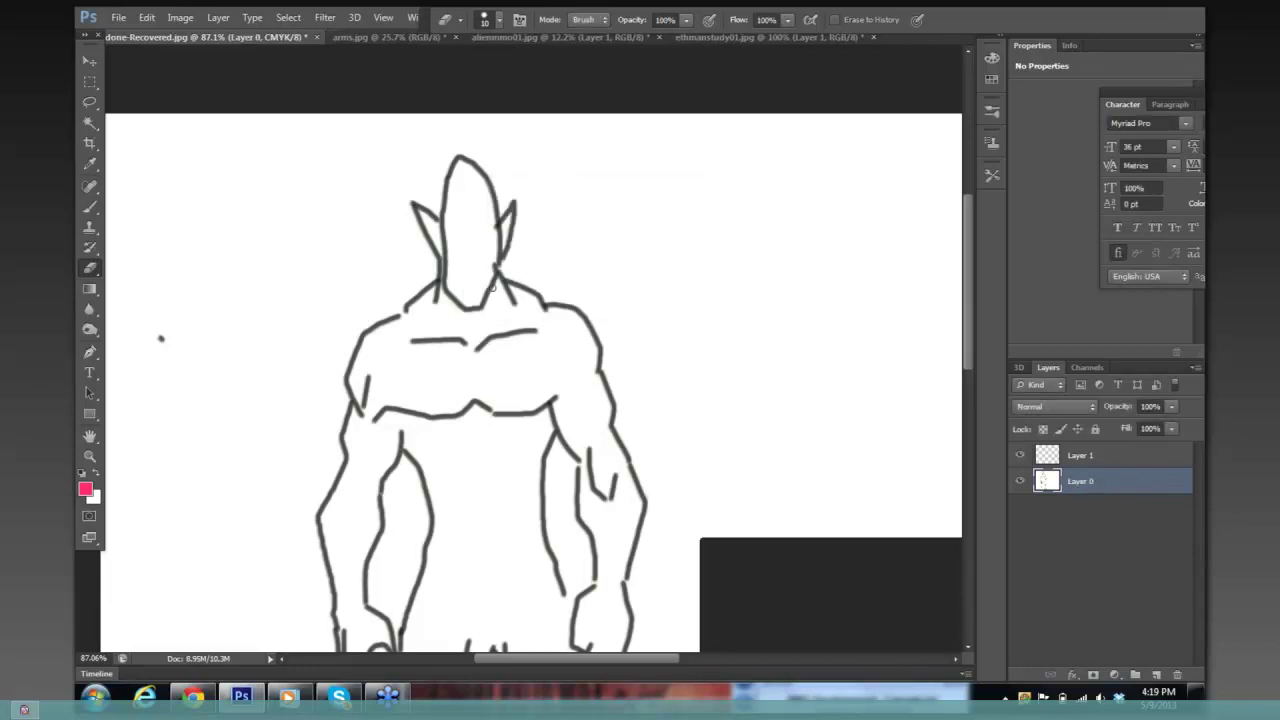
{"action": "mouse_move", "coordinate": [491, 283]}
{"action": "left_mouse_down"}
{"action": "mouse_move", "coordinate": [492, 266]}
{"action": "mouse_move", "coordinate": [484, 314]}
{"action": "left_mouse_up"}
- Ink the neck, jaw and right face edge with a near-black brush at 100% opacity
{"action": "key", "text": "b"}
{"action": "left_click", "coordinate": [84, 490]}
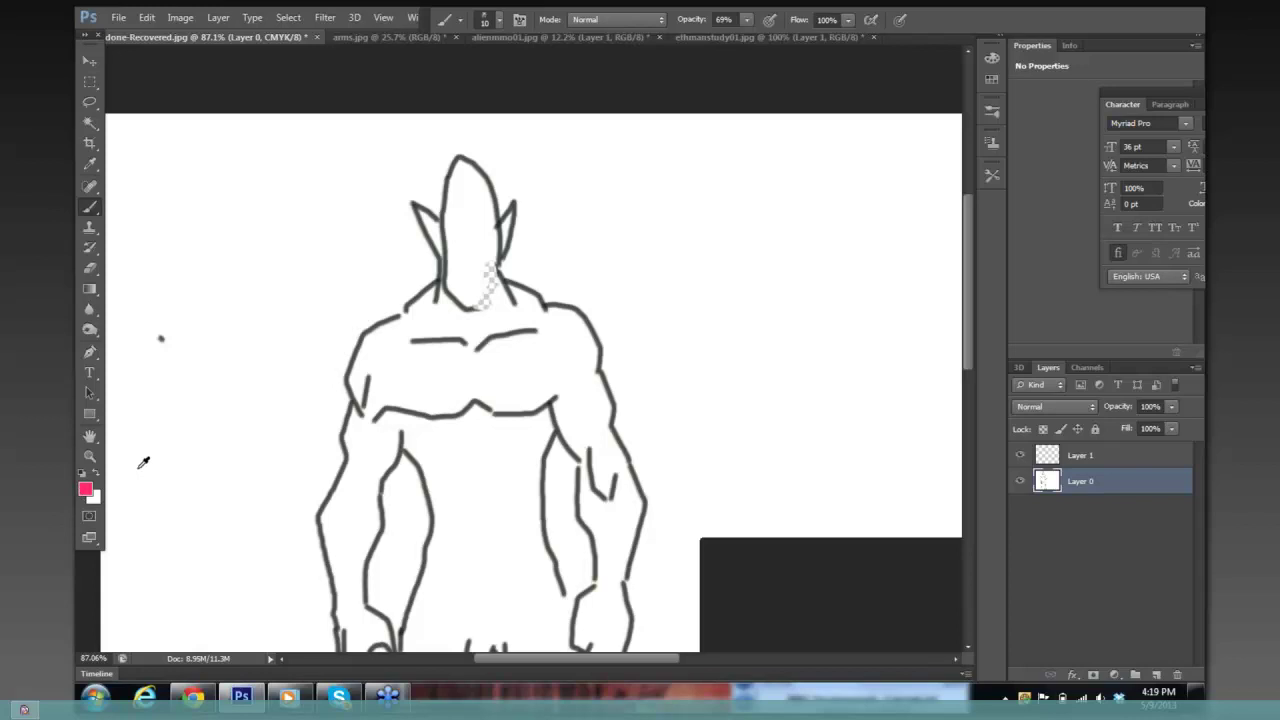
{"action": "left_click", "coordinate": [562, 295]}
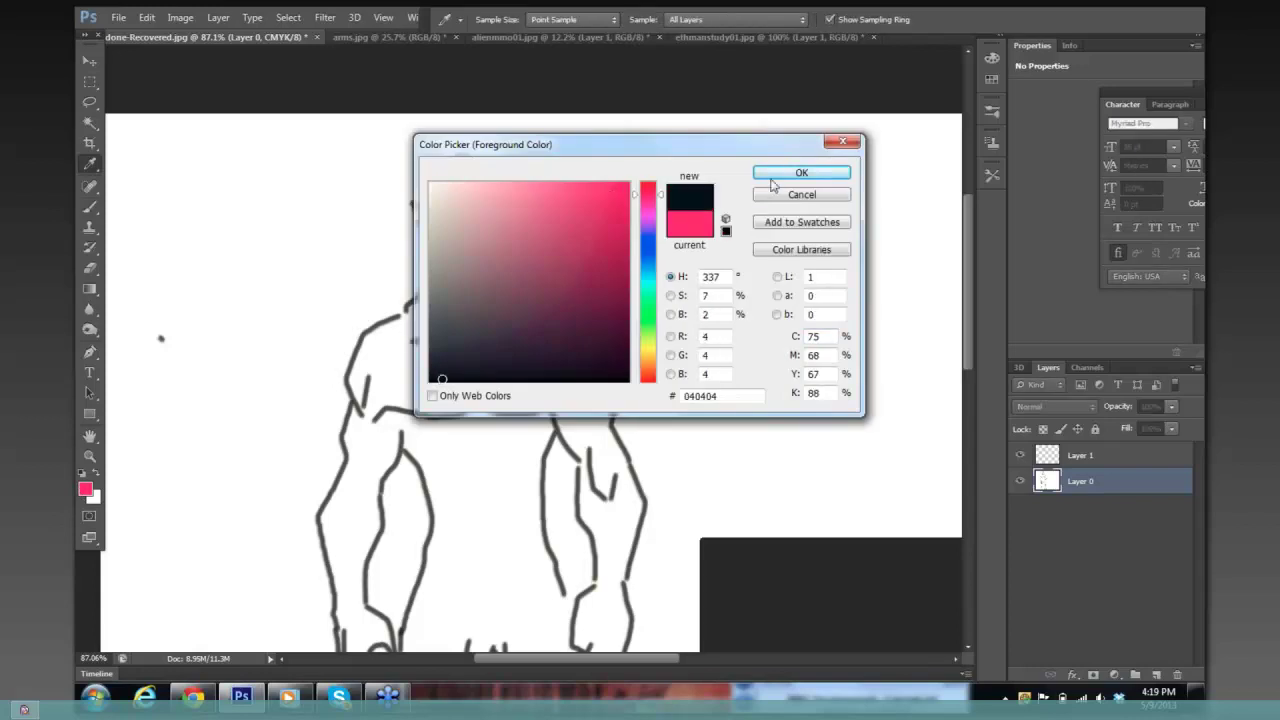
{"action": "key", "text": "Escape"}
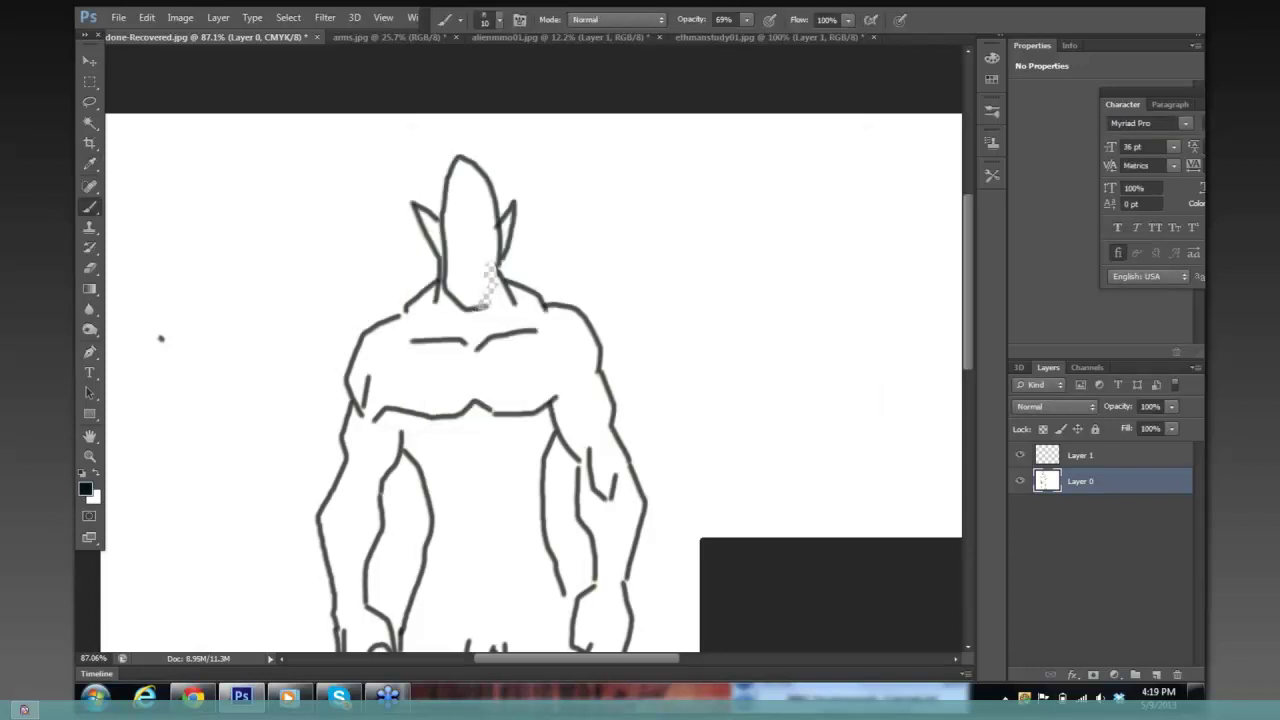
{"action": "left_click_drag", "start_coordinate": [491, 289], "coordinate": [498, 277]}
{"action": "left_click", "coordinate": [747, 20]}
{"action": "left_click_drag", "start_coordinate": [751, 45], "coordinate": [768, 46]}
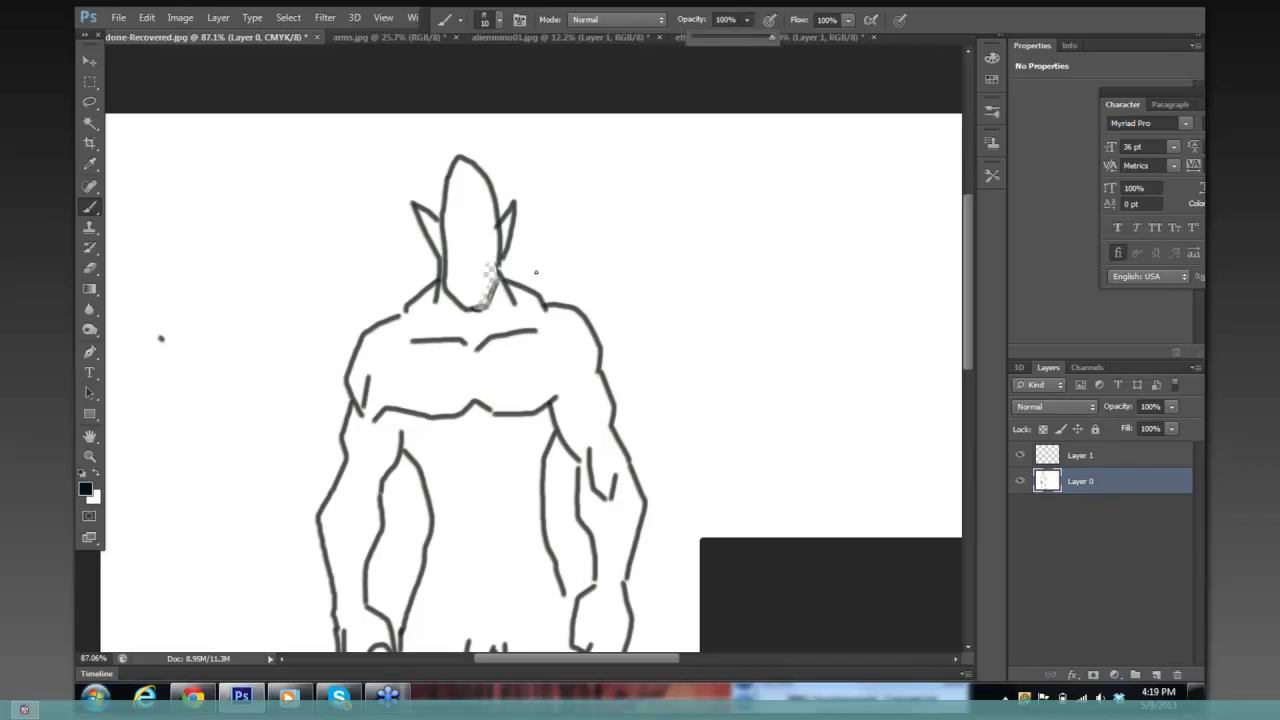
{"action": "mouse_move", "coordinate": [490, 300]}
{"action": "left_mouse_down"}
{"action": "mouse_move", "coordinate": [478, 306]}
{"action": "mouse_move", "coordinate": [494, 278]}
{"action": "mouse_move", "coordinate": [490, 300]}
{"action": "mouse_move", "coordinate": [458, 307]}
{"action": "mouse_move", "coordinate": [474, 330]}
{"action": "mouse_move", "coordinate": [487, 300]}
{"action": "left_mouse_up"}
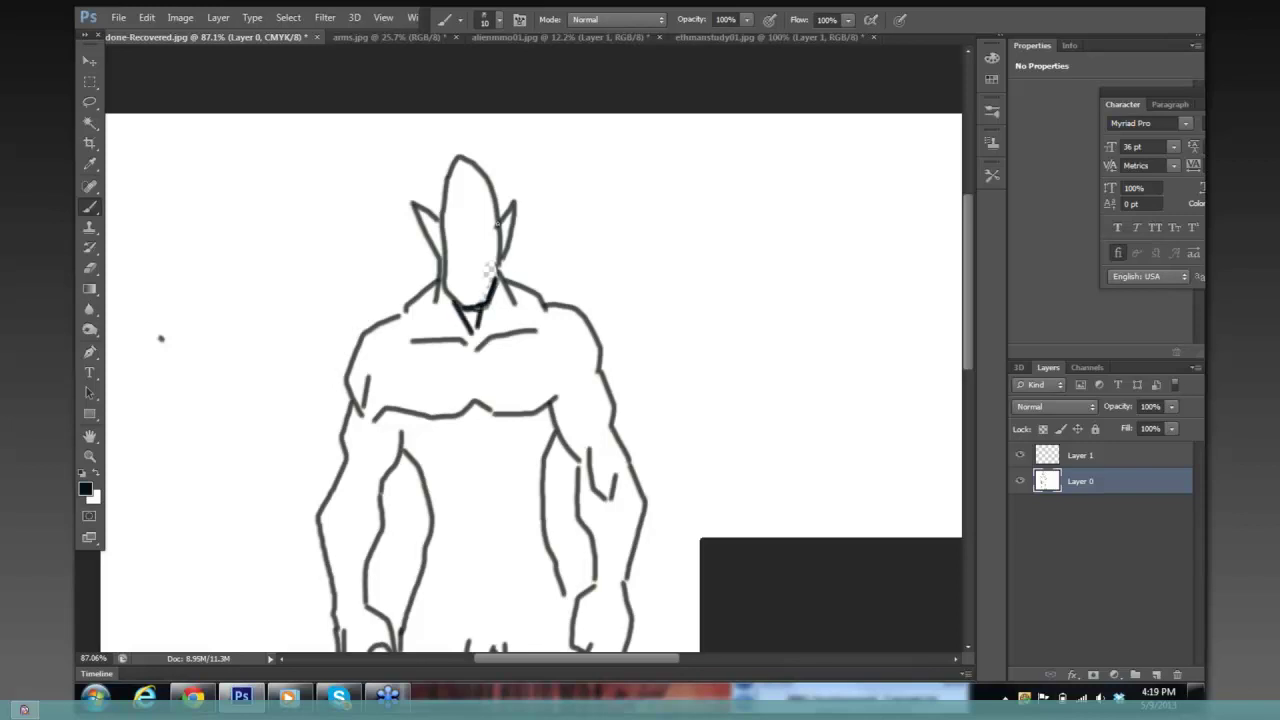
{"action": "left_click_drag", "start_coordinate": [499, 224], "coordinate": [500, 286]}
- Flatten the image and add a new empty layer above the background
{"action": "left_click", "coordinate": [218, 18]}
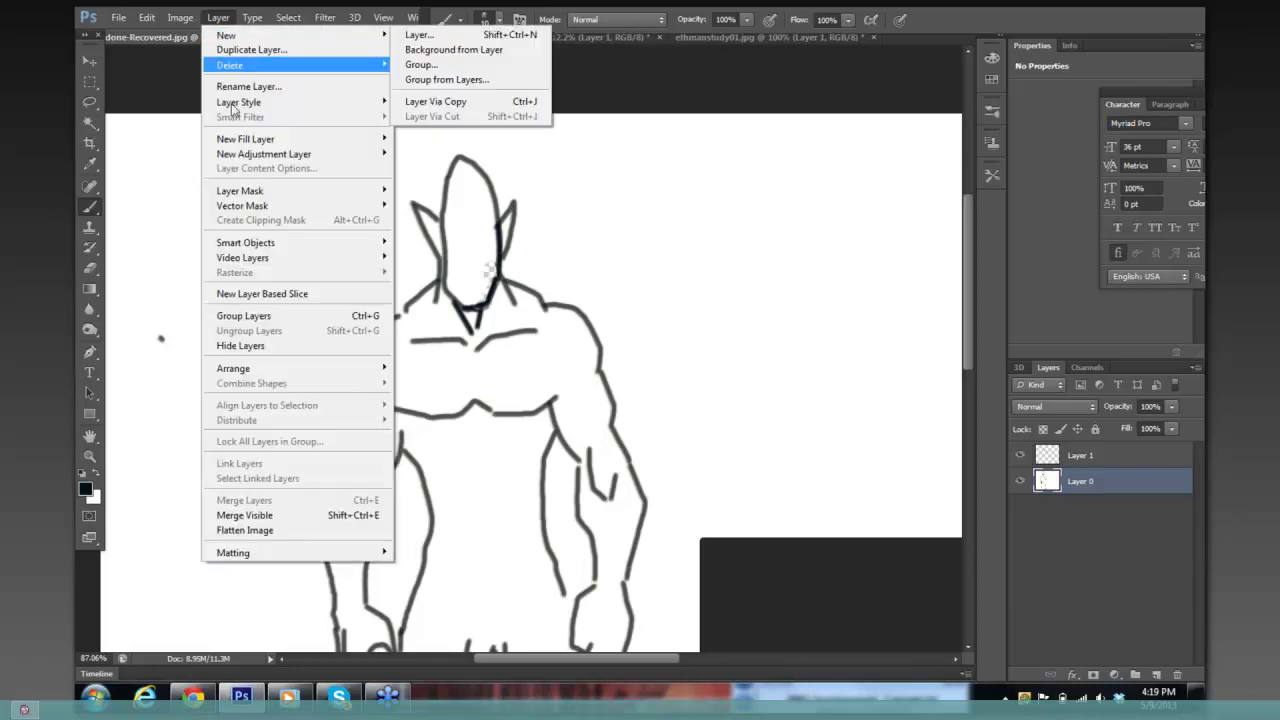
{"action": "left_click", "coordinate": [274, 527]}
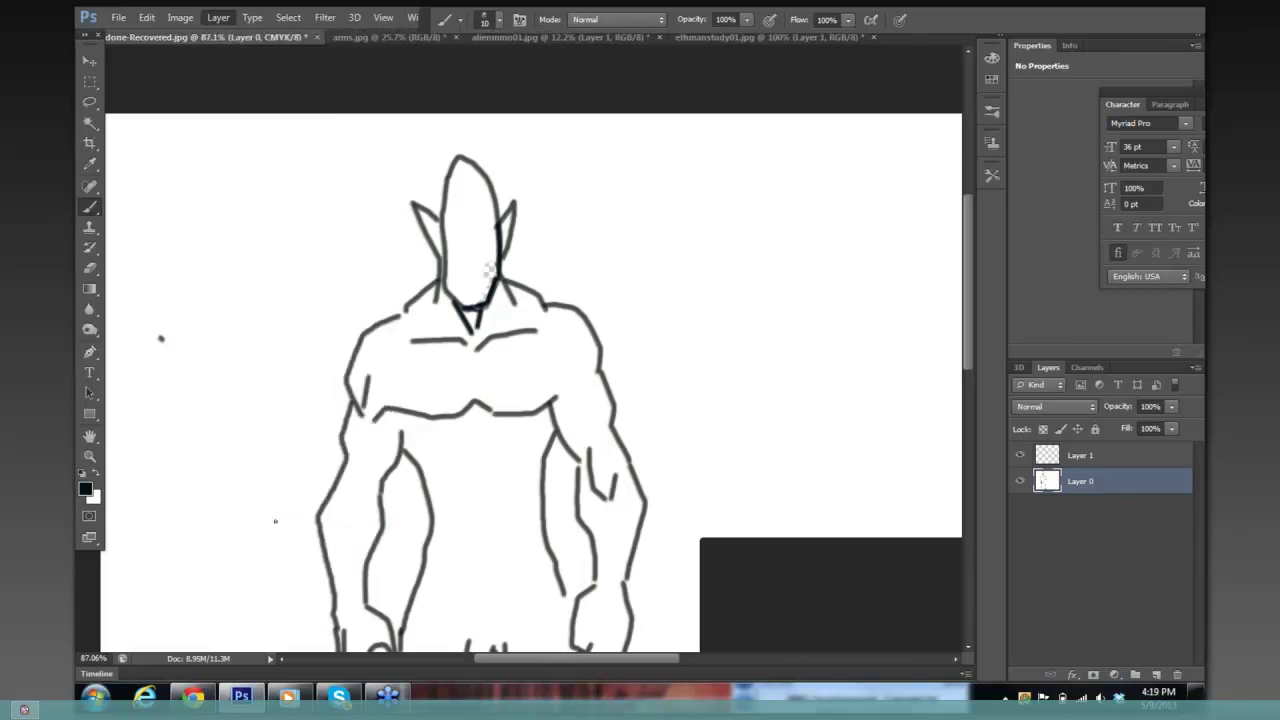
{"action": "left_click", "coordinate": [1156, 674]}
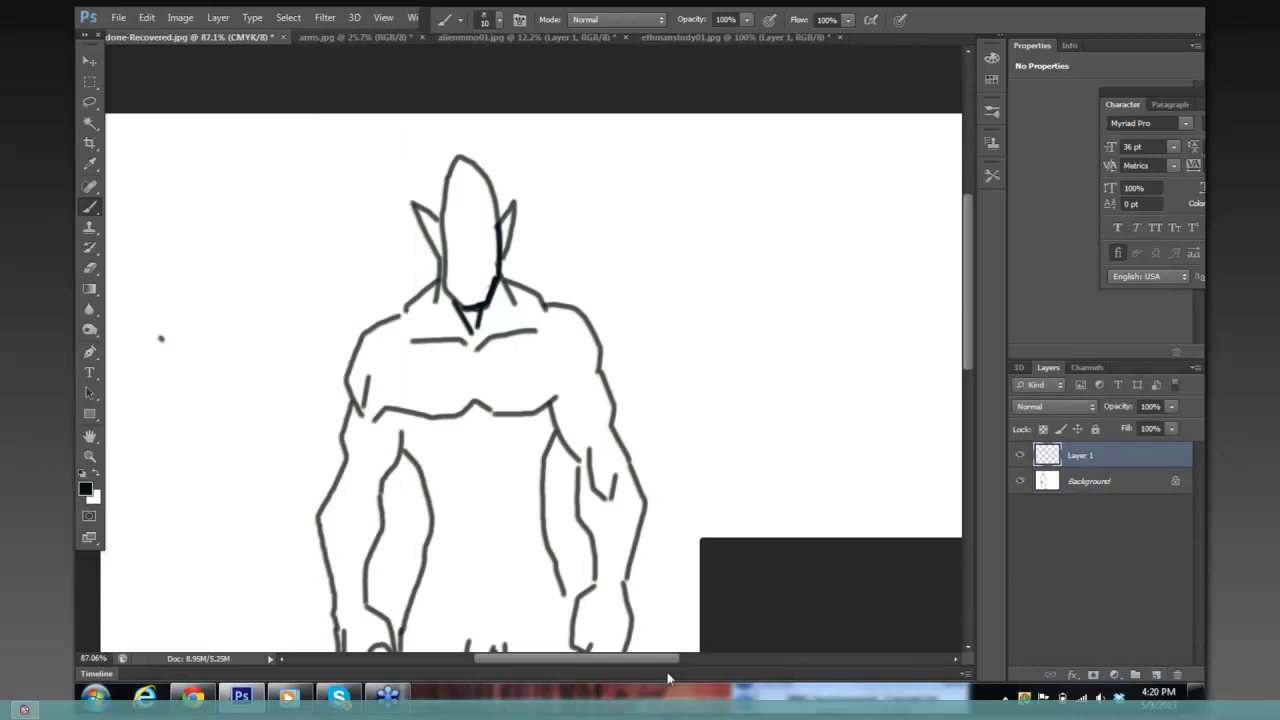
- Set the foreground painting colour to bright pink fc005f
{"action": "left_click", "coordinate": [86, 490]}
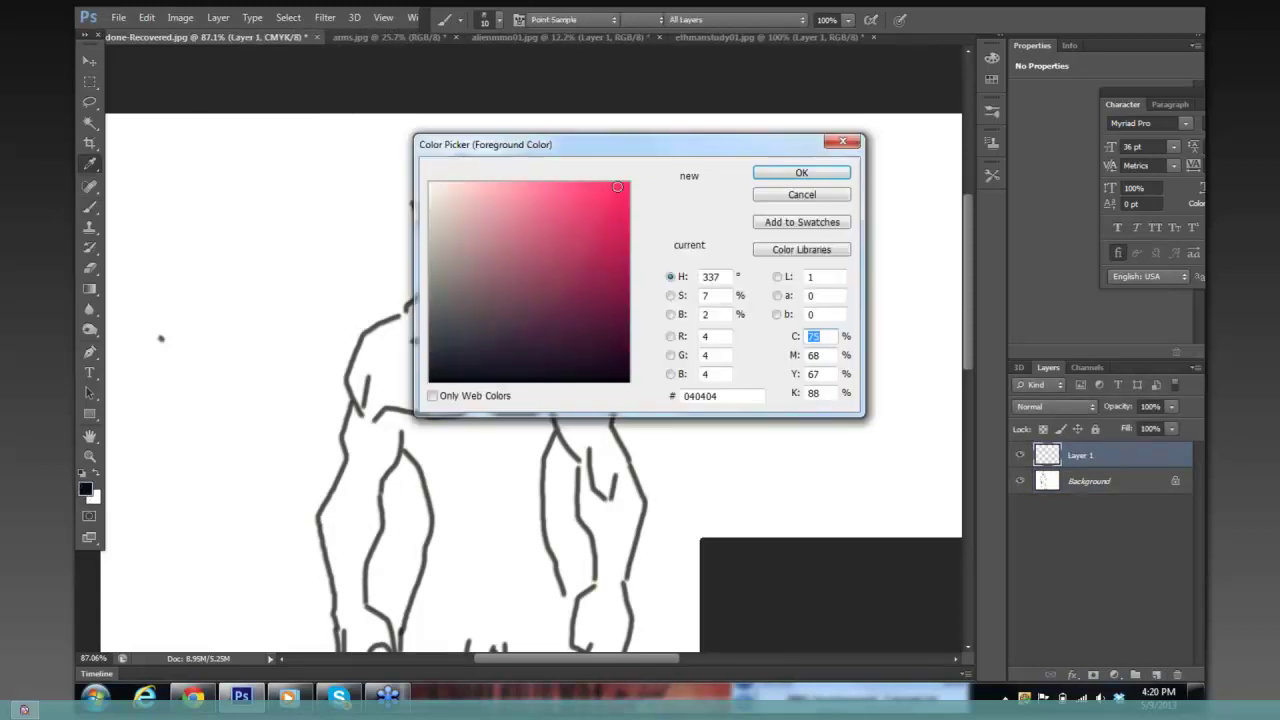
{"action": "left_click", "coordinate": [626, 189]}
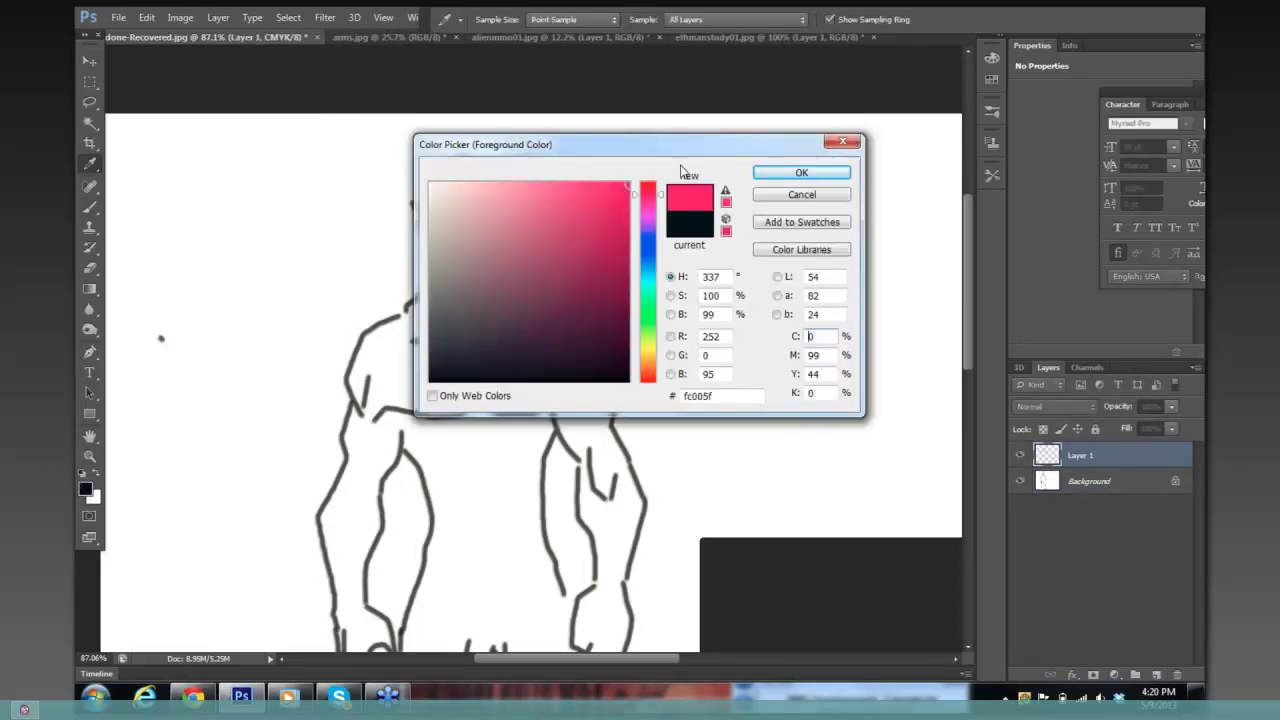
{"action": "left_click", "coordinate": [775, 176]}
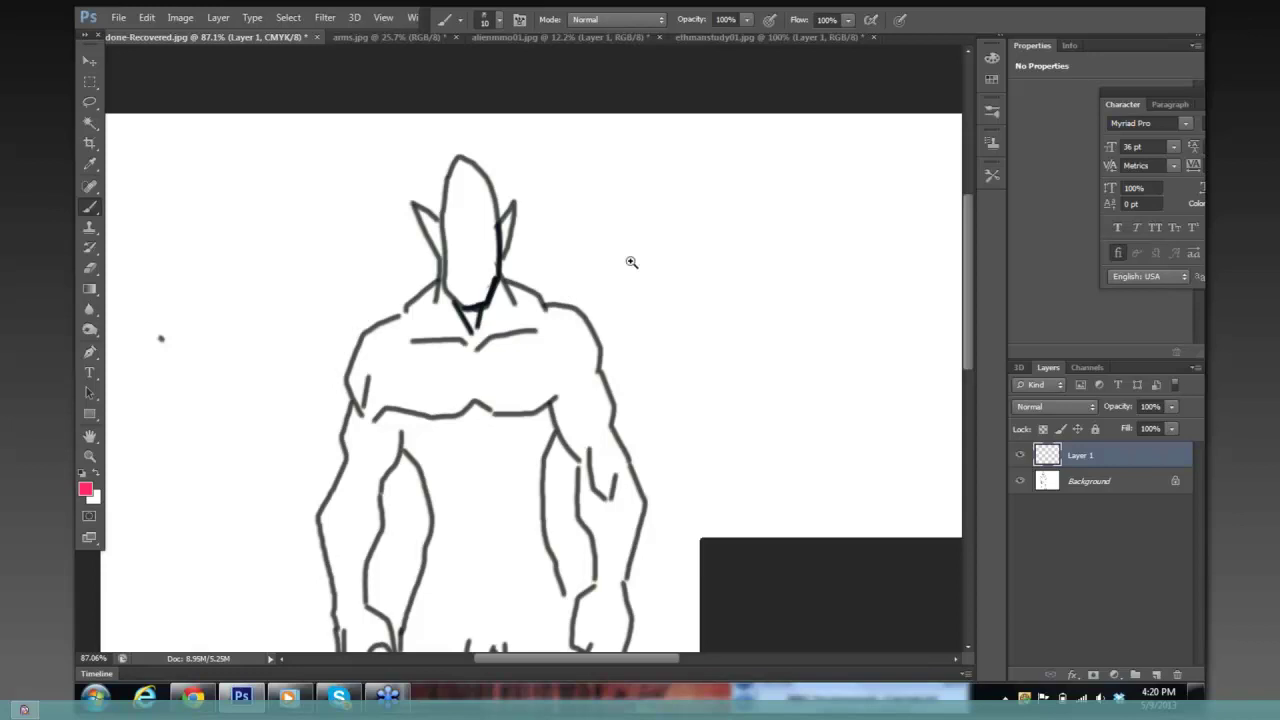
- Zoom to about 106% on the head and shoulders and undo the stray pink neck line
{"action": "key", "text": "ctrl"}
{"action": "left_click_drag", "start_coordinate": [655, 274], "coordinate": [450, 294]}
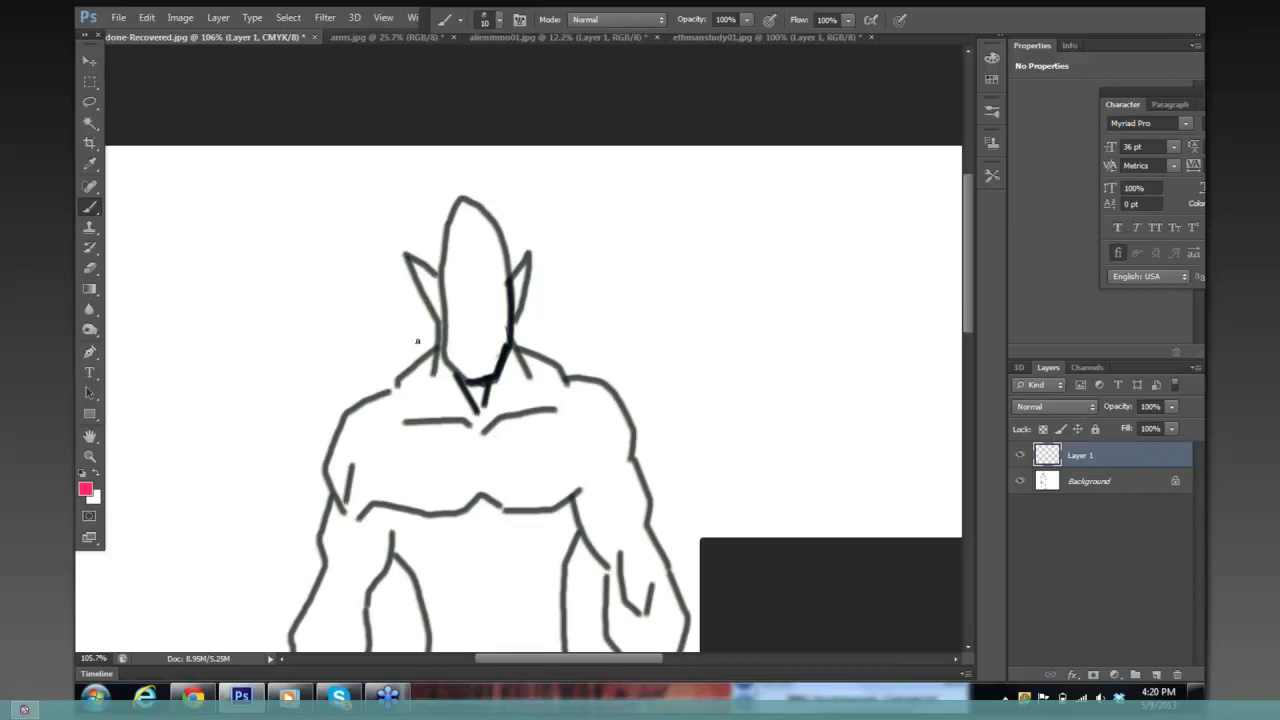
{"action": "left_click", "coordinate": [718, 388], "text": "shift"}
{"action": "right_click", "coordinate": [721, 388]}
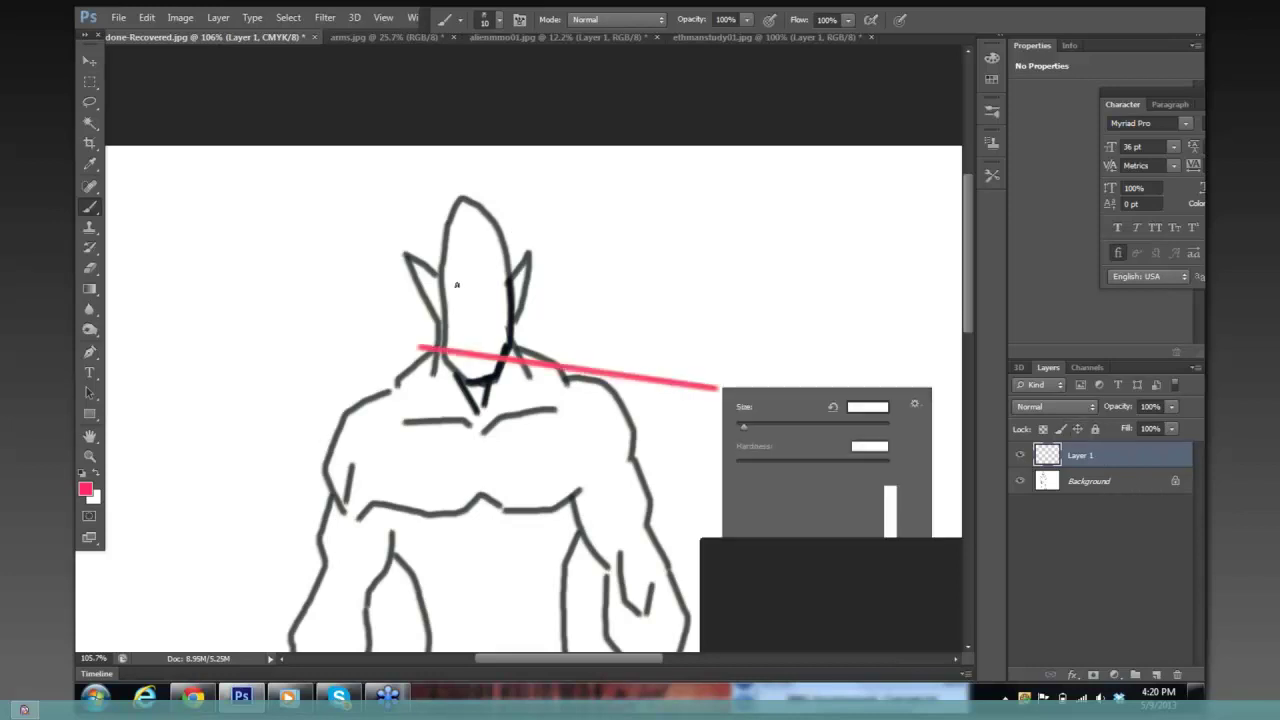
{"action": "left_click", "coordinate": [817, 113]}
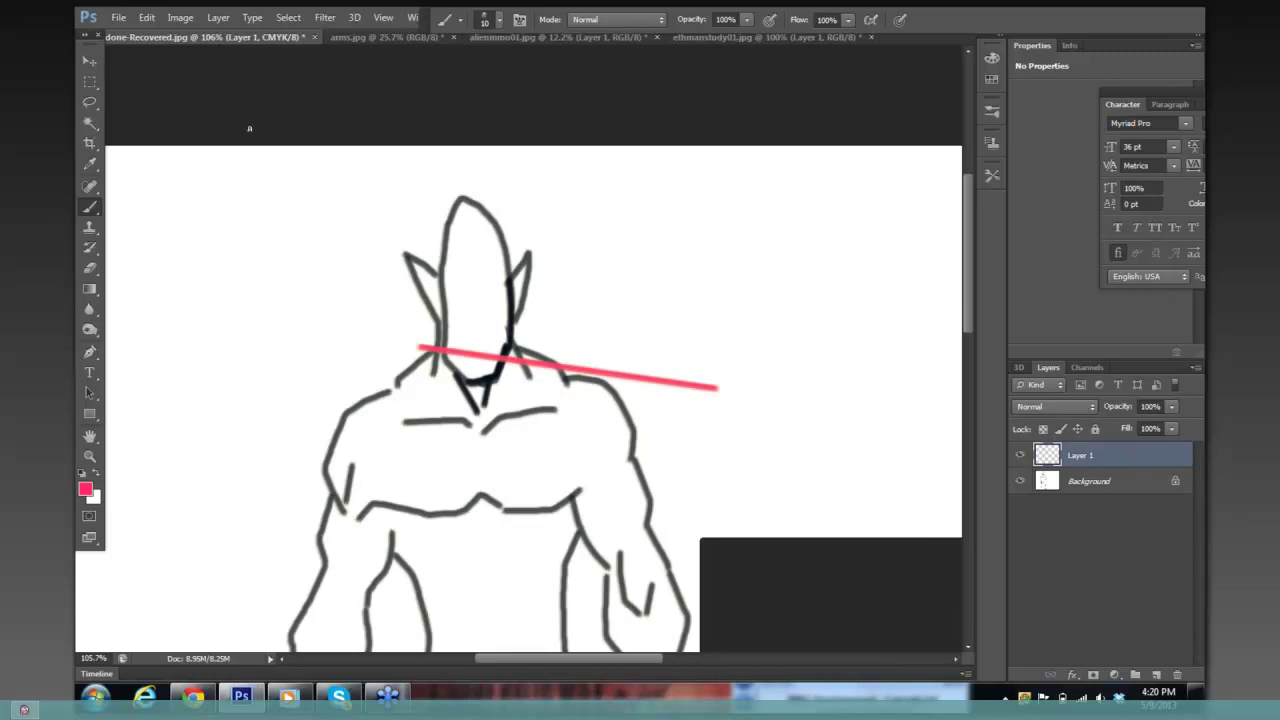
{"action": "left_click", "coordinate": [147, 18]}
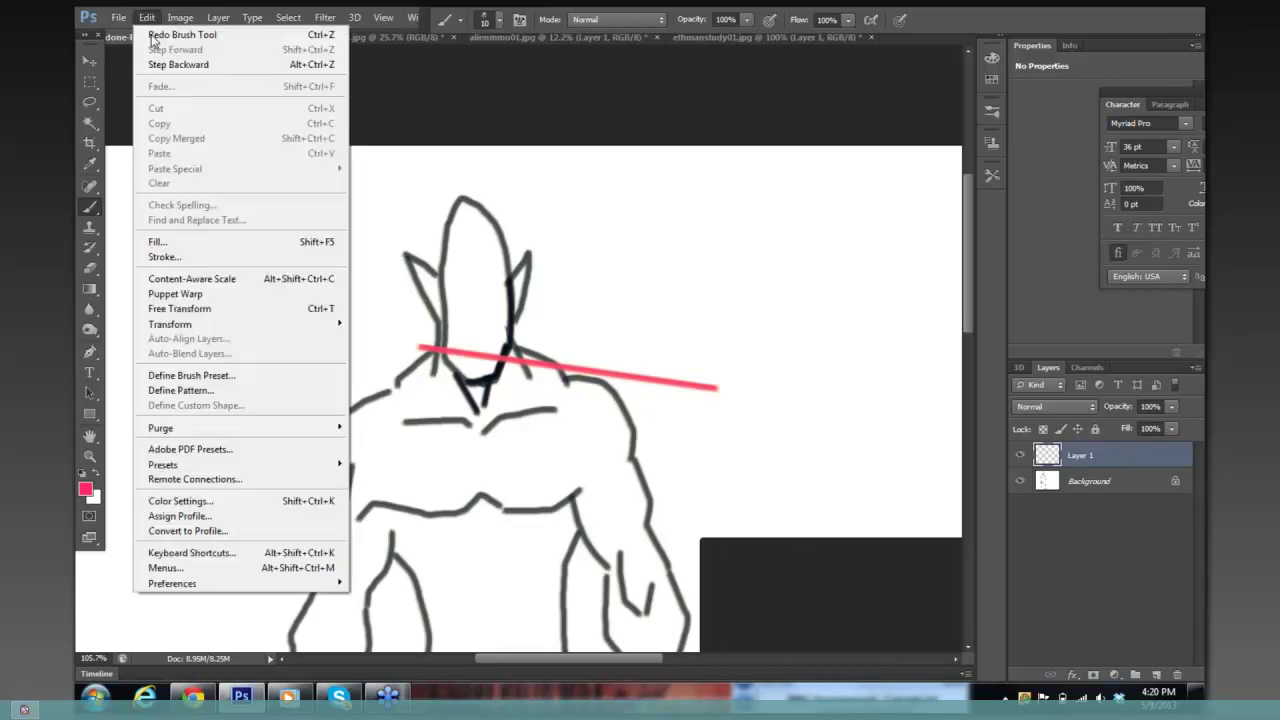
{"action": "left_click", "coordinate": [157, 65]}
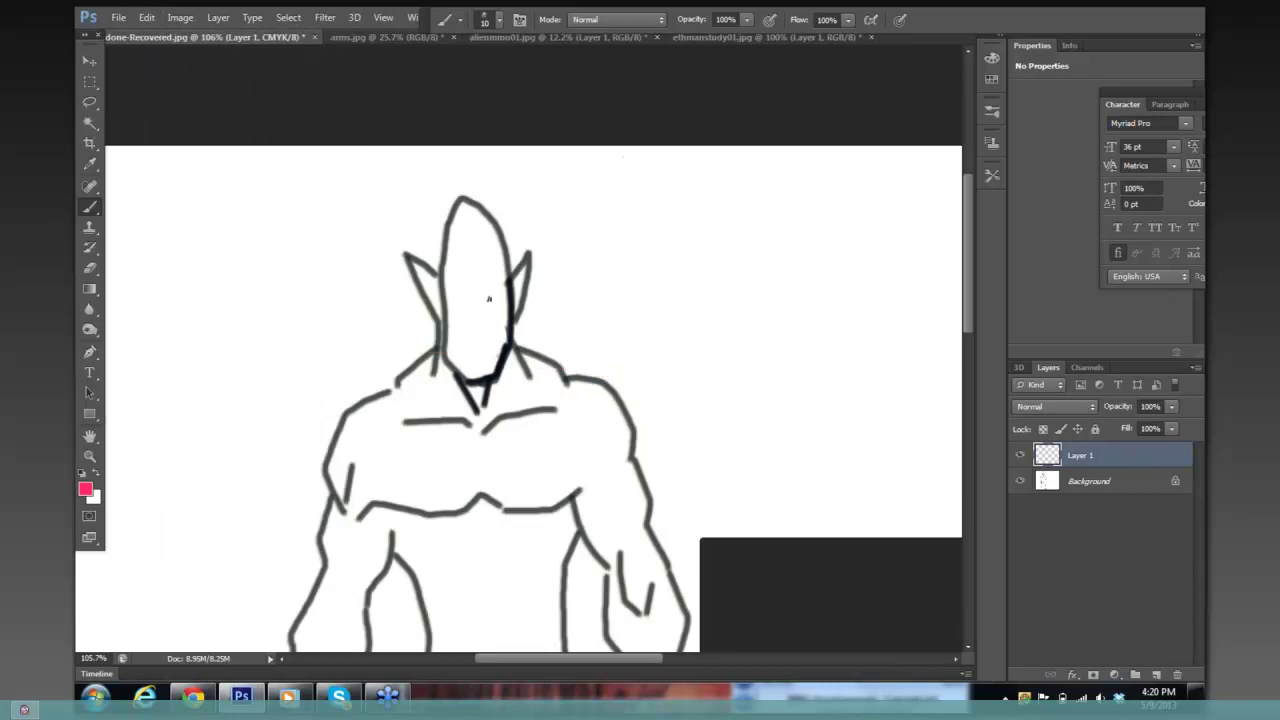
{"action": "left_click", "coordinate": [746, 19]}
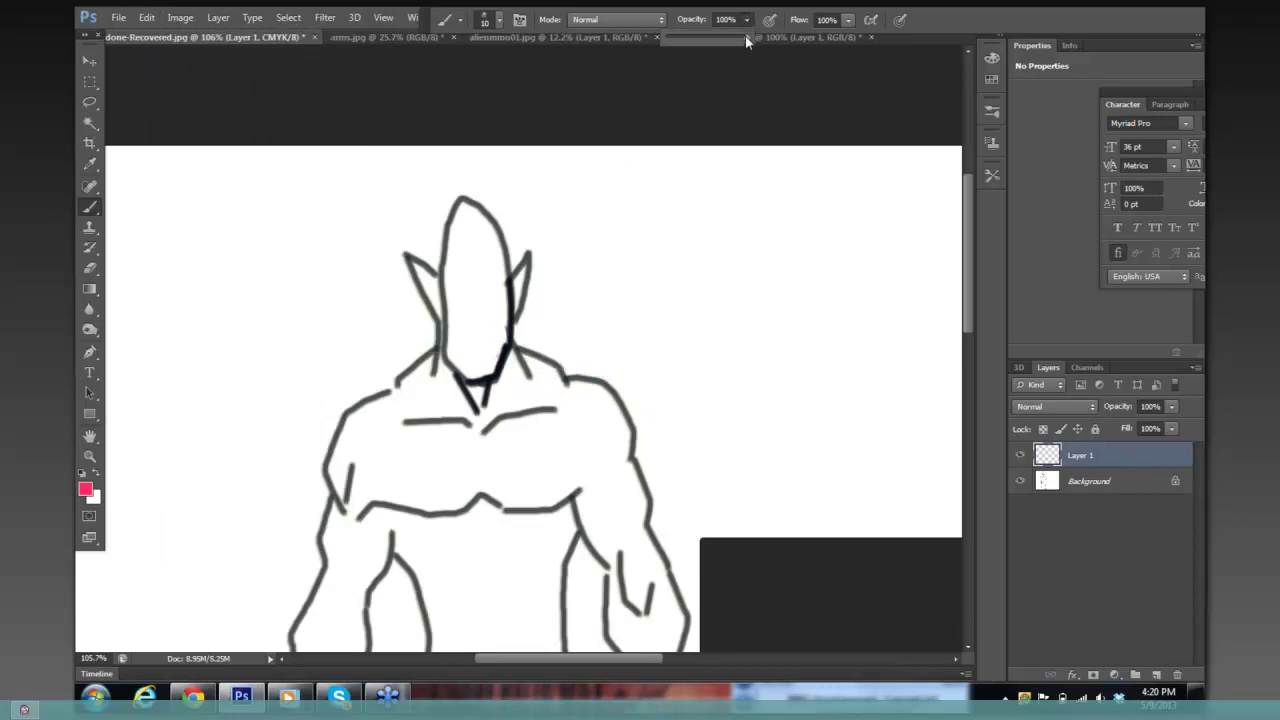
- Draw a faint straight pink guideline across the head with brush opacity at 38%
{"action": "left_click_drag", "start_coordinate": [748, 45], "coordinate": [696, 47]}
{"action": "left_click", "coordinate": [440, 289], "text": "shift"}
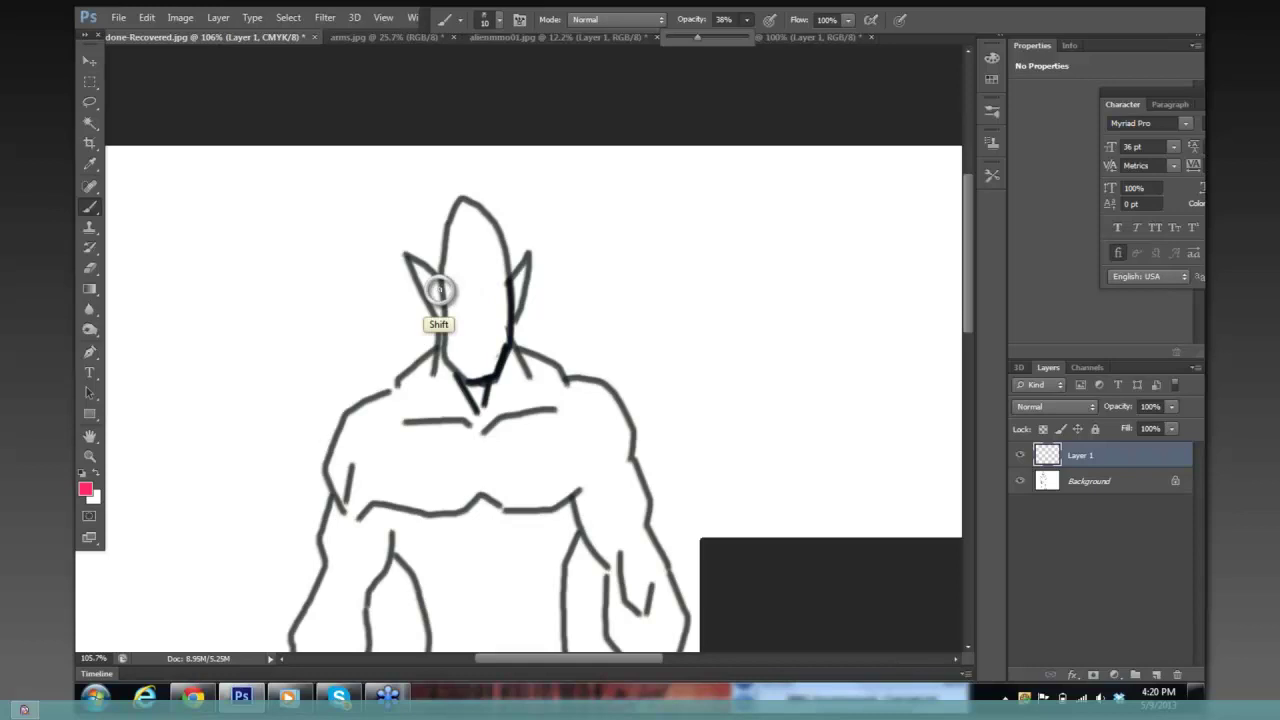
{"action": "right_click", "coordinate": [497, 287]}
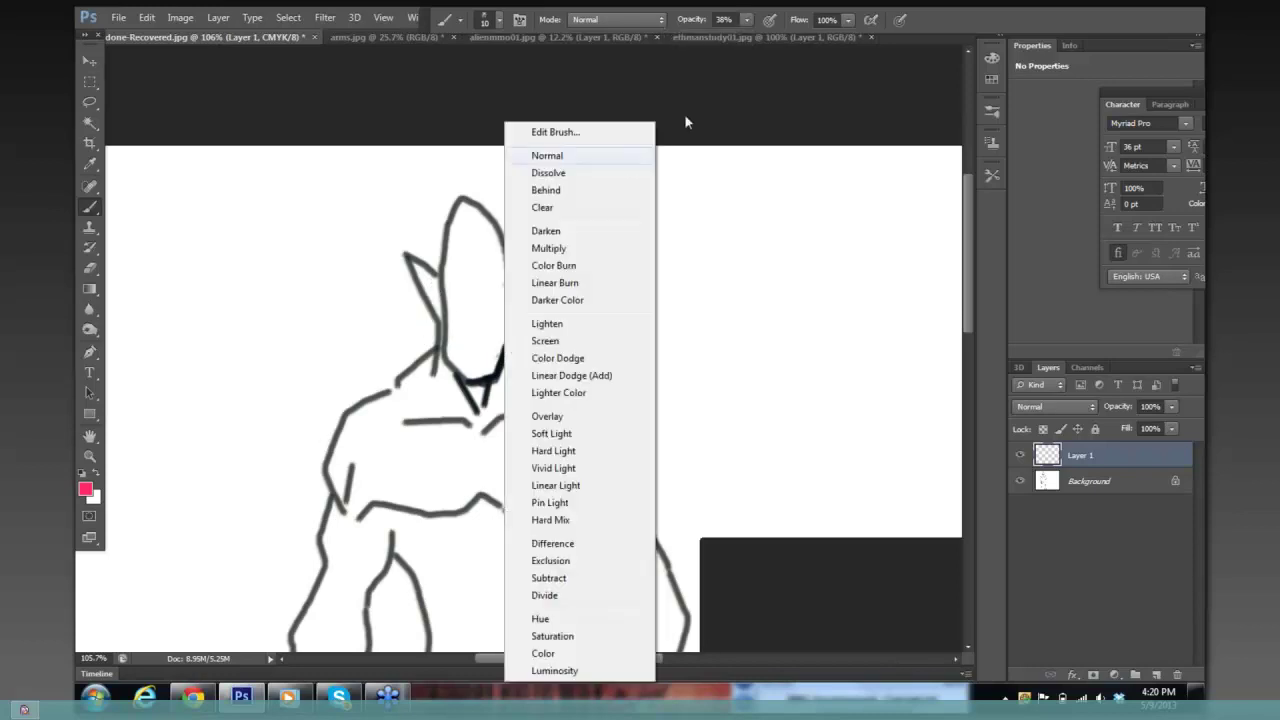
{"action": "left_click", "coordinate": [686, 108]}
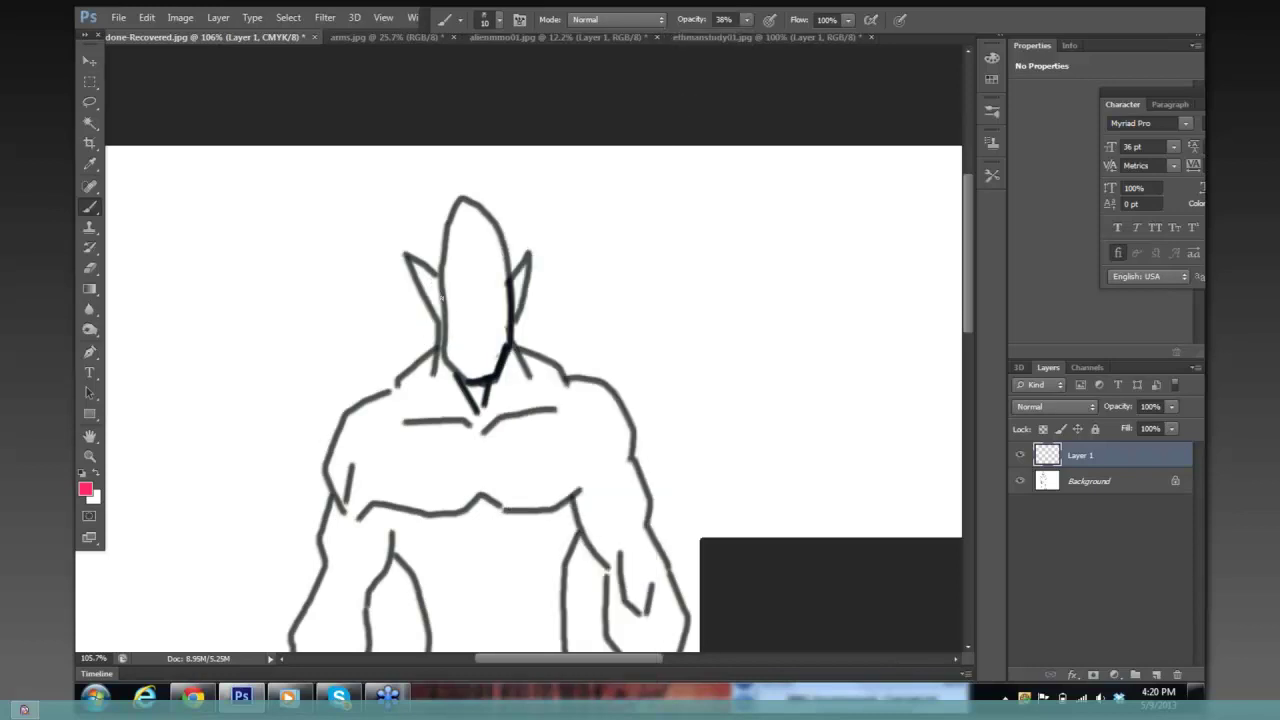
{"action": "left_click", "coordinate": [507, 292], "text": "shift"}
{"action": "left_click", "coordinate": [746, 19]}
- At 63% opacity, redraw the head crossline and add a triangle on the head's tip
{"action": "left_click_drag", "start_coordinate": [749, 37], "coordinate": [763, 42]}
{"action": "left_click", "coordinate": [440, 292]}
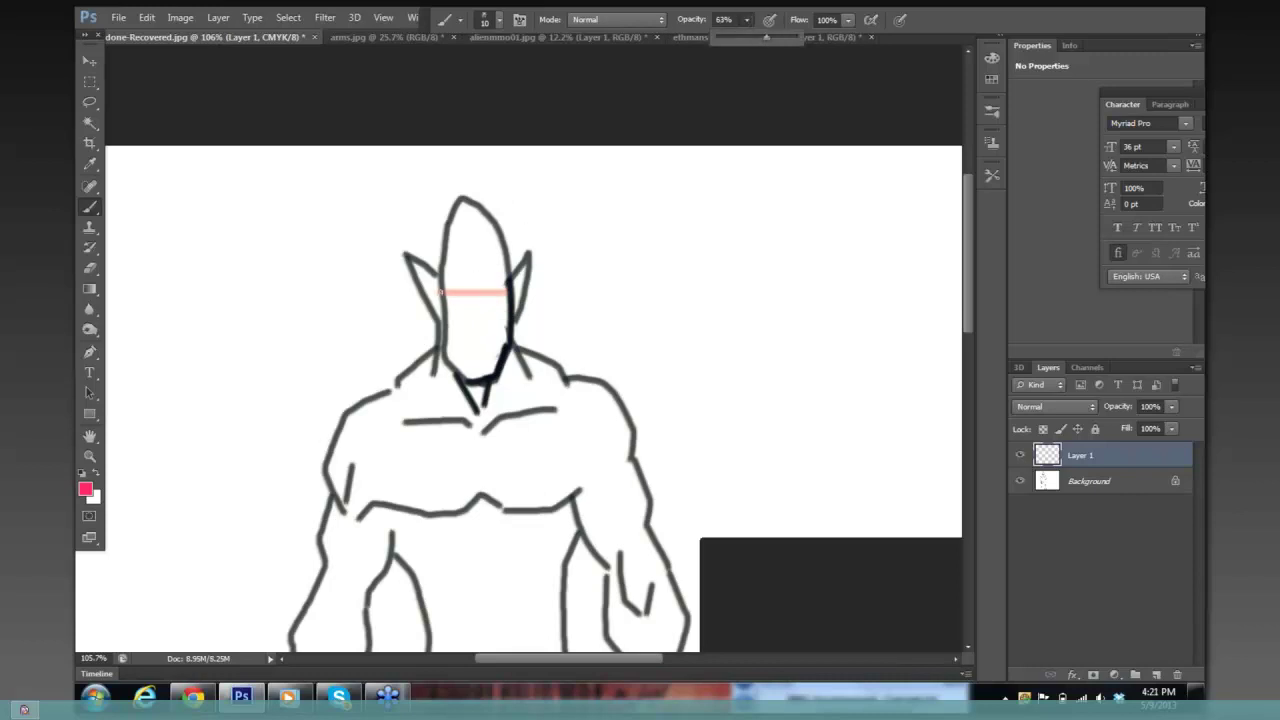
{"action": "left_click", "coordinate": [505, 292], "text": "shift"}
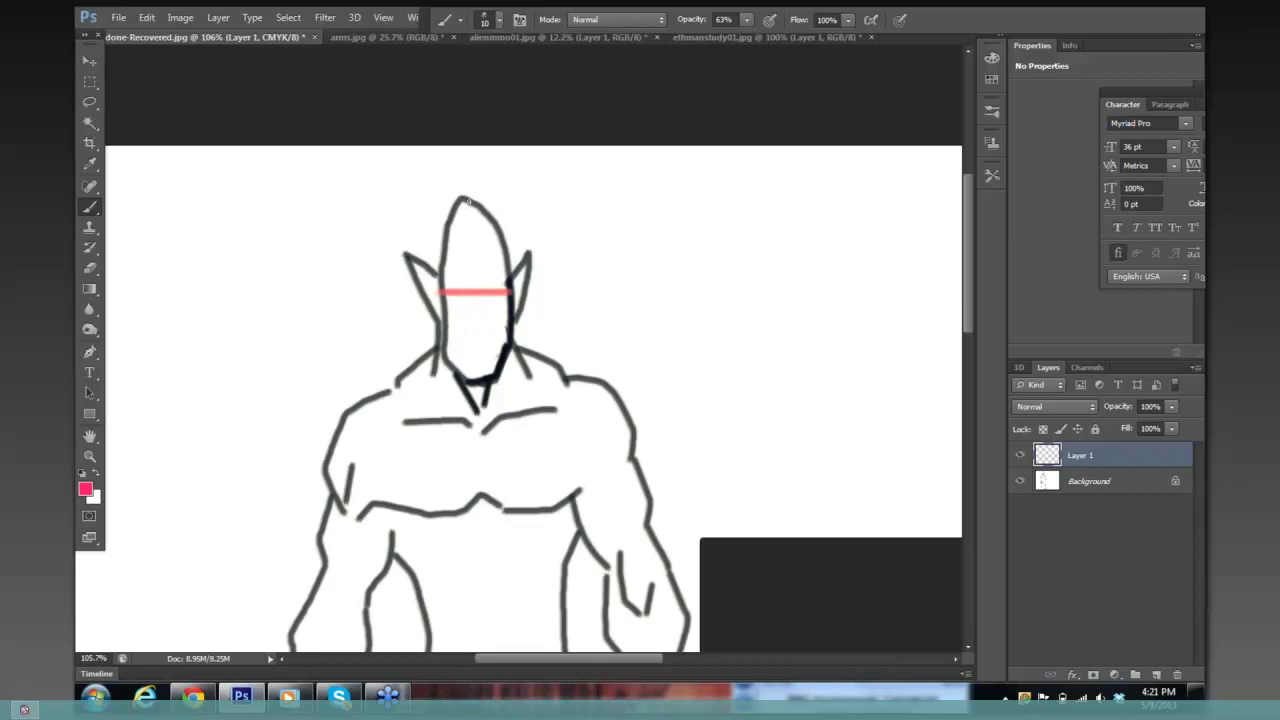
{"action": "left_click", "coordinate": [466, 194], "text": "shift"}
{"action": "left_click_drag", "start_coordinate": [466, 229], "coordinate": [441, 293]}
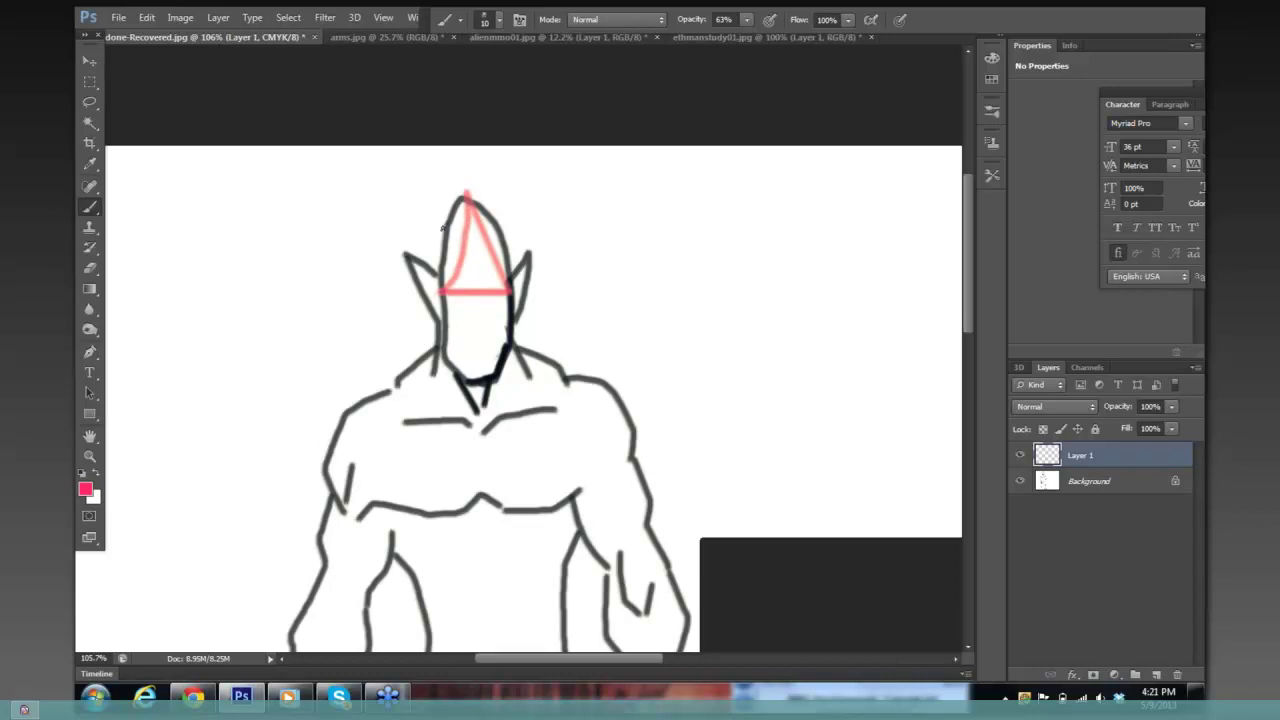
- Sketch pink crown spikes on the head, detail the triangle, and run lines into the face
{"action": "mouse_move", "coordinate": [452, 230]}
{"action": "left_mouse_down"}
{"action": "mouse_move", "coordinate": [460, 246]}
{"action": "mouse_move", "coordinate": [417, 202]}
{"action": "mouse_move", "coordinate": [442, 266]}
{"action": "left_mouse_up"}
{"action": "left_click_drag", "start_coordinate": [430, 206], "coordinate": [446, 272]}
{"action": "mouse_move", "coordinate": [514, 207]}
{"action": "left_mouse_down"}
{"action": "mouse_move", "coordinate": [492, 242]}
{"action": "mouse_move", "coordinate": [528, 195]}
{"action": "mouse_move", "coordinate": [510, 214]}
{"action": "mouse_move", "coordinate": [447, 214]}
{"action": "mouse_move", "coordinate": [497, 201]}
{"action": "mouse_move", "coordinate": [488, 212]}
{"action": "left_mouse_up"}
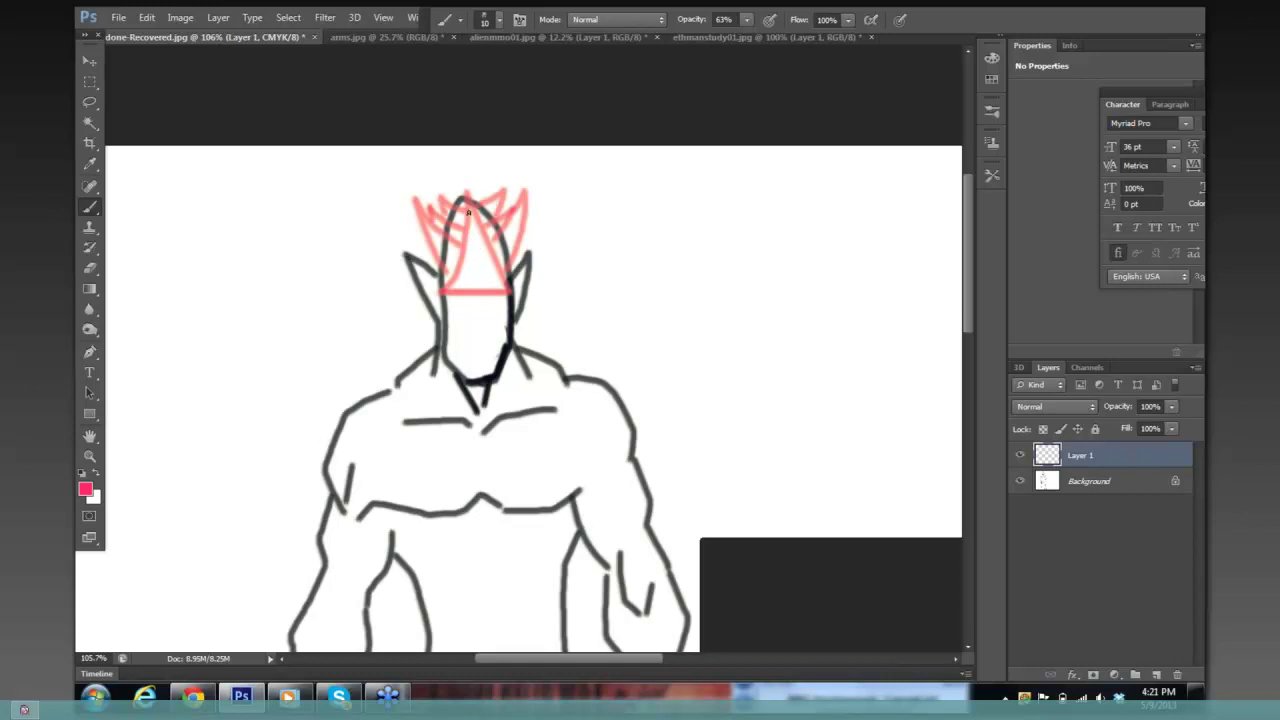
{"action": "key", "text": "shift"}
{"action": "mouse_move", "coordinate": [474, 246]}
{"action": "left_mouse_down"}
{"action": "mouse_move", "coordinate": [470, 228]}
{"action": "mouse_move", "coordinate": [474, 266]}
{"action": "left_mouse_up"}
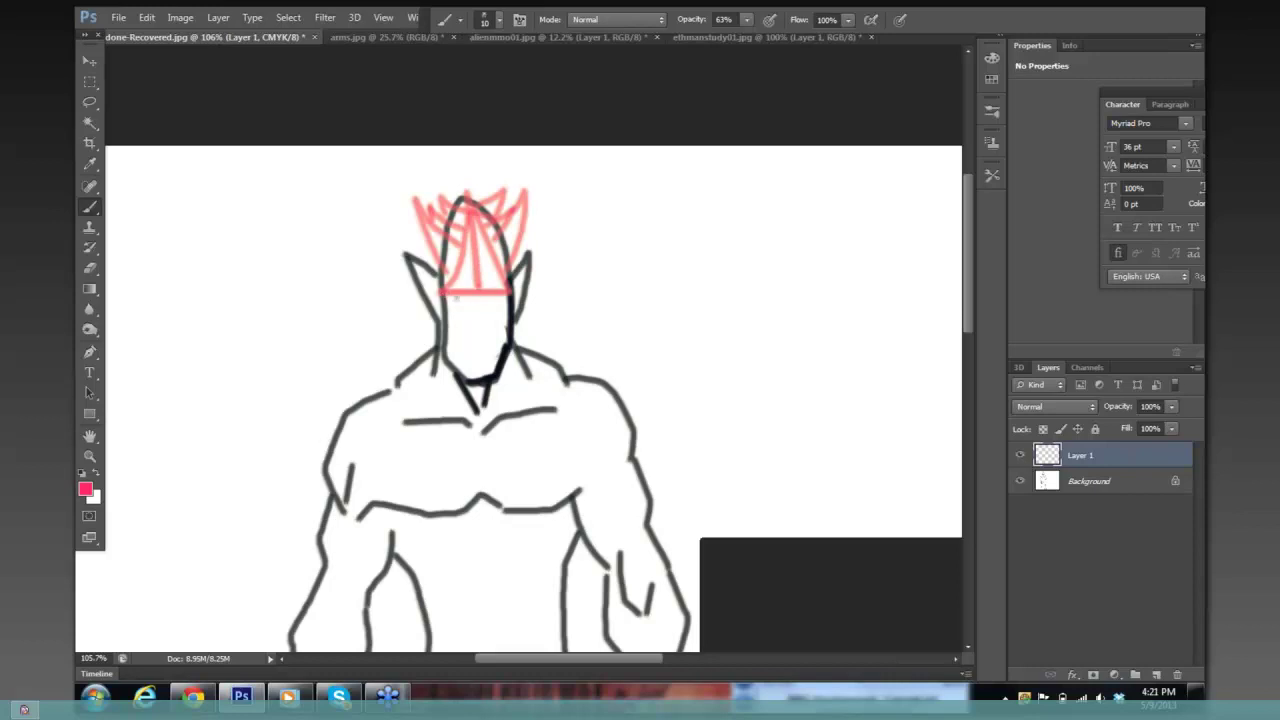
{"action": "mouse_move", "coordinate": [452, 296]}
{"action": "left_mouse_down"}
{"action": "mouse_move", "coordinate": [475, 353]}
{"action": "mouse_move", "coordinate": [485, 308]}
{"action": "mouse_move", "coordinate": [506, 293]}
{"action": "mouse_move", "coordinate": [456, 332]}
{"action": "mouse_move", "coordinate": [461, 348]}
{"action": "mouse_move", "coordinate": [495, 338]}
{"action": "mouse_move", "coordinate": [495, 350]}
{"action": "mouse_move", "coordinate": [452, 344]}
{"action": "mouse_move", "coordinate": [500, 350]}
{"action": "left_mouse_up"}
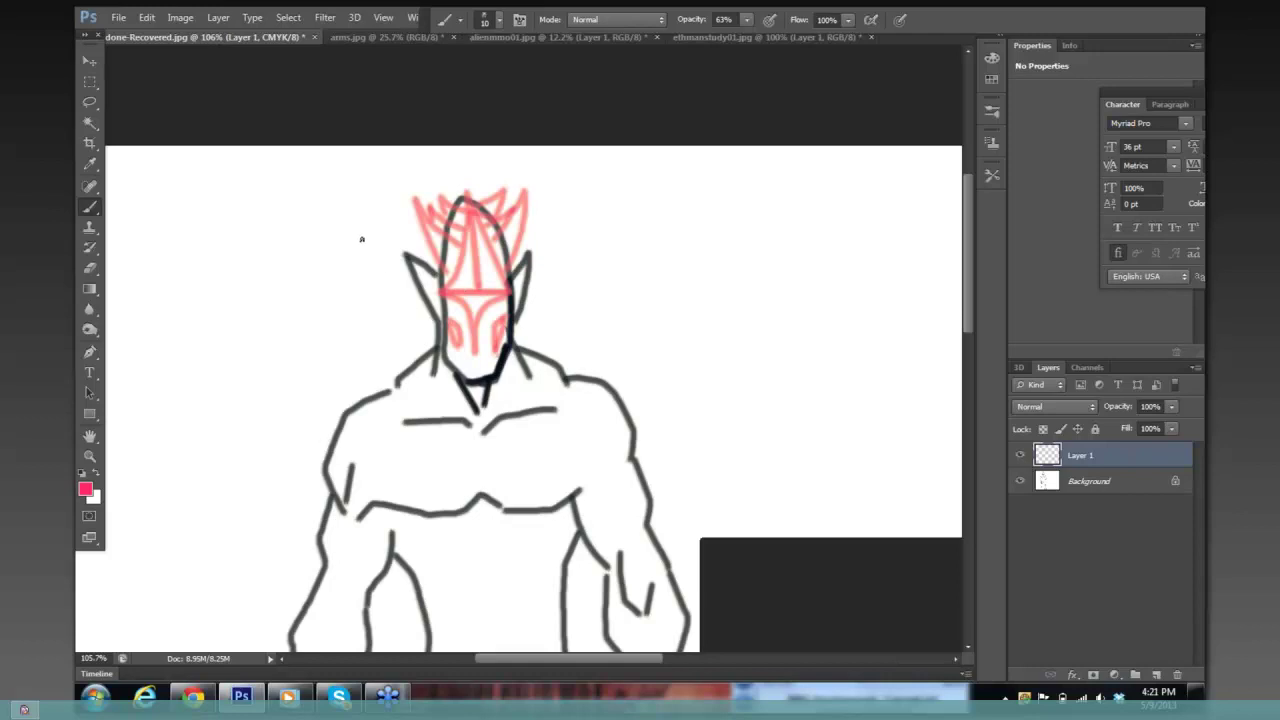
- Paint tall pink spikes on both sides of the head, joining them to the shoulders
{"action": "left_click_drag", "start_coordinate": [360, 237], "coordinate": [429, 337]}
{"action": "mouse_move", "coordinate": [358, 237]}
{"action": "left_mouse_down"}
{"action": "mouse_move", "coordinate": [398, 378]}
{"action": "mouse_move", "coordinate": [452, 372]}
{"action": "left_mouse_up"}
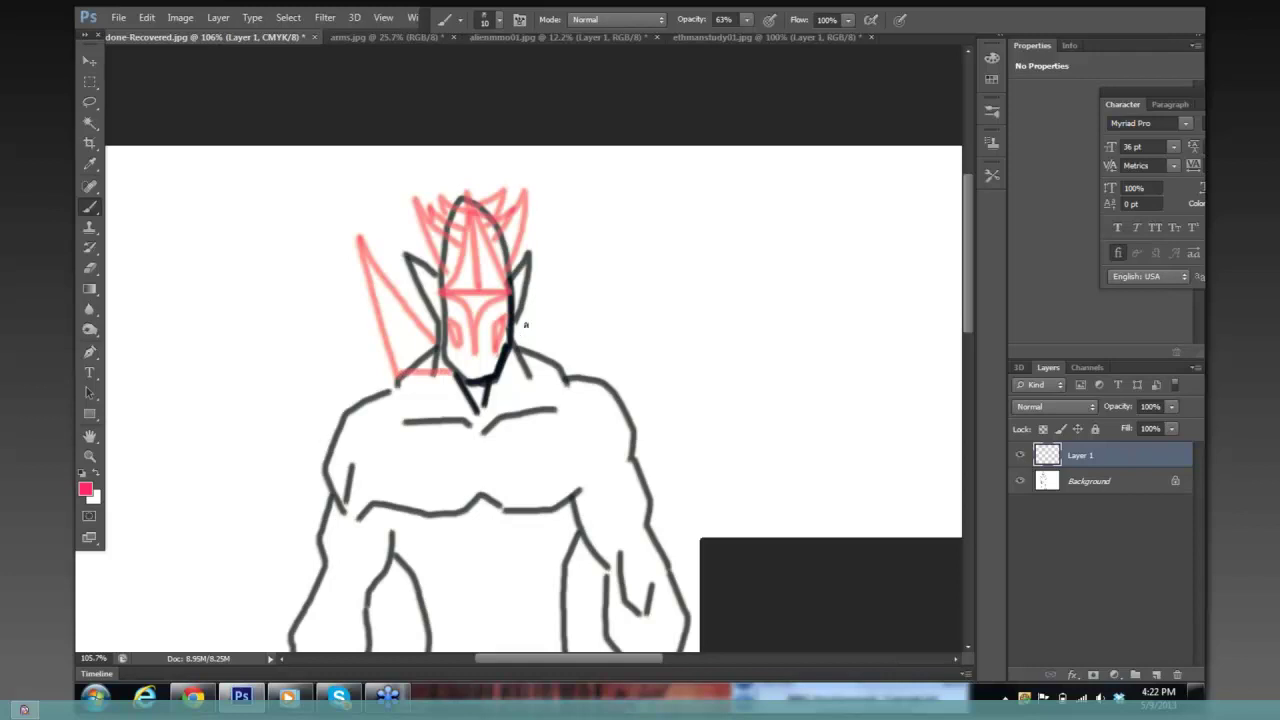
{"action": "mouse_move", "coordinate": [516, 345]}
{"action": "left_mouse_down"}
{"action": "mouse_move", "coordinate": [557, 301]}
{"action": "mouse_move", "coordinate": [580, 238]}
{"action": "mouse_move", "coordinate": [570, 352]}
{"action": "left_mouse_up"}
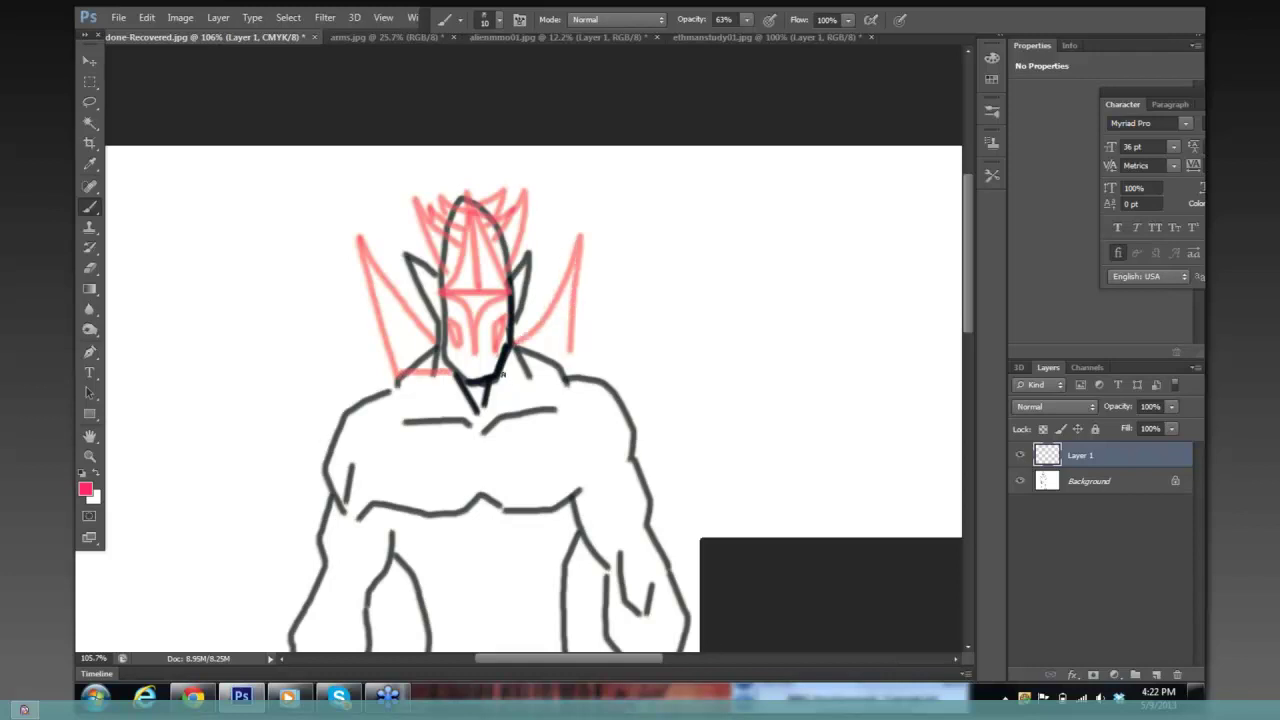
{"action": "left_click_drag", "start_coordinate": [502, 377], "coordinate": [568, 356]}
{"action": "mouse_move", "coordinate": [412, 379]}
{"action": "left_mouse_down"}
{"action": "mouse_move", "coordinate": [441, 414]}
{"action": "mouse_move", "coordinate": [428, 439]}
{"action": "mouse_move", "coordinate": [412, 427]}
{"action": "mouse_move", "coordinate": [423, 409]}
{"action": "mouse_move", "coordinate": [530, 374]}
{"action": "mouse_move", "coordinate": [502, 419]}
{"action": "mouse_move", "coordinate": [530, 439]}
{"action": "mouse_move", "coordinate": [556, 403]}
{"action": "left_mouse_up"}
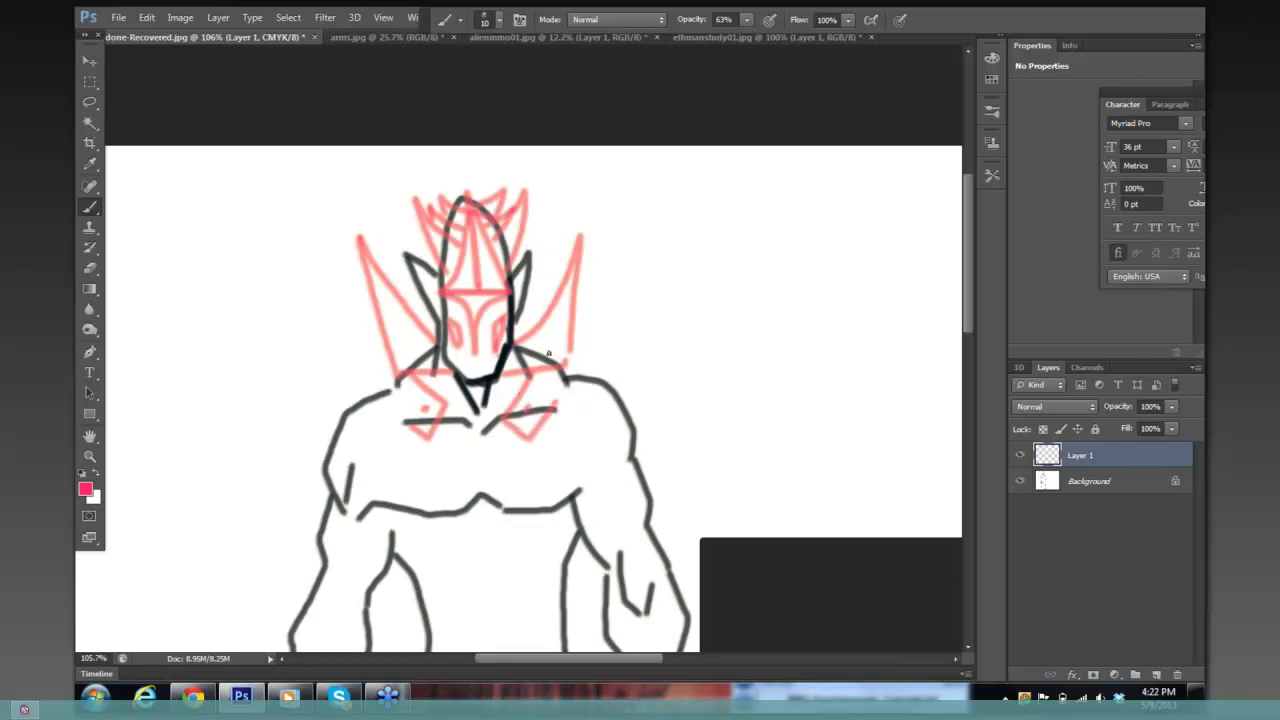
{"action": "left_click_drag", "start_coordinate": [581, 238], "coordinate": [568, 355]}
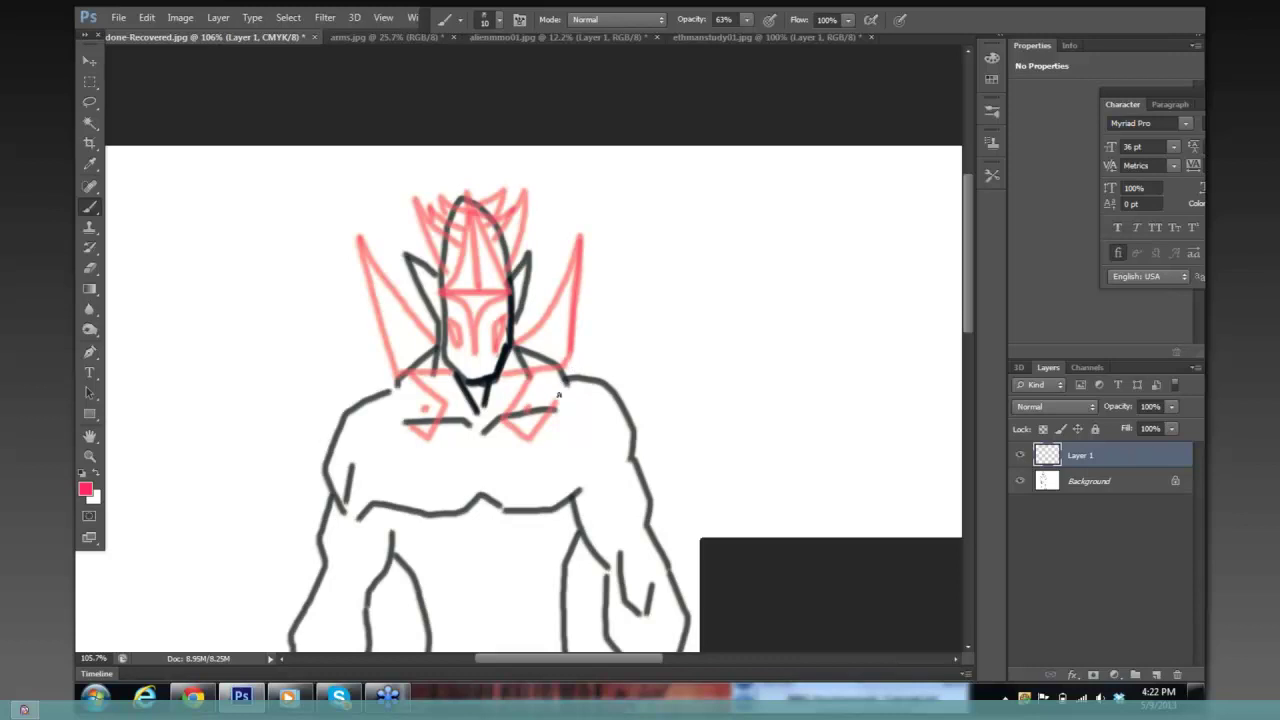
- Sweep layered spiked pauldrons over the right and left shoulders
{"action": "mouse_move", "coordinate": [573, 352]}
{"action": "left_mouse_down"}
{"action": "mouse_move", "coordinate": [648, 395]}
{"action": "mouse_move", "coordinate": [690, 458]}
{"action": "left_mouse_up"}
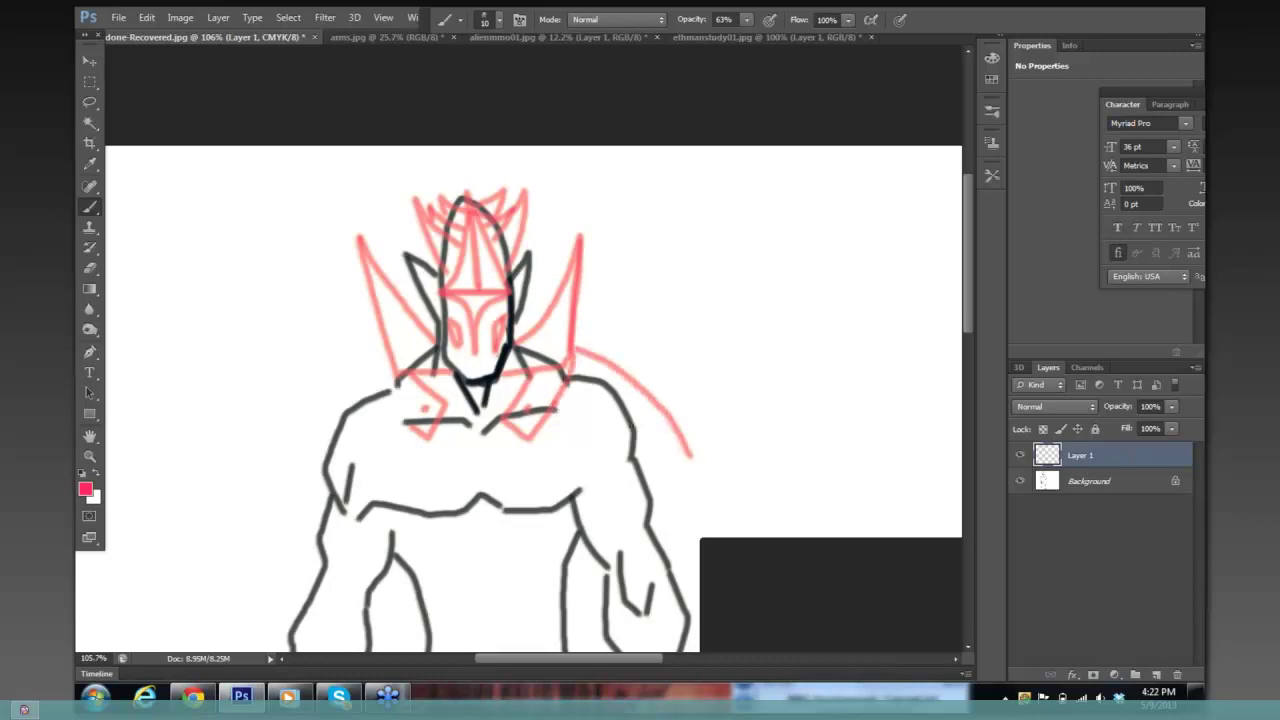
{"action": "left_click_drag", "start_coordinate": [556, 410], "coordinate": [690, 457]}
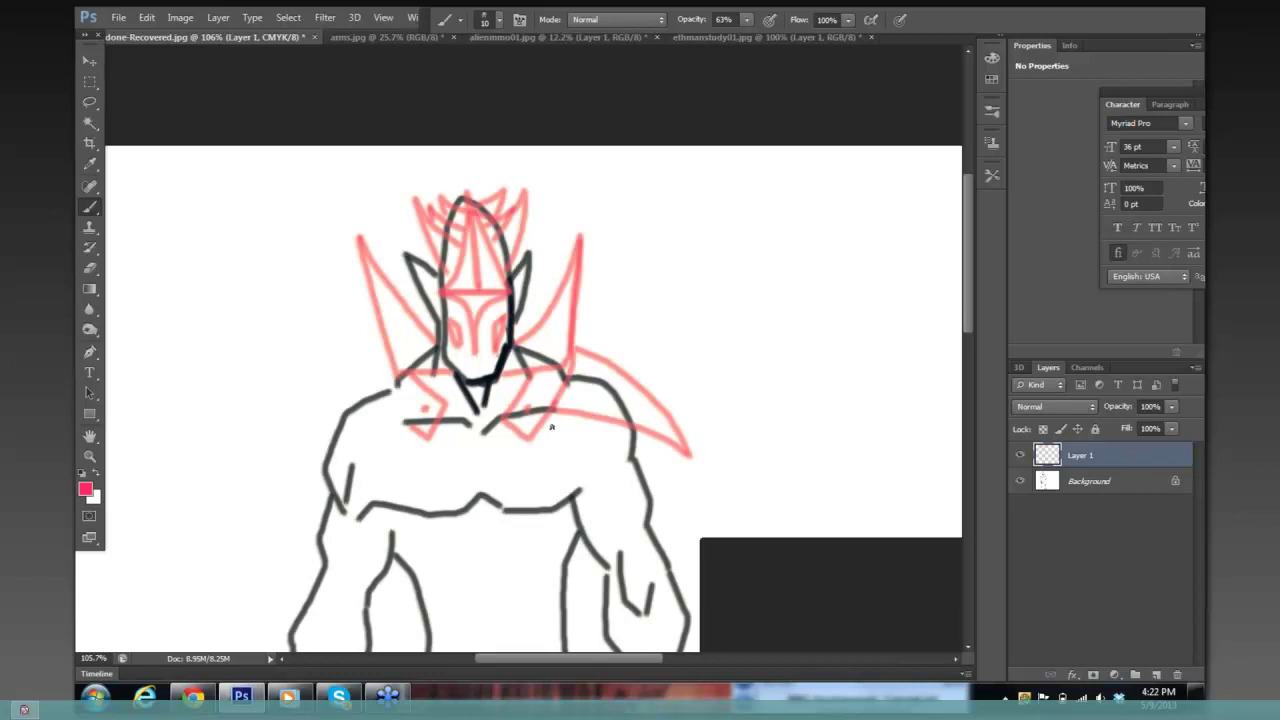
{"action": "mouse_move", "coordinate": [542, 423]}
{"action": "left_mouse_down"}
{"action": "mouse_move", "coordinate": [680, 482]}
{"action": "mouse_move", "coordinate": [650, 436]}
{"action": "left_mouse_up"}
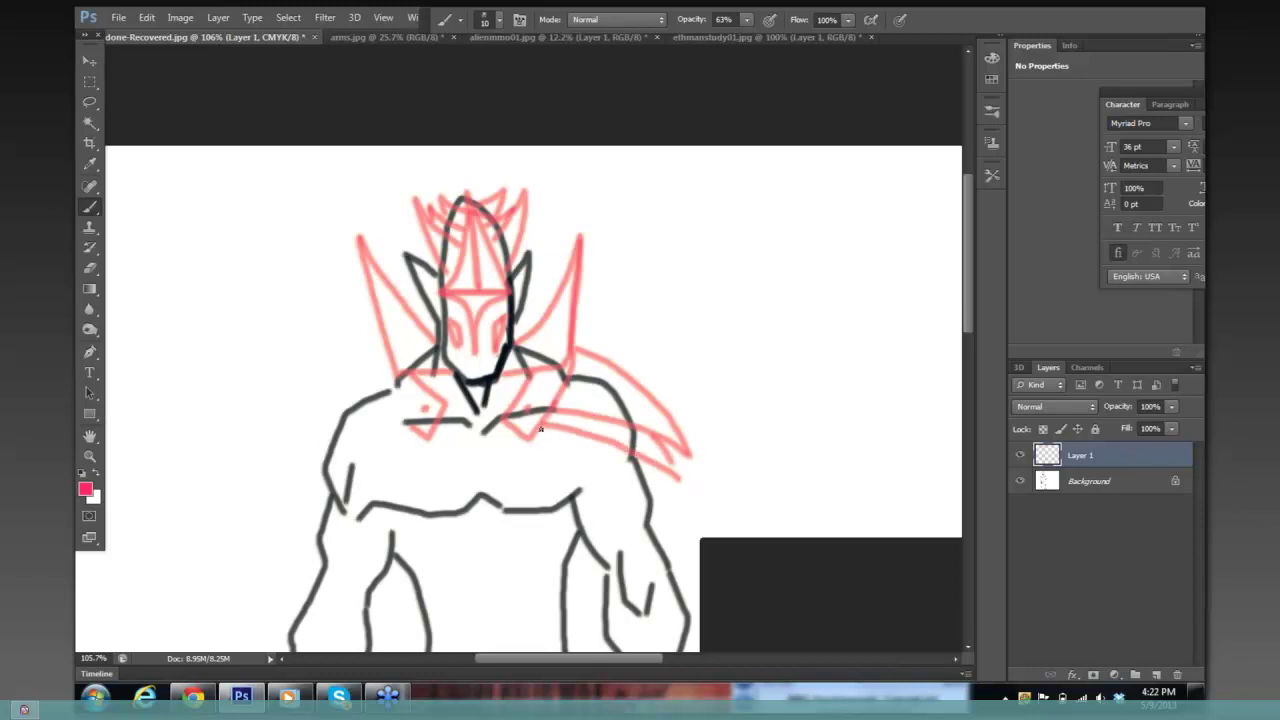
{"action": "mouse_move", "coordinate": [538, 428]}
{"action": "left_mouse_down"}
{"action": "mouse_move", "coordinate": [668, 500]}
{"action": "mouse_move", "coordinate": [658, 474]}
{"action": "left_mouse_up"}
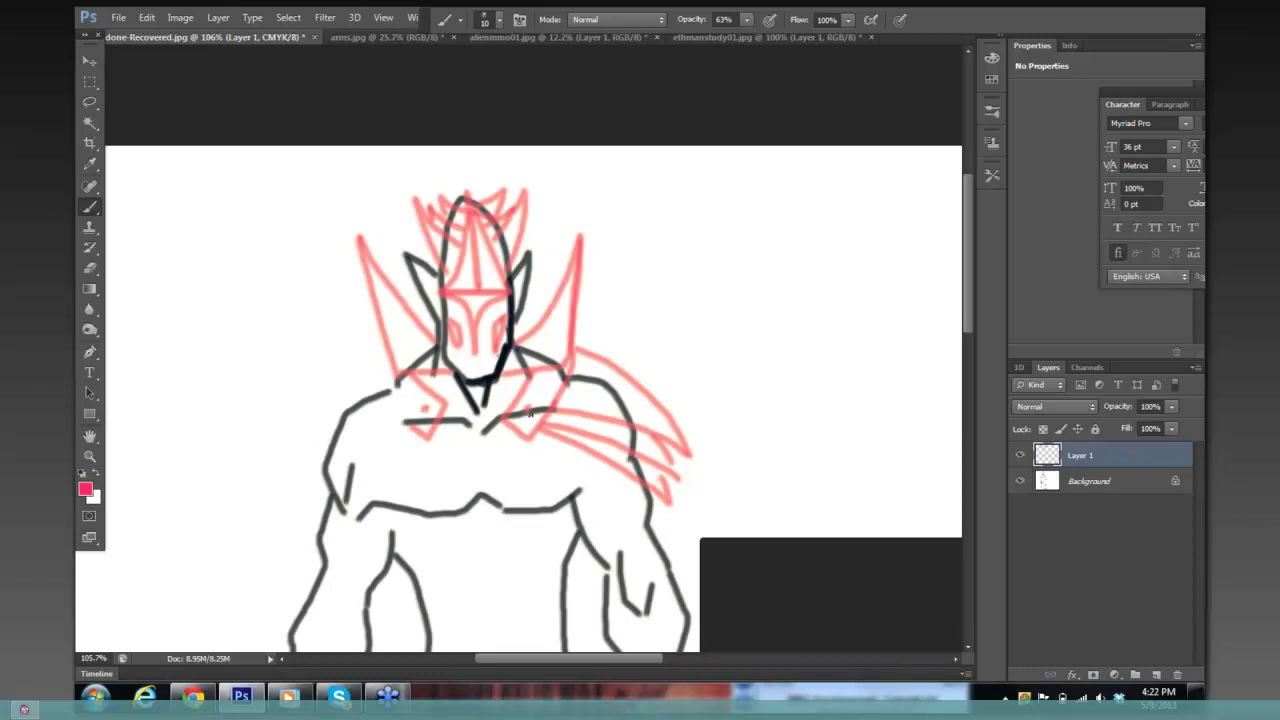
{"action": "mouse_move", "coordinate": [390, 354]}
{"action": "left_mouse_down"}
{"action": "mouse_move", "coordinate": [302, 409]}
{"action": "mouse_move", "coordinate": [280, 445]}
{"action": "mouse_move", "coordinate": [410, 405]}
{"action": "left_mouse_up"}
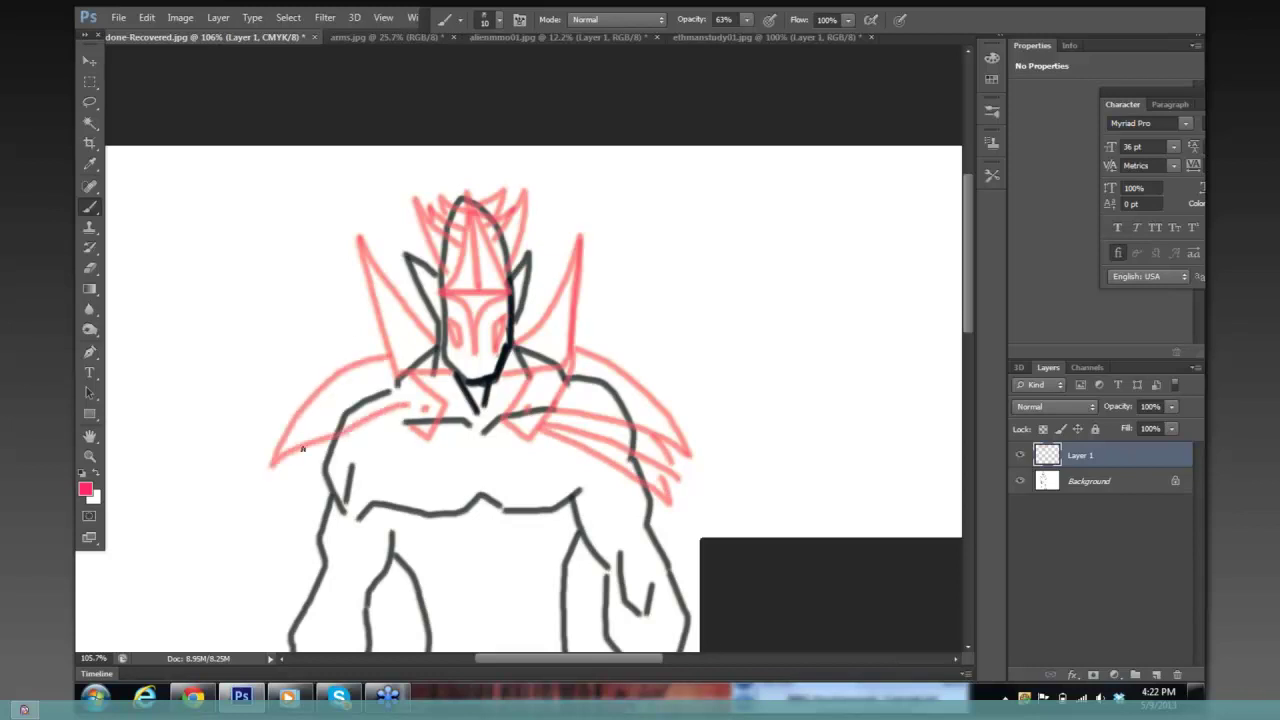
{"action": "mouse_move", "coordinate": [298, 446]}
{"action": "left_mouse_down"}
{"action": "mouse_move", "coordinate": [397, 424]}
{"action": "mouse_move", "coordinate": [308, 466]}
{"action": "mouse_move", "coordinate": [298, 493]}
{"action": "mouse_move", "coordinate": [410, 423]}
{"action": "left_mouse_up"}
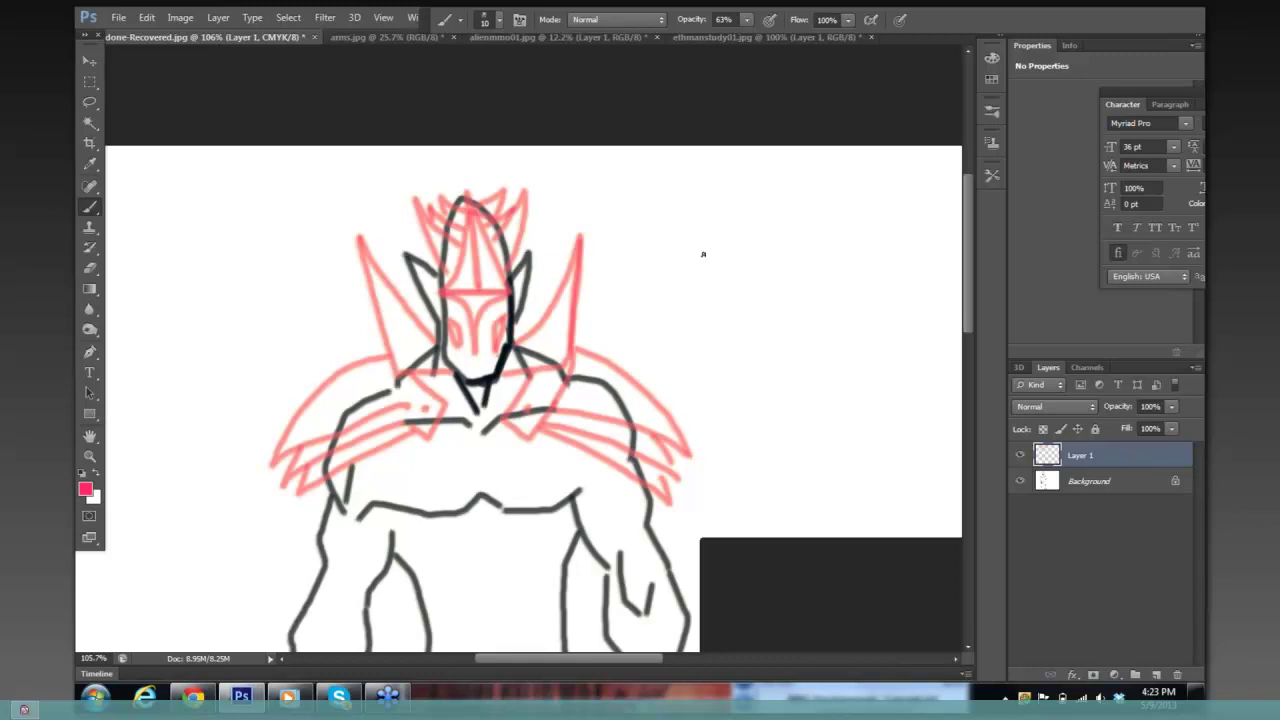
- Zoom out to the whole figure and draw a red line from the shoulder plates onto the chest
{"action": "key", "text": "ctrl+space"}
{"action": "scroll", "coordinate": [747, 316], "scroll_direction": "down", "scroll_amount": 3}
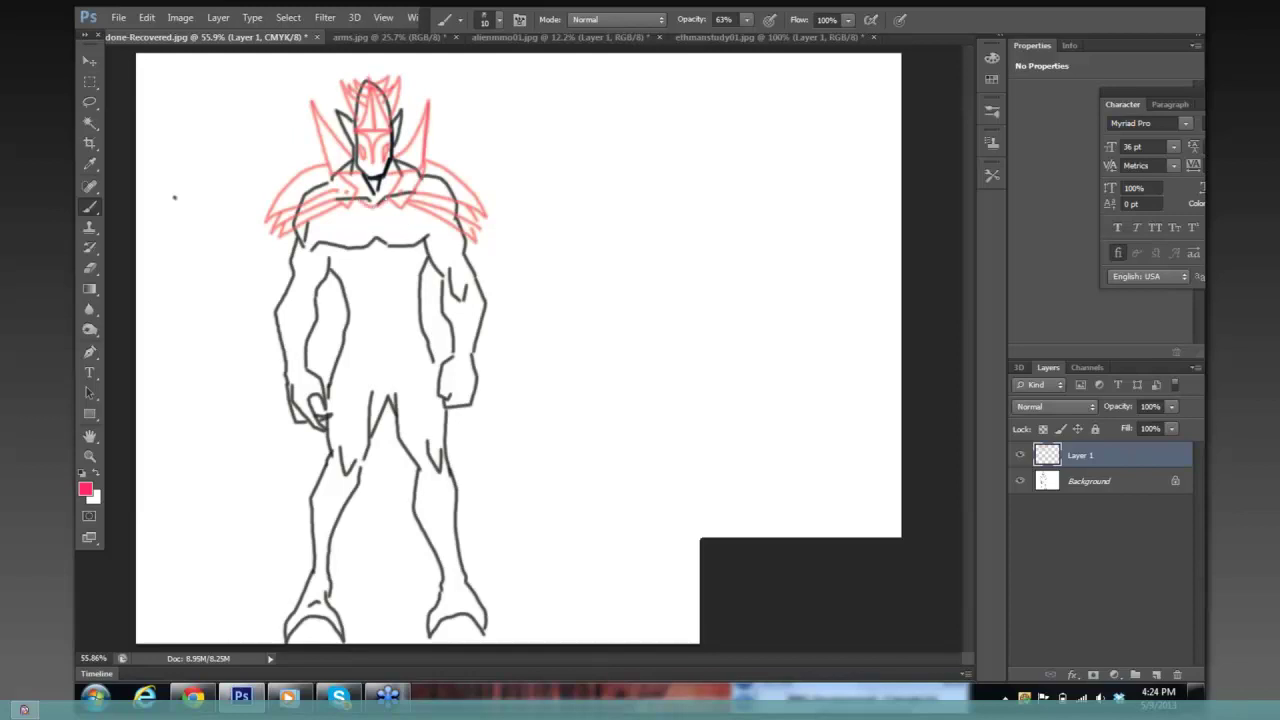
{"action": "mouse_move", "coordinate": [368, 208]}
{"action": "left_mouse_down"}
{"action": "mouse_move", "coordinate": [364, 236]}
{"action": "mouse_move", "coordinate": [386, 226]}
{"action": "mouse_move", "coordinate": [384, 240]}
{"action": "left_mouse_up"}
- Draw three curved red bands across the chest, lower chest and belly
{"action": "mouse_move", "coordinate": [340, 276]}
{"action": "left_mouse_down"}
{"action": "mouse_move", "coordinate": [384, 265]}
{"action": "mouse_move", "coordinate": [418, 280]}
{"action": "left_mouse_up"}
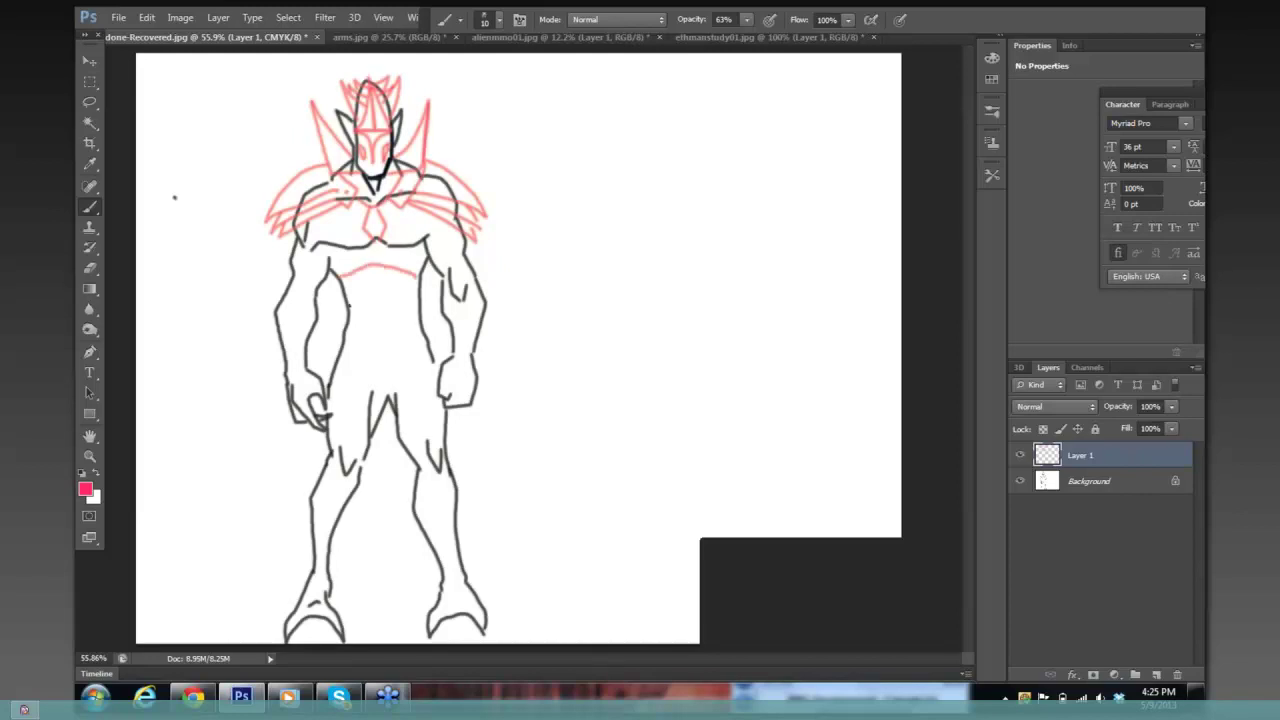
{"action": "mouse_move", "coordinate": [348, 306]}
{"action": "left_mouse_down"}
{"action": "mouse_move", "coordinate": [388, 294]}
{"action": "mouse_move", "coordinate": [418, 308]}
{"action": "left_mouse_up"}
{"action": "mouse_move", "coordinate": [345, 348]}
{"action": "left_mouse_down"}
{"action": "mouse_move", "coordinate": [390, 334]}
{"action": "mouse_move", "coordinate": [430, 346]}
{"action": "left_mouse_up"}
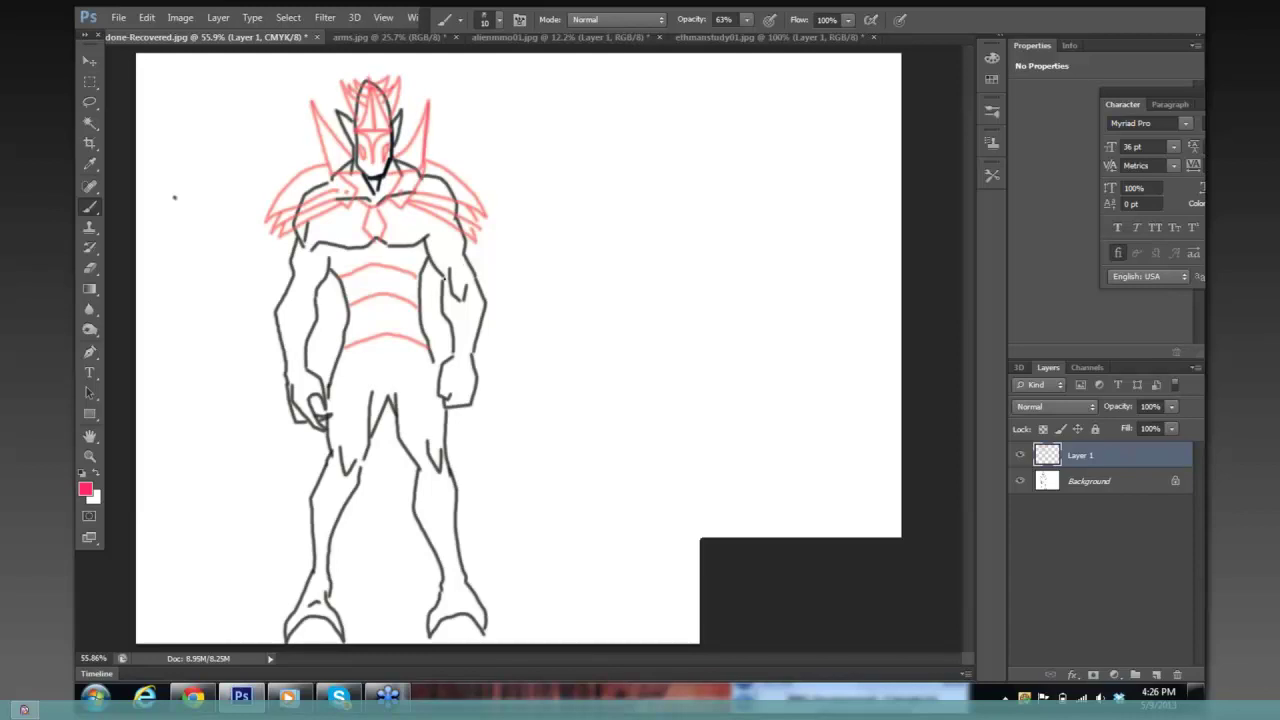
- Draw red spiked fins beside both arms and two armour lines on the right arm
{"action": "mouse_move", "coordinate": [446, 299]}
{"action": "left_mouse_down"}
{"action": "mouse_move", "coordinate": [476, 274]}
{"action": "mouse_move", "coordinate": [503, 279]}
{"action": "mouse_move", "coordinate": [452, 320]}
{"action": "left_mouse_up"}
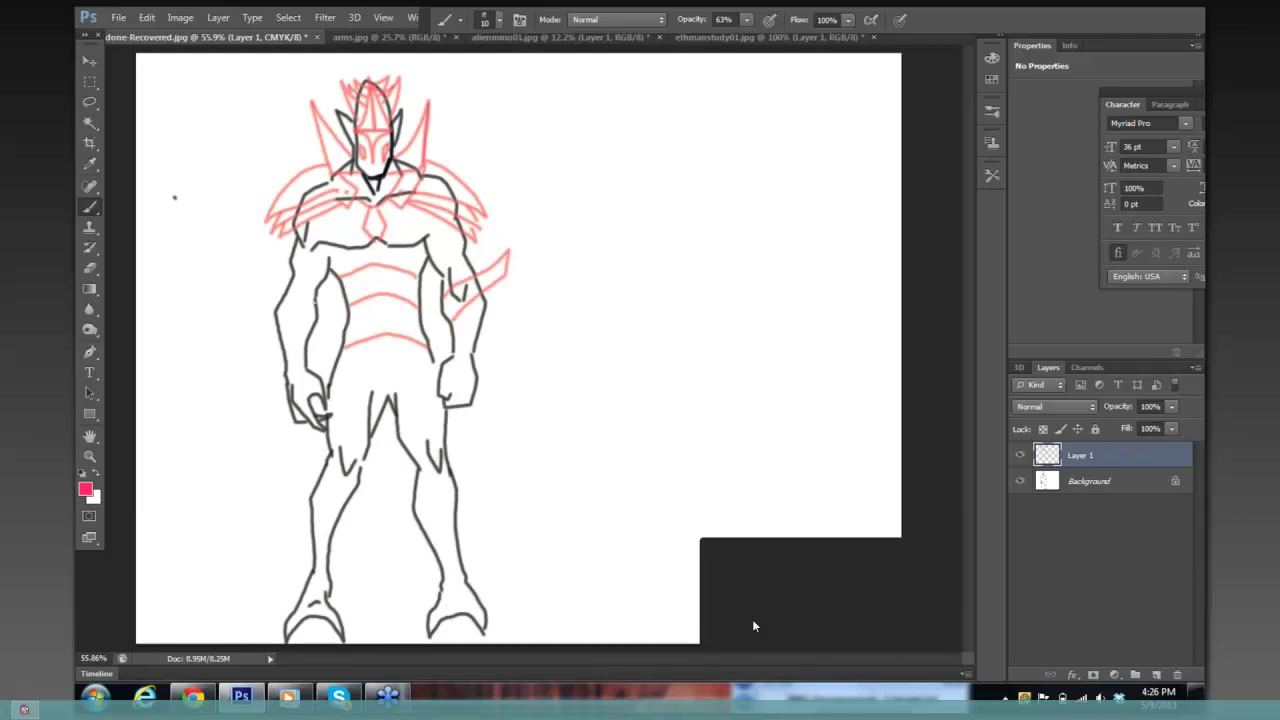
{"action": "mouse_move", "coordinate": [312, 270]}
{"action": "left_mouse_down"}
{"action": "mouse_move", "coordinate": [274, 296]}
{"action": "mouse_move", "coordinate": [262, 286]}
{"action": "mouse_move", "coordinate": [302, 312]}
{"action": "mouse_move", "coordinate": [298, 324]}
{"action": "mouse_move", "coordinate": [262, 302]}
{"action": "left_mouse_up"}
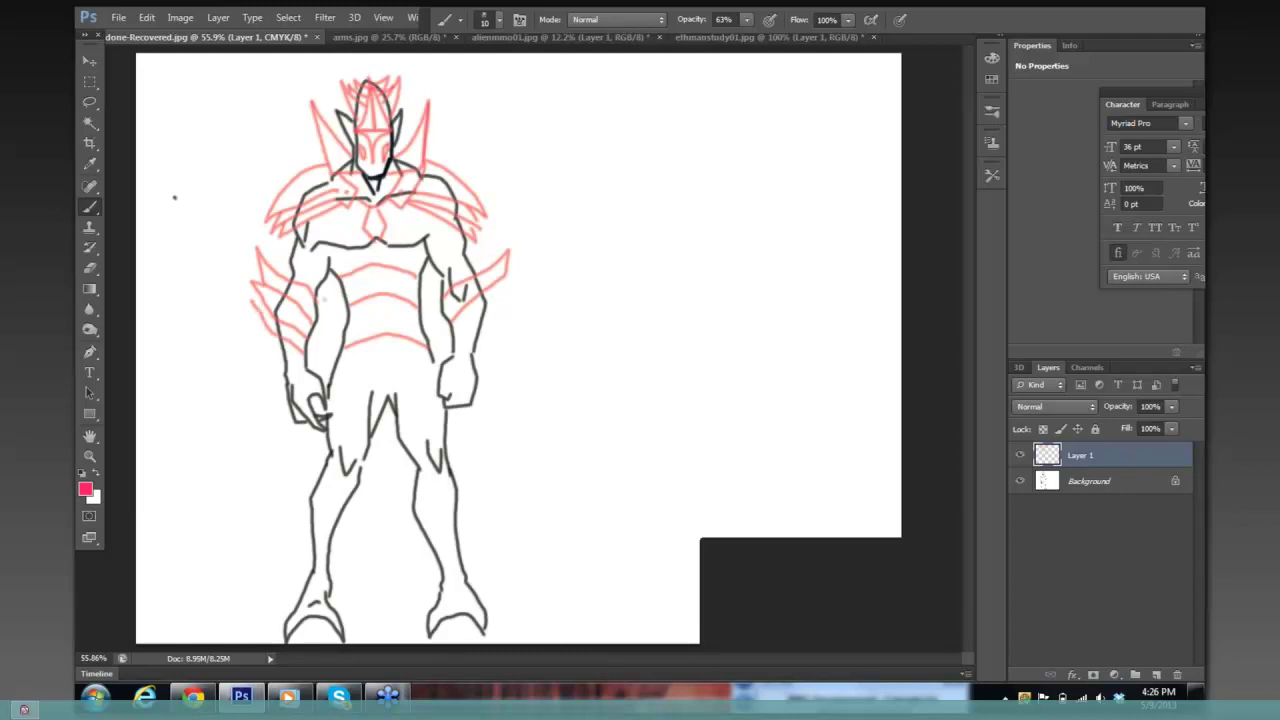
{"action": "left_click_drag", "start_coordinate": [455, 342], "coordinate": [508, 292]}
{"action": "left_click_drag", "start_coordinate": [456, 356], "coordinate": [504, 318]}
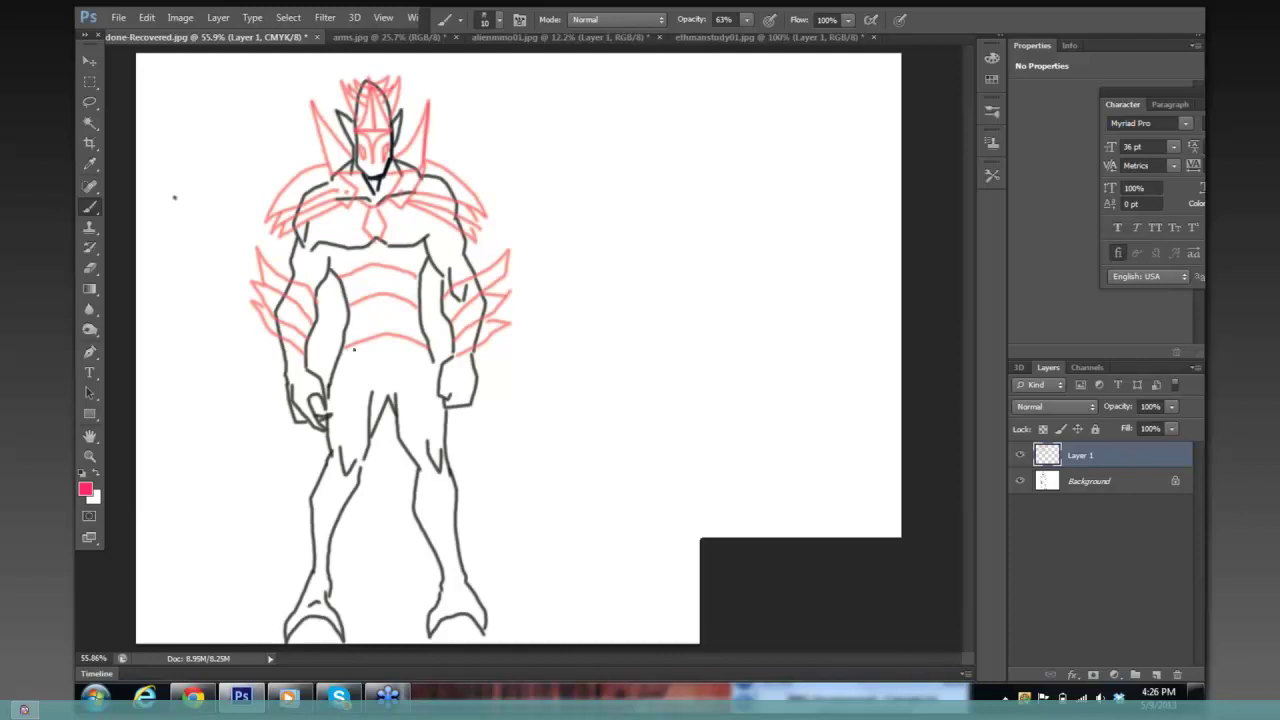
- Add a waist-plate curve and chest marks, undoing the stray stroke beside the left hand
{"action": "mouse_move", "coordinate": [362, 330]}
{"action": "left_mouse_down"}
{"action": "mouse_move", "coordinate": [408, 325]}
{"action": "mouse_move", "coordinate": [386, 368]}
{"action": "mouse_move", "coordinate": [408, 340]}
{"action": "left_mouse_up"}
{"action": "mouse_move", "coordinate": [449, 241]}
{"action": "left_mouse_down"}
{"action": "mouse_move", "coordinate": [426, 236]}
{"action": "mouse_move", "coordinate": [436, 264]}
{"action": "left_mouse_up"}
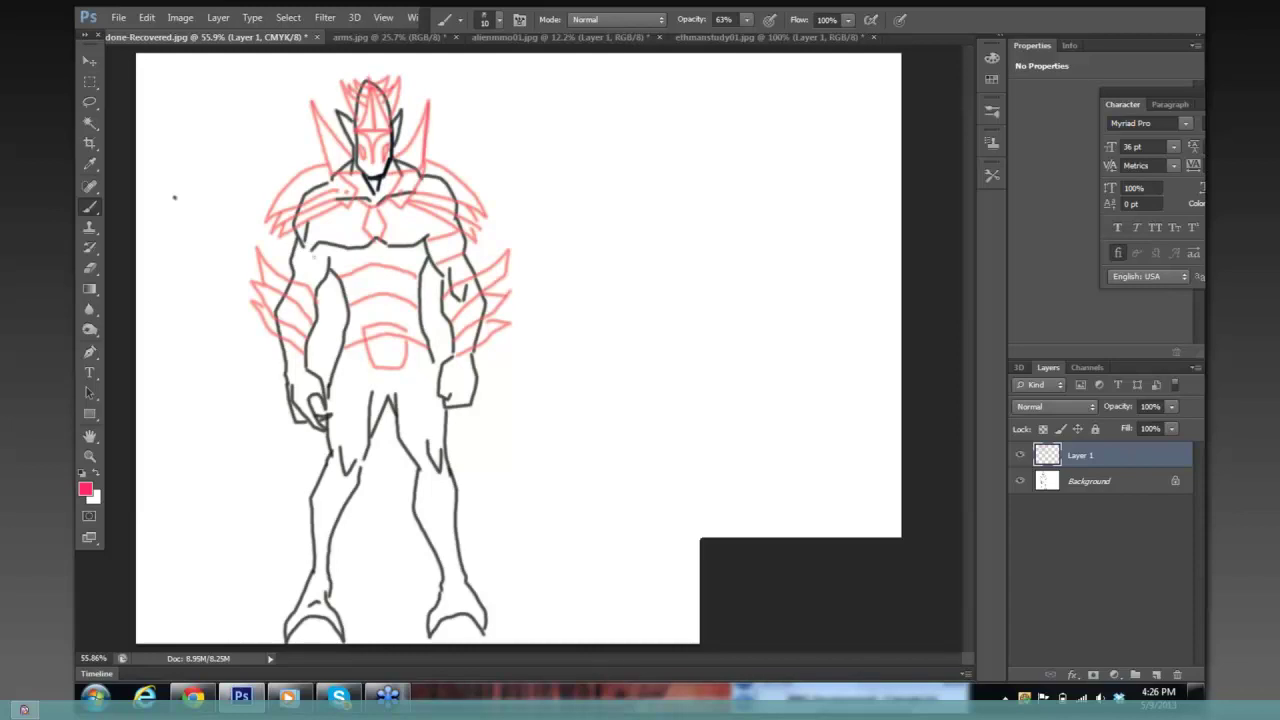
{"action": "left_click_drag", "start_coordinate": [326, 247], "coordinate": [294, 280]}
{"action": "mouse_move", "coordinate": [306, 366]}
{"action": "left_mouse_down"}
{"action": "mouse_move", "coordinate": [274, 364]}
{"action": "mouse_move", "coordinate": [260, 410]}
{"action": "mouse_move", "coordinate": [268, 460]}
{"action": "mouse_move", "coordinate": [285, 409]}
{"action": "left_mouse_up"}
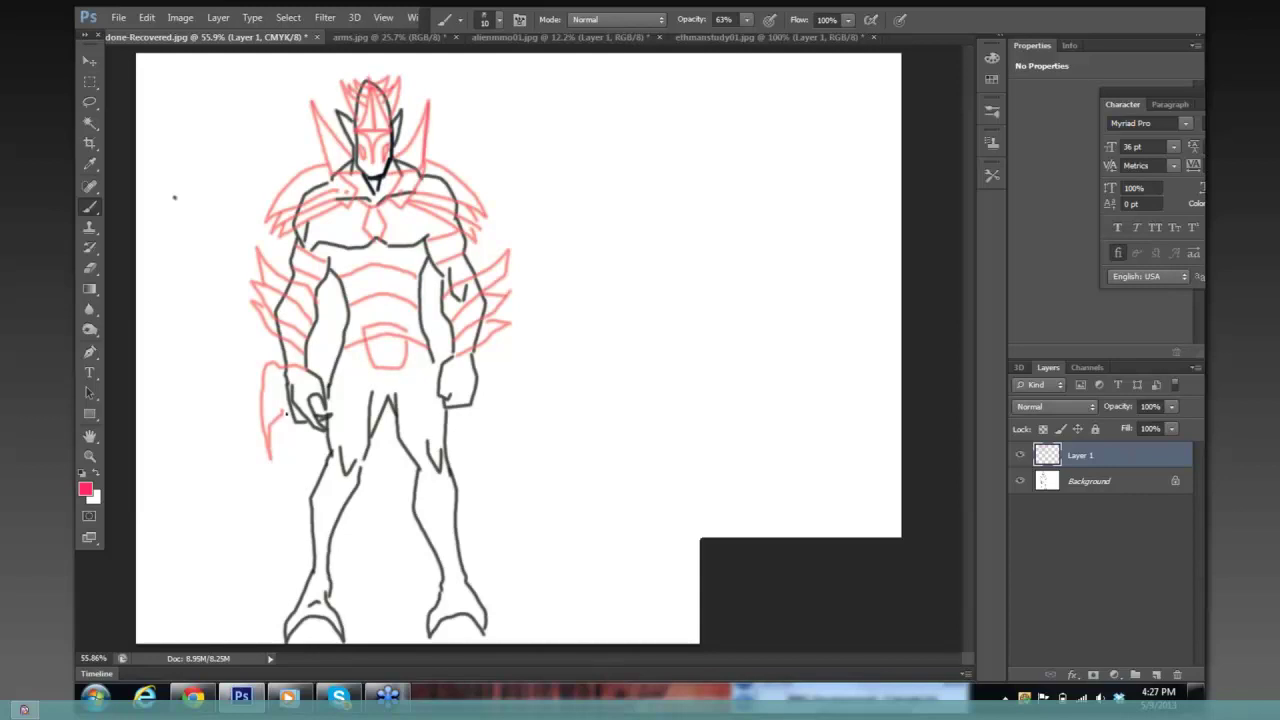
{"action": "key", "text": "ctrl+alt+z"}
{"action": "key", "text": "ctrl+alt+z"}
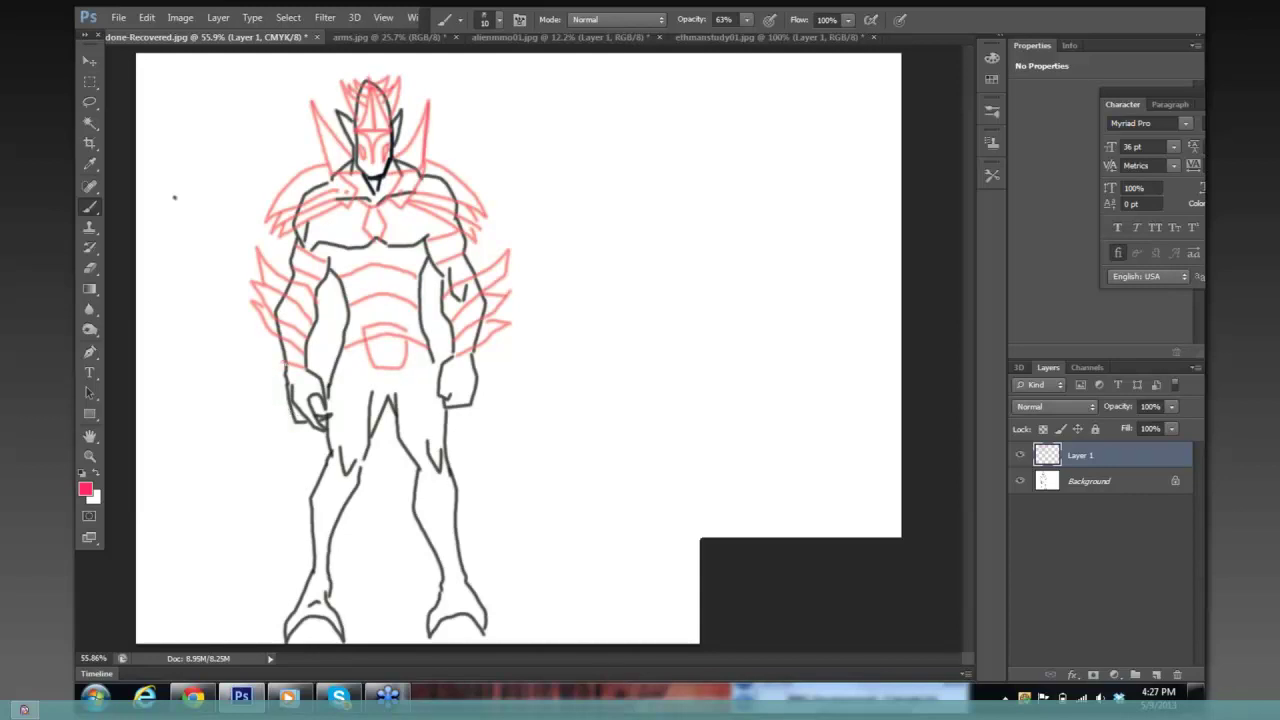
- Redraw the armour stroke beside the left hand, mark the right hand, and add a diagonal torso line
{"action": "mouse_move", "coordinate": [287, 358]}
{"action": "left_mouse_down"}
{"action": "mouse_move", "coordinate": [269, 362]}
{"action": "mouse_move", "coordinate": [266, 438]}
{"action": "mouse_move", "coordinate": [284, 396]}
{"action": "left_mouse_up"}
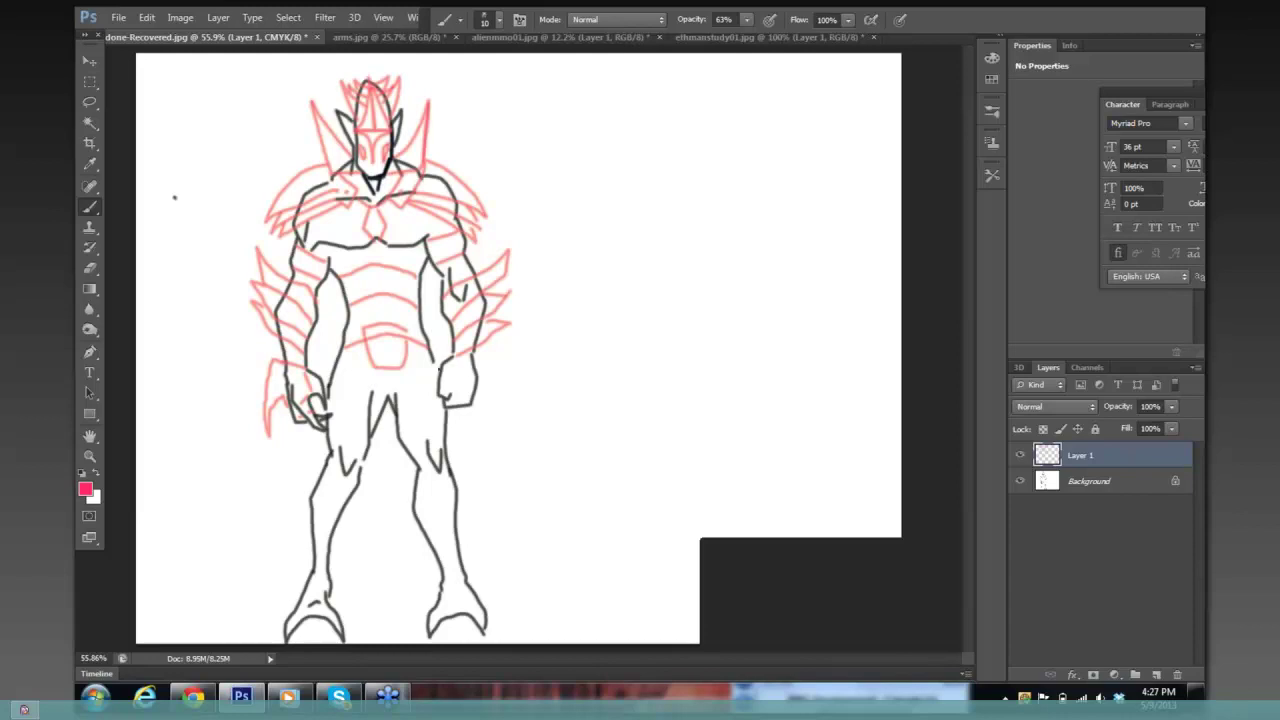
{"action": "mouse_move", "coordinate": [453, 386]}
{"action": "left_mouse_down"}
{"action": "mouse_move", "coordinate": [475, 364]}
{"action": "mouse_move", "coordinate": [490, 373]}
{"action": "mouse_move", "coordinate": [491, 438]}
{"action": "mouse_move", "coordinate": [476, 389]}
{"action": "left_mouse_up"}
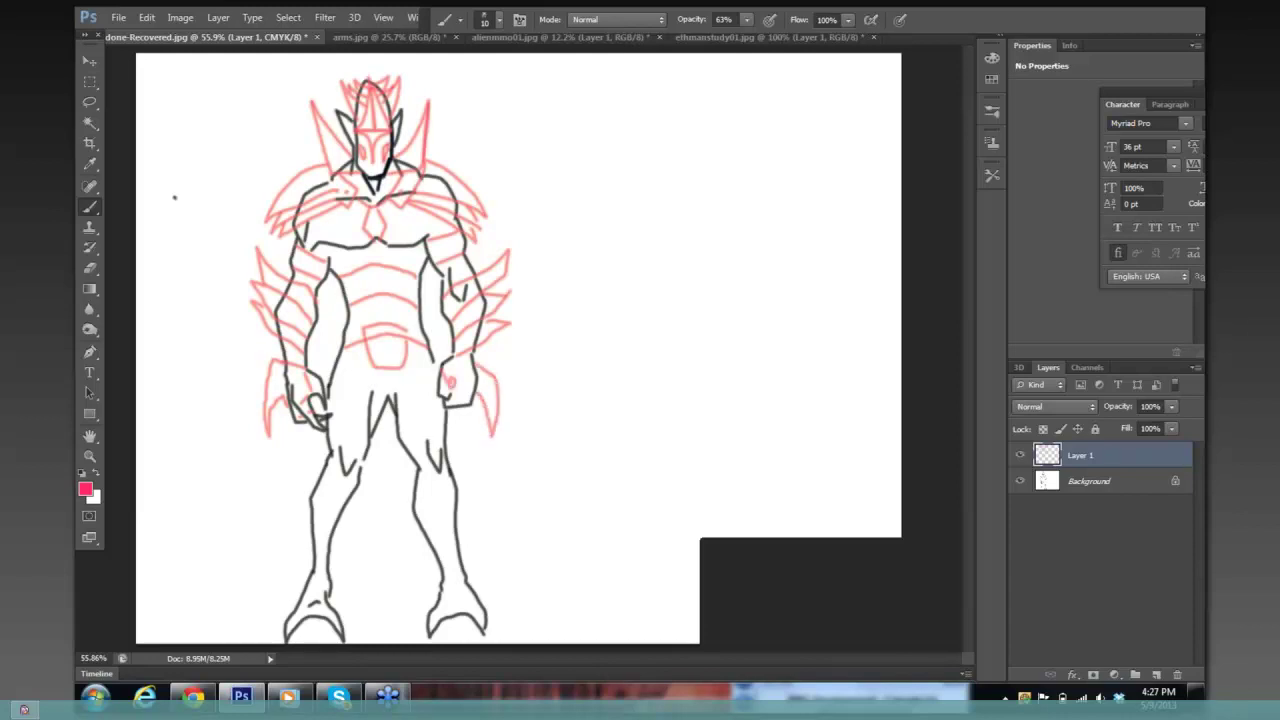
{"action": "mouse_move", "coordinate": [366, 396]}
{"action": "left_mouse_down"}
{"action": "mouse_move", "coordinate": [333, 352]}
{"action": "mouse_move", "coordinate": [328, 456]}
{"action": "mouse_move", "coordinate": [340, 466]}
{"action": "left_mouse_up"}
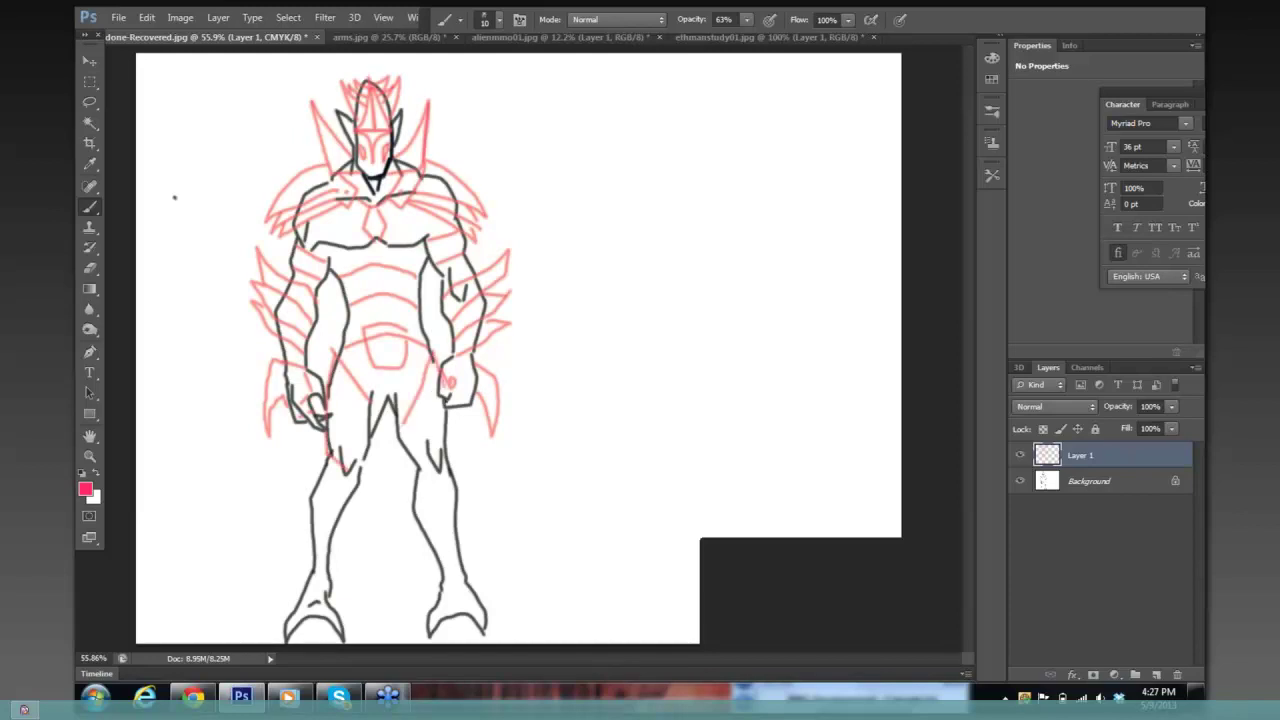
- Outline red armour down both legs, including the right knee plate and left shin lines
{"action": "left_click_drag", "start_coordinate": [430, 462], "coordinate": [444, 440]}
{"action": "mouse_move", "coordinate": [452, 460]}
{"action": "left_mouse_down"}
{"action": "mouse_move", "coordinate": [428, 446]}
{"action": "mouse_move", "coordinate": [430, 482]}
{"action": "mouse_move", "coordinate": [408, 512]}
{"action": "mouse_move", "coordinate": [440, 566]}
{"action": "mouse_move", "coordinate": [434, 496]}
{"action": "left_mouse_up"}
{"action": "mouse_move", "coordinate": [455, 540]}
{"action": "left_mouse_down"}
{"action": "mouse_move", "coordinate": [452, 487]}
{"action": "mouse_move", "coordinate": [474, 556]}
{"action": "mouse_move", "coordinate": [446, 568]}
{"action": "mouse_move", "coordinate": [464, 581]}
{"action": "left_mouse_up"}
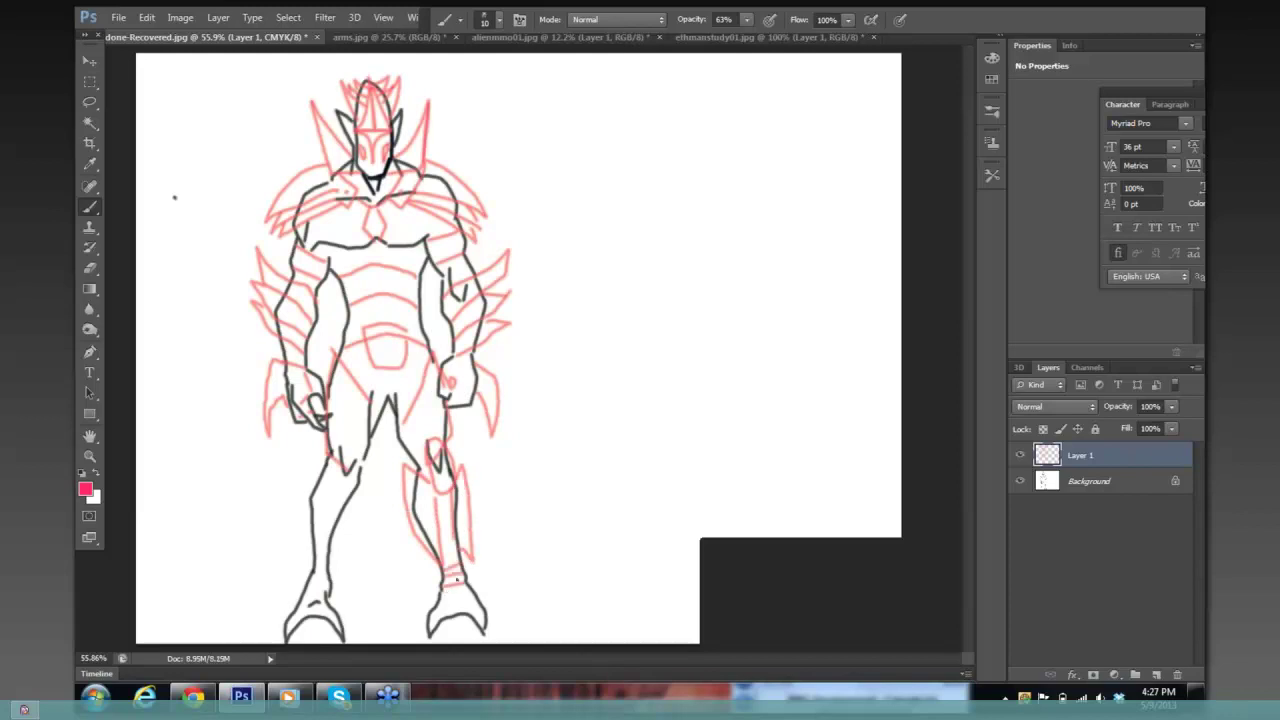
{"action": "mouse_move", "coordinate": [306, 575]}
{"action": "left_mouse_down"}
{"action": "mouse_move", "coordinate": [328, 570]}
{"action": "mouse_move", "coordinate": [330, 542]}
{"action": "left_mouse_up"}
{"action": "mouse_move", "coordinate": [309, 447]}
{"action": "left_mouse_down"}
{"action": "mouse_move", "coordinate": [322, 478]}
{"action": "mouse_move", "coordinate": [301, 554]}
{"action": "left_mouse_up"}
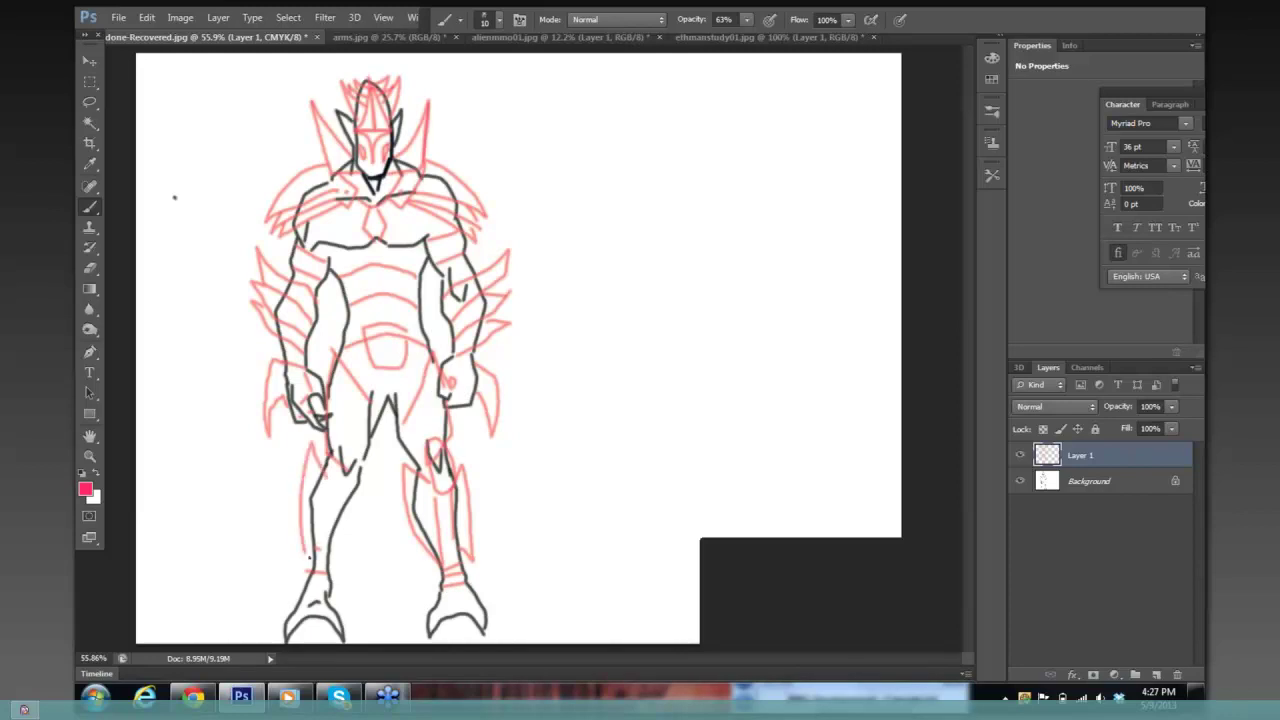
{"action": "left_click_drag", "start_coordinate": [329, 483], "coordinate": [310, 556]}
{"action": "mouse_move", "coordinate": [345, 489]}
{"action": "left_mouse_down"}
{"action": "mouse_move", "coordinate": [330, 557]}
{"action": "mouse_move", "coordinate": [364, 474]}
{"action": "left_mouse_up"}
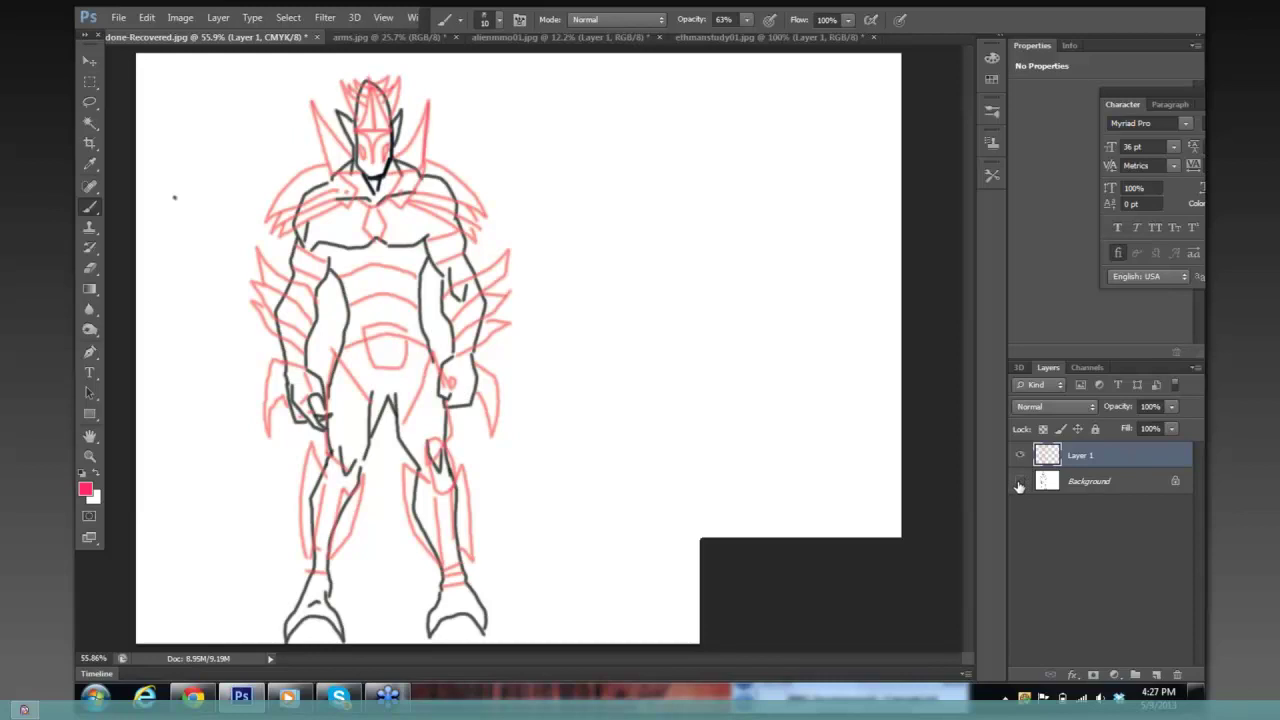
{"action": "left_click", "coordinate": [1019, 483]}
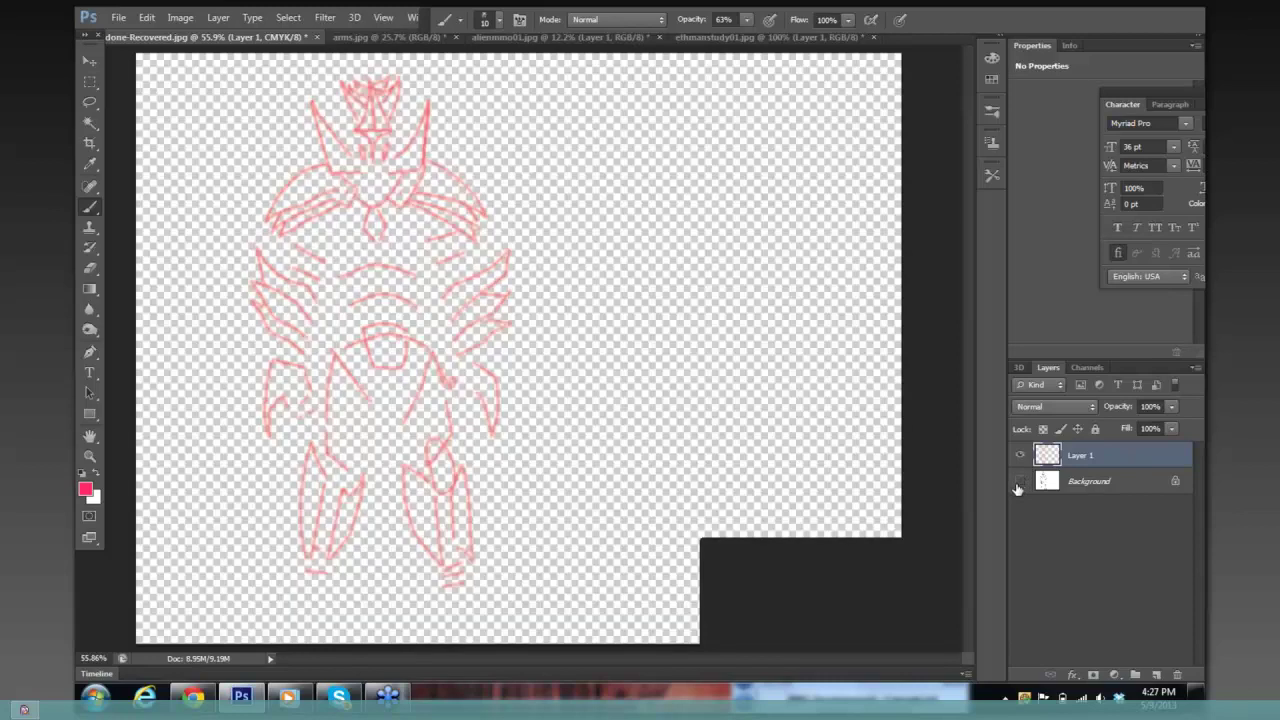
{"action": "left_click", "coordinate": [1019, 485]}
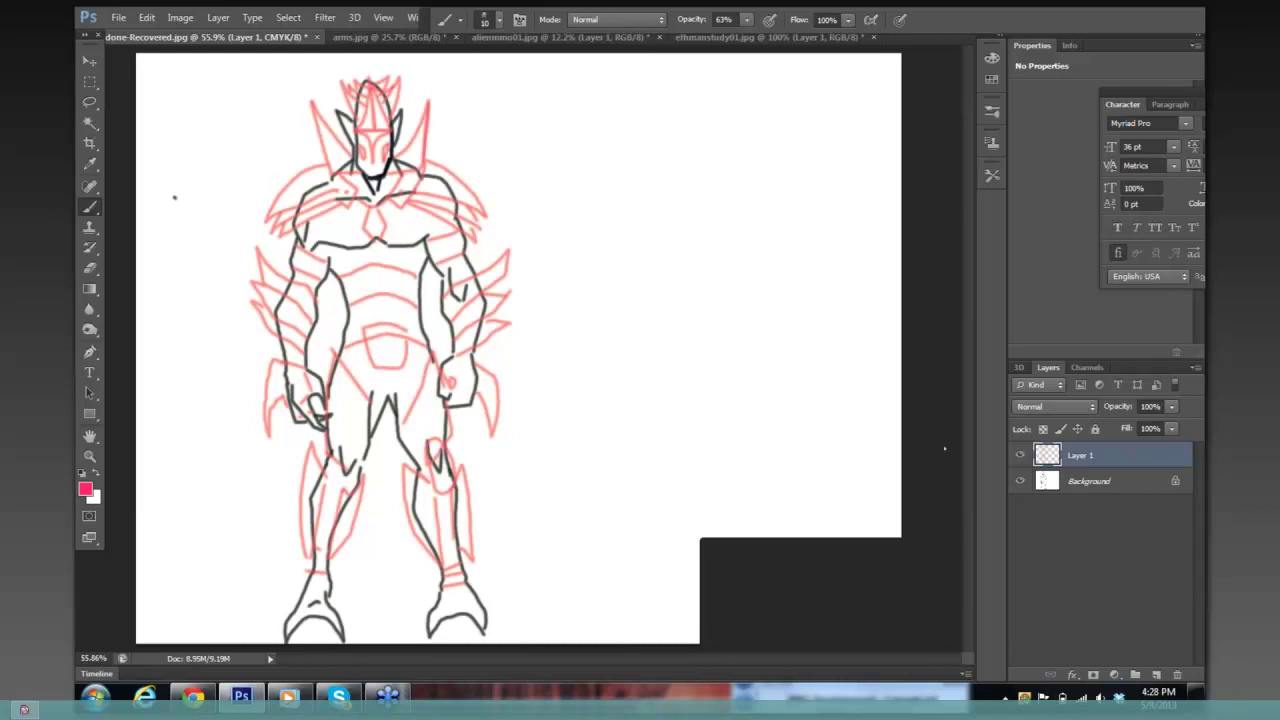
{"action": "right_click", "coordinate": [782, 405]}
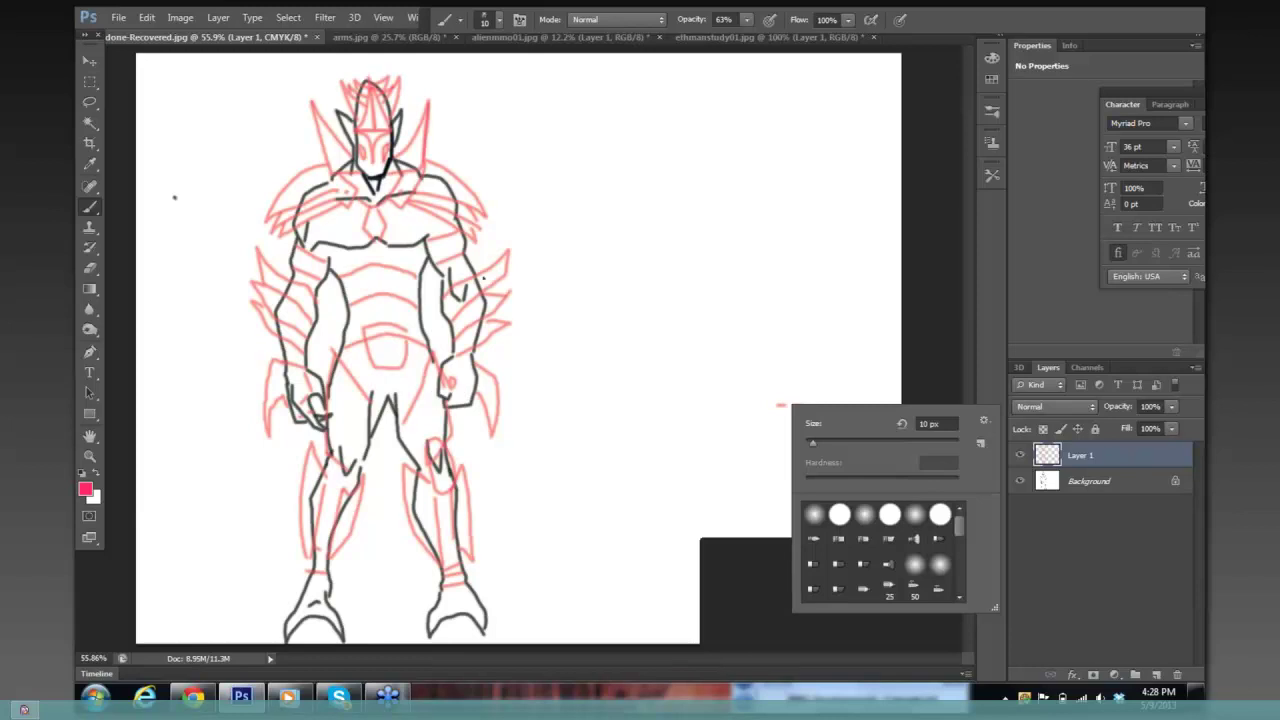
{"action": "left_click", "coordinate": [932, 368]}
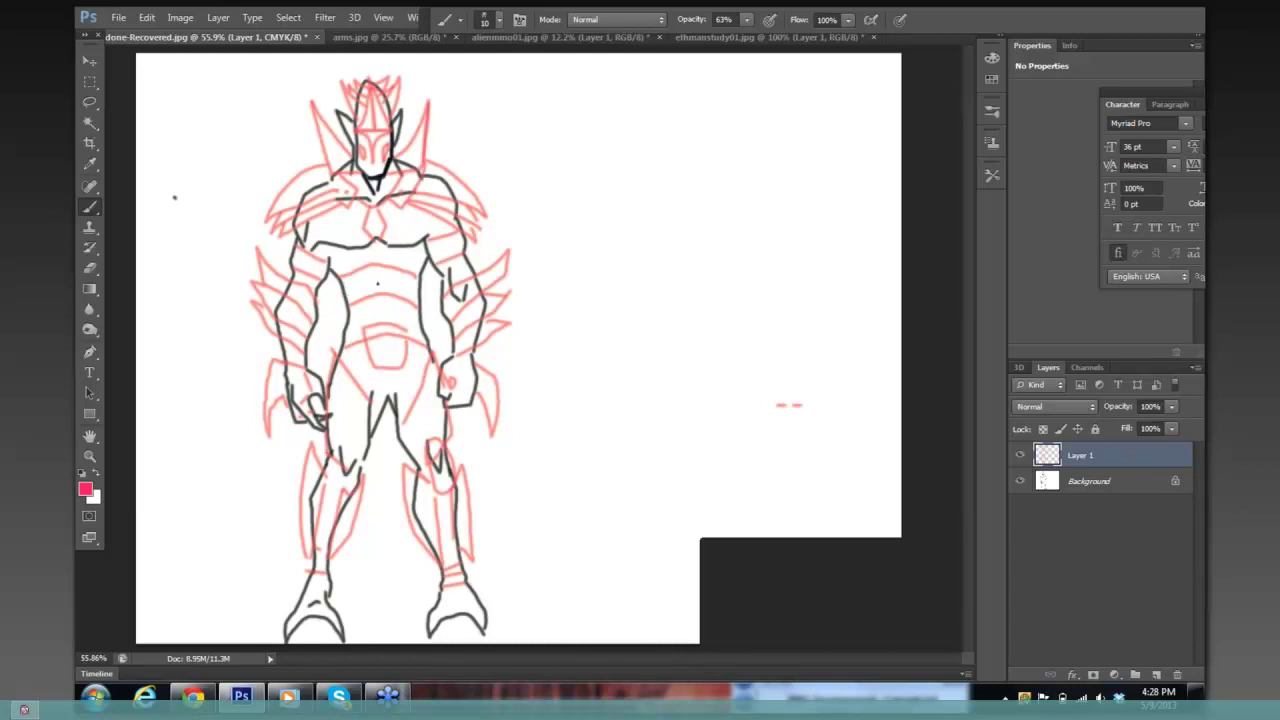
- Draw two red abdomen bands, a chest diamond and buckle strokes on the belly
{"action": "left_click_drag", "start_coordinate": [346, 287], "coordinate": [418, 285]}
{"action": "left_click_drag", "start_coordinate": [350, 320], "coordinate": [413, 317]}
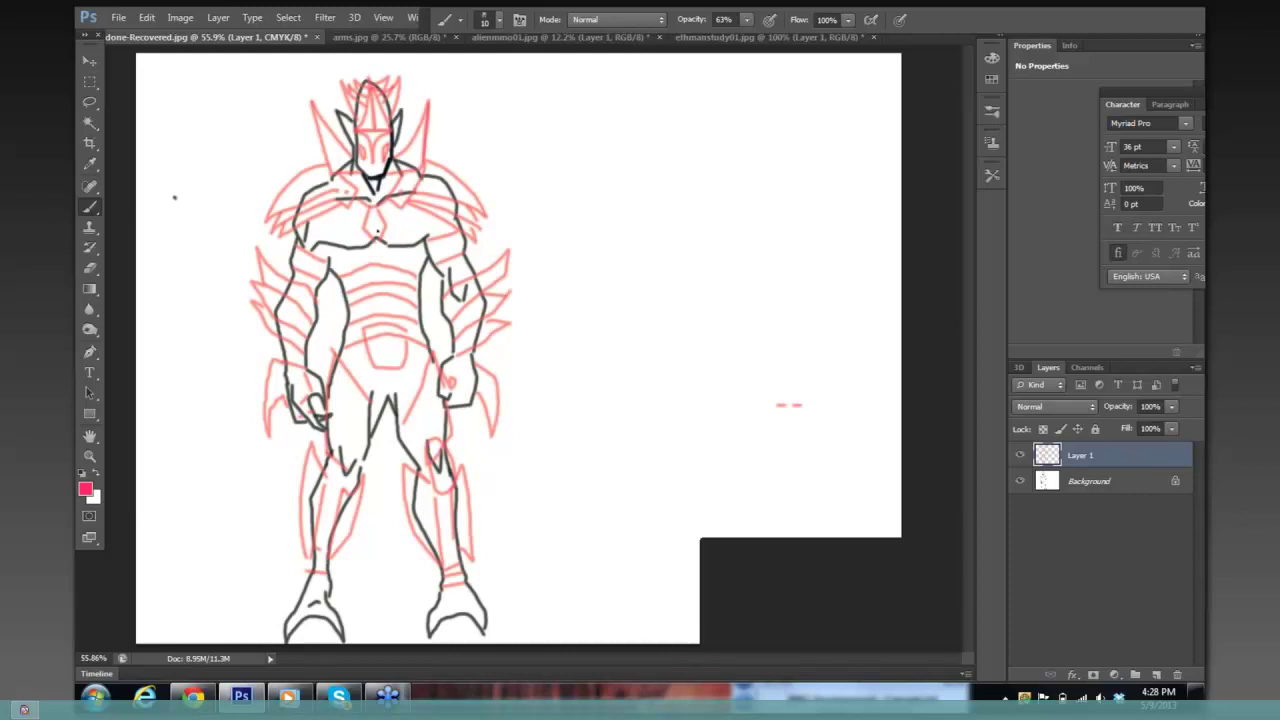
{"action": "mouse_move", "coordinate": [372, 213]}
{"action": "left_mouse_down"}
{"action": "mouse_move", "coordinate": [372, 235]}
{"action": "mouse_move", "coordinate": [384, 228]}
{"action": "left_mouse_up"}
{"action": "mouse_move", "coordinate": [383, 332]}
{"action": "left_mouse_down"}
{"action": "mouse_move", "coordinate": [380, 357]}
{"action": "mouse_move", "coordinate": [393, 361]}
{"action": "left_mouse_up"}
{"action": "mouse_move", "coordinate": [426, 321]}
{"action": "left_mouse_down"}
{"action": "mouse_move", "coordinate": [374, 339]}
{"action": "mouse_move", "coordinate": [420, 344]}
{"action": "left_mouse_up"}
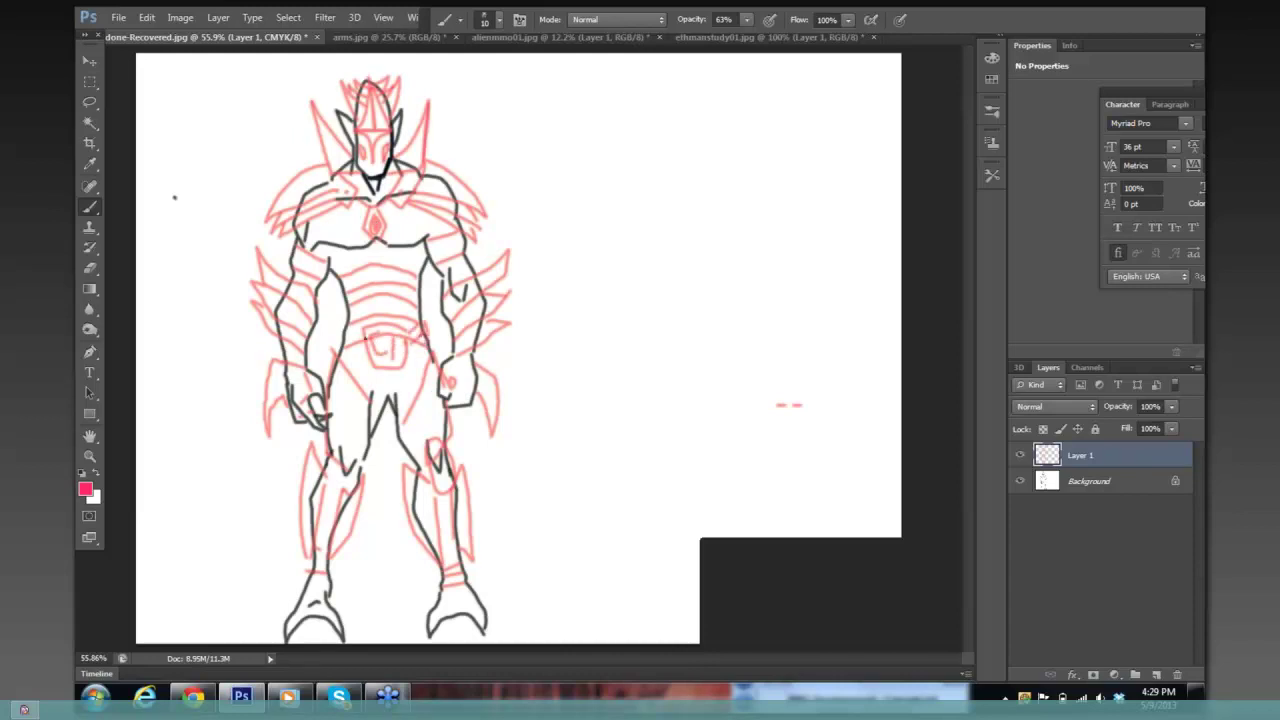
{"action": "mouse_move", "coordinate": [338, 318]}
{"action": "left_mouse_down"}
{"action": "mouse_move", "coordinate": [364, 338]}
{"action": "mouse_move", "coordinate": [346, 350]}
{"action": "mouse_move", "coordinate": [368, 354]}
{"action": "left_mouse_up"}
- Draw a line across the chest, then shade the chest soft pink with a size 40 brush
{"action": "mouse_move", "coordinate": [310, 227]}
{"action": "left_mouse_down"}
{"action": "mouse_move", "coordinate": [348, 246]}
{"action": "mouse_move", "coordinate": [416, 238]}
{"action": "left_mouse_up"}
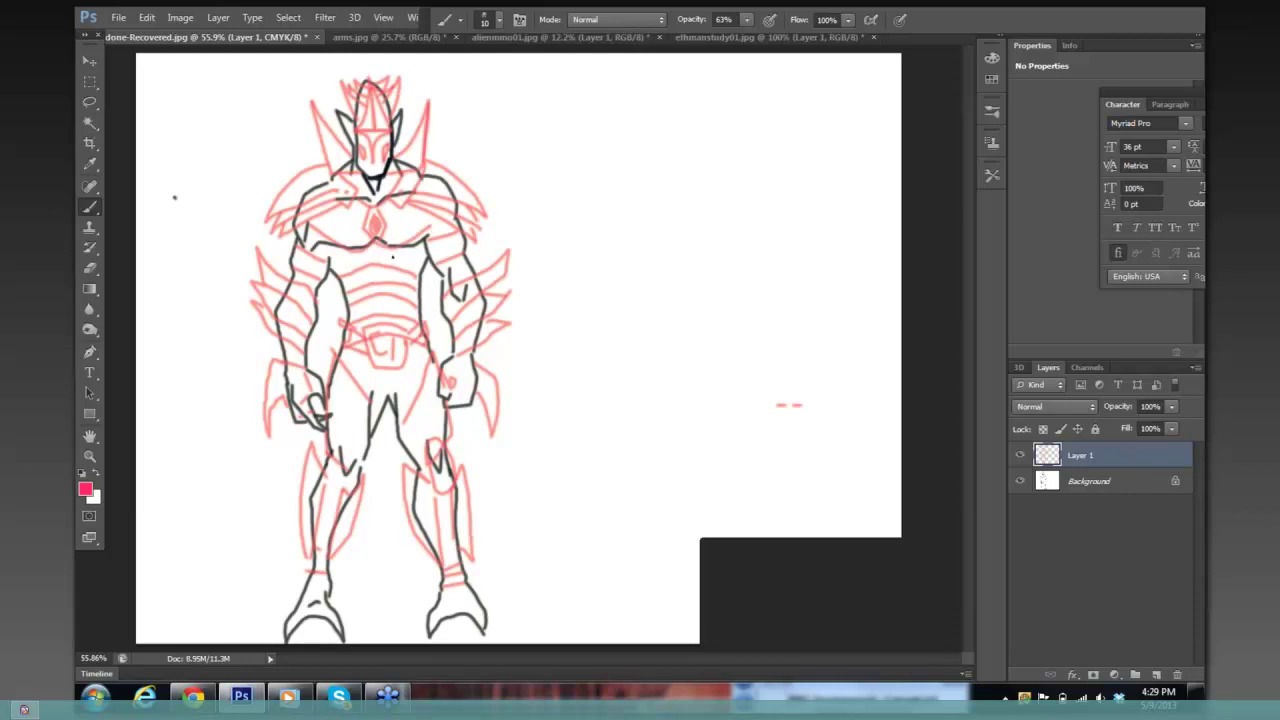
{"action": "key", "text": "bracketright"}
{"action": "key", "text": "bracketright"}
{"action": "key", "text": "bracketright"}
{"action": "key", "text": "bracketright"}
{"action": "key", "text": "bracketright"}
{"action": "key", "text": "bracketright"}
{"action": "mouse_move", "coordinate": [380, 228]}
{"action": "left_mouse_down"}
{"action": "mouse_move", "coordinate": [413, 215]}
{"action": "mouse_move", "coordinate": [392, 228]}
{"action": "mouse_move", "coordinate": [341, 212]}
{"action": "mouse_move", "coordinate": [324, 222]}
{"action": "mouse_move", "coordinate": [332, 236]}
{"action": "mouse_move", "coordinate": [400, 232]}
{"action": "mouse_move", "coordinate": [400, 214]}
{"action": "mouse_move", "coordinate": [406, 228]}
{"action": "left_mouse_up"}
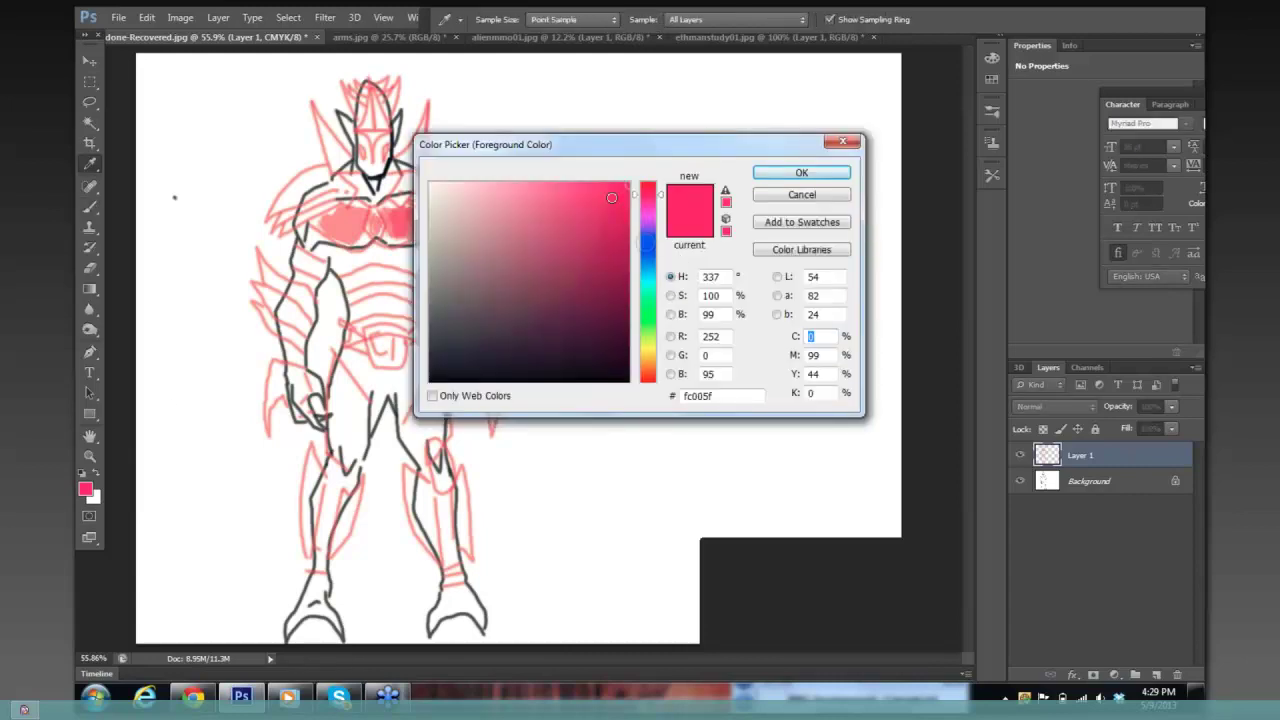
- Switch the foreground to blue and paint accents on the chest, right upper arm and waist
{"action": "left_click", "coordinate": [647, 242]}
{"action": "left_click", "coordinate": [790, 174]}
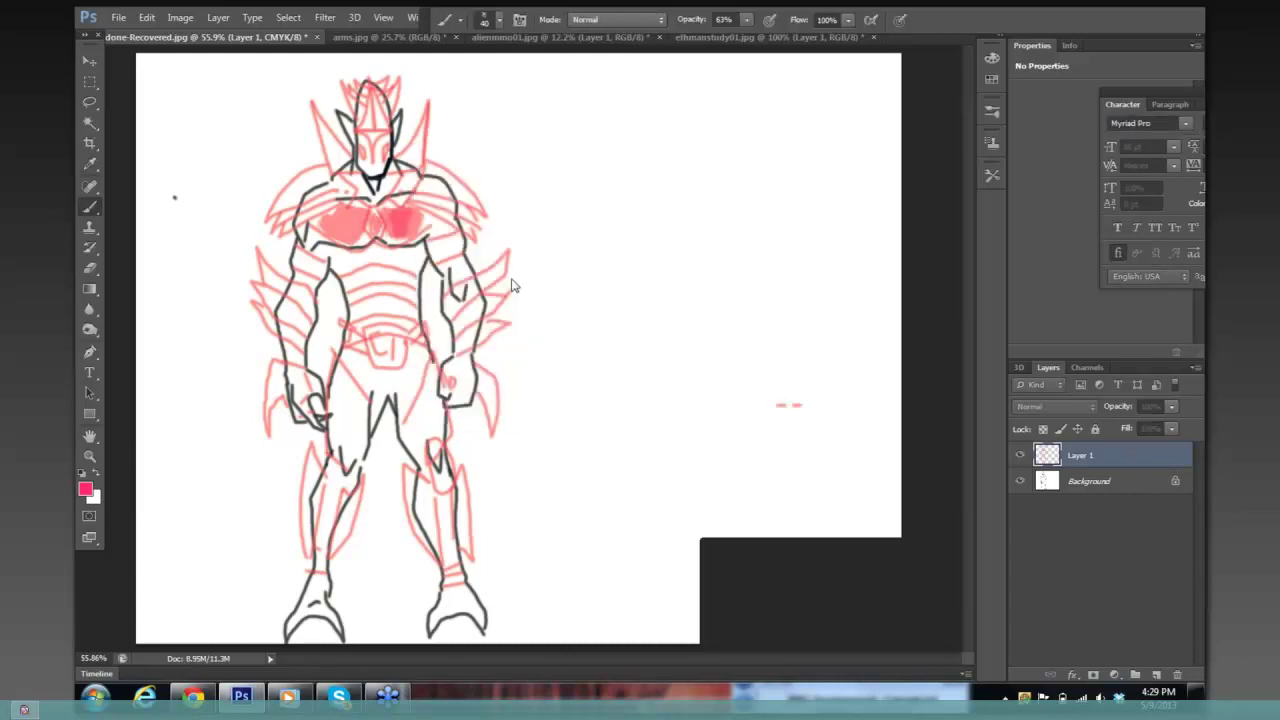
{"action": "left_click_drag", "start_coordinate": [434, 232], "coordinate": [441, 229]}
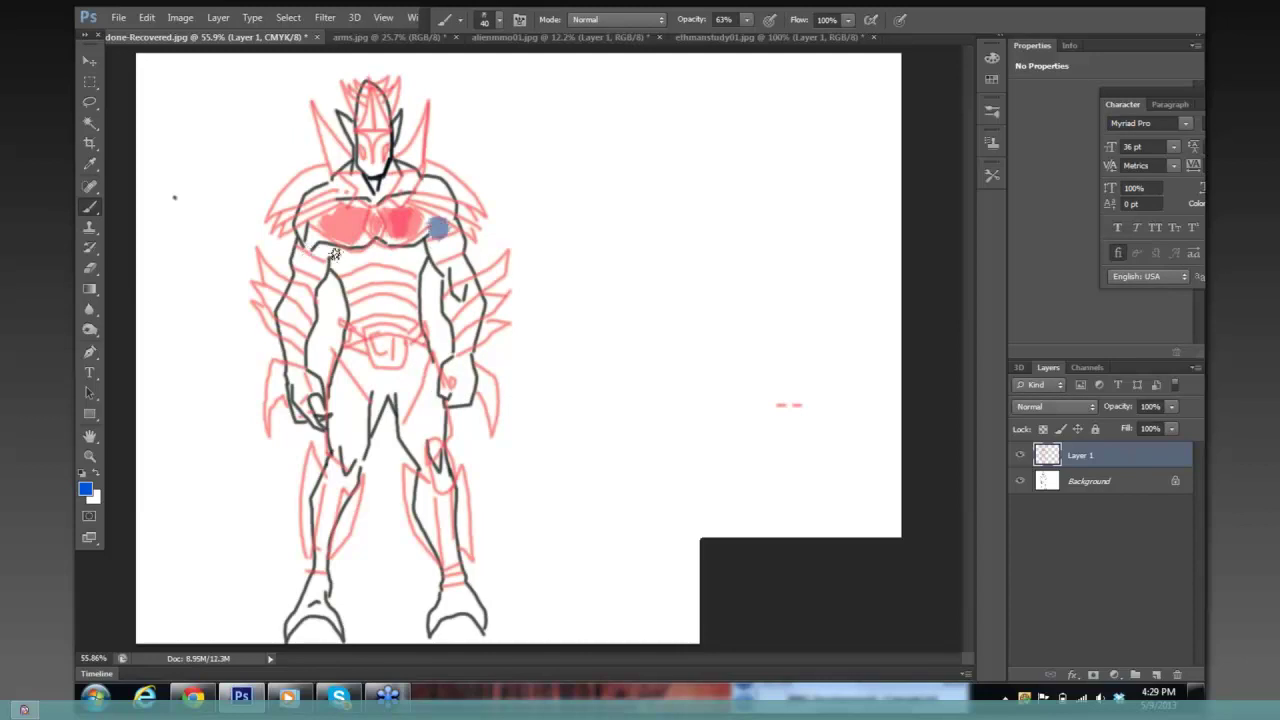
{"action": "mouse_move", "coordinate": [364, 254]}
{"action": "left_mouse_down"}
{"action": "mouse_move", "coordinate": [414, 261]}
{"action": "mouse_move", "coordinate": [316, 249]}
{"action": "mouse_move", "coordinate": [318, 283]}
{"action": "left_mouse_up"}
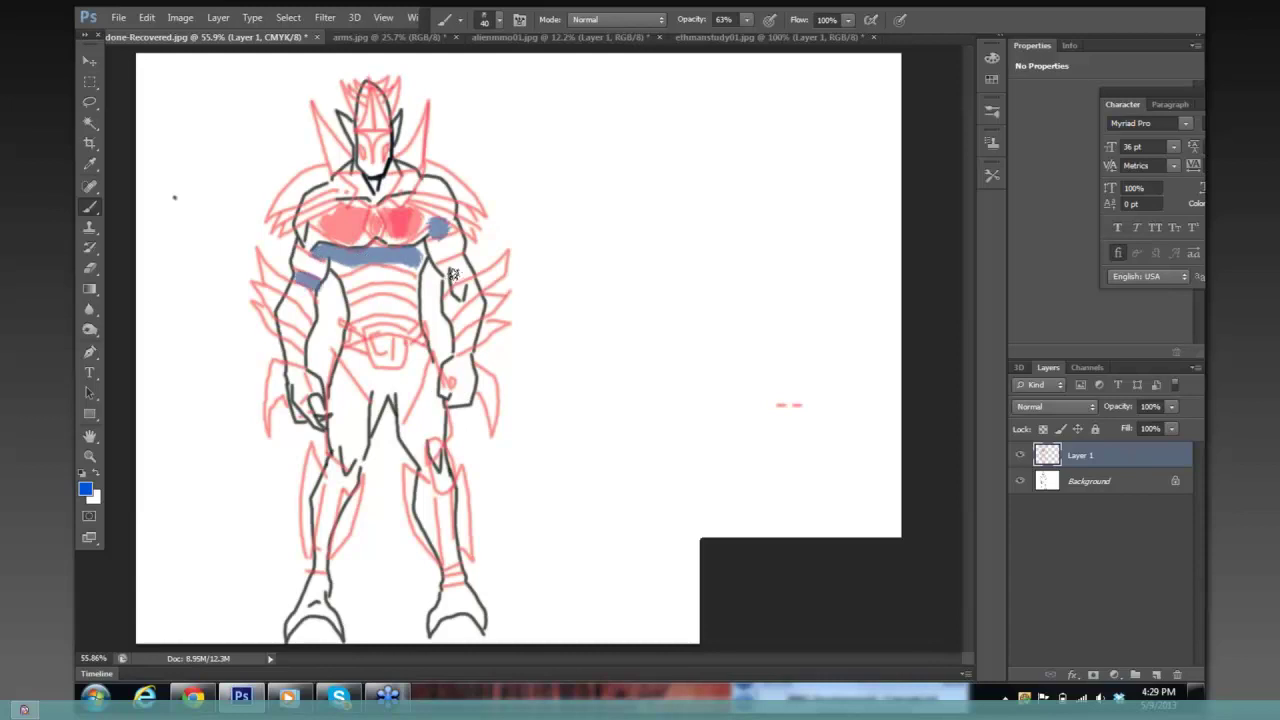
{"action": "left_click_drag", "start_coordinate": [448, 264], "coordinate": [460, 280]}
{"action": "mouse_move", "coordinate": [368, 377]}
{"action": "left_mouse_down"}
{"action": "mouse_move", "coordinate": [360, 366]}
{"action": "mouse_move", "coordinate": [392, 390]}
{"action": "mouse_move", "coordinate": [404, 370]}
{"action": "mouse_move", "coordinate": [414, 392]}
{"action": "mouse_move", "coordinate": [387, 396]}
{"action": "left_mouse_up"}
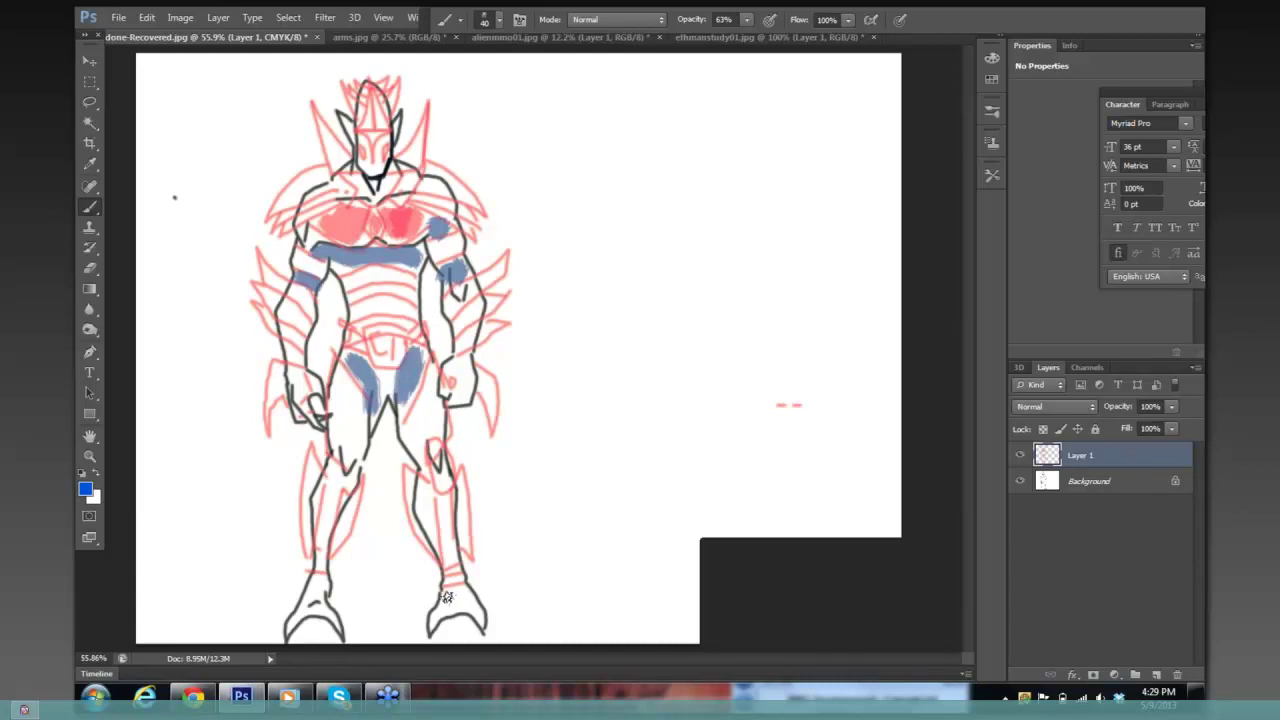
- Paint blue over both boots and knees and begin colouring the head
{"action": "left_click_drag", "start_coordinate": [446, 592], "coordinate": [474, 612]}
{"action": "left_click_drag", "start_coordinate": [303, 612], "coordinate": [312, 580]}
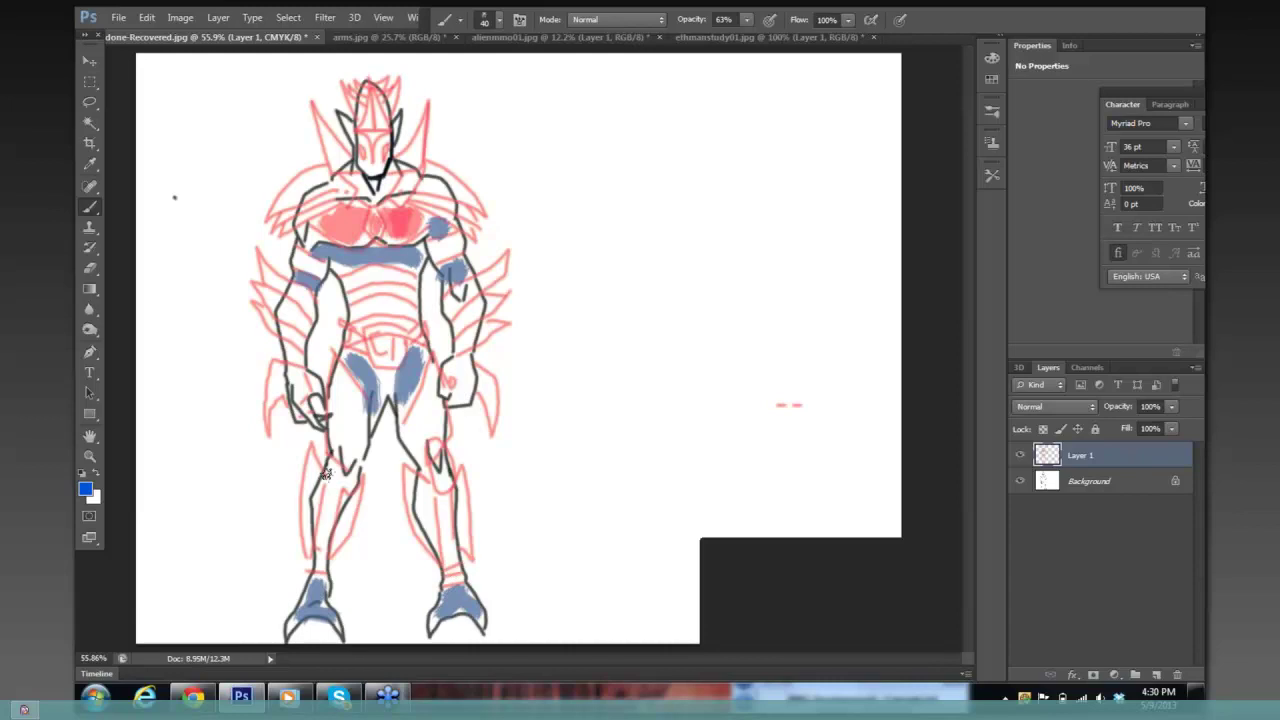
{"action": "mouse_move", "coordinate": [340, 476]}
{"action": "left_mouse_down"}
{"action": "mouse_move", "coordinate": [430, 470]}
{"action": "mouse_move", "coordinate": [428, 446]}
{"action": "left_mouse_up"}
{"action": "left_click_drag", "start_coordinate": [370, 131], "coordinate": [373, 146]}
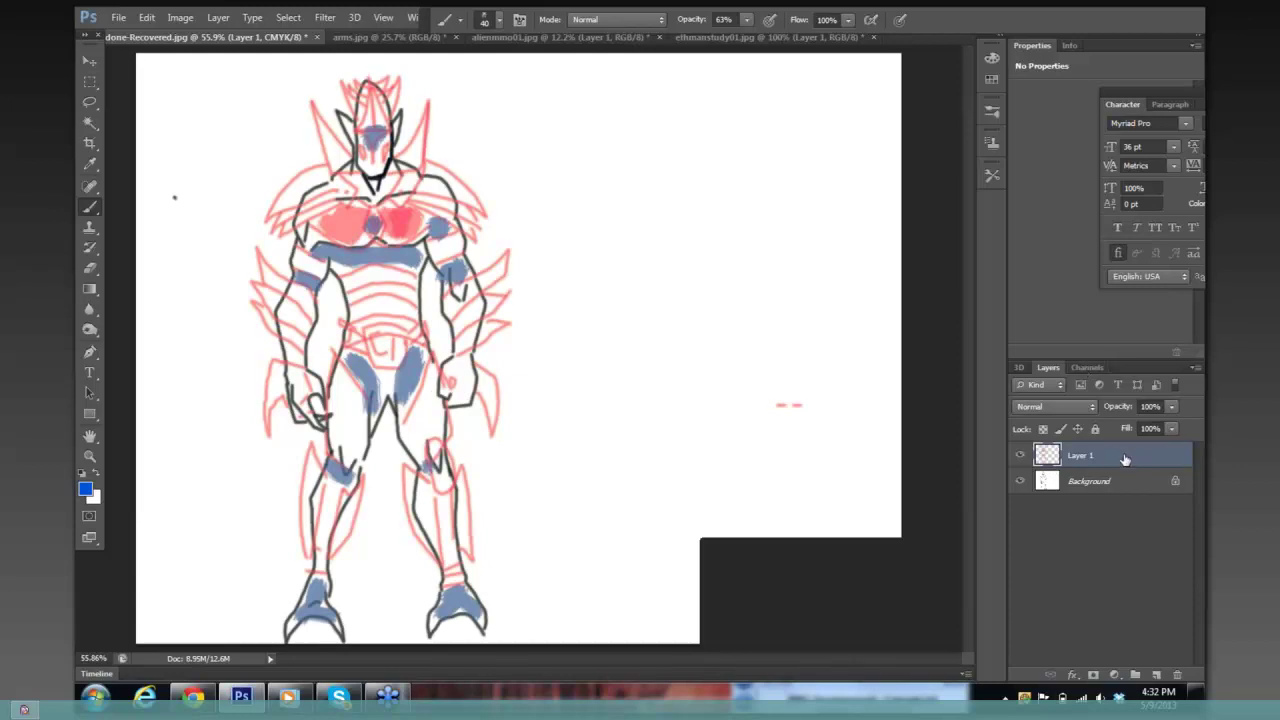
- Delete Layer 1 so only the black line art on the Background remains
{"action": "left_click_drag", "start_coordinate": [1124, 458], "coordinate": [1179, 675]}
{"action": "right_click", "coordinate": [1149, 586]}
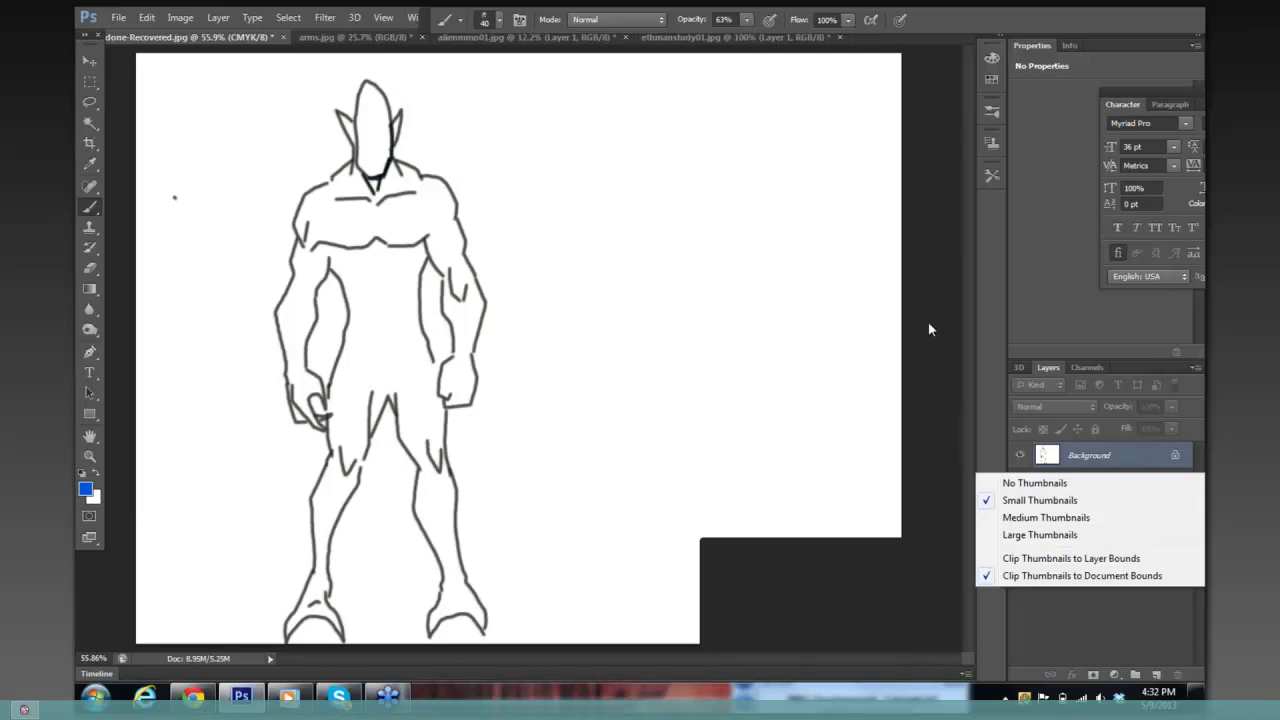
{"action": "left_click", "coordinate": [380, 486]}
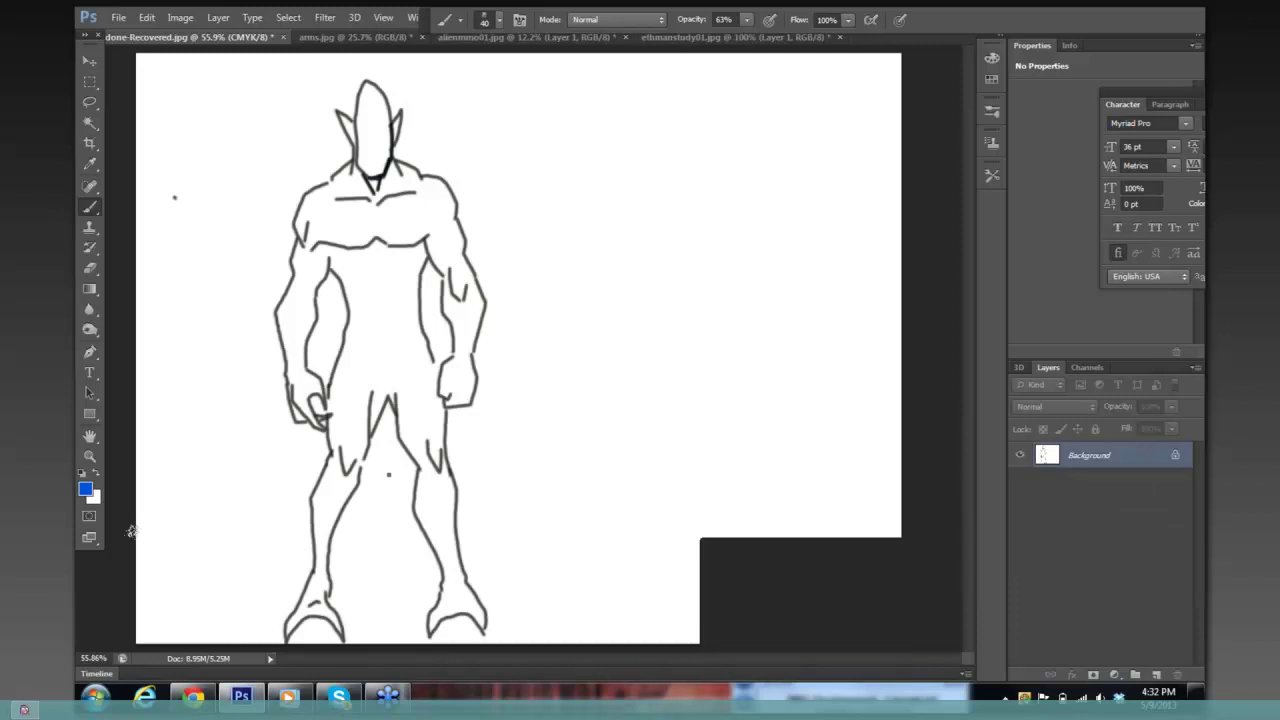
{"action": "right_click", "coordinate": [388, 474]}
{"action": "left_click", "coordinate": [85, 489]}
- Set the foreground colour to a bright, saturated pink
{"action": "left_click", "coordinate": [85, 489]}
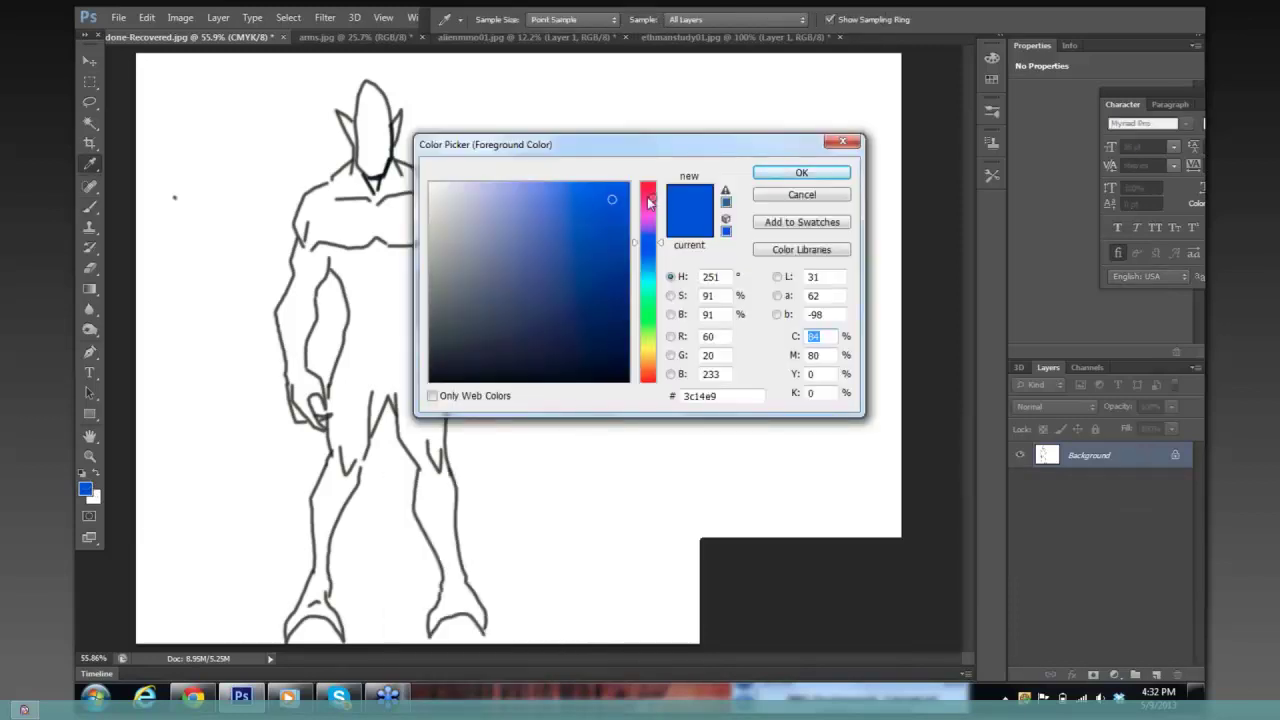
{"action": "left_click_drag", "start_coordinate": [650, 203], "coordinate": [623, 190]}
{"action": "left_click", "coordinate": [623, 191]}
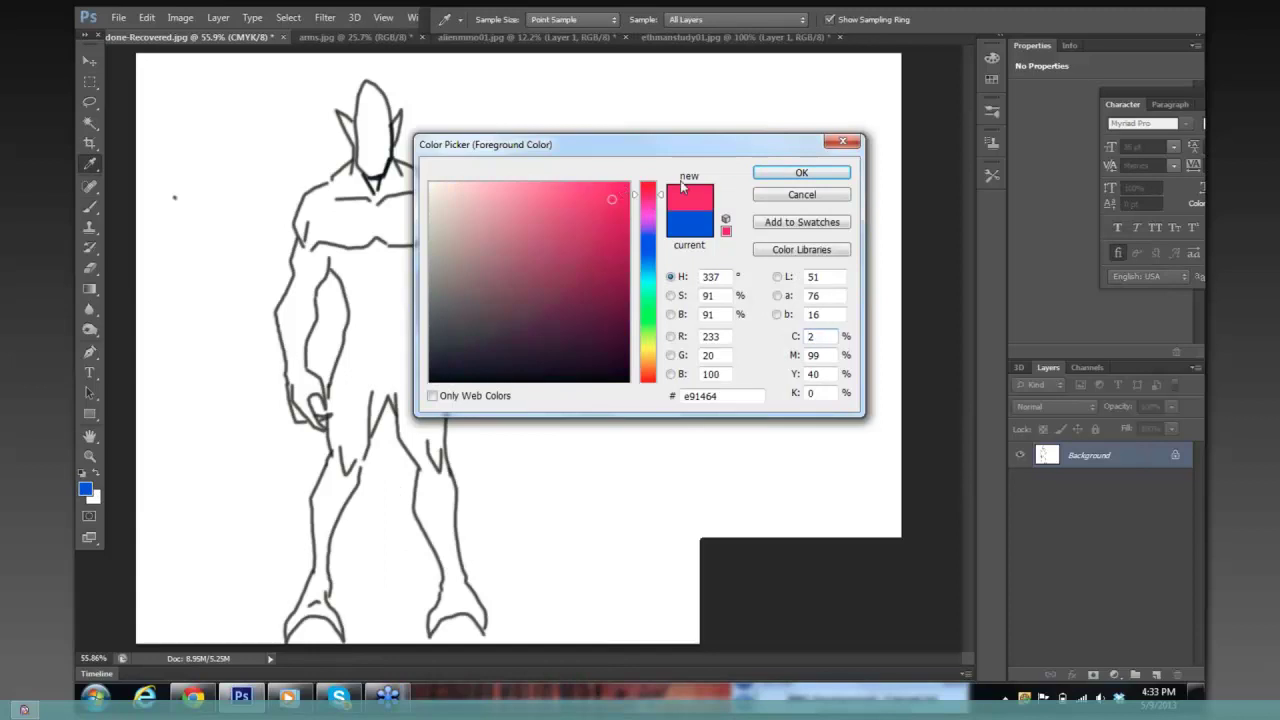
{"action": "left_click", "coordinate": [773, 175]}
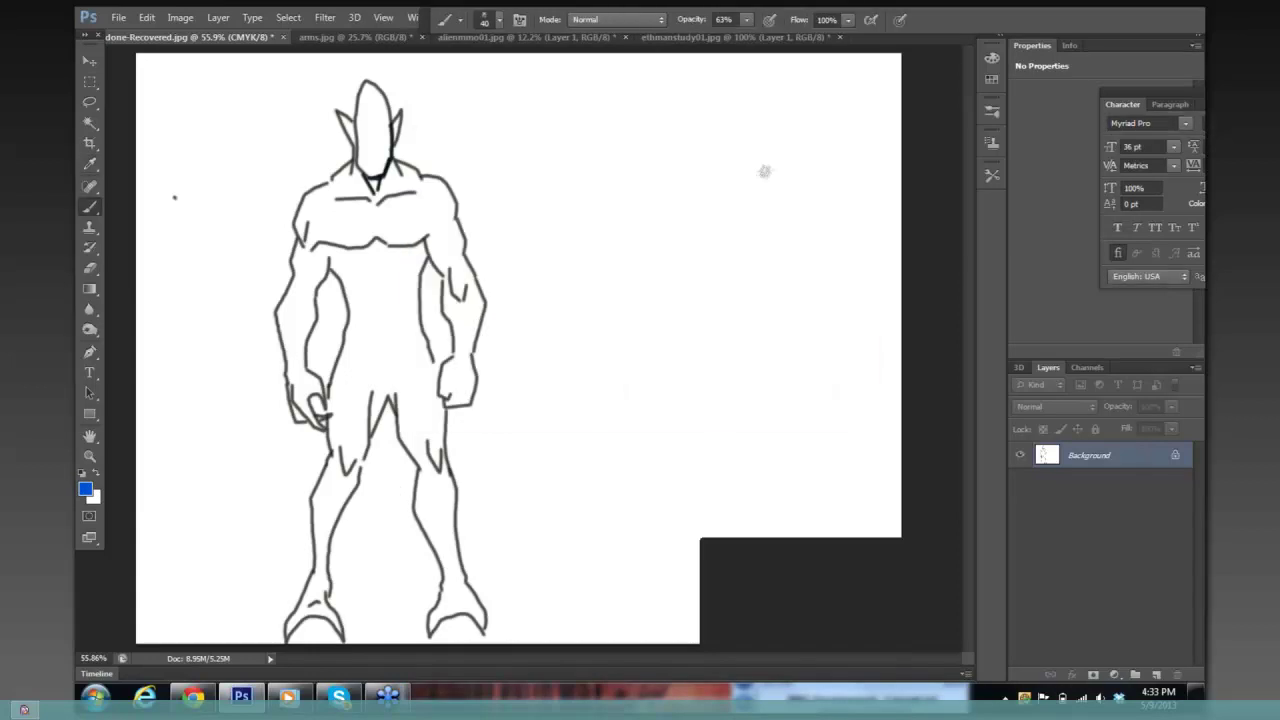
- Switch to Google Chrome and bring up the Gmail webinar reminder tab
{"action": "mouse_move", "coordinate": [205, 697]}
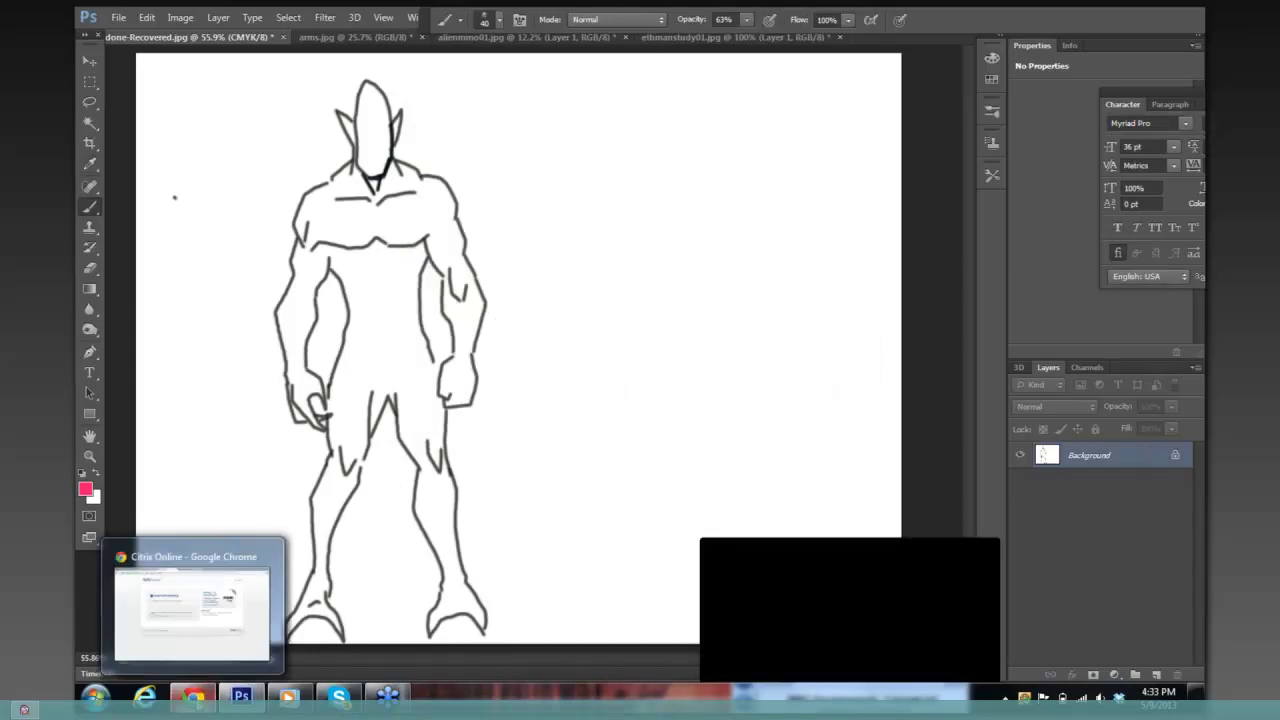
{"action": "left_click", "coordinate": [192, 610]}
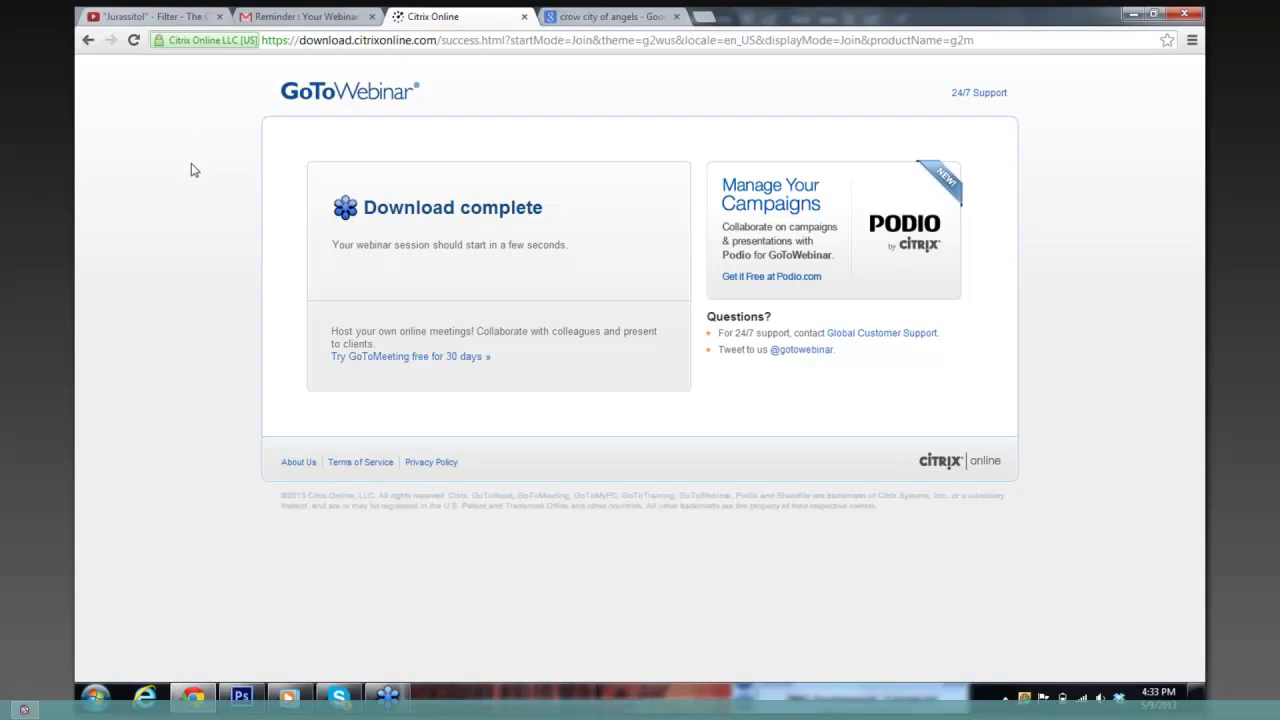
{"action": "left_click", "coordinate": [609, 19]}
{"action": "left_click", "coordinate": [354, 20]}
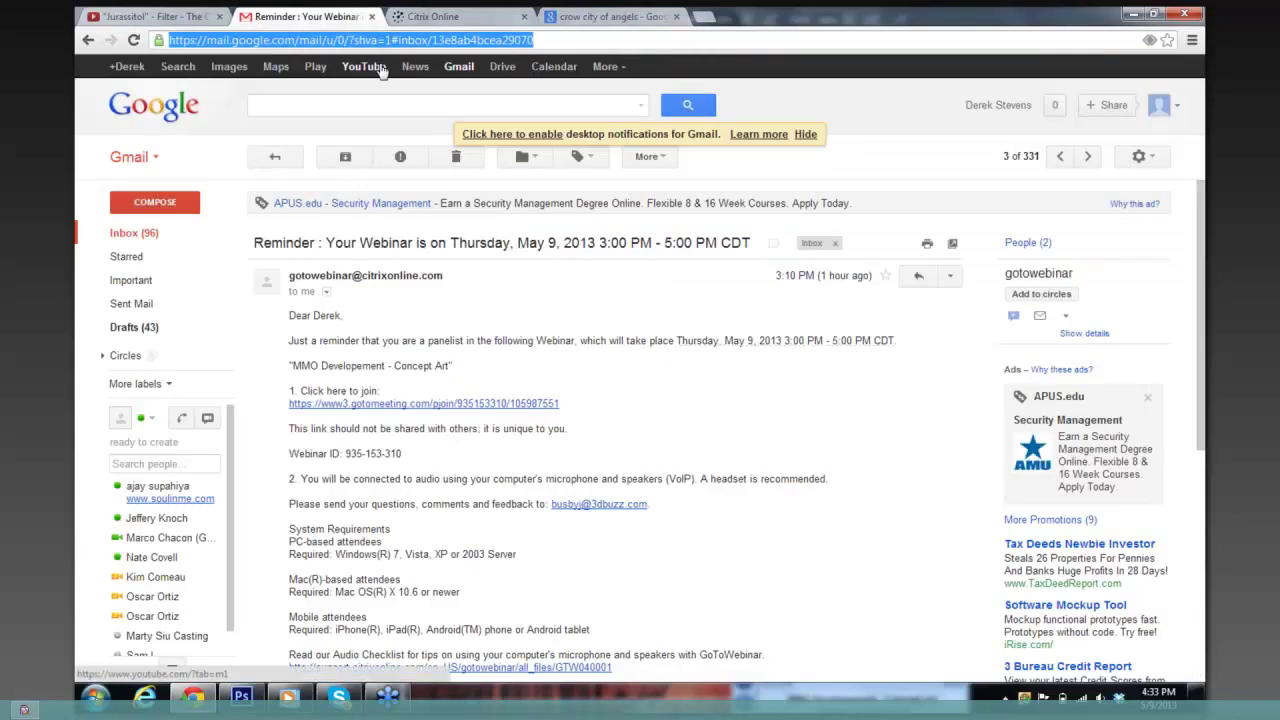
- Load google.com and show image results for 'greek armor'
{"action": "type", "text": "www.google.com"}
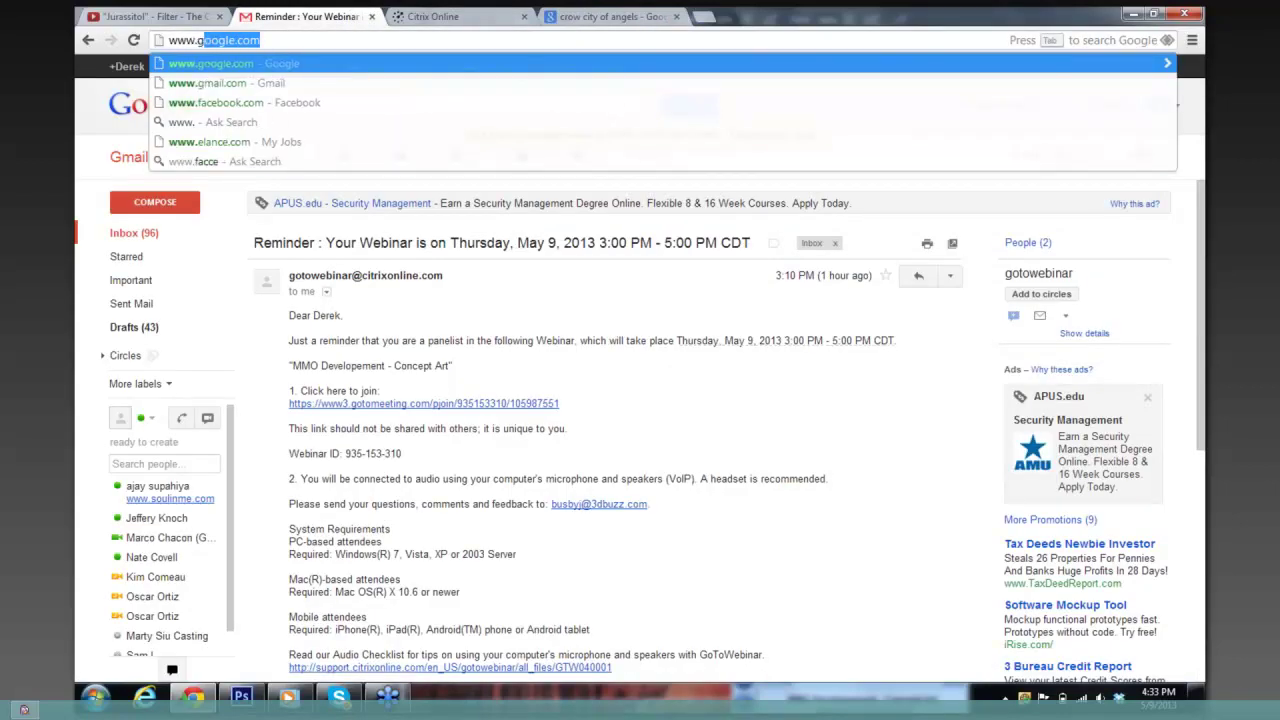
{"action": "key", "text": "Return"}
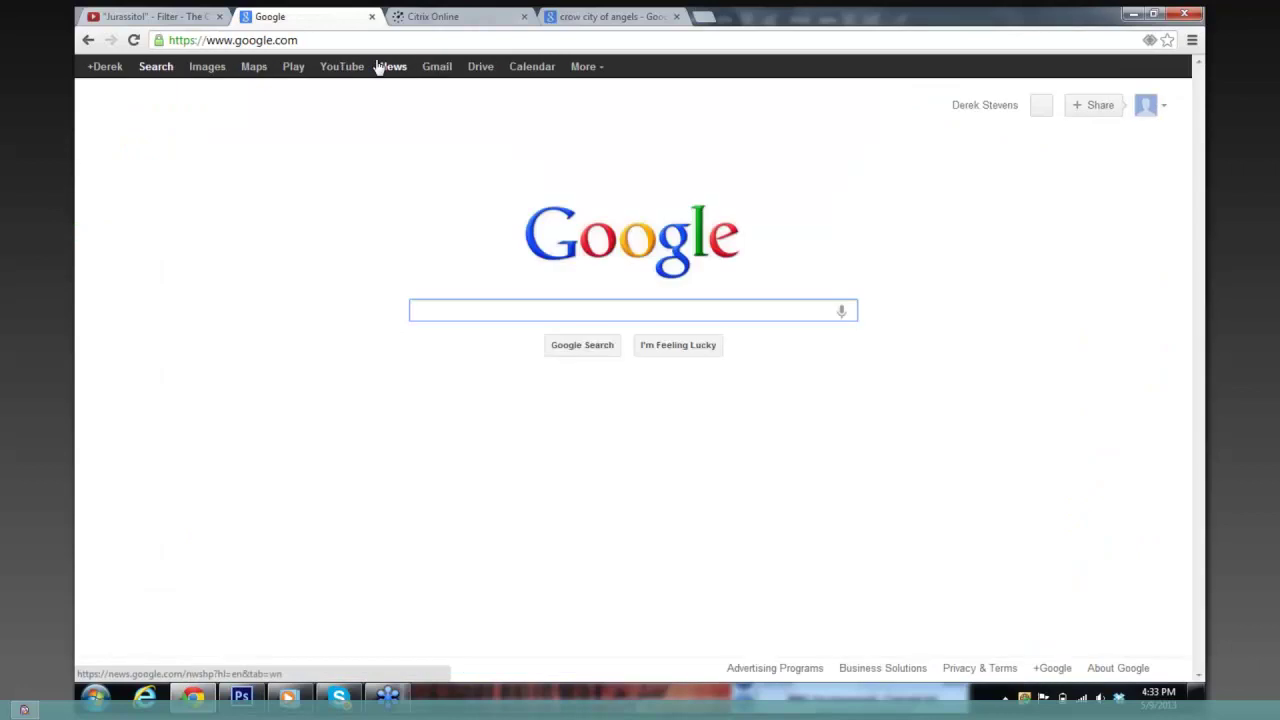
{"action": "type", "text": "karrimor"}
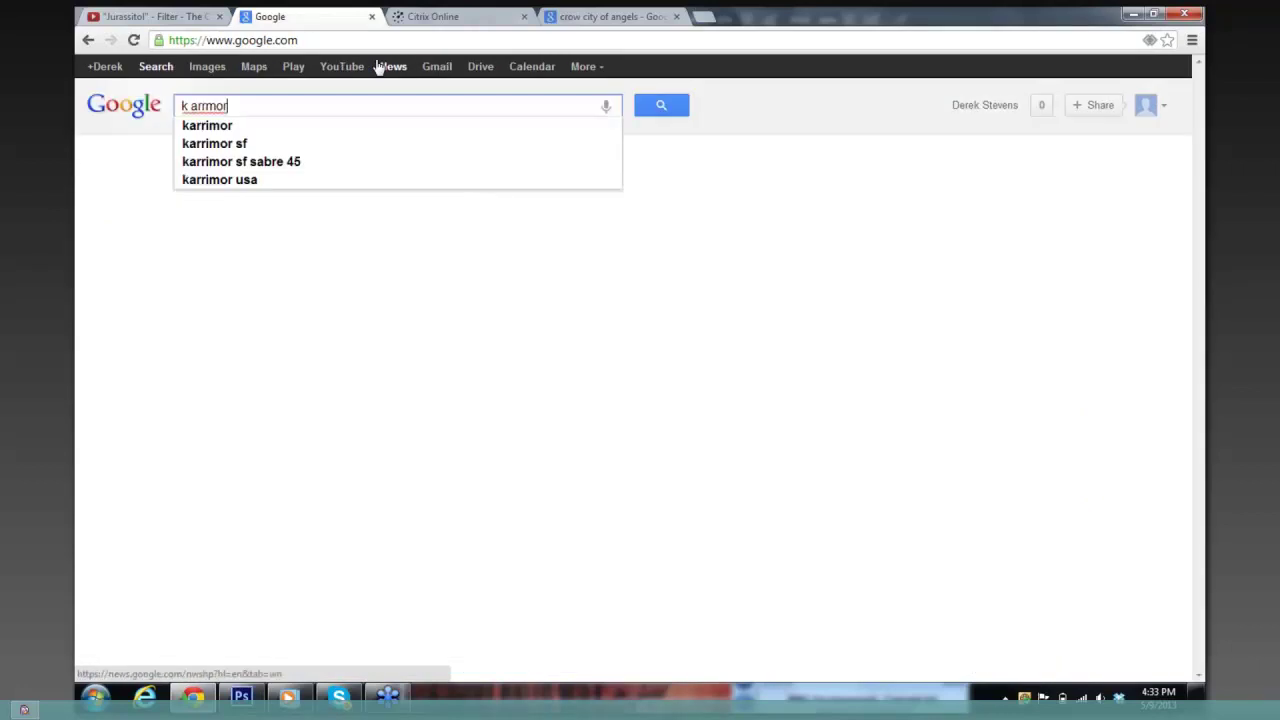
{"action": "key", "text": "BackSpace"}
{"action": "key", "text": "BackSpace"}
{"action": "key", "text": "BackSpace"}
{"action": "key", "text": "BackSpace"}
{"action": "key", "text": "BackSpace"}
{"action": "key", "text": "BackSpace"}
{"action": "key", "text": "BackSpace"}
{"action": "key", "text": "BackSpace"}
{"action": "type", "text": "gree"}
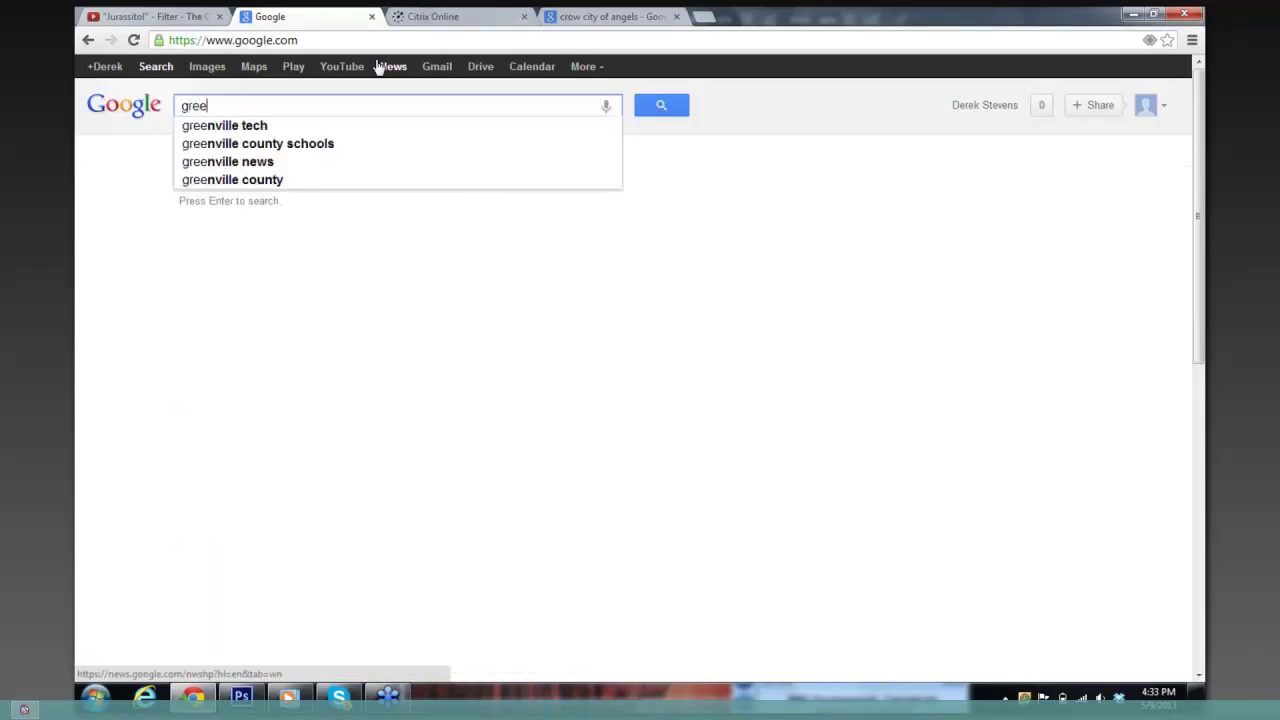
{"action": "type", "text": "k armo"}
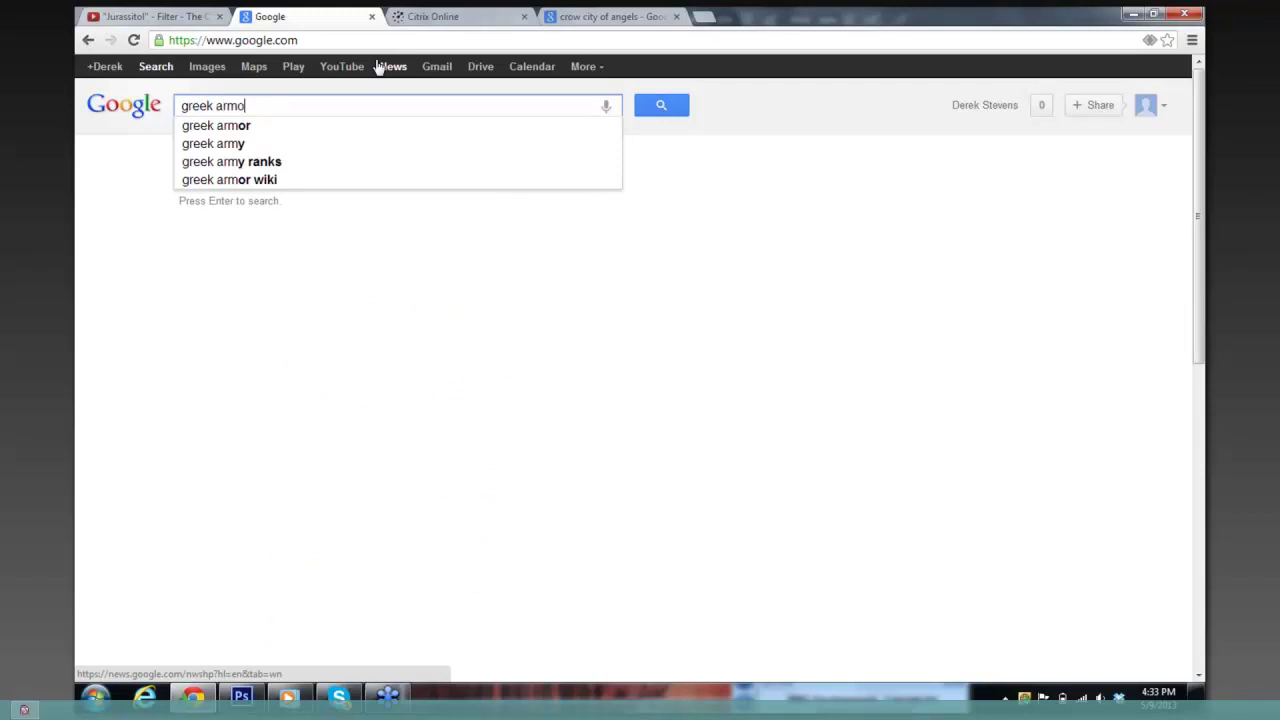
{"action": "type", "text": "r"}
{"action": "key", "text": "Return"}
{"action": "left_click", "coordinate": [246, 158]}
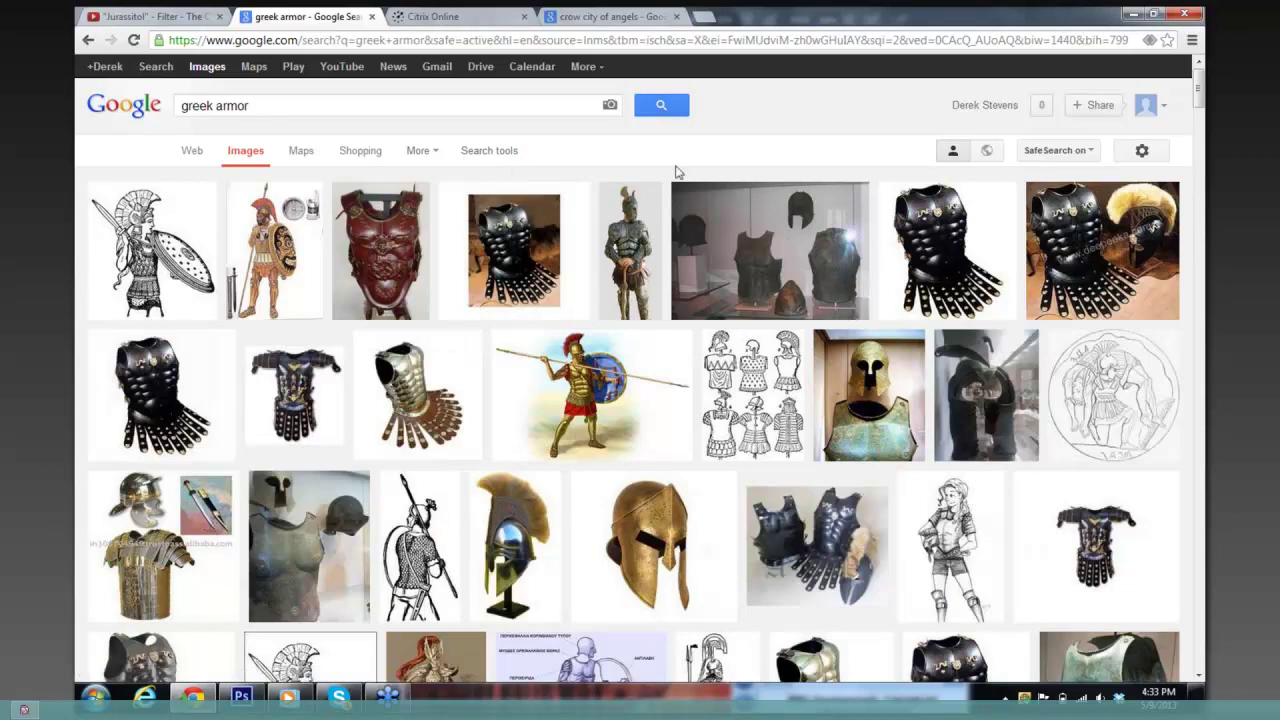
- Copy the dark studded breastplate image and return to Photoshop
{"action": "left_click", "coordinate": [305, 398]}
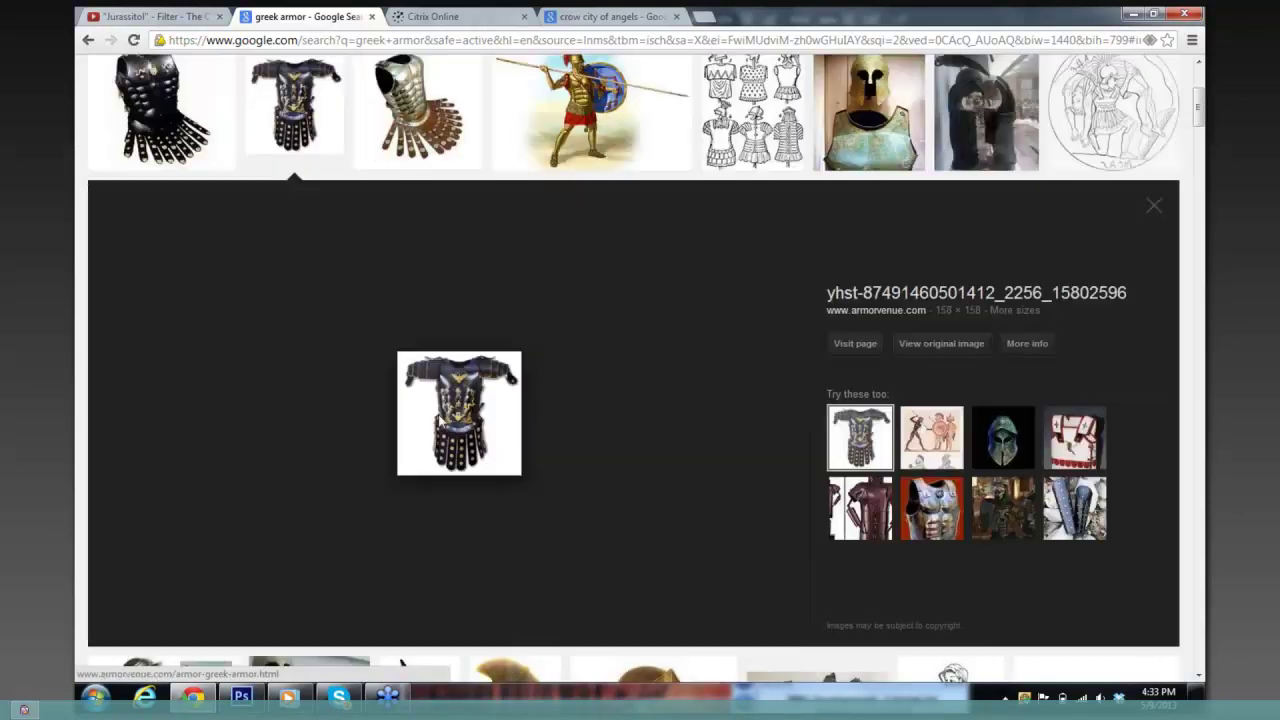
{"action": "right_click", "coordinate": [438, 414]}
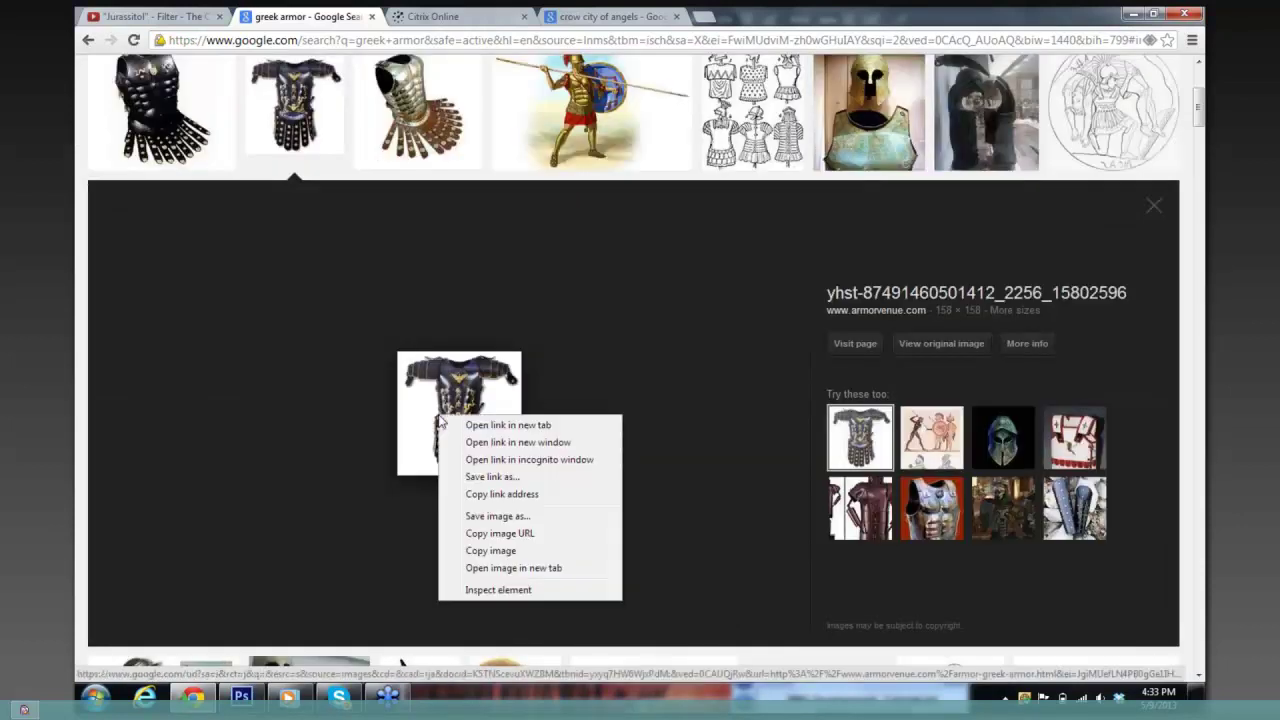
{"action": "left_click", "coordinate": [484, 551]}
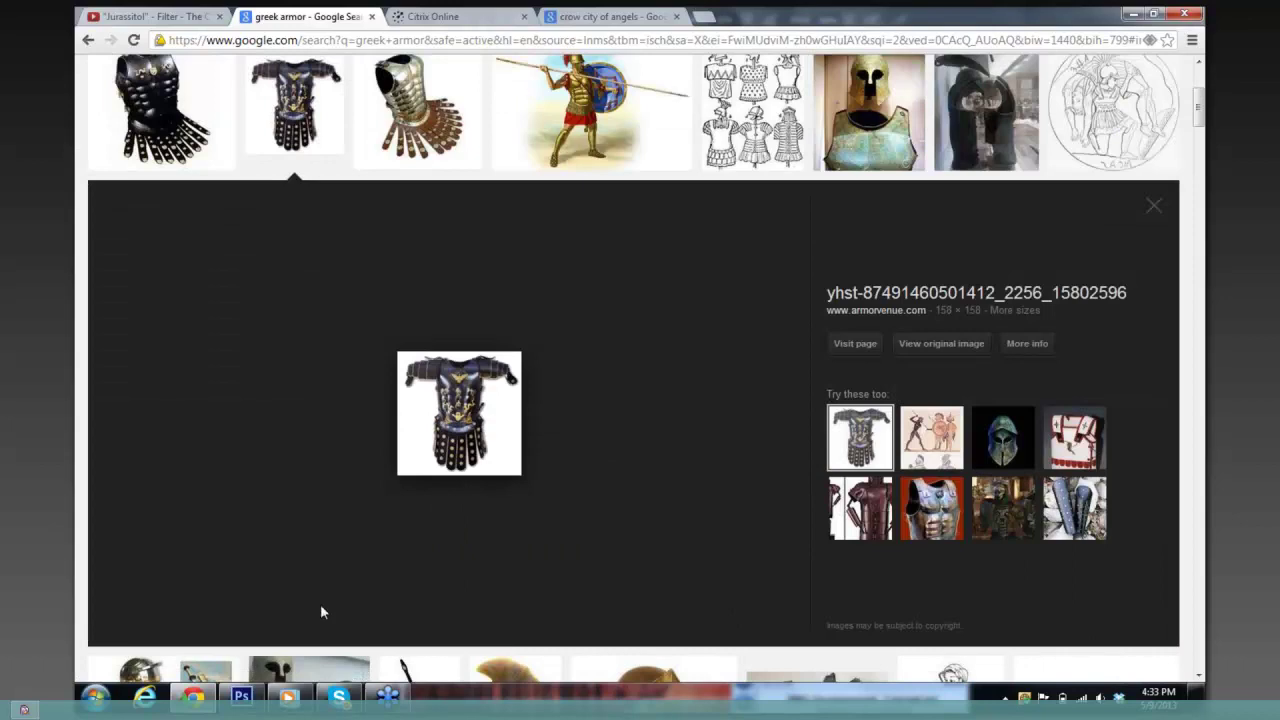
{"action": "left_click", "coordinate": [245, 697]}
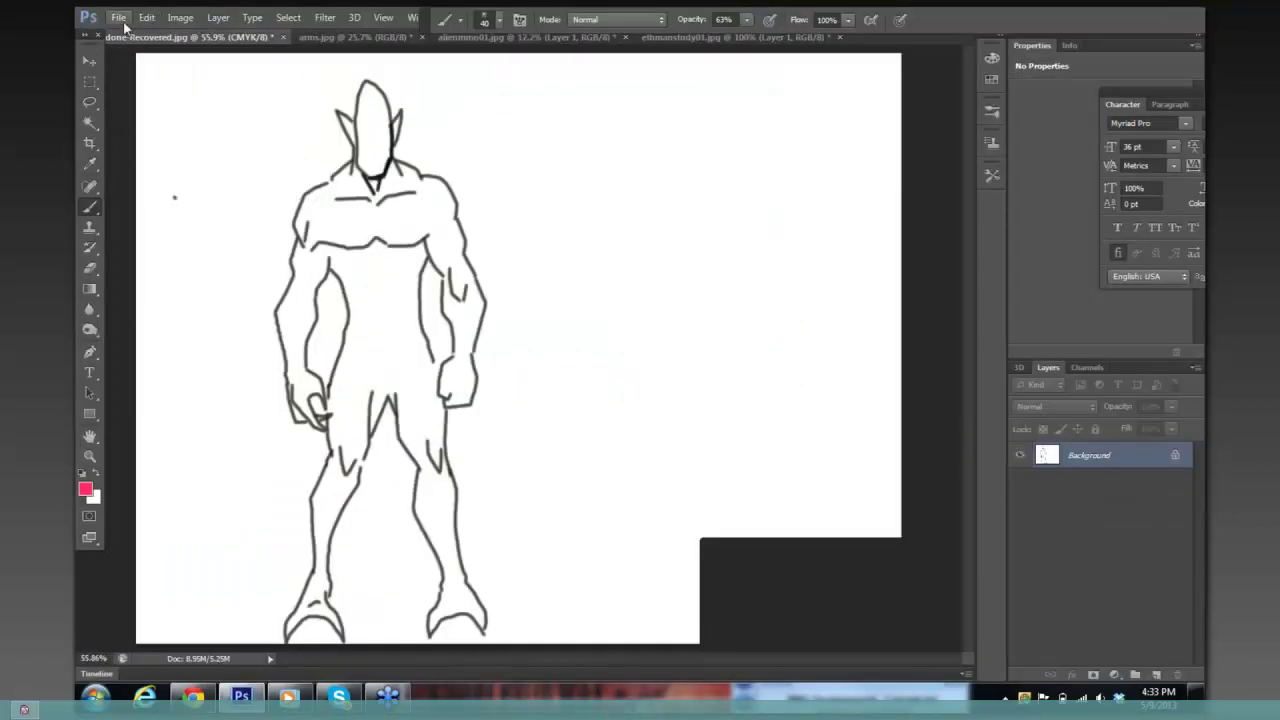
- Create a new 158 × 158 pixel document from the Clipboard preset
{"action": "left_click", "coordinate": [120, 18]}
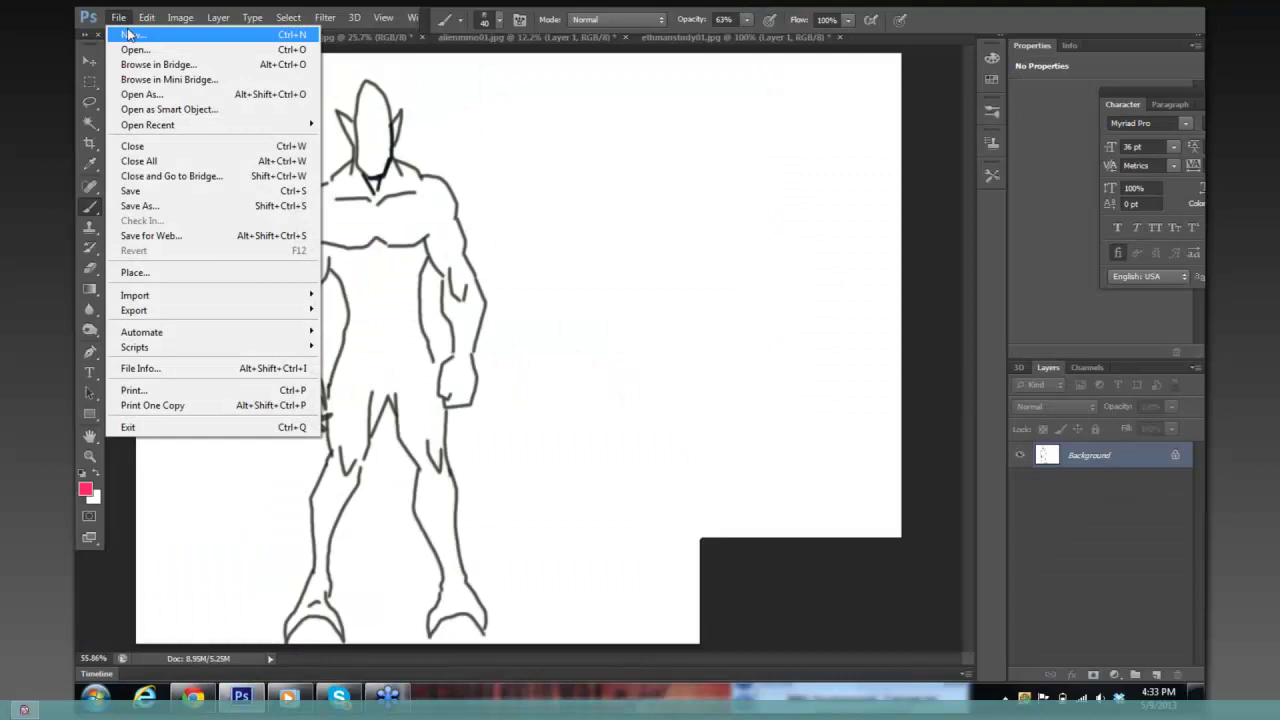
{"action": "left_click", "coordinate": [129, 35]}
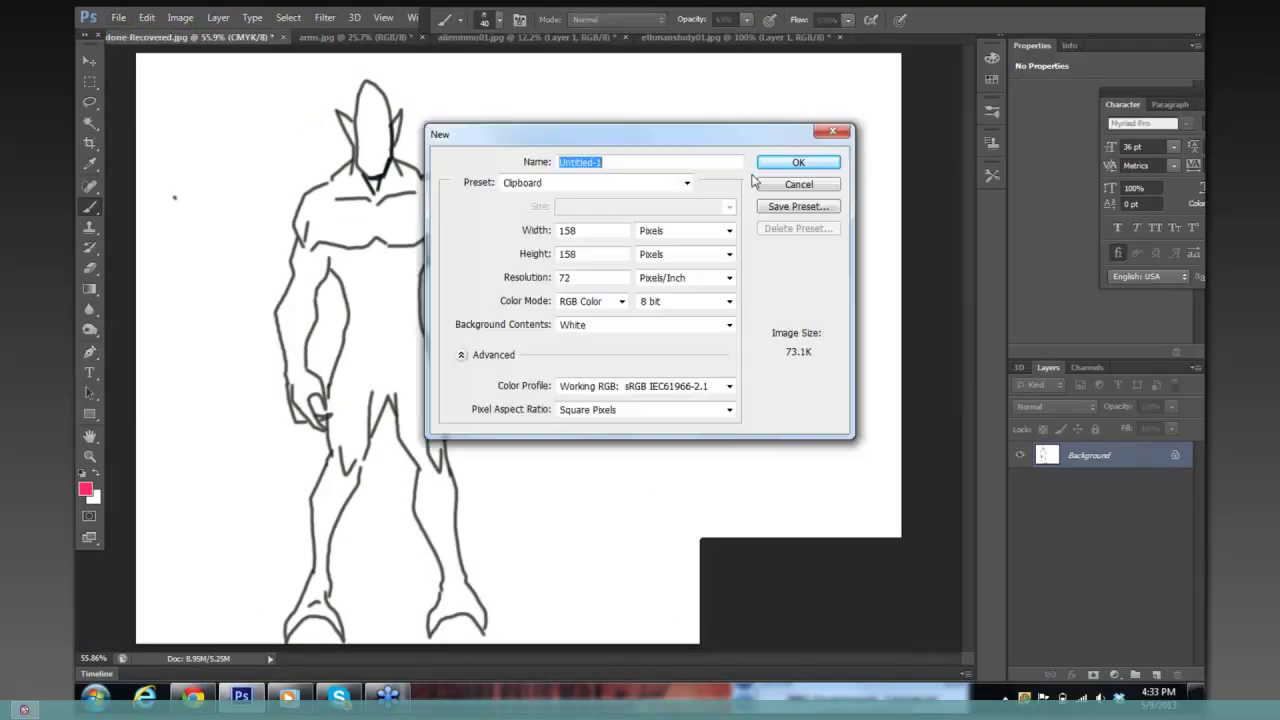
{"action": "left_click", "coordinate": [776, 166]}
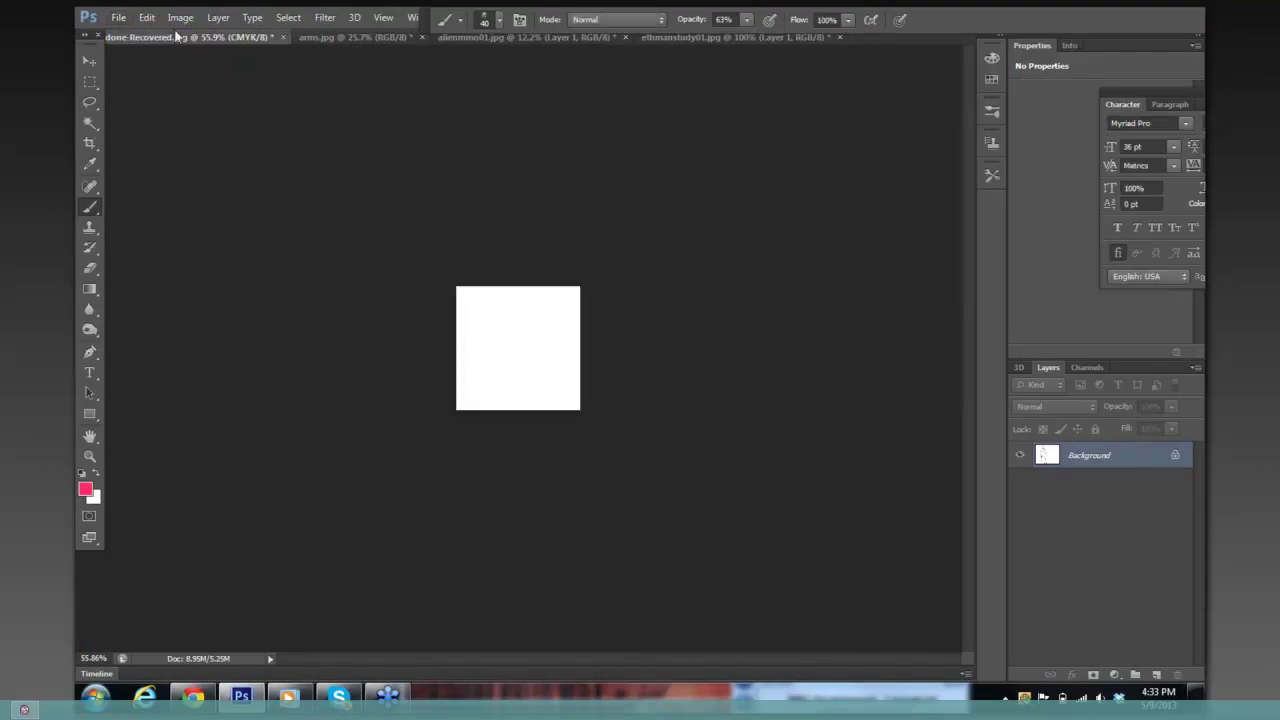
- Paste the breastplate image as Layer 1 and float its window beside the sketch
{"action": "left_click", "coordinate": [146, 17]}
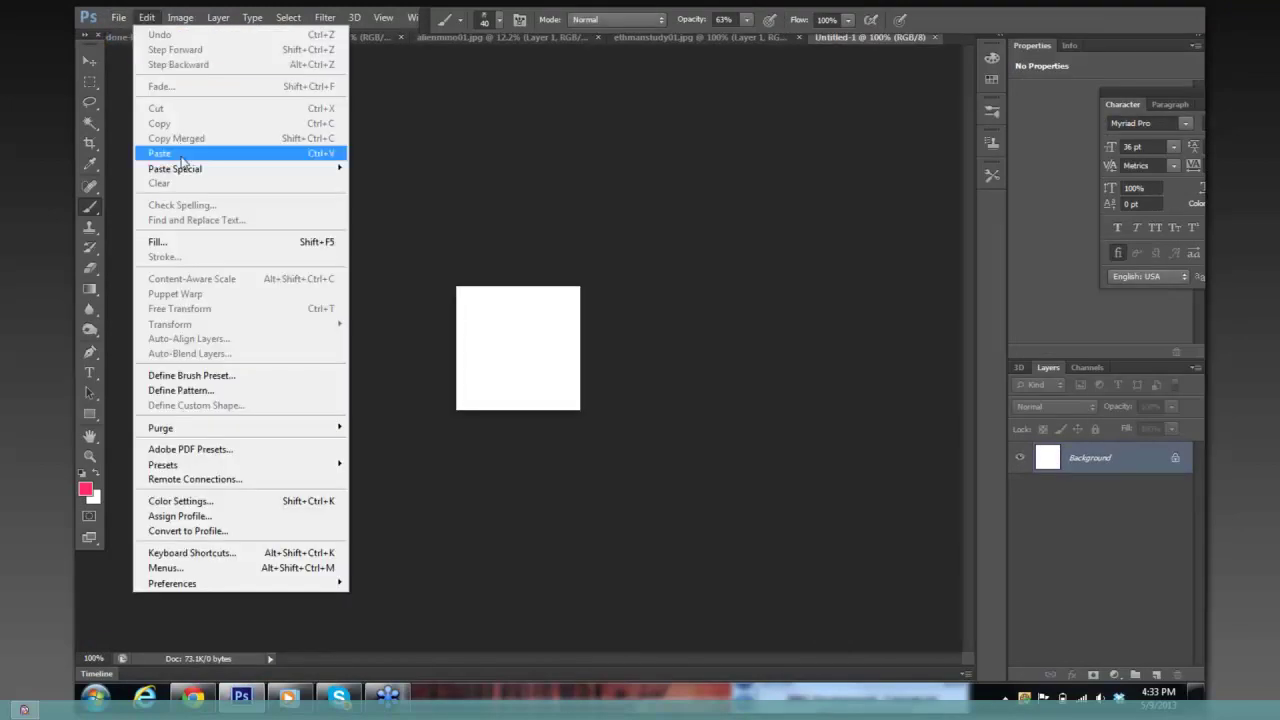
{"action": "left_click", "coordinate": [160, 153]}
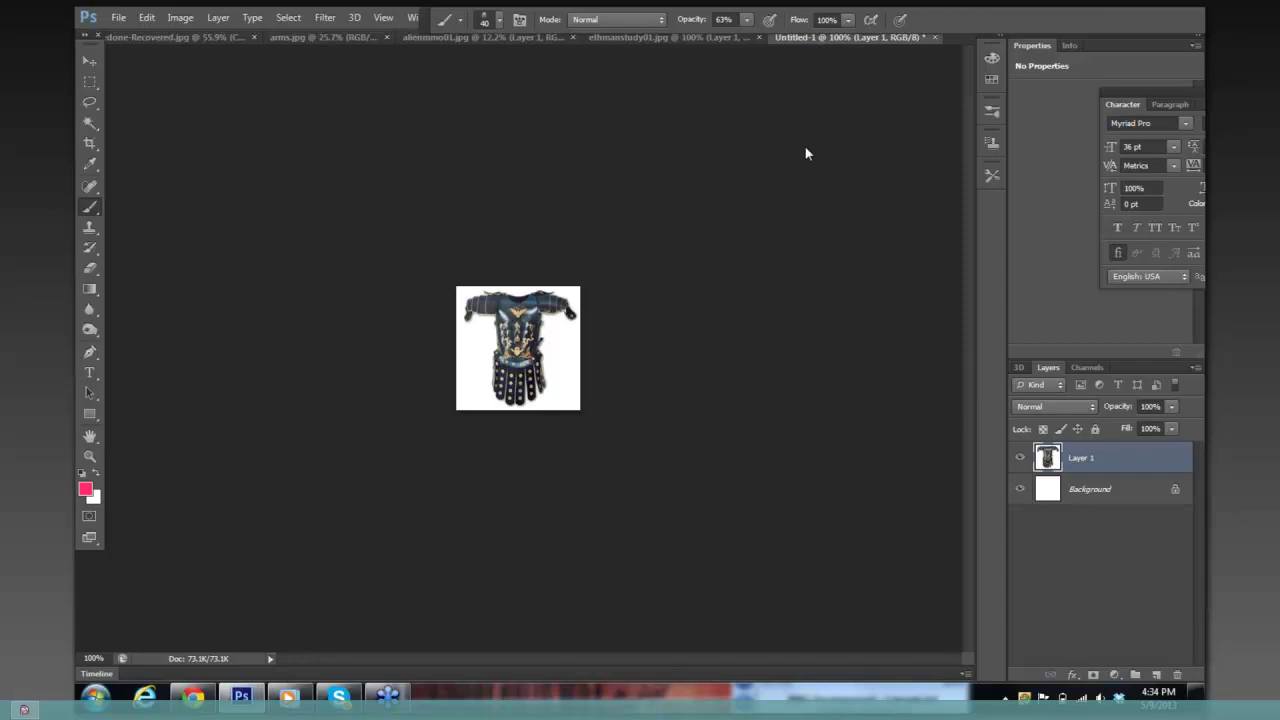
{"action": "left_click_drag", "start_coordinate": [806, 154], "coordinate": [806, 152]}
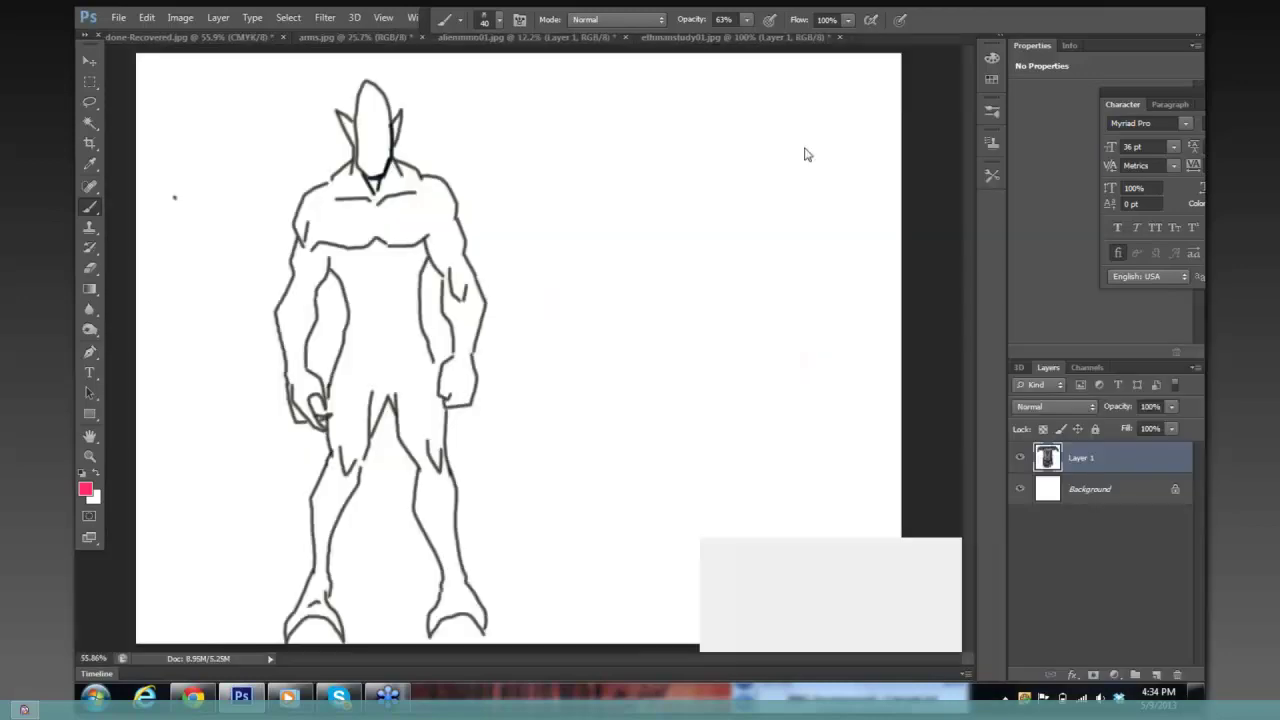
- Shrink the brush to 25 px and outline the right shoulder armour and chest plate's lower edge in pink
{"action": "left_click", "coordinate": [530, 202]}
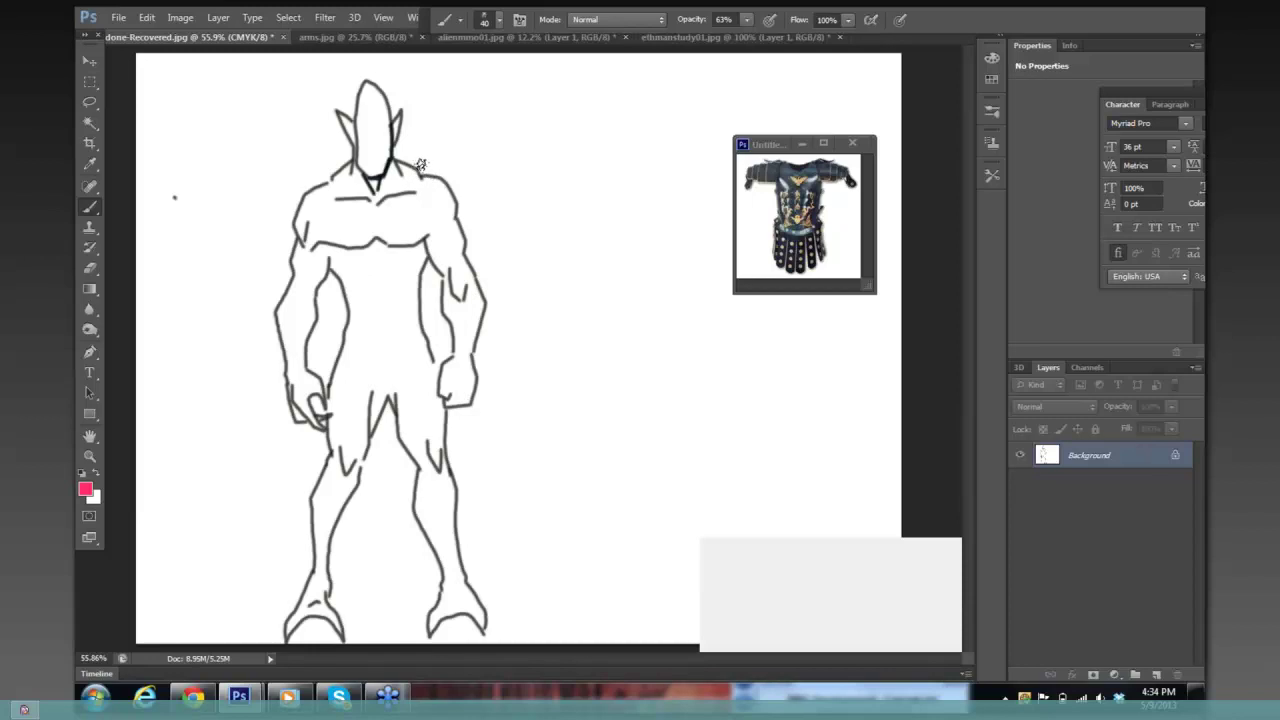
{"action": "key", "text": "bracketleft"}
{"action": "key", "text": "bracketleft"}
{"action": "key", "text": "bracketleft"}
{"action": "mouse_move", "coordinate": [404, 160]}
{"action": "left_mouse_down"}
{"action": "mouse_move", "coordinate": [400, 193]}
{"action": "mouse_move", "coordinate": [407, 163]}
{"action": "mouse_move", "coordinate": [422, 165]}
{"action": "mouse_move", "coordinate": [410, 202]}
{"action": "mouse_move", "coordinate": [452, 212]}
{"action": "mouse_move", "coordinate": [436, 175]}
{"action": "mouse_move", "coordinate": [481, 238]}
{"action": "mouse_move", "coordinate": [455, 215]}
{"action": "mouse_move", "coordinate": [424, 246]}
{"action": "left_mouse_up"}
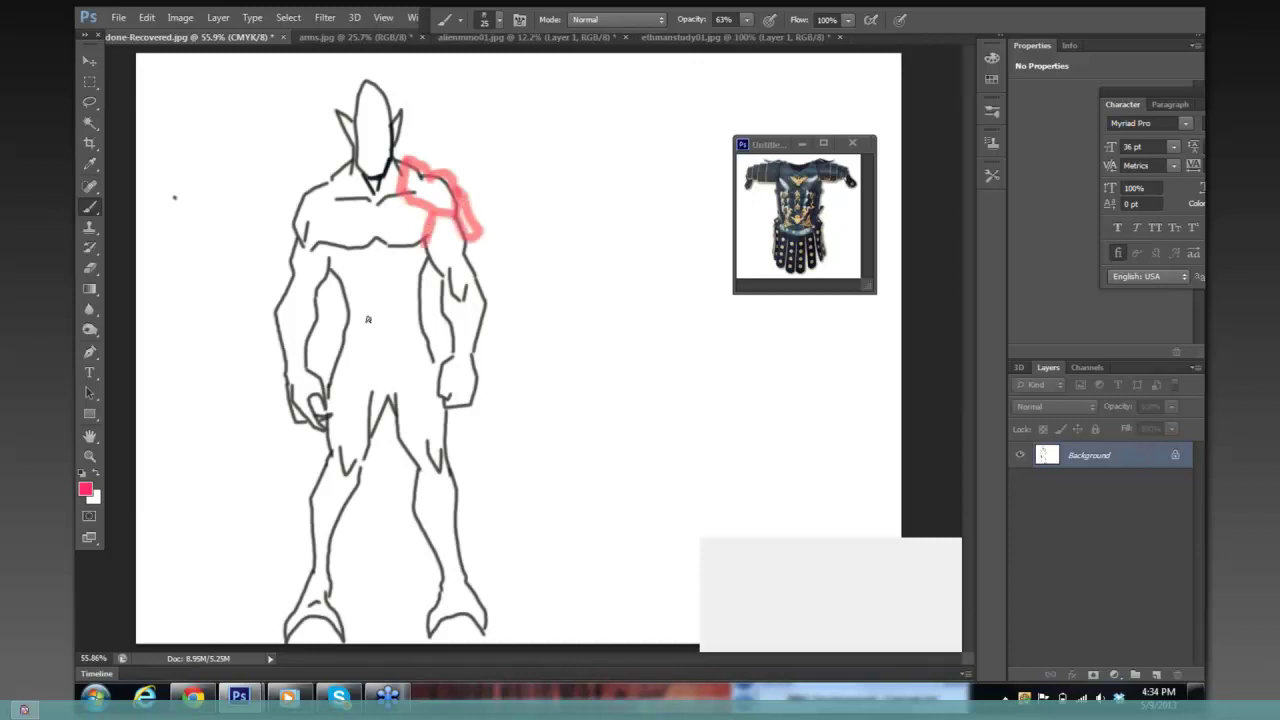
{"action": "left_click_drag", "start_coordinate": [349, 333], "coordinate": [414, 339]}
- Outline the left shoulder armour and both sides of the torso armour in pink
{"action": "mouse_move", "coordinate": [348, 164]}
{"action": "left_mouse_down"}
{"action": "mouse_move", "coordinate": [354, 198]}
{"action": "mouse_move", "coordinate": [338, 162]}
{"action": "mouse_move", "coordinate": [292, 198]}
{"action": "mouse_move", "coordinate": [289, 225]}
{"action": "mouse_move", "coordinate": [346, 195]}
{"action": "mouse_move", "coordinate": [278, 204]}
{"action": "mouse_move", "coordinate": [278, 240]}
{"action": "mouse_move", "coordinate": [288, 202]}
{"action": "left_mouse_up"}
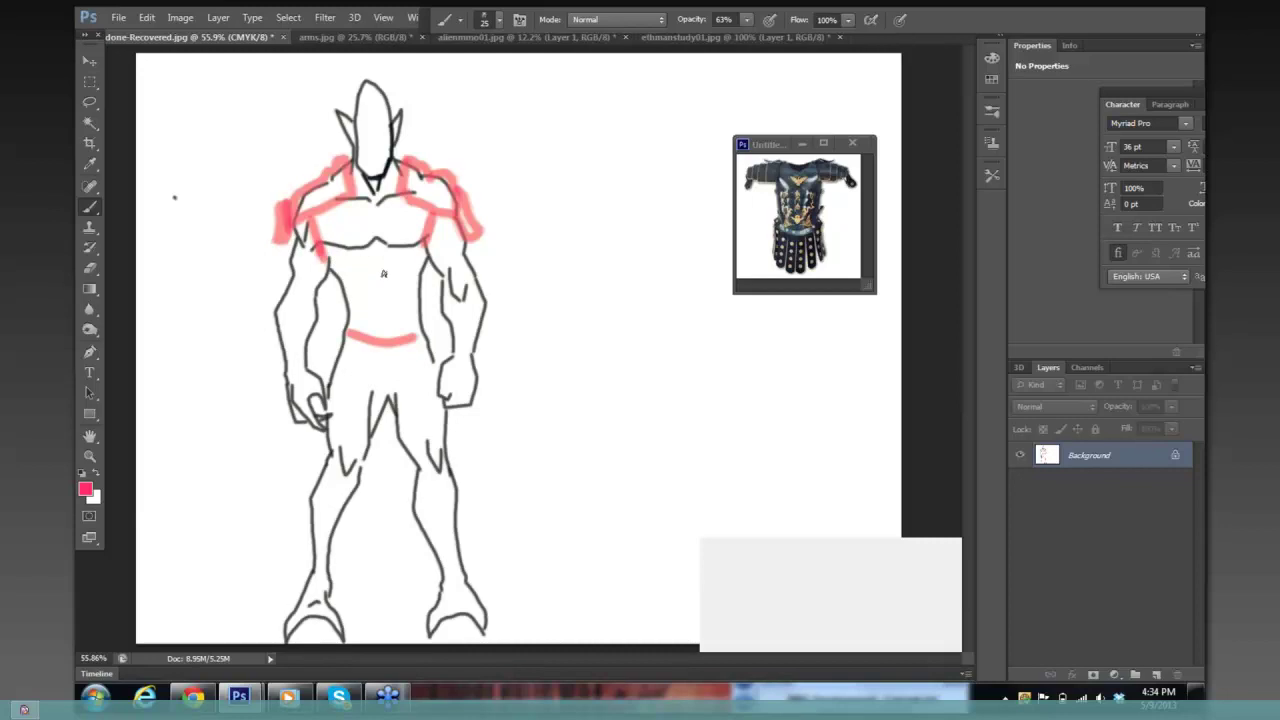
{"action": "left_click_drag", "start_coordinate": [330, 268], "coordinate": [347, 328]}
{"action": "mouse_move", "coordinate": [428, 254]}
{"action": "left_mouse_down"}
{"action": "mouse_move", "coordinate": [423, 336]}
{"action": "mouse_move", "coordinate": [382, 348]}
{"action": "mouse_move", "coordinate": [344, 332]}
{"action": "left_mouse_up"}
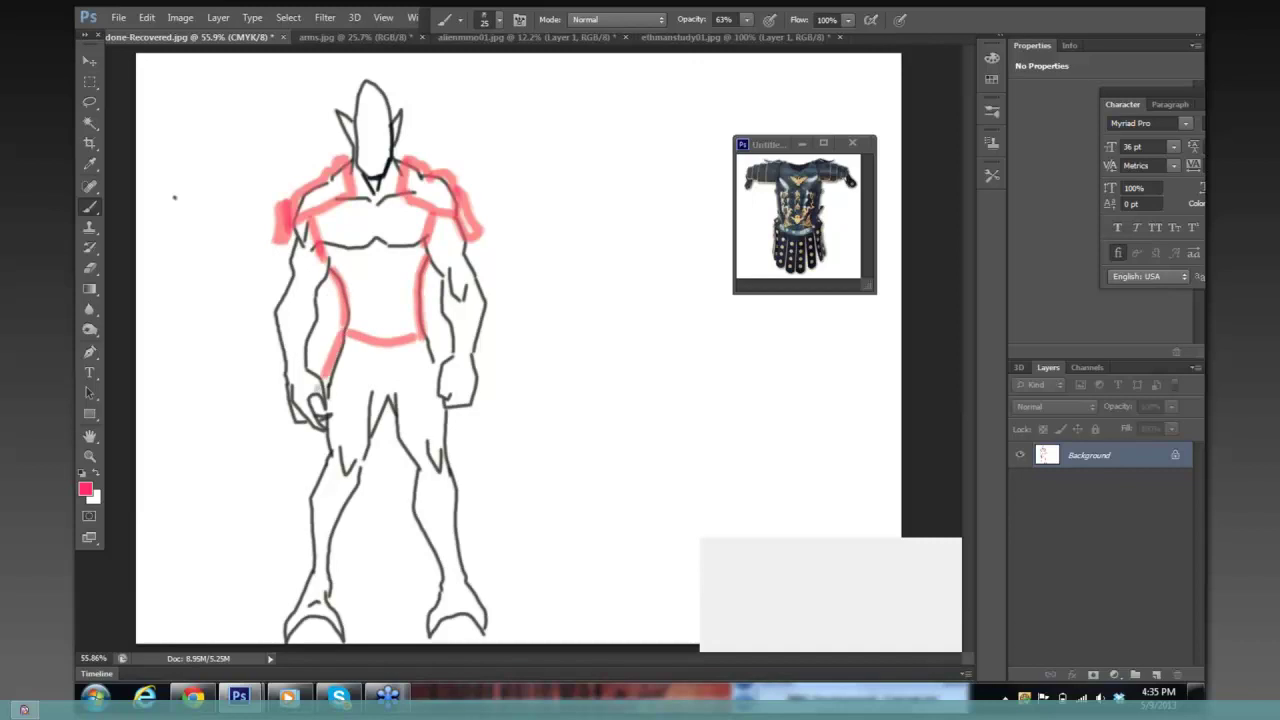
{"action": "mouse_move", "coordinate": [318, 396]}
{"action": "left_mouse_down"}
{"action": "mouse_move", "coordinate": [355, 345]}
{"action": "mouse_move", "coordinate": [352, 418]}
{"action": "mouse_move", "coordinate": [370, 394]}
{"action": "mouse_move", "coordinate": [386, 414]}
{"action": "mouse_move", "coordinate": [398, 369]}
{"action": "mouse_move", "coordinate": [426, 412]}
{"action": "mouse_move", "coordinate": [452, 399]}
{"action": "mouse_move", "coordinate": [436, 353]}
{"action": "mouse_move", "coordinate": [446, 368]}
{"action": "mouse_move", "coordinate": [412, 332]}
{"action": "left_mouse_up"}
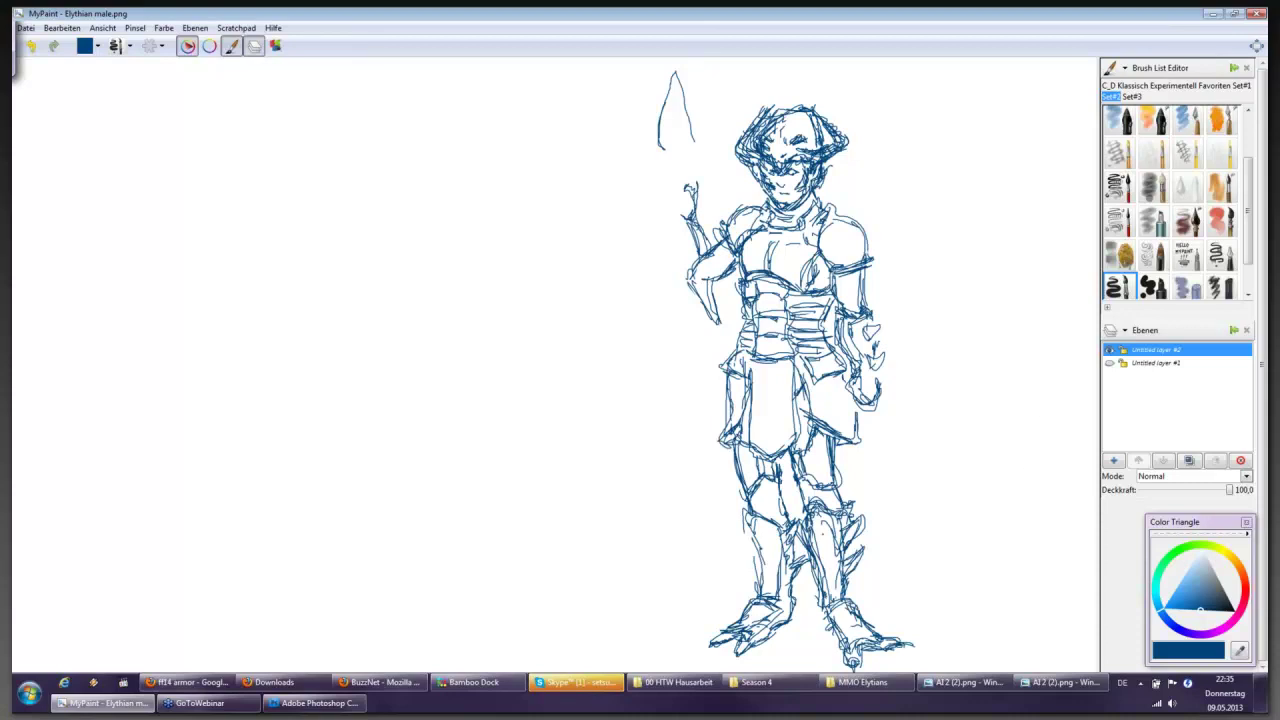
- Draw short pen strokes down the knee of the leg armour
{"action": "mouse_move", "coordinate": [832, 516]}
{"action": "left_mouse_down"}
{"action": "mouse_move", "coordinate": [870, 510]}
{"action": "mouse_move", "coordinate": [848, 538]}
{"action": "mouse_move", "coordinate": [858, 570]}
{"action": "mouse_move", "coordinate": [847, 563]}
{"action": "mouse_move", "coordinate": [845, 599]}
{"action": "mouse_move", "coordinate": [829, 613]}
{"action": "left_mouse_up"}
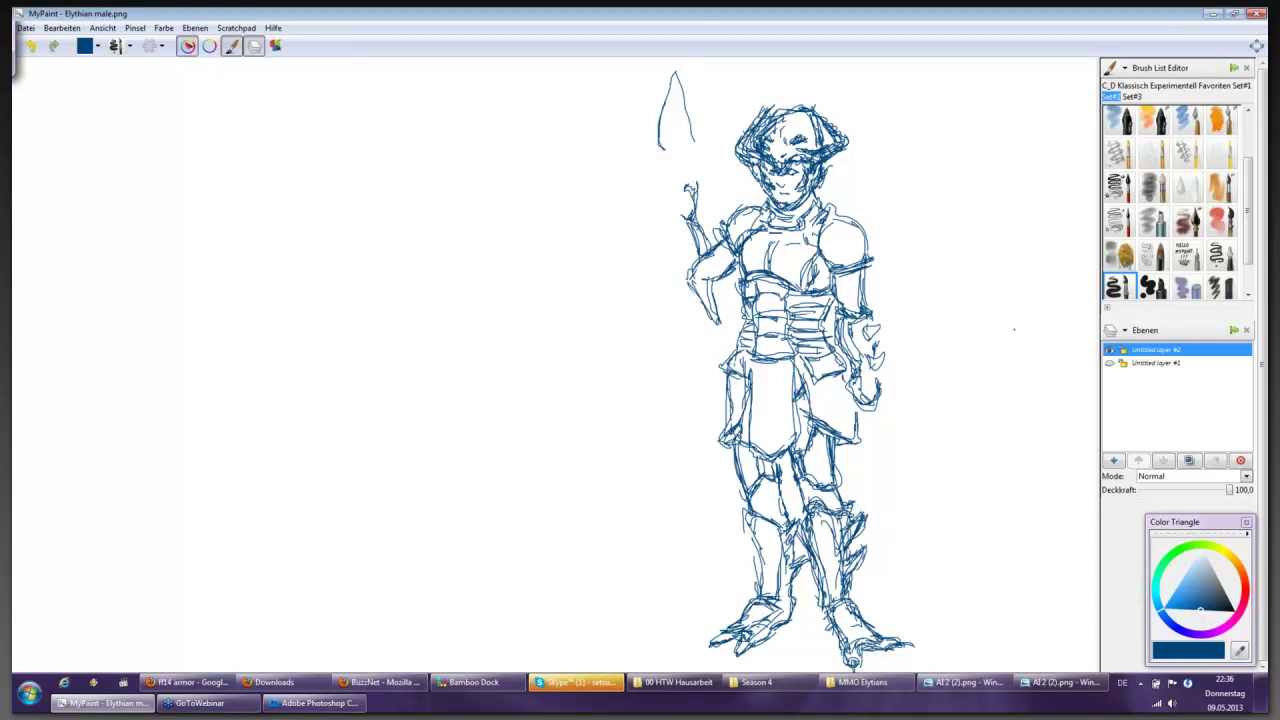
- On a new layer with the plain pen brush, shade the right hand, hip armour, thigh and shin grey
{"action": "left_click", "coordinate": [1157, 456]}
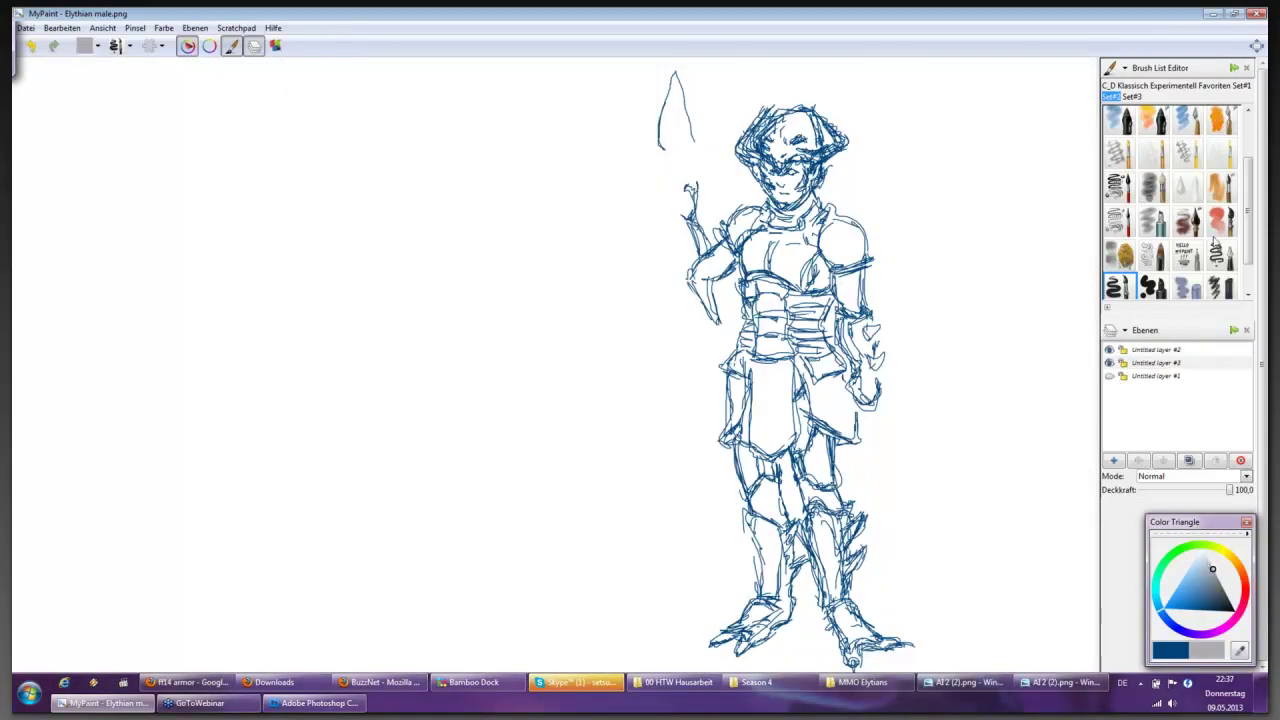
{"action": "left_click", "coordinate": [1120, 122]}
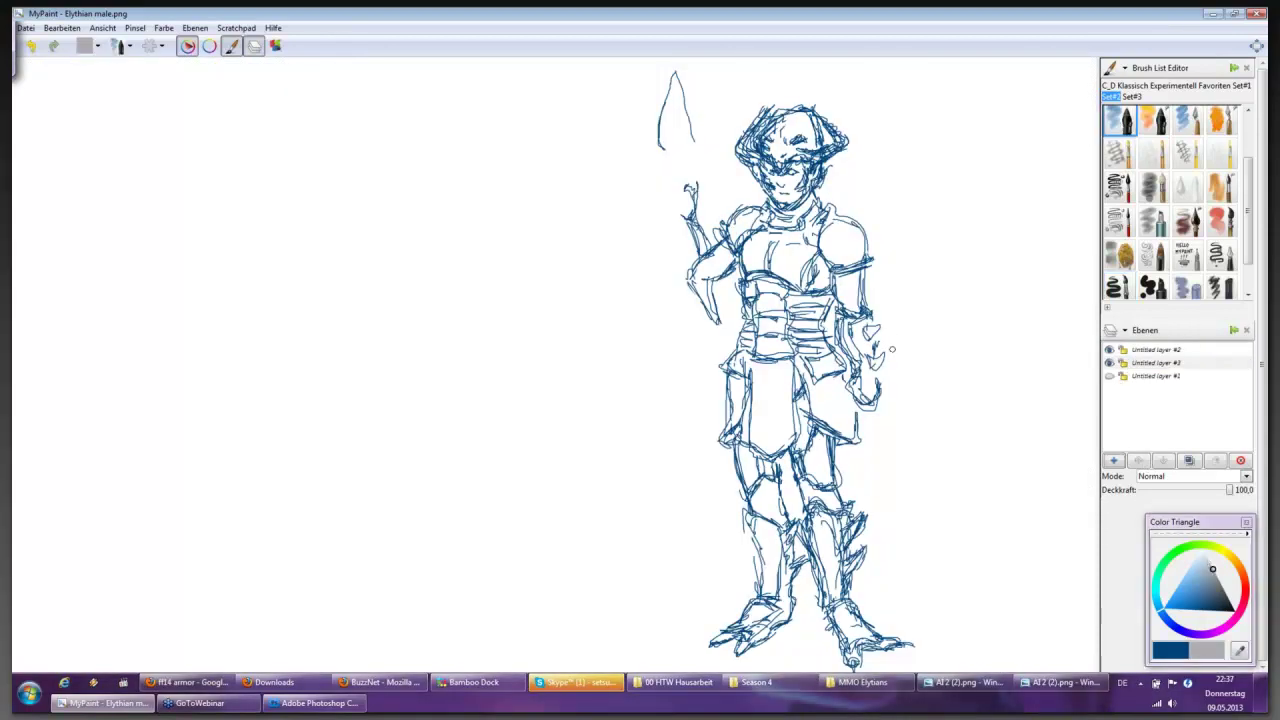
{"action": "mouse_move", "coordinate": [842, 330]}
{"action": "left_mouse_down"}
{"action": "mouse_move", "coordinate": [856, 390]}
{"action": "mouse_move", "coordinate": [820, 405]}
{"action": "mouse_move", "coordinate": [851, 427]}
{"action": "mouse_move", "coordinate": [820, 388]}
{"action": "mouse_move", "coordinate": [808, 400]}
{"action": "mouse_move", "coordinate": [845, 430]}
{"action": "mouse_move", "coordinate": [848, 410]}
{"action": "left_mouse_up"}
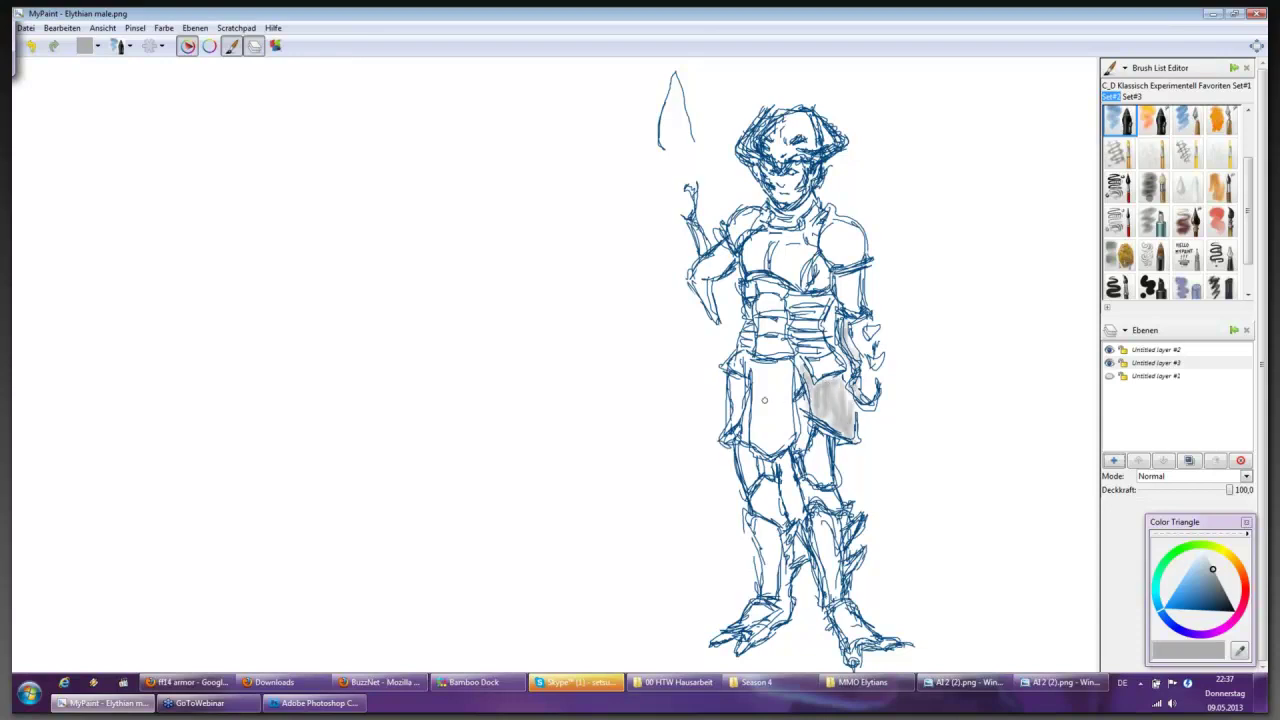
{"action": "mouse_move", "coordinate": [764, 400]}
{"action": "left_mouse_down"}
{"action": "mouse_move", "coordinate": [735, 389]}
{"action": "mouse_move", "coordinate": [732, 401]}
{"action": "mouse_move", "coordinate": [750, 479]}
{"action": "mouse_move", "coordinate": [810, 451]}
{"action": "mouse_move", "coordinate": [822, 462]}
{"action": "mouse_move", "coordinate": [820, 439]}
{"action": "mouse_move", "coordinate": [830, 470]}
{"action": "left_mouse_up"}
{"action": "left_click_drag", "start_coordinate": [790, 586], "coordinate": [780, 548]}
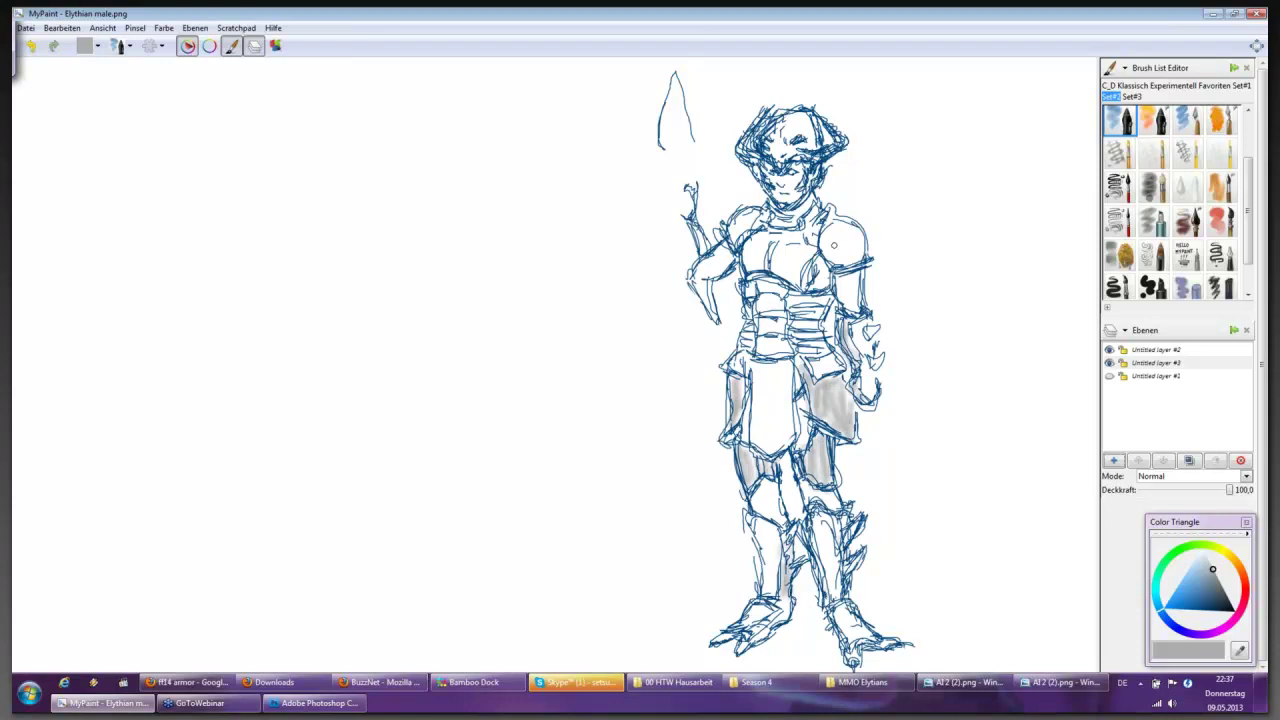
- Shade the shoulder pauldrons, helmet and chest plate grey
{"action": "left_click_drag", "start_coordinate": [833, 245], "coordinate": [848, 260]}
{"action": "left_click_drag", "start_coordinate": [830, 214], "coordinate": [828, 232]}
{"action": "mouse_move", "coordinate": [744, 238]}
{"action": "left_mouse_down"}
{"action": "mouse_move", "coordinate": [747, 212]}
{"action": "mouse_move", "coordinate": [748, 228]}
{"action": "left_mouse_up"}
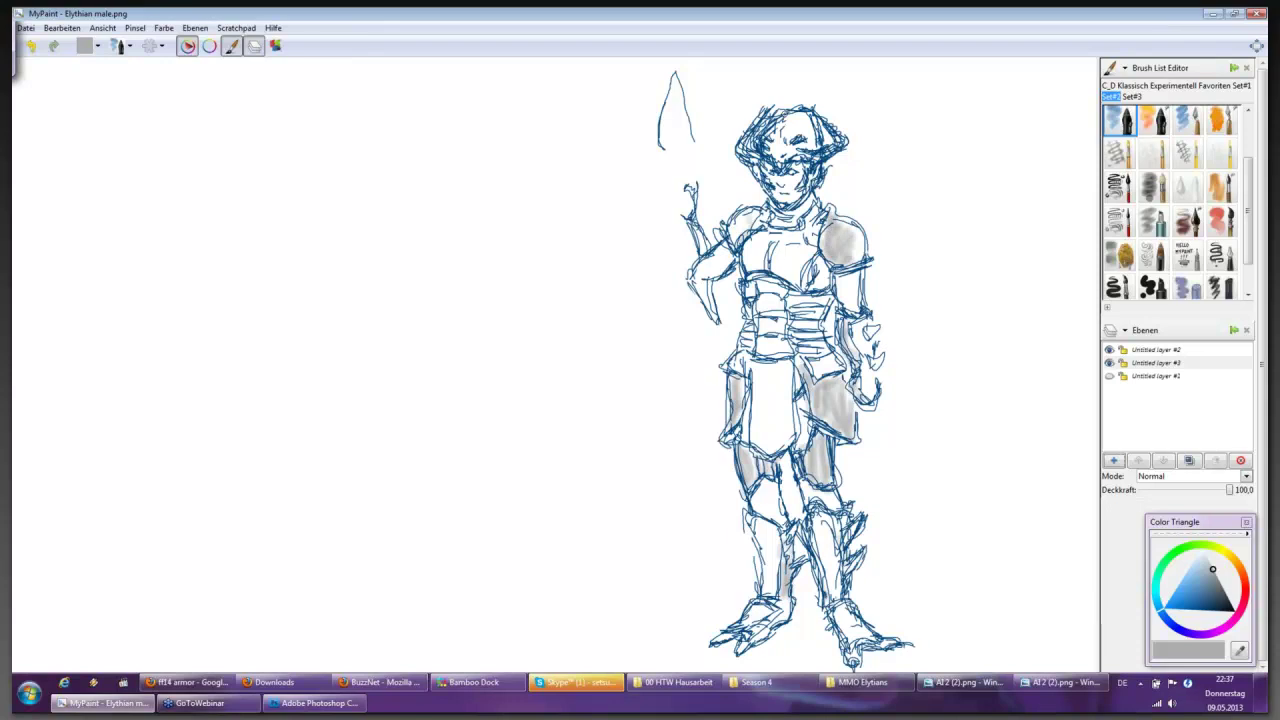
{"action": "mouse_move", "coordinate": [786, 108]}
{"action": "left_mouse_down"}
{"action": "mouse_move", "coordinate": [774, 154]}
{"action": "mouse_move", "coordinate": [770, 130]}
{"action": "mouse_move", "coordinate": [788, 116]}
{"action": "left_mouse_up"}
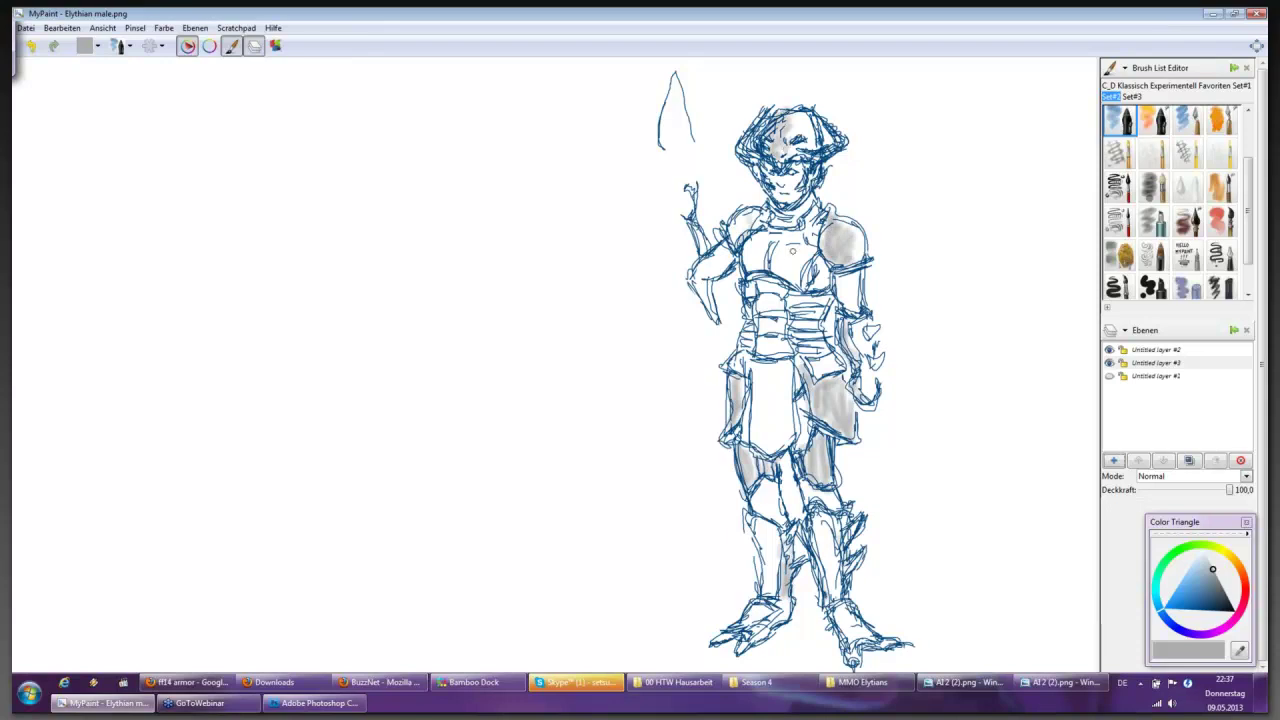
{"action": "mouse_move", "coordinate": [792, 251]}
{"action": "left_mouse_down"}
{"action": "mouse_move", "coordinate": [770, 268]}
{"action": "mouse_move", "coordinate": [782, 280]}
{"action": "mouse_move", "coordinate": [816, 272]}
{"action": "mouse_move", "coordinate": [816, 285]}
{"action": "mouse_move", "coordinate": [760, 292]}
{"action": "mouse_move", "coordinate": [760, 276]}
{"action": "left_mouse_up"}
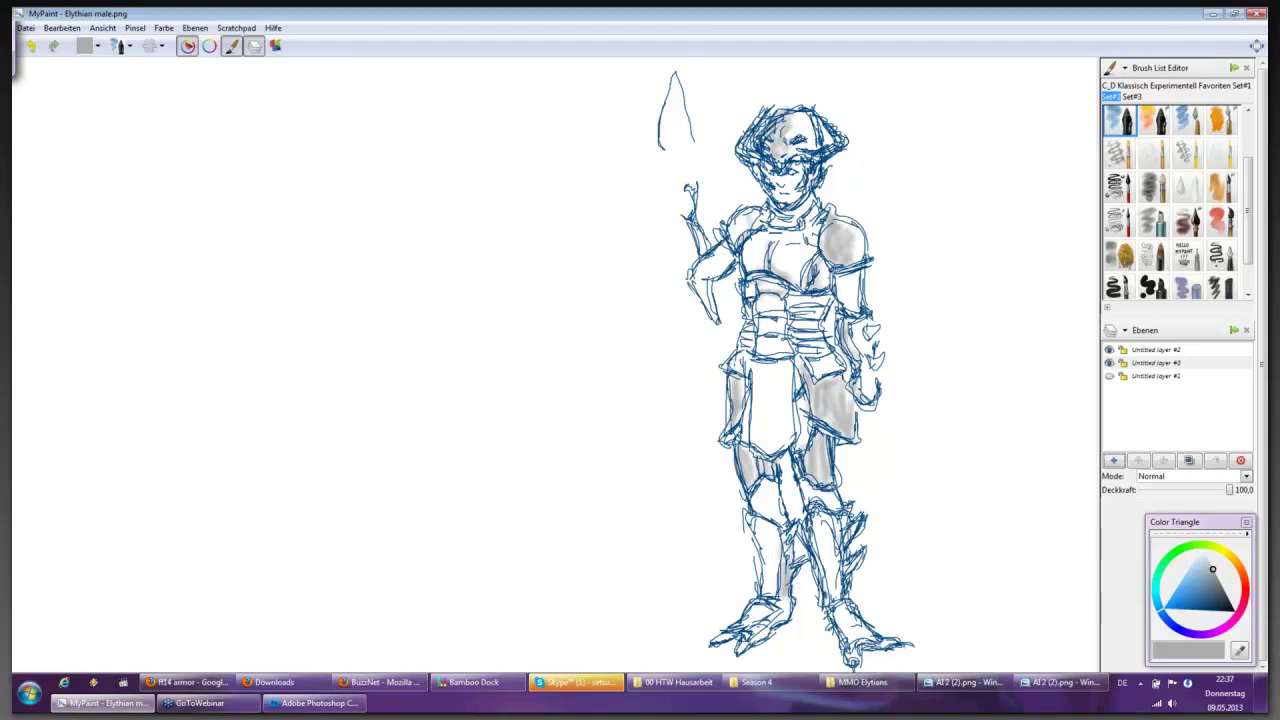
{"action": "left_click", "coordinate": [1109, 363]}
{"action": "left_click", "coordinate": [1109, 350]}
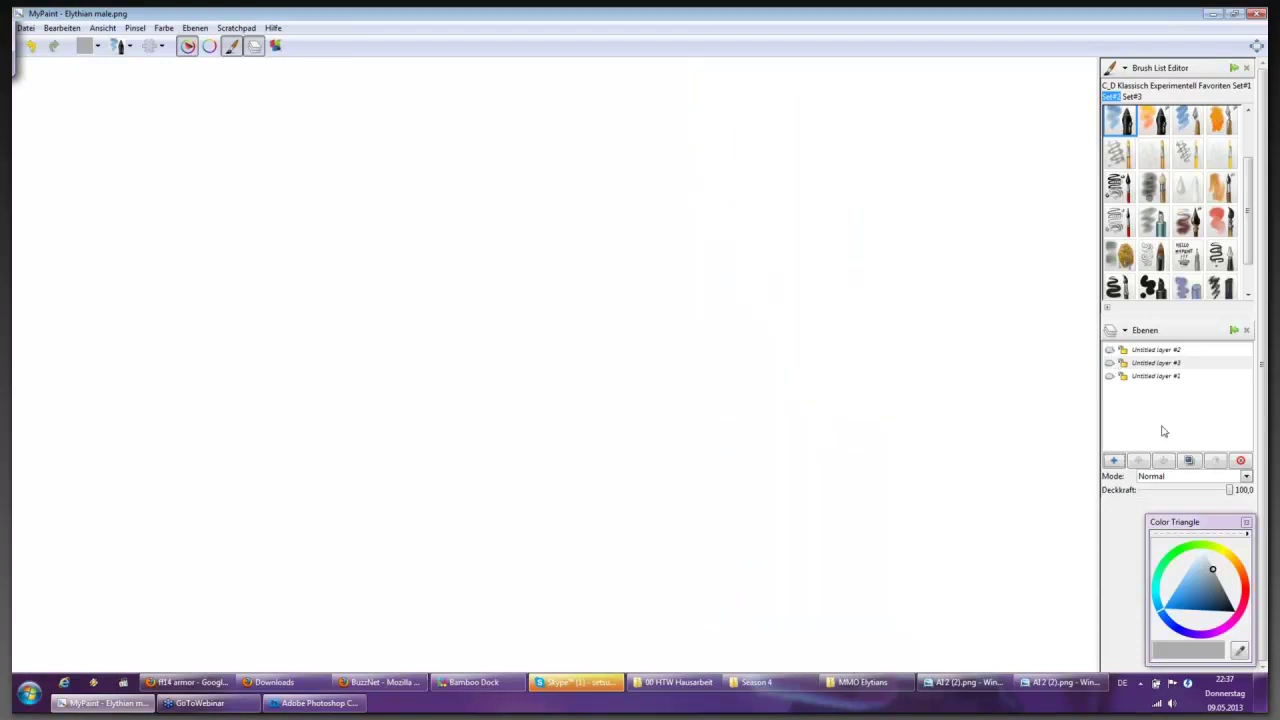
{"action": "left_click", "coordinate": [1109, 376]}
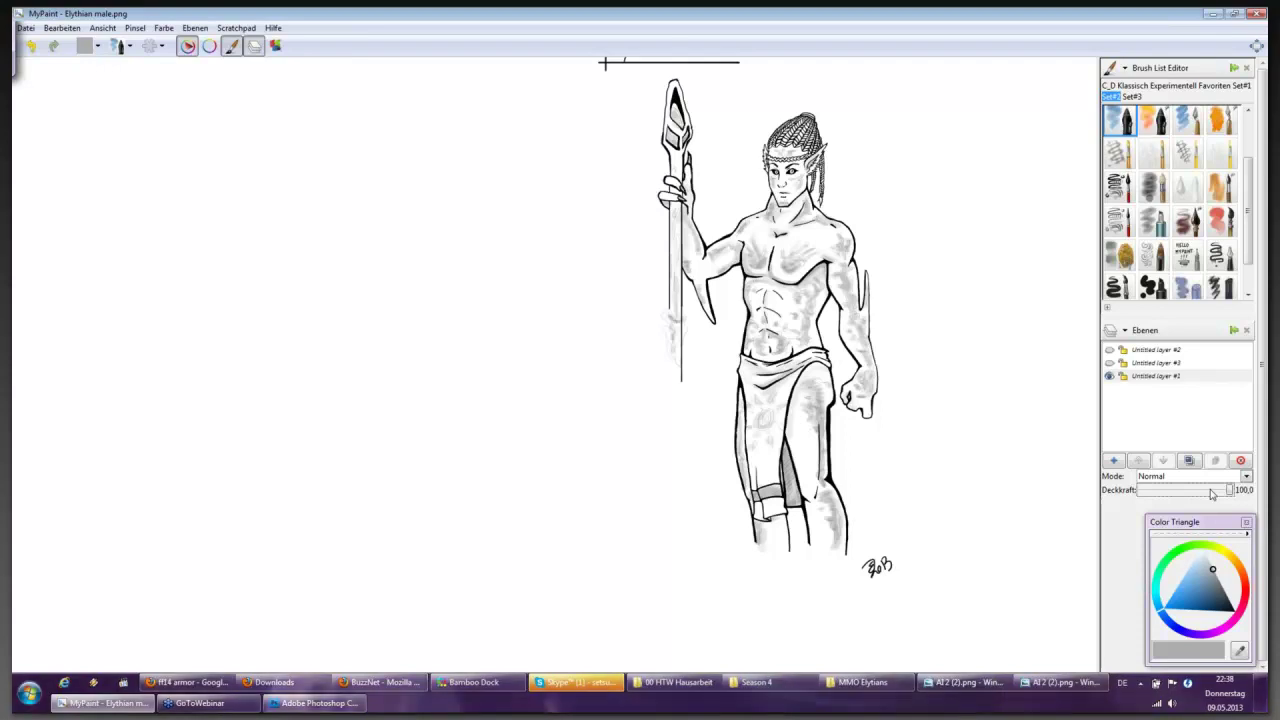
{"action": "left_click", "coordinate": [1109, 362]}
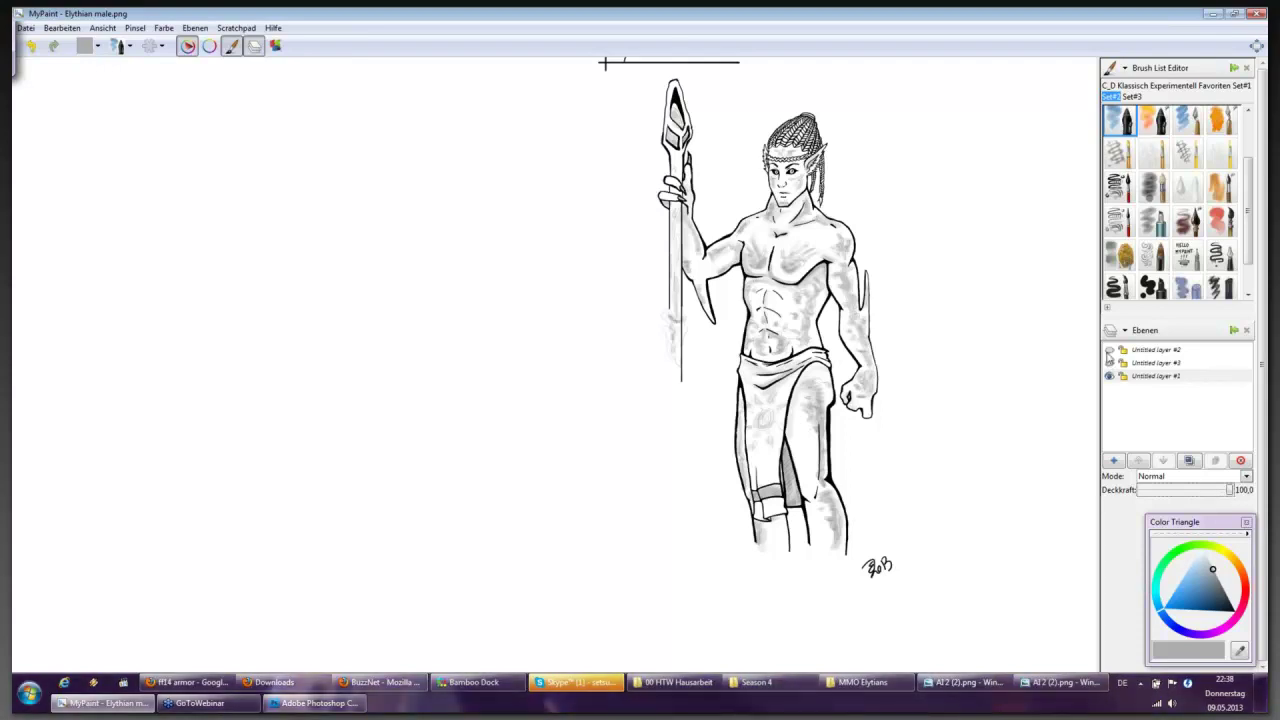
{"action": "left_click", "coordinate": [1109, 376]}
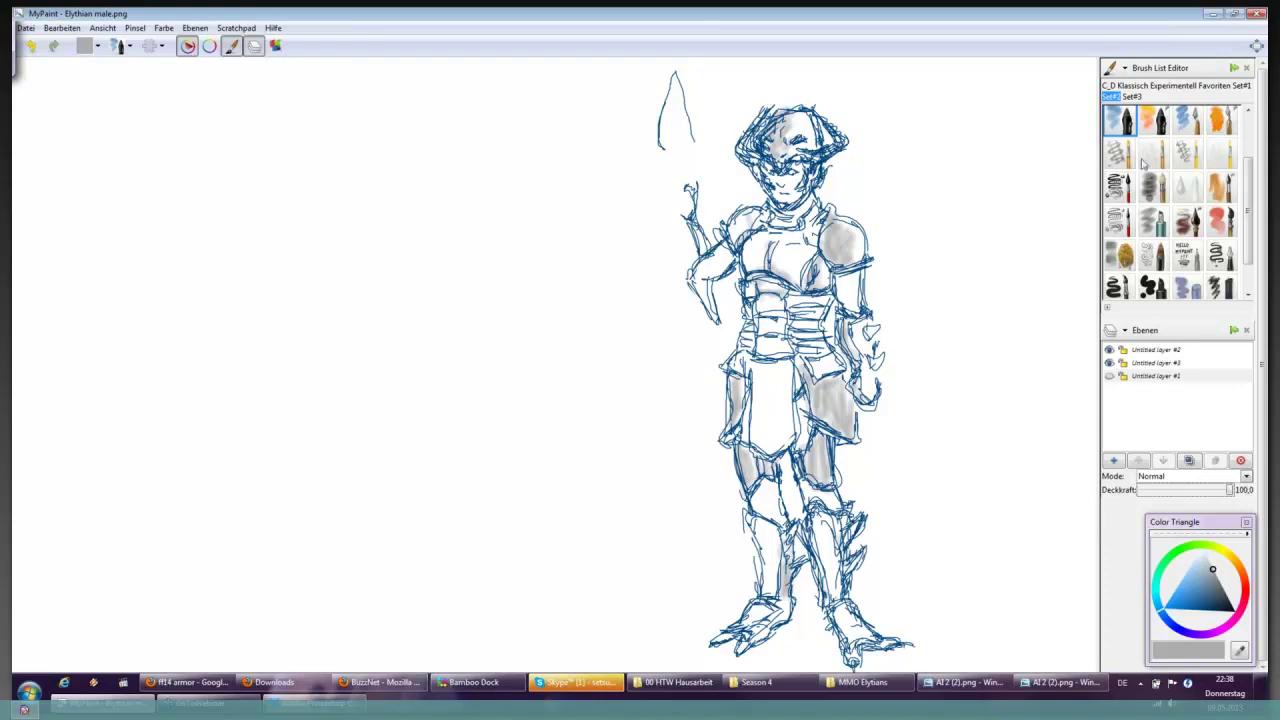
- On Untitled layer #2, mix a gold colour and paint gold along the helmet's sides and top
{"action": "left_click", "coordinate": [1174, 352]}
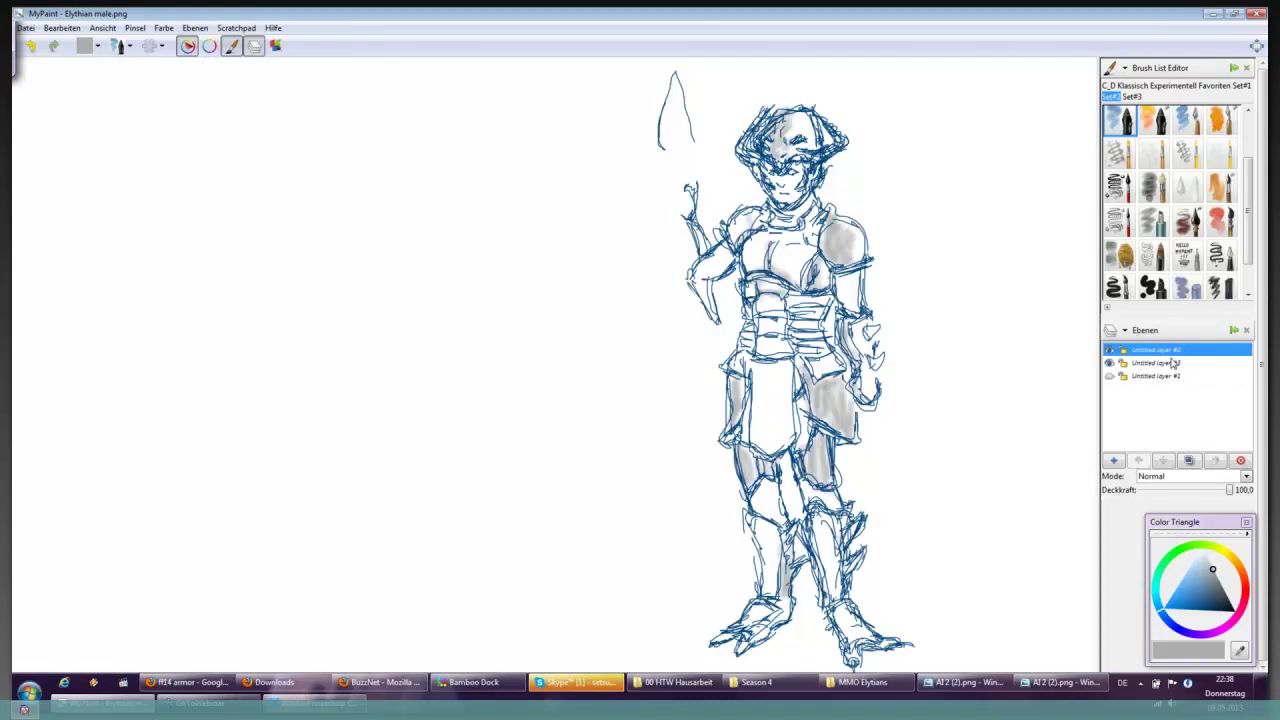
{"action": "left_click", "coordinate": [1185, 584]}
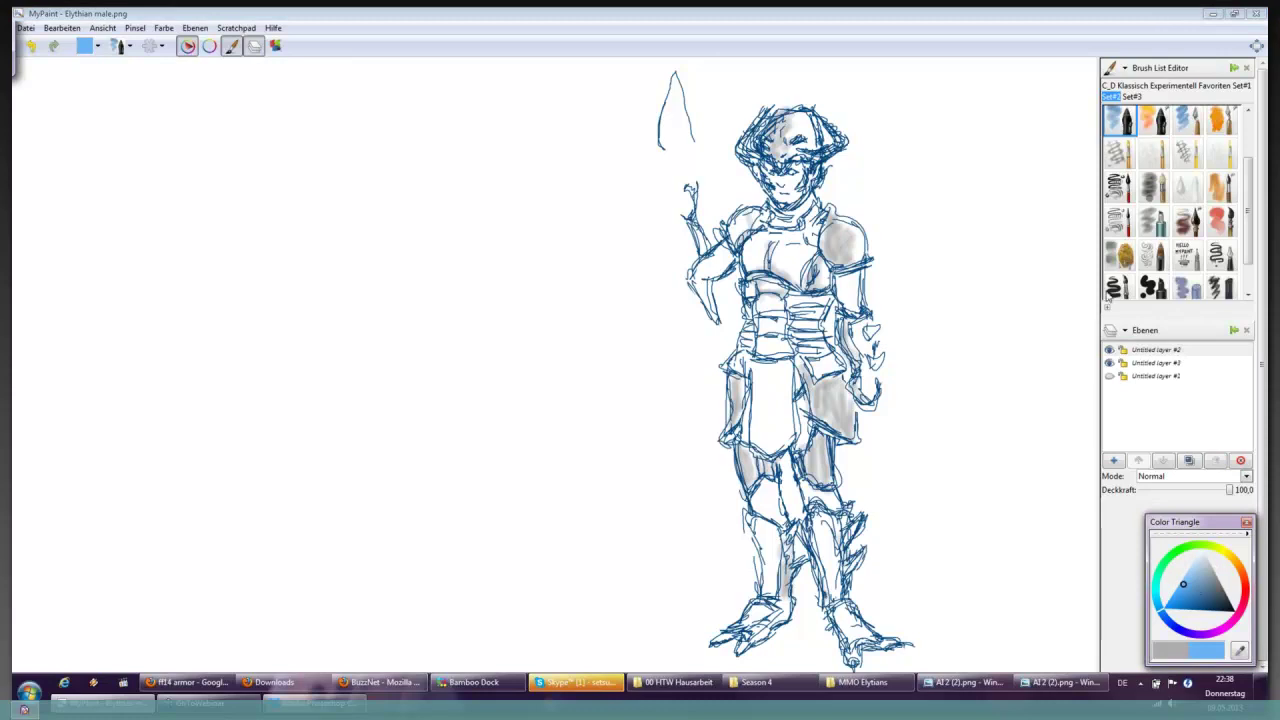
{"action": "left_click", "coordinate": [1236, 568]}
{"action": "left_click", "coordinate": [1219, 590]}
{"action": "left_click_drag", "start_coordinate": [1221, 589], "coordinate": [1210, 575]}
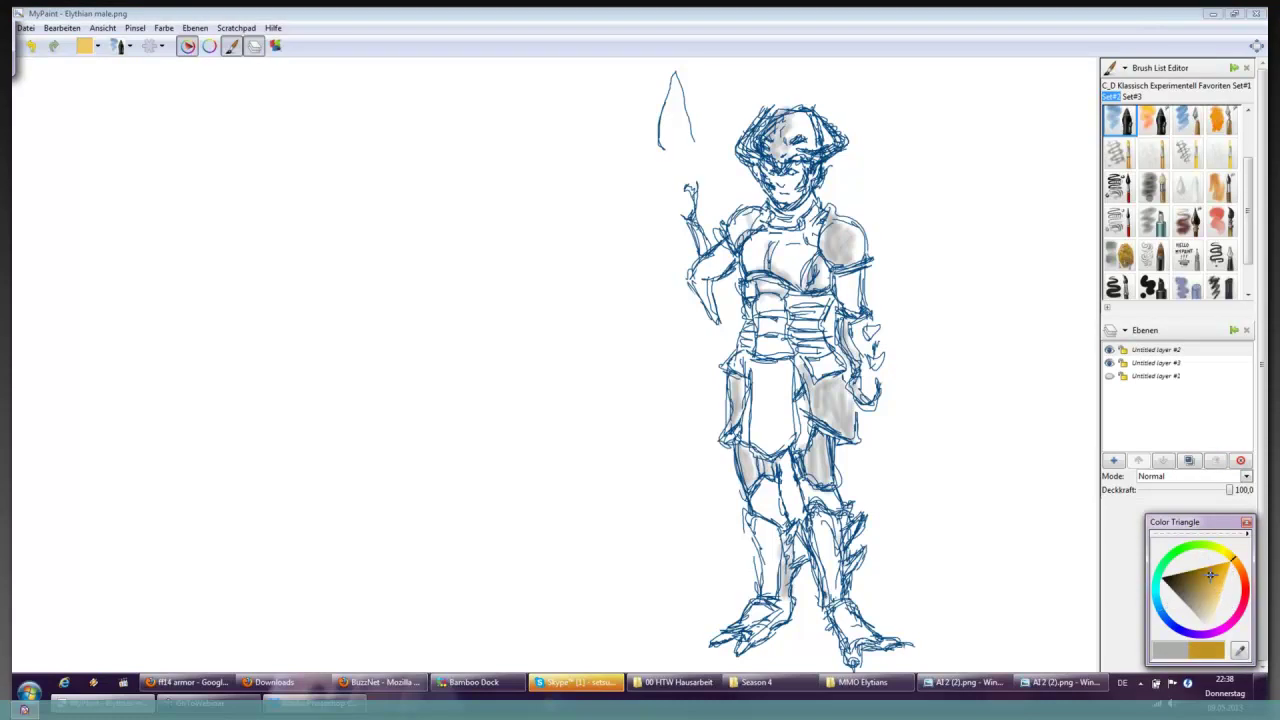
{"action": "mouse_move", "coordinate": [761, 108]}
{"action": "left_mouse_down"}
{"action": "mouse_move", "coordinate": [730, 152]}
{"action": "mouse_move", "coordinate": [740, 130]}
{"action": "left_mouse_up"}
{"action": "mouse_move", "coordinate": [810, 104]}
{"action": "left_mouse_down"}
{"action": "mouse_move", "coordinate": [845, 148]}
{"action": "mouse_move", "coordinate": [802, 98]}
{"action": "mouse_move", "coordinate": [828, 126]}
{"action": "left_mouse_up"}
{"action": "mouse_move", "coordinate": [758, 102]}
{"action": "left_mouse_down"}
{"action": "mouse_move", "coordinate": [736, 140]}
{"action": "mouse_move", "coordinate": [748, 155]}
{"action": "mouse_move", "coordinate": [768, 148]}
{"action": "left_mouse_up"}
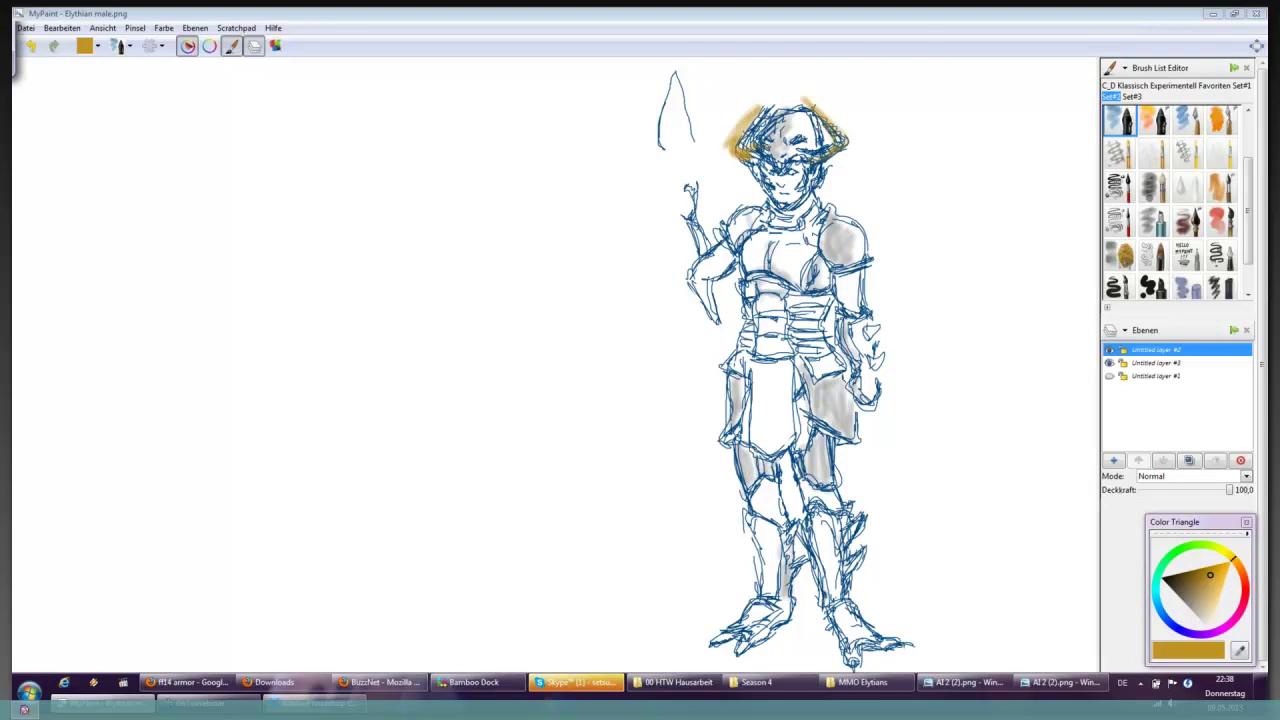
- Switch to green and paint the helmet's forehead and cheek
{"action": "left_click", "coordinate": [1175, 549]}
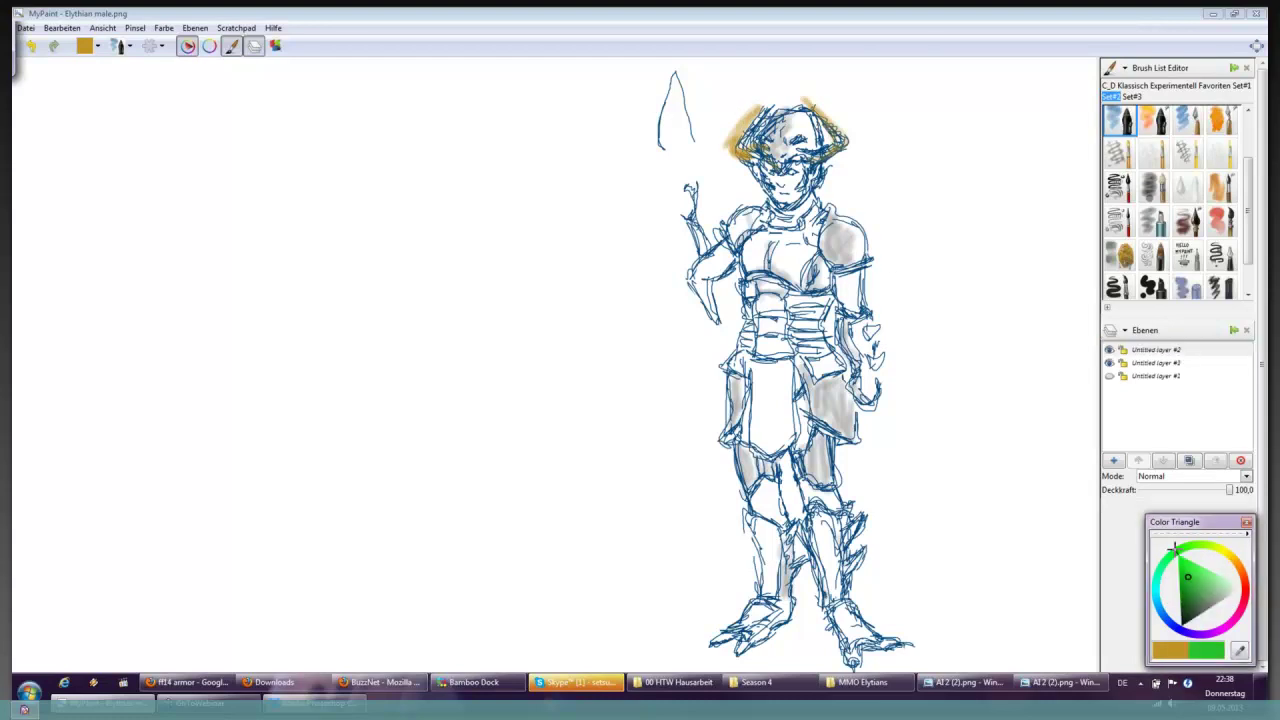
{"action": "left_click", "coordinate": [786, 130]}
{"action": "mouse_move", "coordinate": [764, 150]}
{"action": "left_mouse_down"}
{"action": "mouse_move", "coordinate": [780, 162]}
{"action": "mouse_move", "coordinate": [812, 146]}
{"action": "mouse_move", "coordinate": [806, 104]}
{"action": "mouse_move", "coordinate": [812, 136]}
{"action": "mouse_move", "coordinate": [754, 150]}
{"action": "mouse_move", "coordinate": [812, 150]}
{"action": "mouse_move", "coordinate": [818, 182]}
{"action": "mouse_move", "coordinate": [762, 178]}
{"action": "mouse_move", "coordinate": [764, 194]}
{"action": "left_mouse_up"}
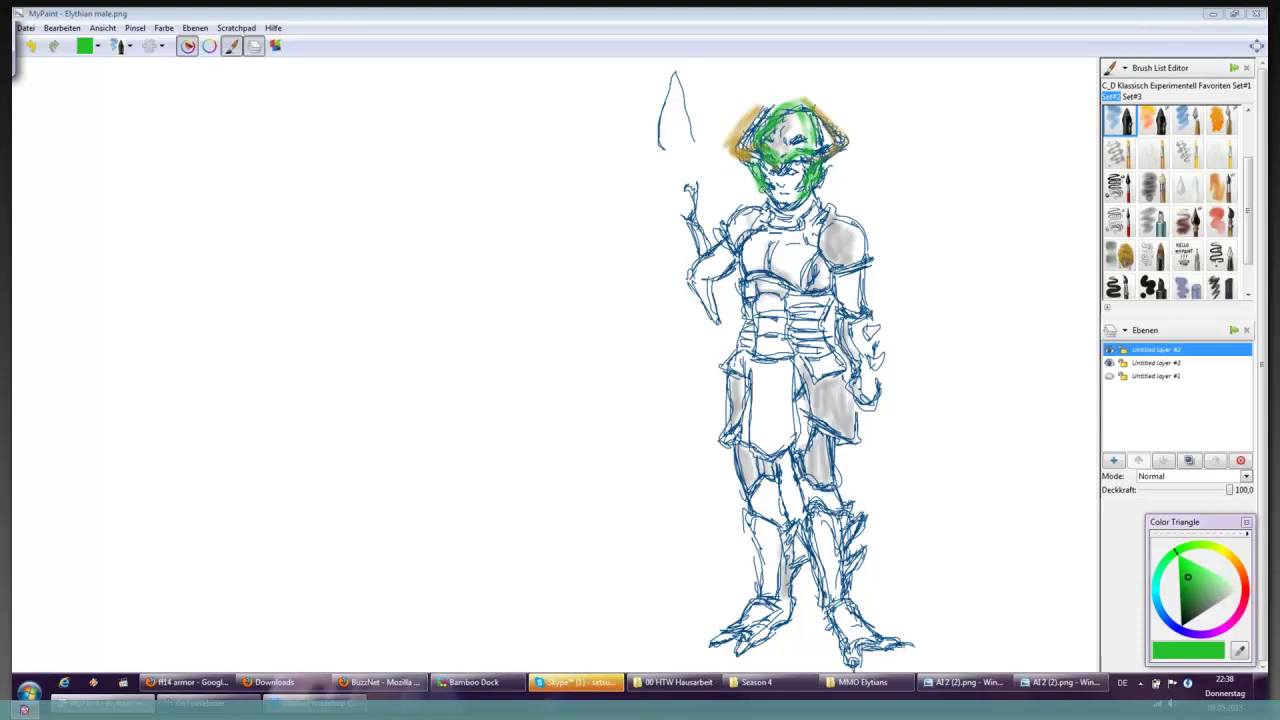
{"action": "left_click_drag", "start_coordinate": [758, 186], "coordinate": [770, 196]}
- Pick a light teal and tint the shoulder, left upper arm, left shin and foot armour
{"action": "left_click", "coordinate": [1159, 588]}
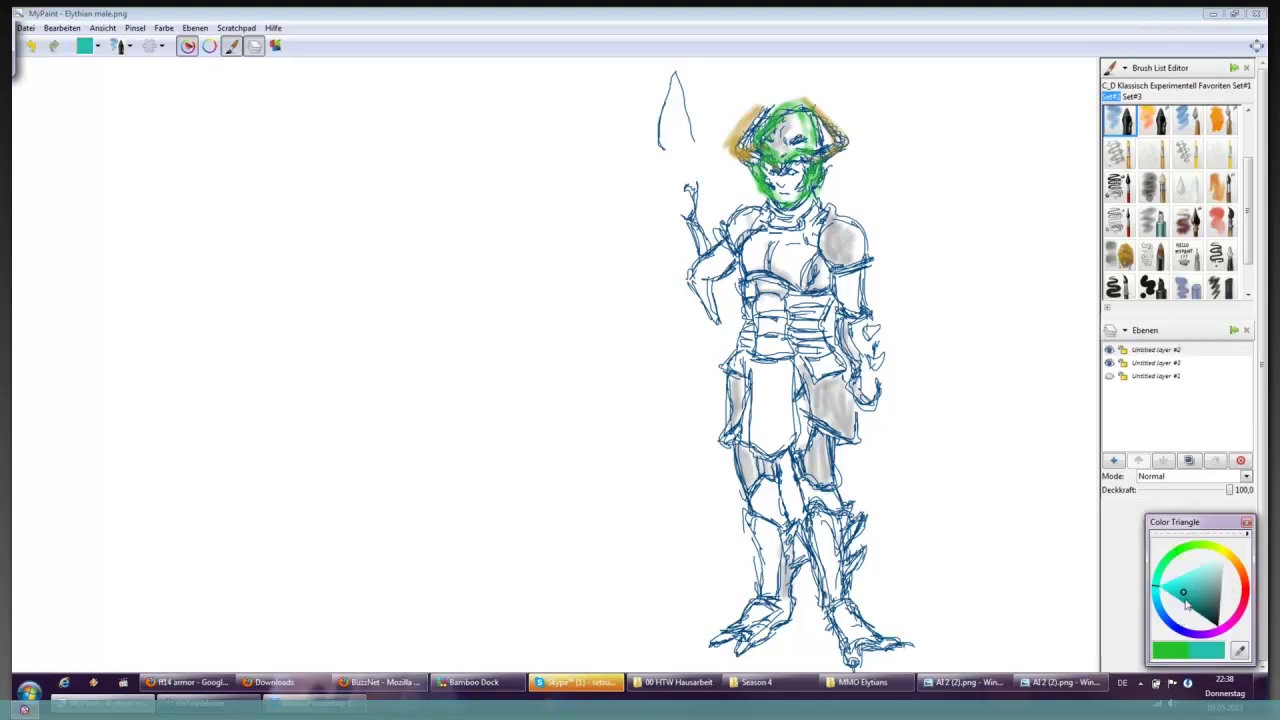
{"action": "left_click", "coordinate": [1198, 574]}
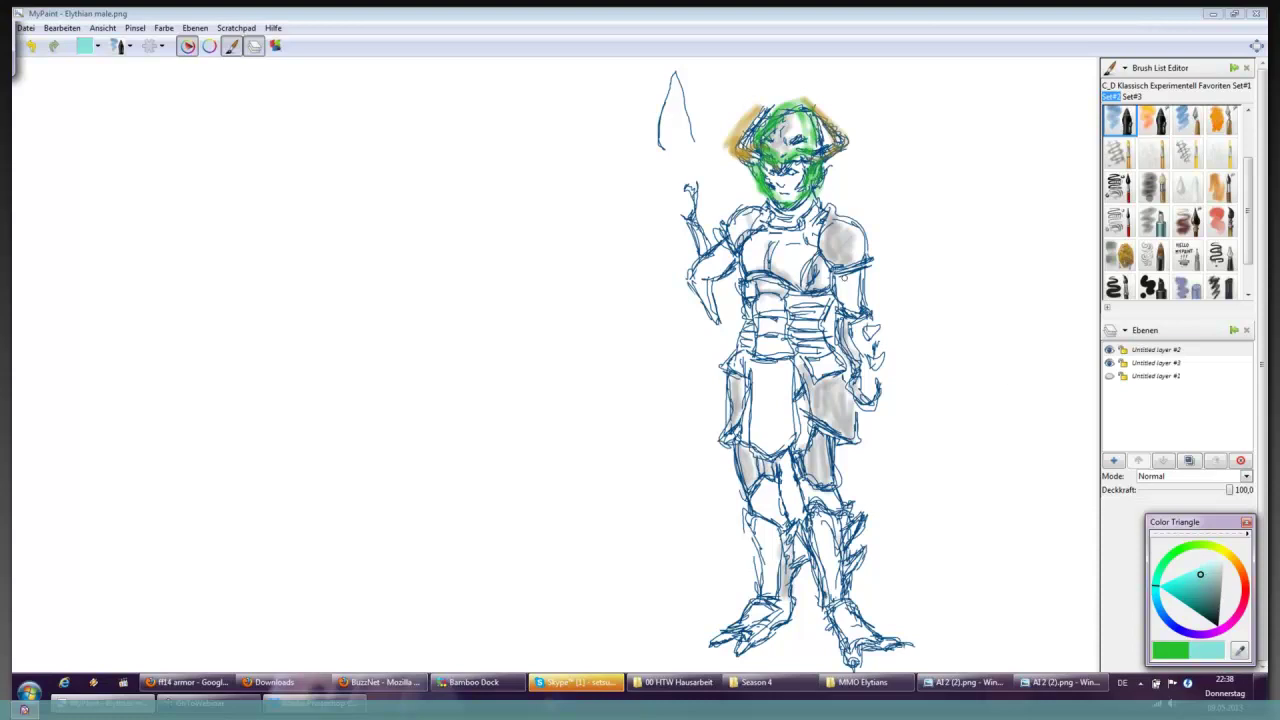
{"action": "left_click_drag", "start_coordinate": [845, 276], "coordinate": [848, 306]}
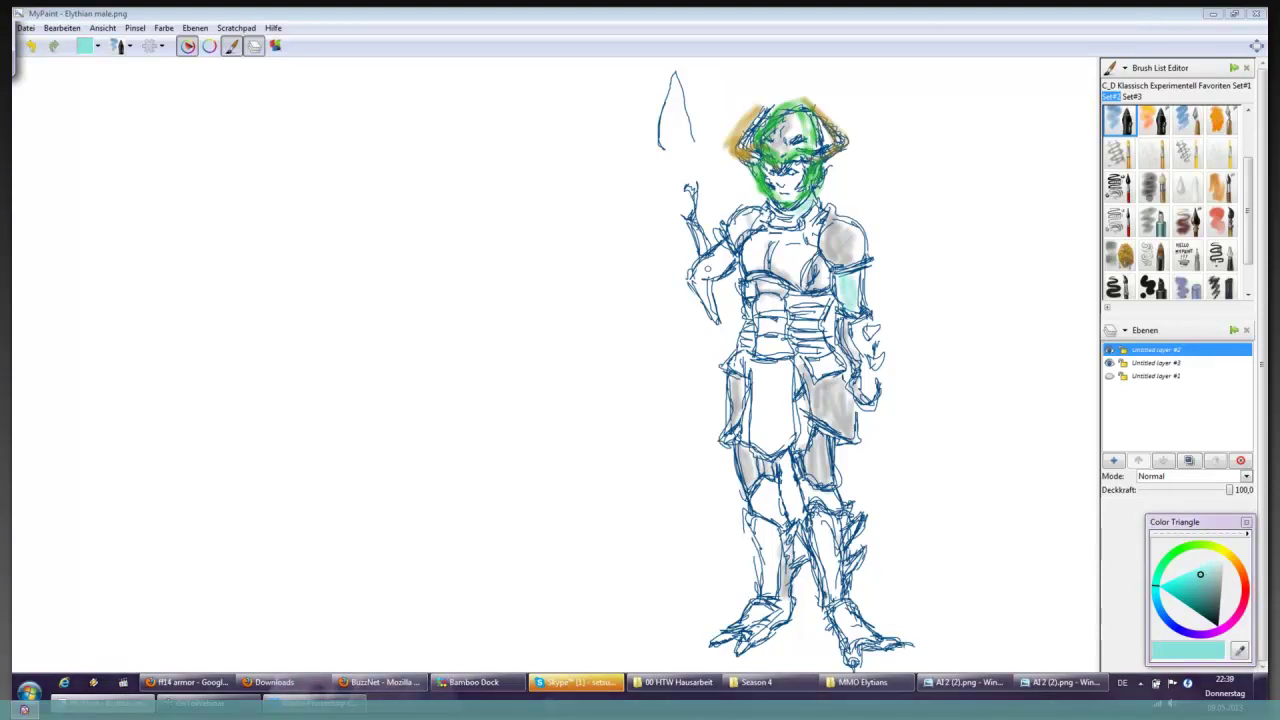
{"action": "mouse_move", "coordinate": [703, 268]}
{"action": "left_mouse_down"}
{"action": "mouse_move", "coordinate": [700, 283]}
{"action": "mouse_move", "coordinate": [736, 320]}
{"action": "left_mouse_up"}
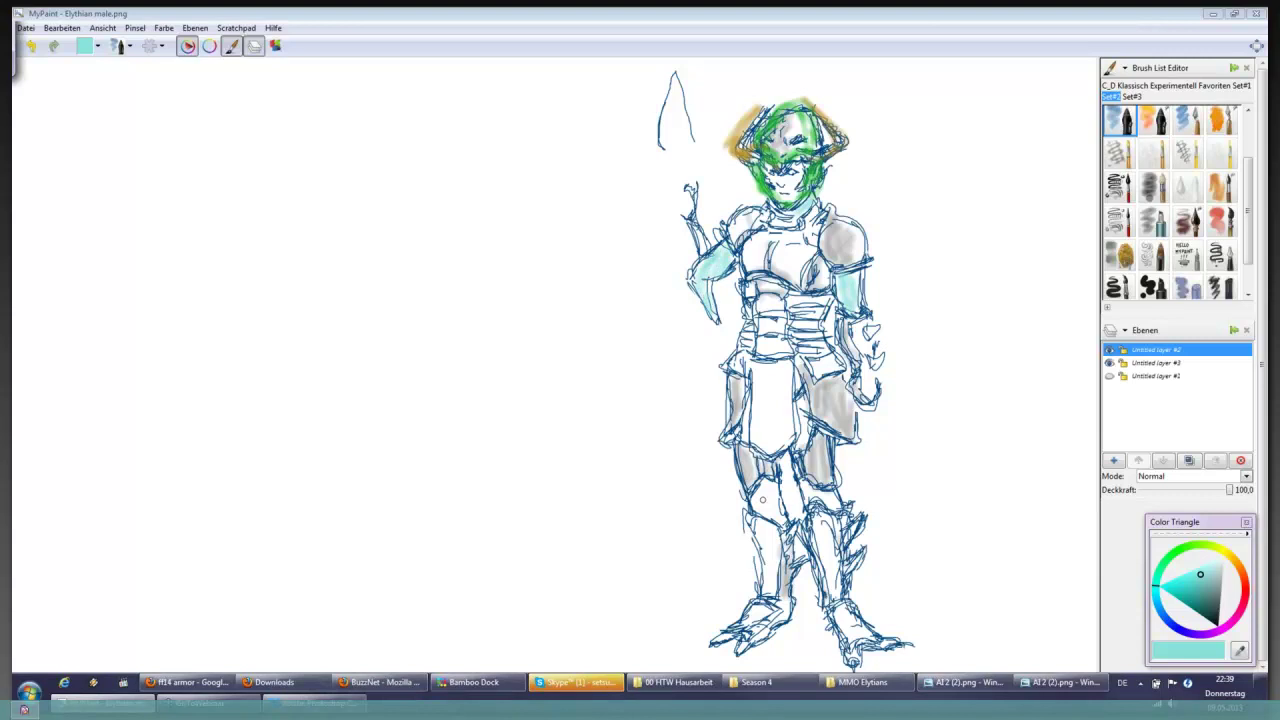
{"action": "mouse_move", "coordinate": [757, 494]}
{"action": "left_mouse_down"}
{"action": "mouse_move", "coordinate": [766, 512]}
{"action": "mouse_move", "coordinate": [780, 488]}
{"action": "left_mouse_up"}
{"action": "mouse_move", "coordinate": [740, 650]}
{"action": "left_mouse_down"}
{"action": "mouse_move", "coordinate": [776, 626]}
{"action": "mouse_move", "coordinate": [725, 636]}
{"action": "left_mouse_up"}
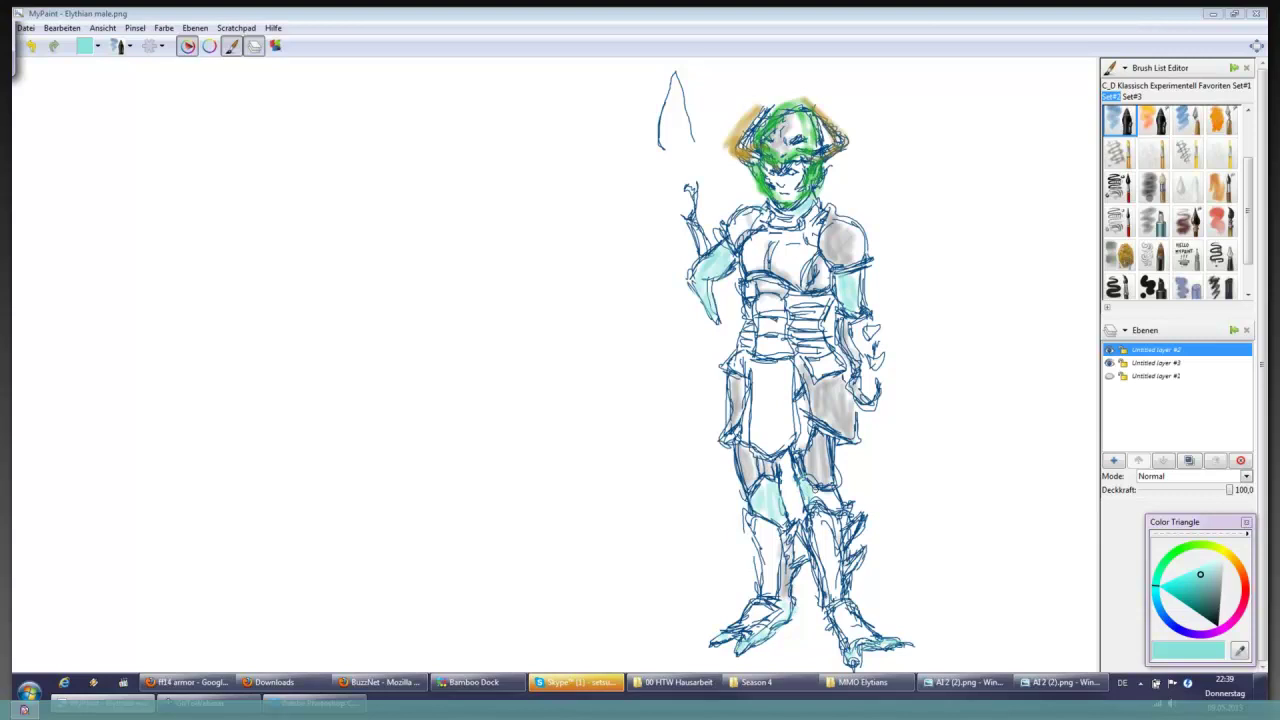
- Paint light cyan on the right knee, both thighs, the neck and the right hand
{"action": "mouse_move", "coordinate": [812, 486]}
{"action": "left_mouse_down"}
{"action": "mouse_move", "coordinate": [826, 508]}
{"action": "mouse_move", "coordinate": [836, 502]}
{"action": "left_mouse_up"}
{"action": "left_click_drag", "start_coordinate": [800, 400], "coordinate": [798, 440]}
{"action": "left_click_drag", "start_coordinate": [746, 408], "coordinate": [750, 446]}
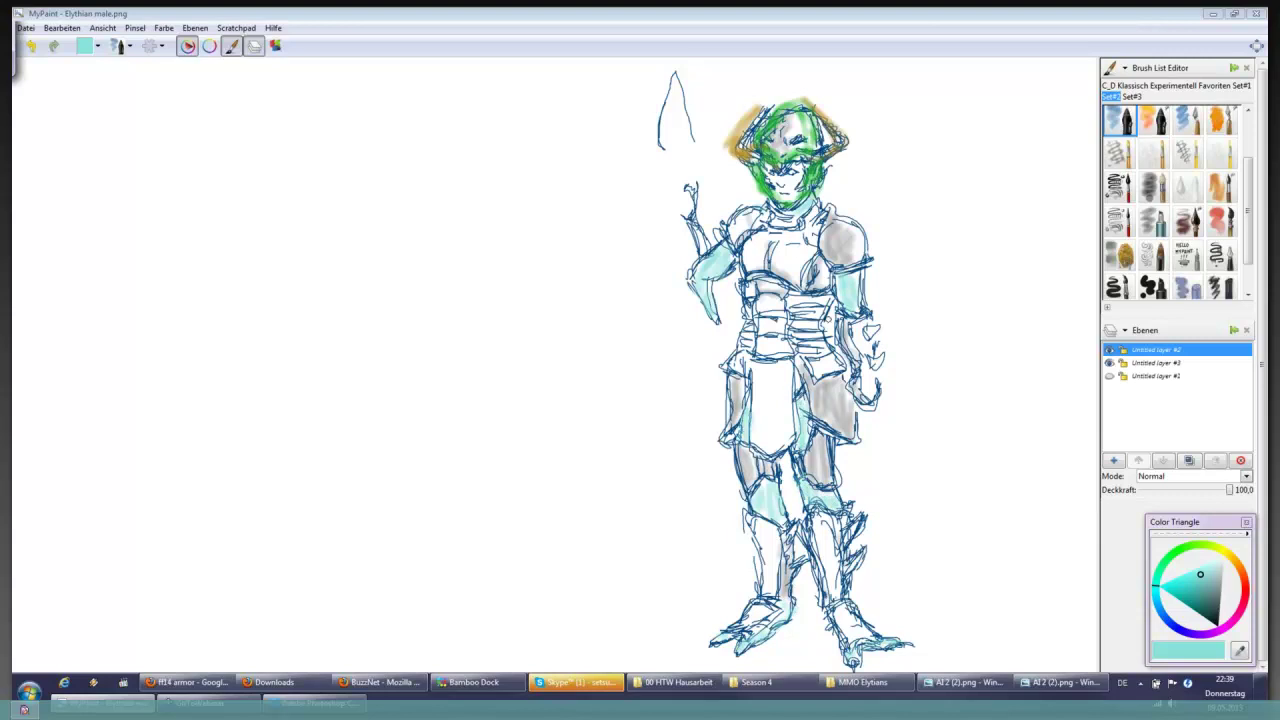
{"action": "left_click_drag", "start_coordinate": [780, 212], "coordinate": [792, 225]}
{"action": "left_click_drag", "start_coordinate": [879, 404], "coordinate": [867, 411]}
- Toggle the finished drawing and grey shading layers to compare, then paint a cyan glow beside the raised hand
{"action": "left_click", "coordinate": [1110, 377]}
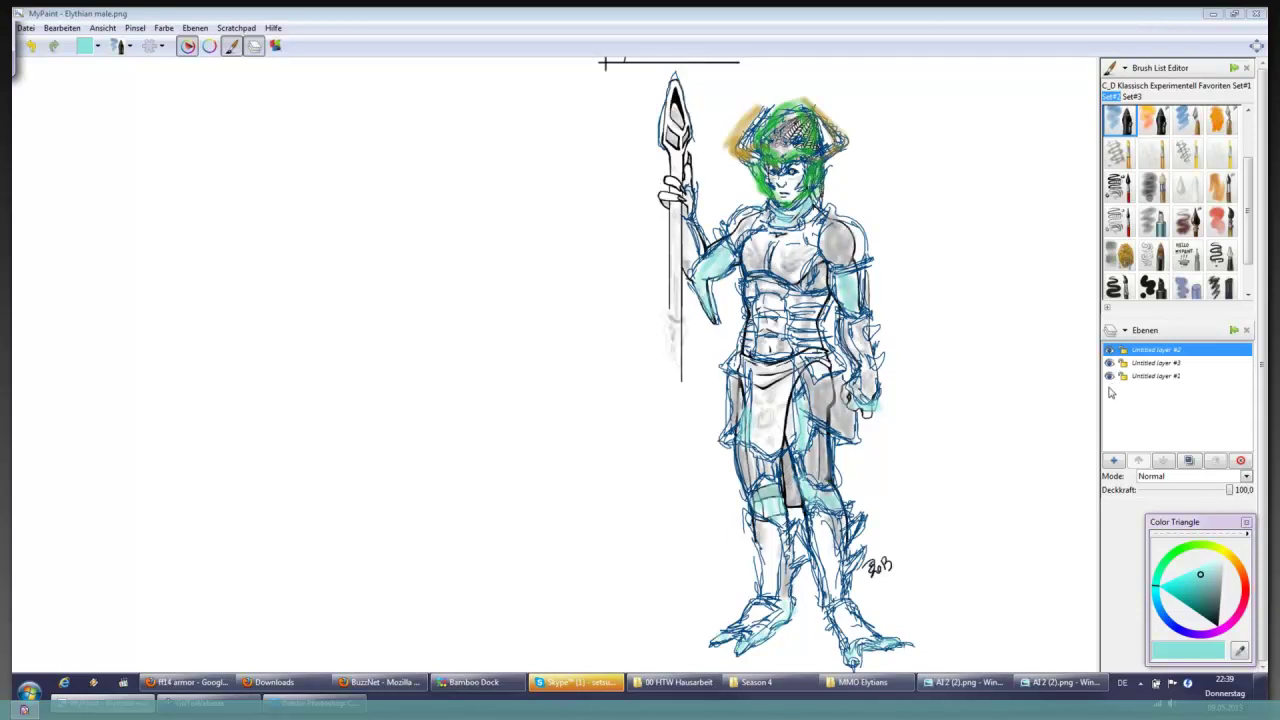
{"action": "left_click", "coordinate": [1110, 377]}
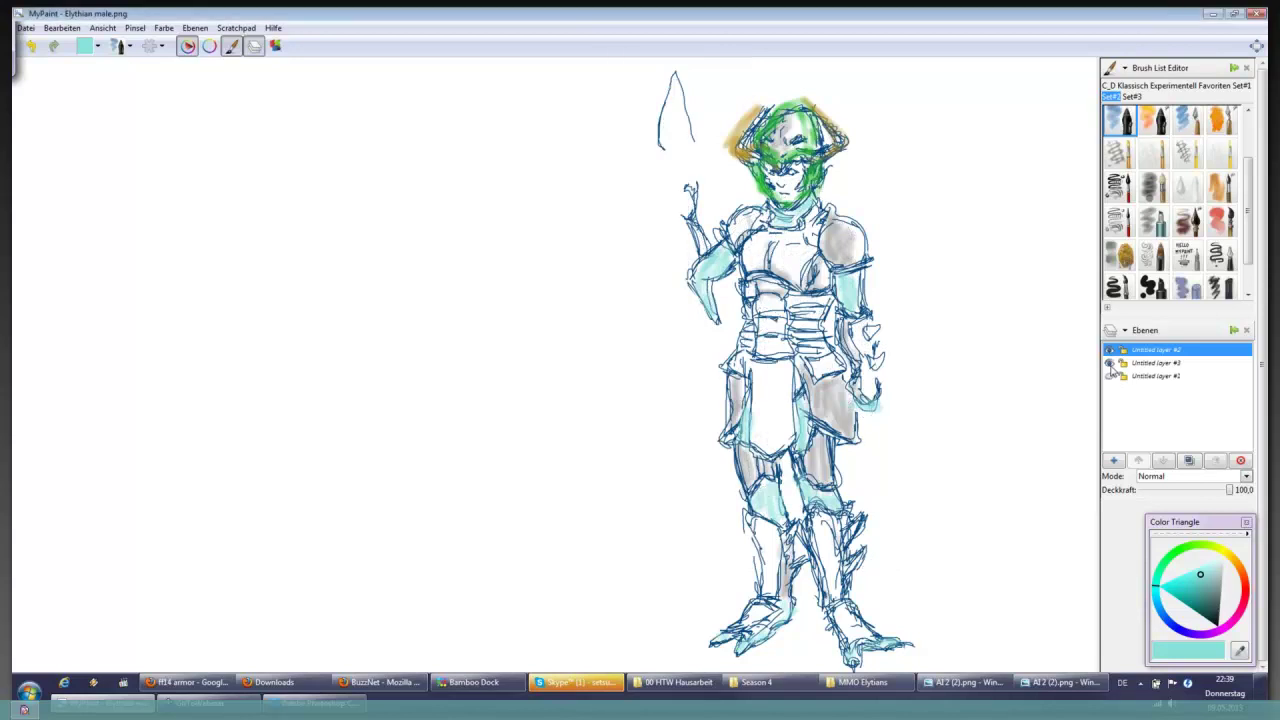
{"action": "left_click", "coordinate": [1110, 364]}
{"action": "left_click", "coordinate": [1110, 363]}
{"action": "left_click", "coordinate": [1110, 376]}
{"action": "left_click_drag", "start_coordinate": [668, 180], "coordinate": [689, 180]}
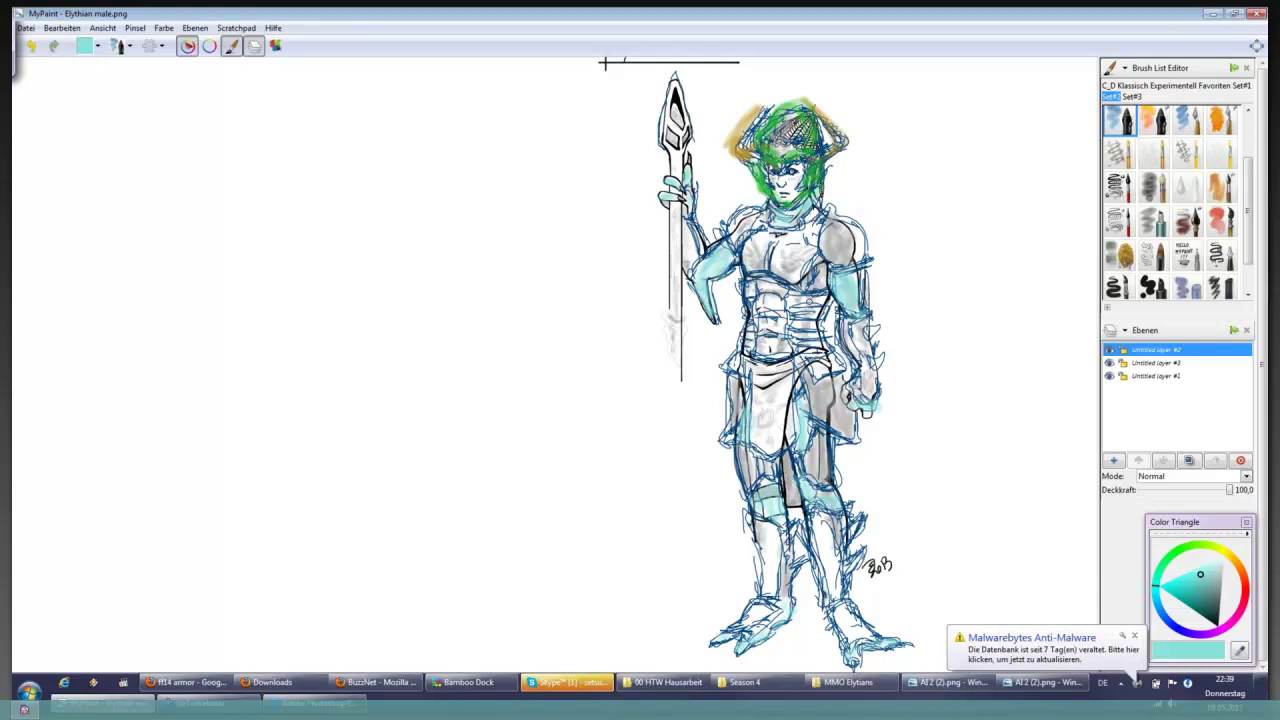
- Hide Untitled layer #1, add a new empty top layer, and set black as the colour
{"action": "left_click", "coordinate": [1110, 377]}
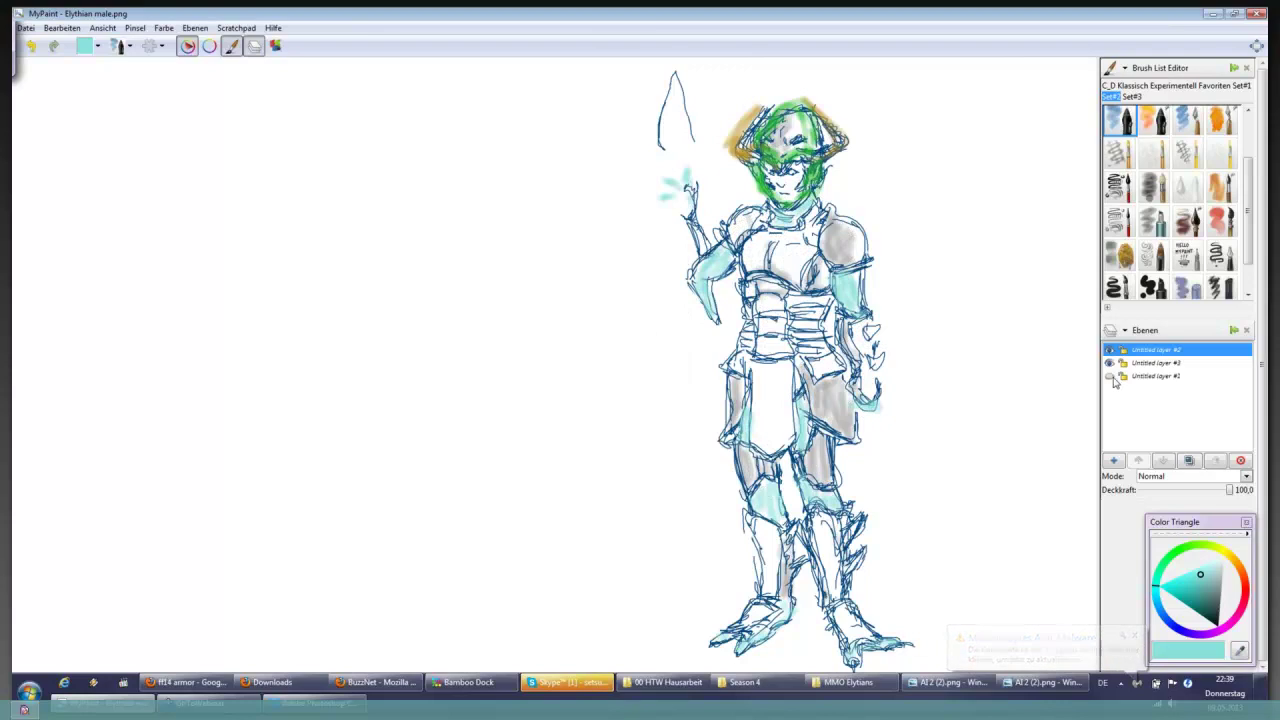
{"action": "left_click", "coordinate": [1113, 460]}
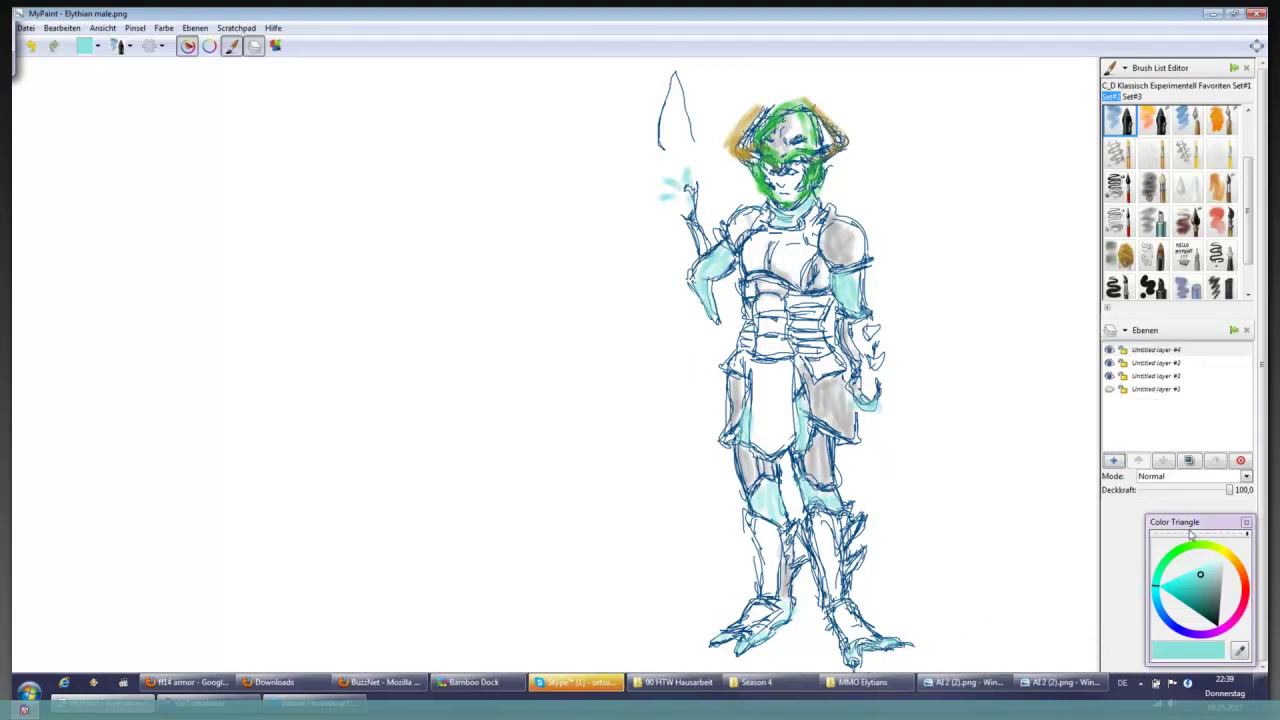
{"action": "left_click", "coordinate": [1217, 619]}
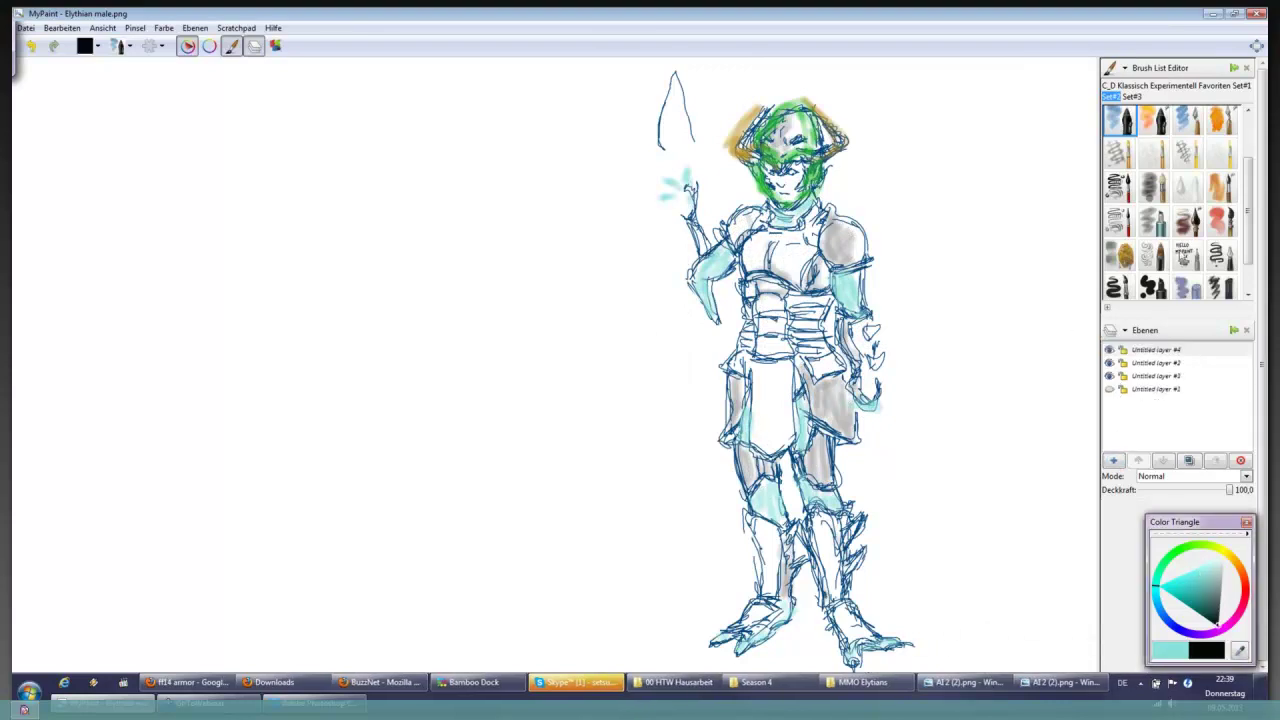
- With the black ink brush and the view zoomed onto the head, ink the eye and left side of the face
{"action": "left_click", "coordinate": [1120, 292]}
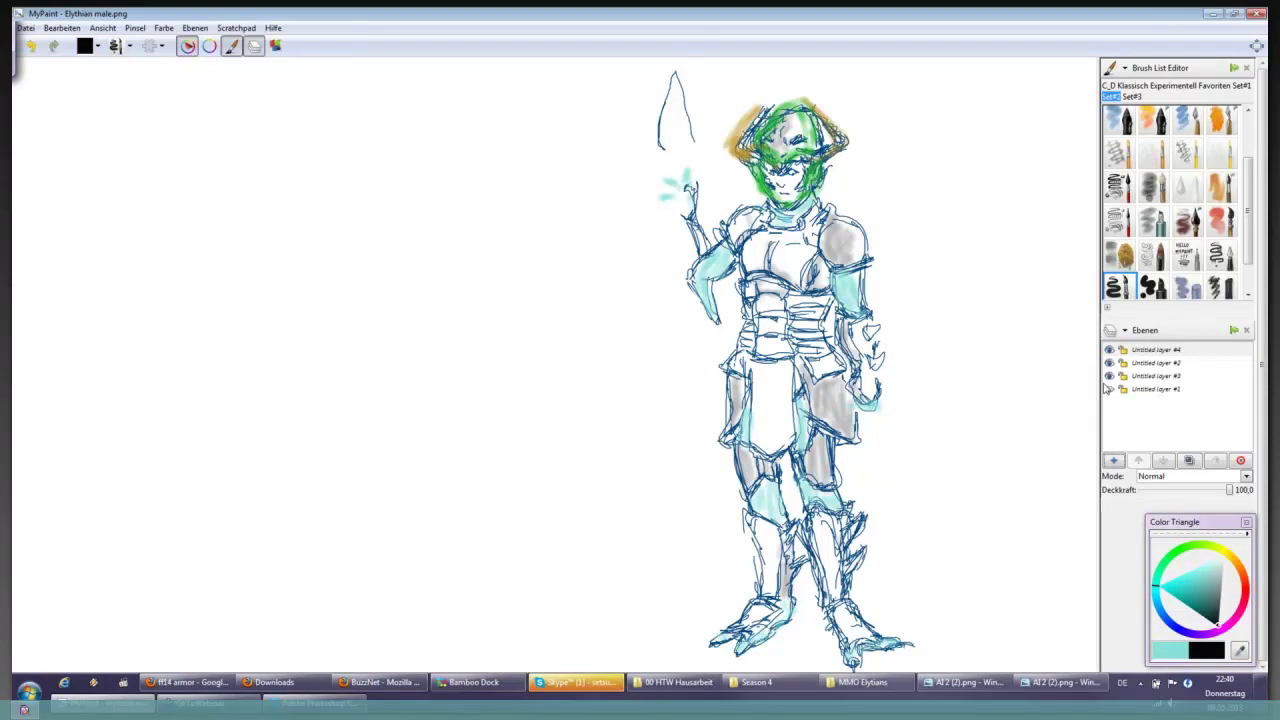
{"action": "key", "text": "plus"}
{"action": "key", "text": "plus"}
{"action": "key", "text": "Right"}
{"action": "key", "text": "Right"}
{"action": "key", "text": "Right"}
{"action": "key", "text": "Right"}
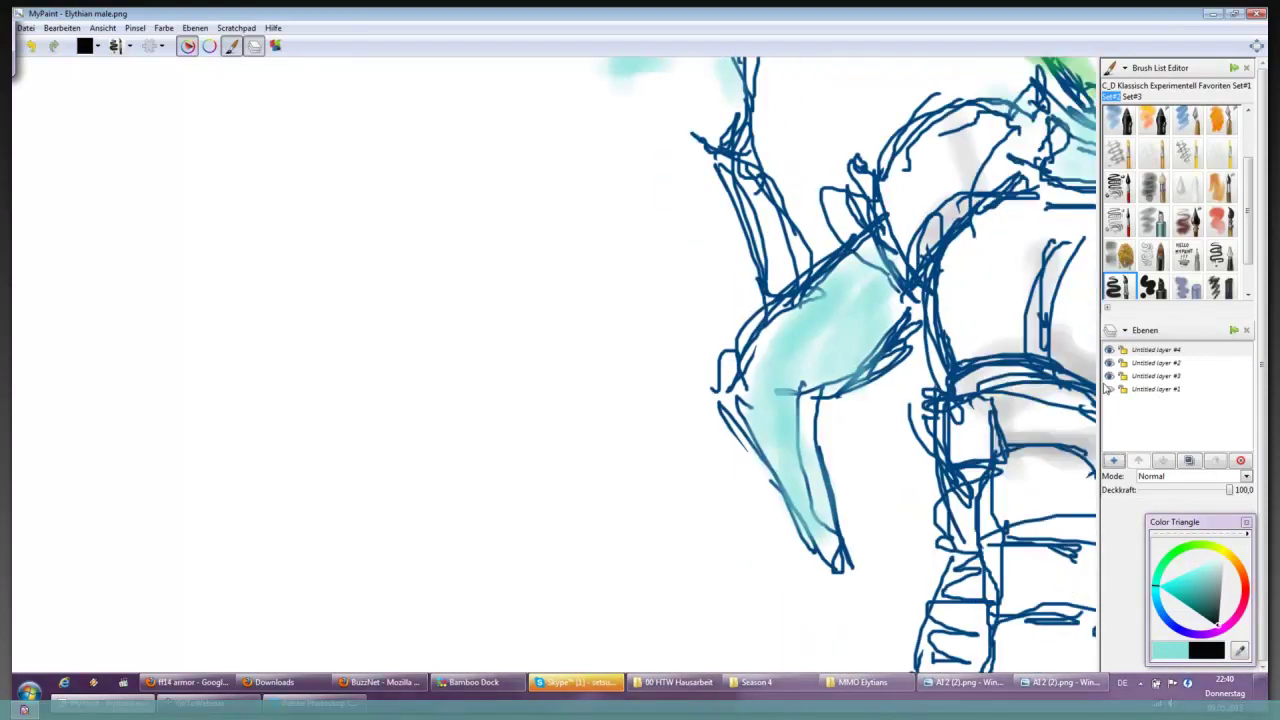
{"action": "key", "text": "Right"}
{"action": "key", "text": "Up"}
{"action": "key", "text": "Up"}
{"action": "mouse_move", "coordinate": [766, 289]}
{"action": "left_mouse_down"}
{"action": "mouse_move", "coordinate": [834, 338]}
{"action": "mouse_move", "coordinate": [916, 294]}
{"action": "mouse_move", "coordinate": [964, 291]}
{"action": "mouse_move", "coordinate": [957, 340]}
{"action": "left_mouse_up"}
{"action": "mouse_move", "coordinate": [768, 294]}
{"action": "left_mouse_down"}
{"action": "mouse_move", "coordinate": [772, 348]}
{"action": "mouse_move", "coordinate": [808, 420]}
{"action": "left_mouse_up"}
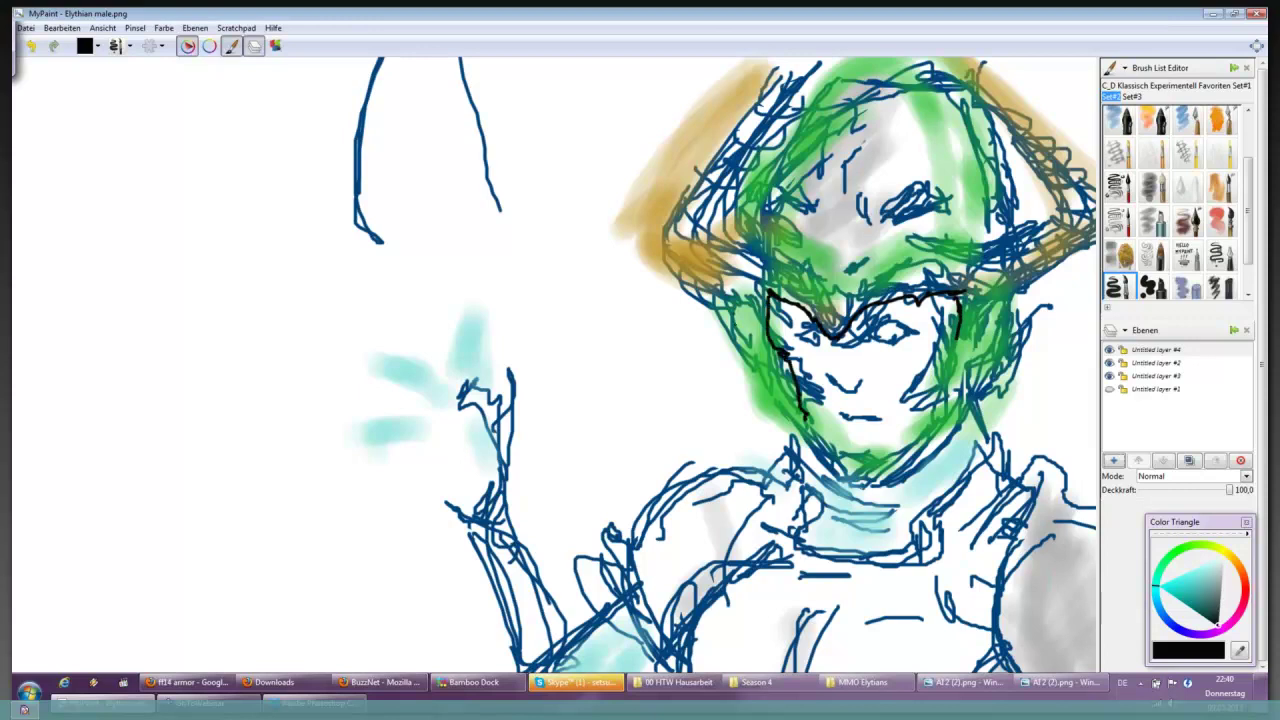
{"action": "mouse_move", "coordinate": [734, 312]}
{"action": "left_mouse_down"}
{"action": "mouse_move", "coordinate": [777, 425]}
{"action": "mouse_move", "coordinate": [810, 448]}
{"action": "left_mouse_up"}
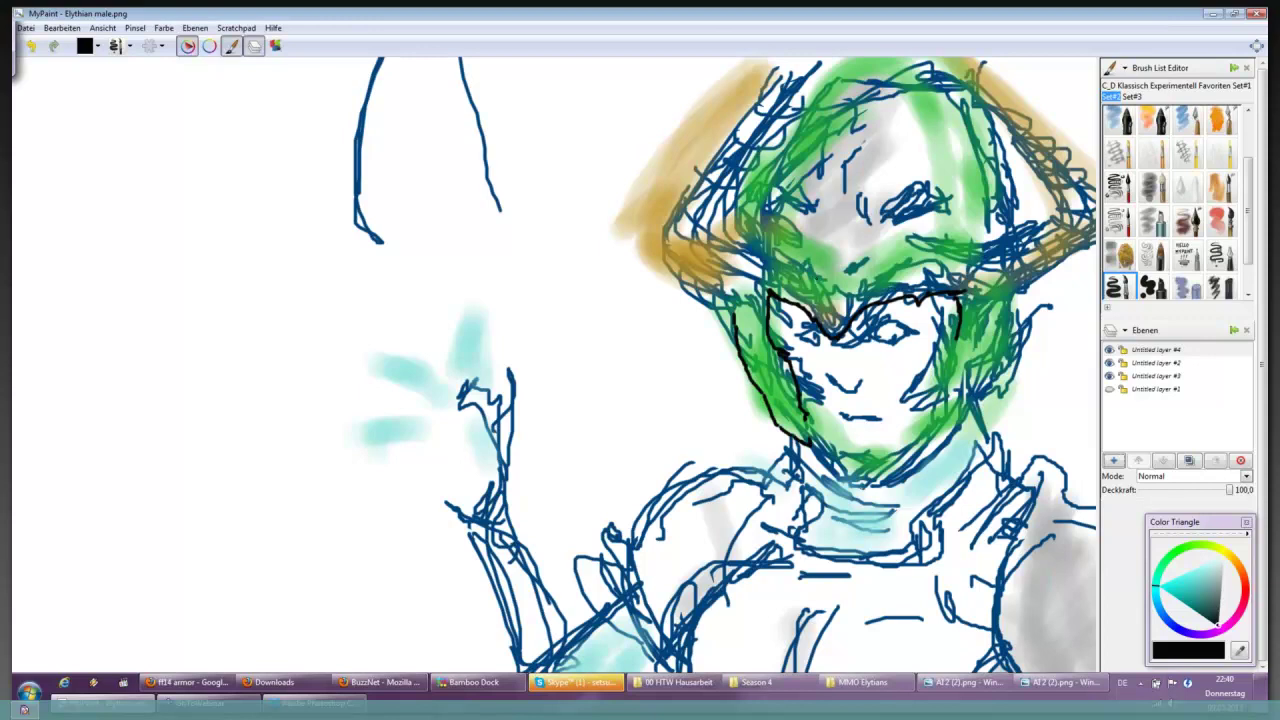
- Ink dark strokes on the forehead and nose, and black arcs over the brows
{"action": "mouse_move", "coordinate": [814, 270]}
{"action": "left_mouse_down"}
{"action": "mouse_move", "coordinate": [822, 290]}
{"action": "mouse_move", "coordinate": [843, 290]}
{"action": "left_mouse_up"}
{"action": "mouse_move", "coordinate": [876, 238]}
{"action": "left_mouse_down"}
{"action": "mouse_move", "coordinate": [890, 214]}
{"action": "mouse_move", "coordinate": [942, 200]}
{"action": "mouse_move", "coordinate": [890, 230]}
{"action": "left_mouse_up"}
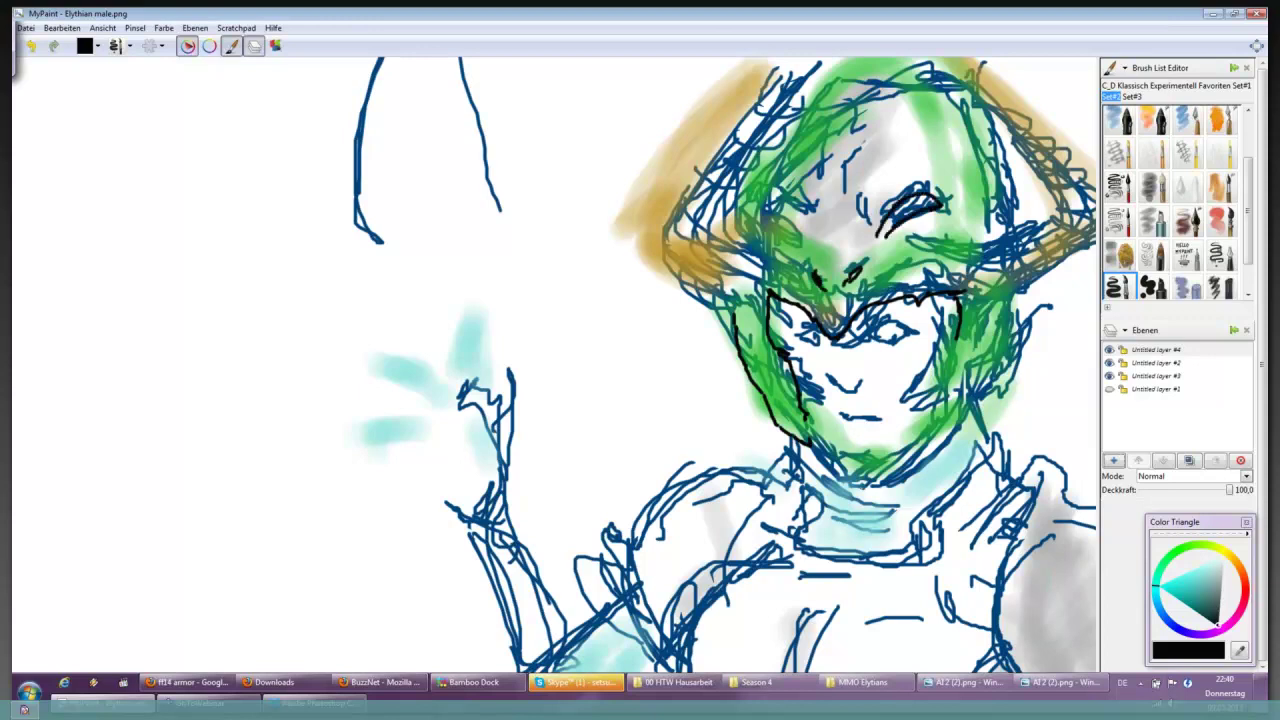
{"action": "left_click_drag", "start_coordinate": [772, 200], "coordinate": [802, 230]}
{"action": "left_click_drag", "start_coordinate": [878, 240], "coordinate": [893, 222]}
- Ink the right cheek, the jawline to the chin, and the V-shaped nose line
{"action": "mouse_move", "coordinate": [954, 342]}
{"action": "left_mouse_down"}
{"action": "mouse_move", "coordinate": [930, 382]}
{"action": "mouse_move", "coordinate": [940, 400]}
{"action": "mouse_move", "coordinate": [926, 438]}
{"action": "left_mouse_up"}
{"action": "mouse_move", "coordinate": [1020, 296]}
{"action": "left_mouse_down"}
{"action": "mouse_move", "coordinate": [990, 384]}
{"action": "mouse_move", "coordinate": [942, 432]}
{"action": "left_mouse_up"}
{"action": "left_click_drag", "start_coordinate": [1002, 384], "coordinate": [946, 418]}
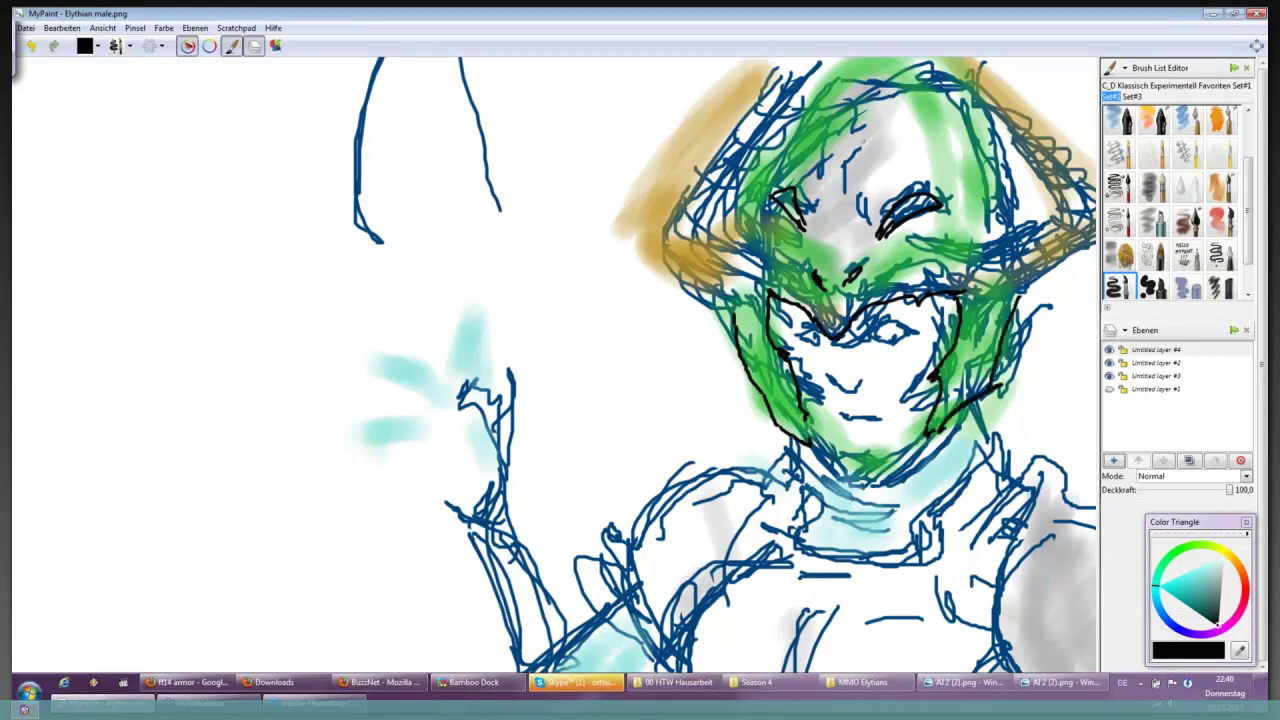
{"action": "mouse_move", "coordinate": [818, 448]}
{"action": "left_mouse_down"}
{"action": "mouse_move", "coordinate": [846, 486]}
{"action": "mouse_move", "coordinate": [886, 482]}
{"action": "mouse_move", "coordinate": [938, 428]}
{"action": "mouse_move", "coordinate": [906, 458]}
{"action": "left_mouse_up"}
{"action": "mouse_move", "coordinate": [834, 388]}
{"action": "left_mouse_down"}
{"action": "mouse_move", "coordinate": [846, 400]}
{"action": "mouse_move", "coordinate": [862, 384]}
{"action": "left_mouse_up"}
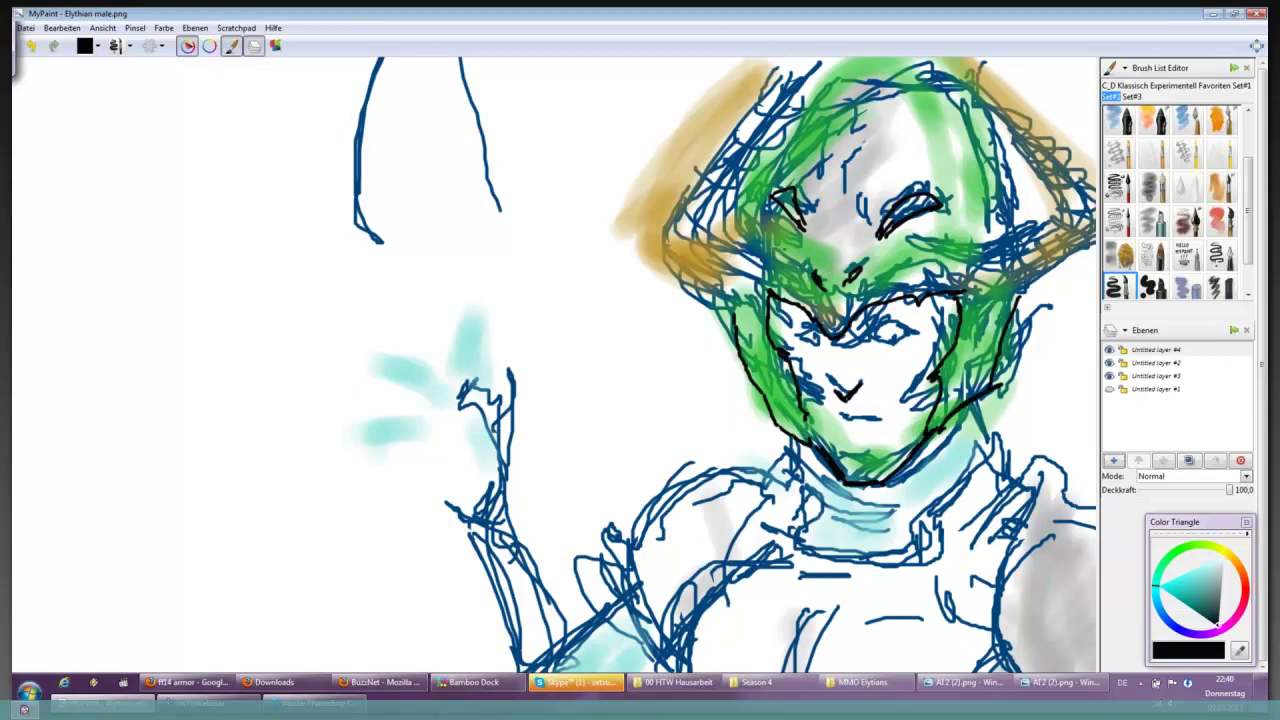
{"action": "mouse_move", "coordinate": [904, 129]}
{"action": "left_mouse_down"}
{"action": "mouse_move", "coordinate": [811, 187]}
{"action": "mouse_move", "coordinate": [784, 249]}
{"action": "left_mouse_up"}
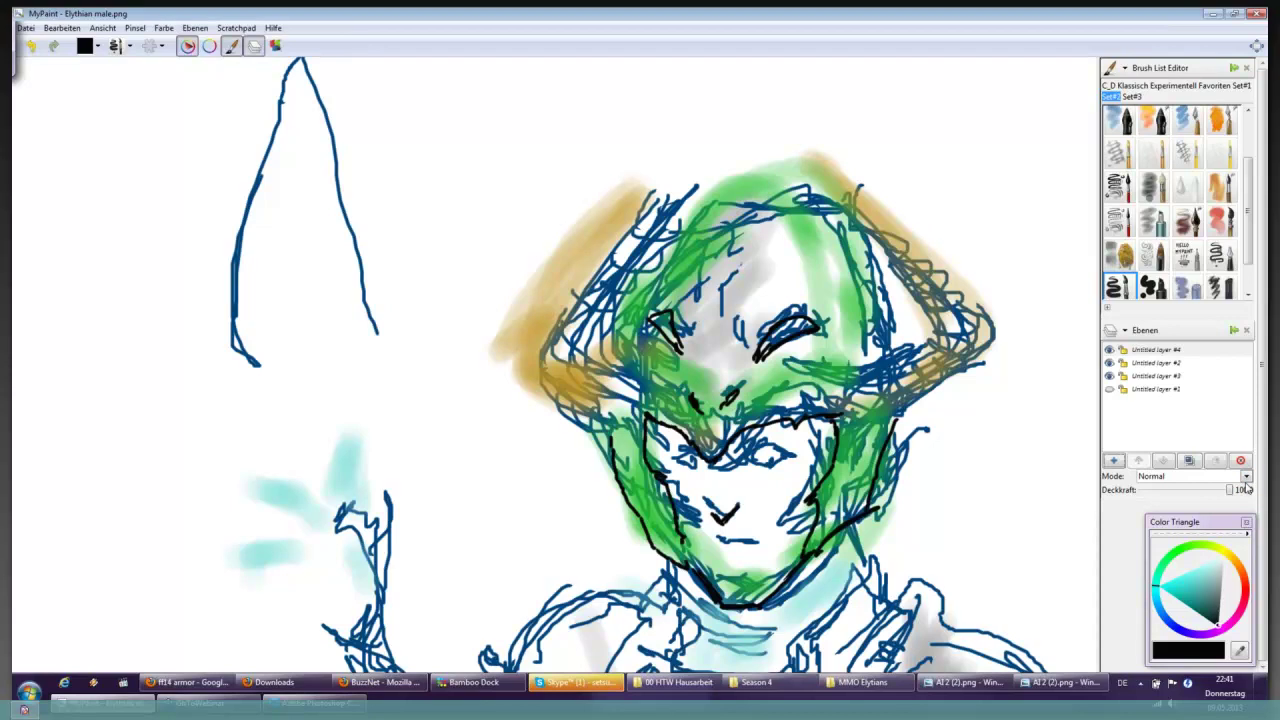
- Ink the helmet's left edge, top-left tip and top in black
{"action": "mouse_move", "coordinate": [662, 174]}
{"action": "left_mouse_down"}
{"action": "mouse_move", "coordinate": [542, 340]}
{"action": "mouse_move", "coordinate": [600, 418]}
{"action": "mouse_move", "coordinate": [668, 170]}
{"action": "mouse_move", "coordinate": [662, 190]}
{"action": "left_mouse_up"}
{"action": "mouse_move", "coordinate": [710, 156]}
{"action": "left_mouse_down"}
{"action": "mouse_move", "coordinate": [596, 300]}
{"action": "mouse_move", "coordinate": [578, 368]}
{"action": "mouse_move", "coordinate": [644, 388]}
{"action": "mouse_move", "coordinate": [614, 364]}
{"action": "mouse_move", "coordinate": [594, 430]}
{"action": "left_mouse_up"}
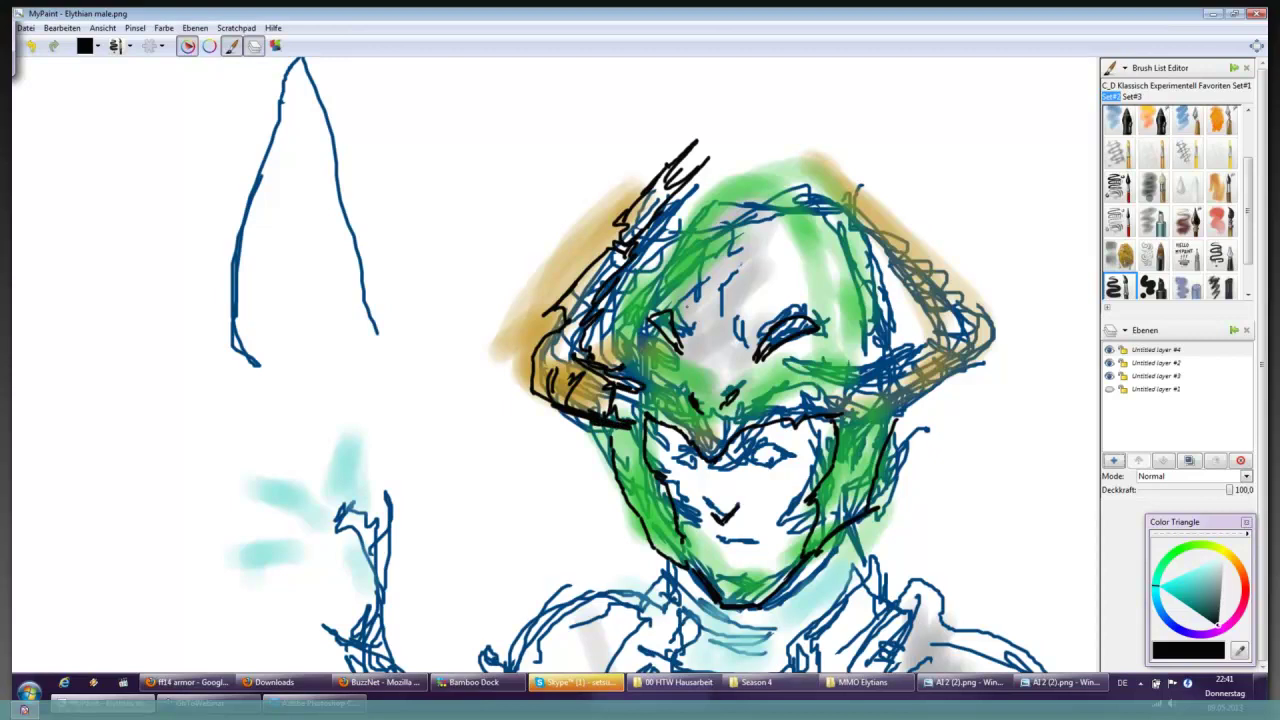
{"action": "left_click_drag", "start_coordinate": [614, 358], "coordinate": [596, 366]}
{"action": "mouse_move", "coordinate": [718, 188]}
{"action": "left_mouse_down"}
{"action": "mouse_move", "coordinate": [623, 300]}
{"action": "mouse_move", "coordinate": [598, 362]}
{"action": "mouse_move", "coordinate": [758, 150]}
{"action": "left_mouse_up"}
{"action": "mouse_move", "coordinate": [754, 154]}
{"action": "left_mouse_down"}
{"action": "mouse_move", "coordinate": [776, 146]}
{"action": "mouse_move", "coordinate": [738, 228]}
{"action": "left_mouse_up"}
{"action": "mouse_move", "coordinate": [796, 132]}
{"action": "left_mouse_down"}
{"action": "mouse_move", "coordinate": [780, 174]}
{"action": "mouse_move", "coordinate": [836, 226]}
{"action": "mouse_move", "coordinate": [858, 274]}
{"action": "left_mouse_up"}
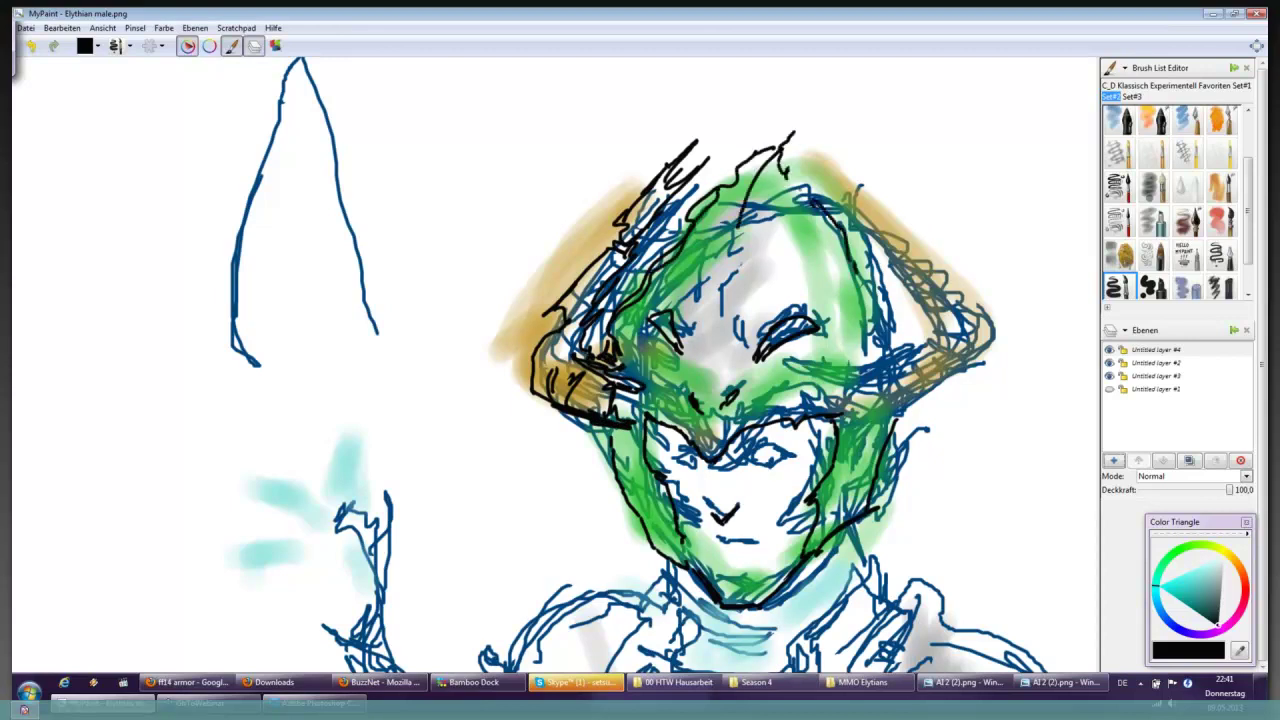
{"action": "left_click_drag", "start_coordinate": [774, 150], "coordinate": [798, 172]}
{"action": "mouse_move", "coordinate": [784, 174]}
{"action": "left_mouse_down"}
{"action": "mouse_move", "coordinate": [772, 184]}
{"action": "mouse_move", "coordinate": [762, 156]}
{"action": "left_mouse_up"}
{"action": "left_click_drag", "start_coordinate": [762, 158], "coordinate": [756, 180]}
- Ink the right horn's edge and hatch the helmet's upper-right edge
{"action": "left_click_drag", "start_coordinate": [890, 350], "coordinate": [876, 394]}
{"action": "mouse_move", "coordinate": [870, 360]}
{"action": "left_mouse_down"}
{"action": "mouse_move", "coordinate": [866, 404]}
{"action": "mouse_move", "coordinate": [882, 414]}
{"action": "left_mouse_up"}
{"action": "left_click_drag", "start_coordinate": [918, 362], "coordinate": [888, 382]}
{"action": "mouse_move", "coordinate": [938, 332]}
{"action": "left_mouse_down"}
{"action": "mouse_move", "coordinate": [908, 360]}
{"action": "mouse_move", "coordinate": [948, 326]}
{"action": "left_mouse_up"}
{"action": "left_click_drag", "start_coordinate": [850, 178], "coordinate": [868, 206]}
{"action": "left_click_drag", "start_coordinate": [816, 150], "coordinate": [902, 250]}
{"action": "left_click_drag", "start_coordinate": [846, 208], "coordinate": [894, 254]}
{"action": "left_click_drag", "start_coordinate": [892, 252], "coordinate": [940, 330]}
- Hatch down the right horn, along its lower edge, and across the helmet's right side
{"action": "left_click_drag", "start_coordinate": [884, 224], "coordinate": [958, 286]}
{"action": "mouse_move", "coordinate": [954, 284]}
{"action": "left_mouse_down"}
{"action": "mouse_move", "coordinate": [986, 314]}
{"action": "mouse_move", "coordinate": [986, 338]}
{"action": "left_mouse_up"}
{"action": "mouse_move", "coordinate": [878, 400]}
{"action": "left_mouse_down"}
{"action": "mouse_move", "coordinate": [910, 416]}
{"action": "mouse_move", "coordinate": [994, 336]}
{"action": "left_mouse_up"}
{"action": "mouse_move", "coordinate": [942, 314]}
{"action": "left_mouse_down"}
{"action": "mouse_move", "coordinate": [890, 358]}
{"action": "mouse_move", "coordinate": [904, 378]}
{"action": "left_mouse_up"}
{"action": "mouse_move", "coordinate": [984, 312]}
{"action": "left_mouse_down"}
{"action": "mouse_move", "coordinate": [924, 350]}
{"action": "mouse_move", "coordinate": [966, 352]}
{"action": "mouse_move", "coordinate": [942, 362]}
{"action": "left_mouse_up"}
{"action": "mouse_move", "coordinate": [860, 244]}
{"action": "left_mouse_down"}
{"action": "mouse_move", "coordinate": [850, 266]}
{"action": "mouse_move", "coordinate": [904, 332]}
{"action": "left_mouse_up"}
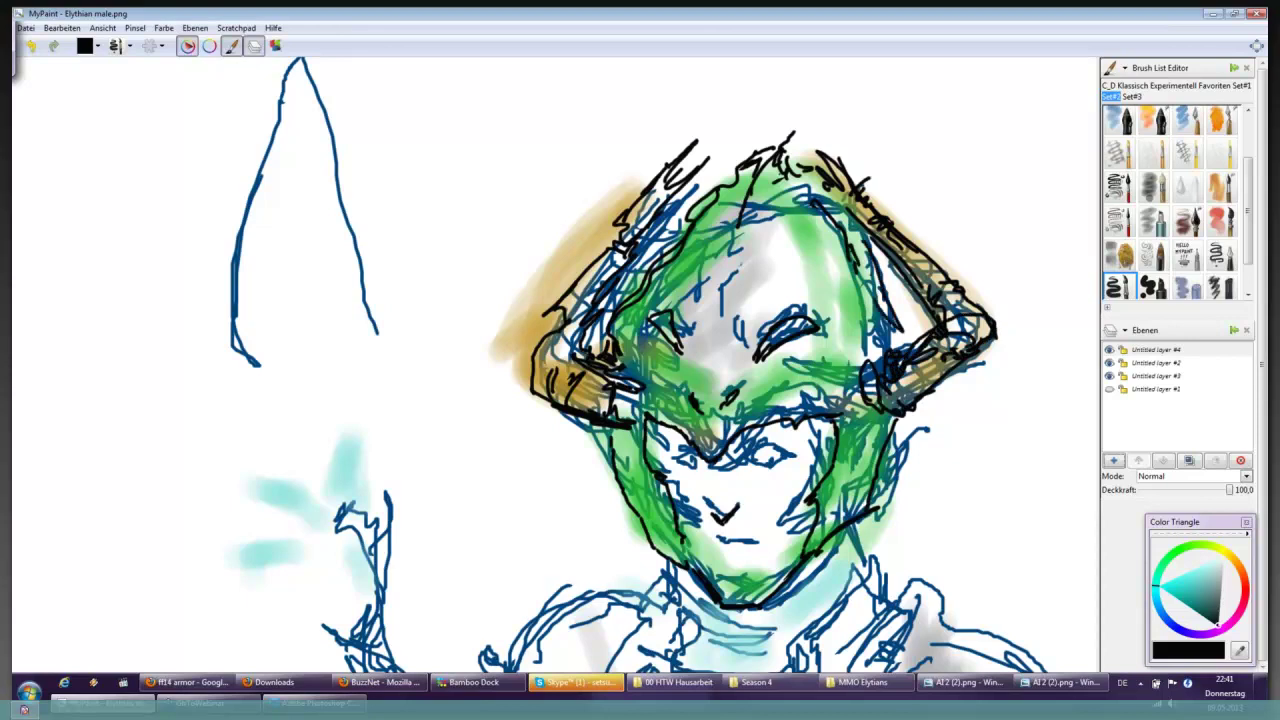
{"action": "mouse_move", "coordinate": [870, 276]}
{"action": "left_mouse_down"}
{"action": "mouse_move", "coordinate": [894, 348]}
{"action": "mouse_move", "coordinate": [884, 300]}
{"action": "mouse_move", "coordinate": [890, 320]}
{"action": "left_mouse_up"}
{"action": "left_click_drag", "start_coordinate": [892, 336], "coordinate": [896, 350]}
{"action": "mouse_move", "coordinate": [740, 414]}
{"action": "left_mouse_down"}
{"action": "mouse_move", "coordinate": [760, 430]}
{"action": "mouse_move", "coordinate": [806, 408]}
{"action": "left_mouse_up"}
- Refine the brow, left eye, lips, right jaw, chin and neck lines in black ink
{"action": "mouse_move", "coordinate": [744, 466]}
{"action": "left_mouse_down"}
{"action": "mouse_move", "coordinate": [760, 450]}
{"action": "mouse_move", "coordinate": [790, 448]}
{"action": "mouse_move", "coordinate": [794, 462]}
{"action": "mouse_move", "coordinate": [763, 453]}
{"action": "left_mouse_up"}
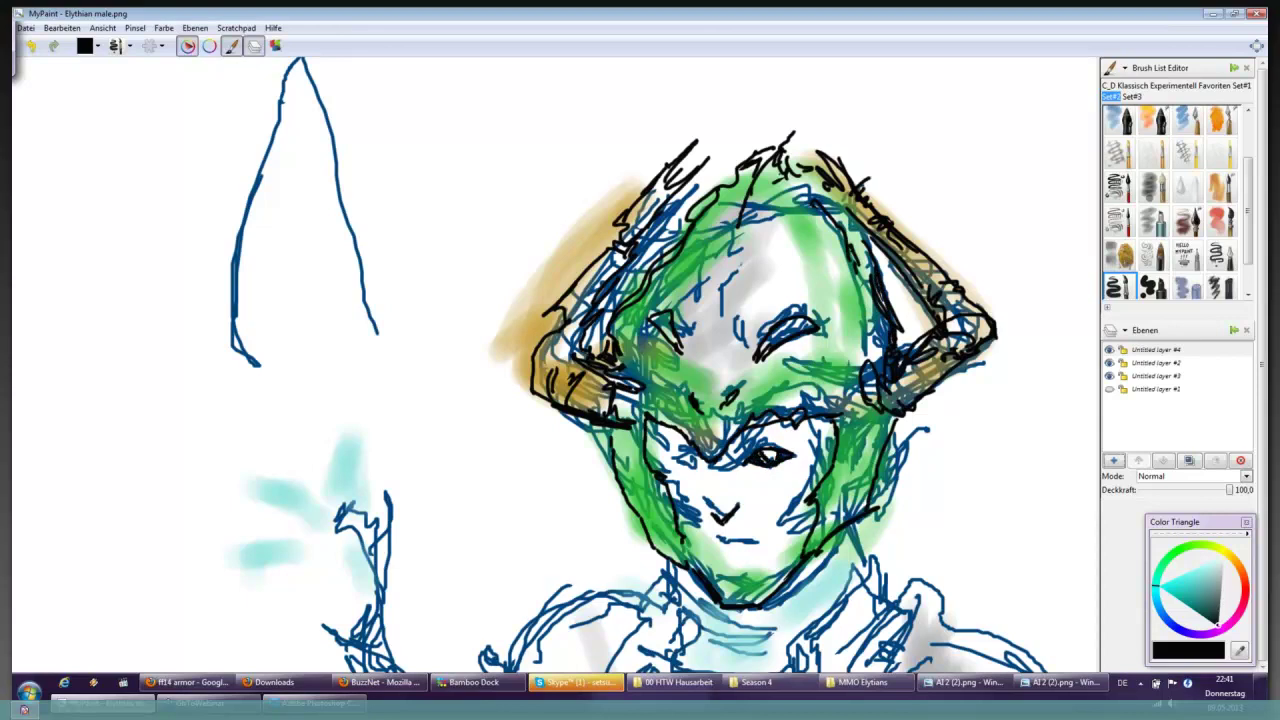
{"action": "left_click_drag", "start_coordinate": [666, 448], "coordinate": [708, 474]}
{"action": "mouse_move", "coordinate": [718, 540]}
{"action": "left_mouse_down"}
{"action": "mouse_move", "coordinate": [764, 544]}
{"action": "mouse_move", "coordinate": [720, 544]}
{"action": "left_mouse_up"}
{"action": "left_click_drag", "start_coordinate": [720, 558], "coordinate": [746, 560]}
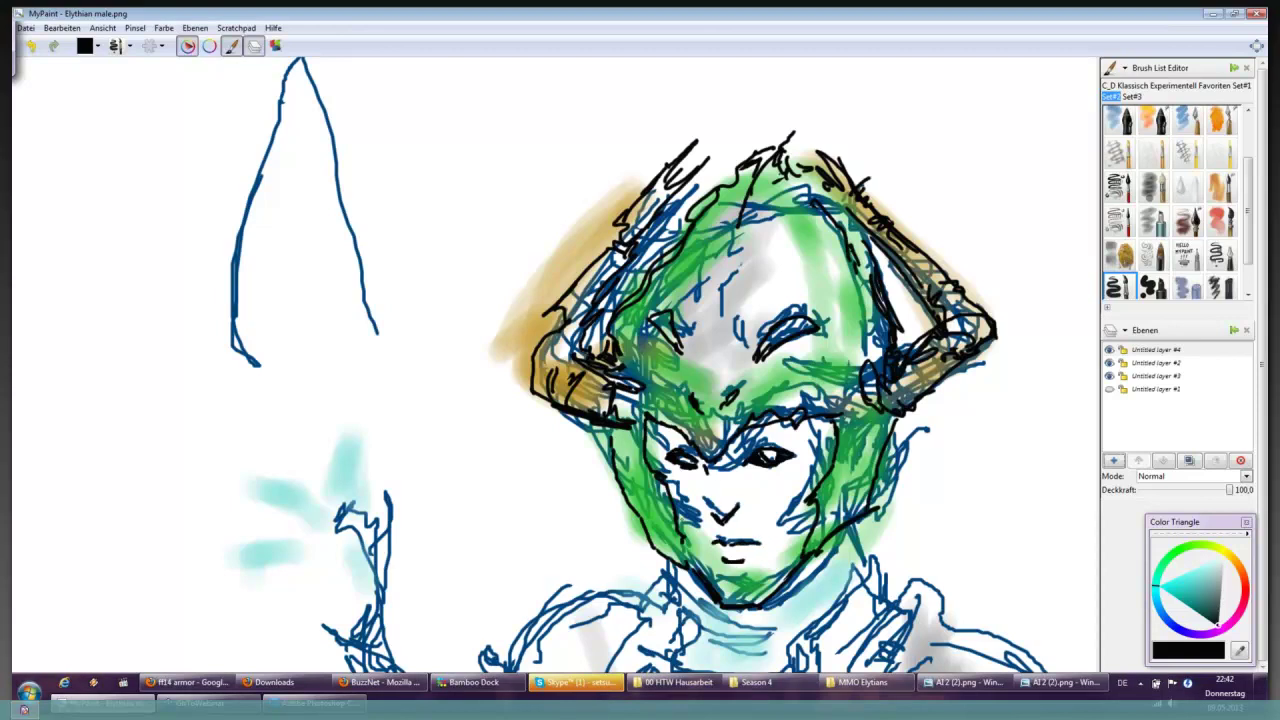
{"action": "mouse_move", "coordinate": [684, 532]}
{"action": "left_mouse_down"}
{"action": "mouse_move", "coordinate": [686, 596]}
{"action": "mouse_move", "coordinate": [768, 630]}
{"action": "mouse_move", "coordinate": [834, 566]}
{"action": "mouse_move", "coordinate": [770, 616]}
{"action": "left_mouse_up"}
{"action": "mouse_move", "coordinate": [840, 546]}
{"action": "left_mouse_down"}
{"action": "mouse_move", "coordinate": [858, 528]}
{"action": "mouse_move", "coordinate": [834, 600]}
{"action": "mouse_move", "coordinate": [798, 640]}
{"action": "left_mouse_up"}
{"action": "left_click_drag", "start_coordinate": [662, 594], "coordinate": [746, 656]}
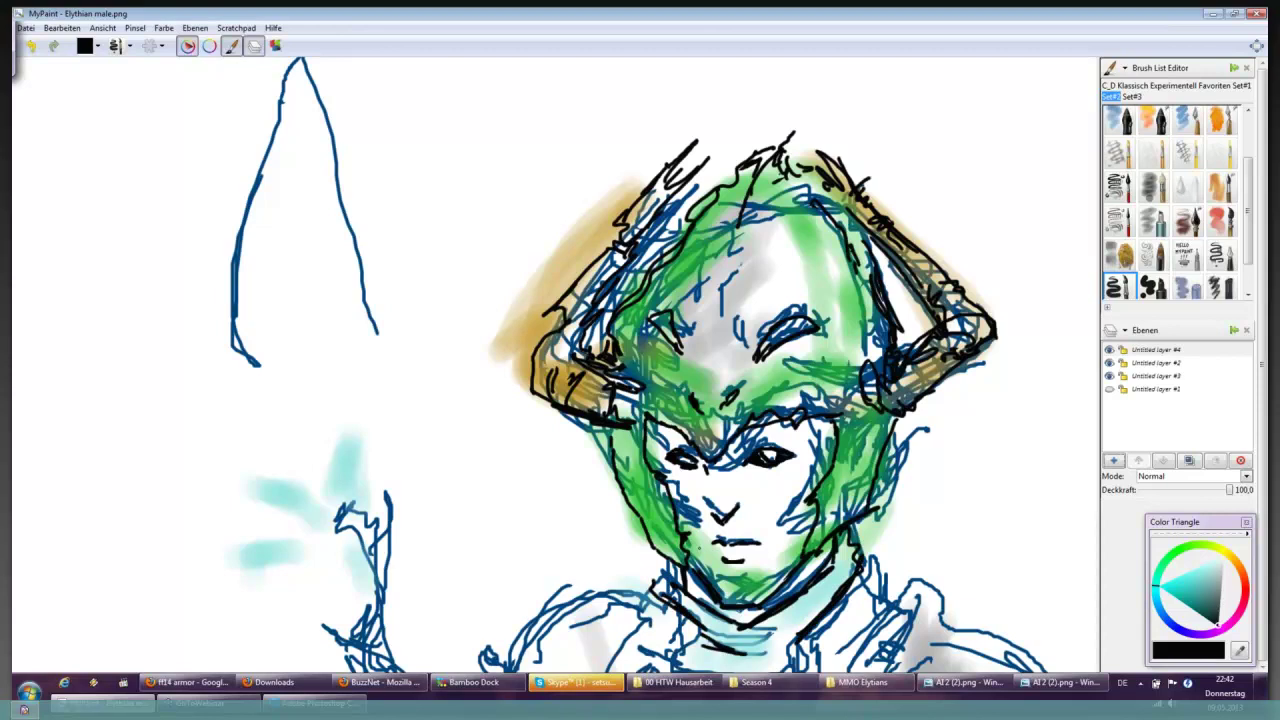
{"action": "scroll", "coordinate": [650, 366], "scroll_direction": "down", "scroll_amount": 3}
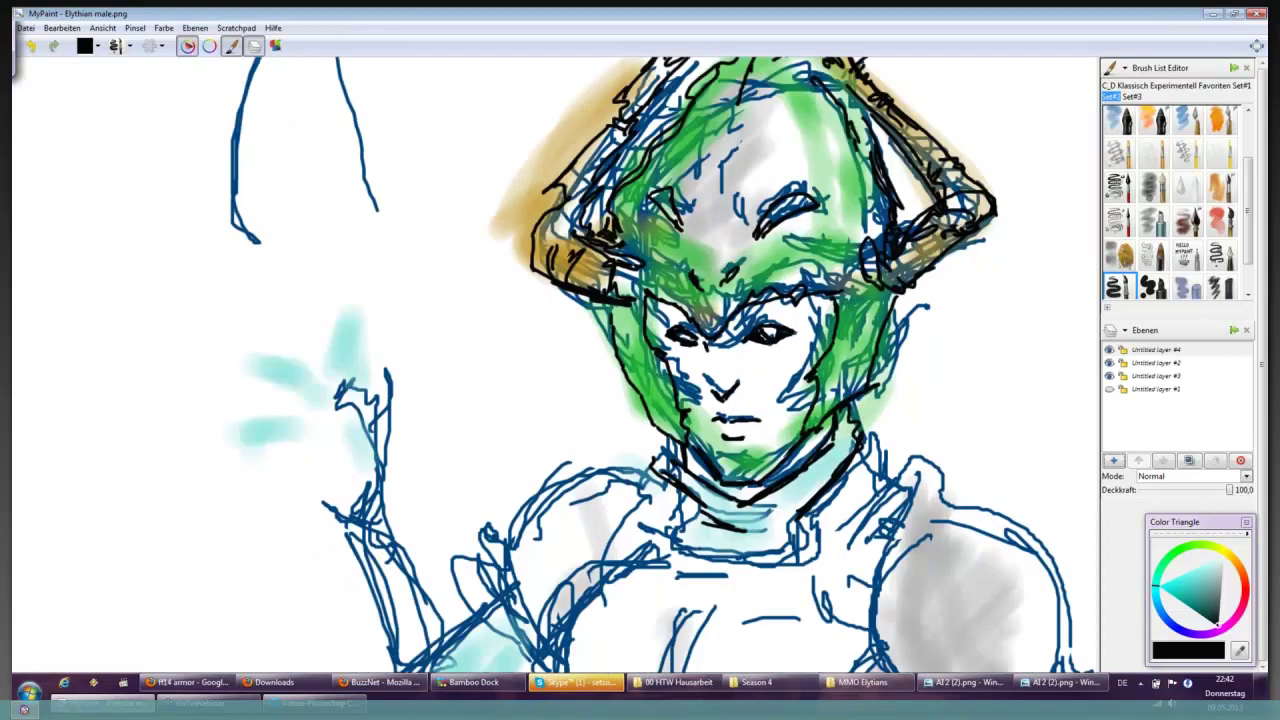
{"action": "scroll", "coordinate": [699, 547], "scroll_direction": "down", "scroll_amount": 3}
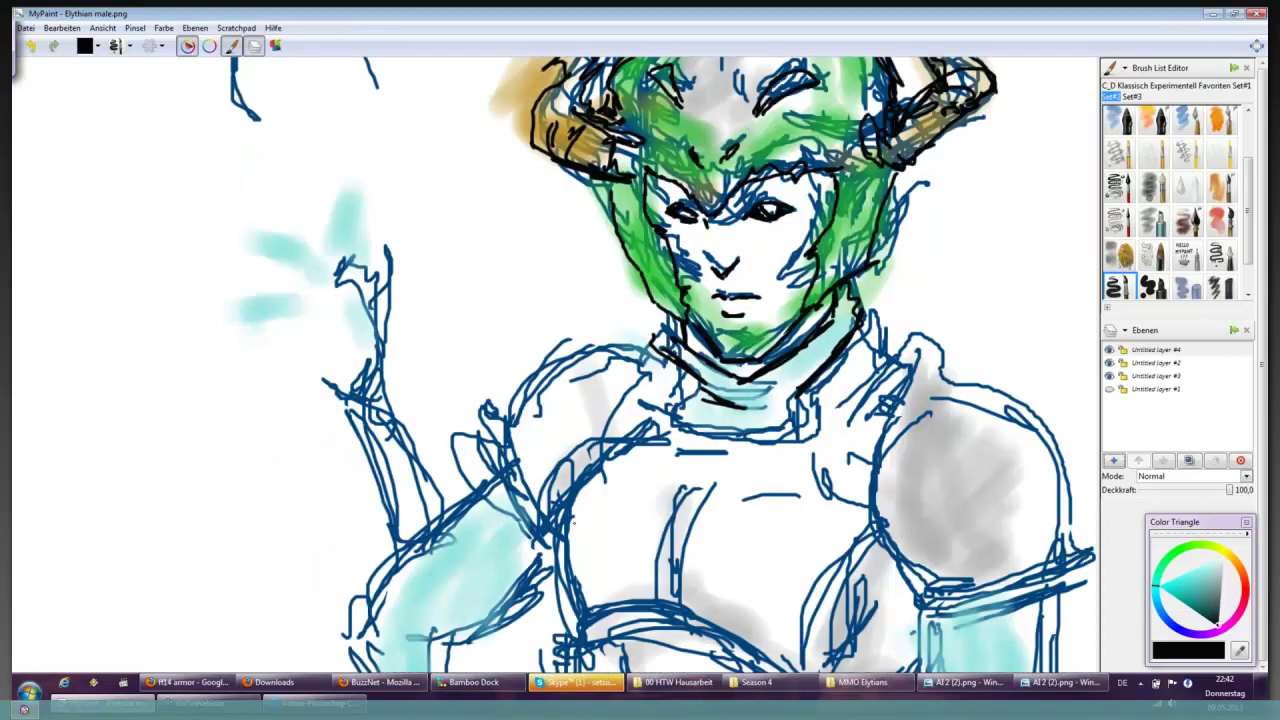
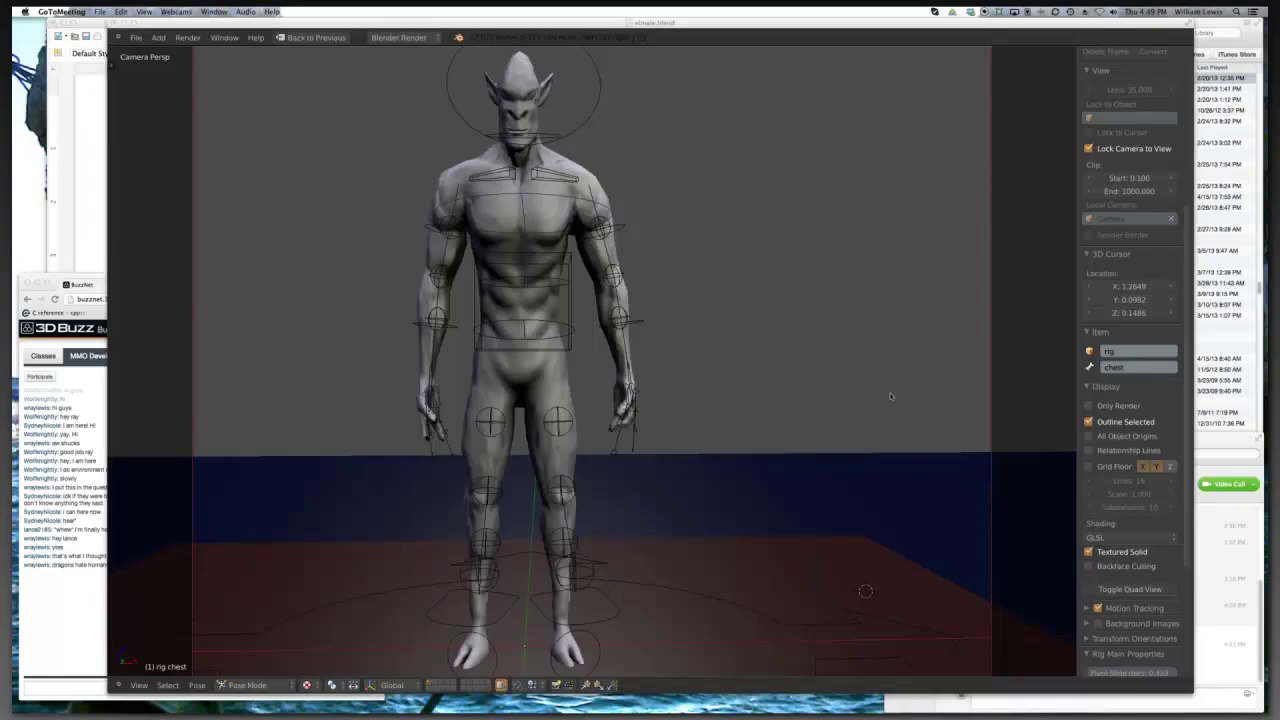
- Focus Blender, nudge its window right, and orbit to an angled view of the alien
{"action": "left_click", "coordinate": [889, 394]}
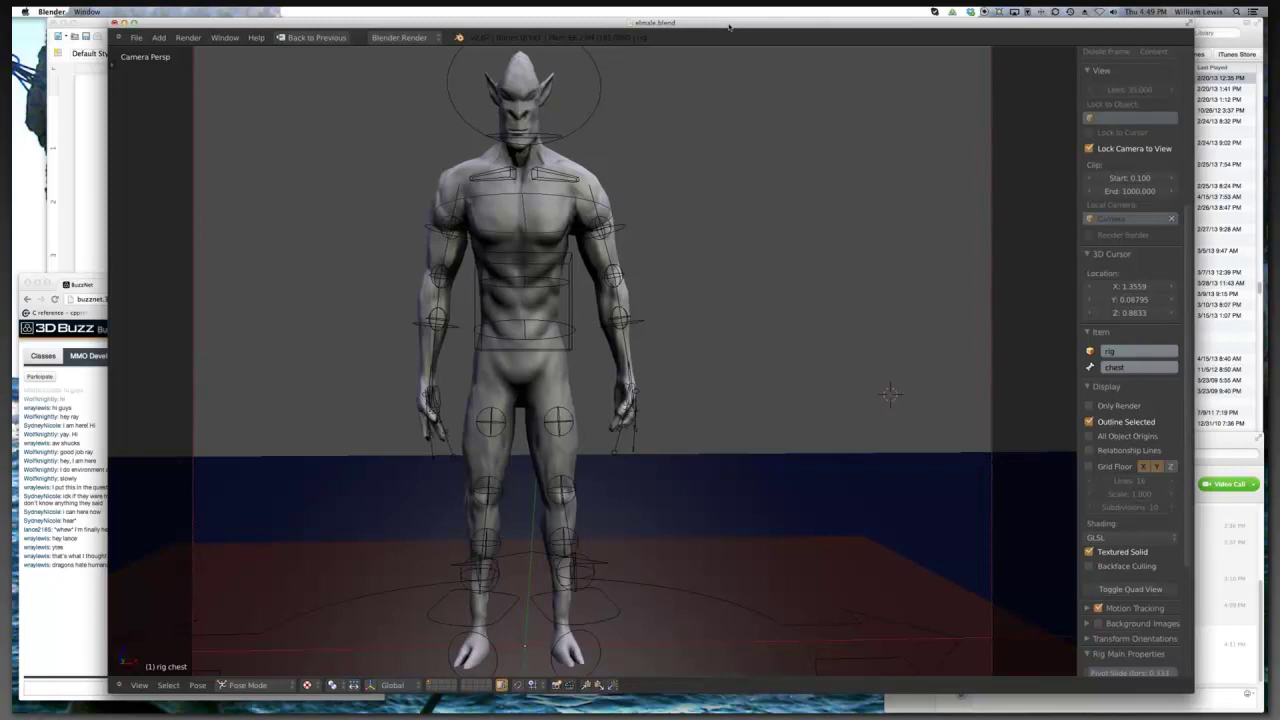
{"action": "left_click_drag", "start_coordinate": [702, 22], "coordinate": [732, 22]}
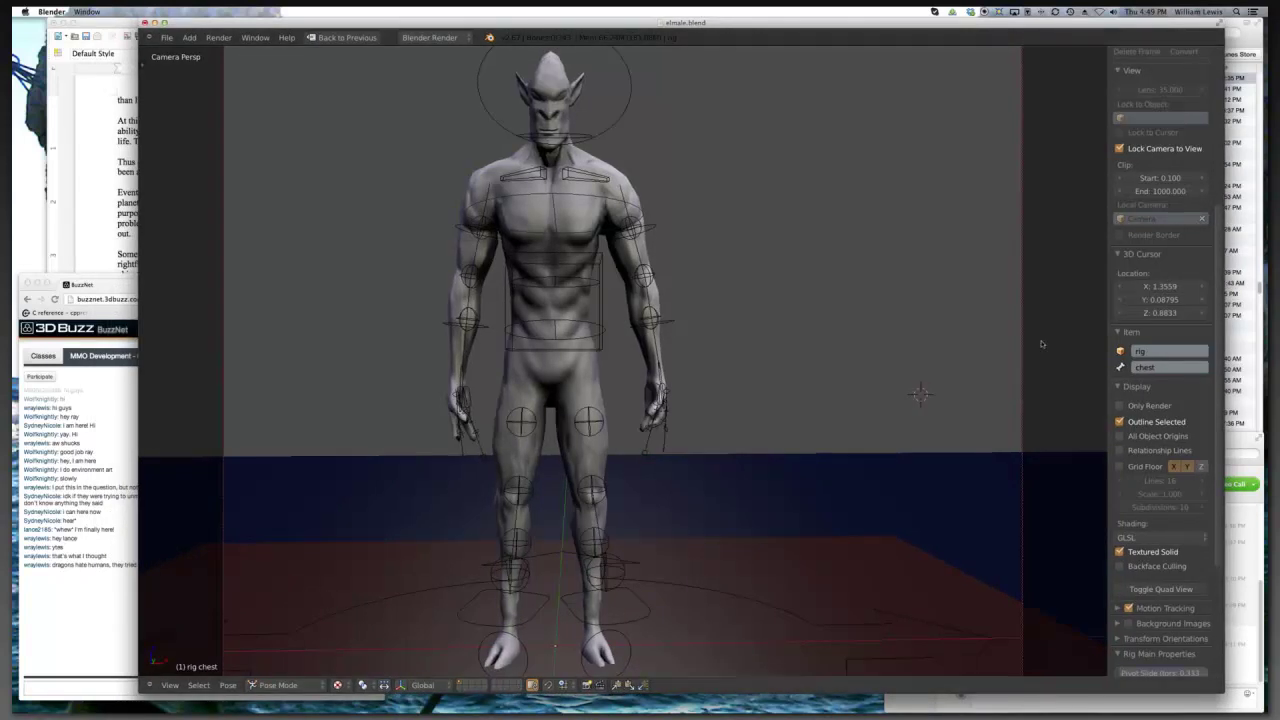
{"action": "left_click_drag", "start_coordinate": [893, 354], "coordinate": [866, 354]}
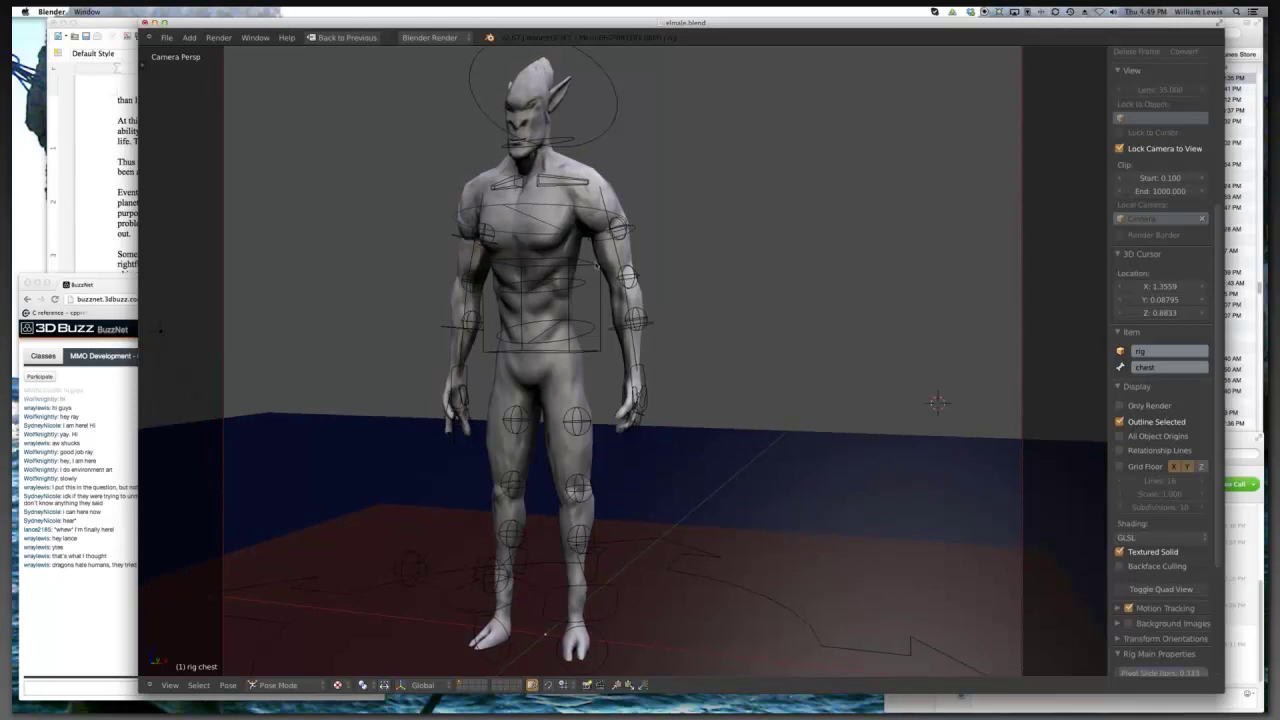
{"action": "right_click", "coordinate": [597, 265]}
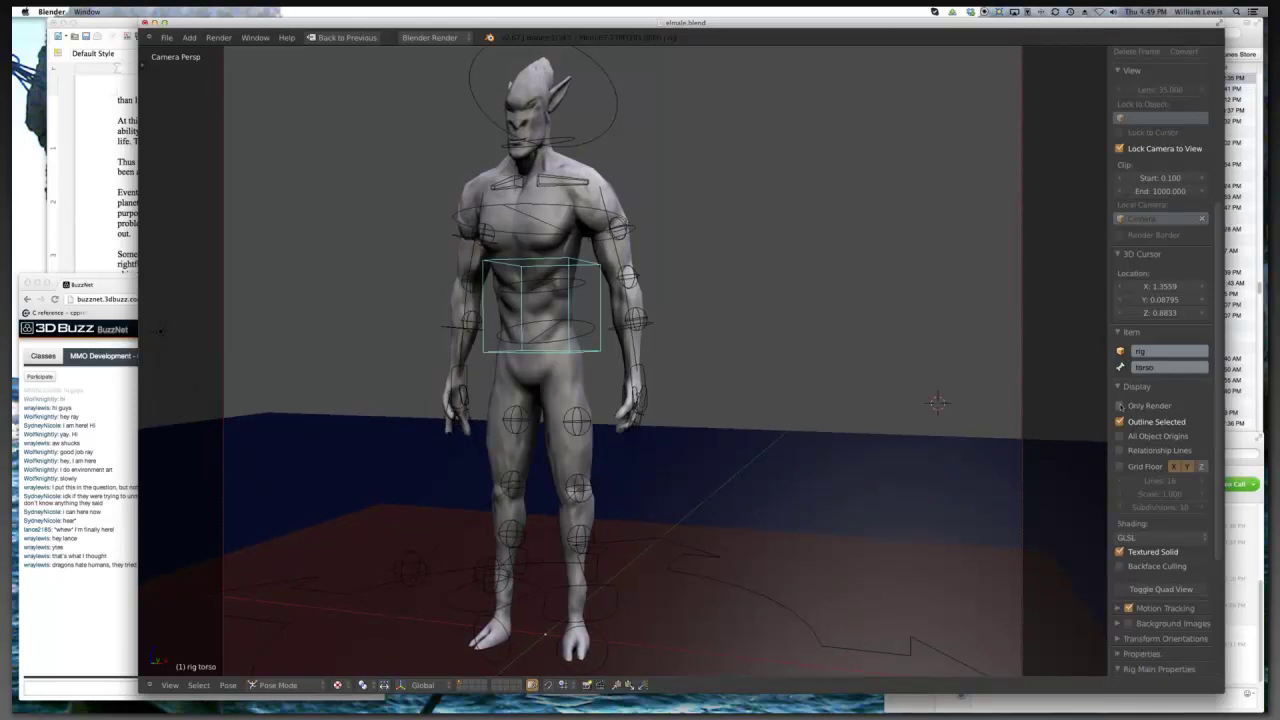
{"action": "key", "text": "alt+shift+z"}
{"action": "key", "text": "g"}
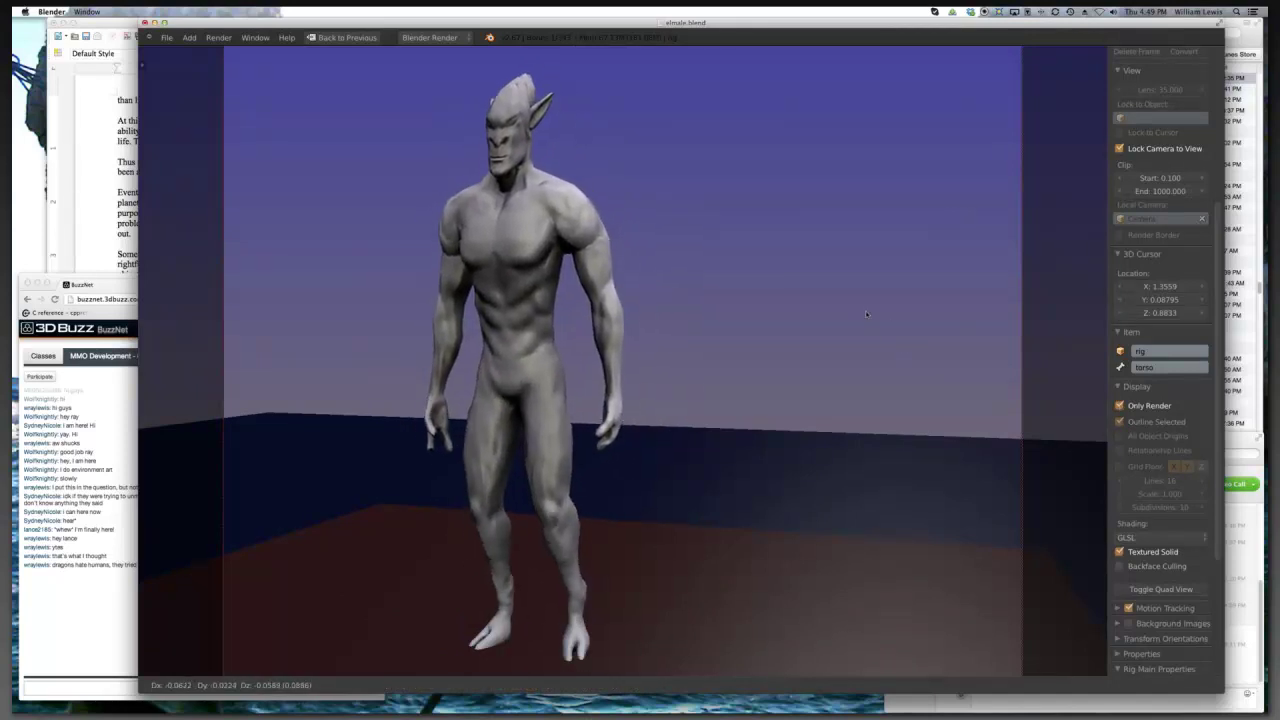
{"action": "right_click", "coordinate": [872, 350]}
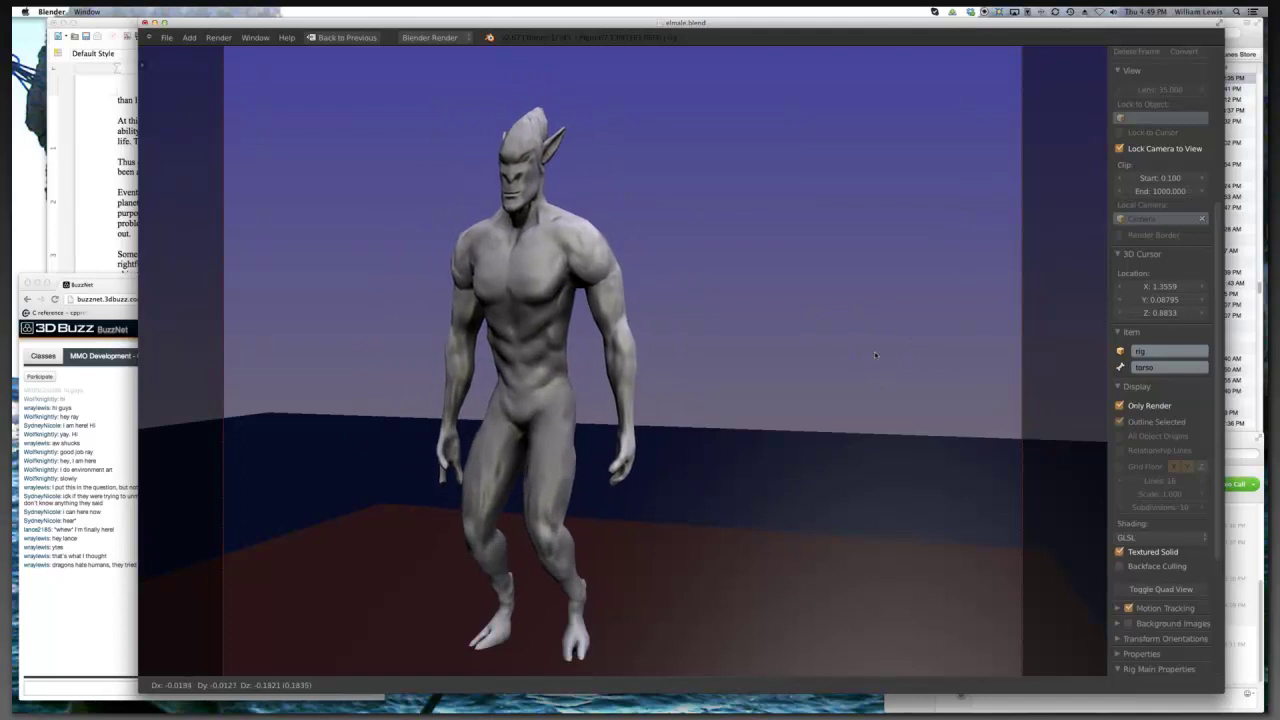
{"action": "left_click", "coordinate": [1119, 405]}
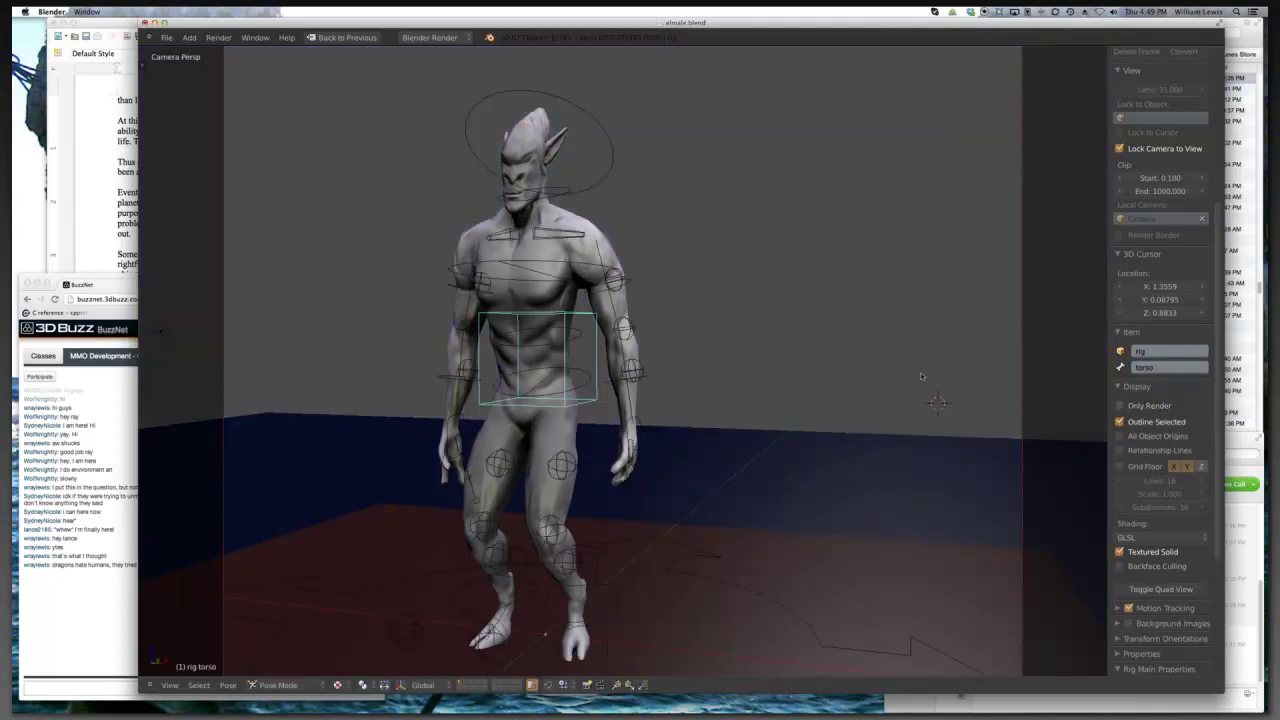
- Rotate the alien's head bone to a new angle
{"action": "left_click_drag", "start_coordinate": [922, 376], "coordinate": [779, 273]}
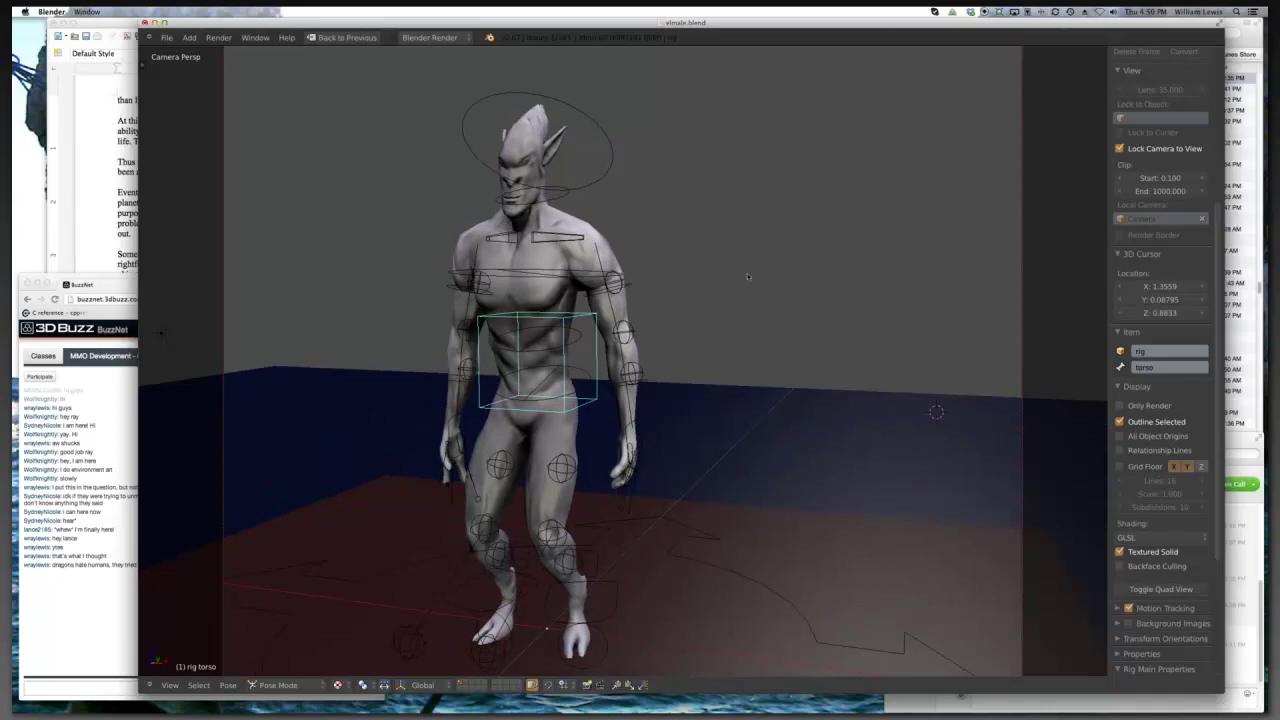
{"action": "right_click", "coordinate": [608, 180]}
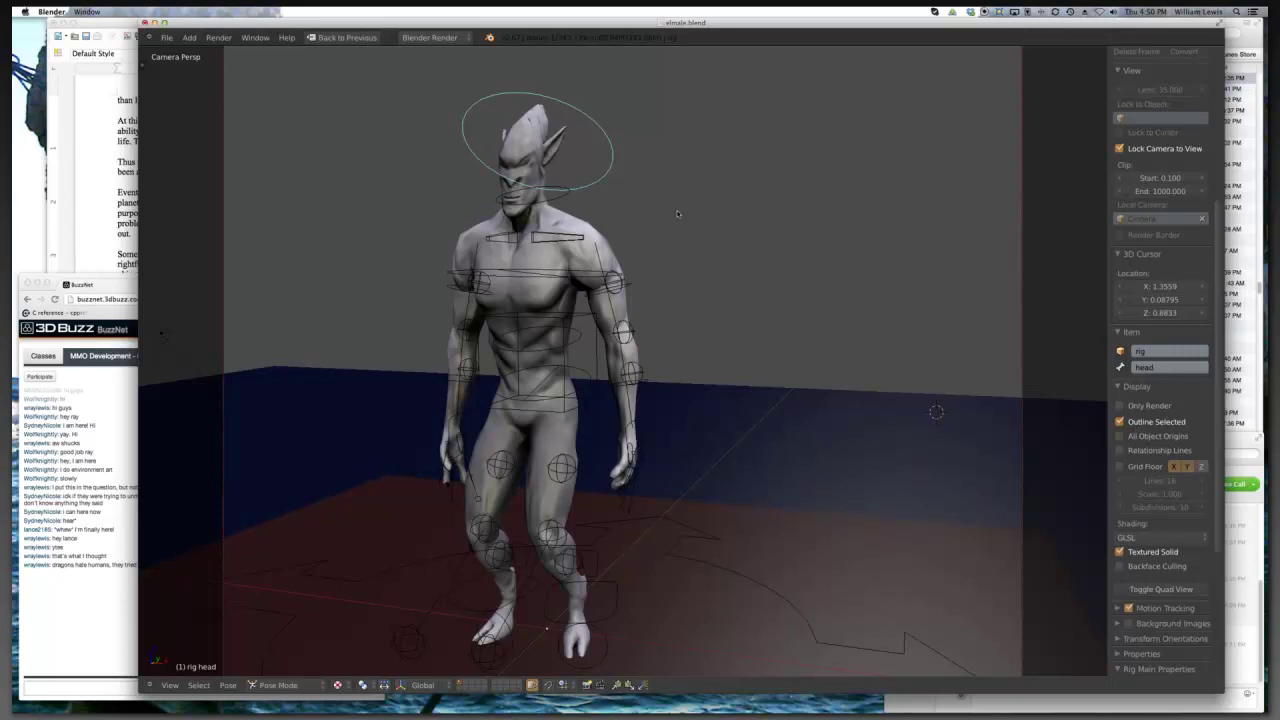
{"action": "key", "text": "r"}
{"action": "key", "text": "r"}
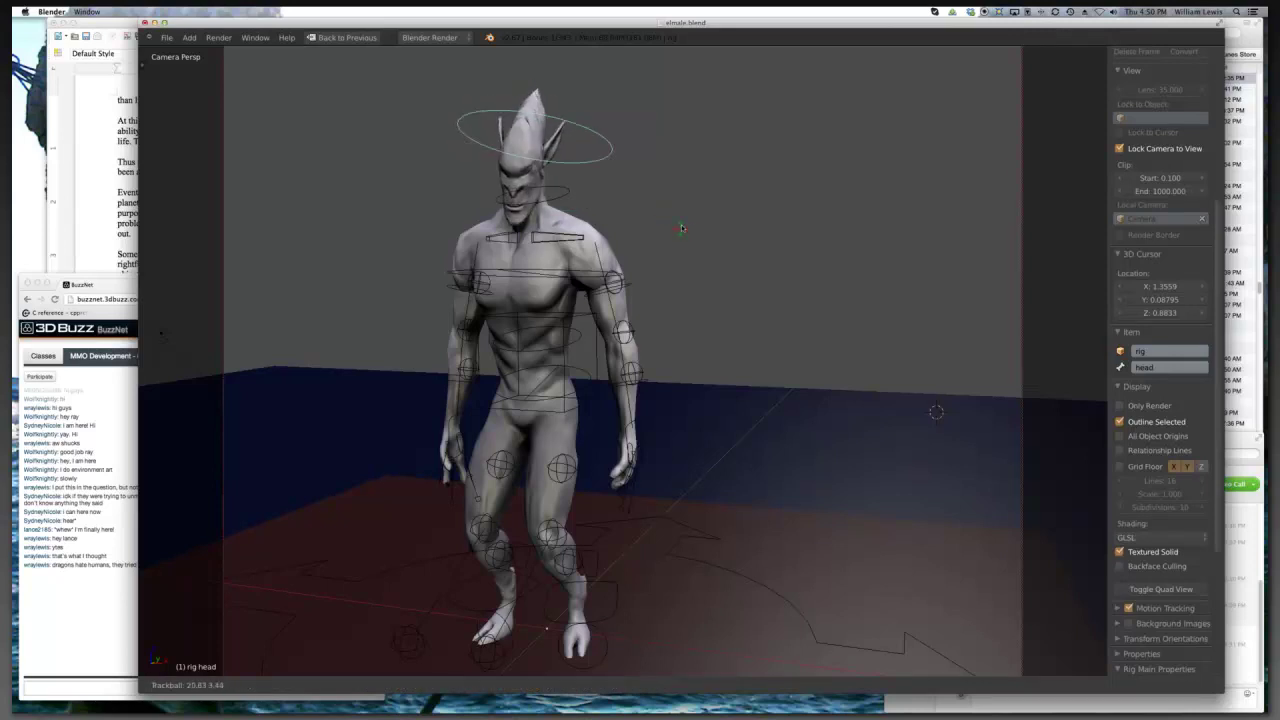
{"action": "left_click", "coordinate": [675, 216]}
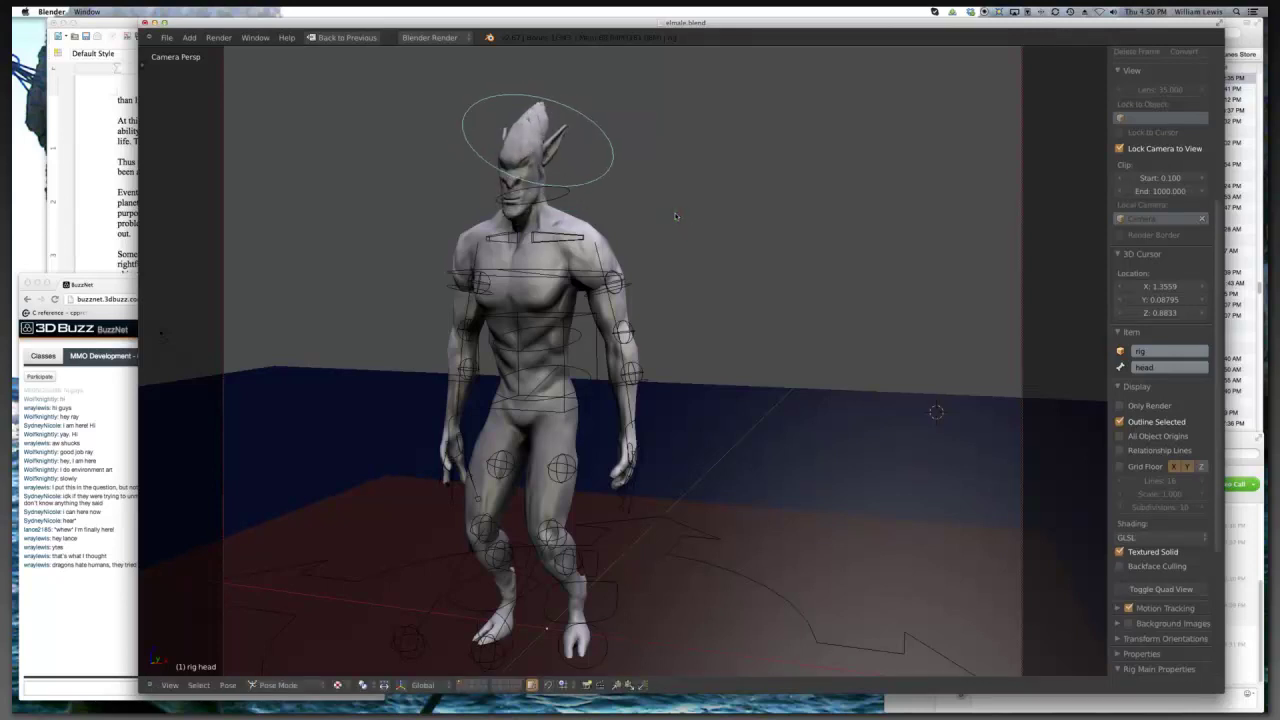
- Try an upper-arm rotation and undo it, then trackball-rotate the left hand (hand.fk.L)
{"action": "right_click", "coordinate": [628, 286]}
{"action": "key", "text": "r"}
{"action": "key", "text": "r"}
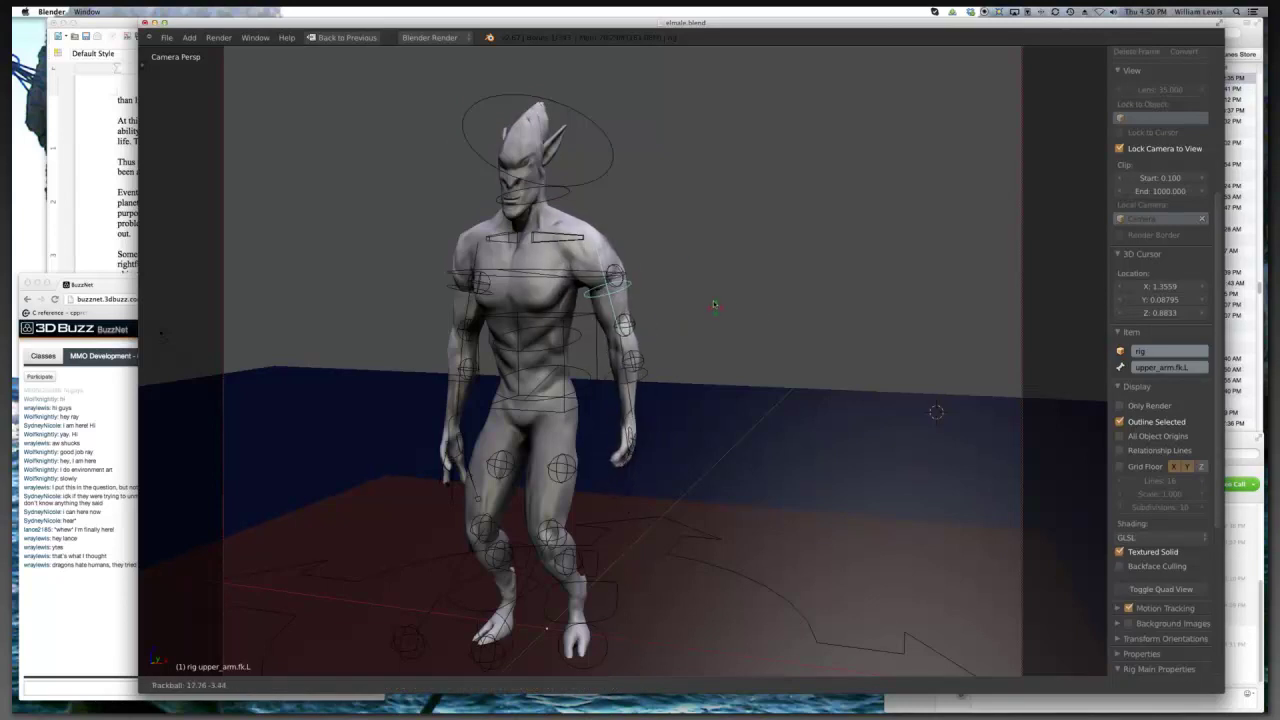
{"action": "left_click", "coordinate": [763, 317]}
{"action": "key", "text": "ctrl+z"}
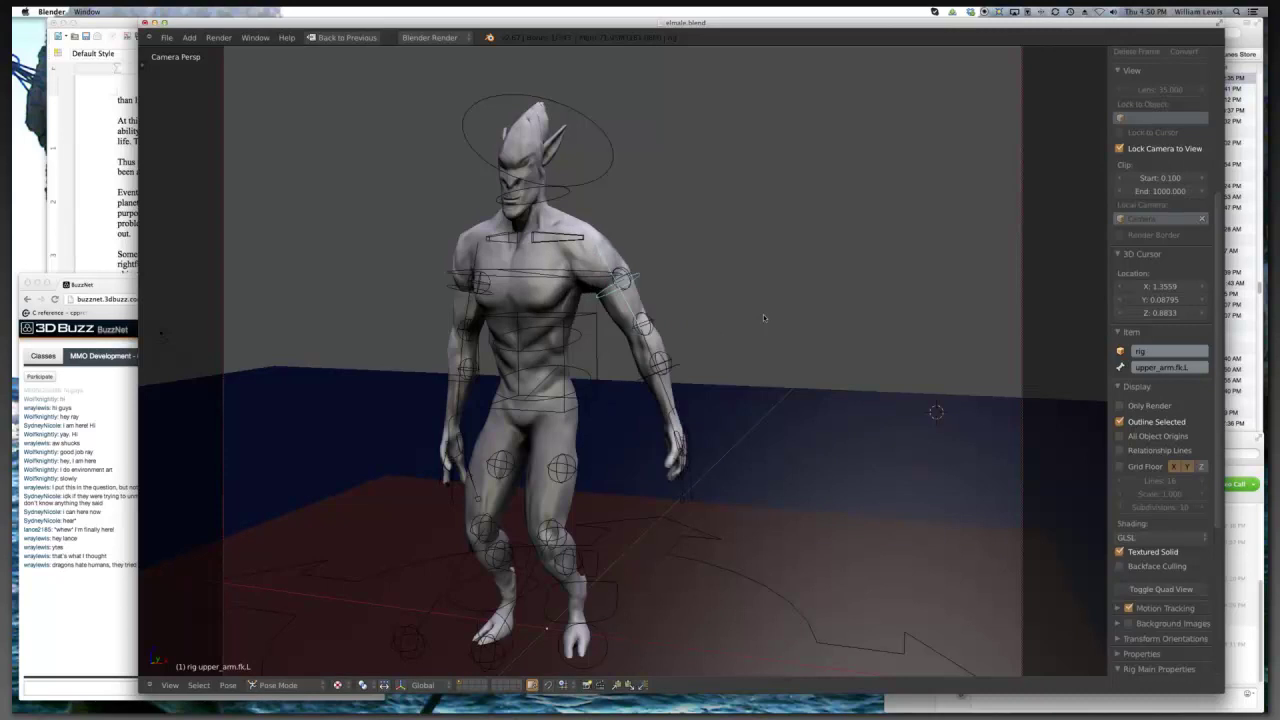
{"action": "right_click", "coordinate": [684, 433]}
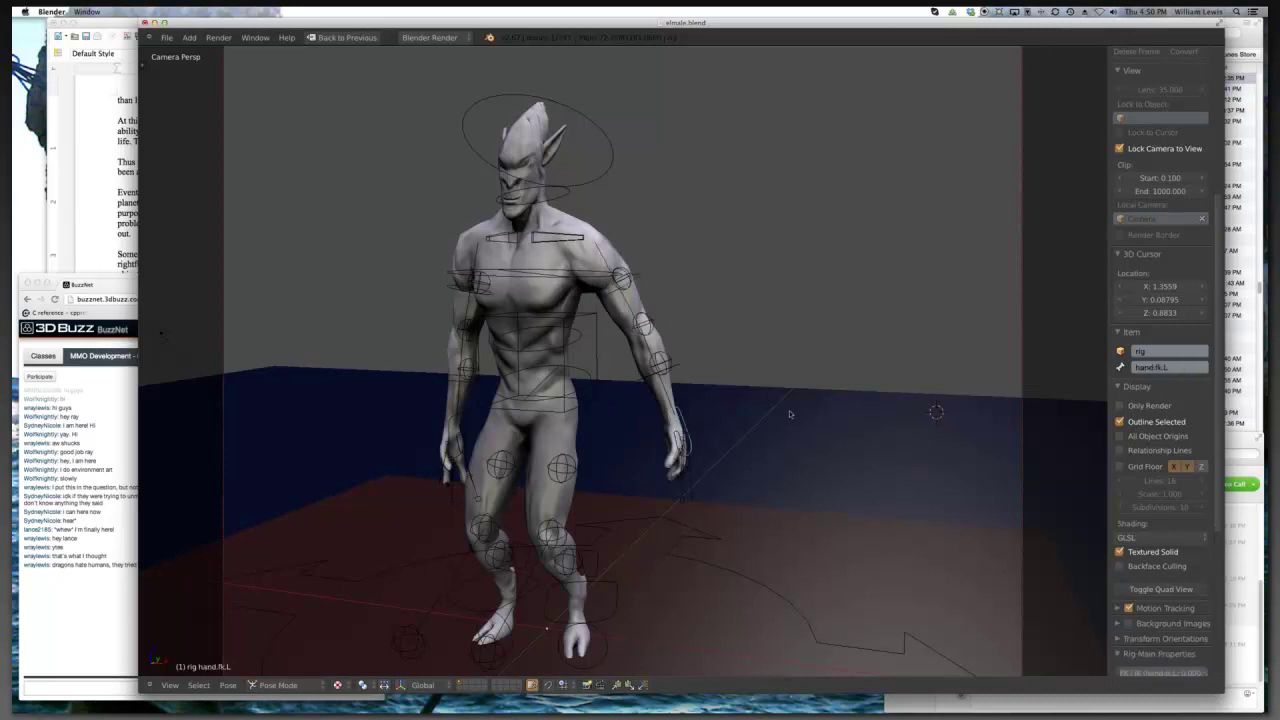
{"action": "key", "text": "r"}
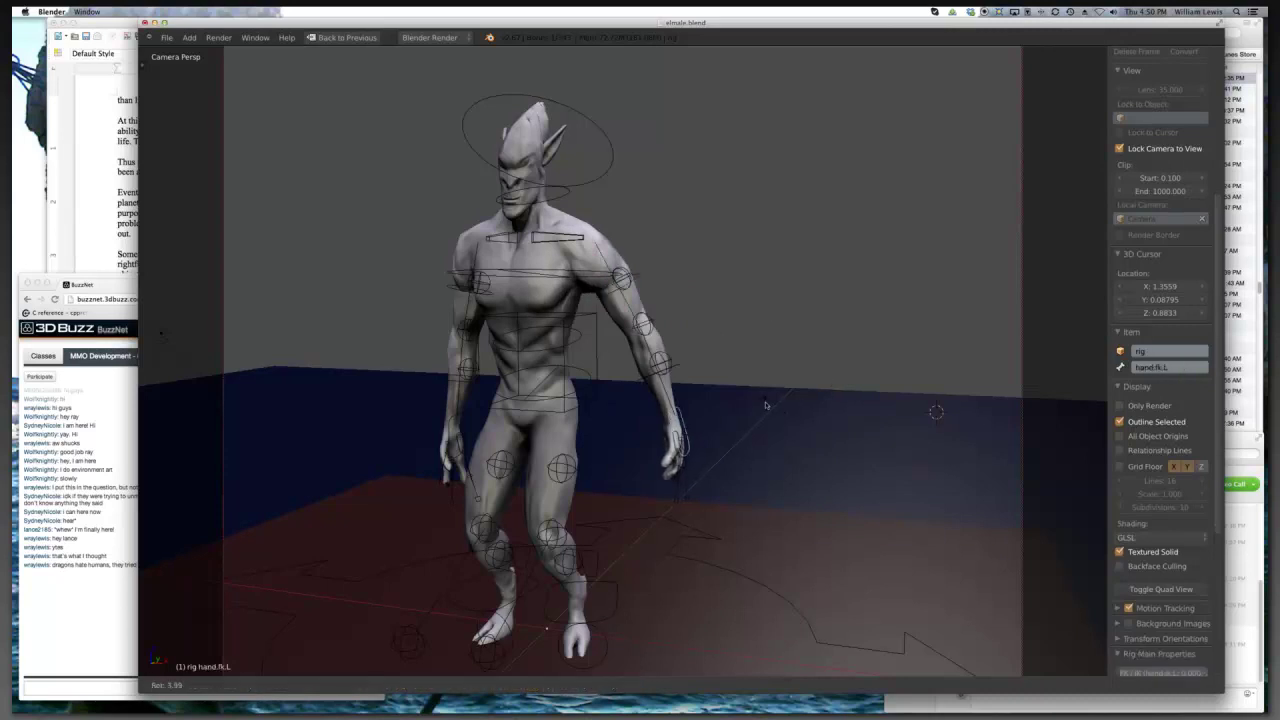
{"action": "key", "text": "r"}
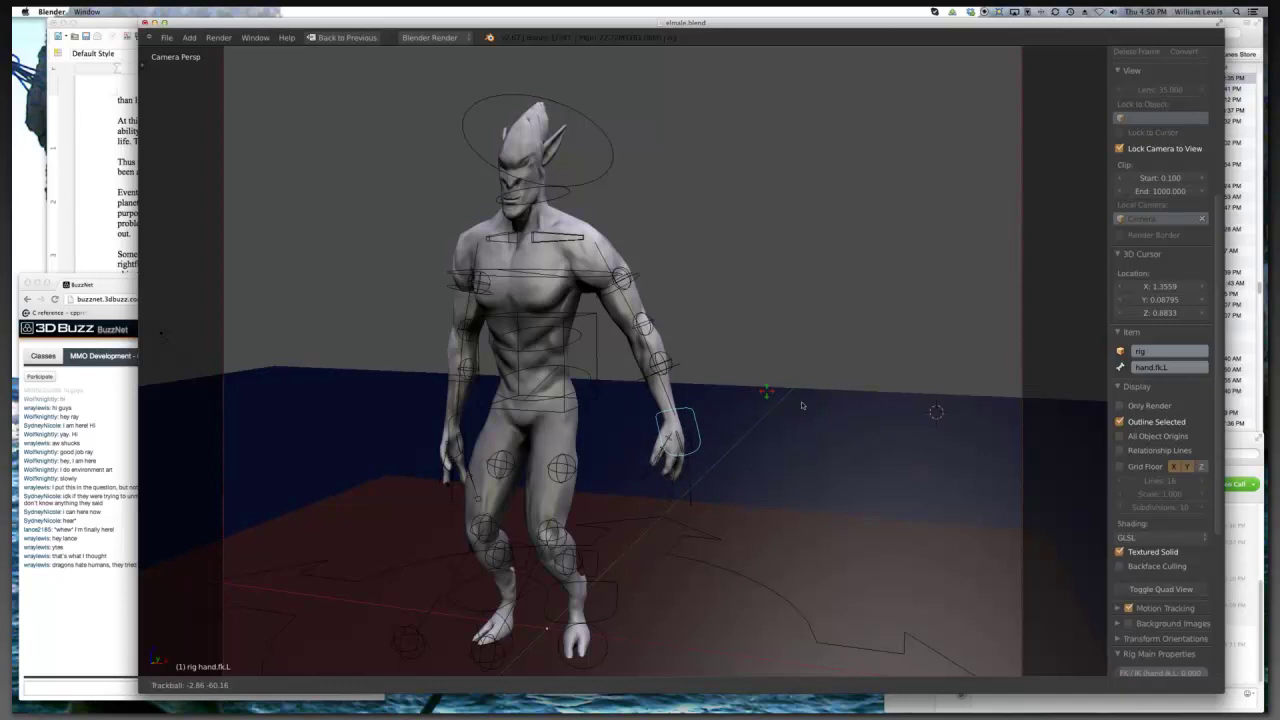
{"action": "left_click", "coordinate": [831, 417]}
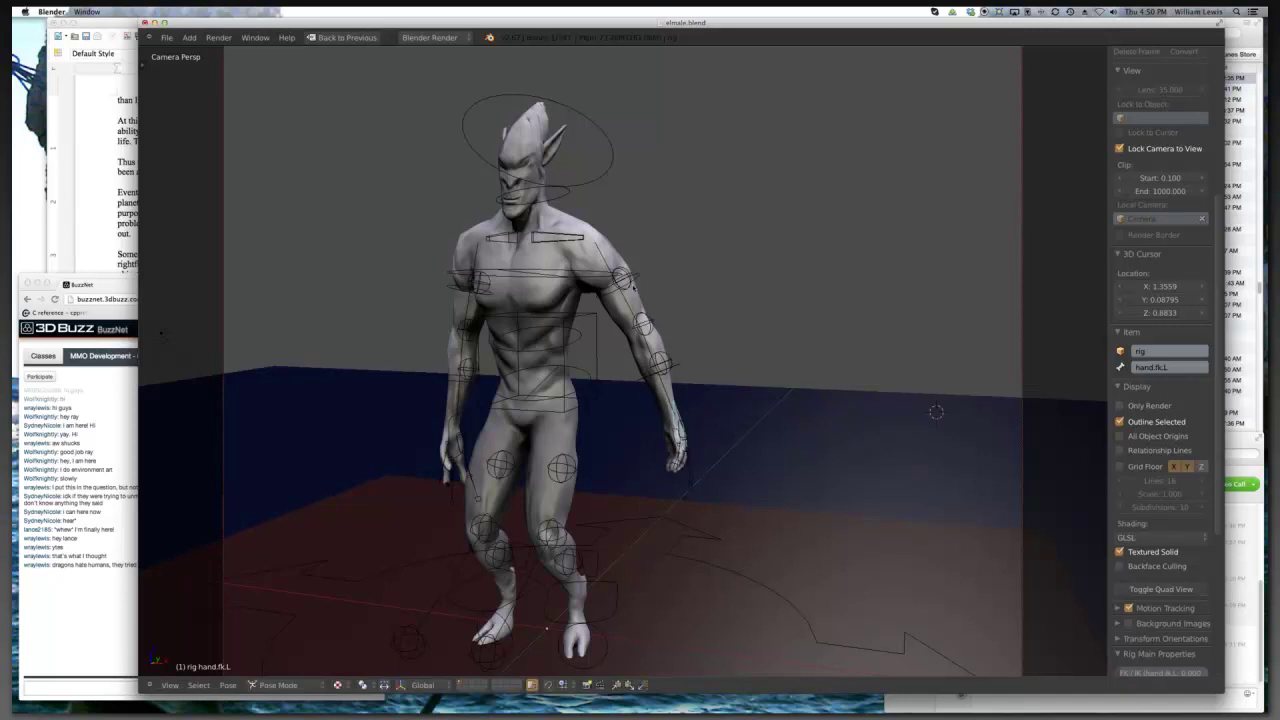
- Rotate the left upper arm (upper_arm.fk.L) down toward the body and select the torso
{"action": "right_click", "coordinate": [628, 284]}
{"action": "key", "text": "r"}
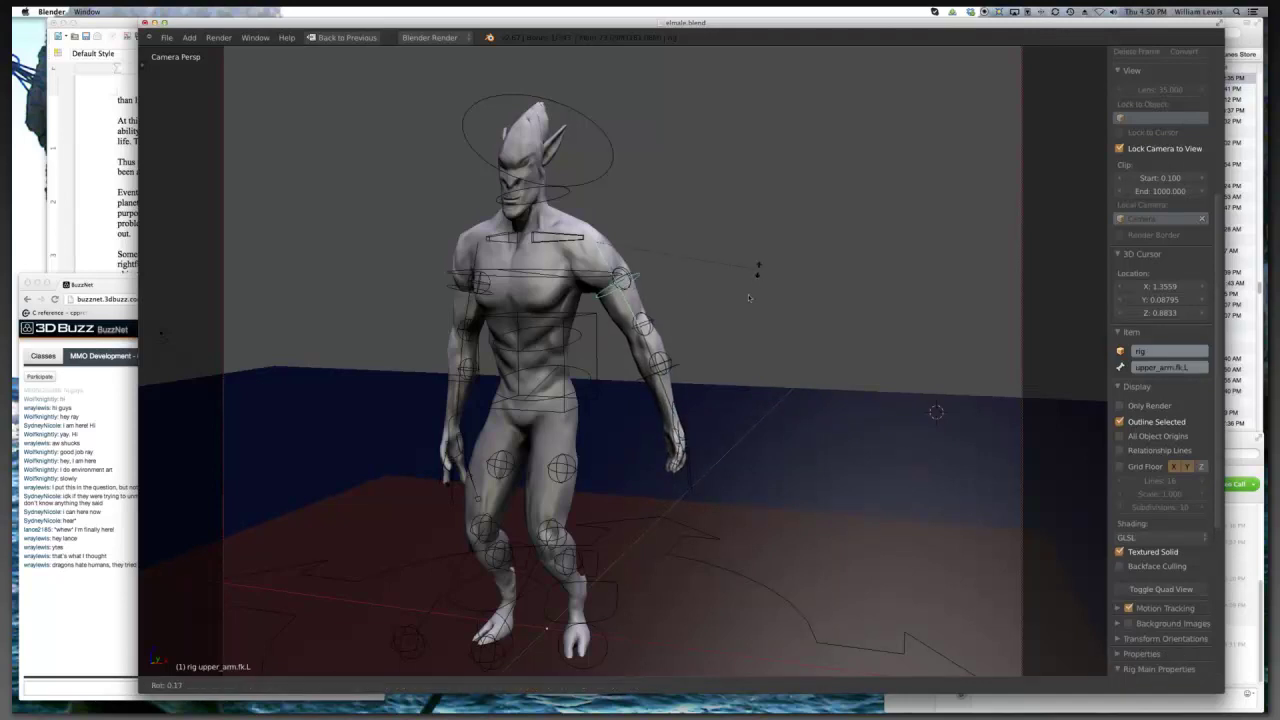
{"action": "left_click", "coordinate": [783, 463]}
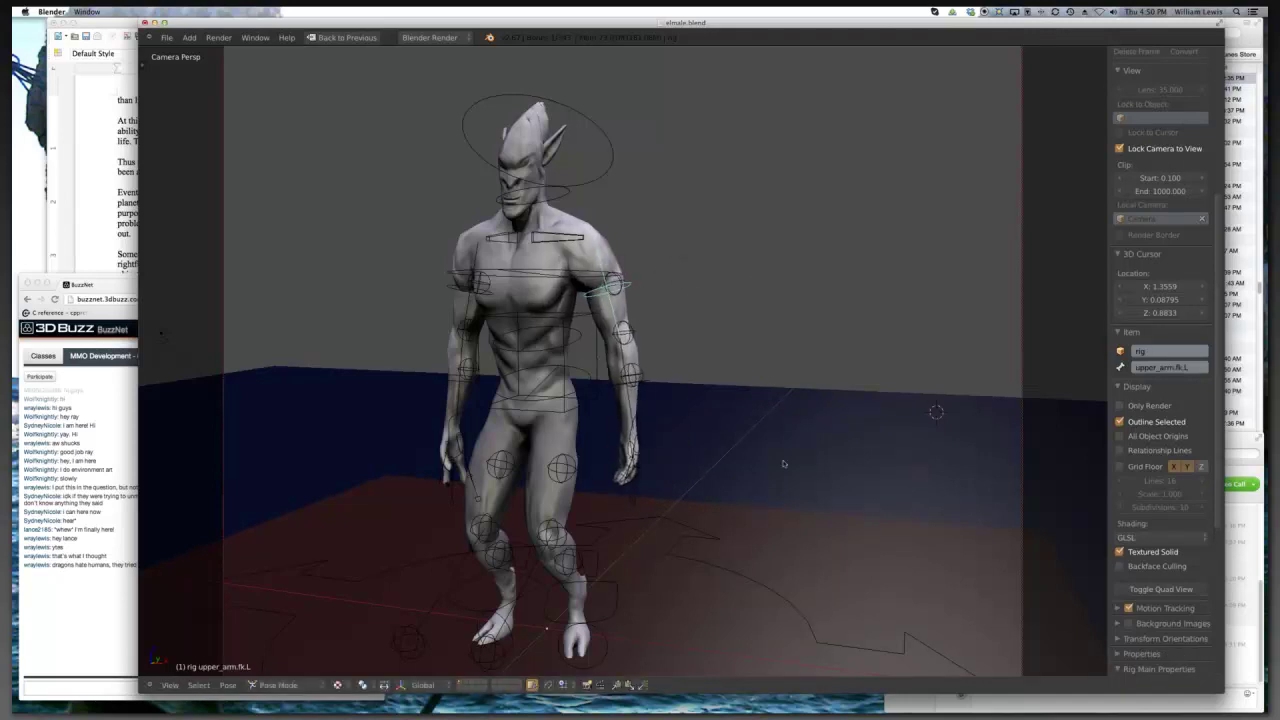
{"action": "right_click", "coordinate": [579, 402]}
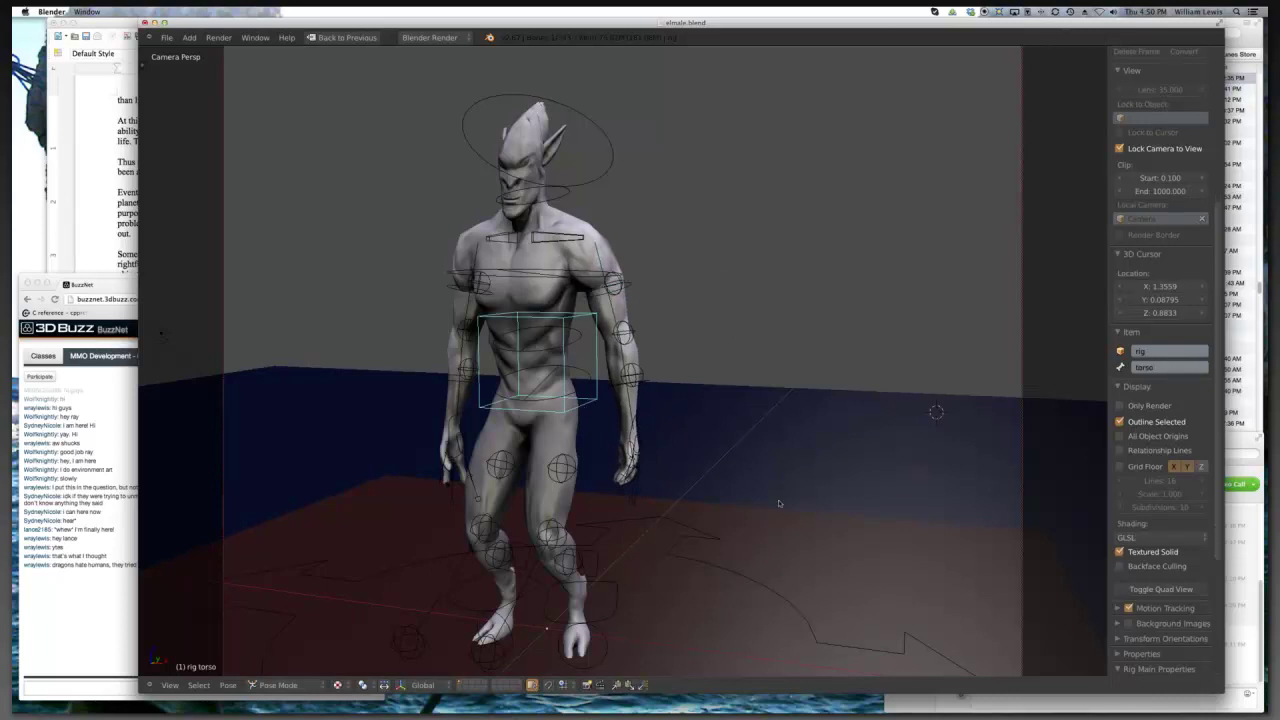
- Cancel the torso move and reposition the left foot control foot.ik.L
{"action": "key", "text": "g"}
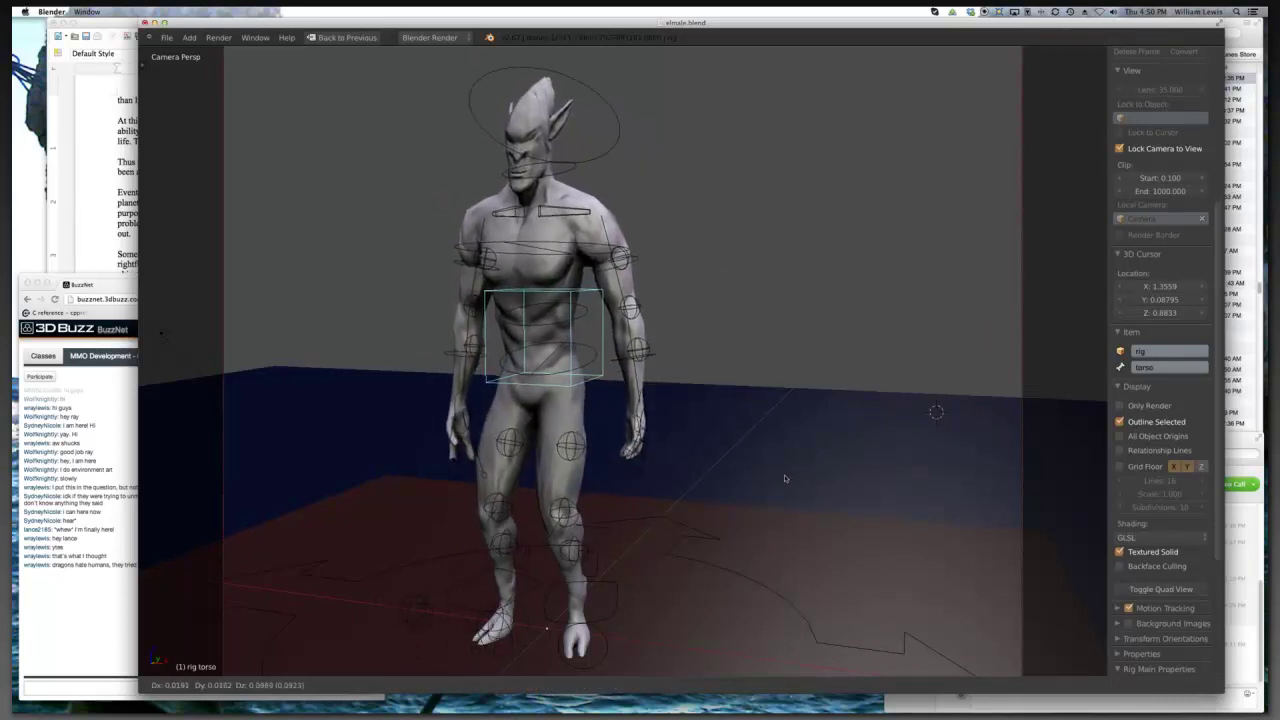
{"action": "right_click", "coordinate": [785, 479]}
{"action": "left_click_drag", "start_coordinate": [781, 505], "coordinate": [584, 603]}
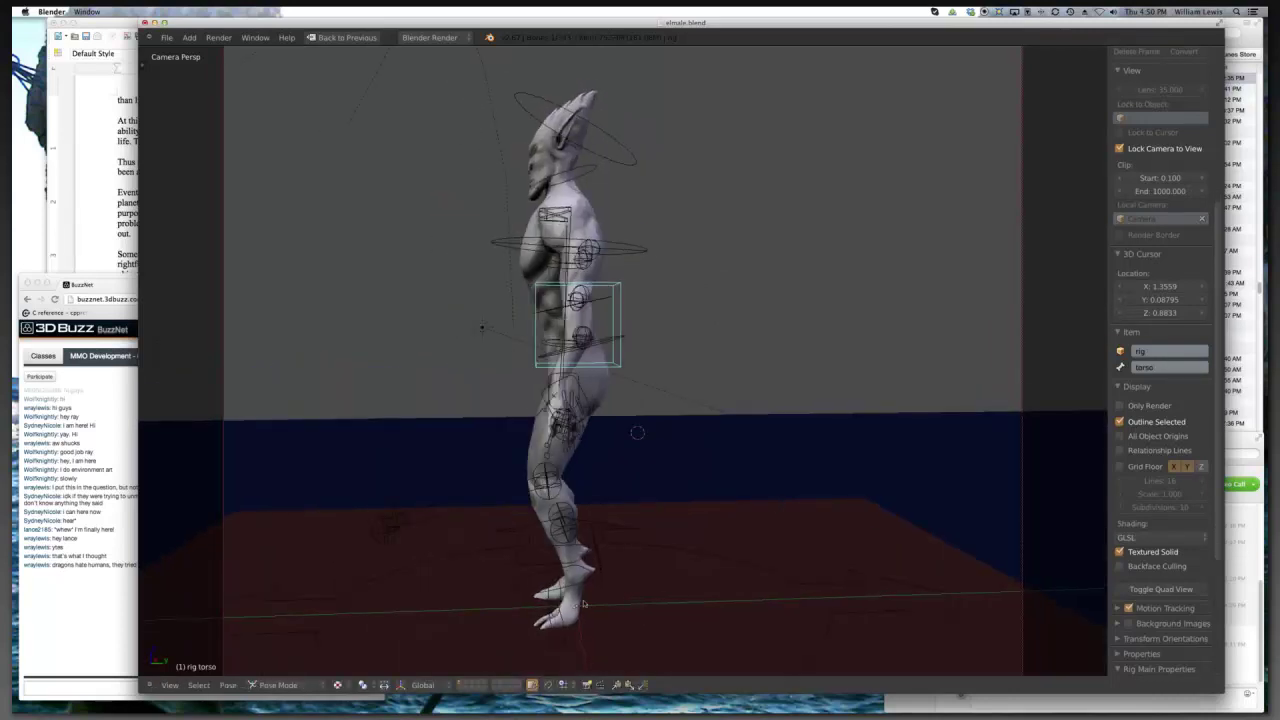
{"action": "right_click", "coordinate": [580, 581]}
{"action": "key", "text": "g"}
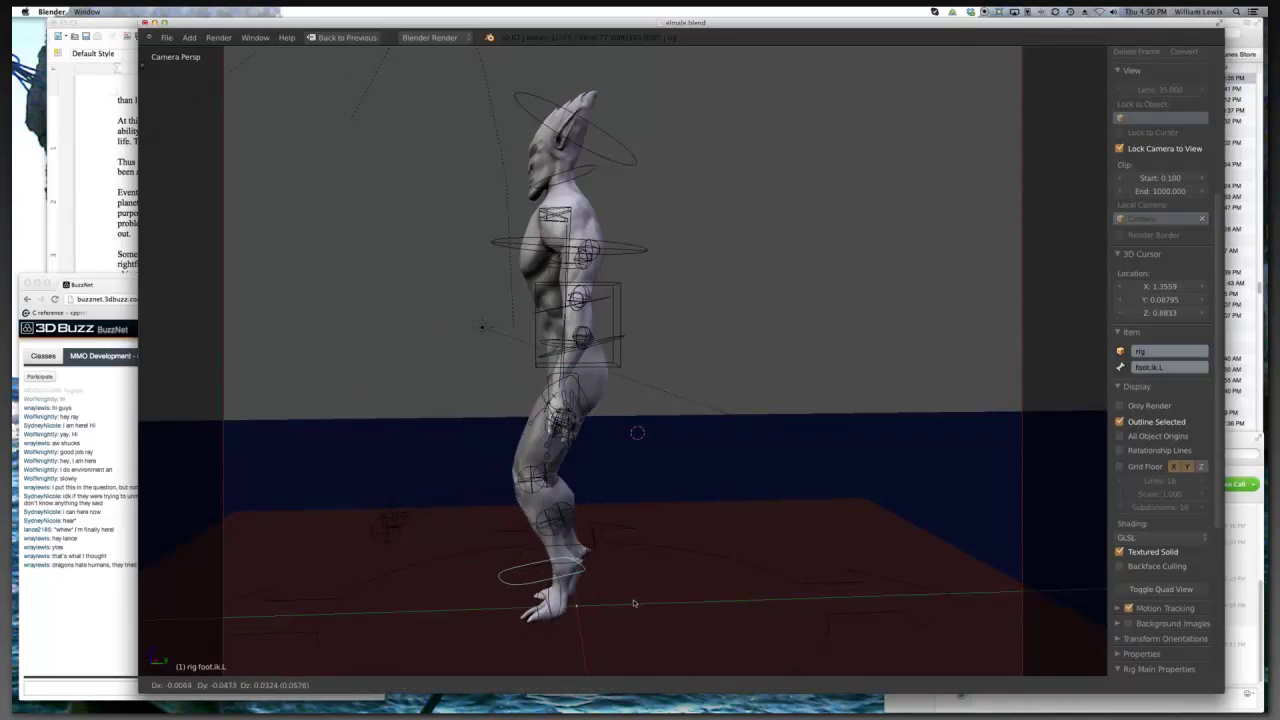
{"action": "left_click", "coordinate": [633, 602]}
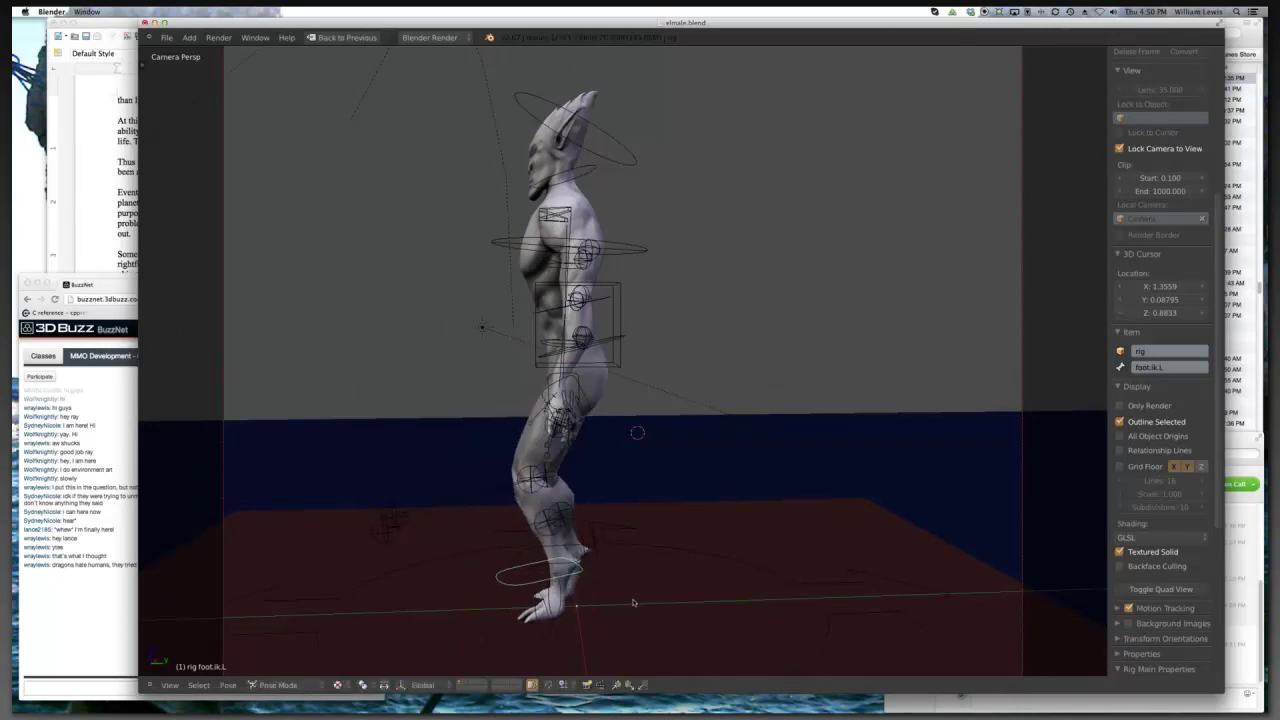
- Move the torso back upright and preview the character with Only Render
{"action": "right_click", "coordinate": [603, 371]}
{"action": "key", "text": "g"}
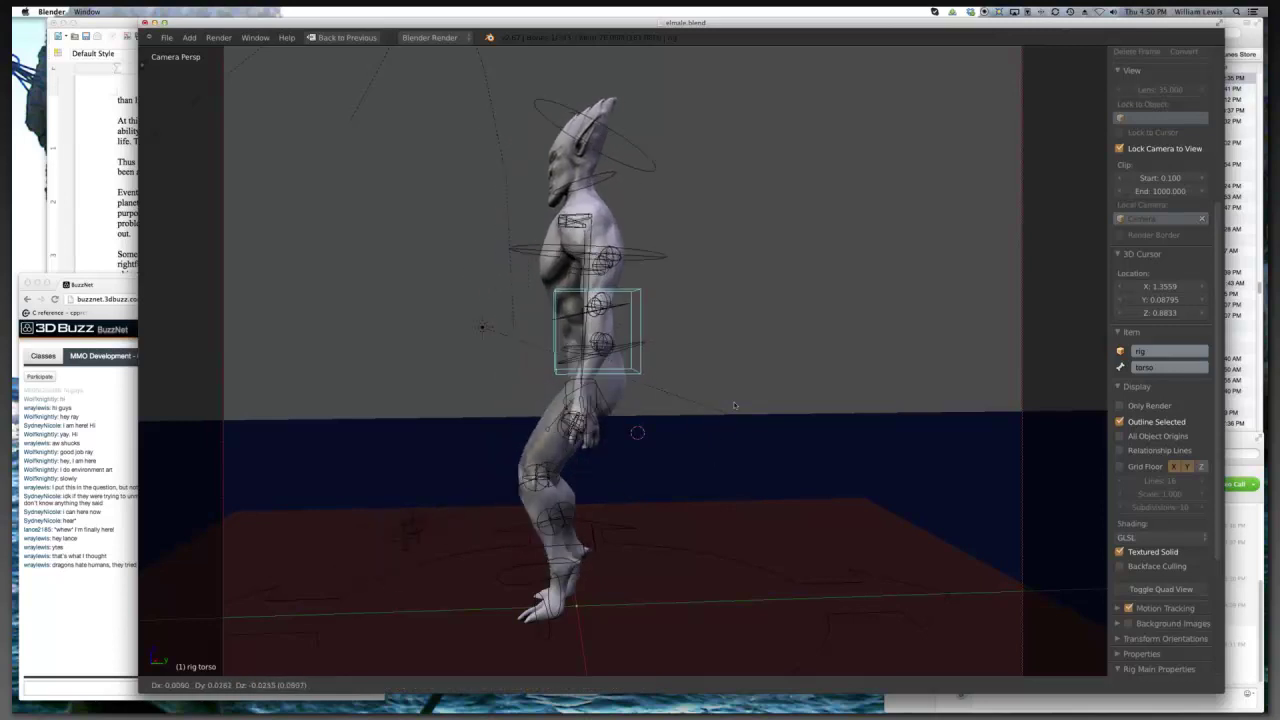
{"action": "left_click", "coordinate": [799, 461]}
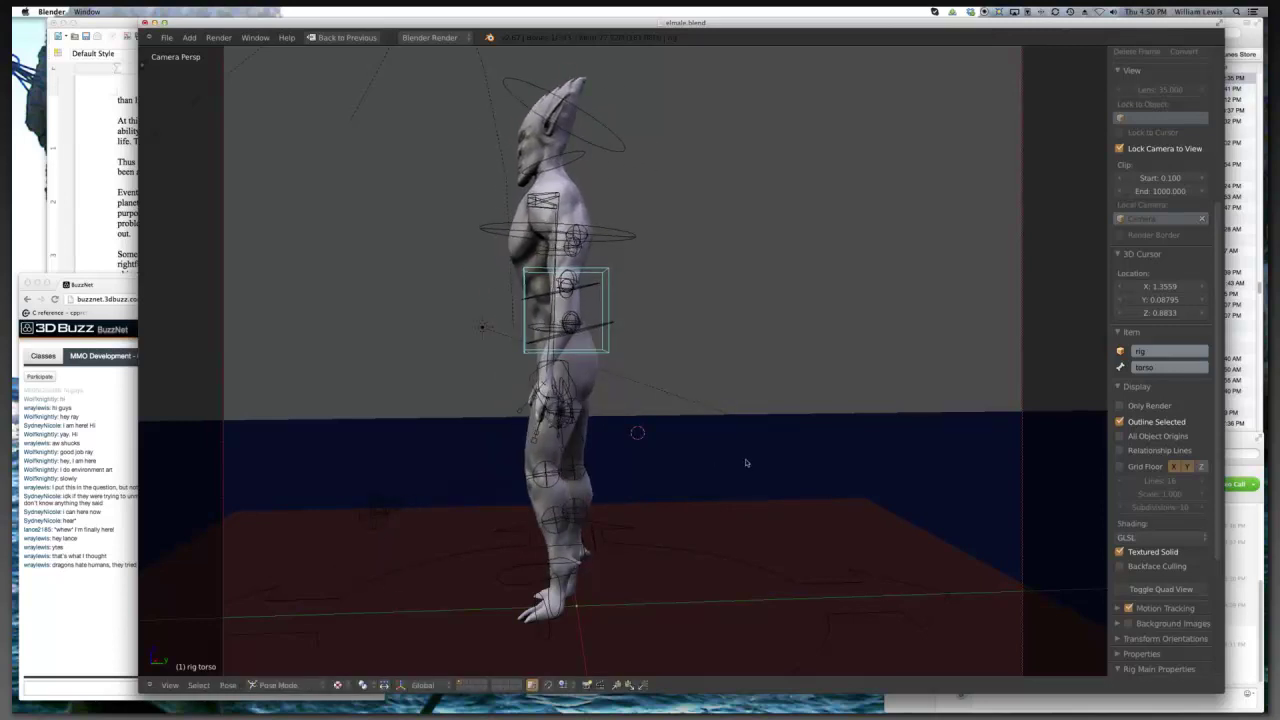
{"action": "left_click", "coordinate": [1120, 406]}
{"action": "mouse_move", "coordinate": [864, 443]}
{"action": "left_mouse_down"}
{"action": "mouse_move", "coordinate": [965, 448]}
{"action": "mouse_move", "coordinate": [846, 449]}
{"action": "mouse_move", "coordinate": [936, 450]}
{"action": "mouse_move", "coordinate": [881, 461]}
{"action": "left_mouse_up"}
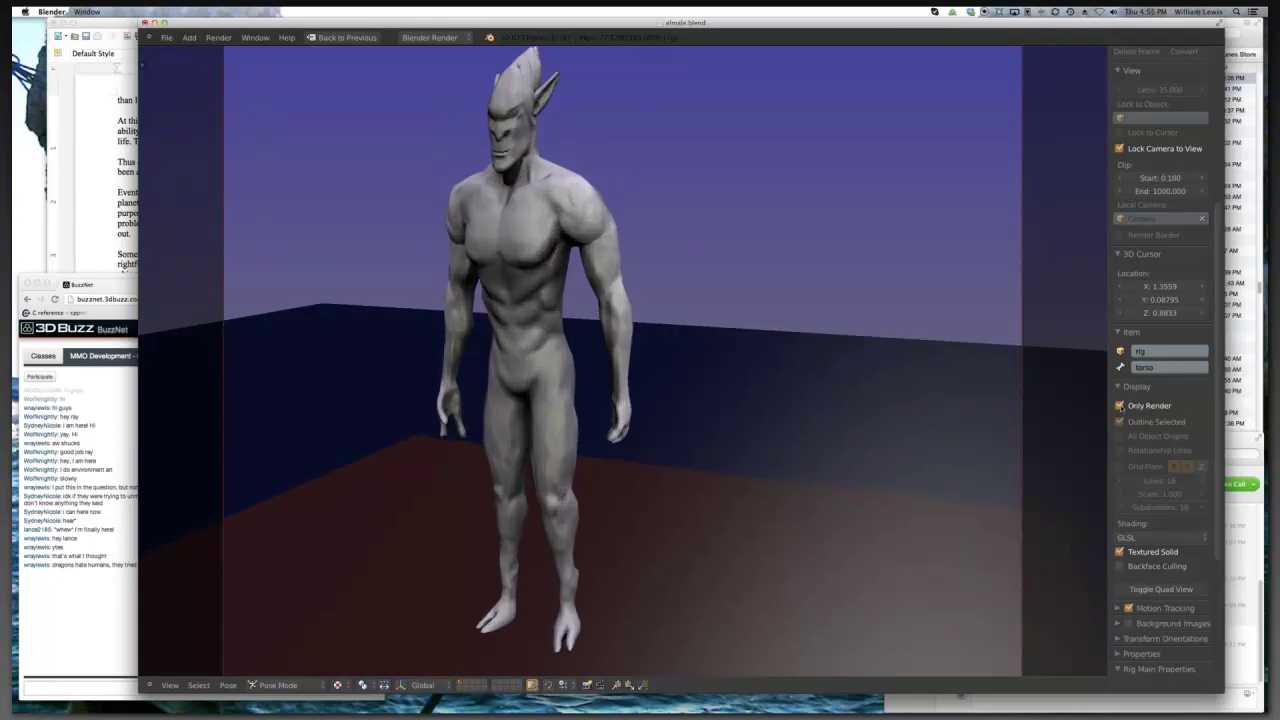
- Show the rig overlays again and try moving the left knee target, cancelling it
{"action": "left_click", "coordinate": [1120, 406]}
{"action": "left_click_drag", "start_coordinate": [945, 421], "coordinate": [901, 420]}
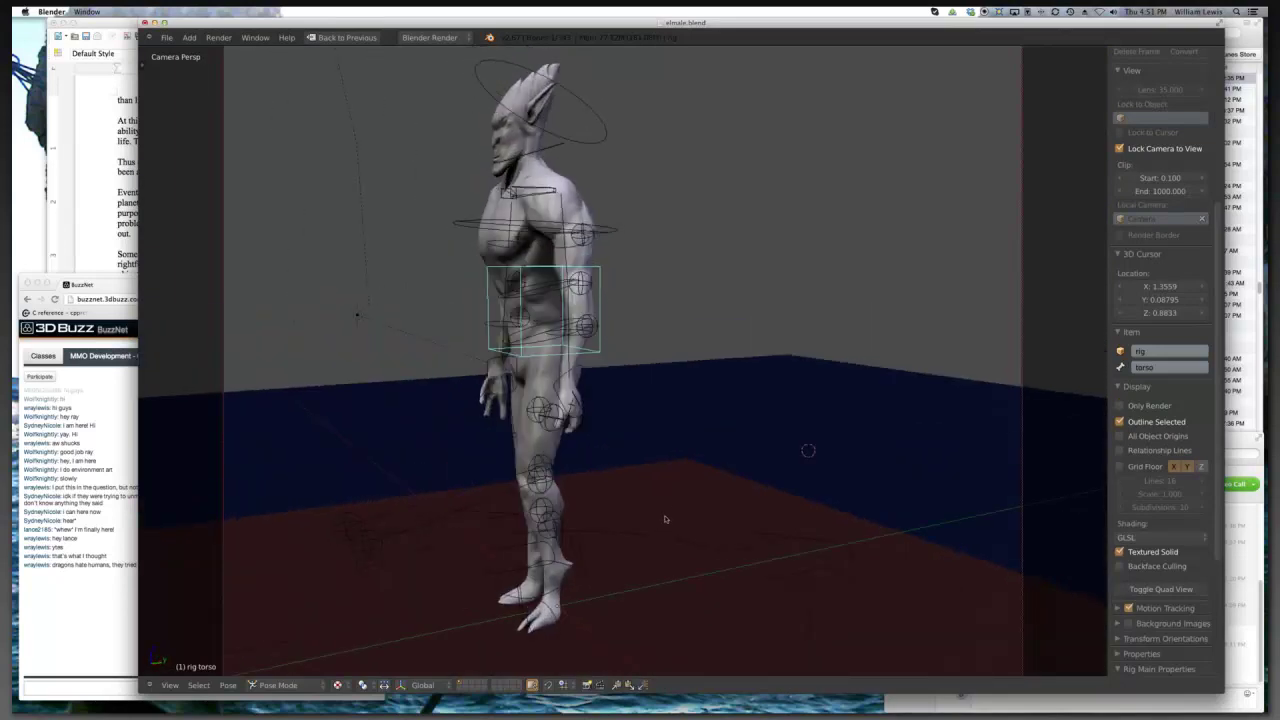
{"action": "left_click_drag", "start_coordinate": [700, 499], "coordinate": [600, 530]}
{"action": "right_click", "coordinate": [461, 548]}
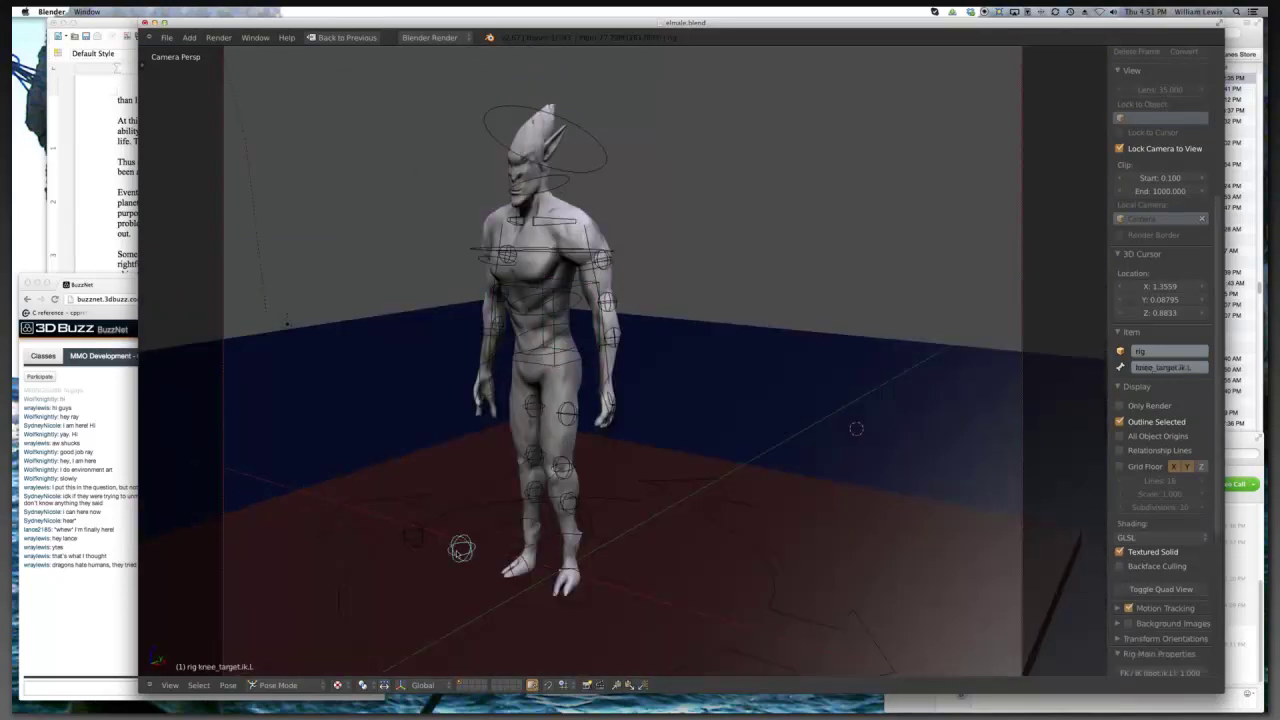
{"action": "key", "text": "g"}
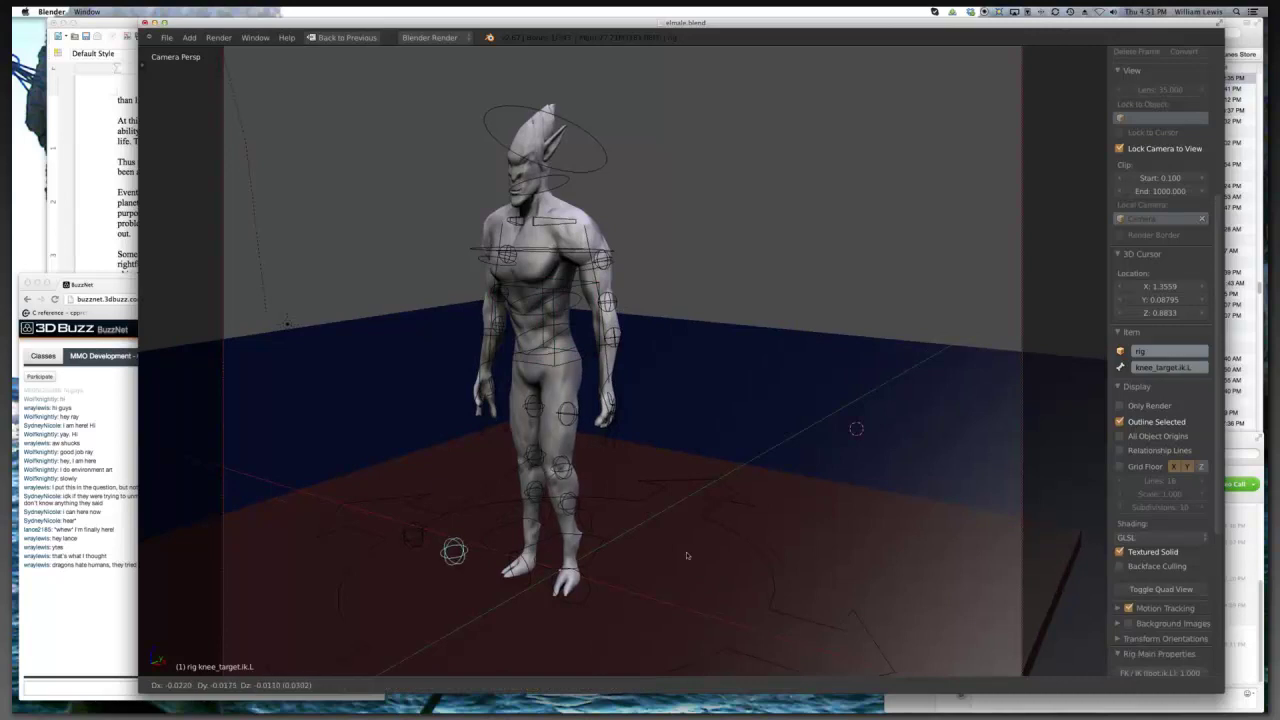
{"action": "right_click", "coordinate": [745, 450]}
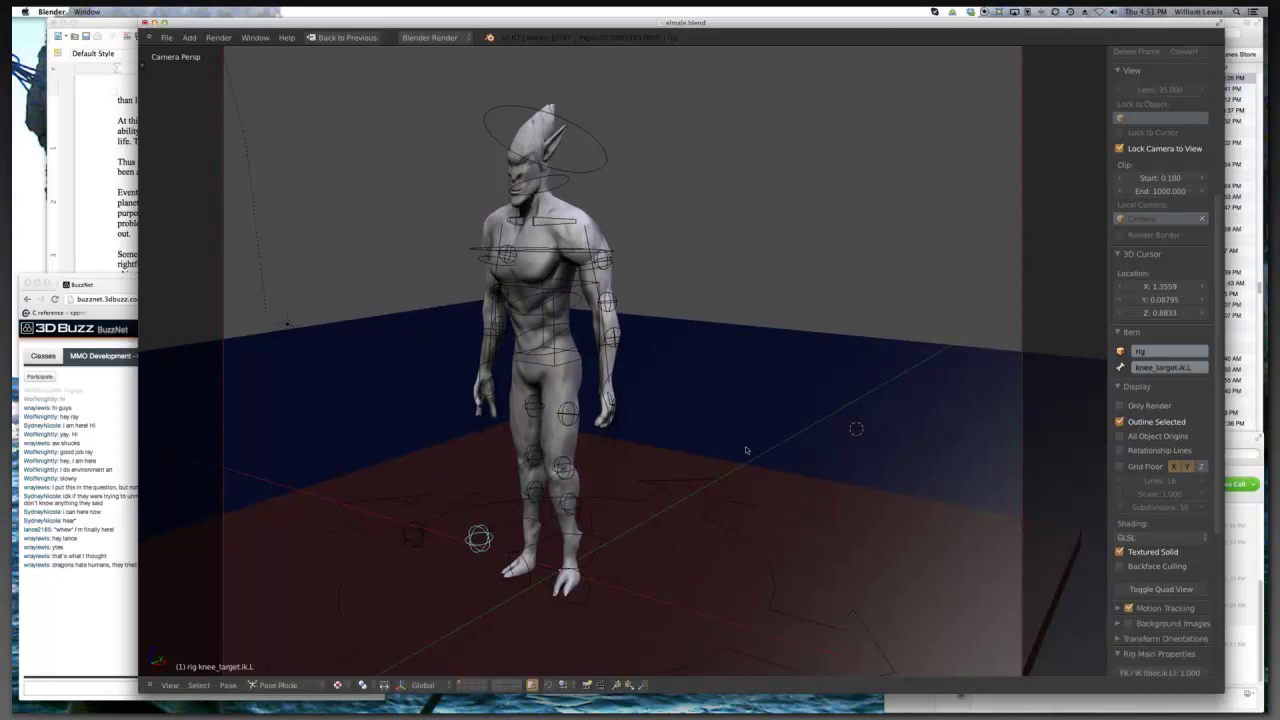
- Place the 3D cursor at the head and begin rolling the left foot (foot_roll.ik.L)
{"action": "left_click", "coordinate": [563, 187]}
{"action": "right_click", "coordinate": [560, 186]}
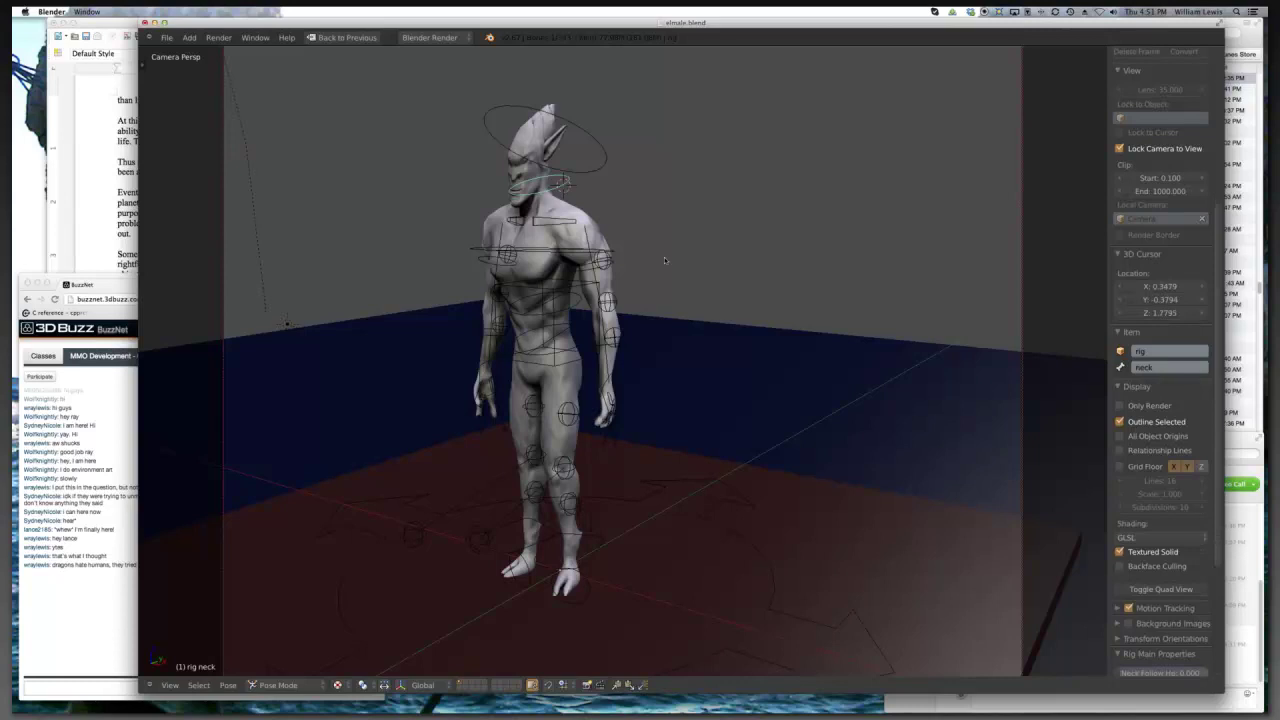
{"action": "left_click_drag", "start_coordinate": [689, 466], "coordinate": [645, 463]}
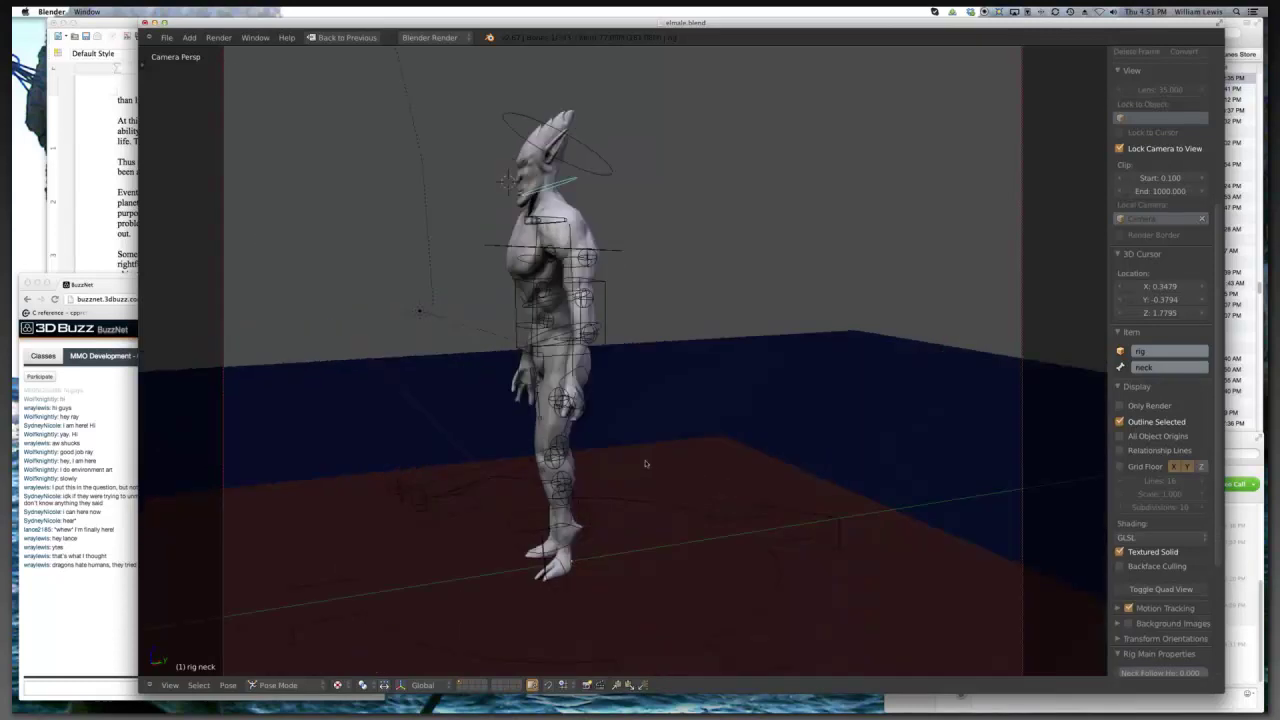
{"action": "right_click", "coordinate": [586, 516]}
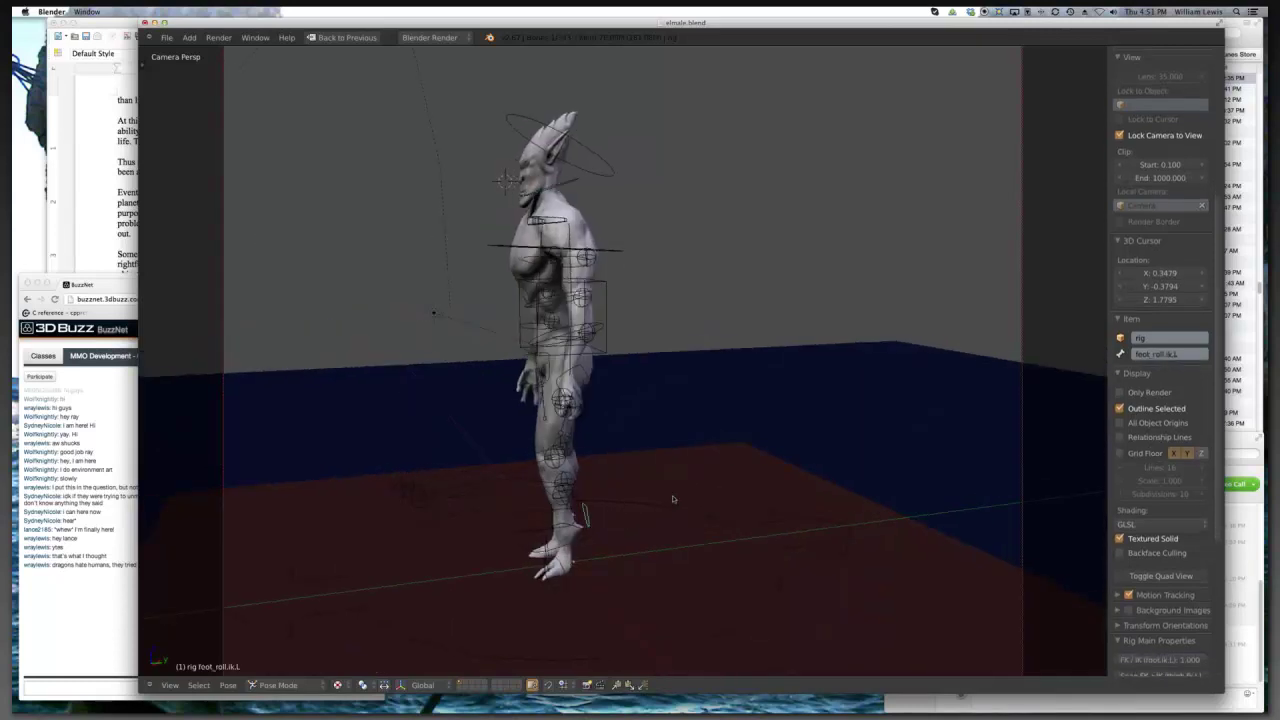
{"action": "key", "text": "r"}
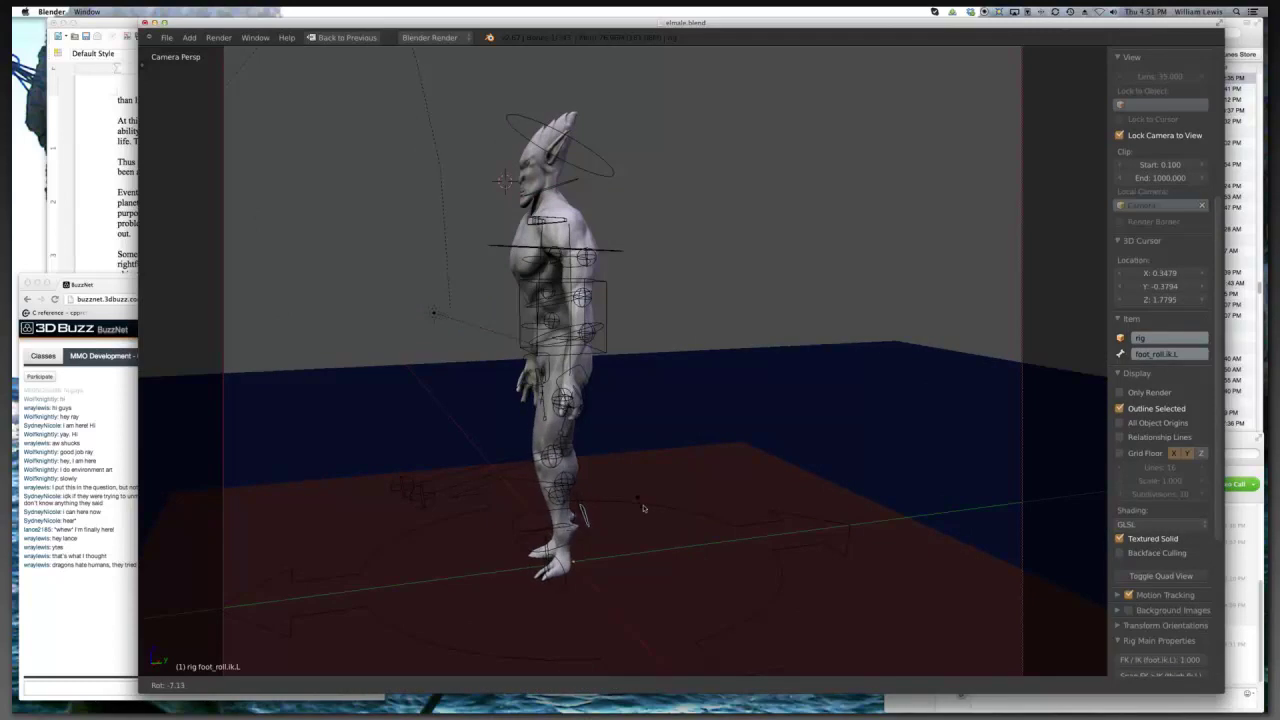
- Confirm the left foot roll, then free-rotate the hips so the alien stands upright
{"action": "left_click", "coordinate": [642, 511]}
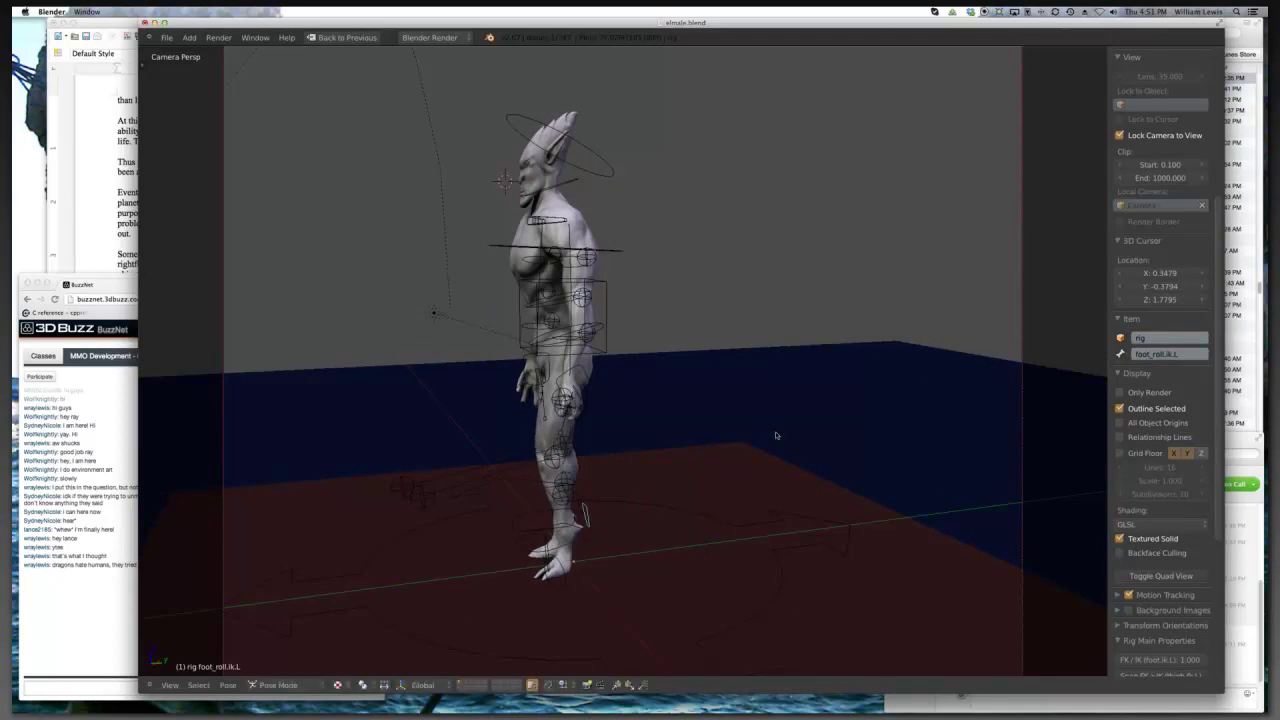
{"action": "scroll", "coordinate": [706, 432], "scroll_direction": "right", "scroll_amount": 10}
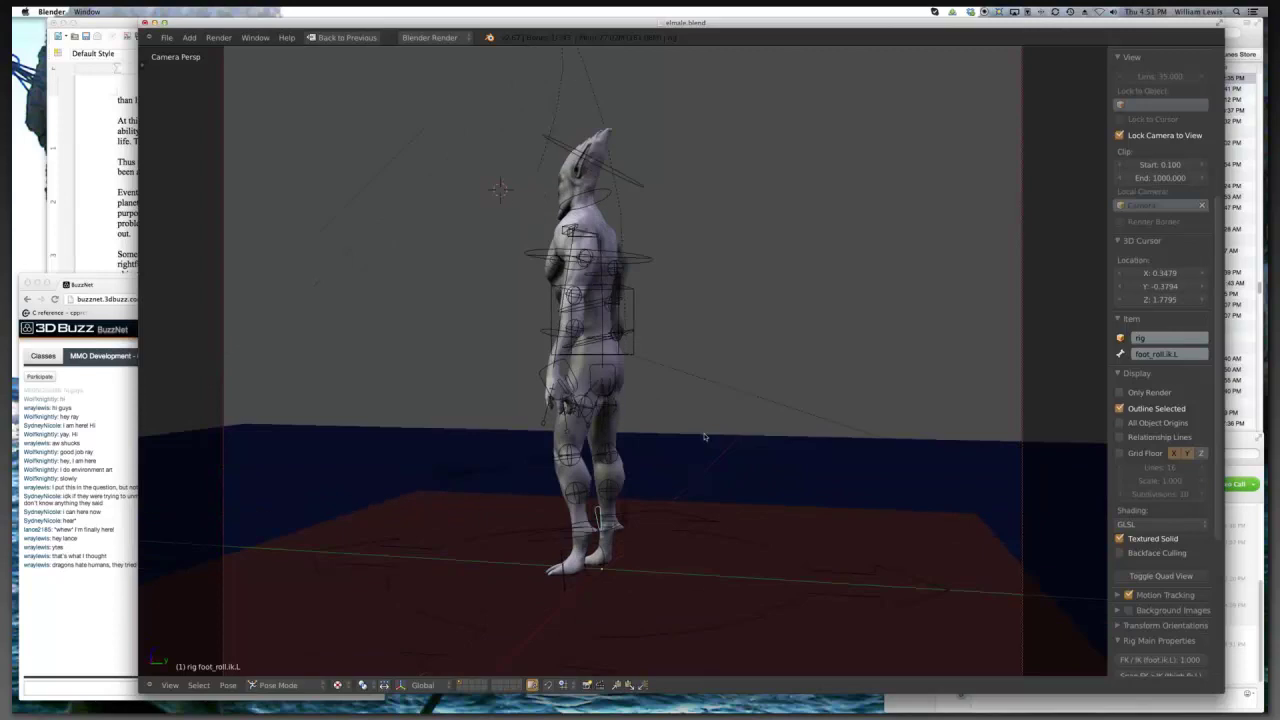
{"action": "scroll", "coordinate": [686, 443], "scroll_direction": "right", "scroll_amount": 15}
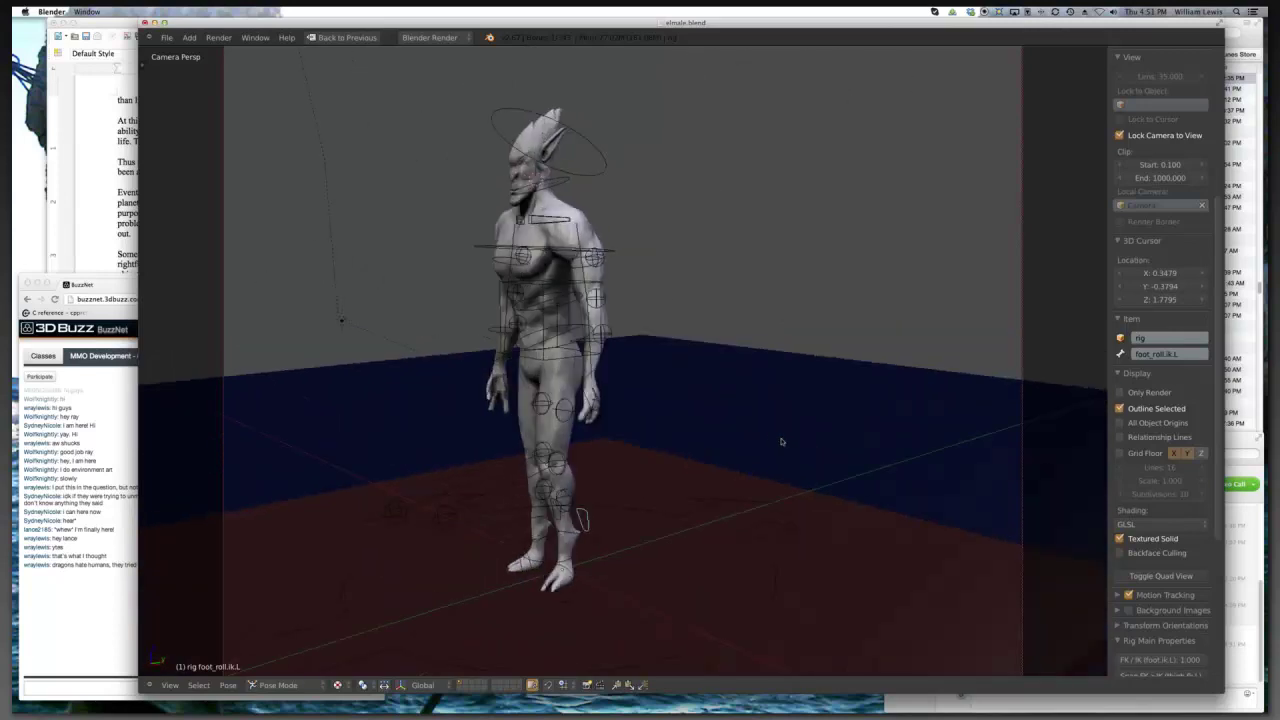
{"action": "scroll", "coordinate": [769, 448], "scroll_direction": "right", "scroll_amount": 12}
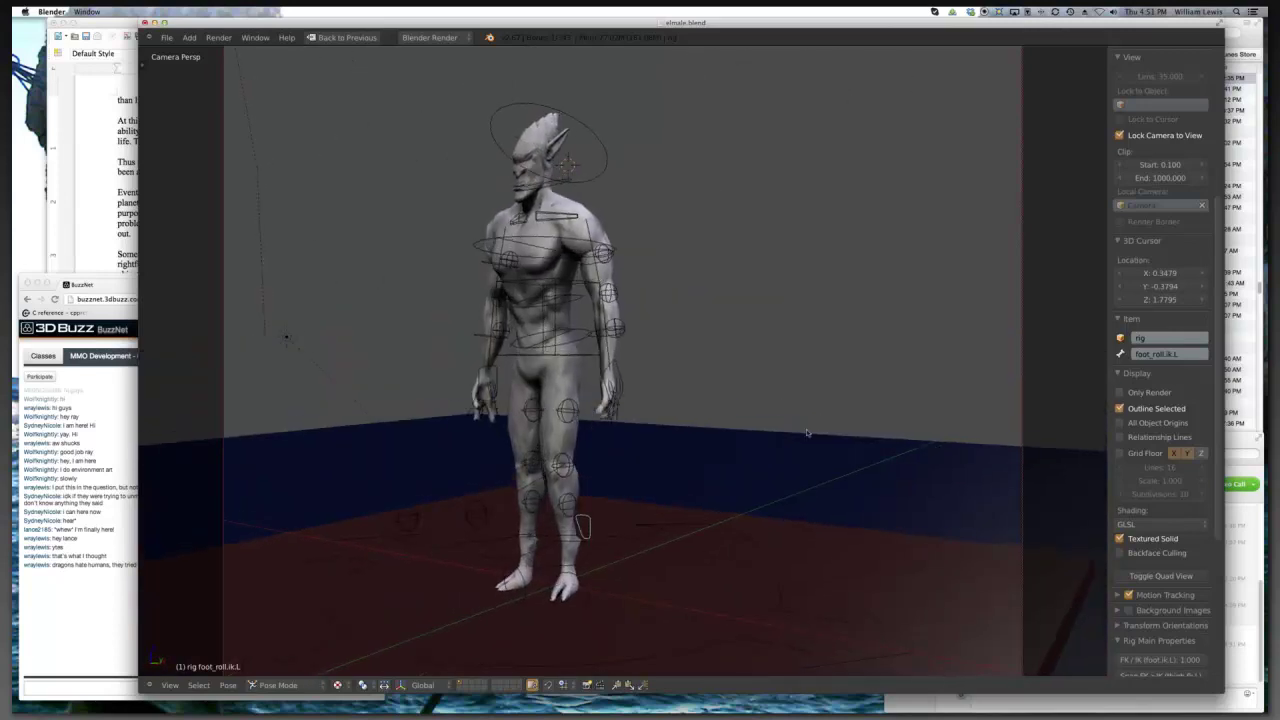
{"action": "scroll", "coordinate": [823, 441], "scroll_direction": "up", "scroll_amount": 5}
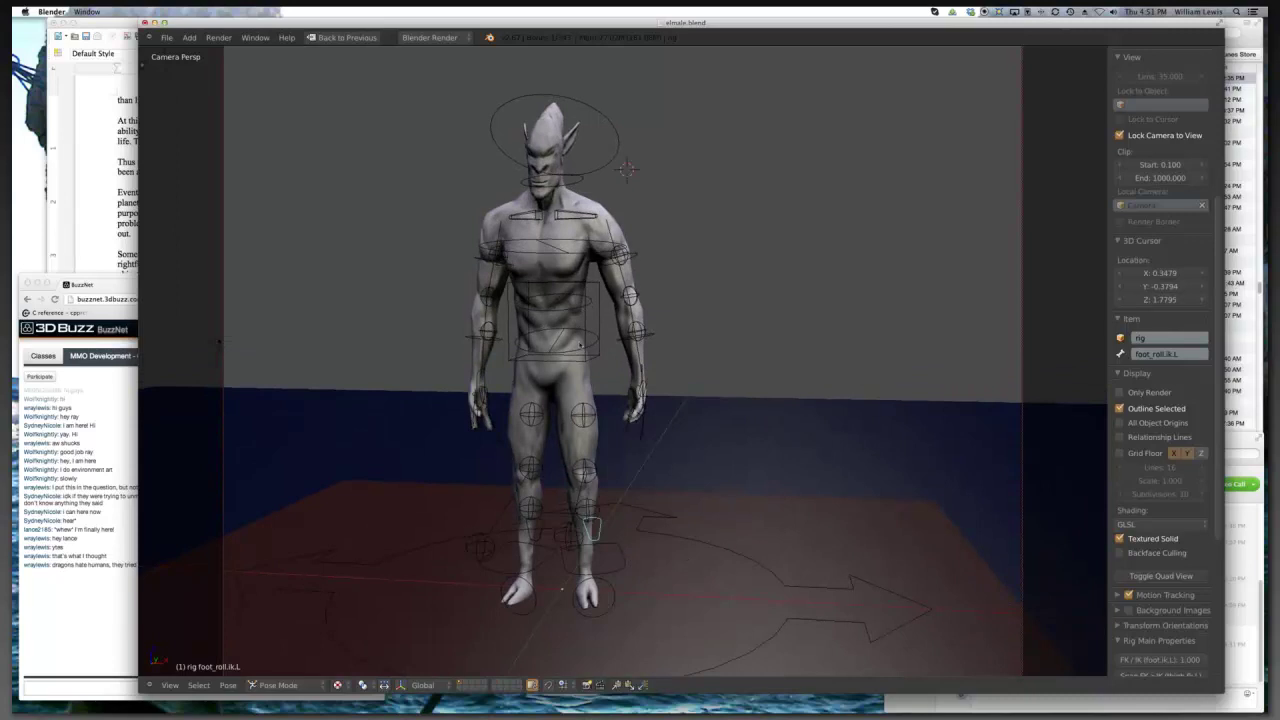
{"action": "right_click", "coordinate": [580, 352]}
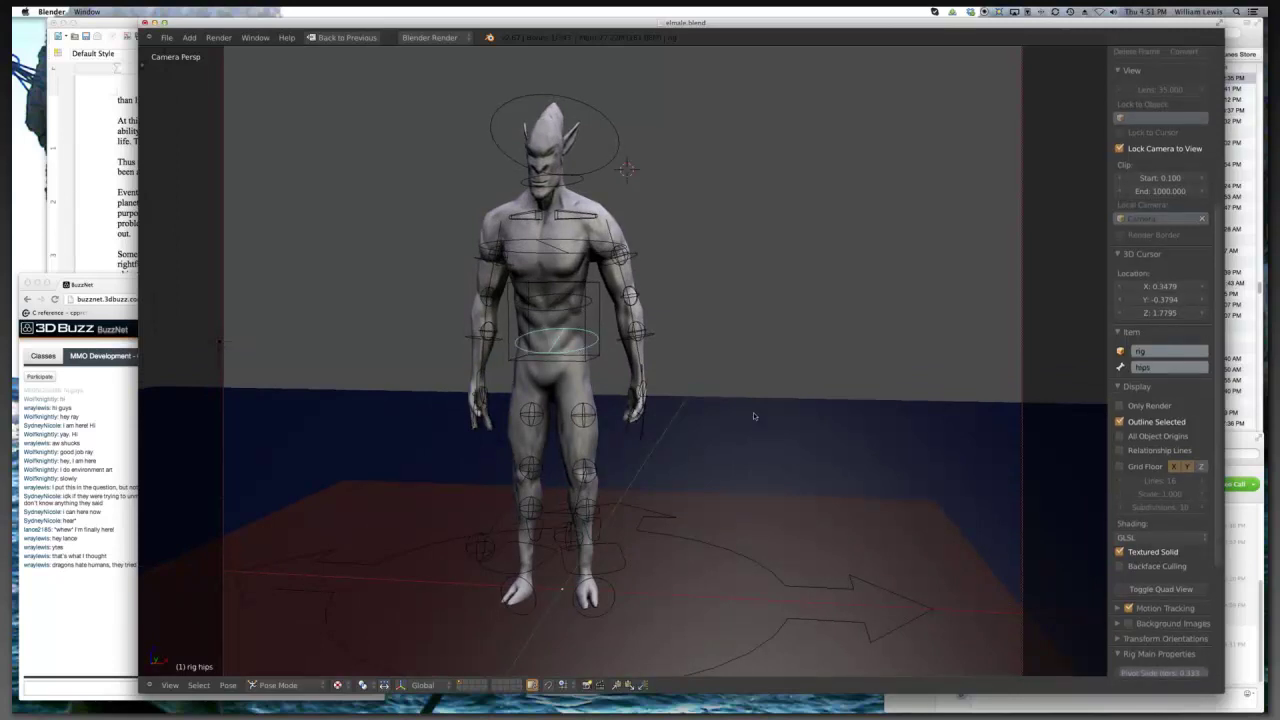
{"action": "key", "text": "r"}
{"action": "key", "text": "r"}
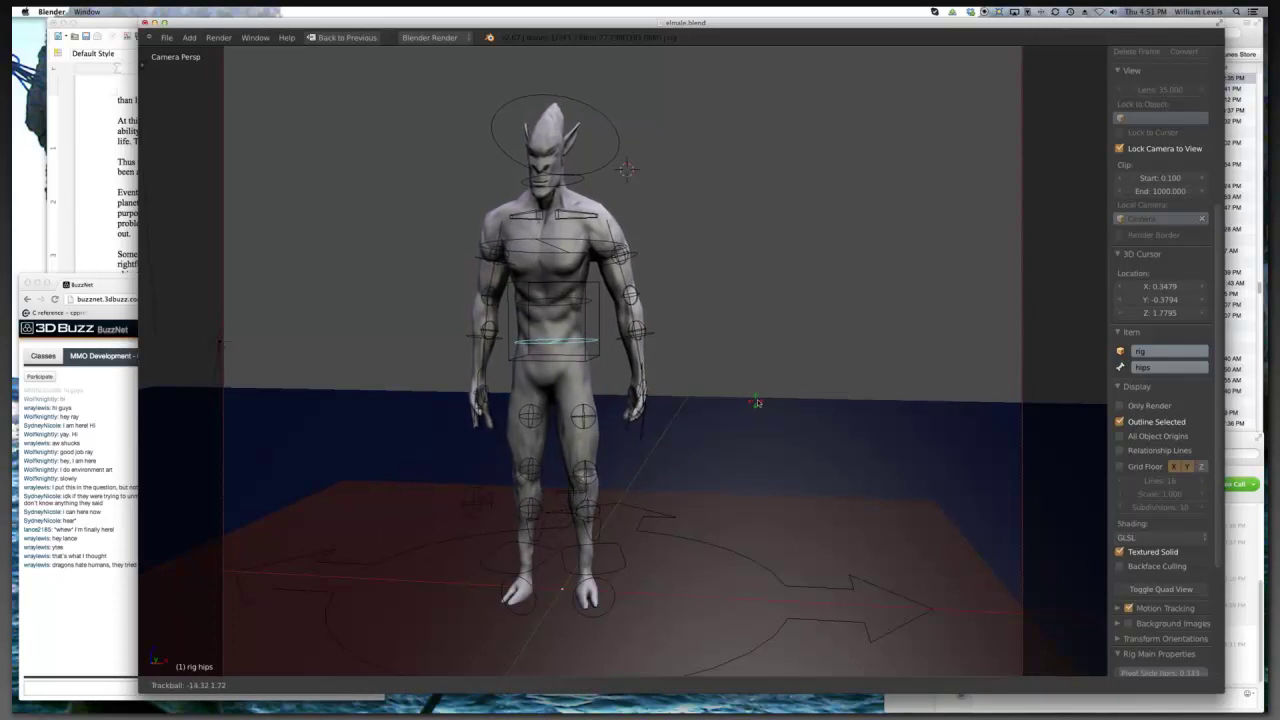
{"action": "left_click", "coordinate": [760, 402]}
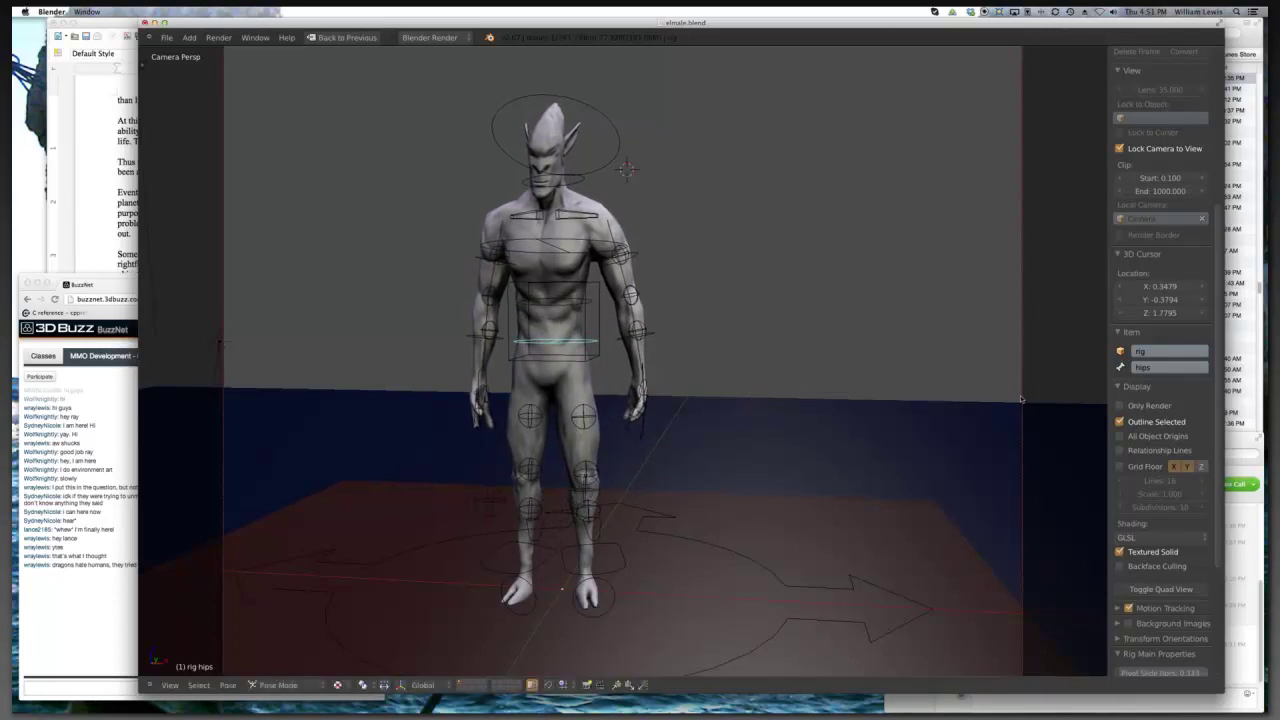
- On the Only Render preview, rotate the hips twice more, then restore the rig overlays
{"action": "left_click", "coordinate": [1119, 405]}
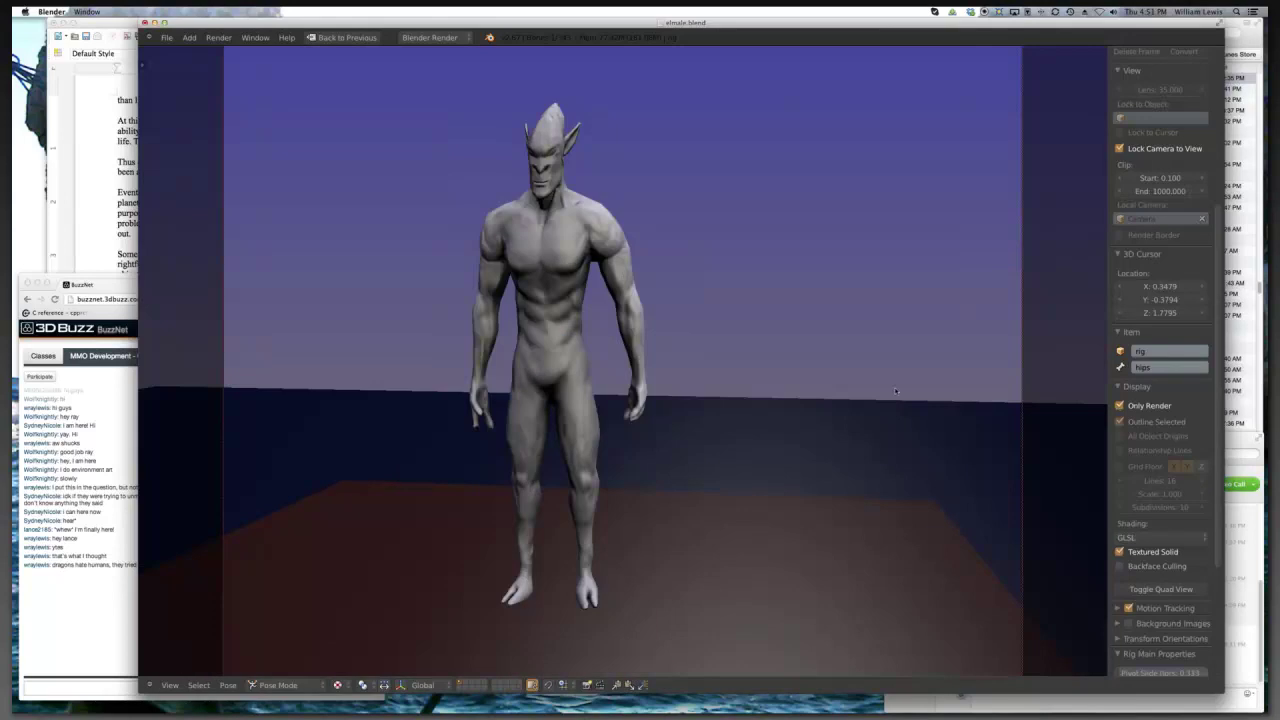
{"action": "key", "text": "r"}
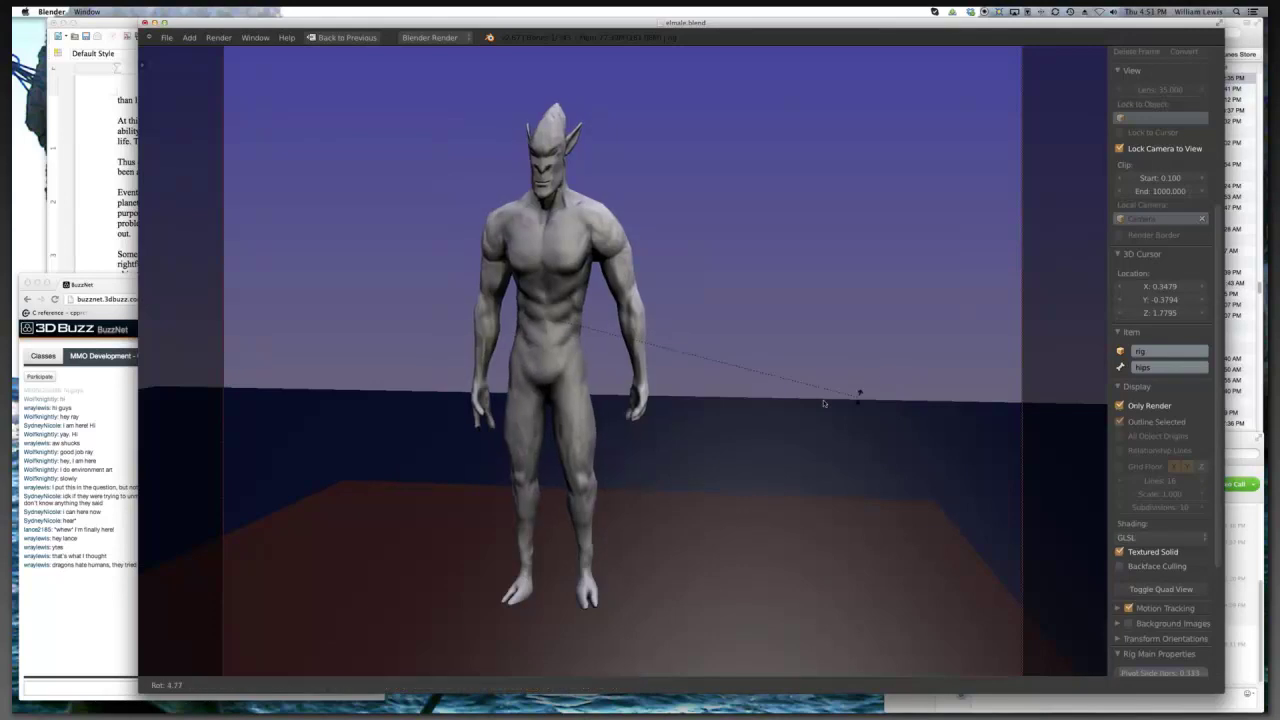
{"action": "left_click", "coordinate": [783, 353]}
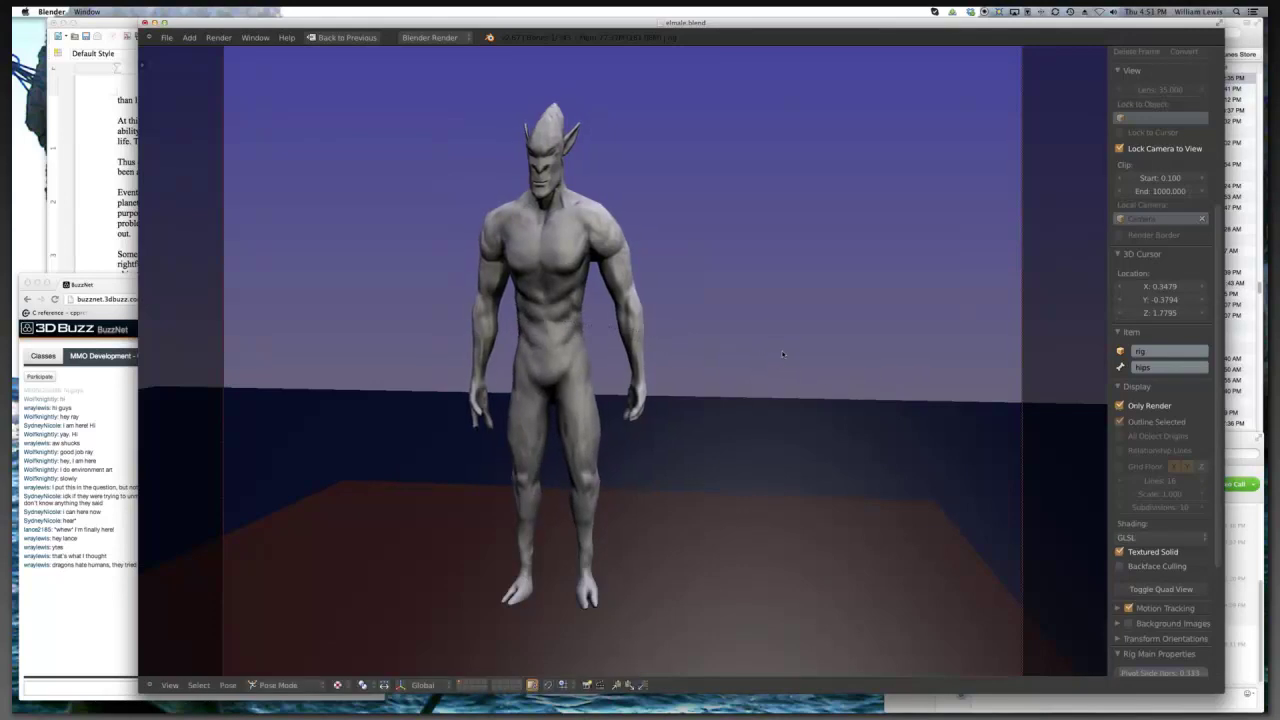
{"action": "key", "text": "r"}
{"action": "key", "text": "r"}
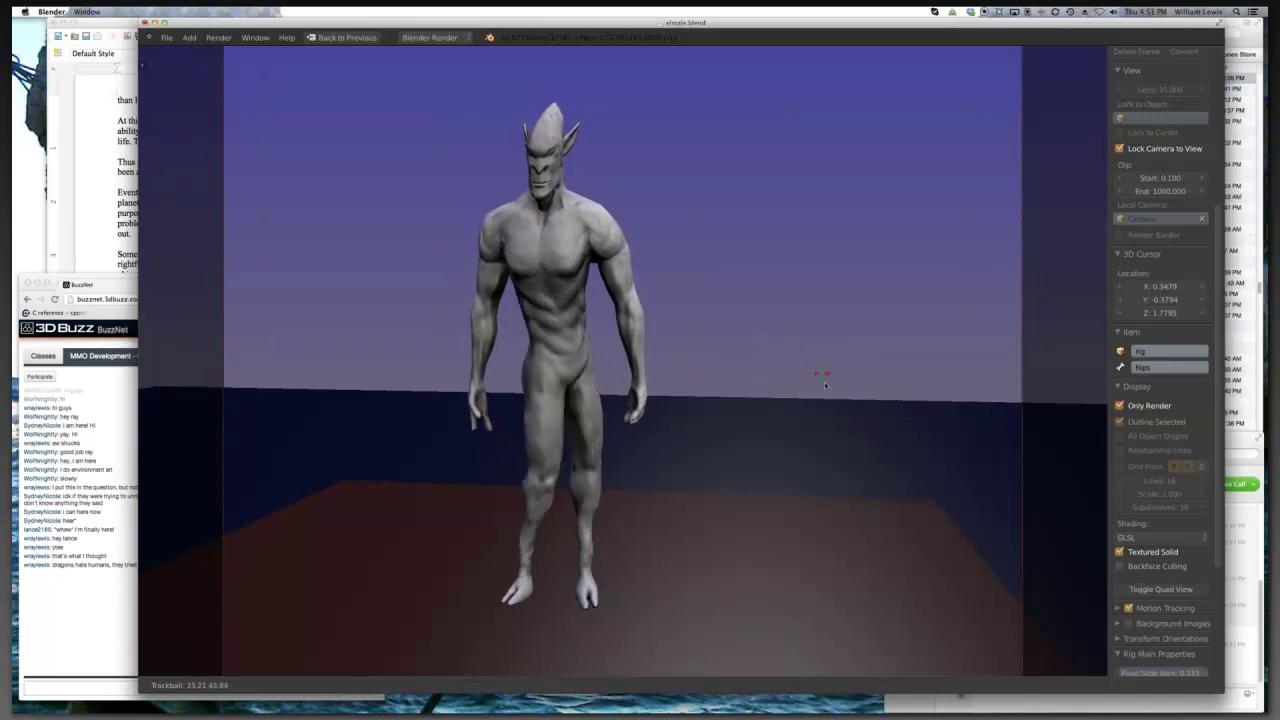
{"action": "left_click", "coordinate": [780, 352]}
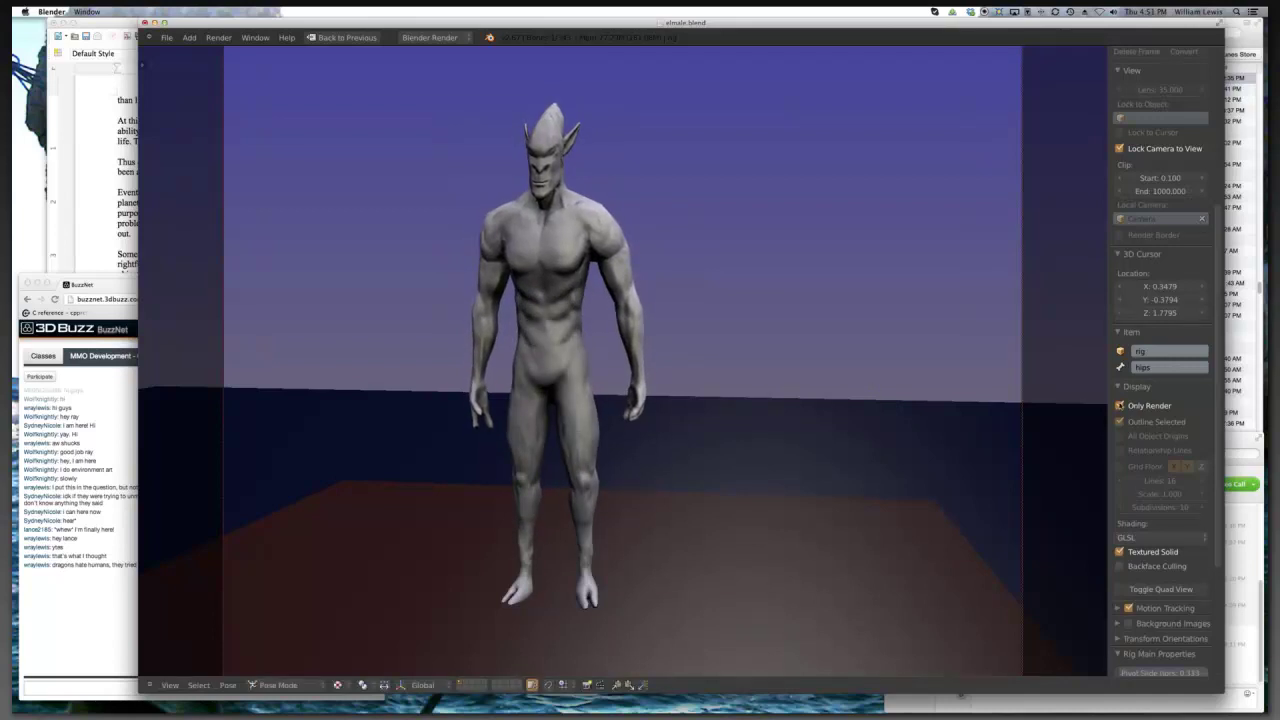
{"action": "key", "text": "alt+shift+z"}
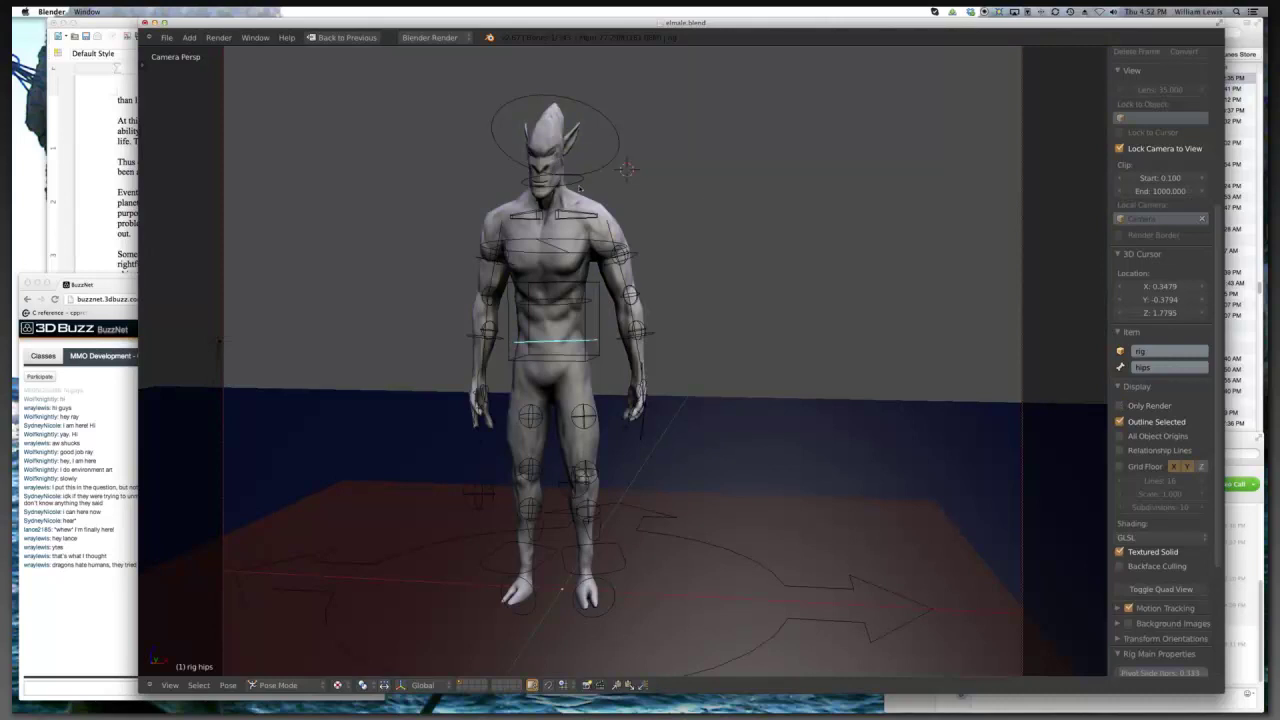
- Trackball-rotate the neck bone, then rotate the head bone slightly
{"action": "right_click", "coordinate": [578, 187]}
{"action": "key", "text": "r"}
{"action": "key", "text": "r"}
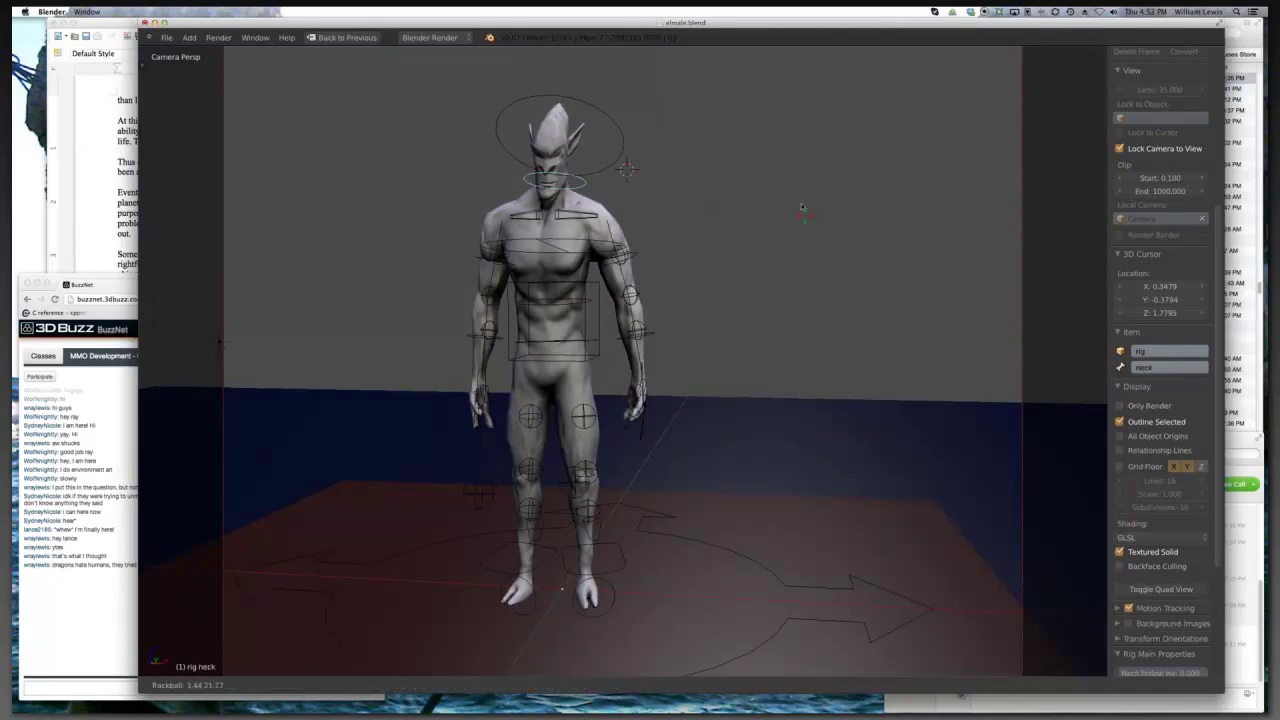
{"action": "left_click", "coordinate": [786, 206]}
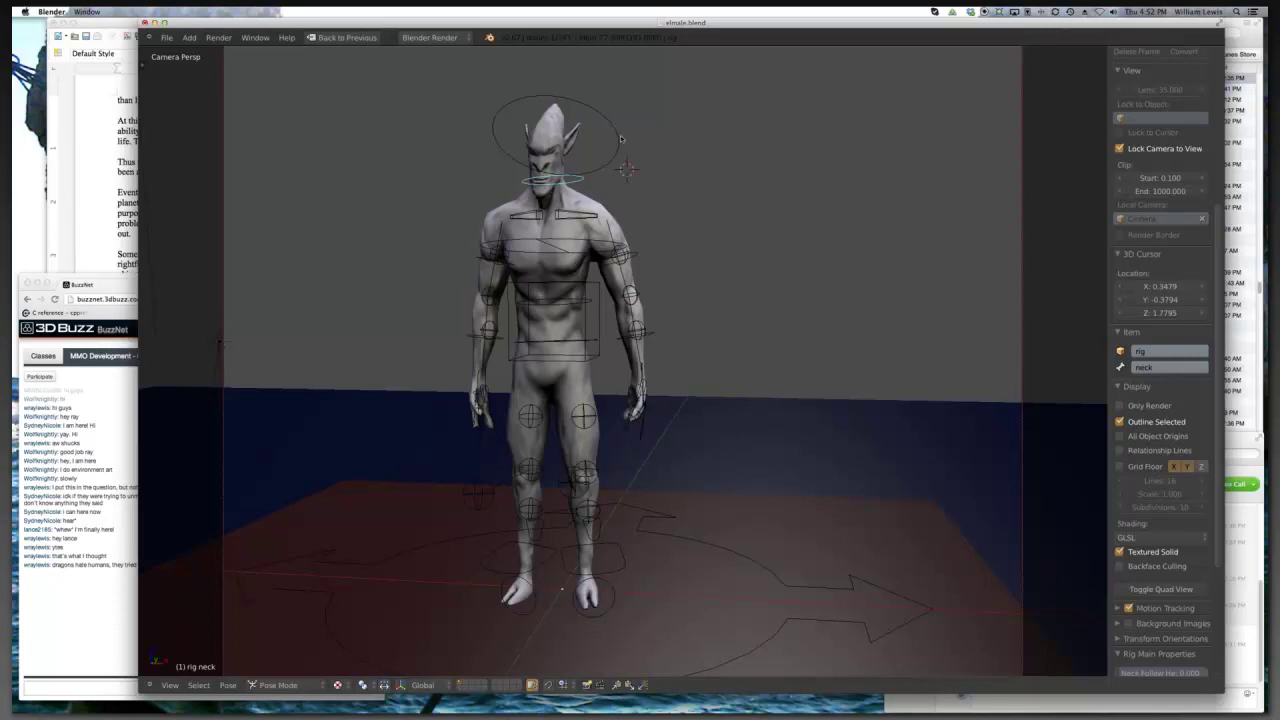
{"action": "right_click", "coordinate": [621, 139]}
{"action": "key", "text": "r"}
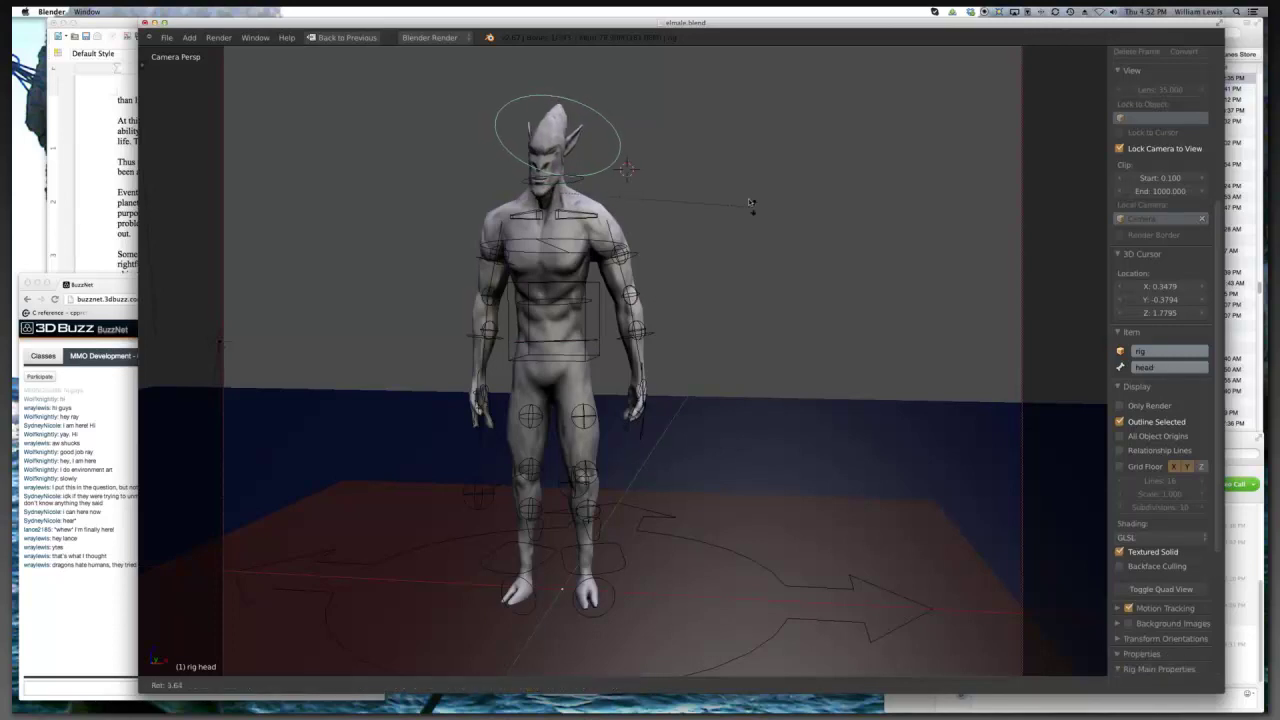
{"action": "left_click", "coordinate": [730, 188]}
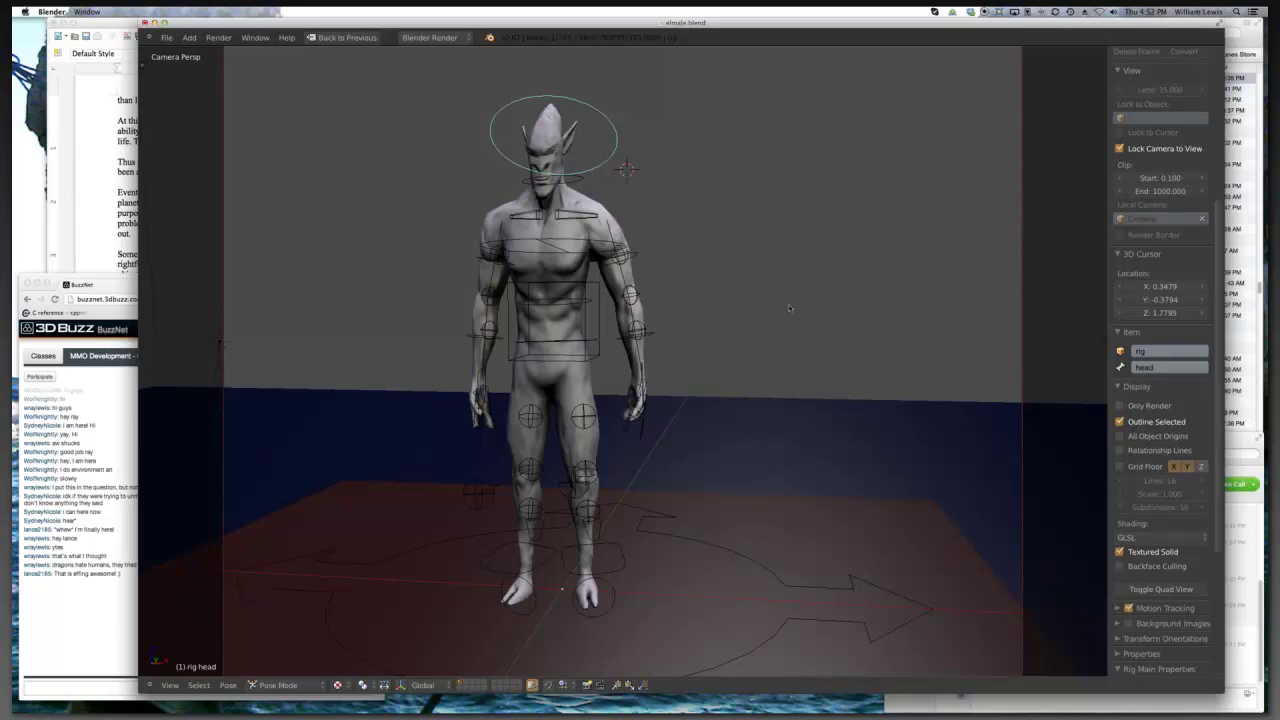
{"action": "left_click", "coordinate": [287, 689]}
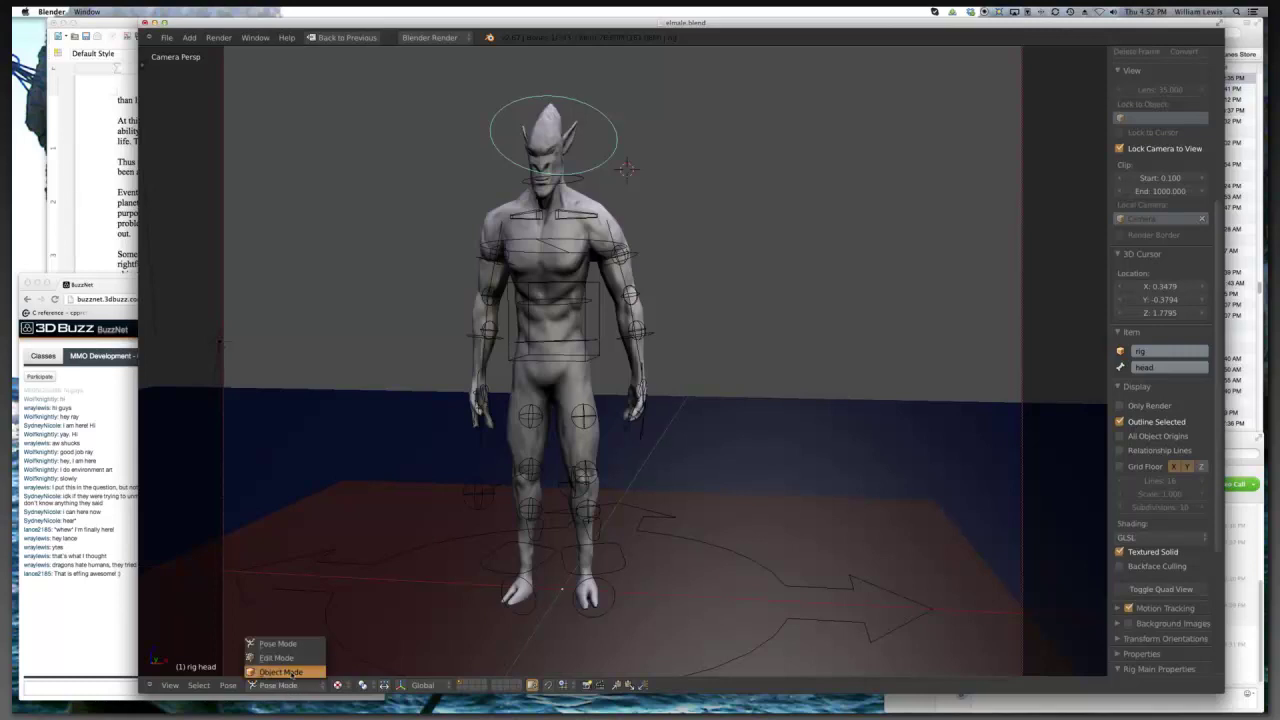
{"action": "left_click", "coordinate": [282, 672]}
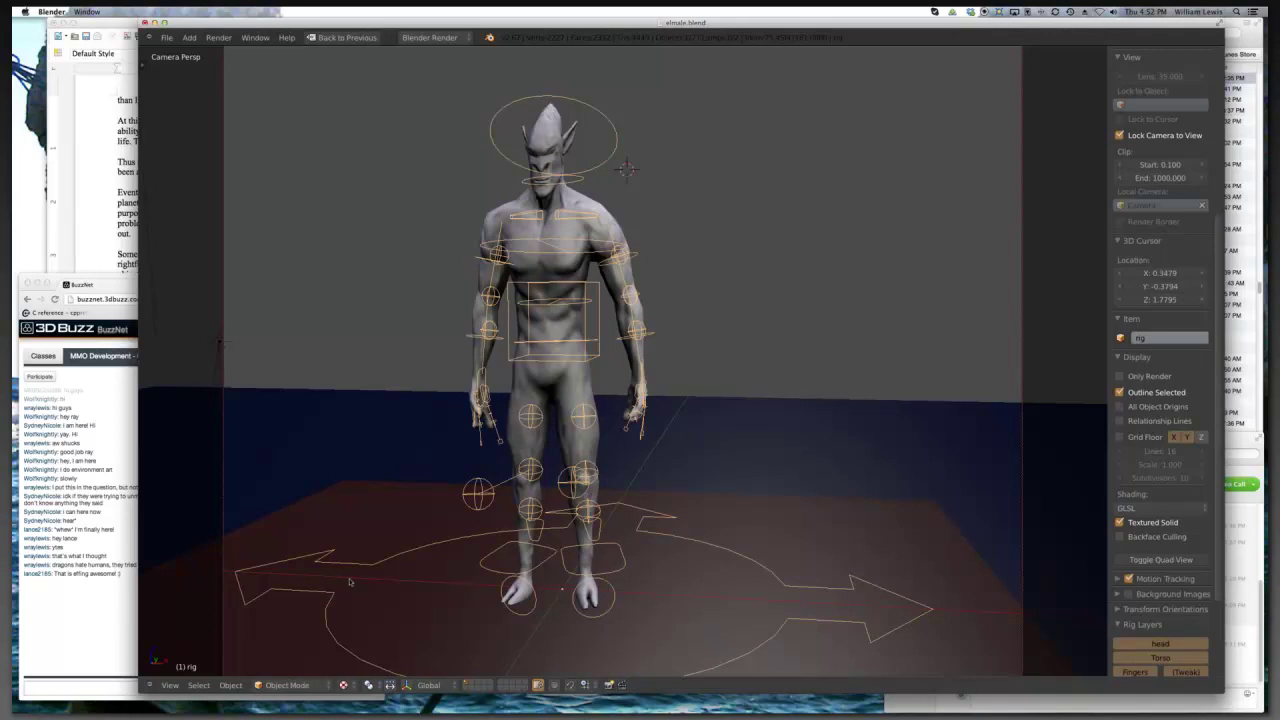
{"action": "left_click", "coordinate": [293, 684]}
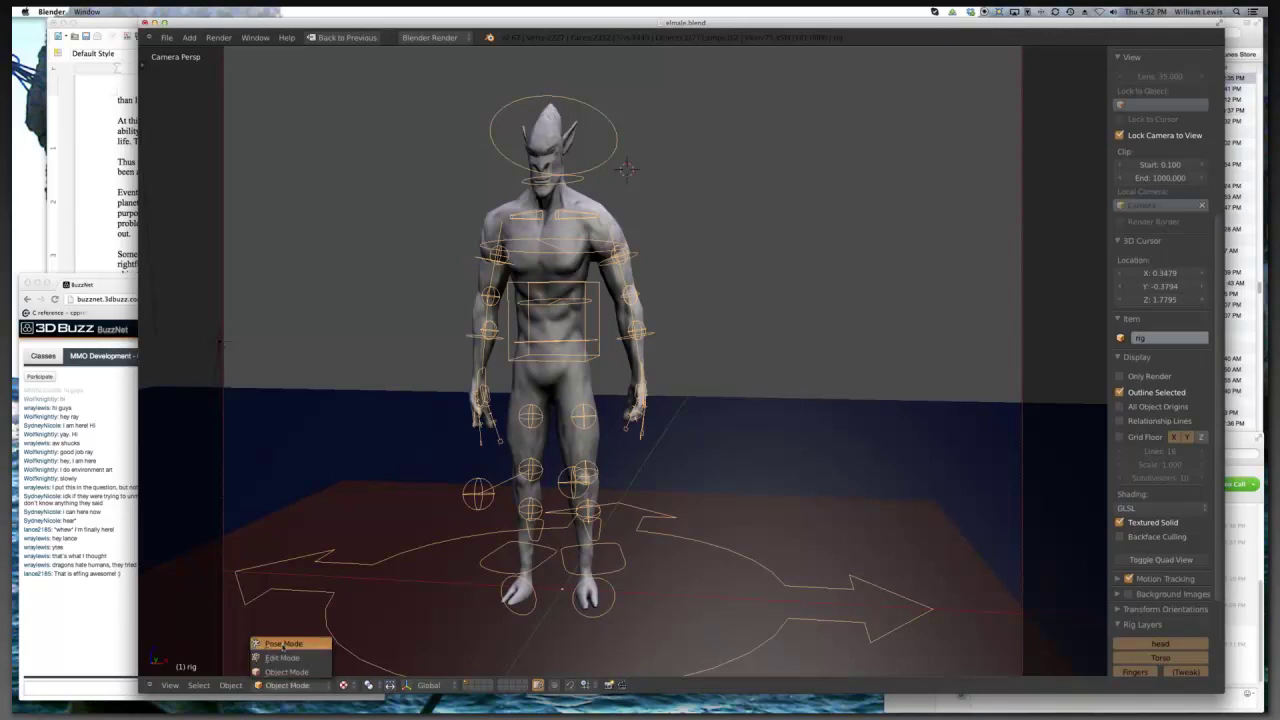
{"action": "left_click", "coordinate": [291, 640]}
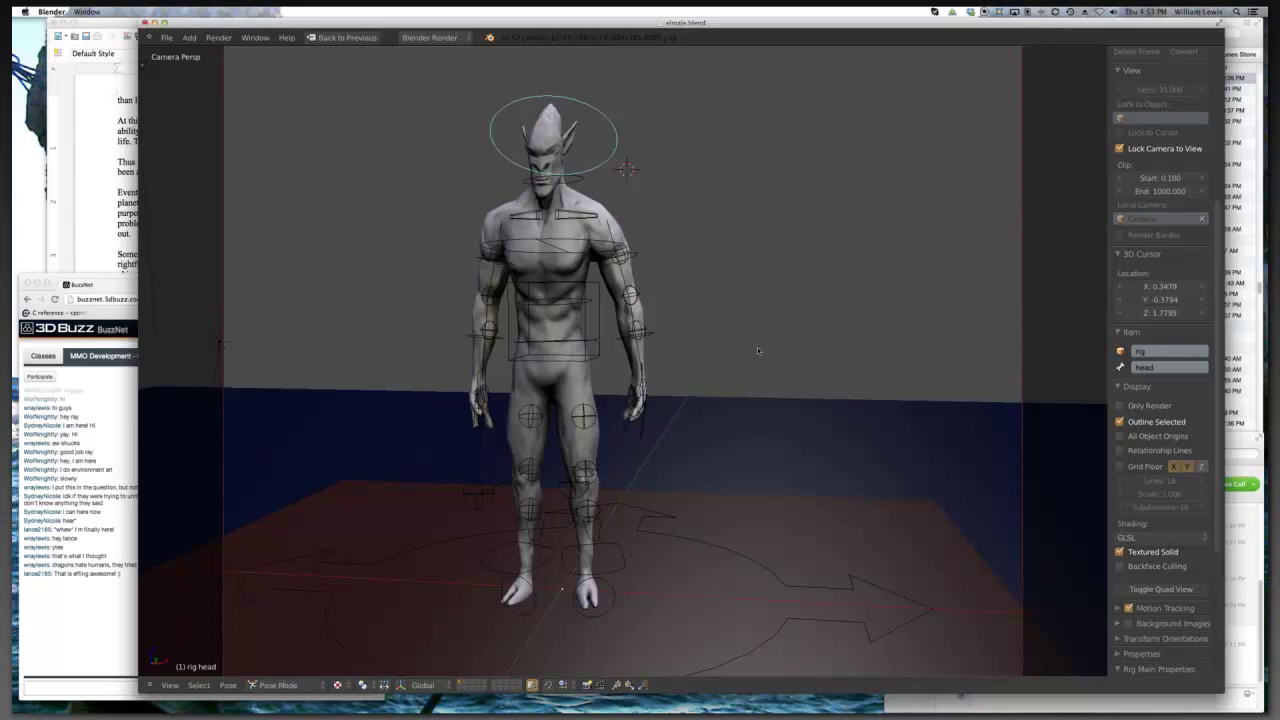
- Abandon a thumb scale and lengthen the left index finger (f_index.L) slightly
{"action": "scroll", "coordinate": [761, 359], "scroll_direction": "up", "scroll_amount": 5}
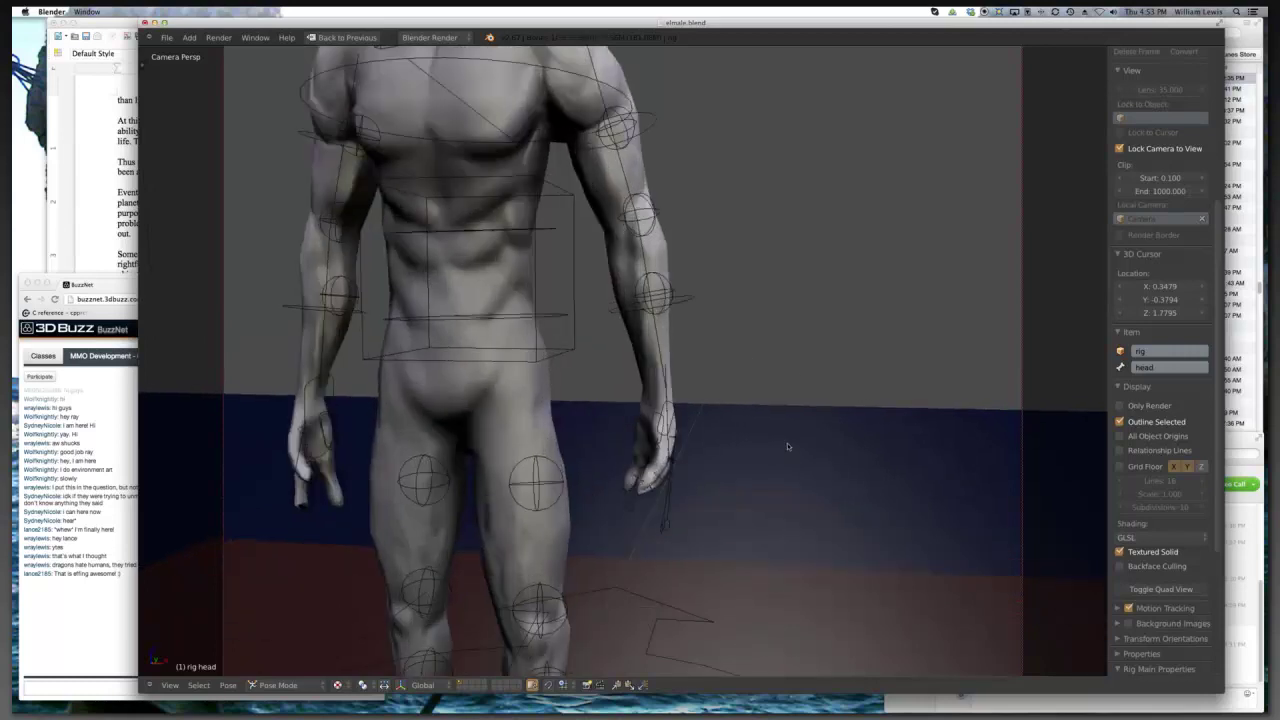
{"action": "scroll", "coordinate": [779, 437], "scroll_direction": "down", "scroll_amount": 3}
{"action": "scroll", "coordinate": [708, 329], "scroll_direction": "left", "scroll_amount": 5}
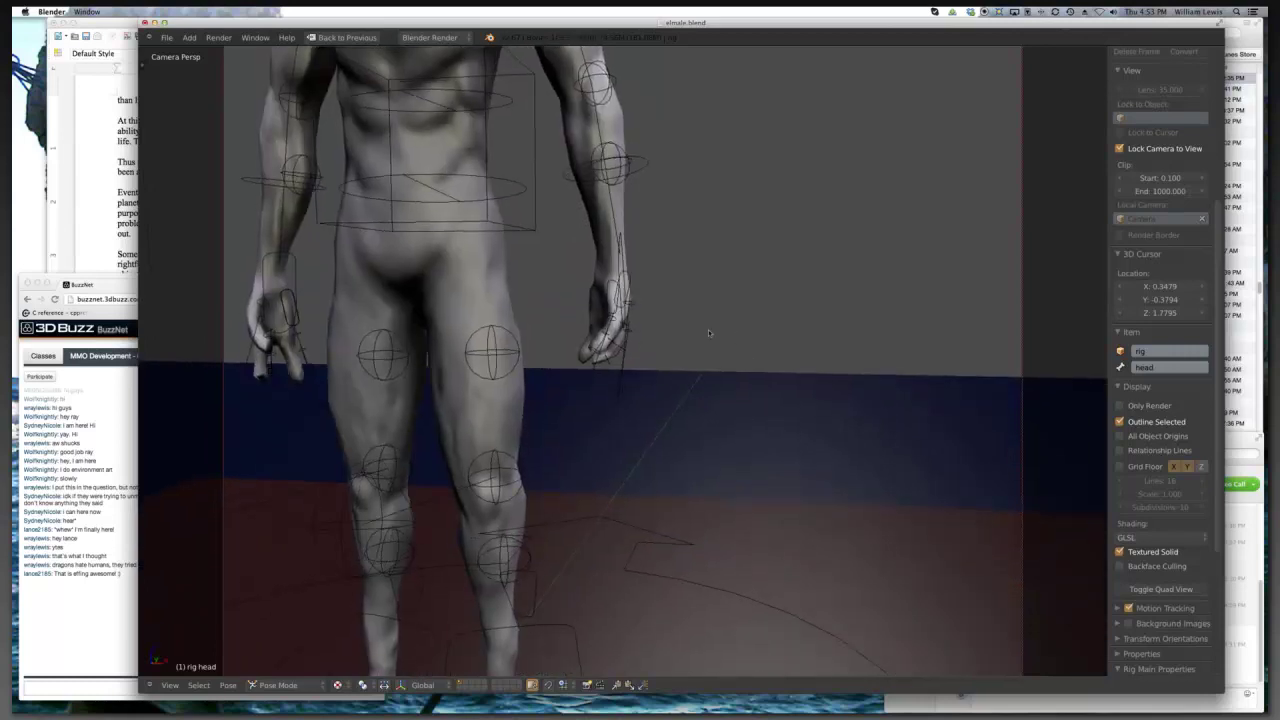
{"action": "scroll", "coordinate": [705, 329], "scroll_direction": "left", "scroll_amount": 3}
{"action": "right_click", "coordinate": [527, 362]}
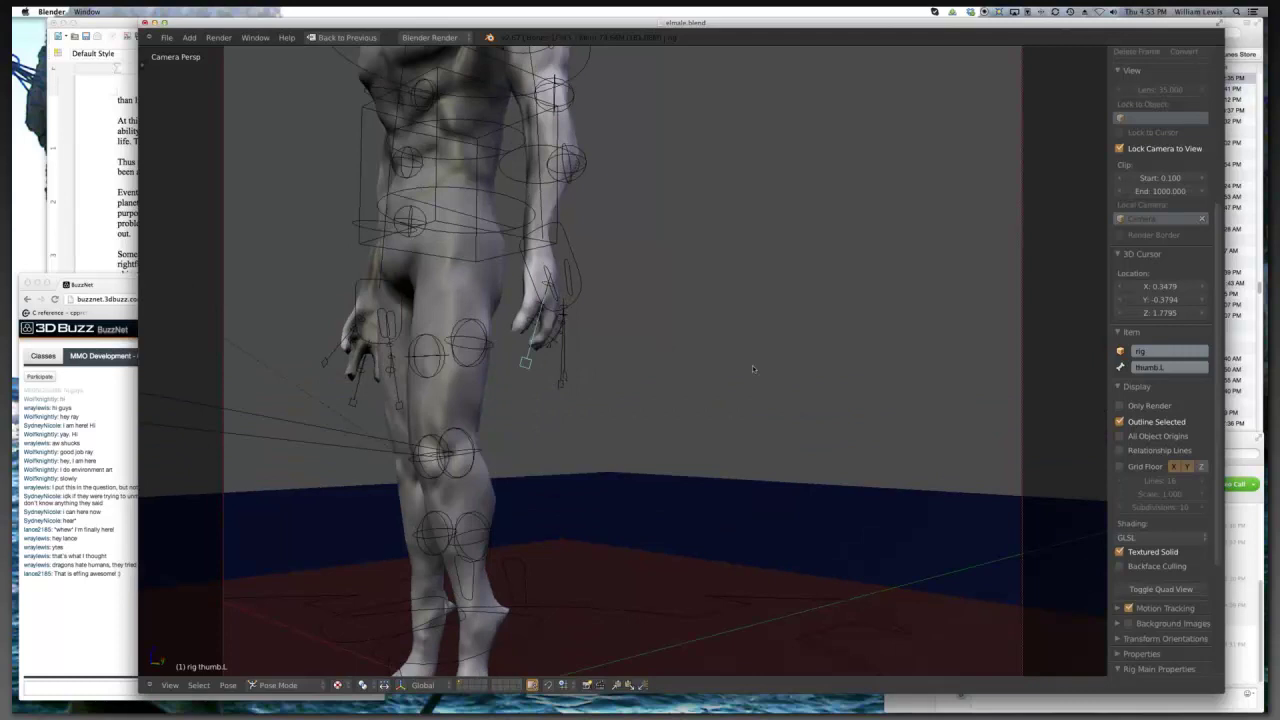
{"action": "key", "text": "s"}
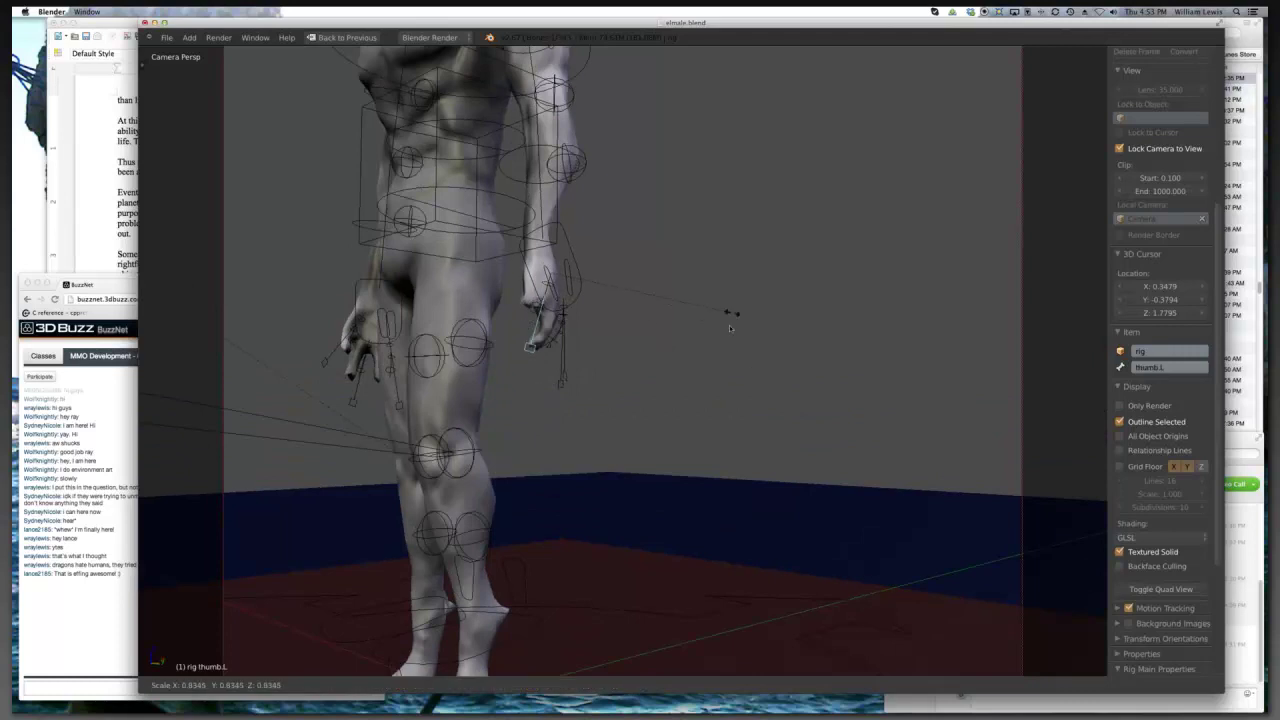
{"action": "right_click", "coordinate": [726, 399]}
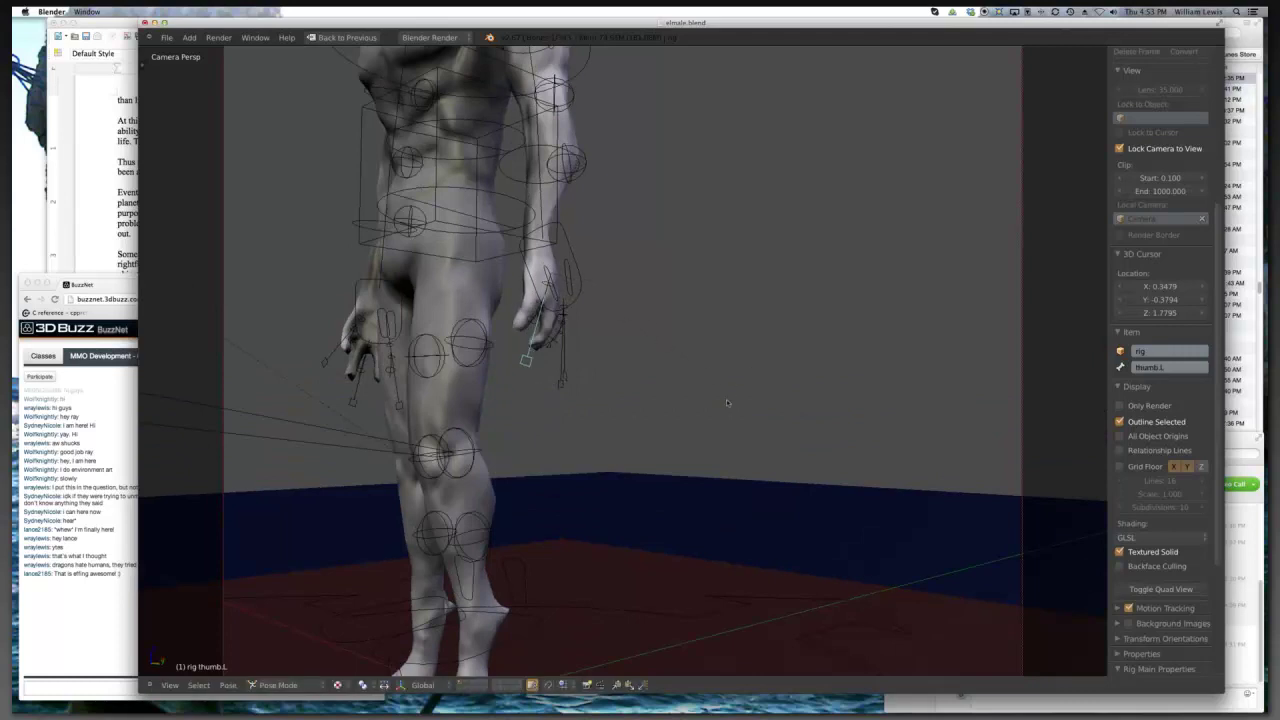
{"action": "right_click", "coordinate": [561, 385]}
{"action": "key", "text": "s"}
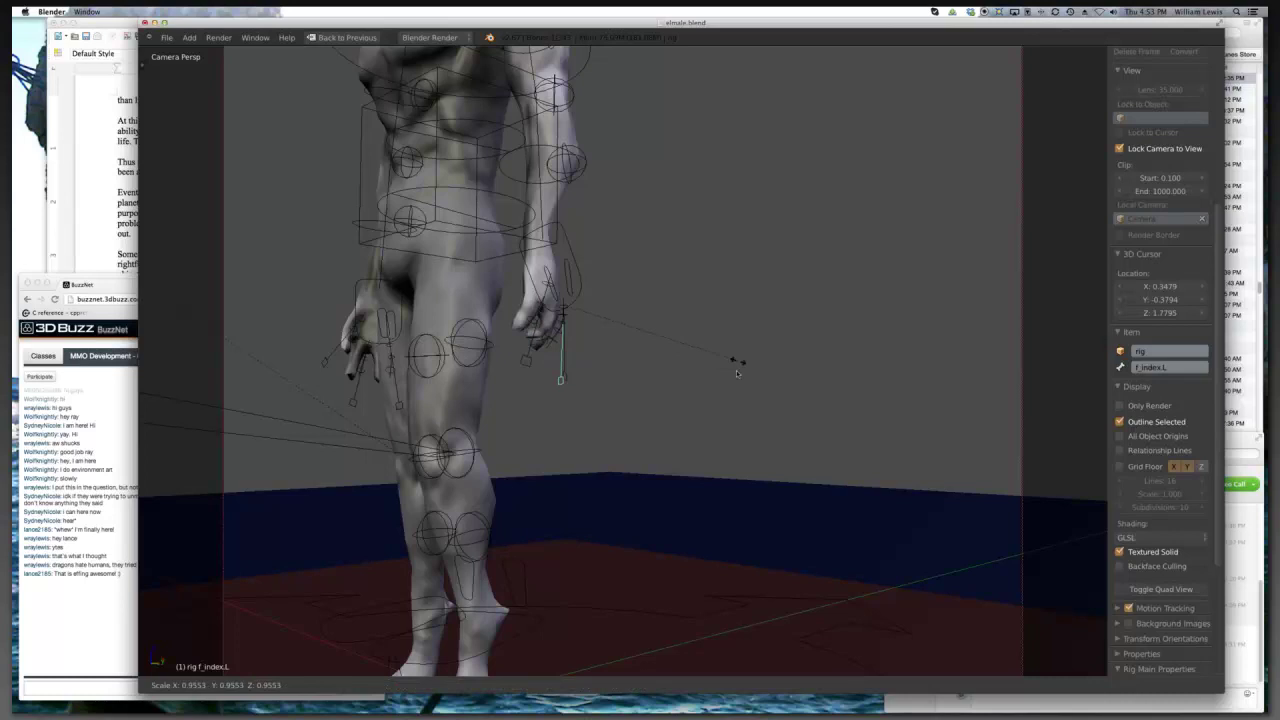
{"action": "left_click", "coordinate": [829, 388]}
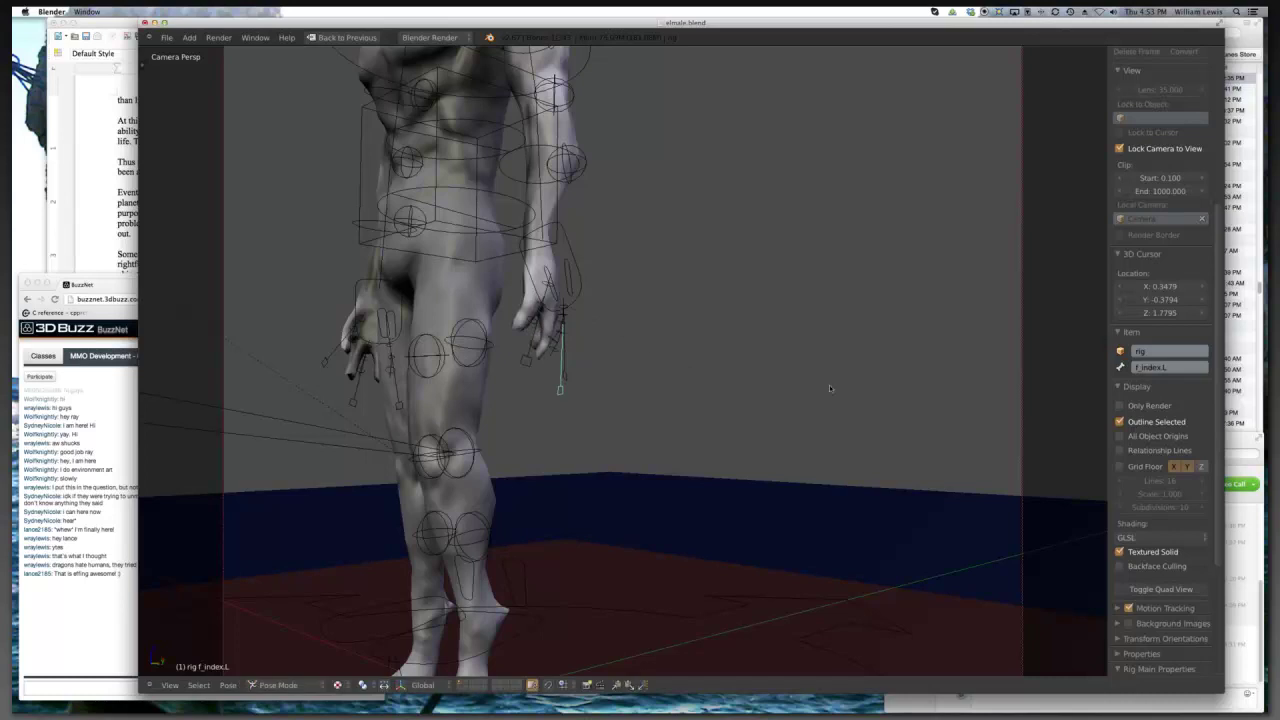
- Turn the head slightly and tilt it forward
{"action": "scroll", "coordinate": [820, 334], "scroll_direction": "down", "scroll_amount": 5}
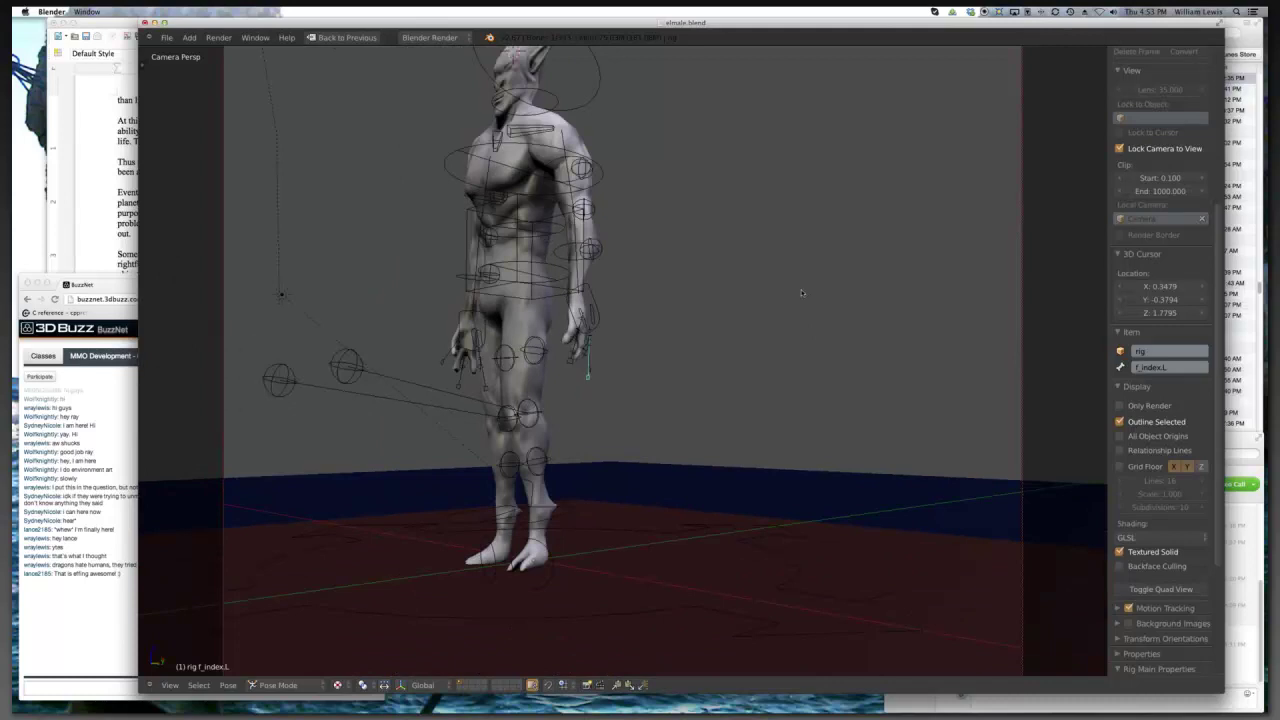
{"action": "left_click_drag", "start_coordinate": [792, 298], "coordinate": [578, 139]}
{"action": "right_click", "coordinate": [580, 139]}
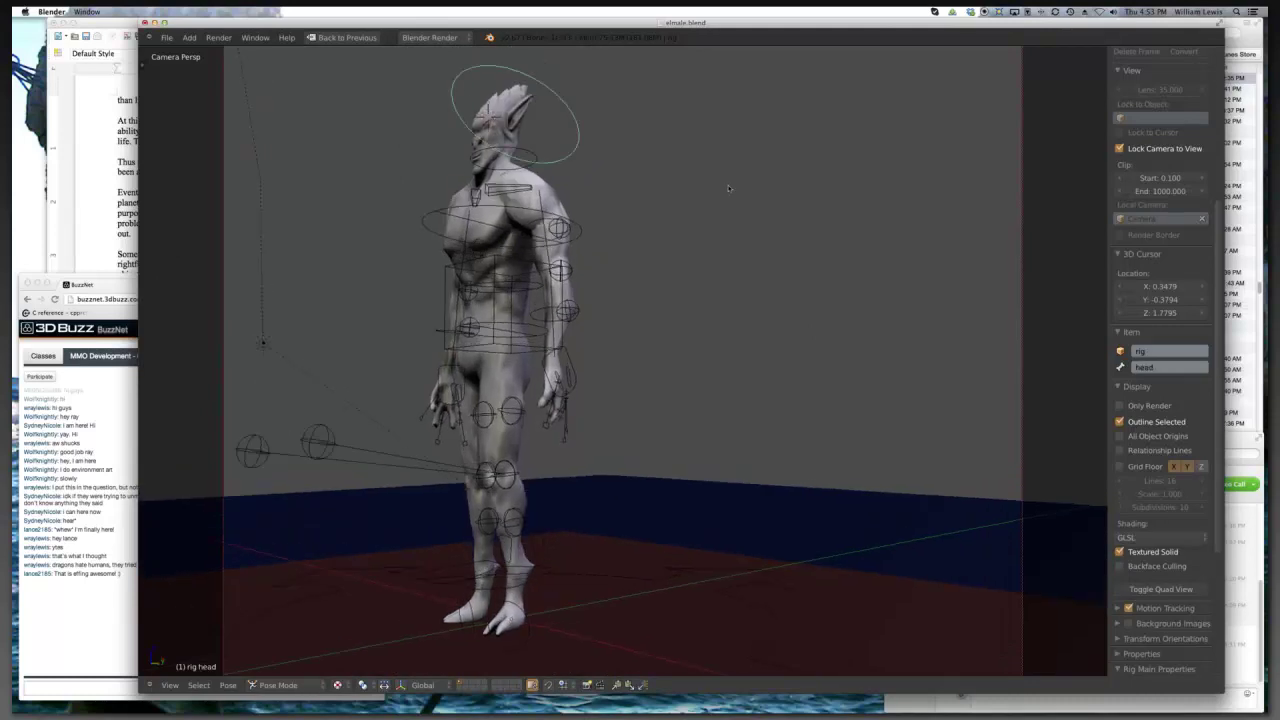
{"action": "key", "text": "r"}
{"action": "left_click", "coordinate": [709, 228]}
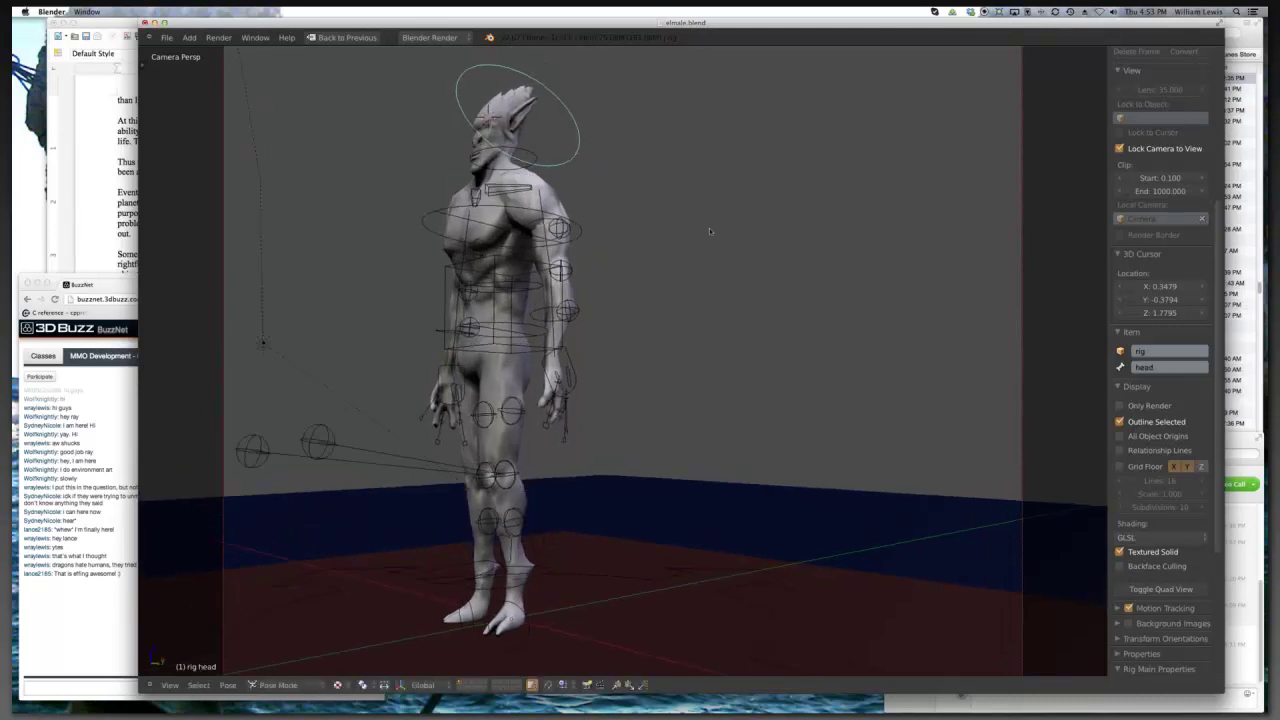
{"action": "left_click_drag", "start_coordinate": [709, 228], "coordinate": [660, 248]}
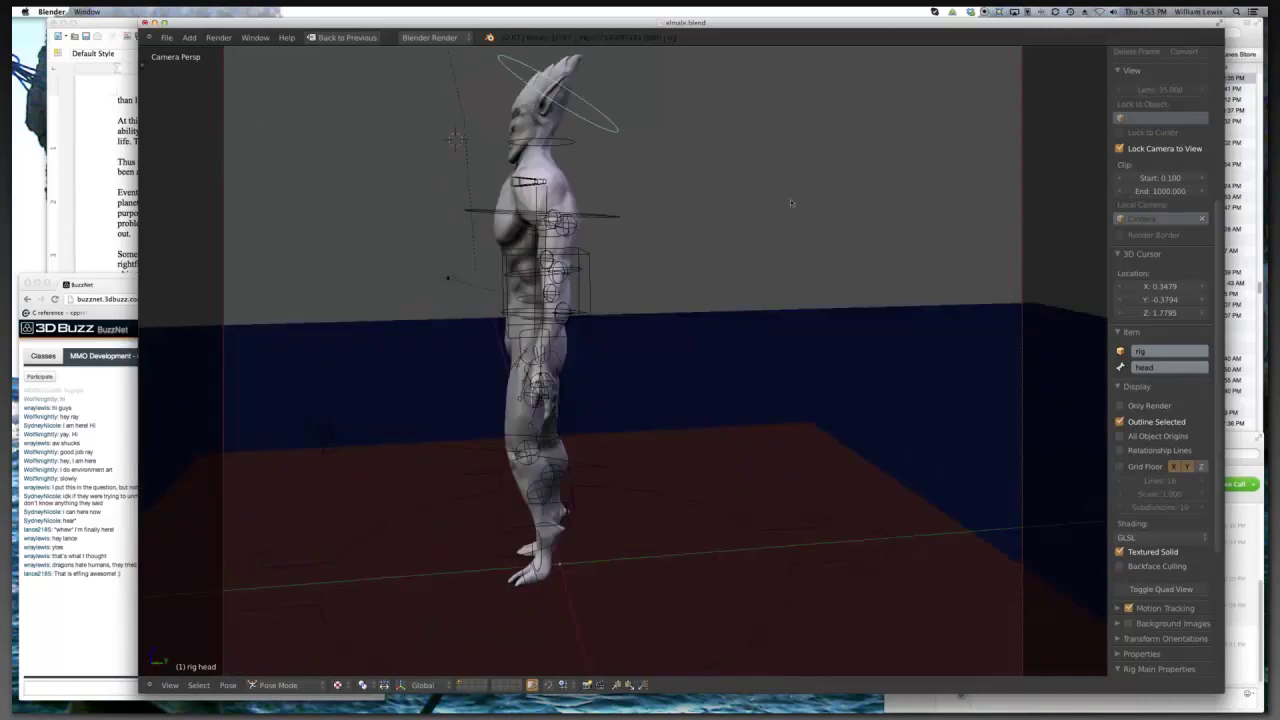
{"action": "key", "text": "r"}
{"action": "left_click", "coordinate": [643, 200]}
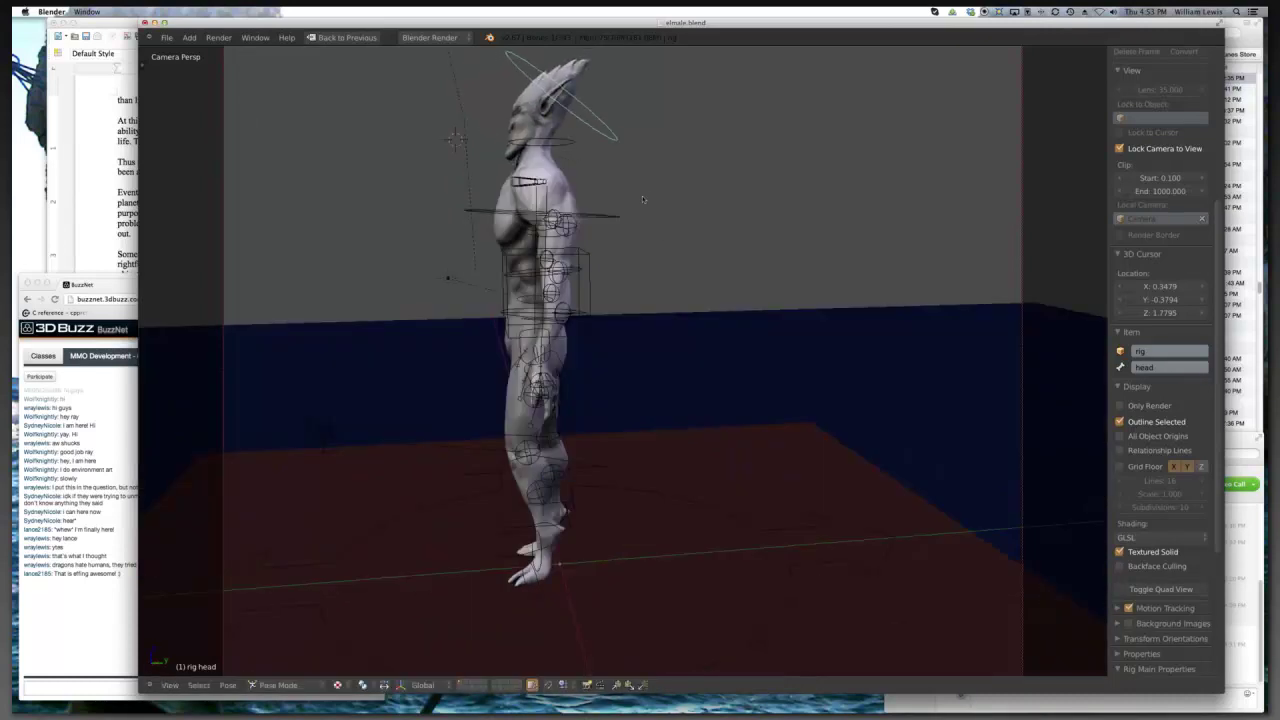
- Place the 3D cursor at the neck and rotate the neck bone forward
{"action": "left_click", "coordinate": [563, 141]}
{"action": "right_click", "coordinate": [560, 142]}
{"action": "key", "text": "r"}
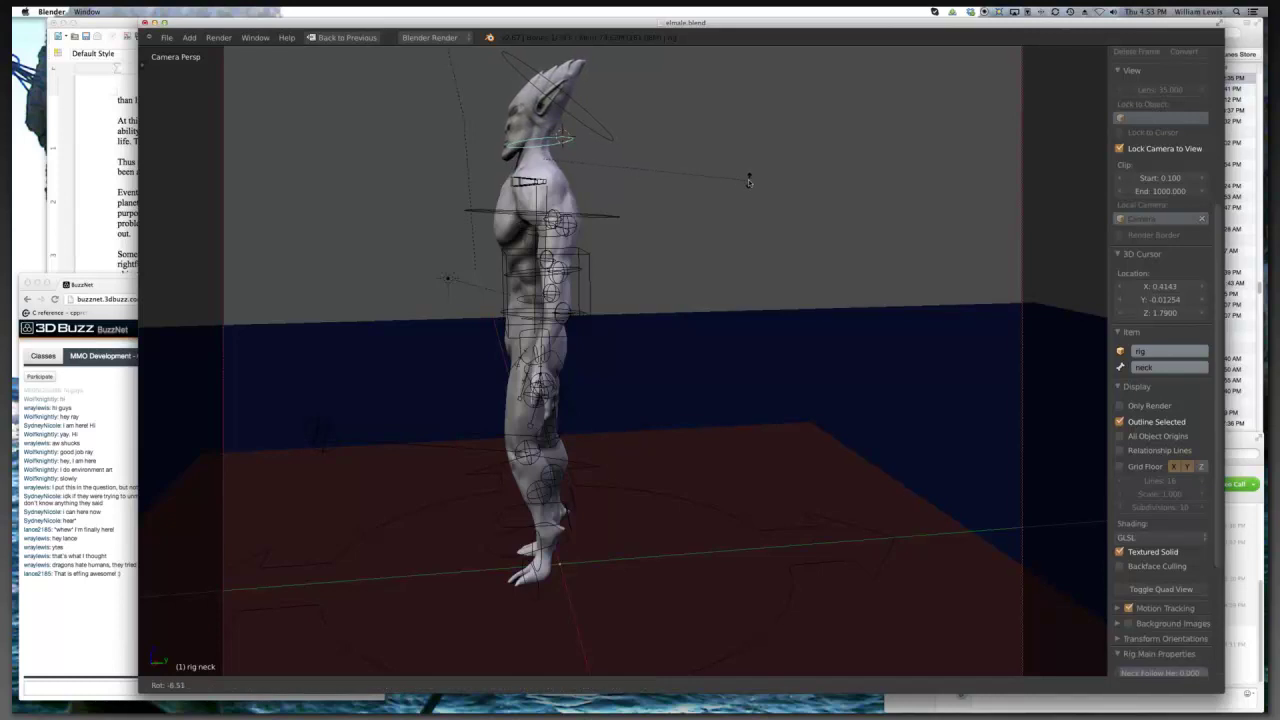
{"action": "left_click", "coordinate": [721, 151]}
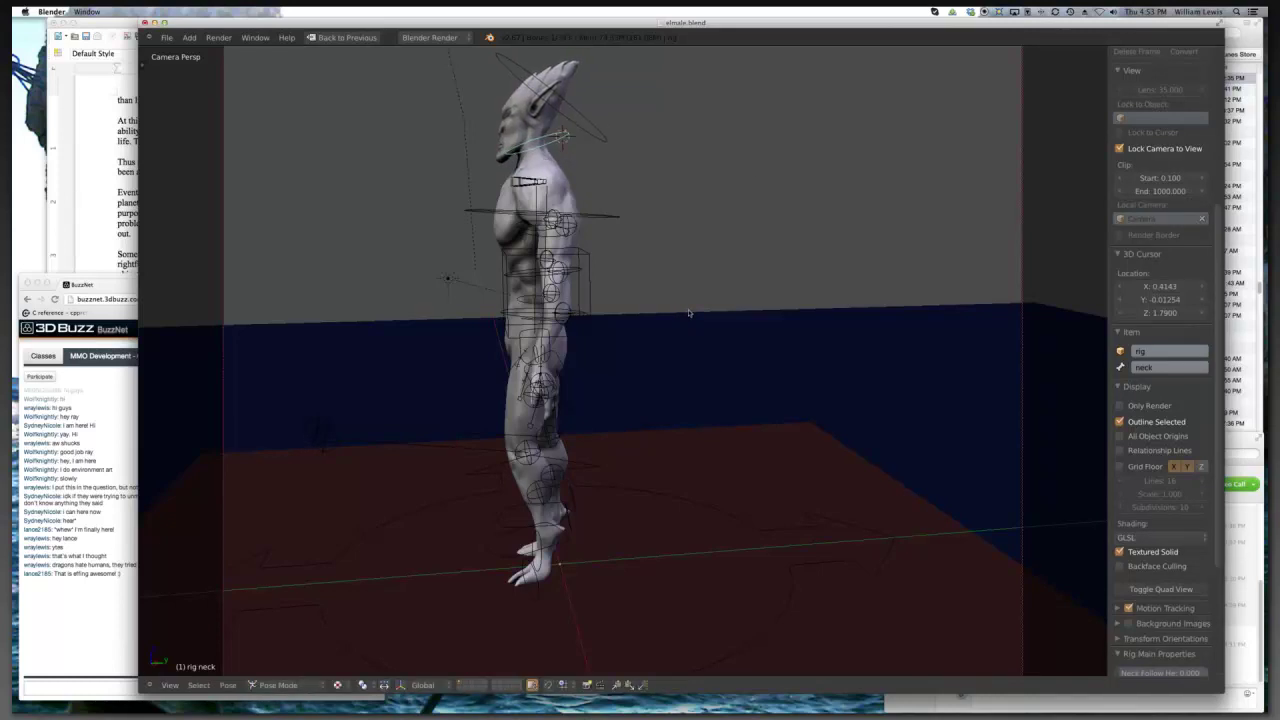
{"action": "scroll", "coordinate": [688, 313], "scroll_direction": "right", "scroll_amount": 10}
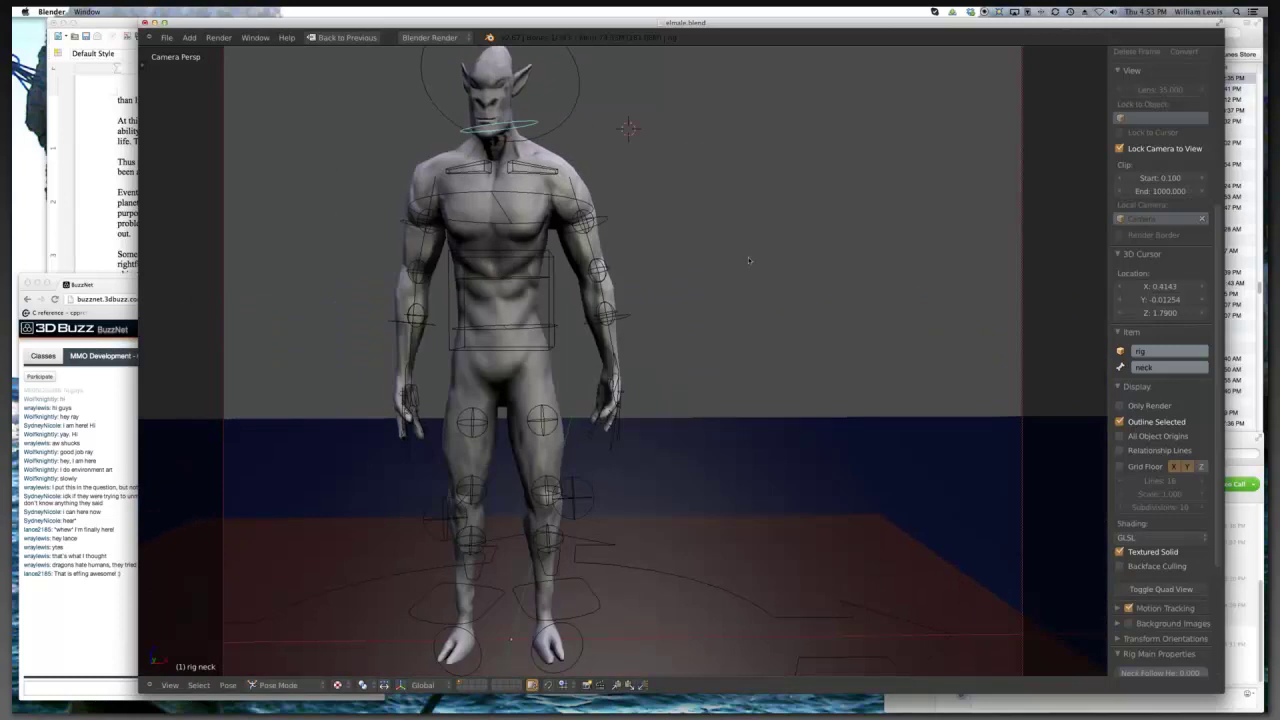
{"action": "scroll", "coordinate": [752, 271], "scroll_direction": "down", "scroll_amount": 4}
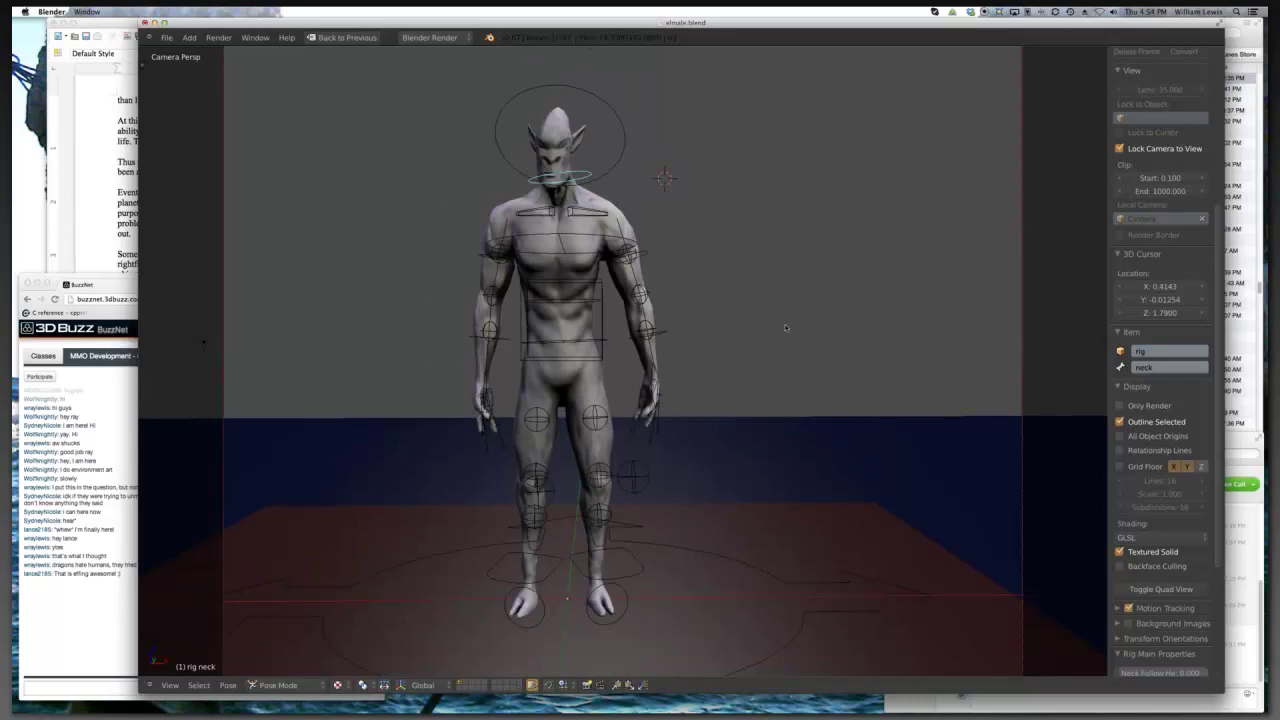
- Briefly preview without overlays, then rotate the left upper arm (upper_arm.fk.L) twice
{"action": "left_click", "coordinate": [1120, 405]}
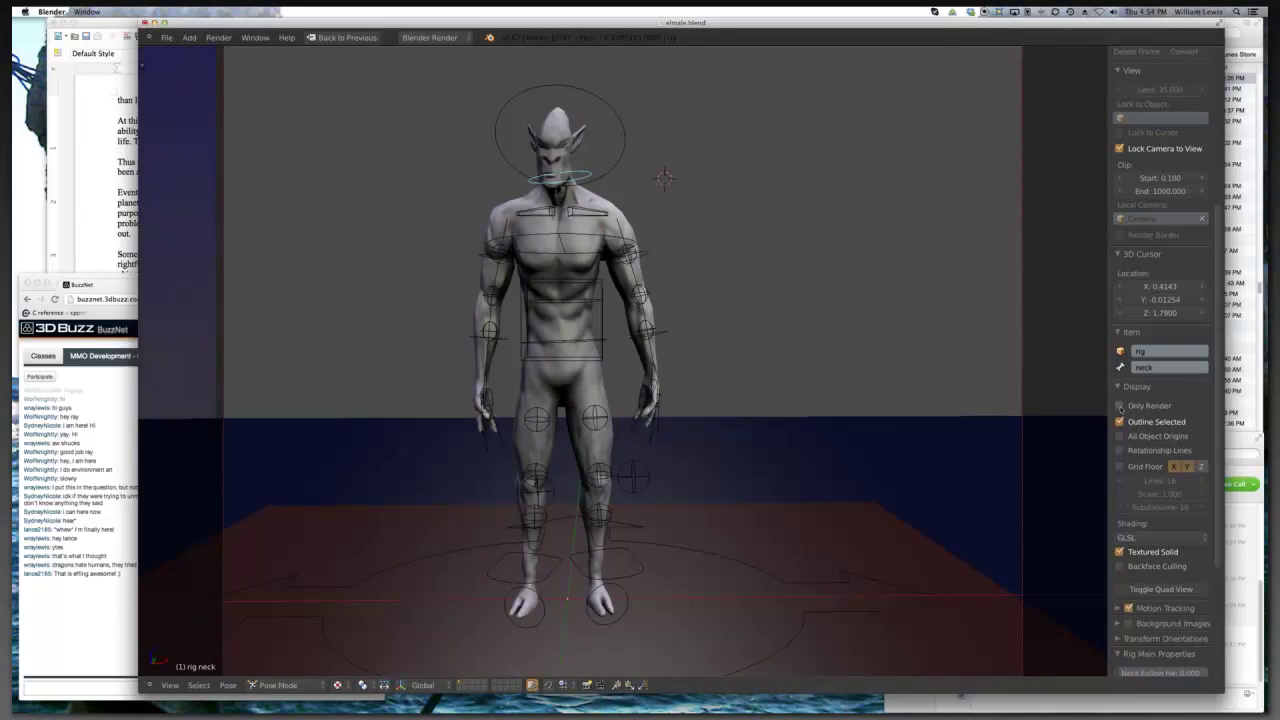
{"action": "mouse_move", "coordinate": [900, 375]}
{"action": "left_mouse_down"}
{"action": "mouse_move", "coordinate": [846, 371]}
{"action": "mouse_move", "coordinate": [1000, 374]}
{"action": "mouse_move", "coordinate": [890, 373]}
{"action": "left_mouse_up"}
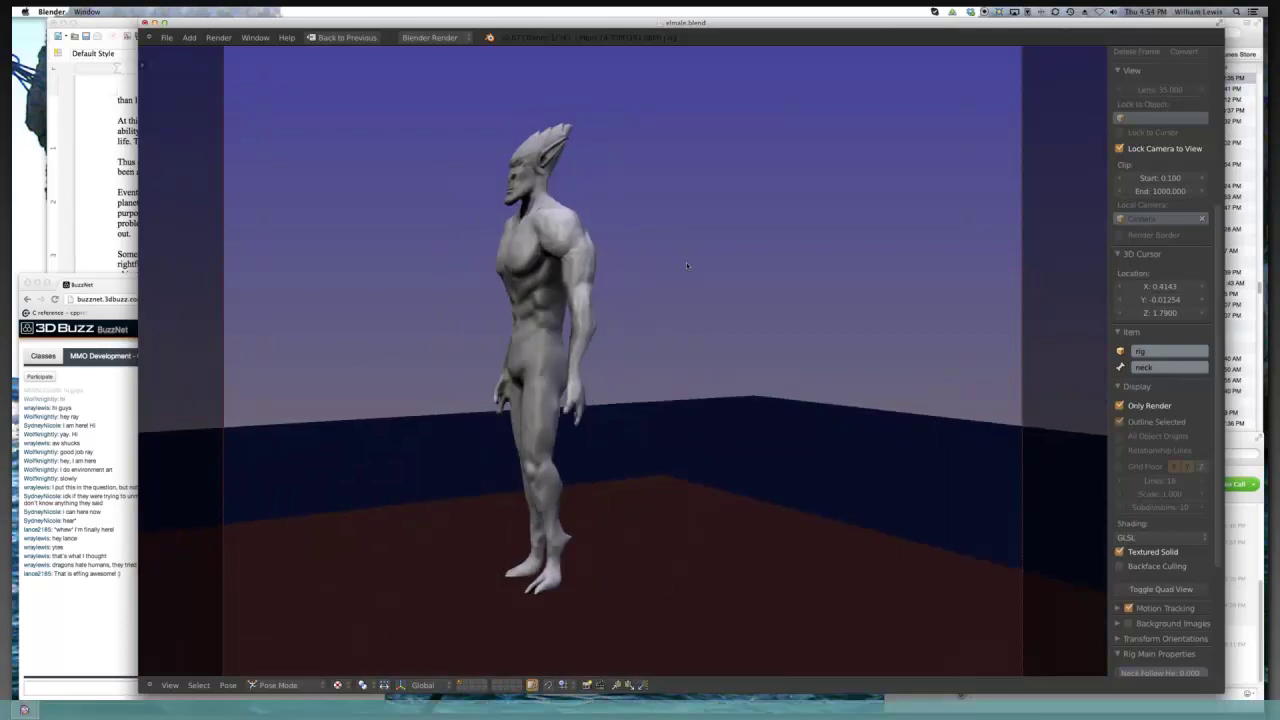
{"action": "left_click", "coordinate": [1121, 406]}
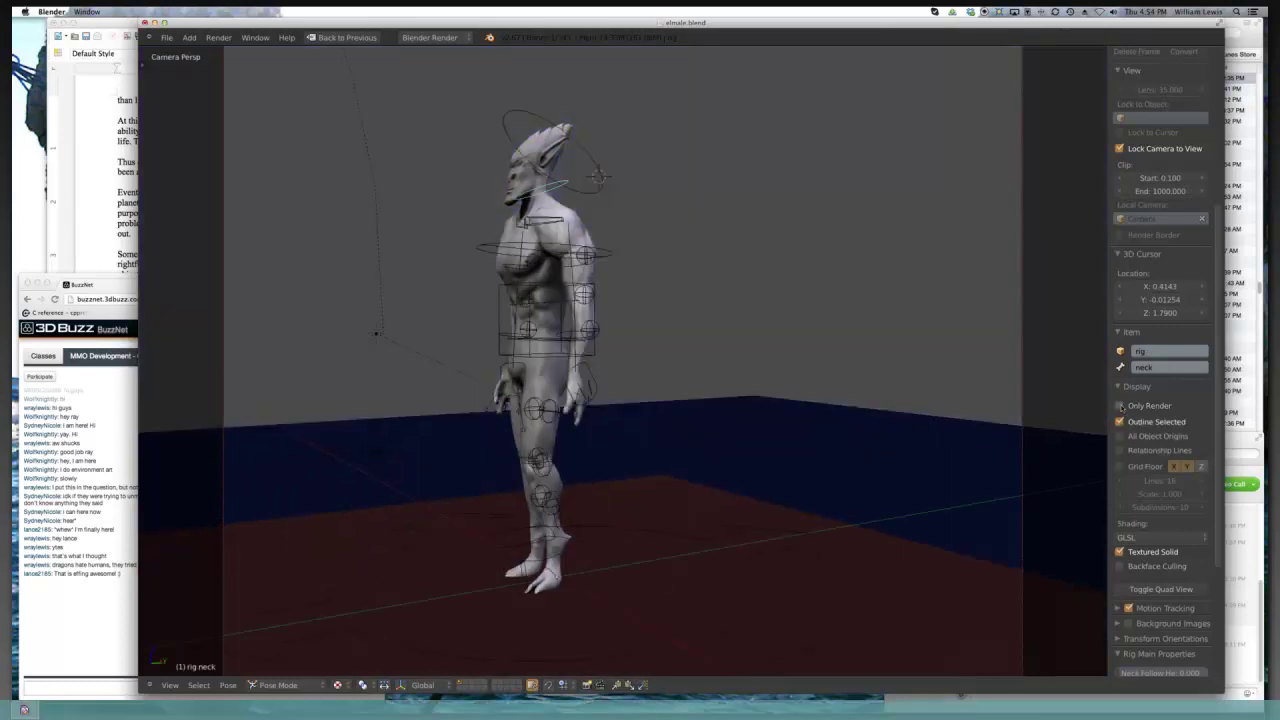
{"action": "right_click", "coordinate": [578, 268]}
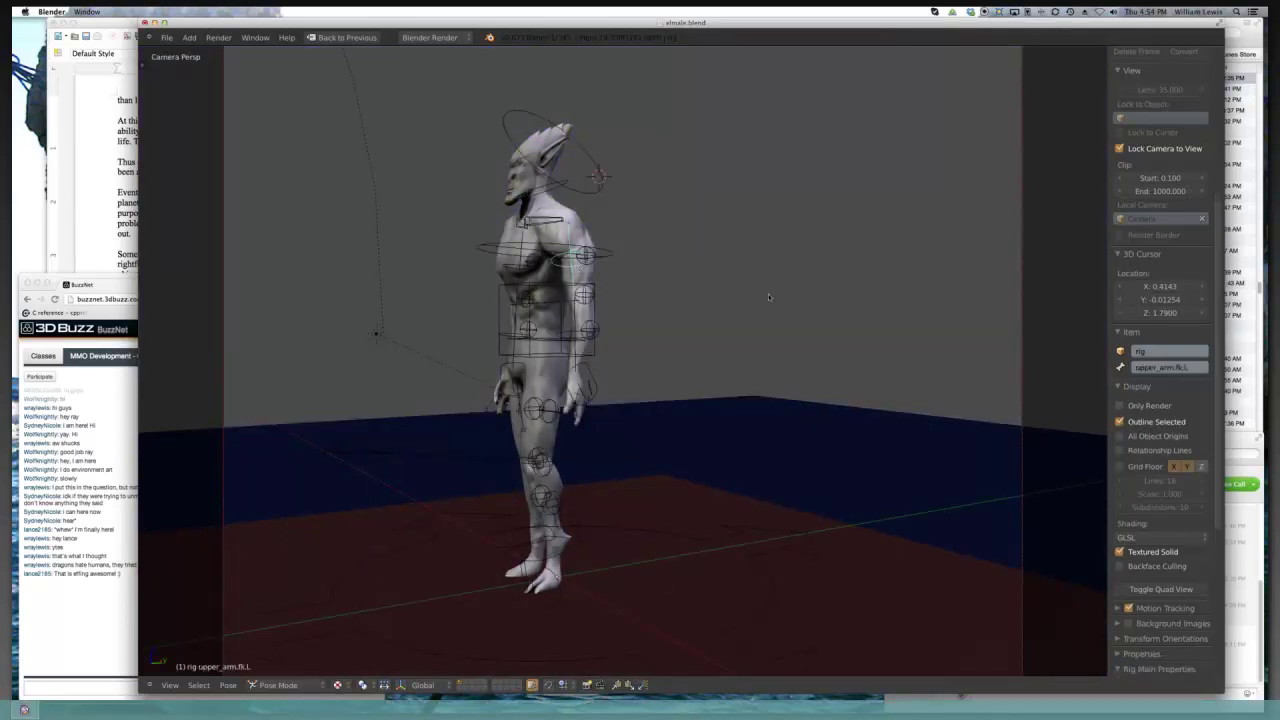
{"action": "key", "text": "r"}
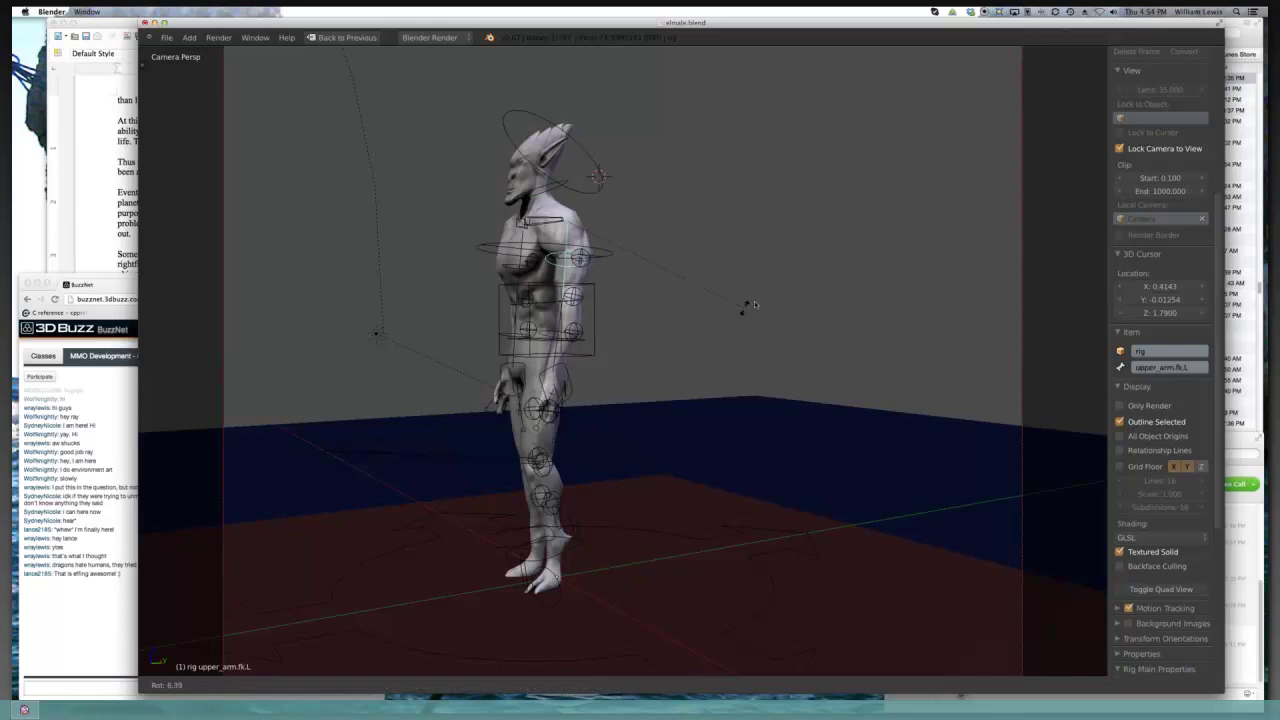
{"action": "left_click", "coordinate": [756, 302]}
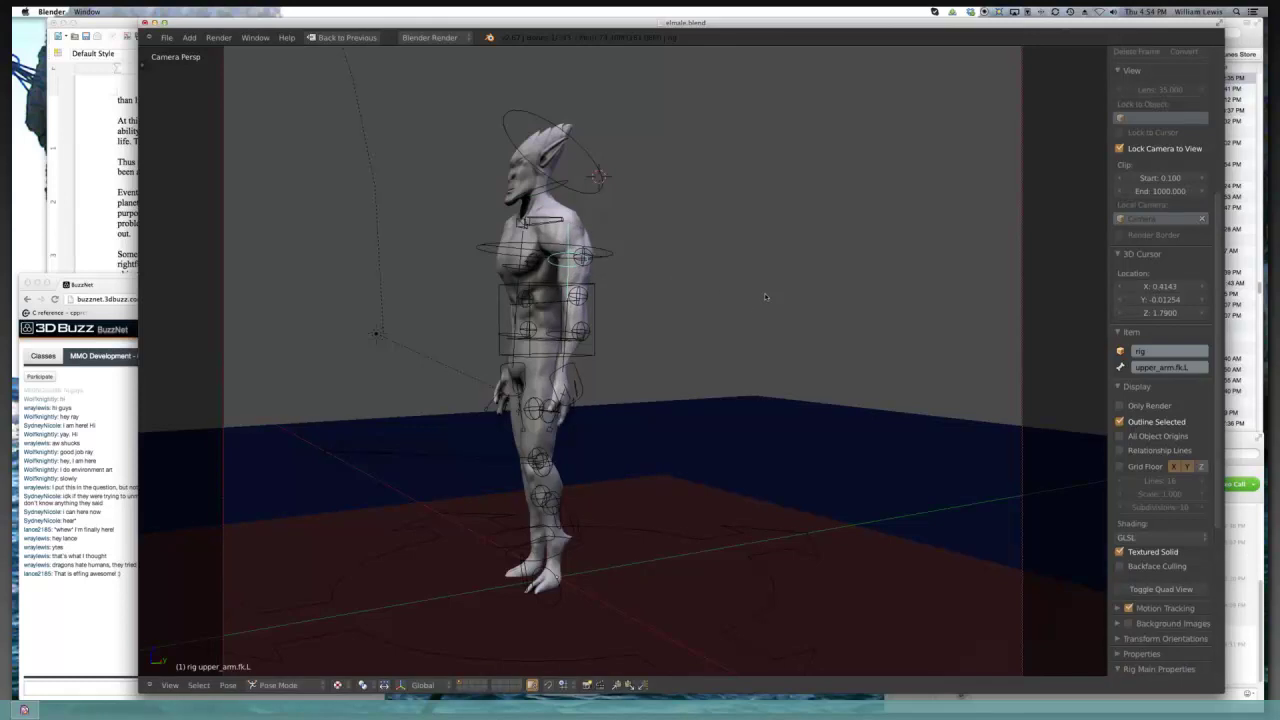
{"action": "key", "text": "r"}
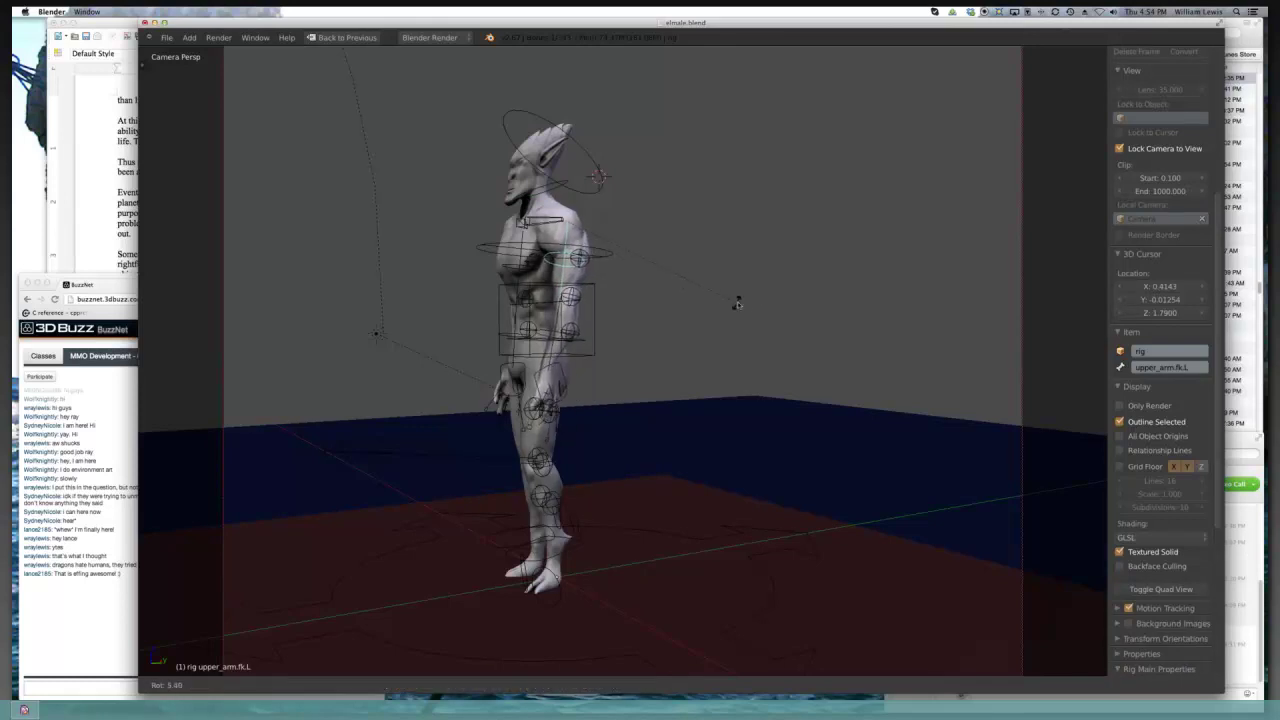
{"action": "left_click", "coordinate": [735, 304]}
{"action": "left_click_drag", "start_coordinate": [754, 343], "coordinate": [814, 343]}
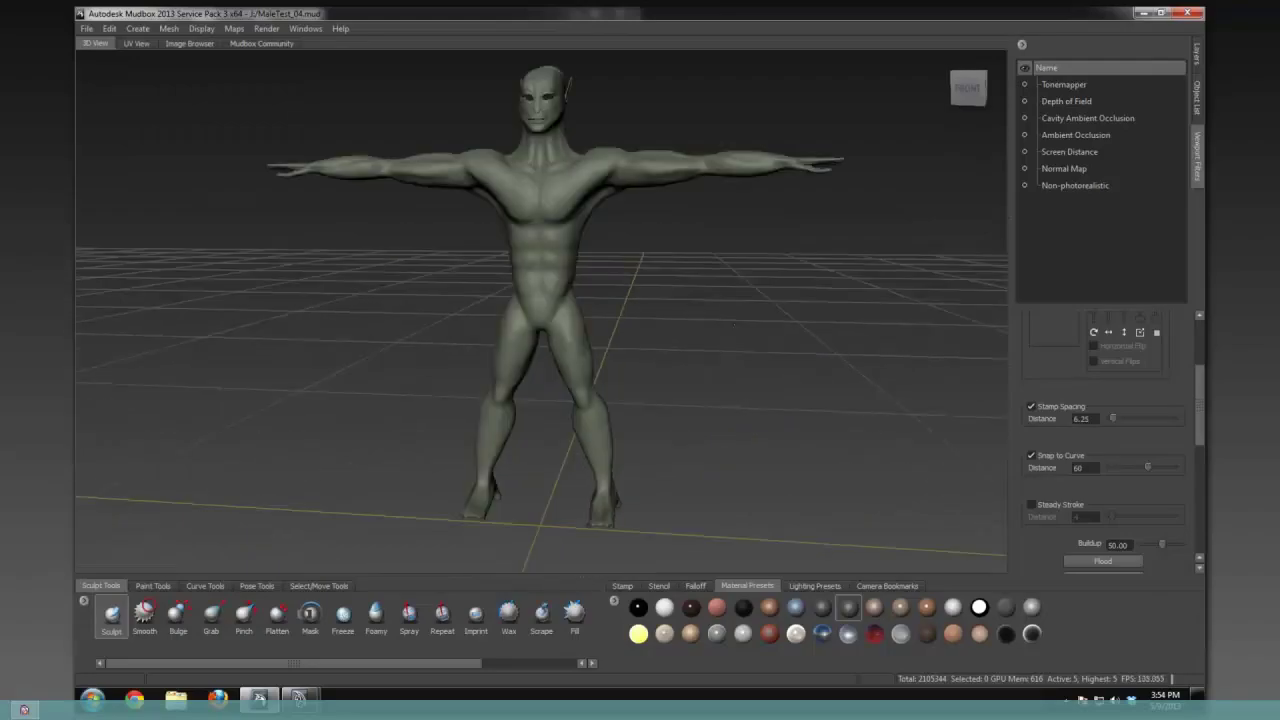
- Orbit around the T-posed MaleTest_04 sculpt in Mudbox, viewing front, sides and back
{"action": "left_click_drag", "start_coordinate": [700, 338], "coordinate": [742, 338]}
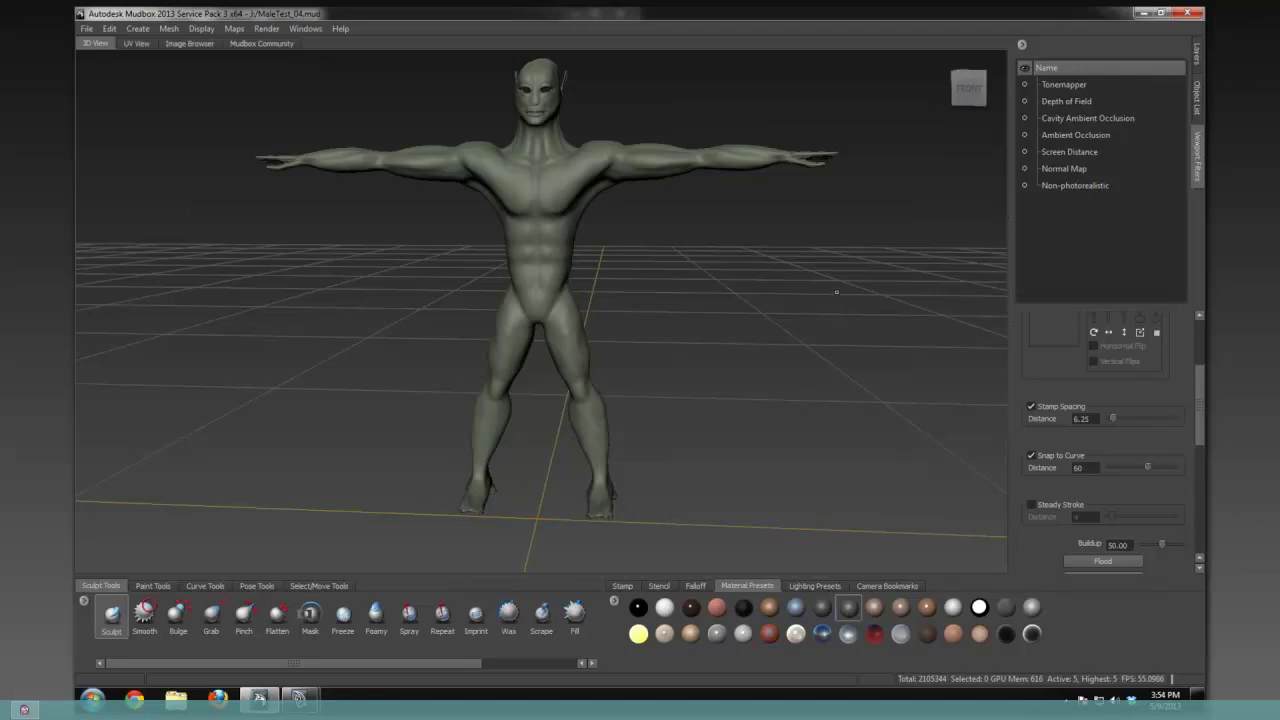
{"action": "left_click_drag", "start_coordinate": [724, 232], "coordinate": [746, 293]}
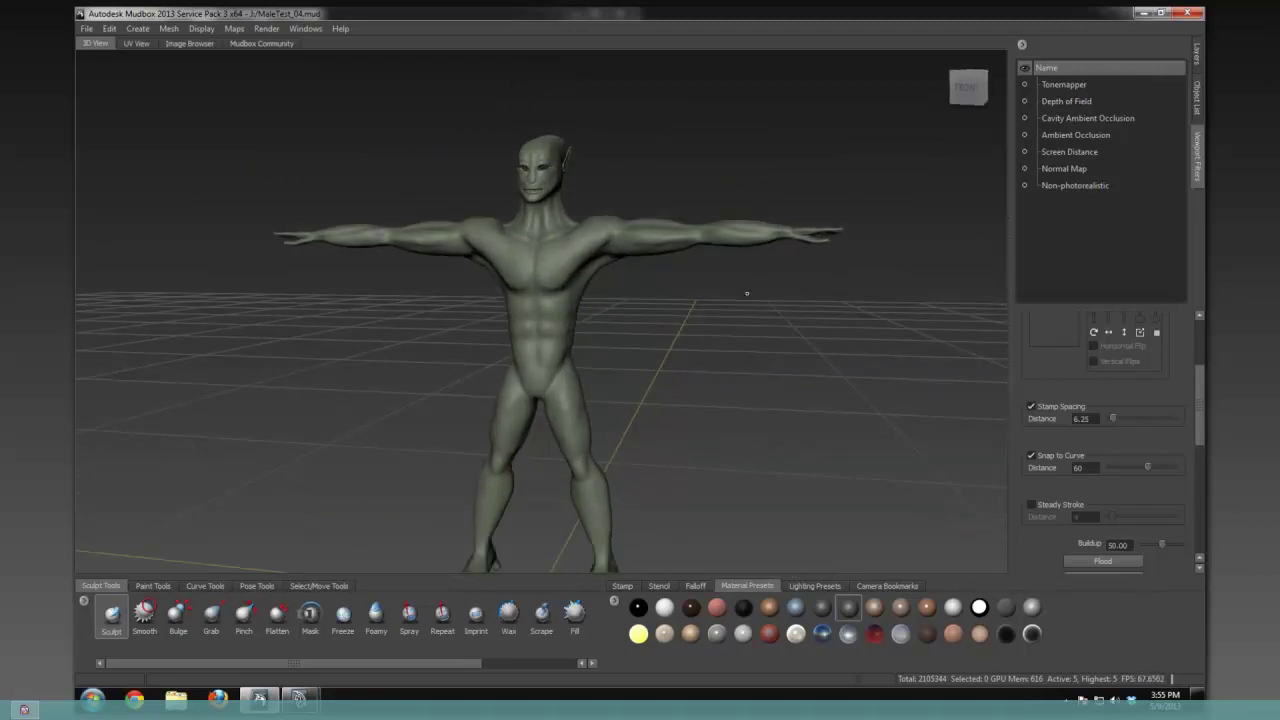
{"action": "left_click_drag", "start_coordinate": [749, 305], "coordinate": [865, 308]}
{"action": "left_click_drag", "start_coordinate": [670, 299], "coordinate": [812, 430]}
{"action": "left_click_drag", "start_coordinate": [624, 338], "coordinate": [866, 336]}
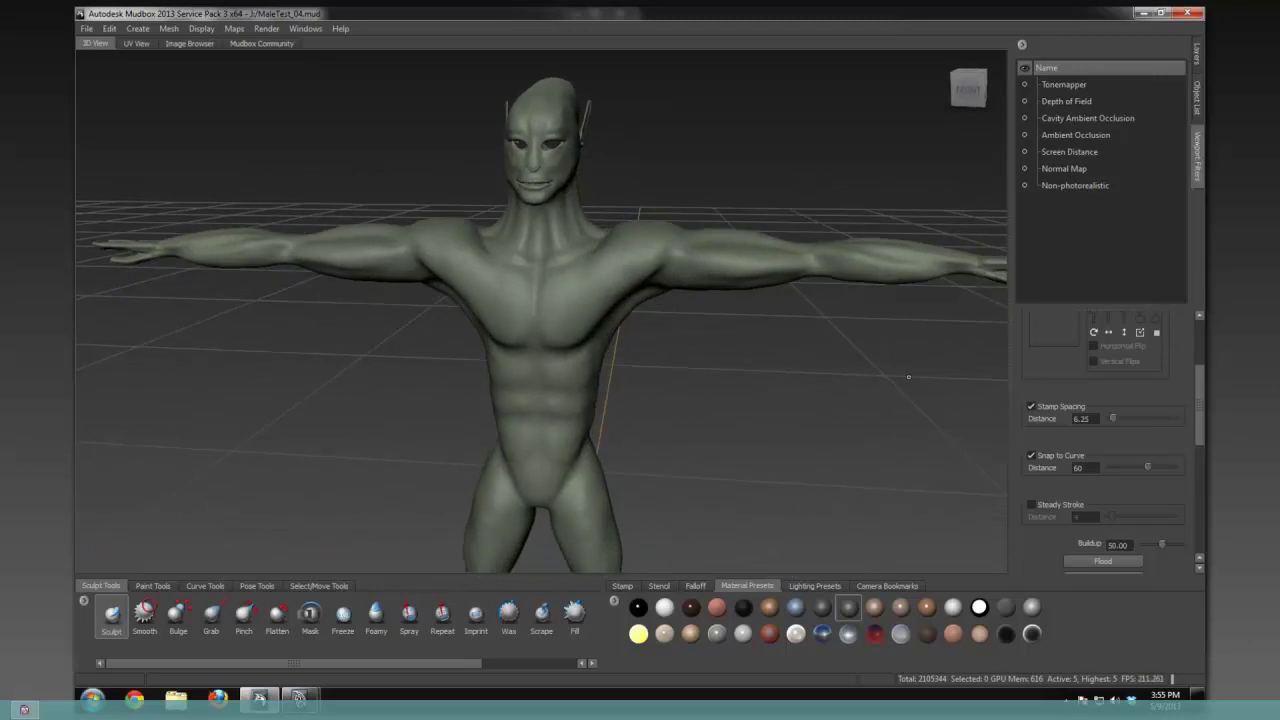
- Orbit the MaleTest_04 alien sculpt around to its back and down to the clawed feet
{"action": "left_click_drag", "start_coordinate": [908, 376], "coordinate": [573, 409]}
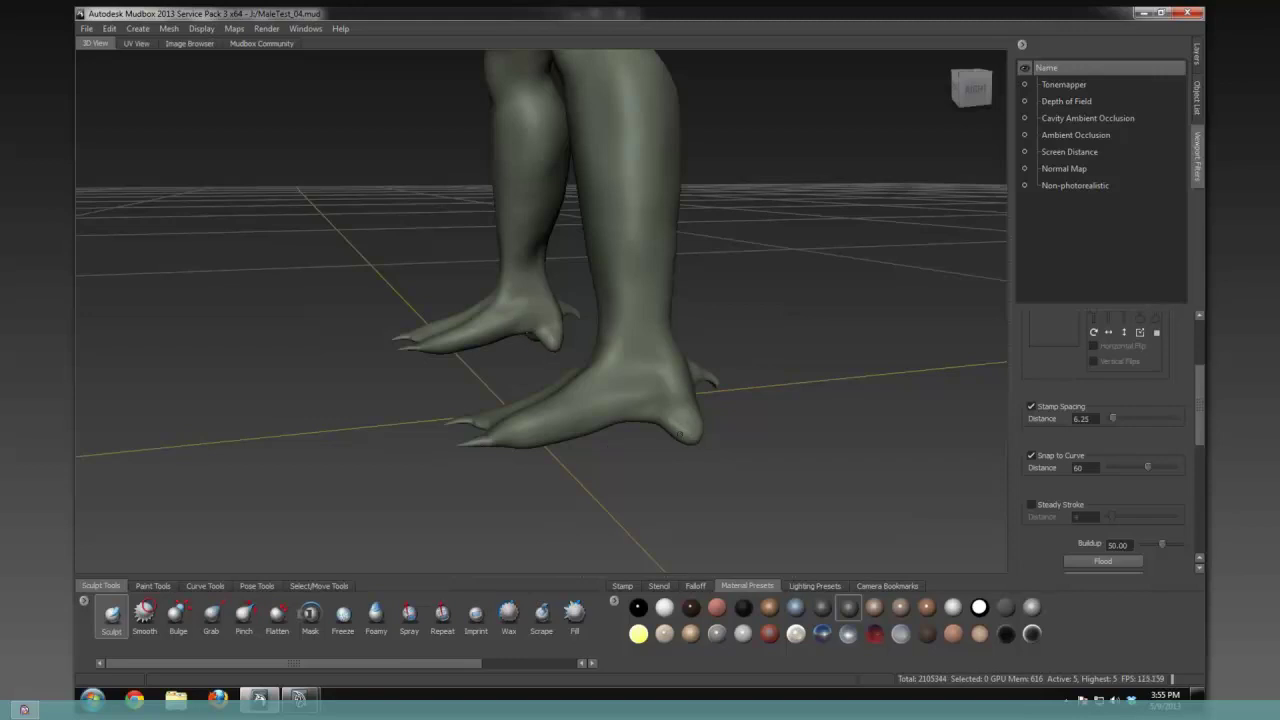
{"action": "left_click_drag", "start_coordinate": [671, 441], "coordinate": [240, 94]}
- Open the FemaleTest_03 scene, dismissing the save-changes prompt for the male sculpt
{"action": "left_click", "coordinate": [87, 28]}
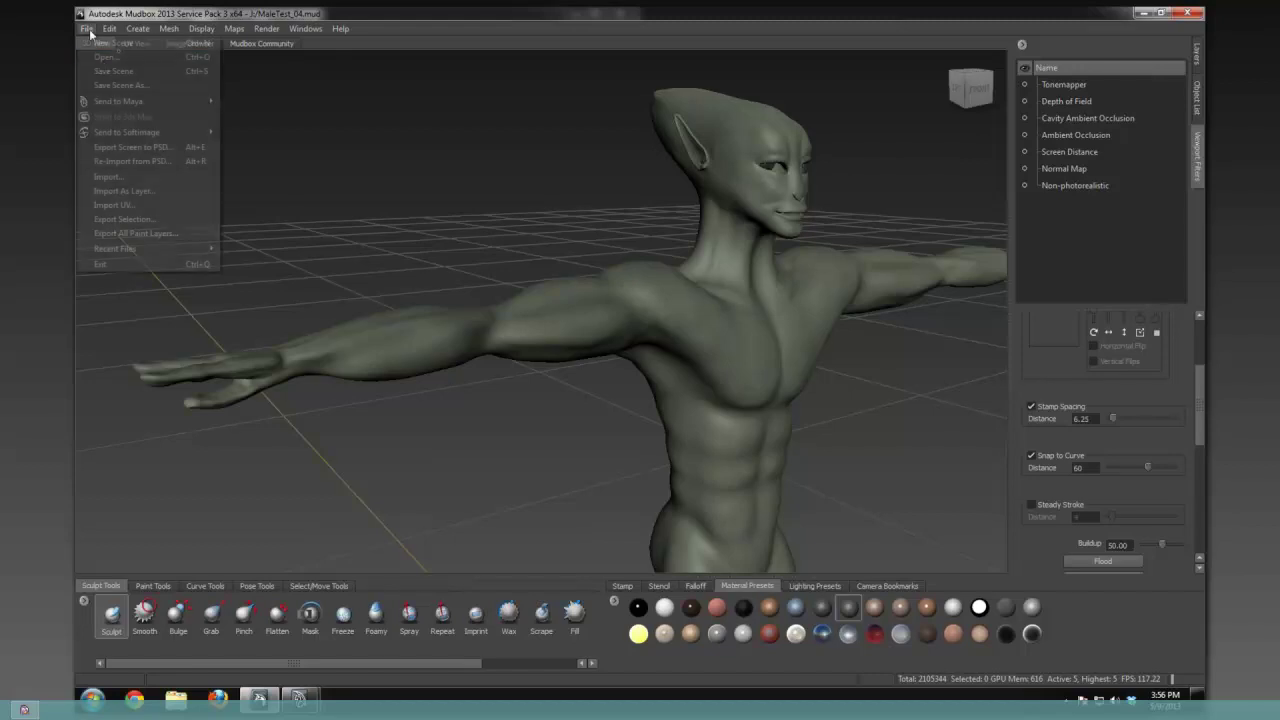
{"action": "left_click", "coordinate": [103, 62]}
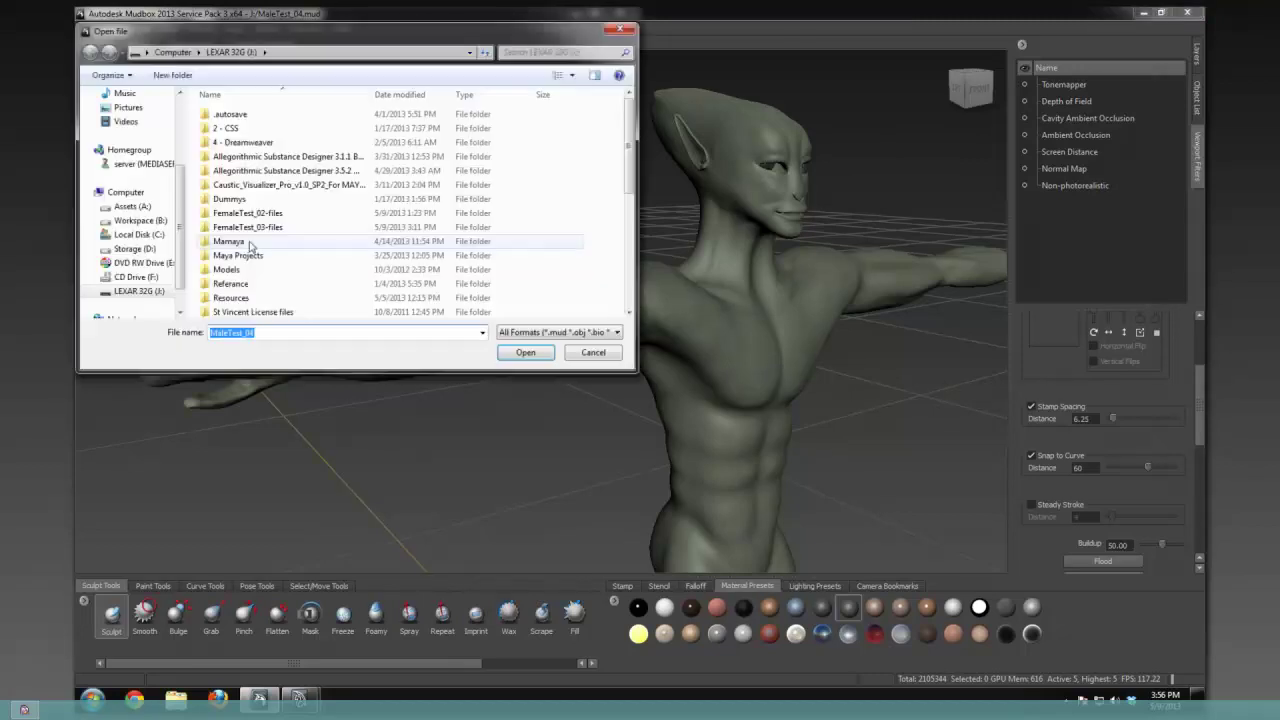
{"action": "scroll", "coordinate": [251, 251], "scroll_direction": "down", "scroll_amount": 8}
{"action": "left_click", "coordinate": [238, 268]}
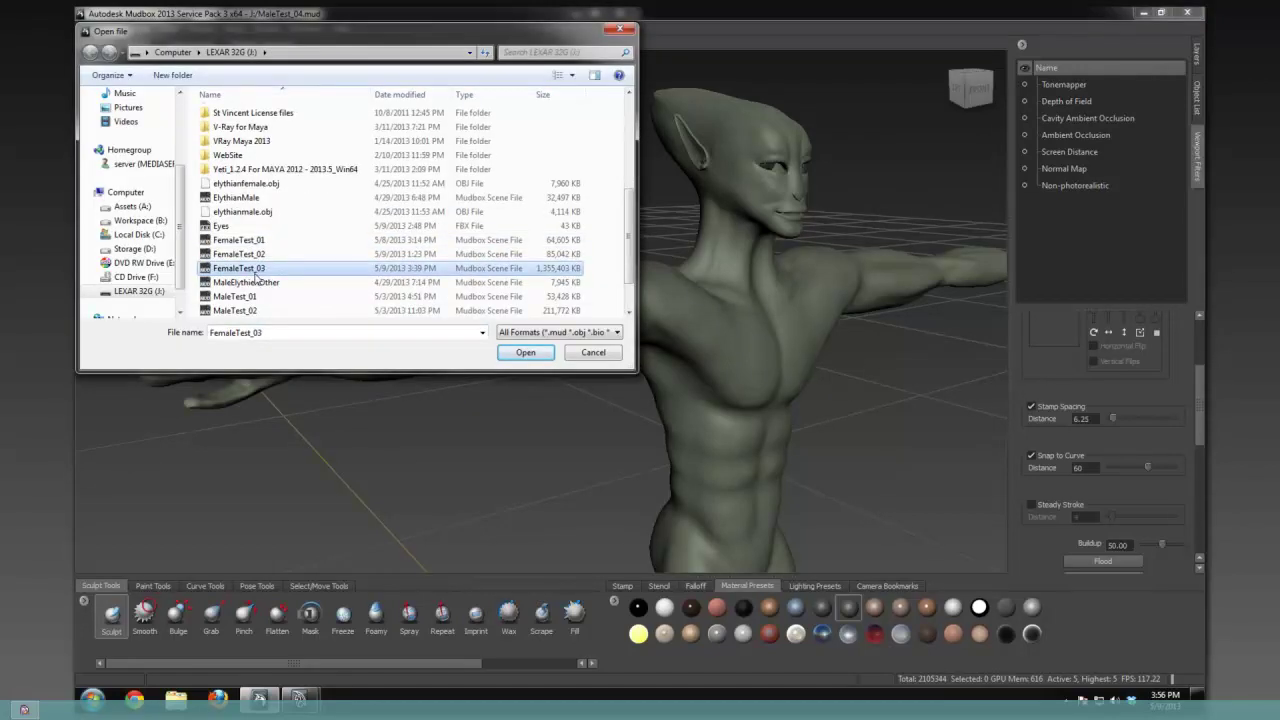
{"action": "left_click", "coordinate": [525, 352]}
{"action": "left_click", "coordinate": [640, 366]}
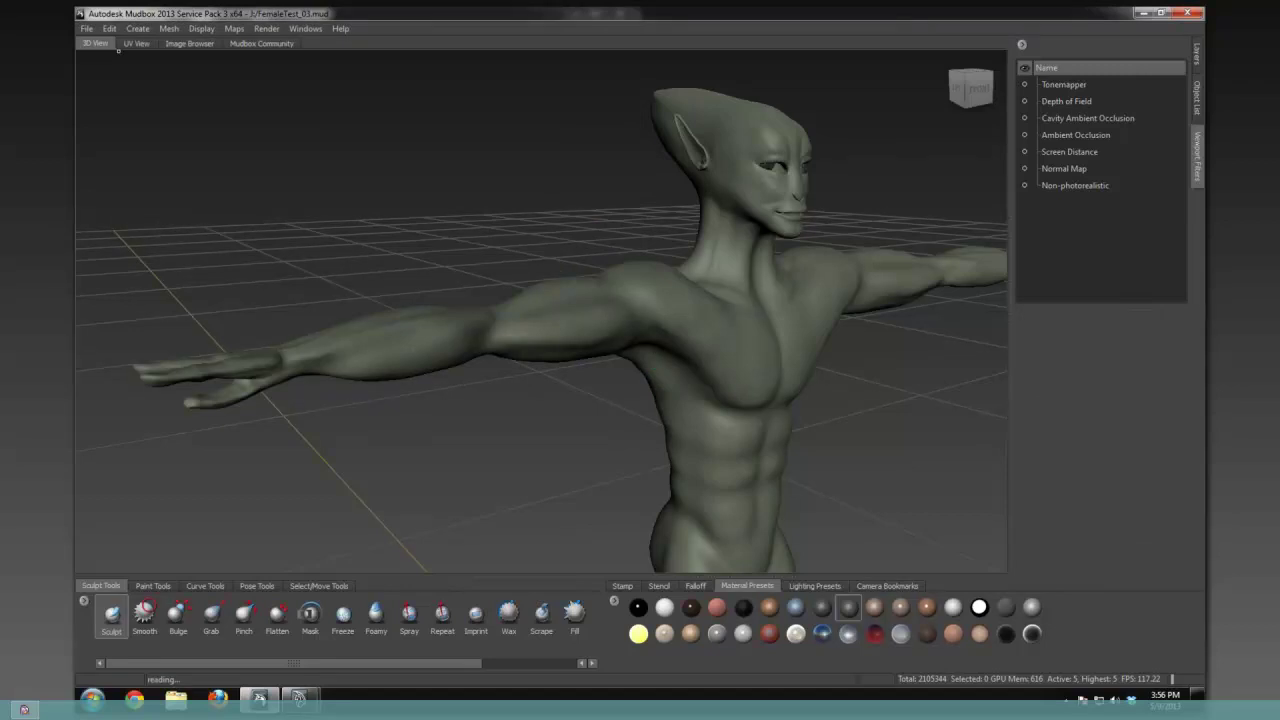
- Enable the Ambient Occlusion viewport filter and orbit the green alien head to face forward
{"action": "left_click_drag", "start_coordinate": [610, 250], "coordinate": [547, 325]}
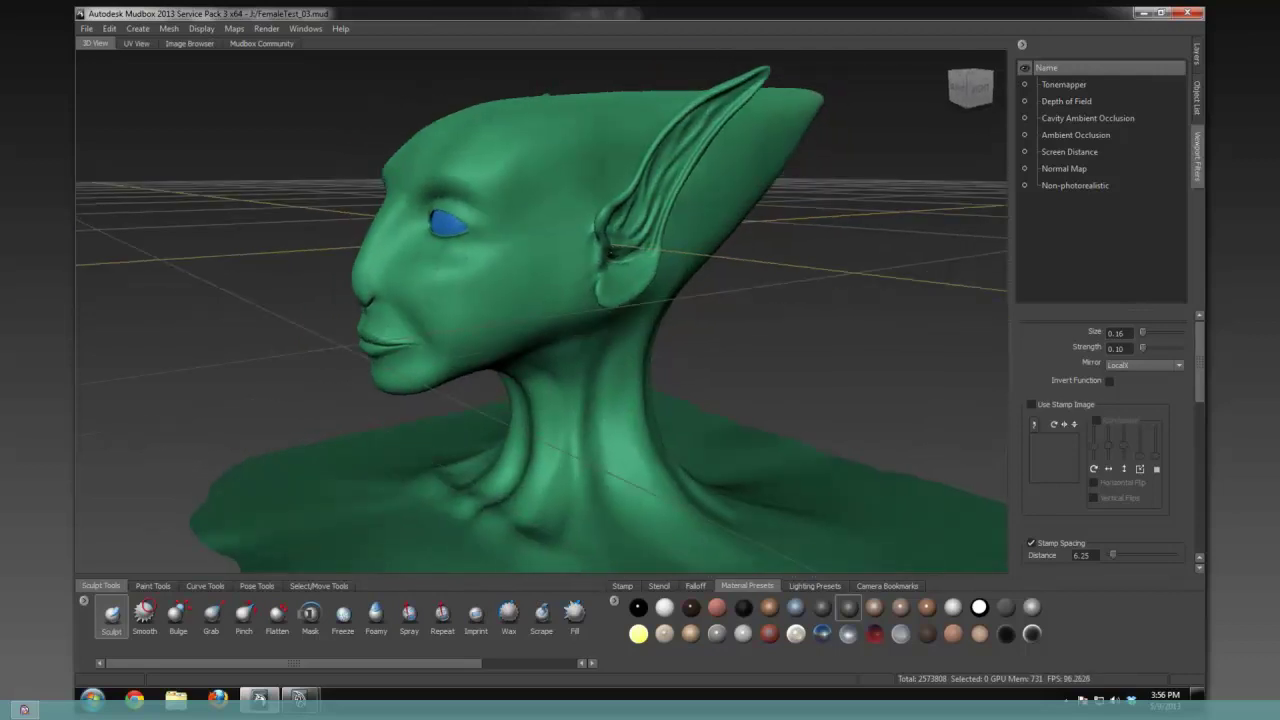
{"action": "left_click", "coordinate": [1023, 135]}
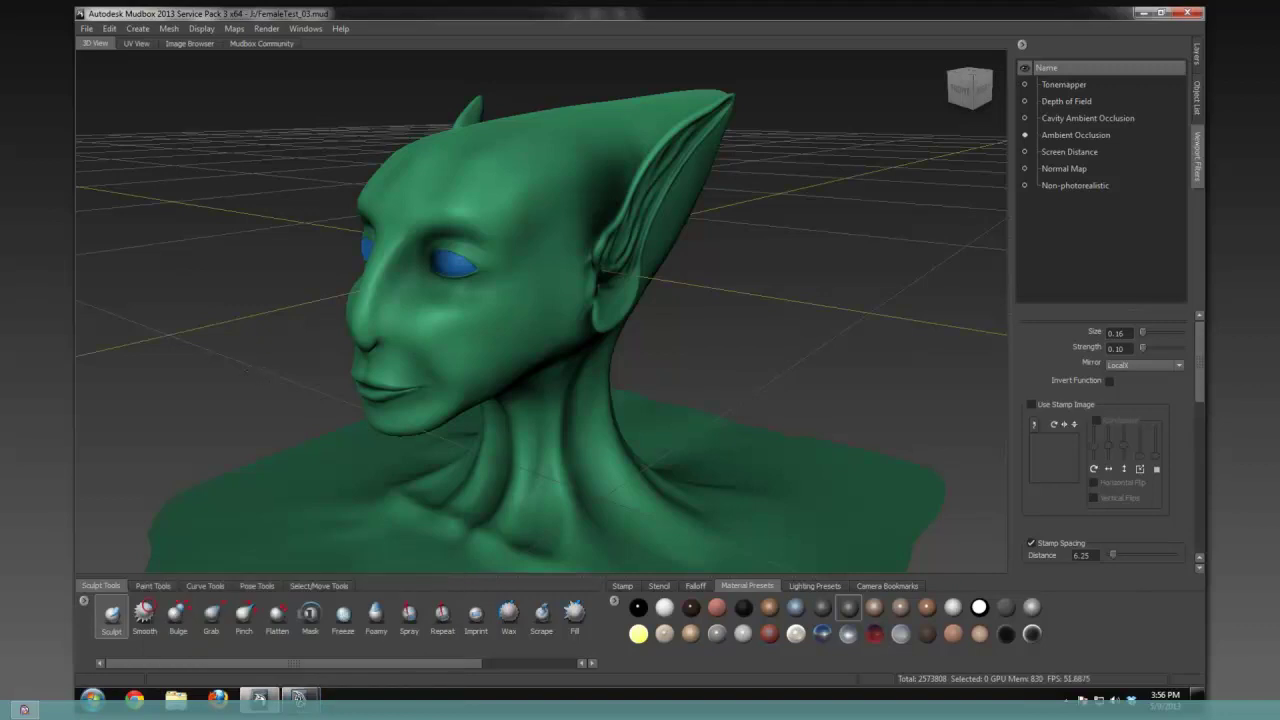
{"action": "left_click_drag", "start_coordinate": [500, 380], "coordinate": [660, 380]}
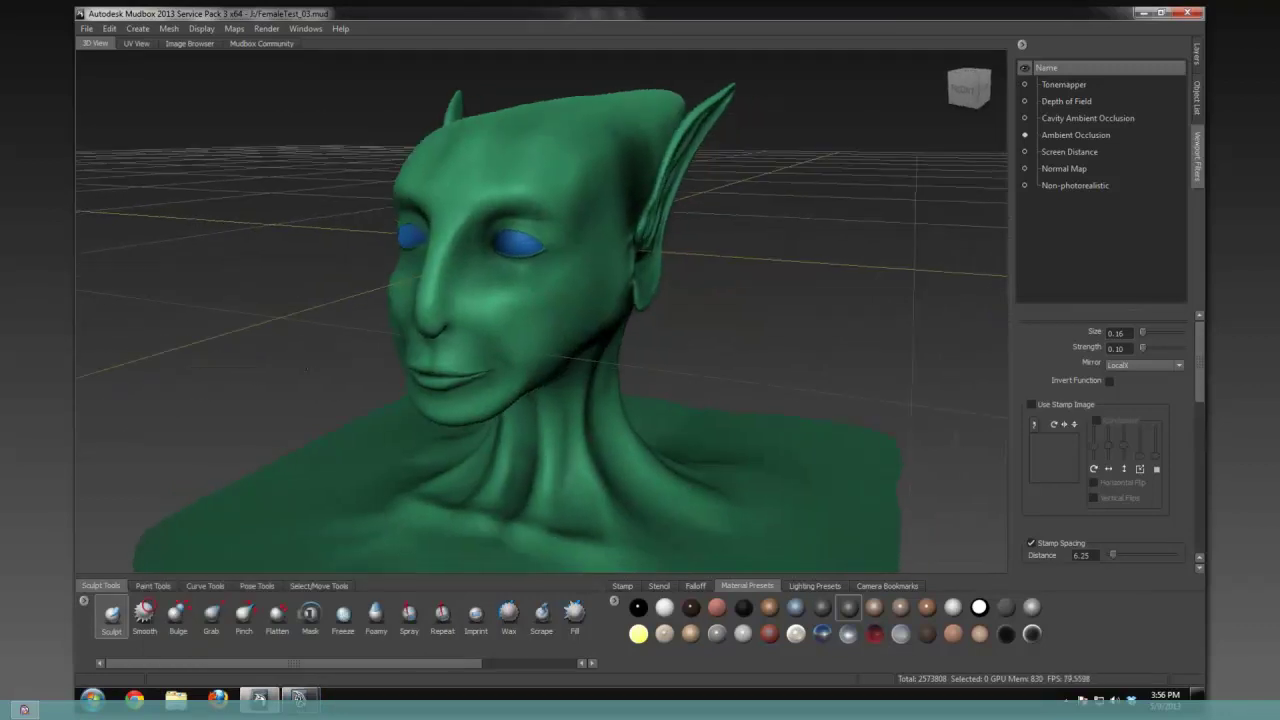
{"action": "left_click_drag", "start_coordinate": [308, 370], "coordinate": [164, 91]}
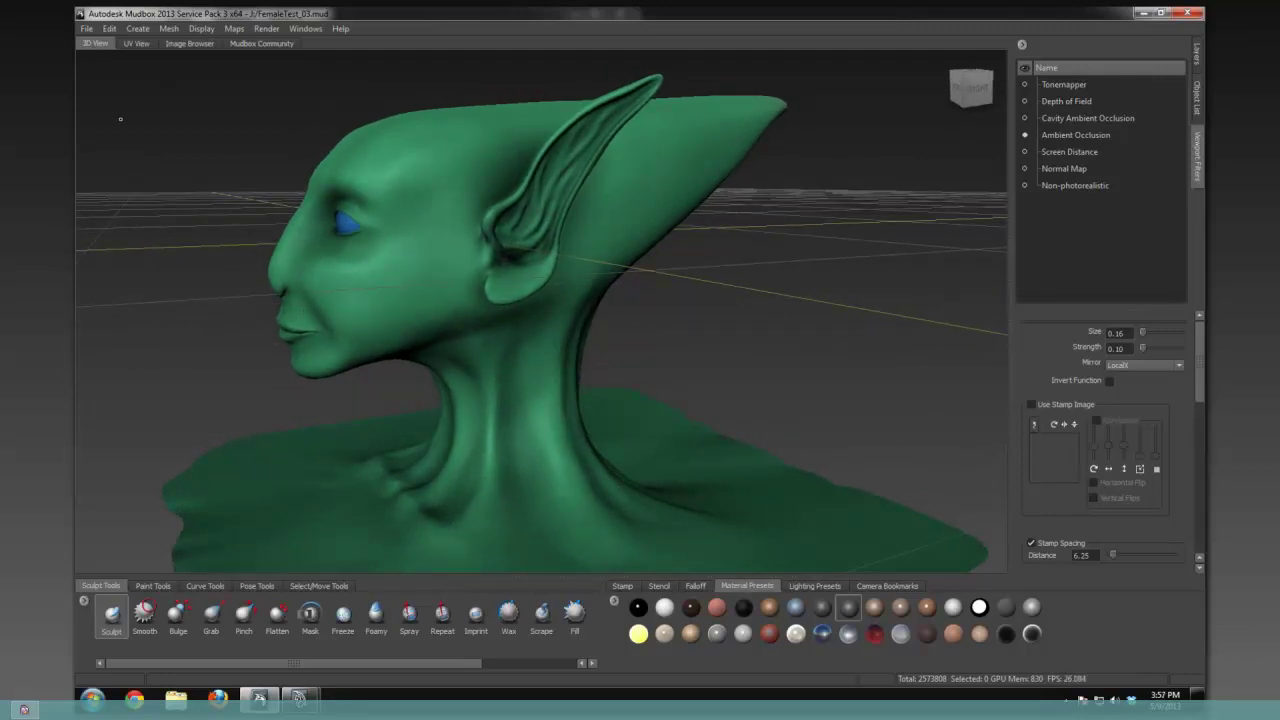
- Send the entire FemaleTest_03 head scene to Maya as a new scene, confirming both prompts
{"action": "left_click", "coordinate": [87, 28]}
{"action": "mouse_move", "coordinate": [170, 101]}
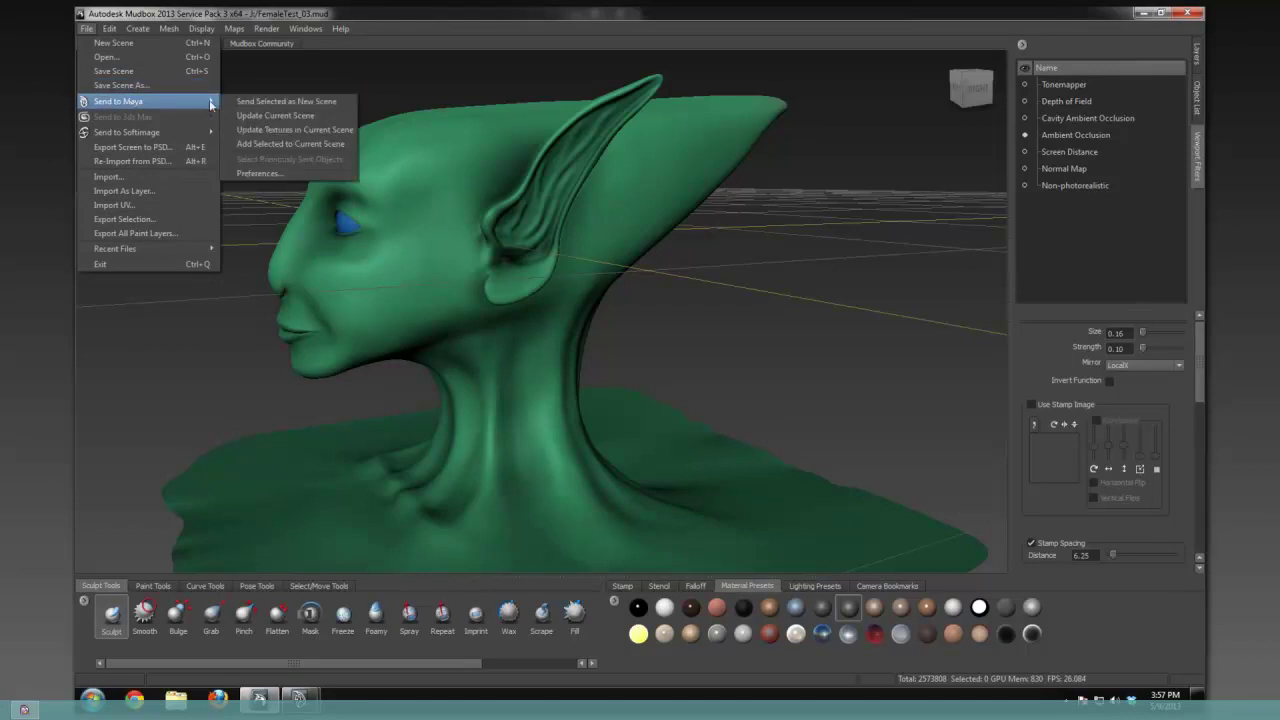
{"action": "left_click", "coordinate": [268, 104]}
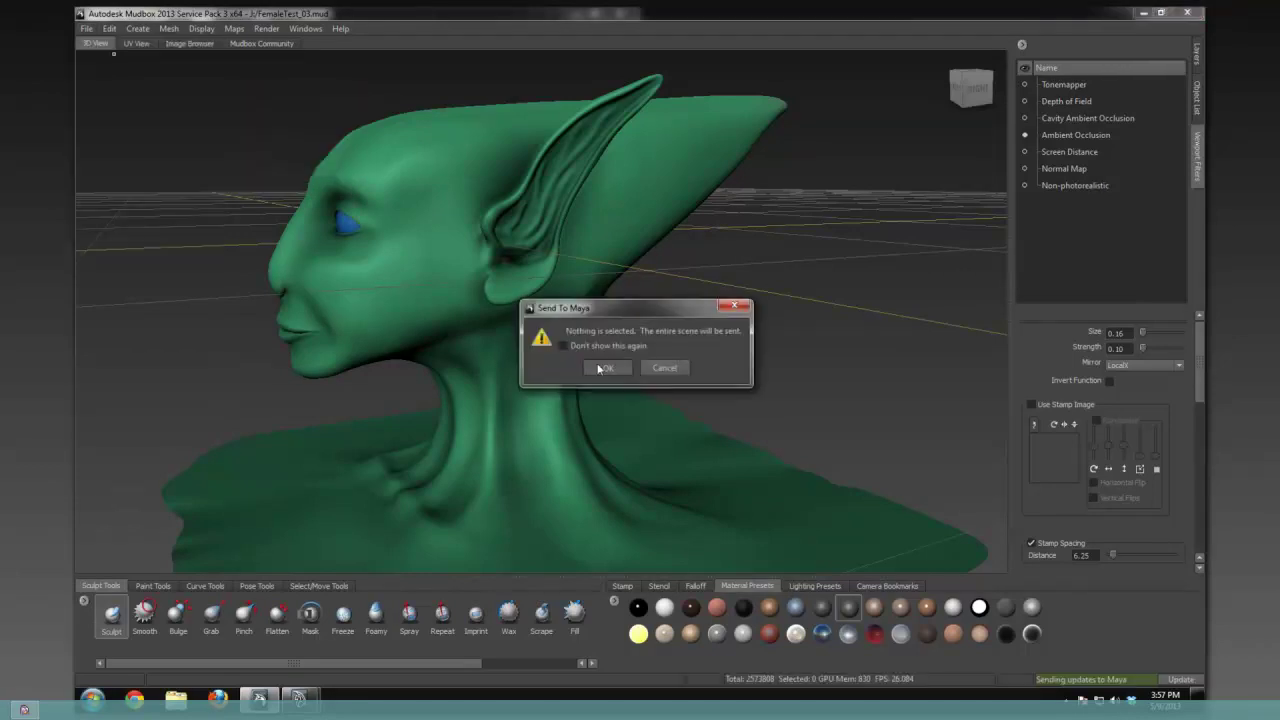
{"action": "left_click", "coordinate": [612, 366]}
{"action": "left_click", "coordinate": [647, 357]}
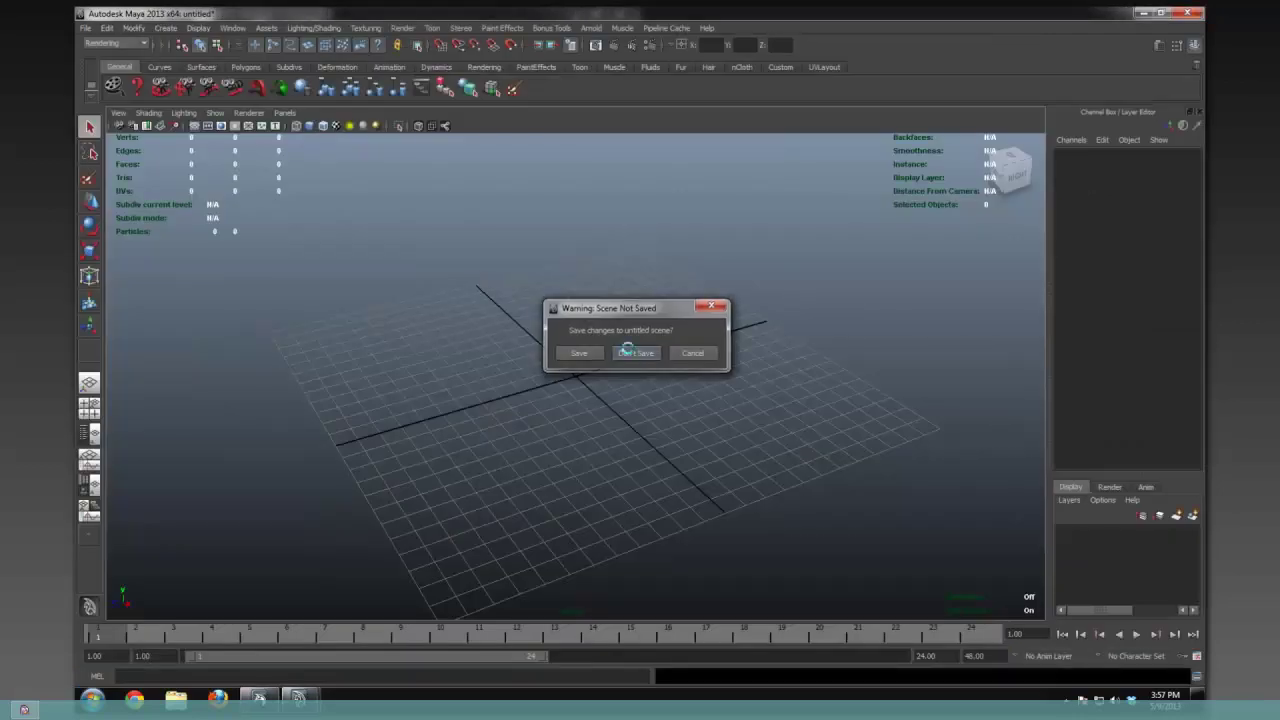
- Answer Maya's save-changes prompt to start a fresh scene
{"action": "left_click", "coordinate": [614, 350]}
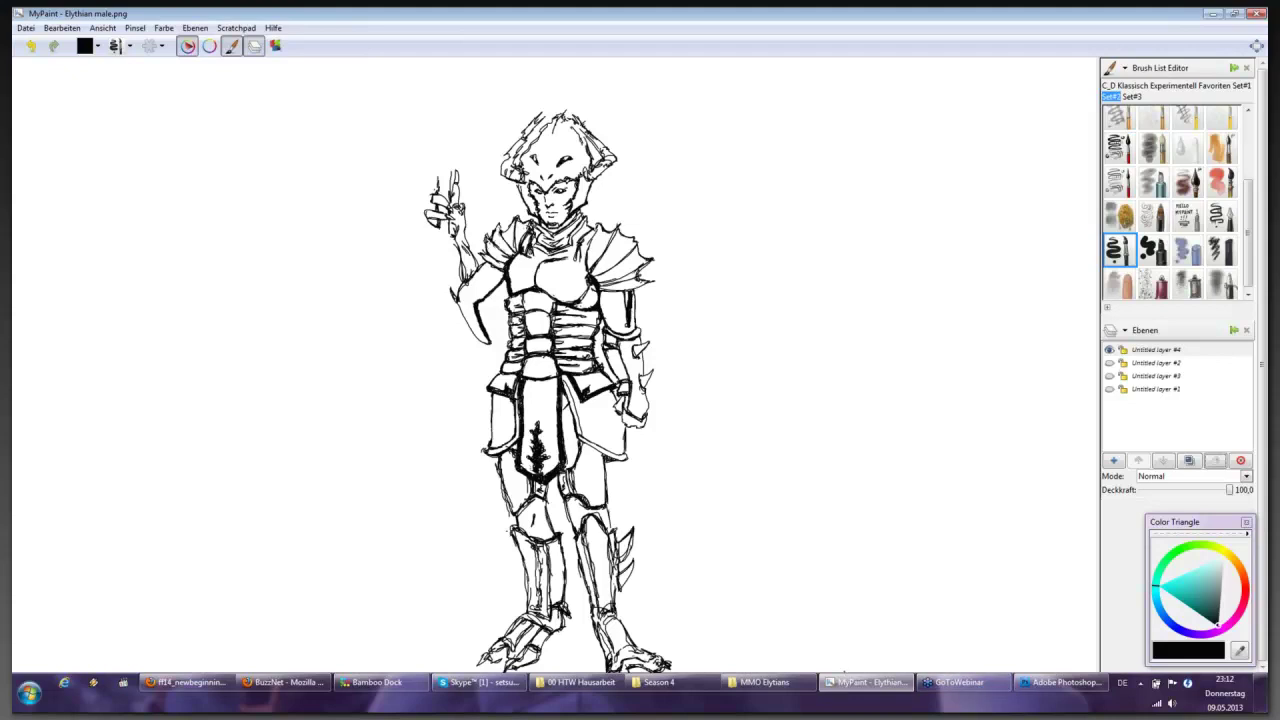
- Locate the MMO Elytians Explorer window among the taskbar previews
{"action": "mouse_move", "coordinate": [829, 683]}
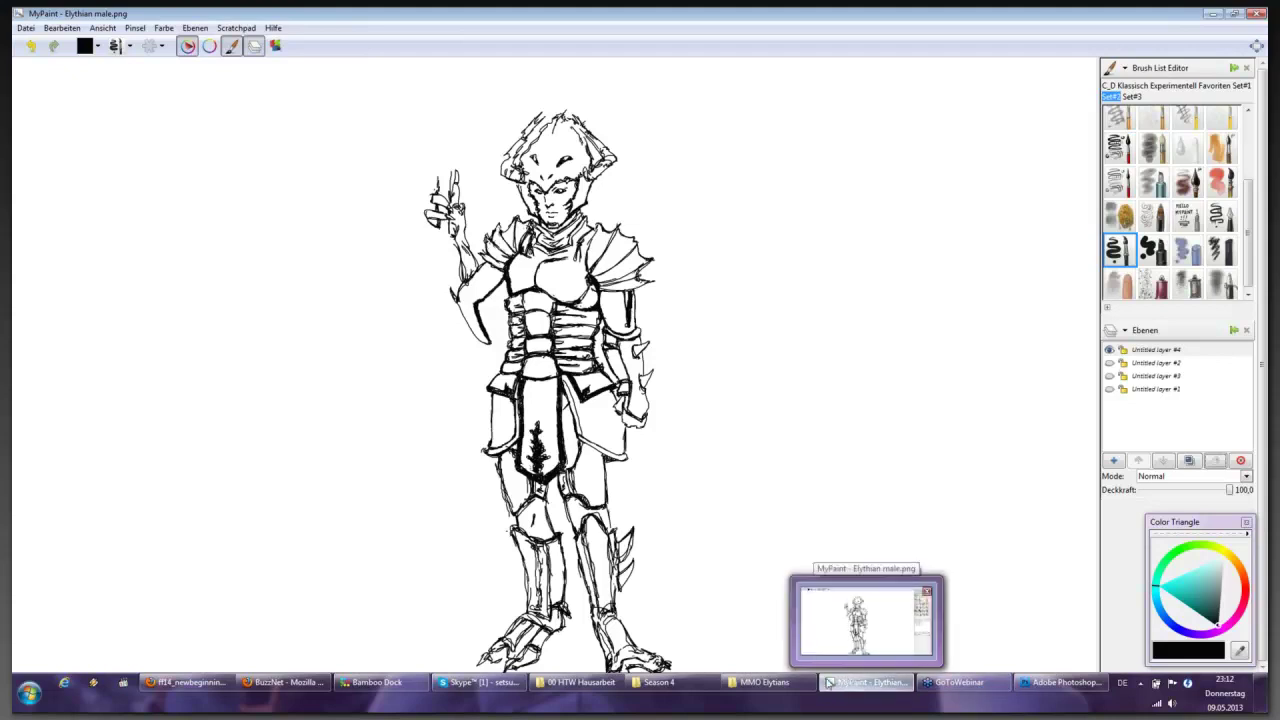
{"action": "mouse_move", "coordinate": [768, 686]}
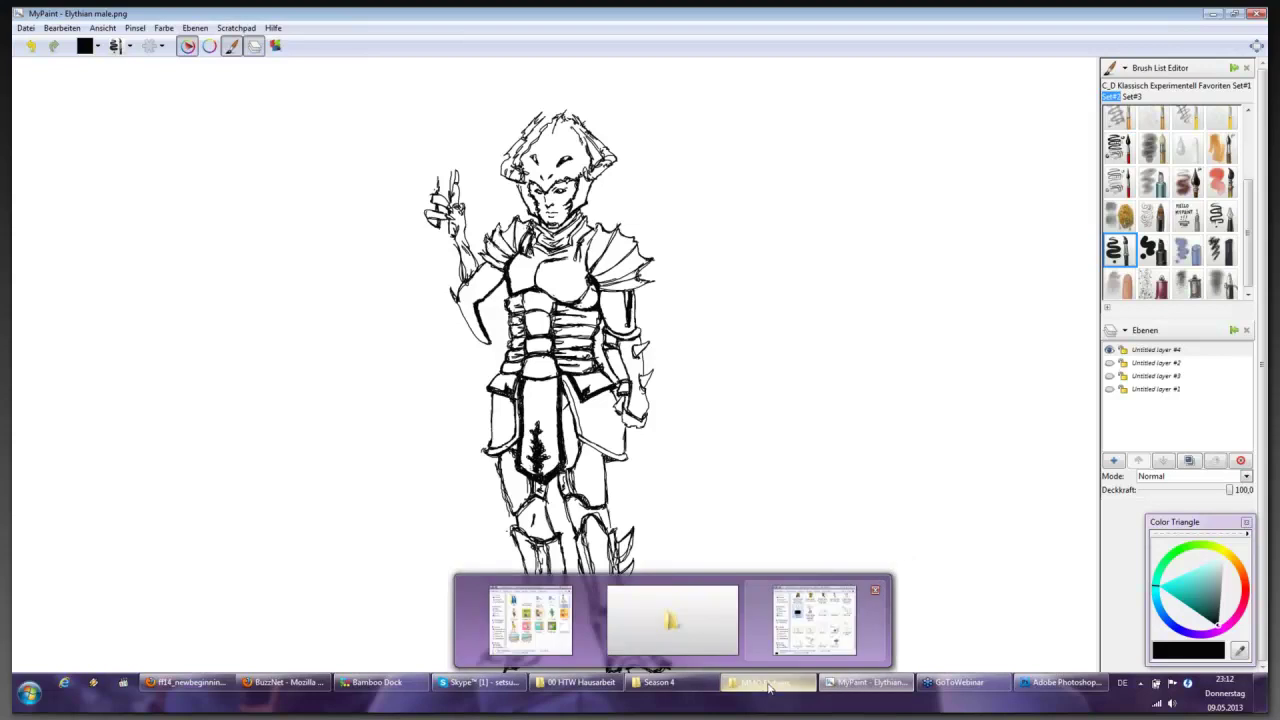
- Bring the MMO Elytians folder forward and select Sandpenguin.png
{"action": "left_click", "coordinate": [766, 687]}
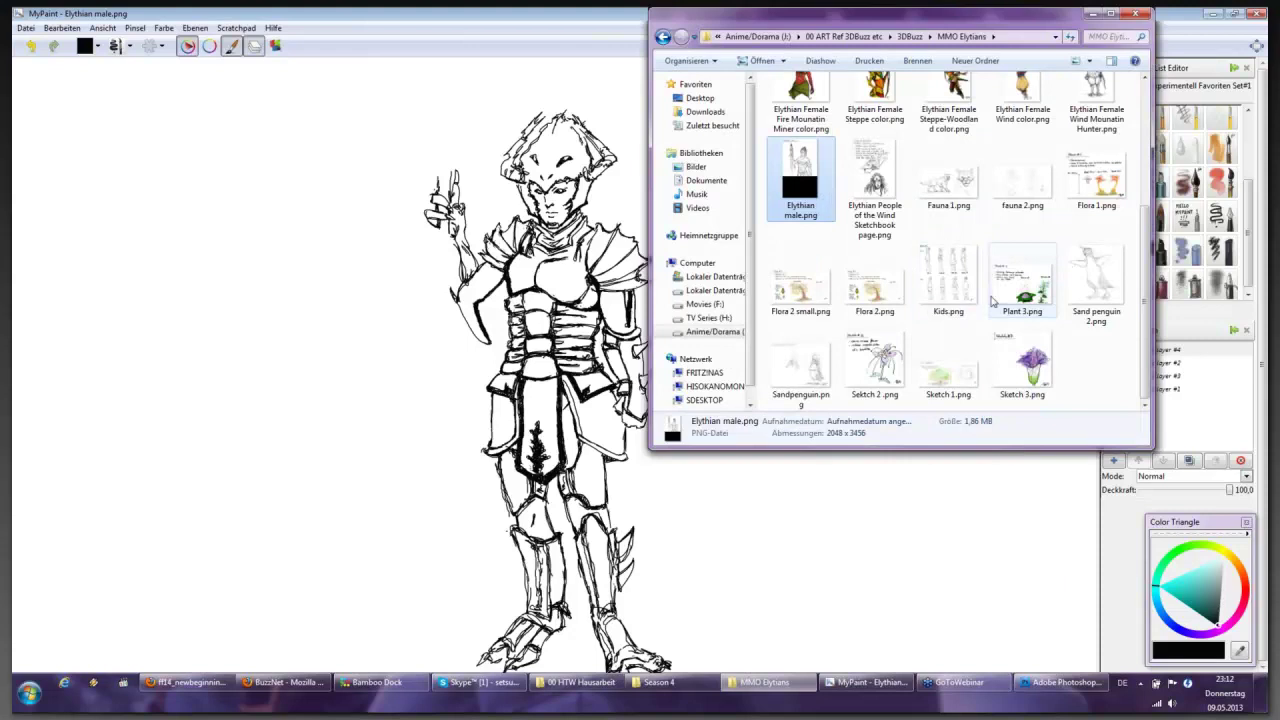
{"action": "left_click", "coordinate": [820, 375]}
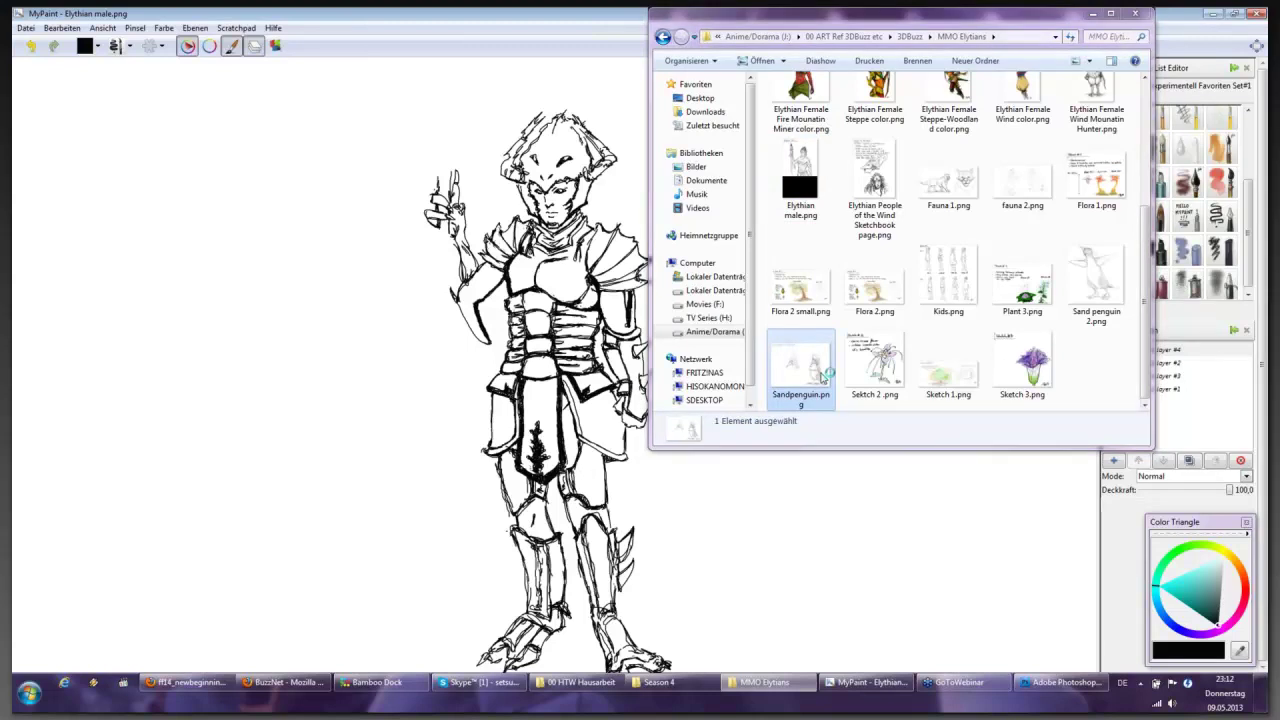
- Open Sandpenguin.png and then Sand penguin 2.png from the MMO Elytians folder in Photo Viewer
{"action": "double_click", "coordinate": [820, 372]}
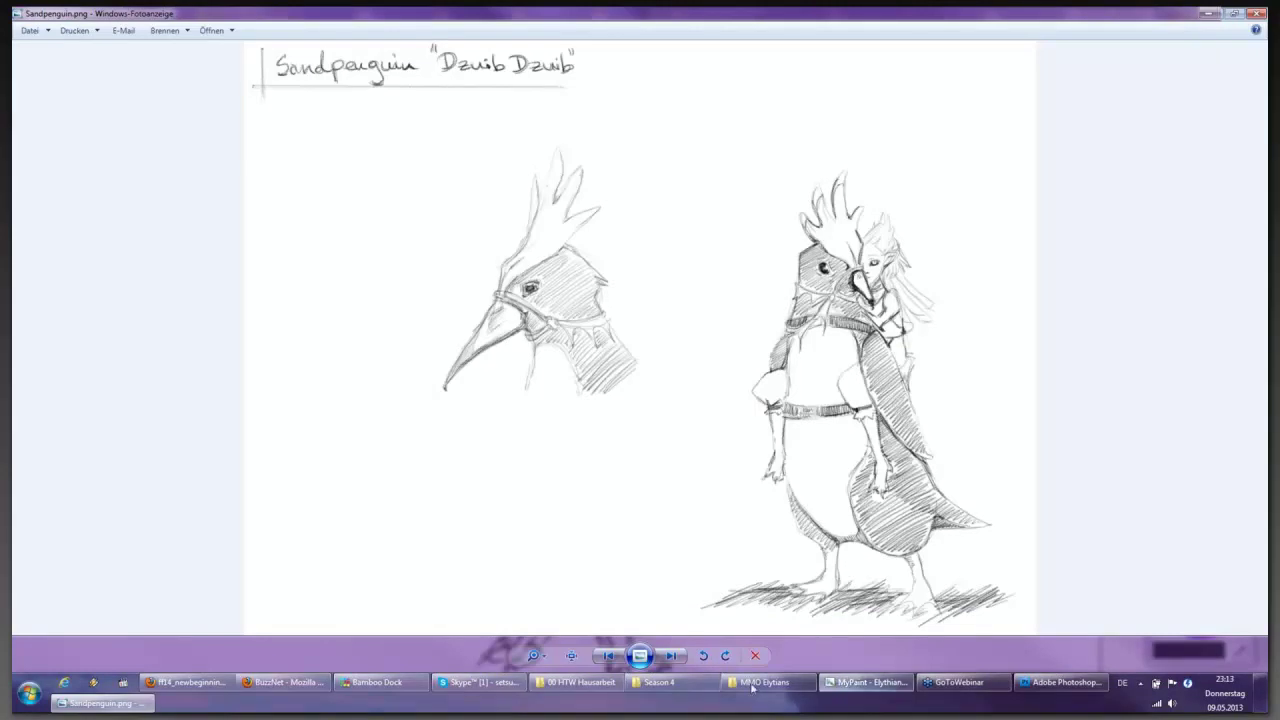
{"action": "mouse_move", "coordinate": [751, 688]}
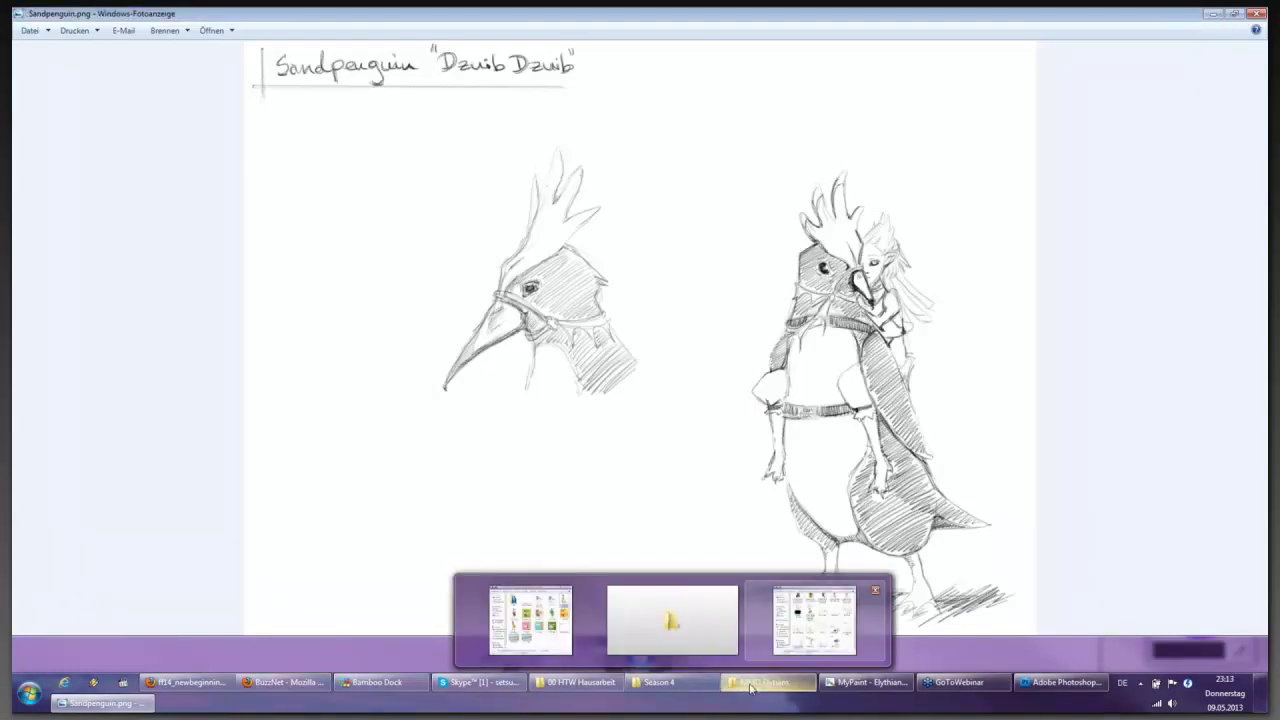
{"action": "left_click", "coordinate": [815, 620]}
{"action": "left_click", "coordinate": [1097, 270]}
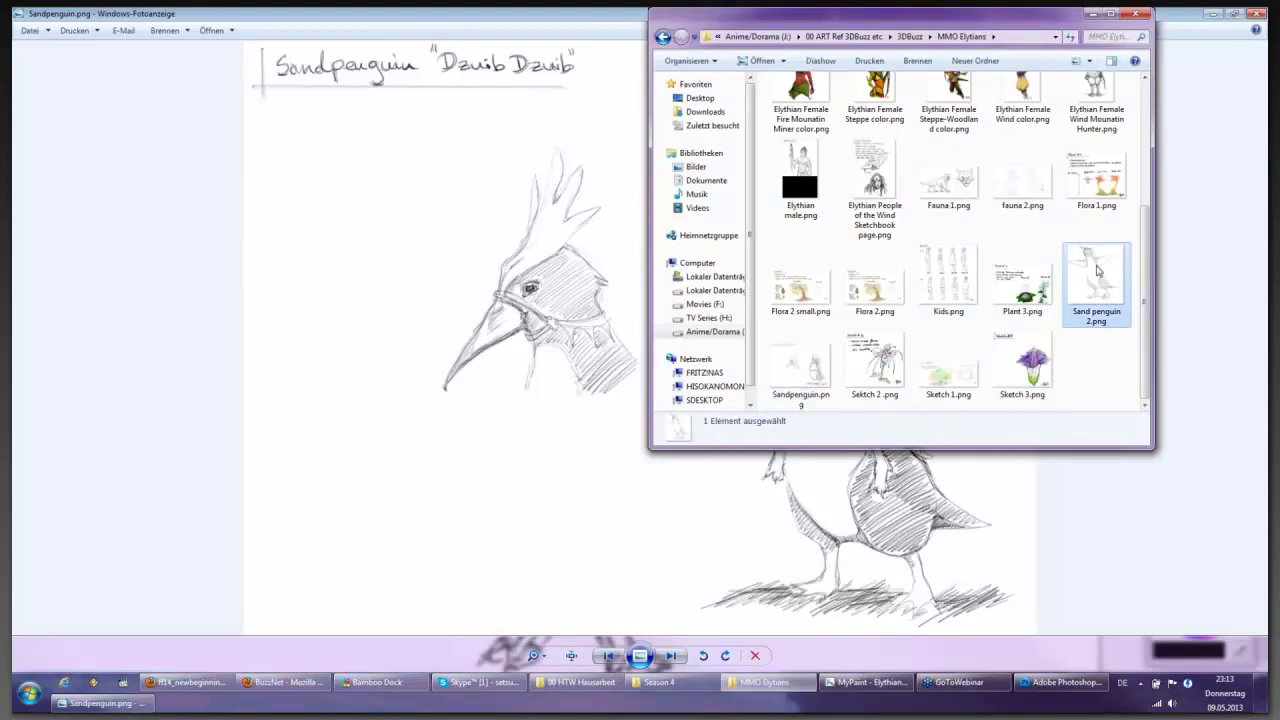
{"action": "double_click", "coordinate": [1097, 270]}
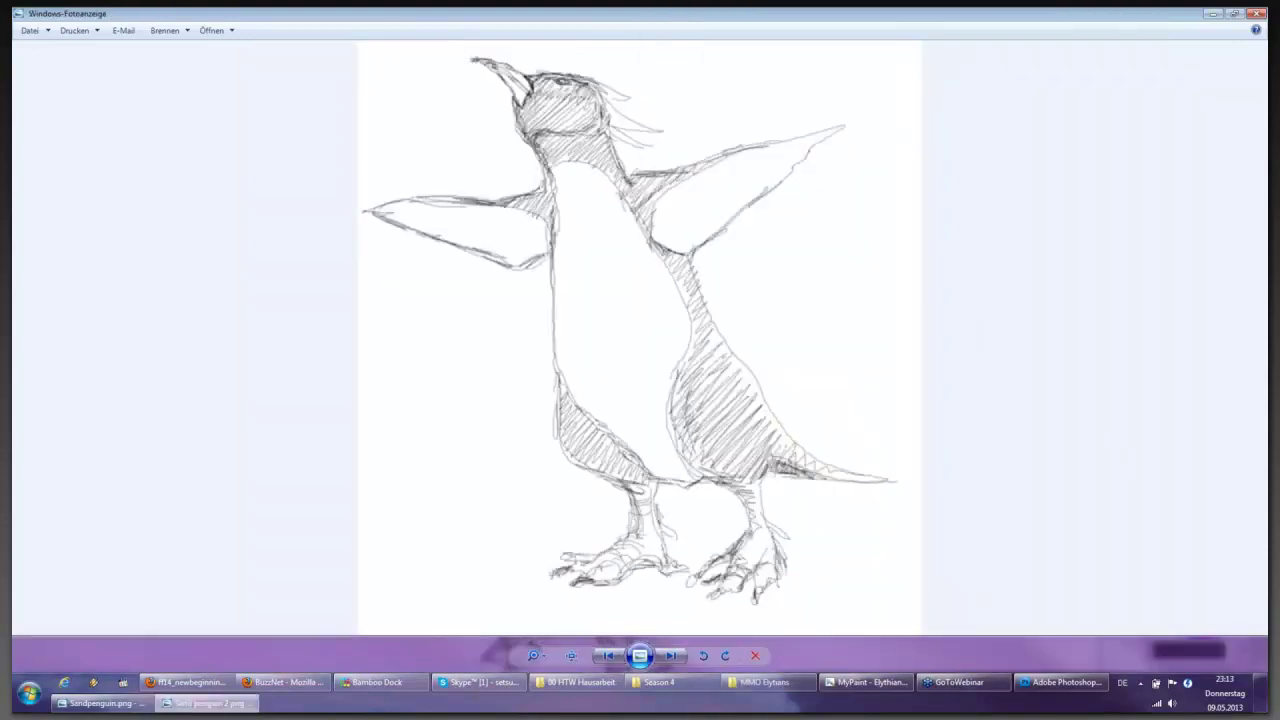
{"action": "mouse_move", "coordinate": [800, 690]}
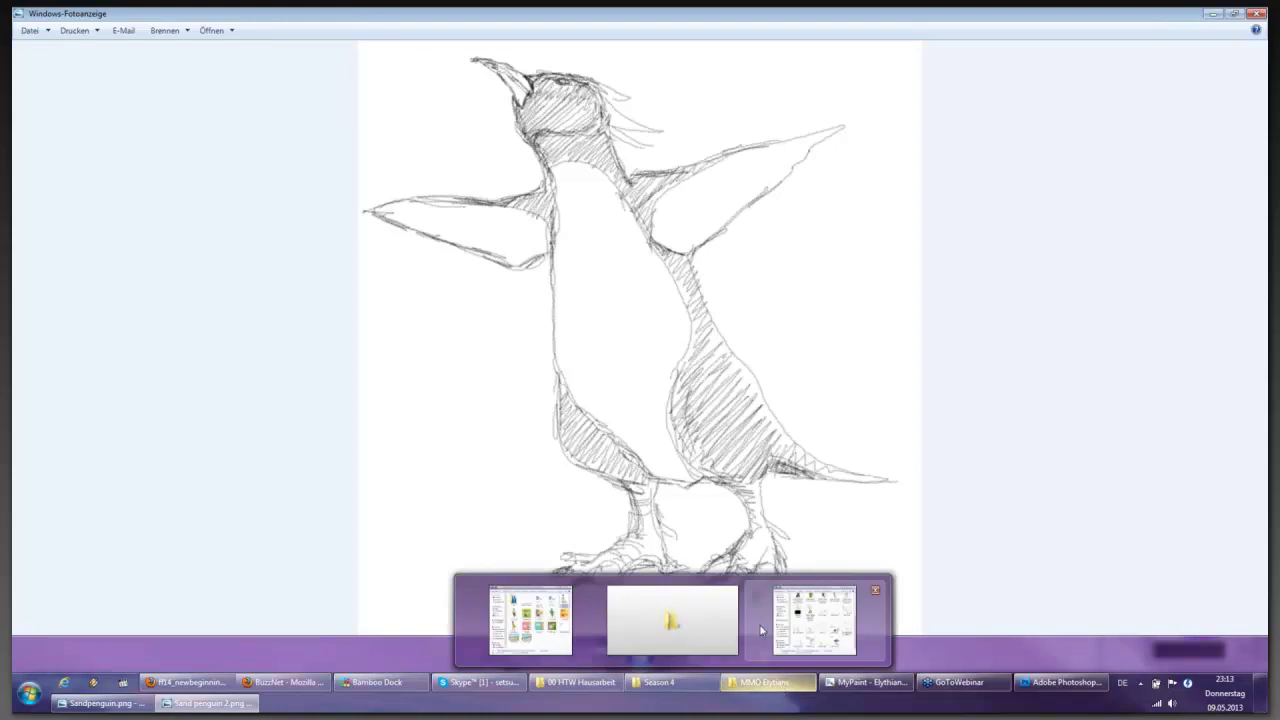
{"action": "mouse_move", "coordinate": [760, 630]}
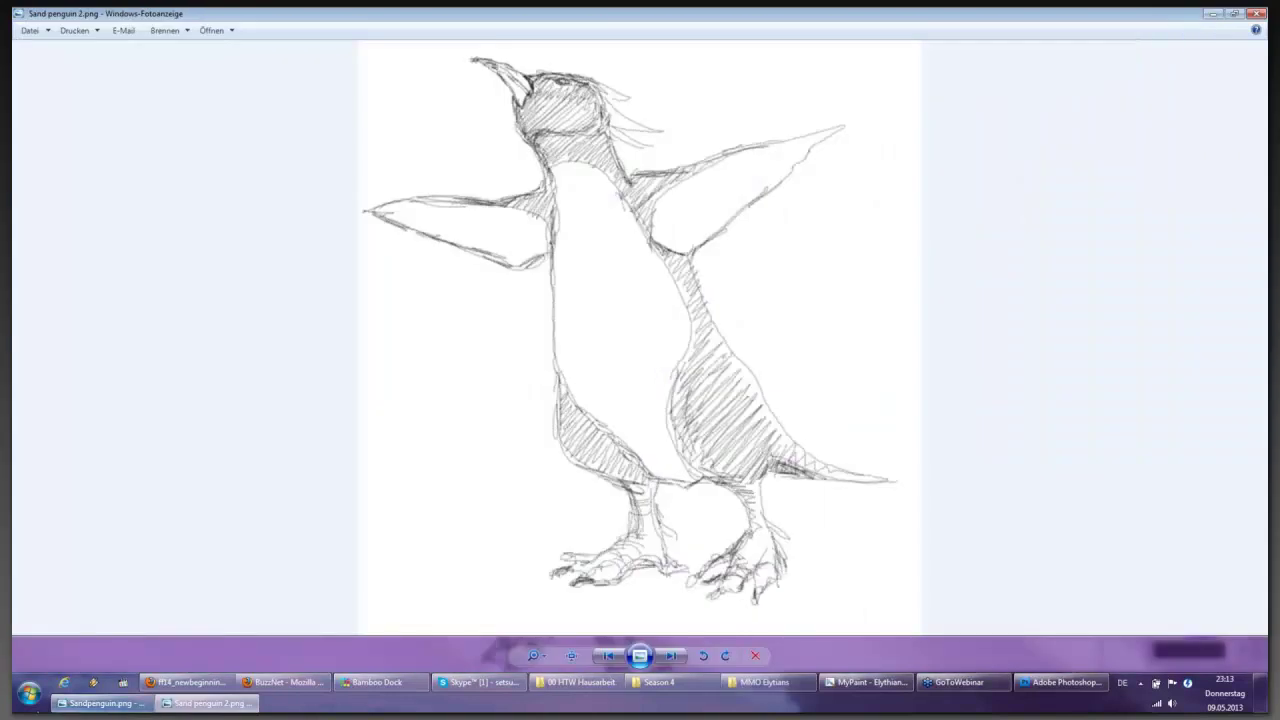
{"action": "mouse_move", "coordinate": [90, 705]}
- Return to Sandpenguin.png, then open Fauna 1.png from the MMO Elytians folder
{"action": "left_click", "coordinate": [100, 704]}
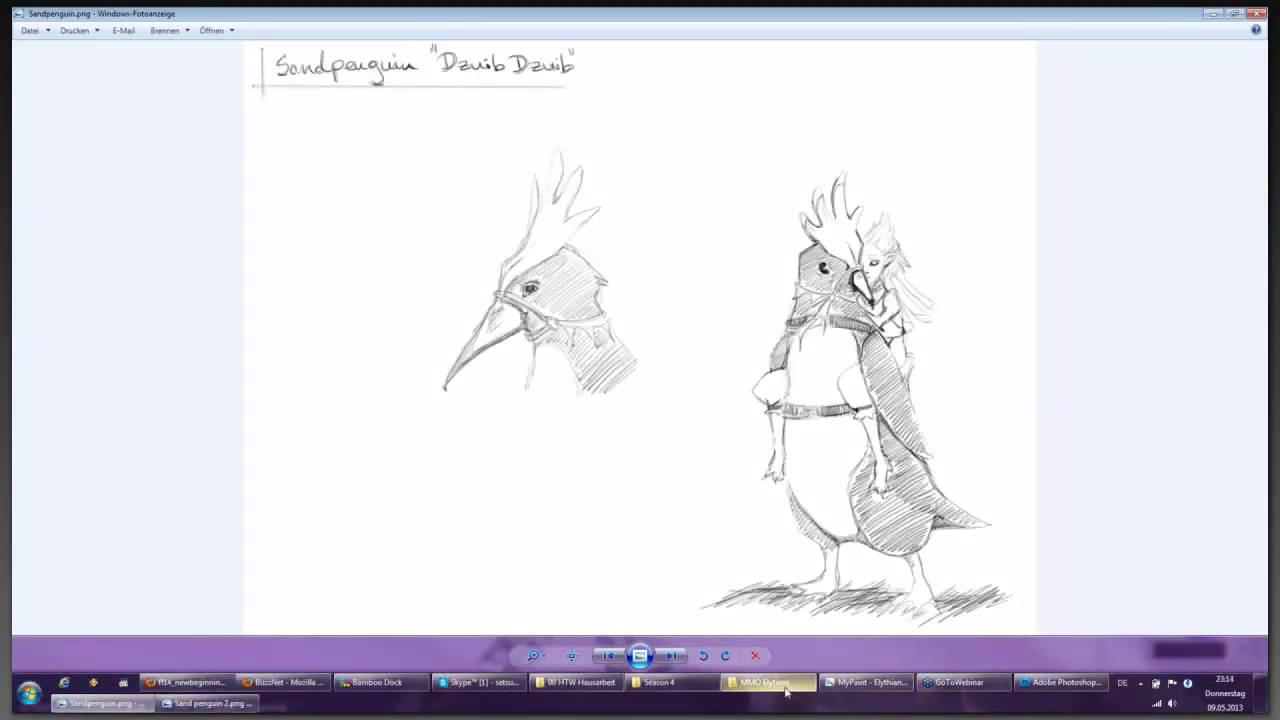
{"action": "left_click", "coordinate": [783, 624]}
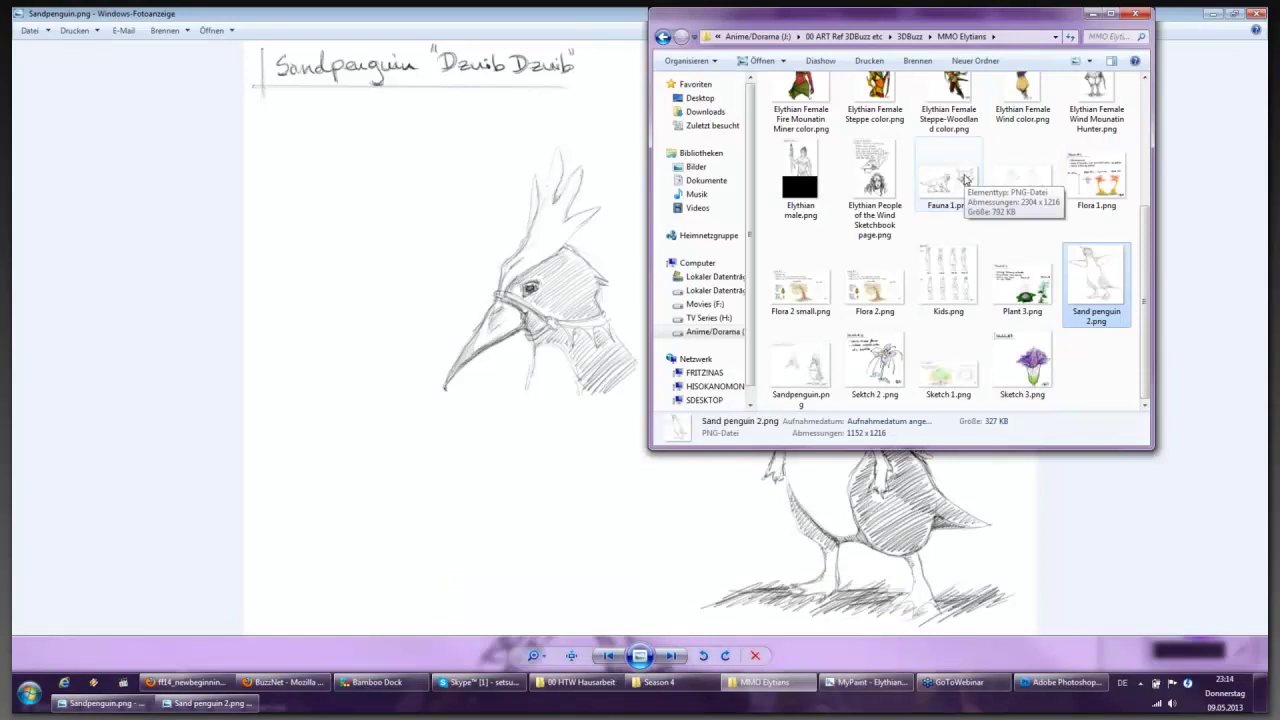
{"action": "left_click", "coordinate": [965, 179]}
{"action": "double_click", "coordinate": [965, 179]}
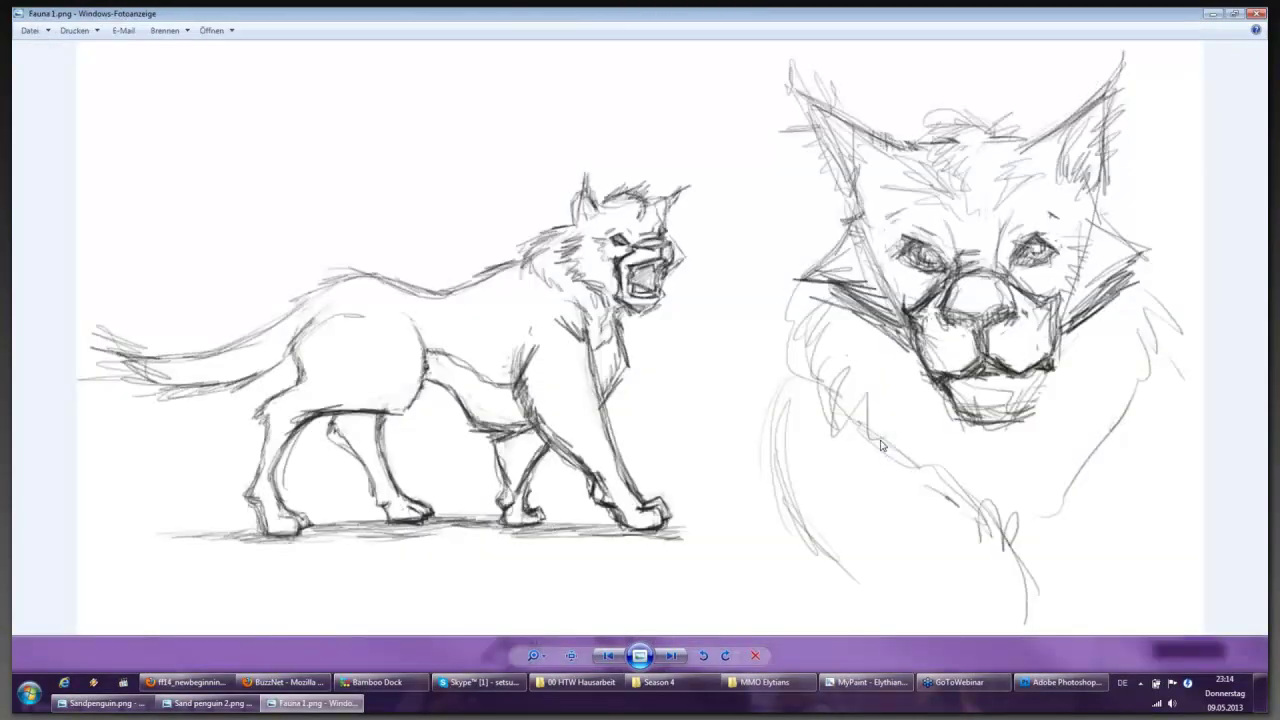
{"action": "mouse_move", "coordinate": [778, 684]}
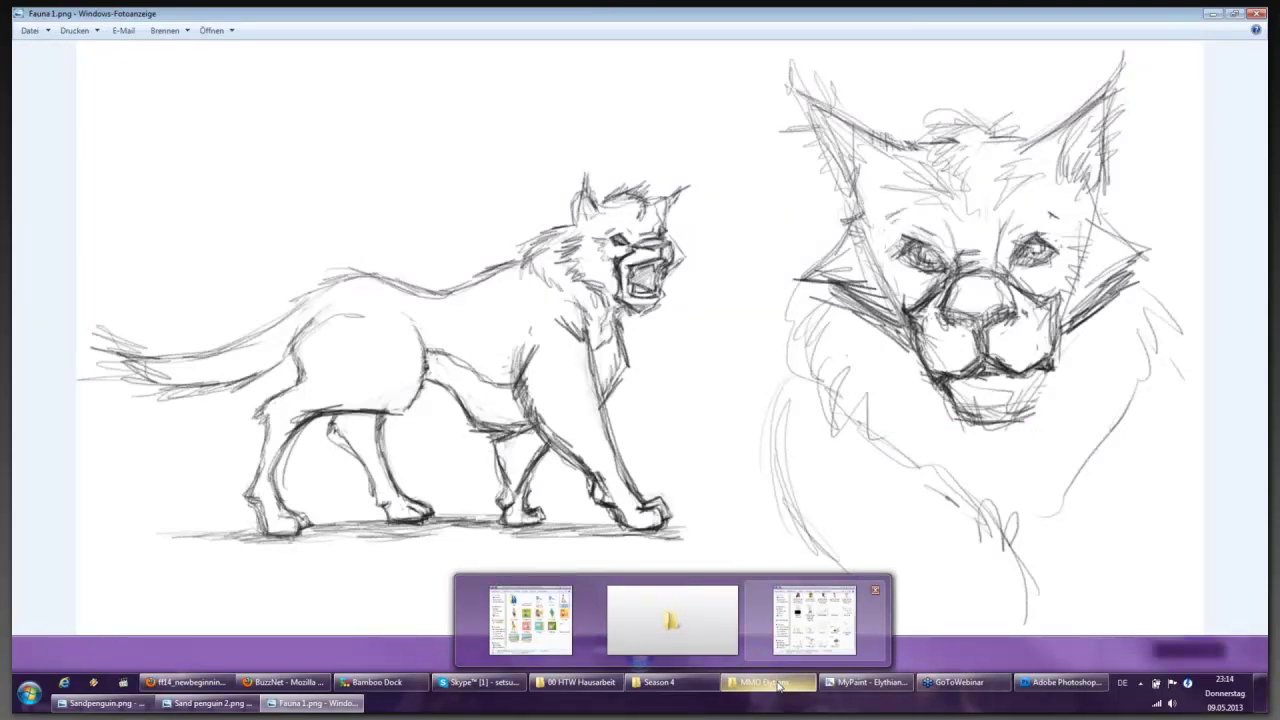
{"action": "left_click", "coordinate": [778, 684]}
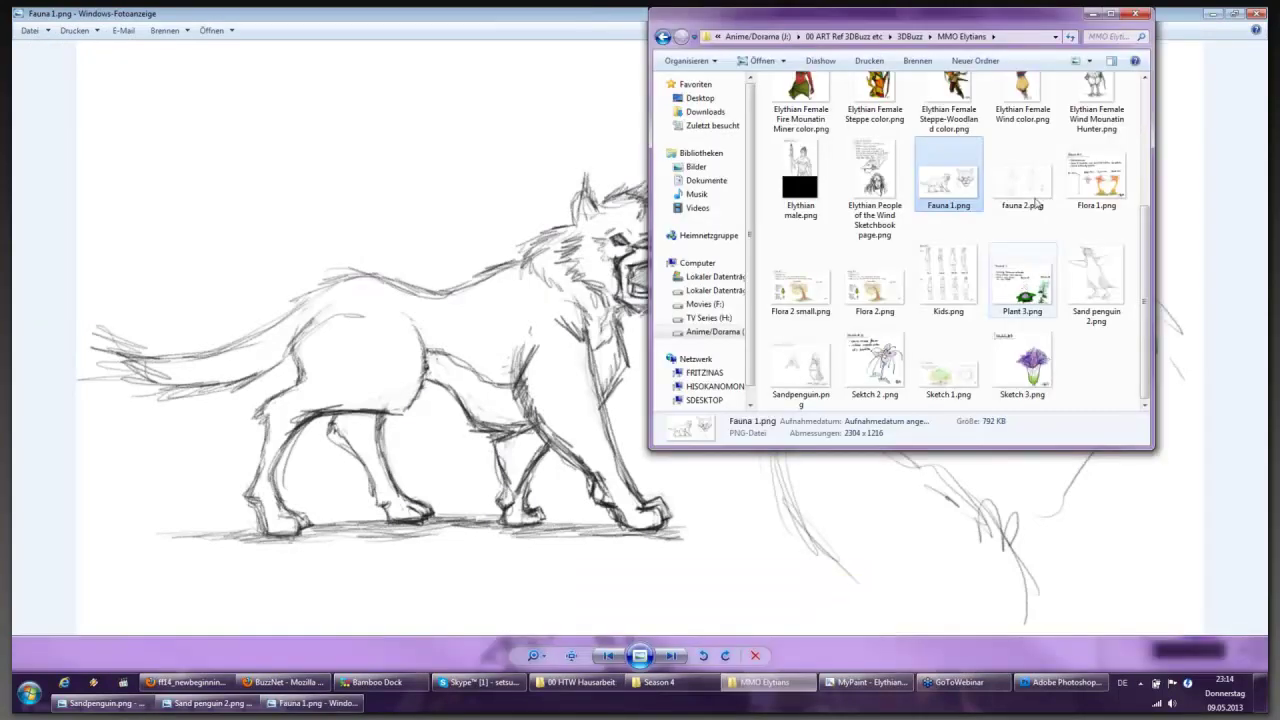
- Select and view fauna 2.png, then switch back to Fauna 1.png
{"action": "left_click", "coordinate": [1026, 203]}
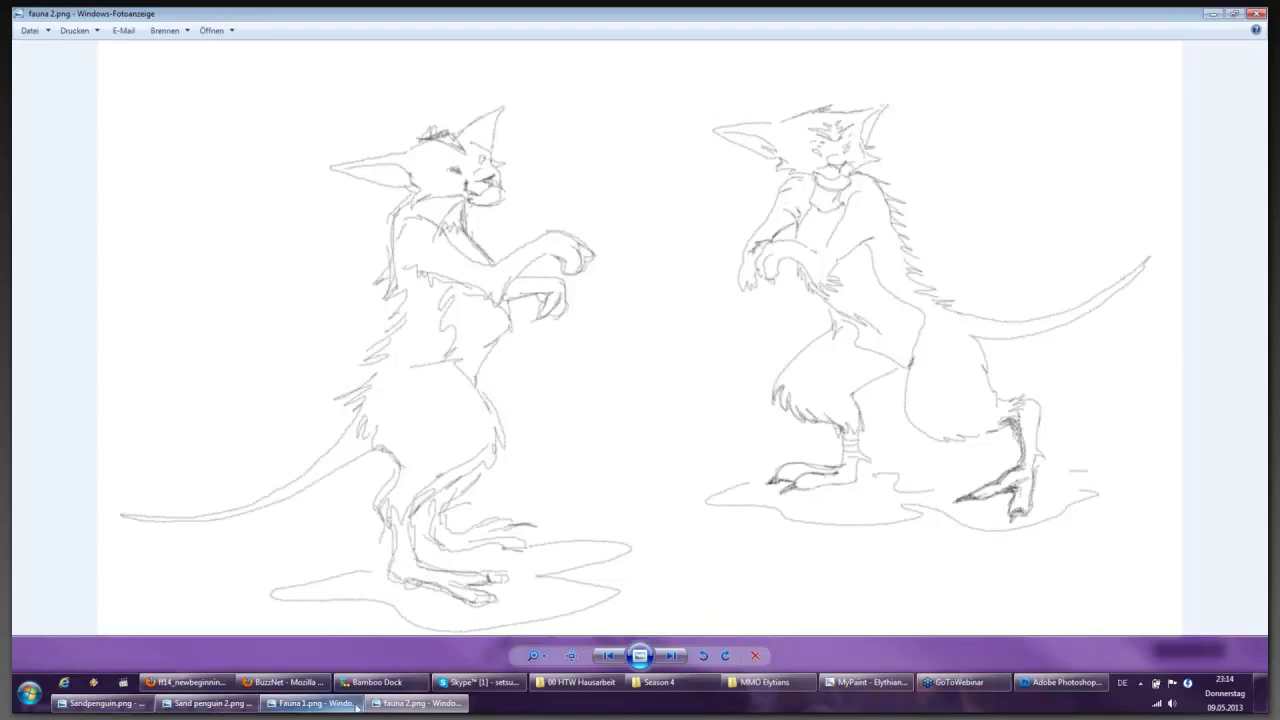
{"action": "mouse_move", "coordinate": [358, 706]}
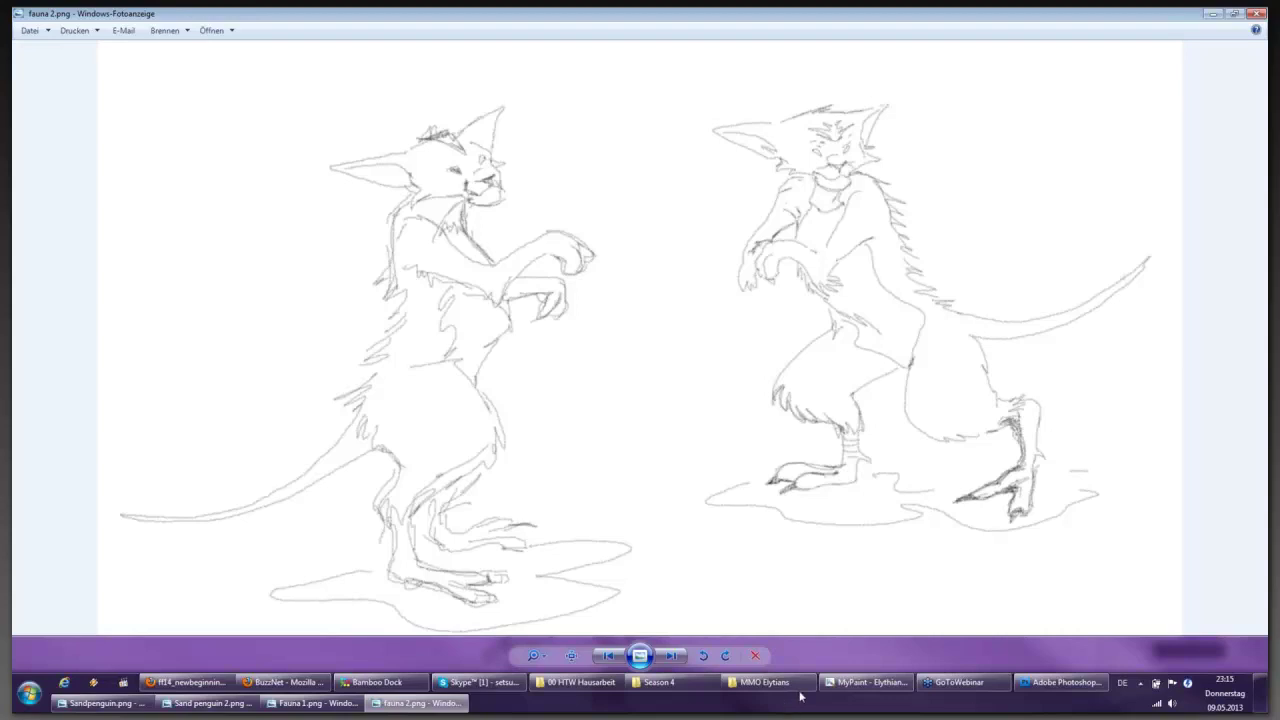
{"action": "mouse_move", "coordinate": [828, 693]}
- Close the Fauna 1.png, Sandpenguin.png and last Photo Viewer windows to return to MyPaint
{"action": "left_click", "coordinate": [338, 704]}
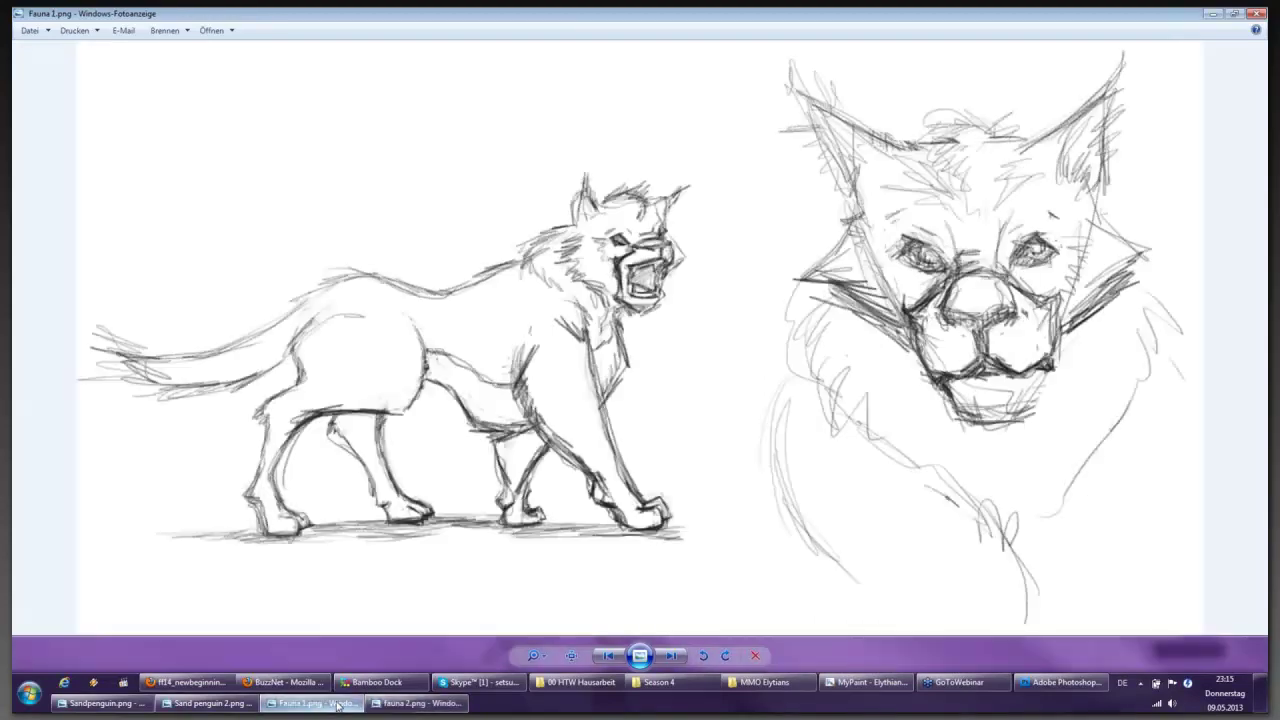
{"action": "mouse_move", "coordinate": [320, 704]}
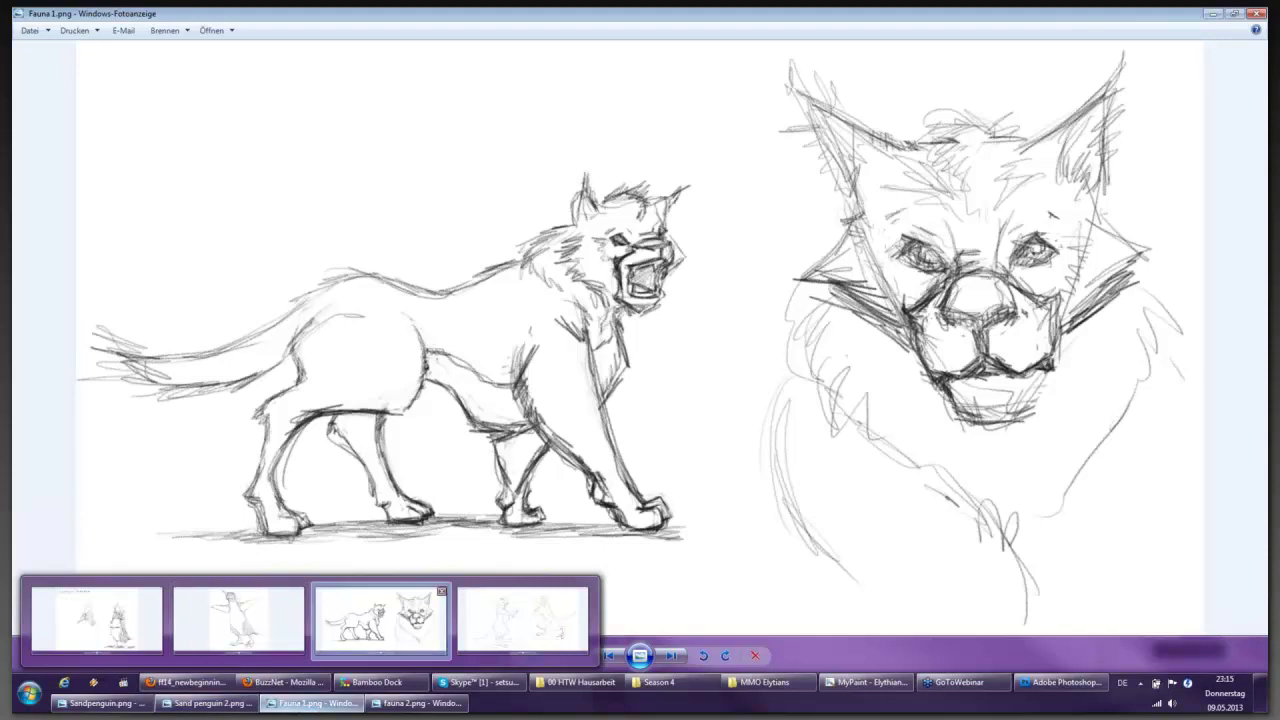
{"action": "left_click", "coordinate": [1250, 13]}
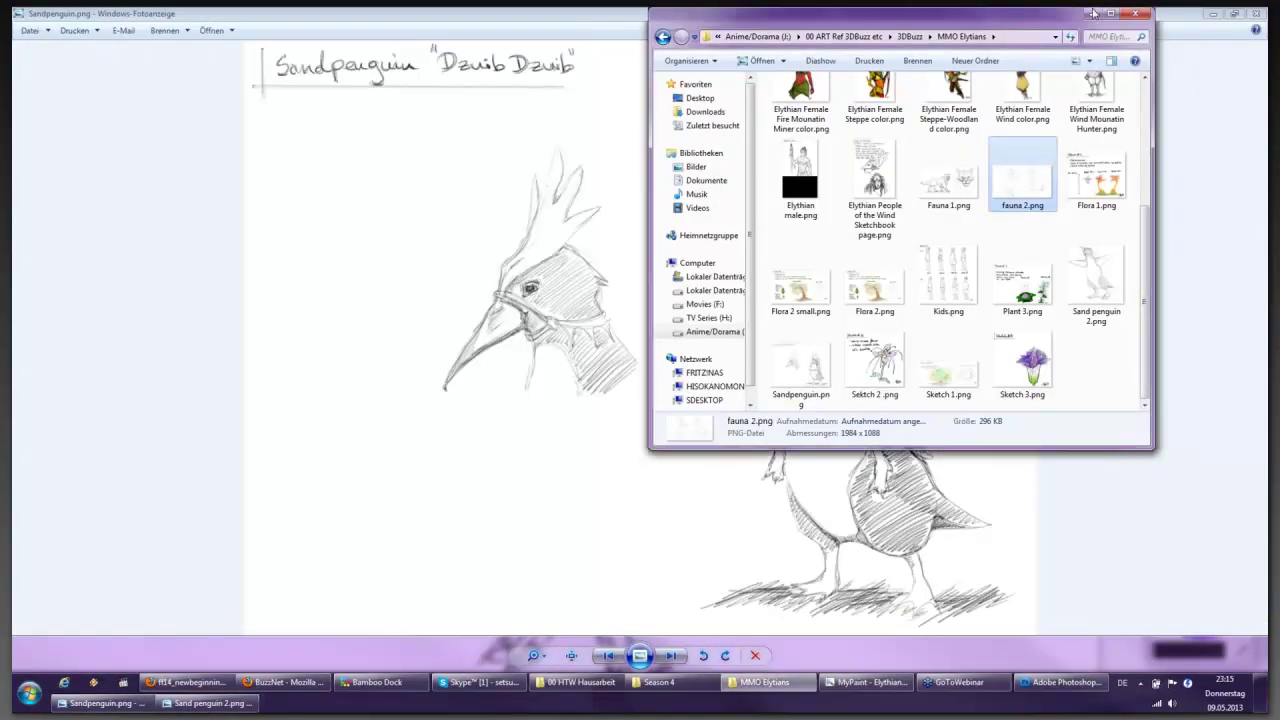
{"action": "left_click", "coordinate": [1253, 12]}
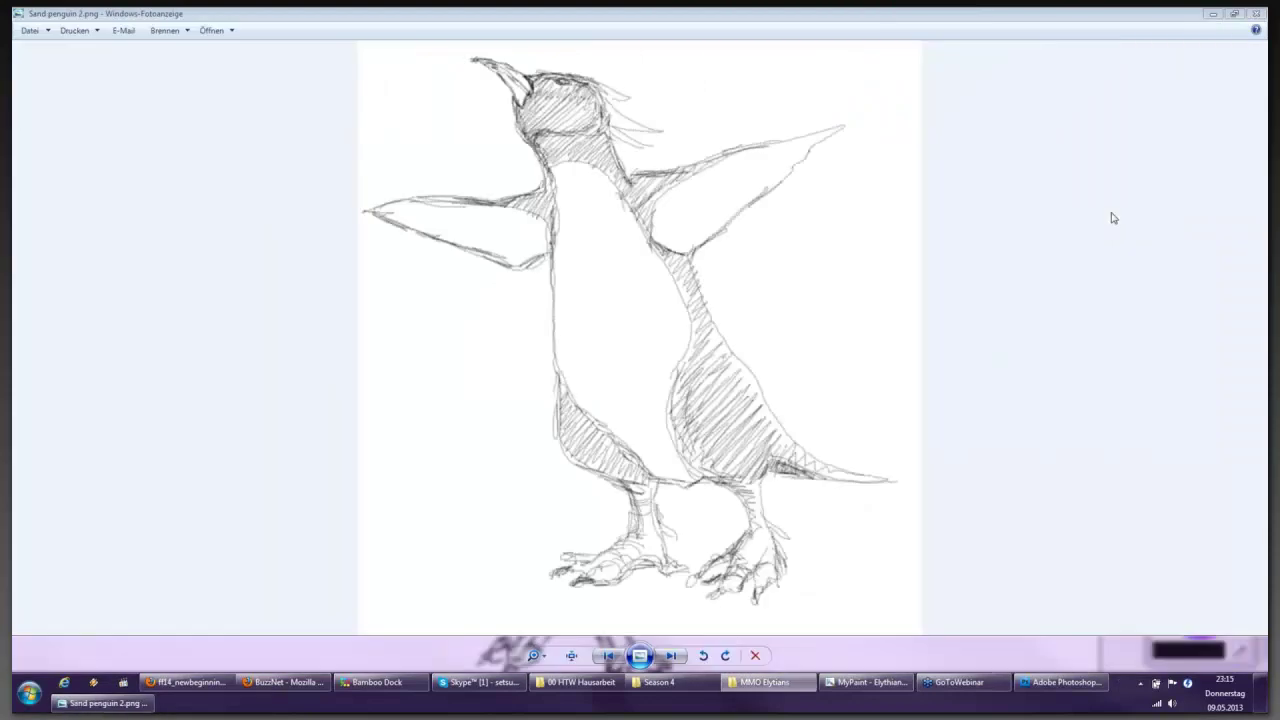
{"action": "left_click", "coordinate": [1255, 12]}
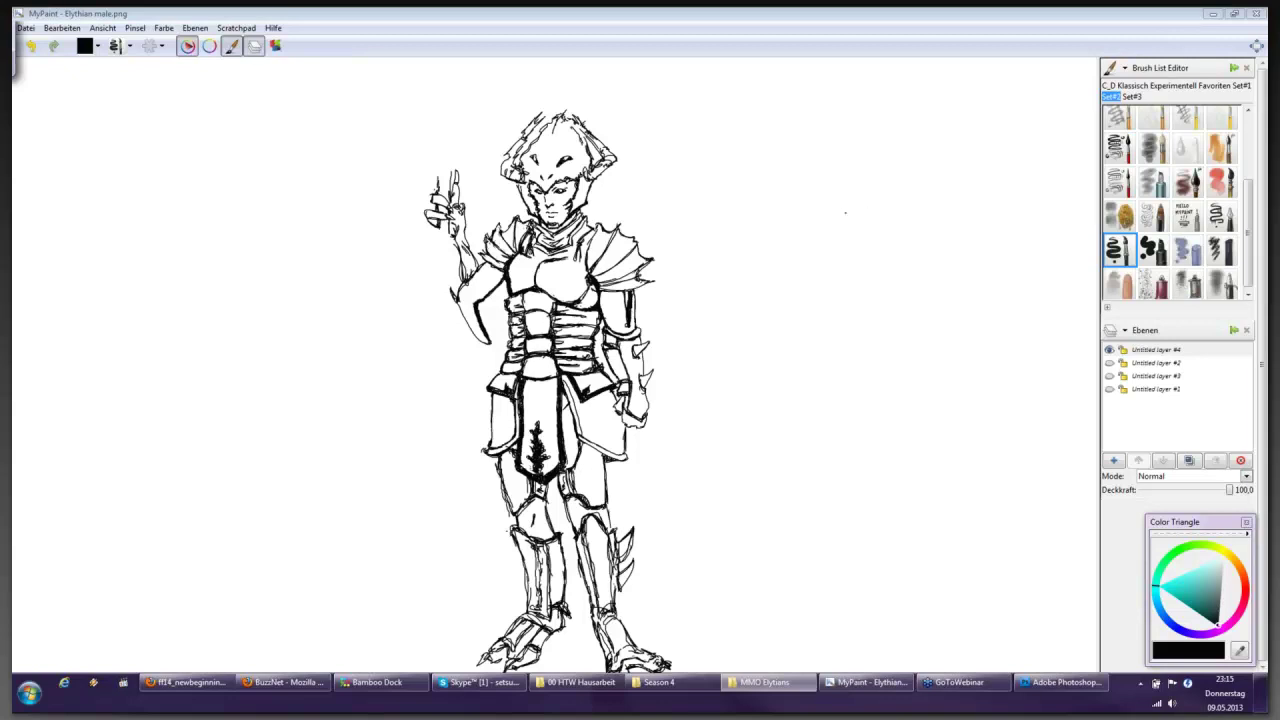
- Add a new layer at about 70 opacity and sketch a small creature's hooded head
{"action": "left_click", "coordinate": [1113, 460]}
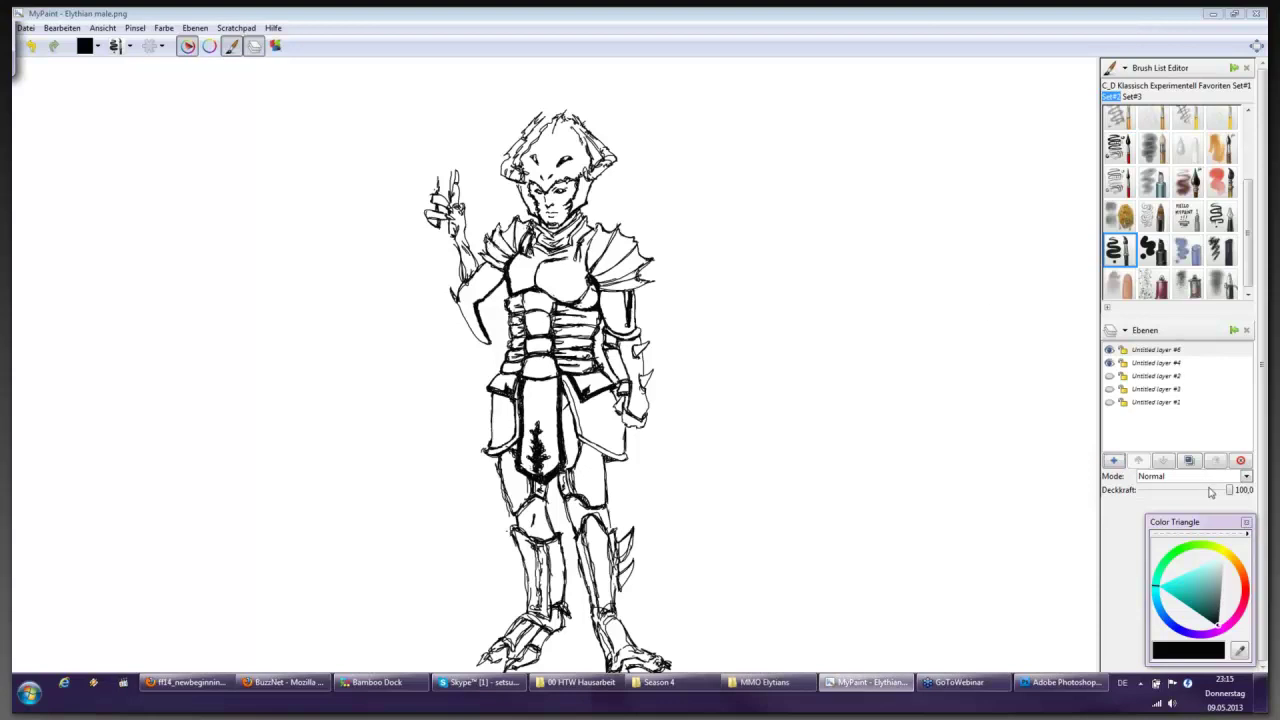
{"action": "left_click_drag", "start_coordinate": [1210, 490], "coordinate": [1201, 490]}
{"action": "left_click_drag", "start_coordinate": [861, 253], "coordinate": [880, 230]}
{"action": "mouse_move", "coordinate": [846, 184]}
{"action": "left_mouse_down"}
{"action": "mouse_move", "coordinate": [879, 186]}
{"action": "mouse_move", "coordinate": [825, 258]}
{"action": "mouse_move", "coordinate": [834, 182]}
{"action": "mouse_move", "coordinate": [822, 246]}
{"action": "mouse_move", "coordinate": [876, 212]}
{"action": "mouse_move", "coordinate": [857, 205]}
{"action": "mouse_move", "coordinate": [817, 255]}
{"action": "left_mouse_up"}
{"action": "mouse_move", "coordinate": [828, 184]}
{"action": "left_mouse_down"}
{"action": "mouse_move", "coordinate": [880, 182]}
{"action": "mouse_move", "coordinate": [864, 146]}
{"action": "mouse_move", "coordinate": [806, 186]}
{"action": "mouse_move", "coordinate": [877, 174]}
{"action": "mouse_move", "coordinate": [878, 190]}
{"action": "left_mouse_up"}
{"action": "mouse_move", "coordinate": [862, 192]}
{"action": "left_mouse_down"}
{"action": "mouse_move", "coordinate": [892, 182]}
{"action": "mouse_move", "coordinate": [887, 204]}
{"action": "left_mouse_up"}
{"action": "left_click_drag", "start_coordinate": [895, 208], "coordinate": [884, 232]}
{"action": "left_click_drag", "start_coordinate": [866, 250], "coordinate": [878, 258]}
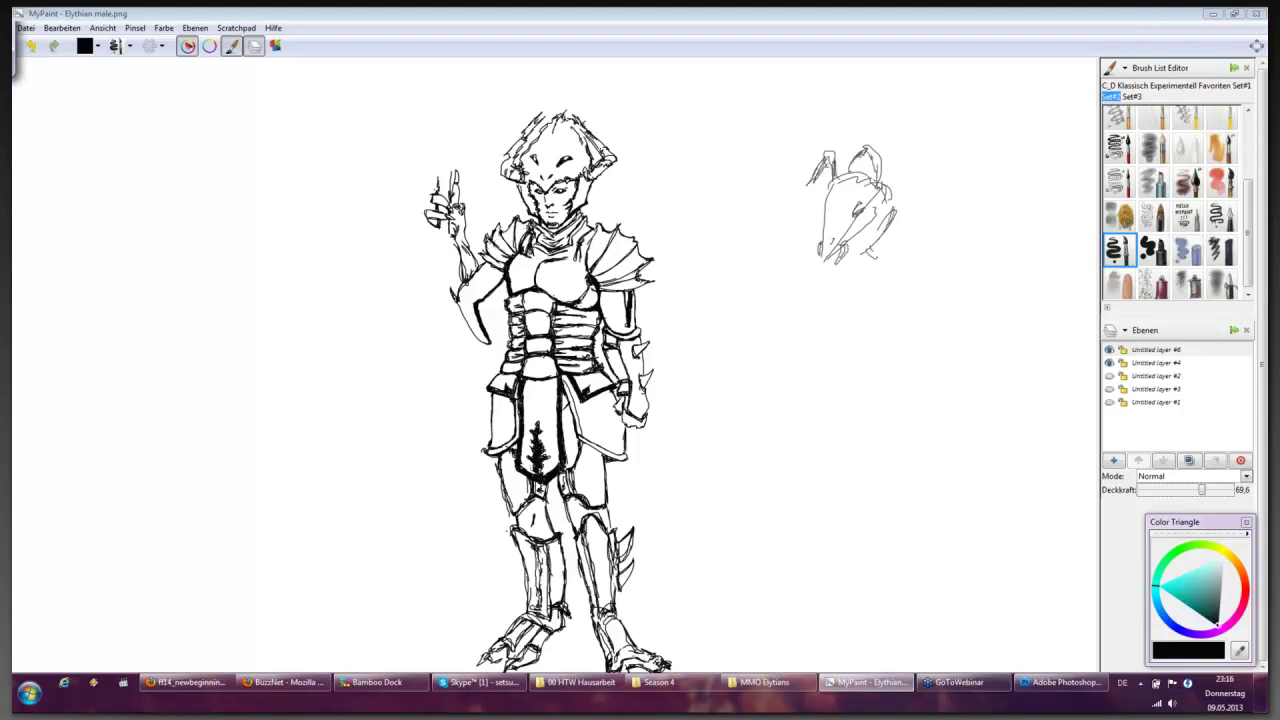
{"action": "left_click_drag", "start_coordinate": [890, 210], "coordinate": [908, 207]}
{"action": "left_click_drag", "start_coordinate": [878, 261], "coordinate": [900, 266]}
- Pan to open space and draw the insect's curving body, front legs, arching rear leg, back and belly
{"action": "left_click_drag", "start_coordinate": [1028, 371], "coordinate": [750, 196]}
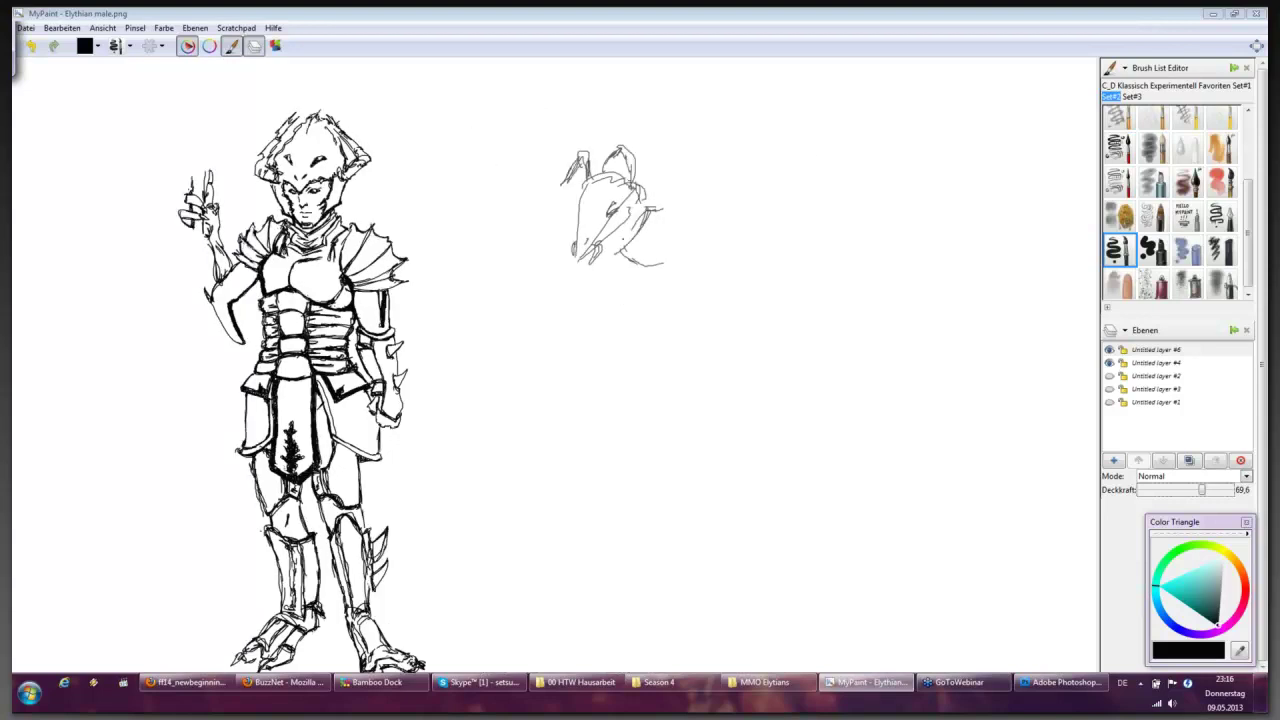
{"action": "mouse_move", "coordinate": [616, 234]}
{"action": "left_mouse_down"}
{"action": "mouse_move", "coordinate": [686, 230]}
{"action": "mouse_move", "coordinate": [694, 268]}
{"action": "mouse_move", "coordinate": [649, 240]}
{"action": "mouse_move", "coordinate": [671, 228]}
{"action": "mouse_move", "coordinate": [704, 288]}
{"action": "left_mouse_up"}
{"action": "mouse_move", "coordinate": [580, 266]}
{"action": "left_mouse_down"}
{"action": "mouse_move", "coordinate": [563, 302]}
{"action": "mouse_move", "coordinate": [590, 266]}
{"action": "left_mouse_up"}
{"action": "left_click_drag", "start_coordinate": [590, 262], "coordinate": [636, 268]}
{"action": "left_click_drag", "start_coordinate": [712, 234], "coordinate": [764, 286]}
{"action": "left_click_drag", "start_coordinate": [740, 222], "coordinate": [815, 277]}
{"action": "mouse_move", "coordinate": [736, 232]}
{"action": "left_mouse_down"}
{"action": "mouse_move", "coordinate": [813, 276]}
{"action": "mouse_move", "coordinate": [790, 256]}
{"action": "left_mouse_up"}
{"action": "mouse_move", "coordinate": [658, 198]}
{"action": "left_mouse_down"}
{"action": "mouse_move", "coordinate": [692, 188]}
{"action": "mouse_move", "coordinate": [688, 208]}
{"action": "mouse_move", "coordinate": [710, 182]}
{"action": "mouse_move", "coordinate": [734, 184]}
{"action": "left_mouse_up"}
{"action": "left_click_drag", "start_coordinate": [620, 262], "coordinate": [718, 258]}
{"action": "left_click_drag", "start_coordinate": [710, 206], "coordinate": [700, 226]}
{"action": "mouse_move", "coordinate": [722, 183]}
{"action": "left_mouse_down"}
{"action": "mouse_move", "coordinate": [750, 192]}
{"action": "mouse_move", "coordinate": [828, 126]}
{"action": "mouse_move", "coordinate": [782, 222]}
{"action": "left_mouse_up"}
- Draw a long wing line over the back and outline the upright wing up to its tip
{"action": "left_click_drag", "start_coordinate": [826, 130], "coordinate": [782, 218]}
{"action": "left_click_drag", "start_coordinate": [736, 152], "coordinate": [832, 106]}
{"action": "left_click_drag", "start_coordinate": [758, 152], "coordinate": [742, 172]}
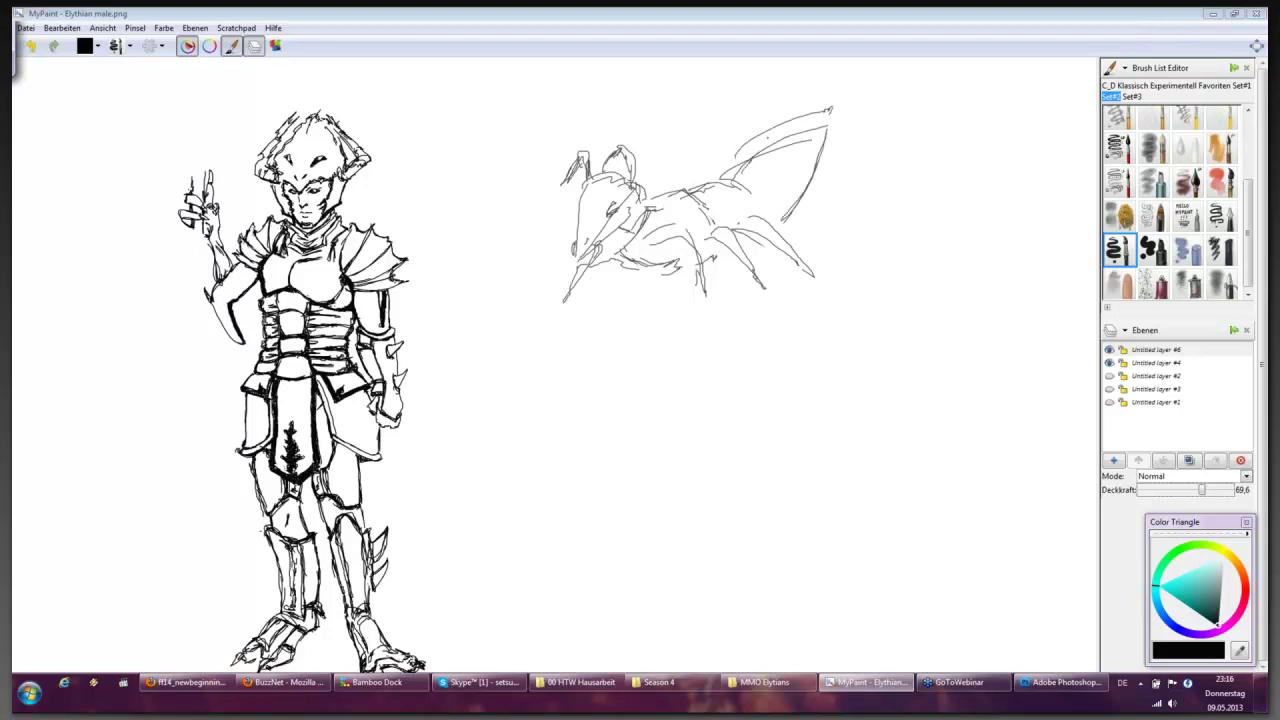
{"action": "left_click_drag", "start_coordinate": [678, 196], "coordinate": [731, 72]}
{"action": "mouse_move", "coordinate": [692, 124]}
{"action": "left_mouse_down"}
{"action": "mouse_move", "coordinate": [734, 70]}
{"action": "mouse_move", "coordinate": [726, 150]}
{"action": "left_mouse_up"}
{"action": "left_click_drag", "start_coordinate": [726, 162], "coordinate": [697, 194]}
{"action": "left_click_drag", "start_coordinate": [728, 86], "coordinate": [706, 184]}
{"action": "left_click_drag", "start_coordinate": [727, 56], "coordinate": [714, 90]}
{"action": "left_click_drag", "start_coordinate": [699, 157], "coordinate": [689, 177]}
- Outline a second wing and join both wings to the insect's body
{"action": "left_click_drag", "start_coordinate": [644, 76], "coordinate": [680, 188]}
{"action": "left_click_drag", "start_coordinate": [638, 112], "coordinate": [666, 184]}
{"action": "left_click_drag", "start_coordinate": [643, 86], "coordinate": [644, 70]}
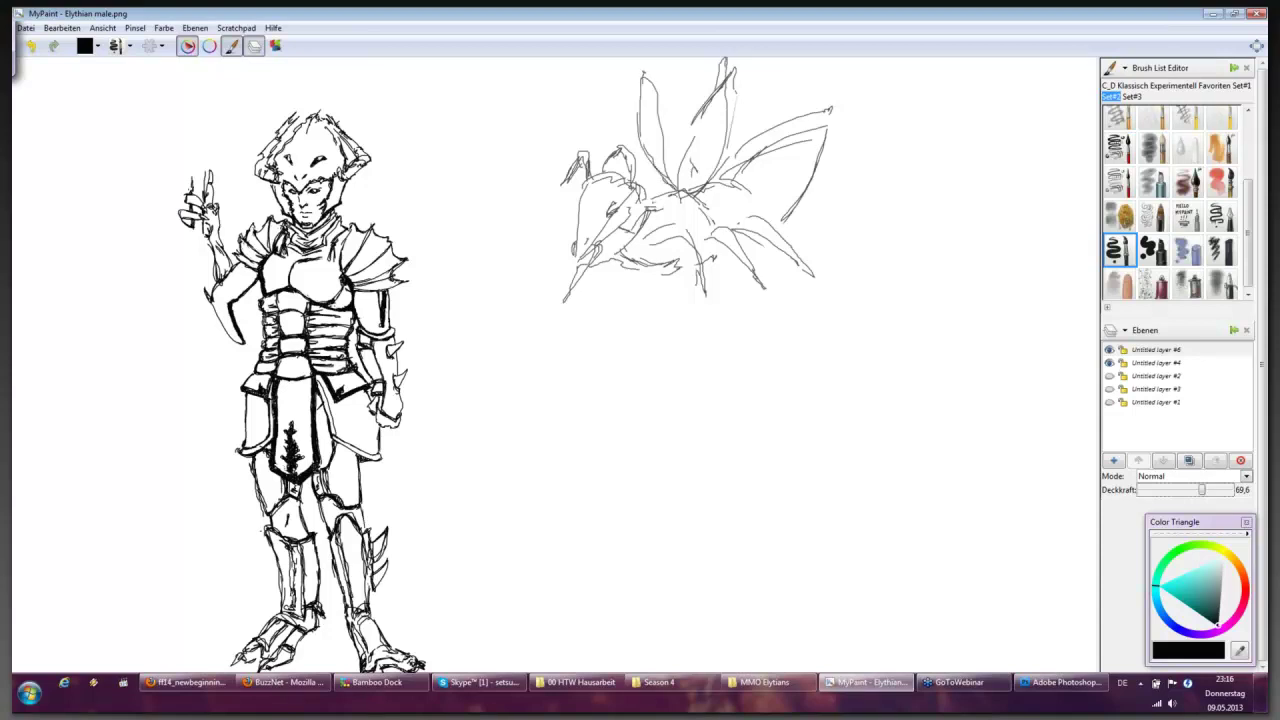
{"action": "mouse_move", "coordinate": [653, 203]}
{"action": "left_mouse_down"}
{"action": "mouse_move", "coordinate": [667, 185]}
{"action": "mouse_move", "coordinate": [701, 182]}
{"action": "left_mouse_up"}
{"action": "mouse_move", "coordinate": [684, 206]}
{"action": "left_mouse_down"}
{"action": "mouse_move", "coordinate": [816, 86]}
{"action": "mouse_move", "coordinate": [810, 152]}
{"action": "left_mouse_up"}
{"action": "left_click_drag", "start_coordinate": [786, 201], "coordinate": [774, 213]}
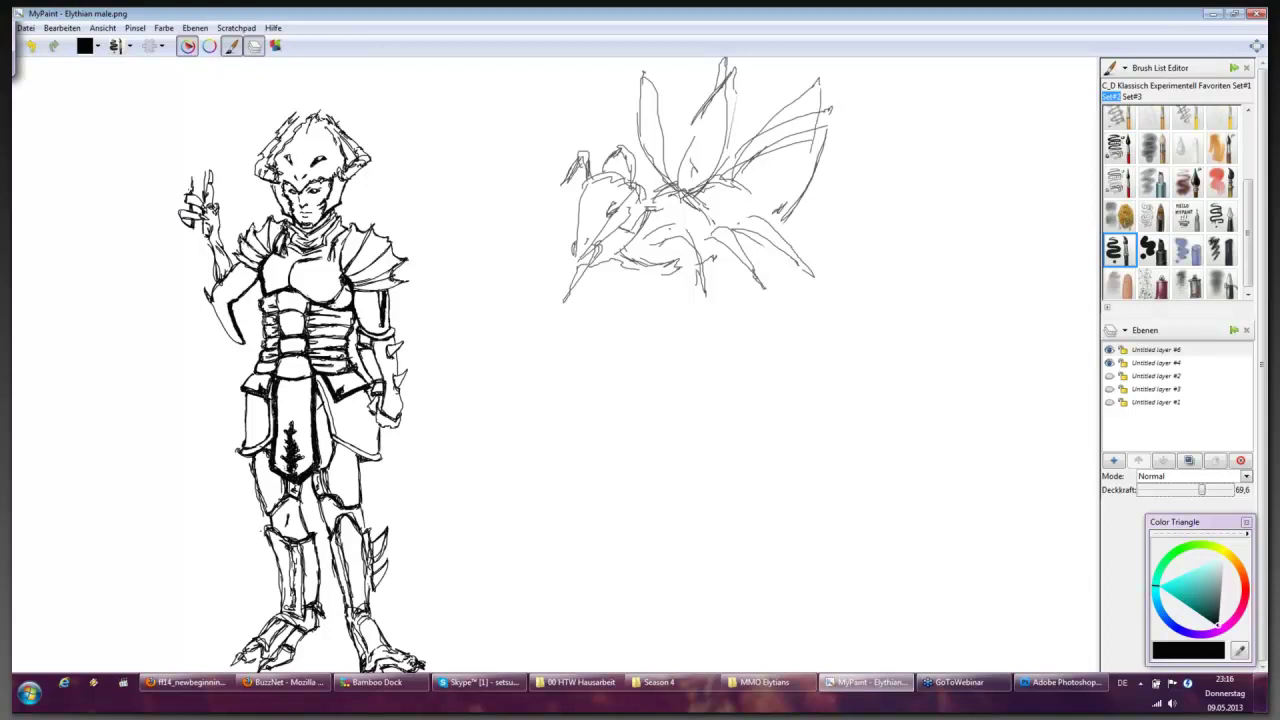
- Sketch leg lines under the insect, refine the lower-right wing, and reinforce the left legs and side
{"action": "left_click_drag", "start_coordinate": [668, 238], "coordinate": [694, 224]}
{"action": "left_click_drag", "start_coordinate": [708, 268], "coordinate": [704, 292]}
{"action": "left_click_drag", "start_coordinate": [700, 280], "coordinate": [706, 294]}
{"action": "left_click_drag", "start_coordinate": [714, 220], "coordinate": [766, 290]}
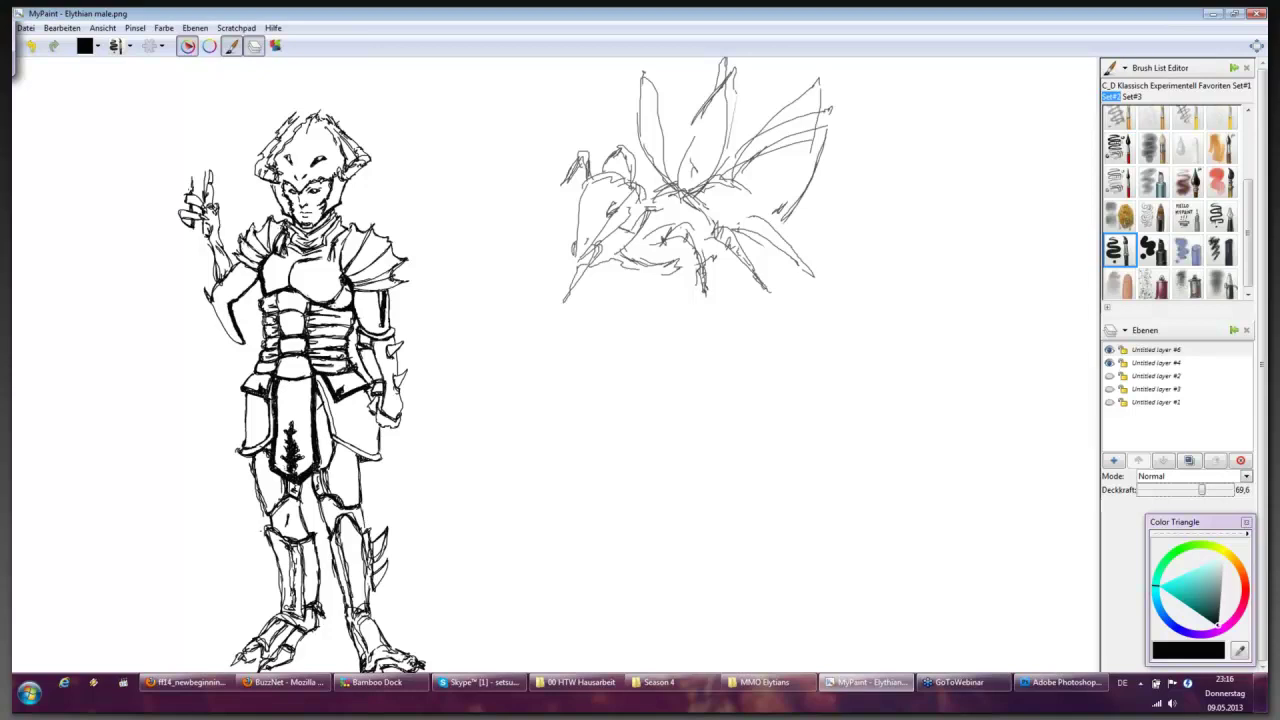
{"action": "left_click_drag", "start_coordinate": [738, 216], "coordinate": [772, 230]}
{"action": "mouse_move", "coordinate": [768, 228]}
{"action": "left_mouse_down"}
{"action": "mouse_move", "coordinate": [820, 278]}
{"action": "mouse_move", "coordinate": [704, 302]}
{"action": "left_mouse_up"}
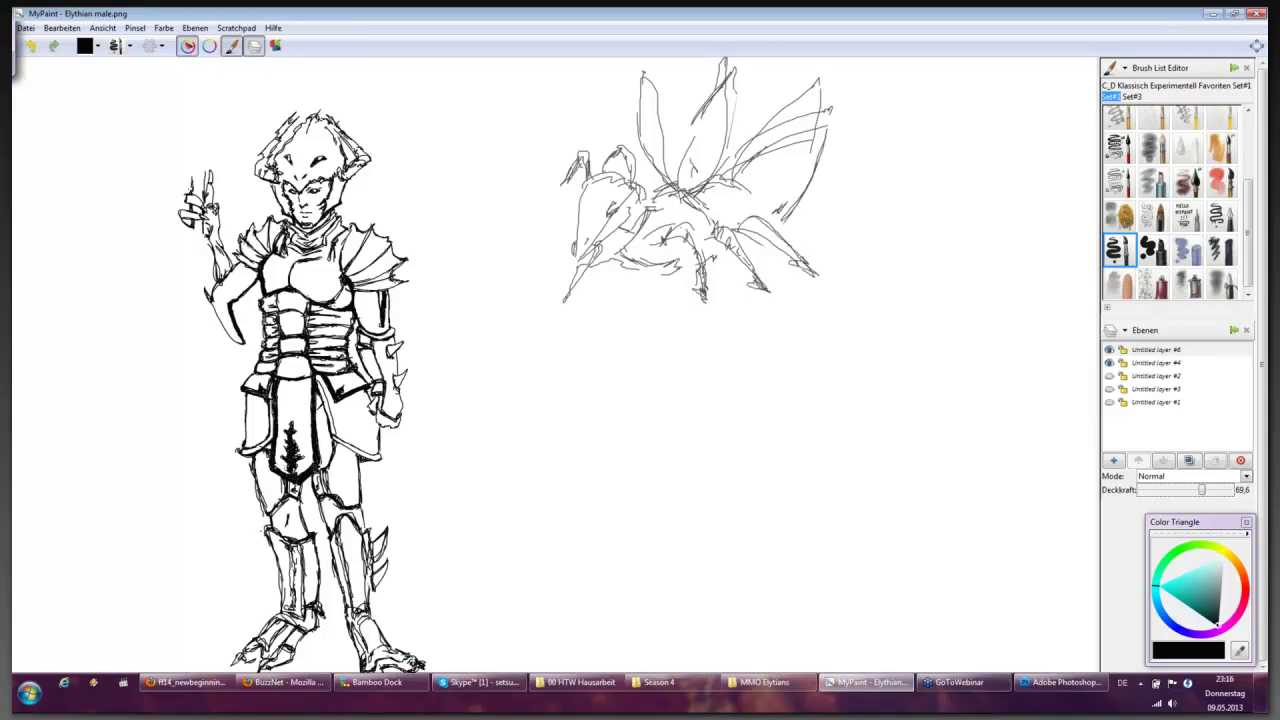
{"action": "left_click_drag", "start_coordinate": [580, 288], "coordinate": [564, 296]}
{"action": "left_click_drag", "start_coordinate": [572, 270], "coordinate": [560, 302]}
{"action": "left_click_drag", "start_coordinate": [606, 214], "coordinate": [616, 232]}
{"action": "left_click_drag", "start_coordinate": [574, 192], "coordinate": [584, 206]}
{"action": "left_click_drag", "start_coordinate": [567, 236], "coordinate": [575, 254]}
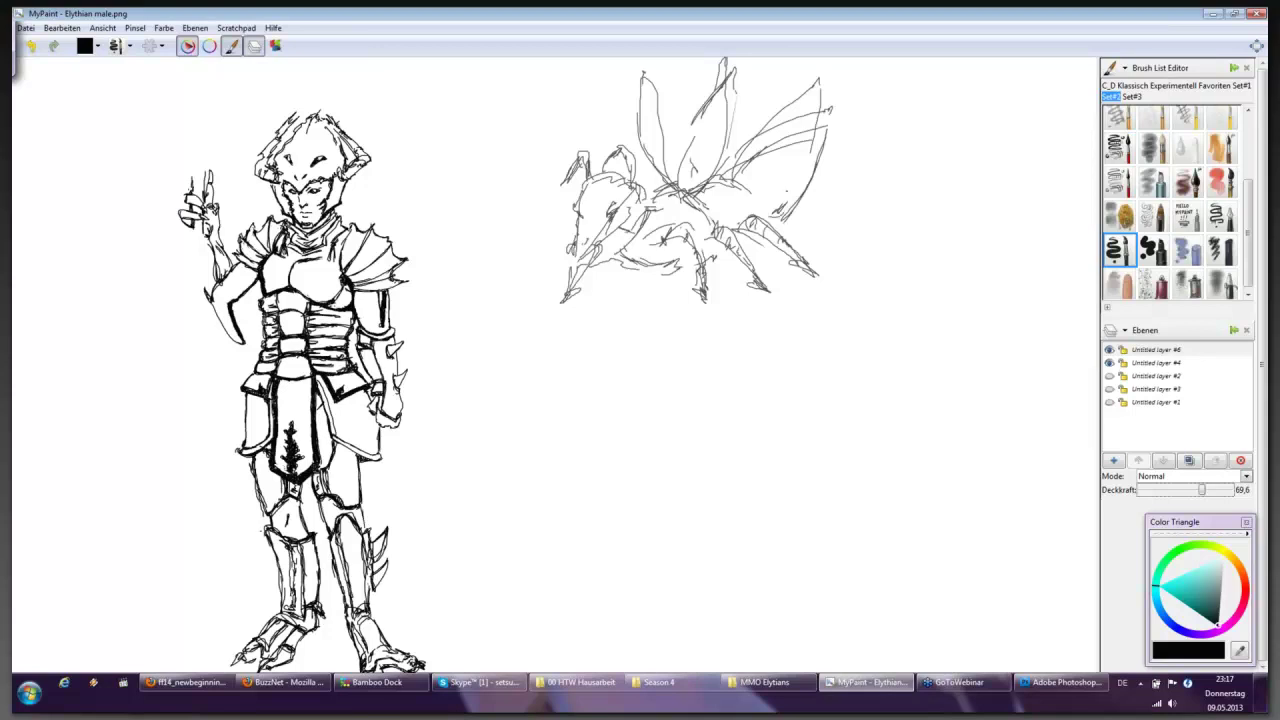
- Add strokes between the wings, hatch a leg, and redraw the upper-right wing to its tip
{"action": "left_click_drag", "start_coordinate": [788, 192], "coordinate": [786, 212]}
{"action": "mouse_move", "coordinate": [718, 178]}
{"action": "left_mouse_down"}
{"action": "mouse_move", "coordinate": [750, 200]}
{"action": "mouse_move", "coordinate": [746, 247]}
{"action": "left_mouse_up"}
{"action": "left_click_drag", "start_coordinate": [745, 229], "coordinate": [741, 246]}
{"action": "mouse_move", "coordinate": [738, 174]}
{"action": "left_mouse_down"}
{"action": "mouse_move", "coordinate": [814, 62]}
{"action": "mouse_move", "coordinate": [822, 90]}
{"action": "mouse_move", "coordinate": [806, 57]}
{"action": "left_mouse_up"}
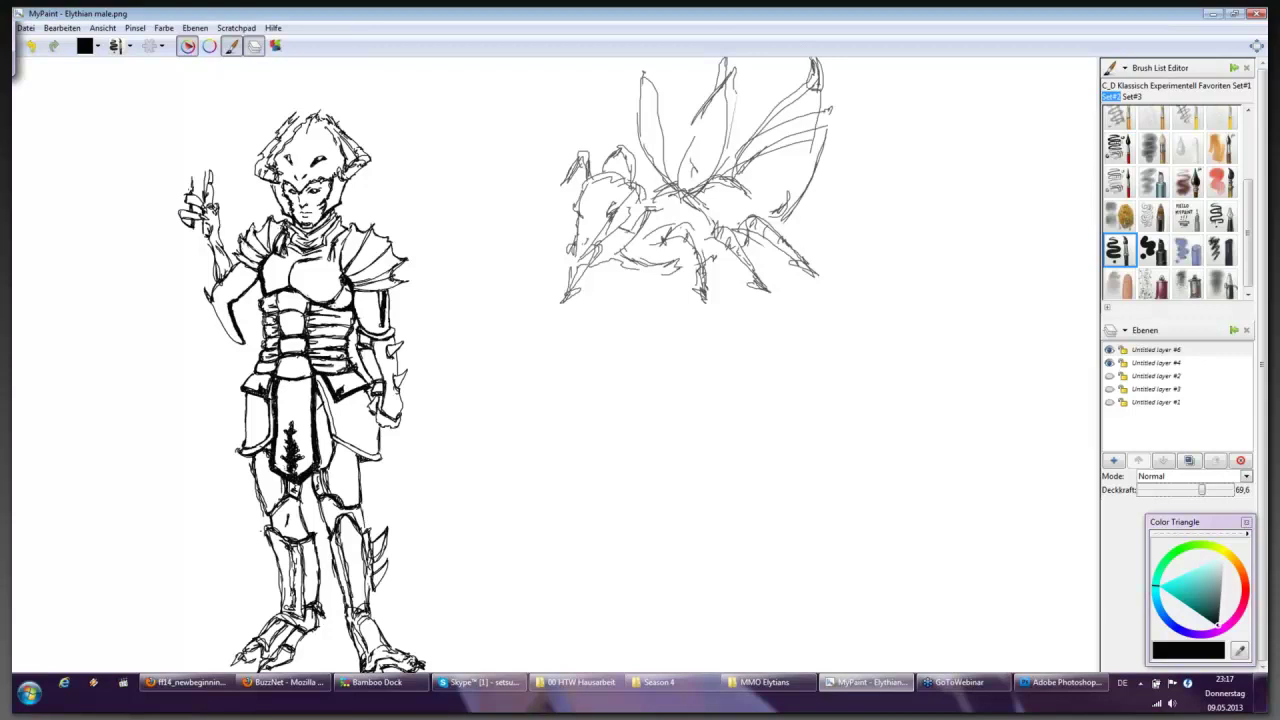
{"action": "scroll", "coordinate": [555, 365], "scroll_direction": "up", "scroll_amount": 3}
{"action": "scroll", "coordinate": [555, 365], "scroll_direction": "right", "scroll_amount": 3}
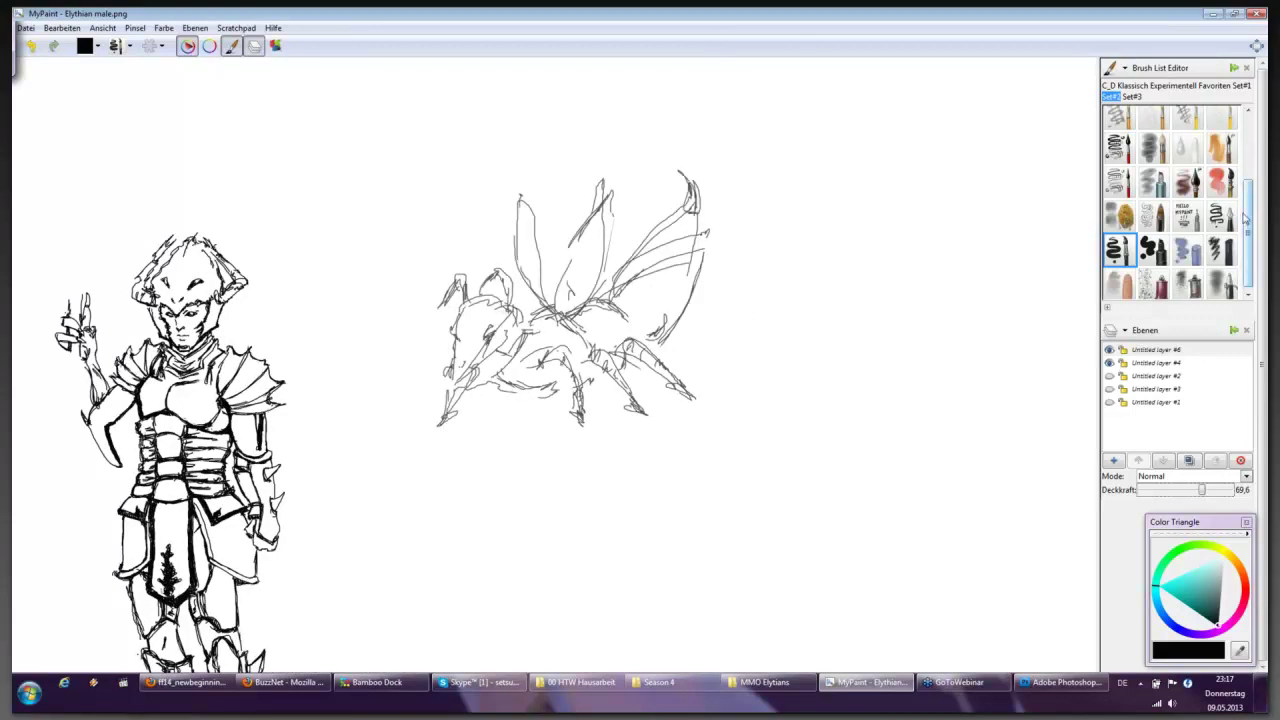
{"action": "scroll", "coordinate": [1158, 155], "scroll_direction": "up", "scroll_amount": 3}
- Switch to the eraser and erase the insect's wing strokes
{"action": "left_click", "coordinate": [1221, 160]}
{"action": "mouse_move", "coordinate": [518, 192]}
{"action": "left_mouse_down"}
{"action": "mouse_move", "coordinate": [522, 270]}
{"action": "mouse_move", "coordinate": [535, 252]}
{"action": "left_mouse_up"}
{"action": "mouse_move", "coordinate": [583, 215]}
{"action": "left_mouse_down"}
{"action": "mouse_move", "coordinate": [607, 240]}
{"action": "mouse_move", "coordinate": [574, 238]}
{"action": "mouse_move", "coordinate": [558, 298]}
{"action": "left_mouse_up"}
{"action": "left_click_drag", "start_coordinate": [602, 256], "coordinate": [593, 292]}
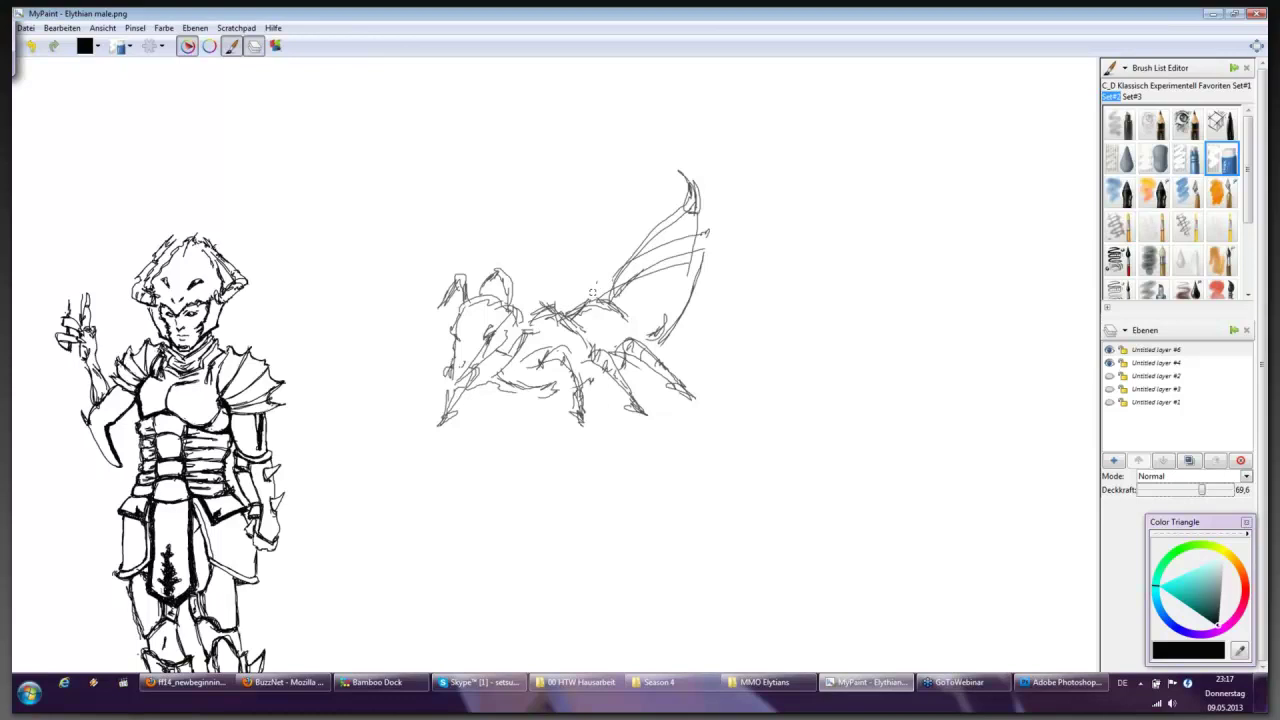
{"action": "mouse_move", "coordinate": [673, 246]}
{"action": "left_mouse_down"}
{"action": "mouse_move", "coordinate": [640, 278]}
{"action": "mouse_move", "coordinate": [649, 254]}
{"action": "mouse_move", "coordinate": [672, 263]}
{"action": "mouse_move", "coordinate": [714, 226]}
{"action": "mouse_move", "coordinate": [699, 287]}
{"action": "left_mouse_up"}
- Go back to the pencil brush and draw a curled tail rising from the body, refining its base
{"action": "left_click", "coordinate": [1247, 293]}
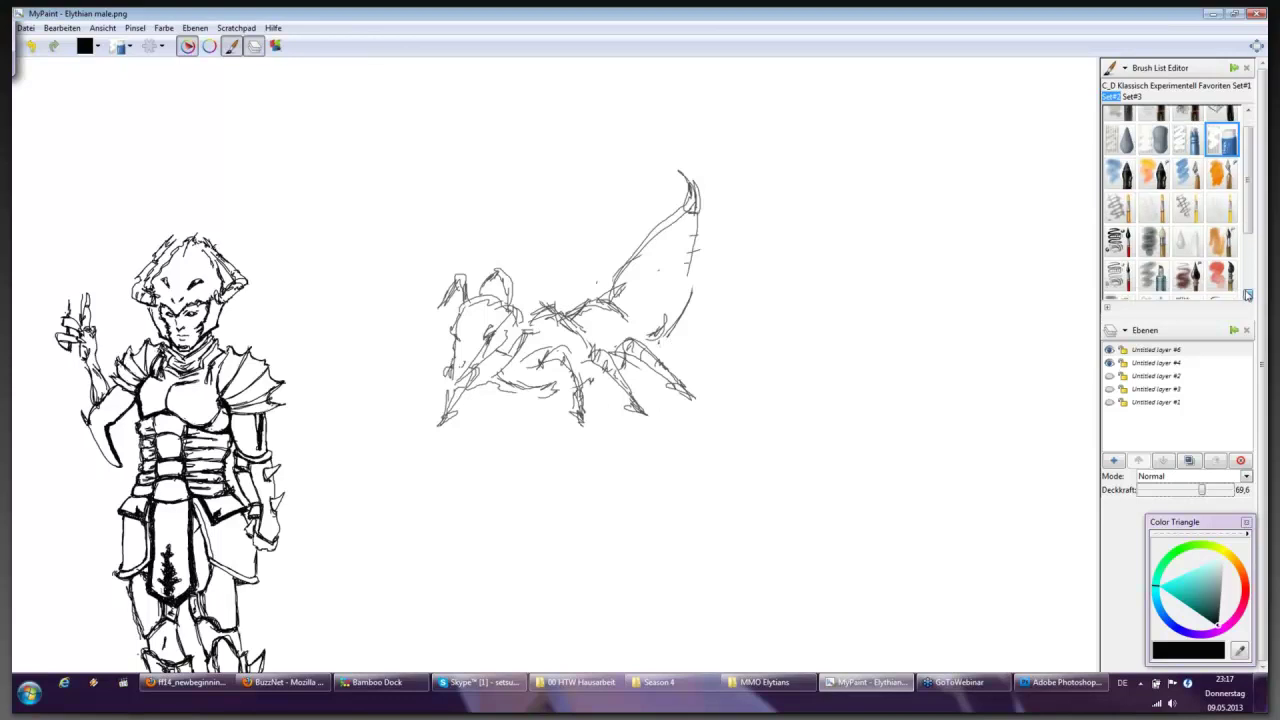
{"action": "left_click", "coordinate": [1119, 287]}
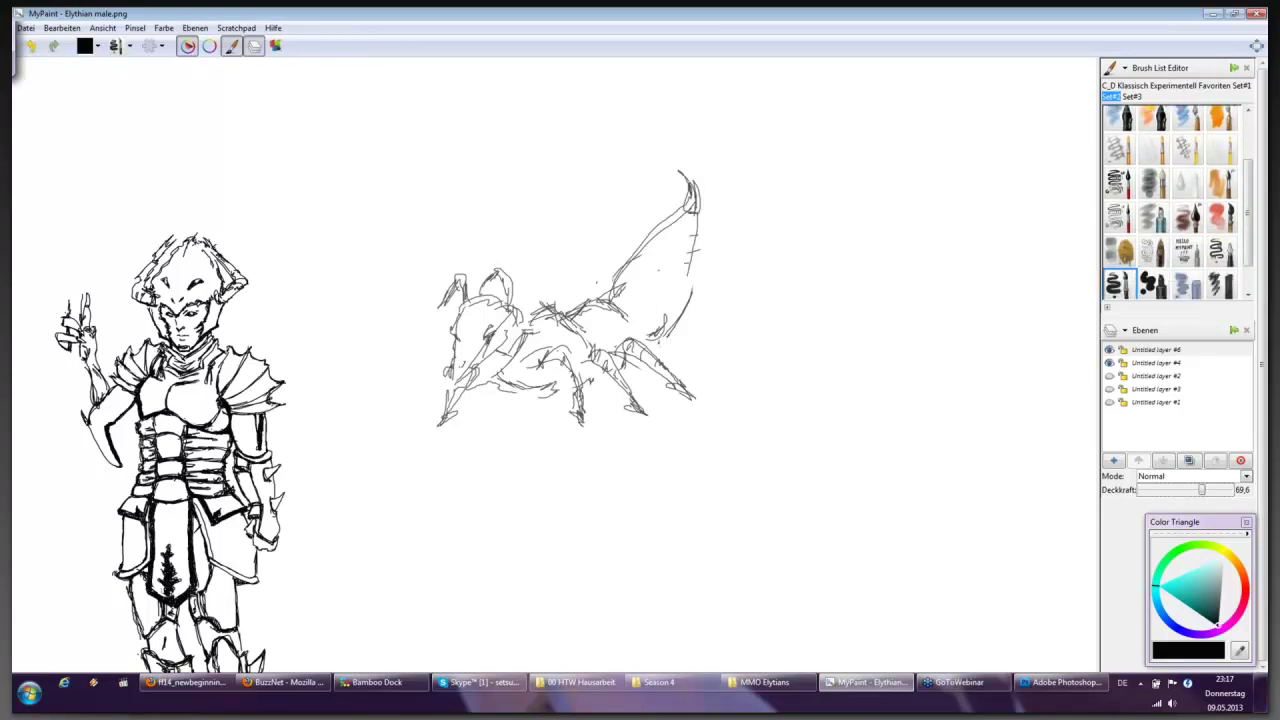
{"action": "mouse_move", "coordinate": [610, 298]}
{"action": "left_mouse_down"}
{"action": "mouse_move", "coordinate": [624, 260]}
{"action": "mouse_move", "coordinate": [674, 218]}
{"action": "mouse_move", "coordinate": [670, 156]}
{"action": "mouse_move", "coordinate": [688, 182]}
{"action": "mouse_move", "coordinate": [660, 154]}
{"action": "mouse_move", "coordinate": [664, 172]}
{"action": "mouse_move", "coordinate": [678, 168]}
{"action": "mouse_move", "coordinate": [697, 234]}
{"action": "mouse_move", "coordinate": [694, 288]}
{"action": "mouse_move", "coordinate": [630, 334]}
{"action": "left_mouse_up"}
{"action": "left_click_drag", "start_coordinate": [632, 302], "coordinate": [606, 310]}
{"action": "left_click_drag", "start_coordinate": [644, 314], "coordinate": [636, 330]}
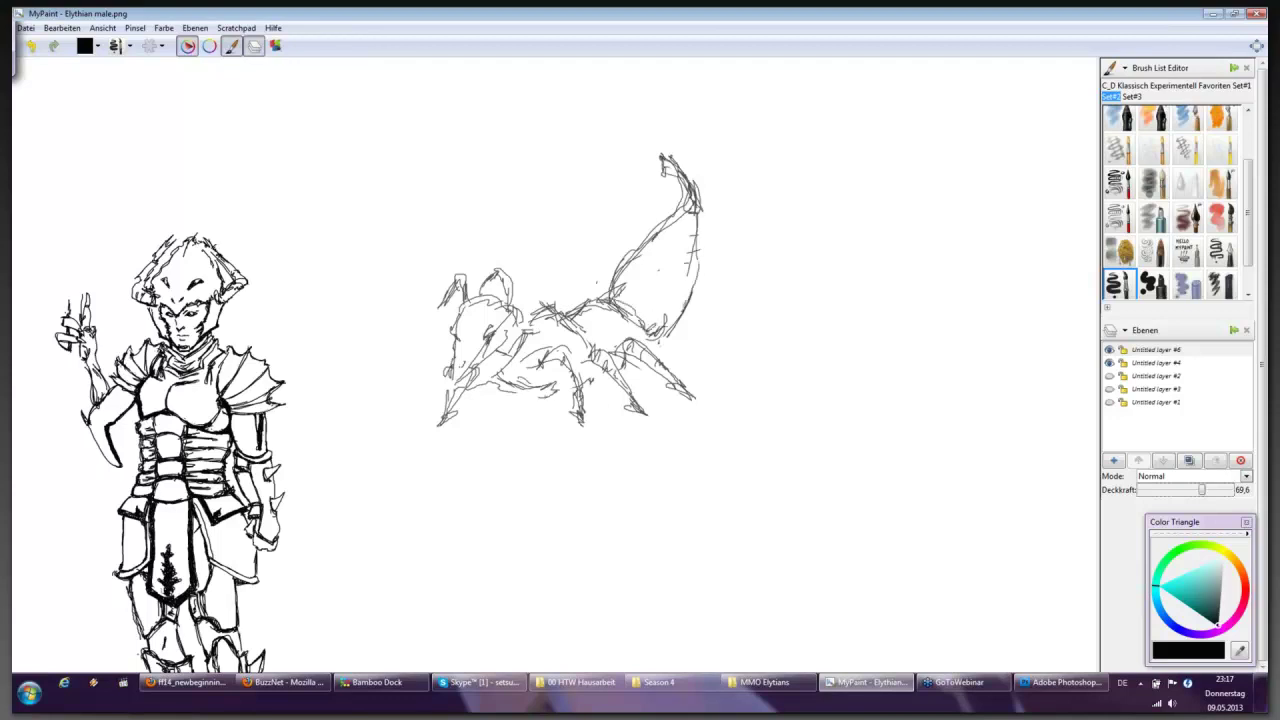
{"action": "left_click_drag", "start_coordinate": [532, 388], "coordinate": [562, 398]}
{"action": "mouse_move", "coordinate": [662, 330]}
{"action": "left_mouse_down"}
{"action": "mouse_move", "coordinate": [650, 348]}
{"action": "mouse_move", "coordinate": [662, 326]}
{"action": "left_mouse_up"}
- Sketch the scorpion's head, claw, neck and underside, then shade and darken its body
{"action": "mouse_move", "coordinate": [468, 312]}
{"action": "left_mouse_down"}
{"action": "mouse_move", "coordinate": [482, 280]}
{"action": "mouse_move", "coordinate": [502, 288]}
{"action": "mouse_move", "coordinate": [498, 278]}
{"action": "mouse_move", "coordinate": [460, 328]}
{"action": "mouse_move", "coordinate": [450, 376]}
{"action": "mouse_move", "coordinate": [496, 350]}
{"action": "mouse_move", "coordinate": [514, 306]}
{"action": "mouse_move", "coordinate": [494, 279]}
{"action": "mouse_move", "coordinate": [510, 313]}
{"action": "mouse_move", "coordinate": [510, 279]}
{"action": "mouse_move", "coordinate": [468, 281]}
{"action": "mouse_move", "coordinate": [476, 306]}
{"action": "mouse_move", "coordinate": [500, 302]}
{"action": "mouse_move", "coordinate": [506, 270]}
{"action": "mouse_move", "coordinate": [516, 290]}
{"action": "left_mouse_up"}
{"action": "mouse_move", "coordinate": [517, 299]}
{"action": "left_mouse_down"}
{"action": "mouse_move", "coordinate": [534, 319]}
{"action": "mouse_move", "coordinate": [518, 345]}
{"action": "left_mouse_up"}
{"action": "mouse_move", "coordinate": [494, 359]}
{"action": "left_mouse_down"}
{"action": "mouse_move", "coordinate": [530, 348]}
{"action": "mouse_move", "coordinate": [530, 361]}
{"action": "left_mouse_up"}
{"action": "mouse_move", "coordinate": [526, 327]}
{"action": "left_mouse_down"}
{"action": "mouse_move", "coordinate": [532, 358]}
{"action": "mouse_move", "coordinate": [506, 386]}
{"action": "mouse_move", "coordinate": [558, 394]}
{"action": "left_mouse_up"}
{"action": "left_click_drag", "start_coordinate": [596, 330], "coordinate": [590, 371]}
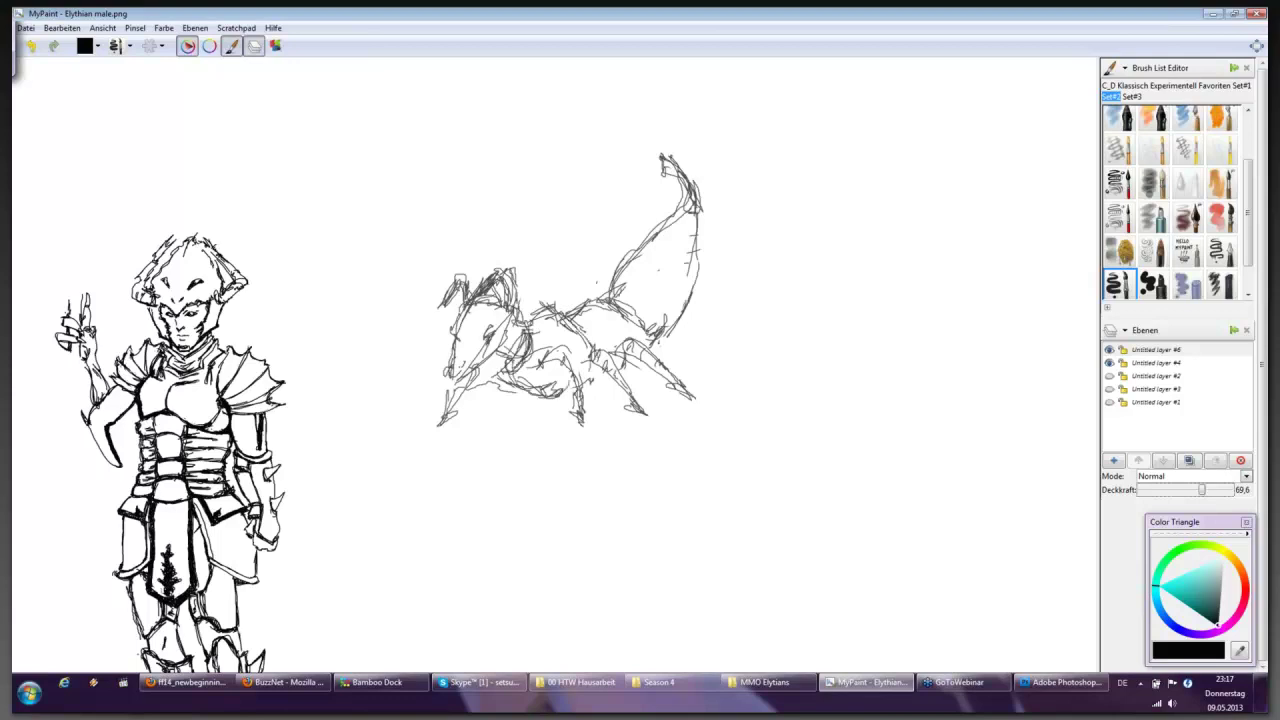
{"action": "left_click_drag", "start_coordinate": [586, 306], "coordinate": [647, 343]}
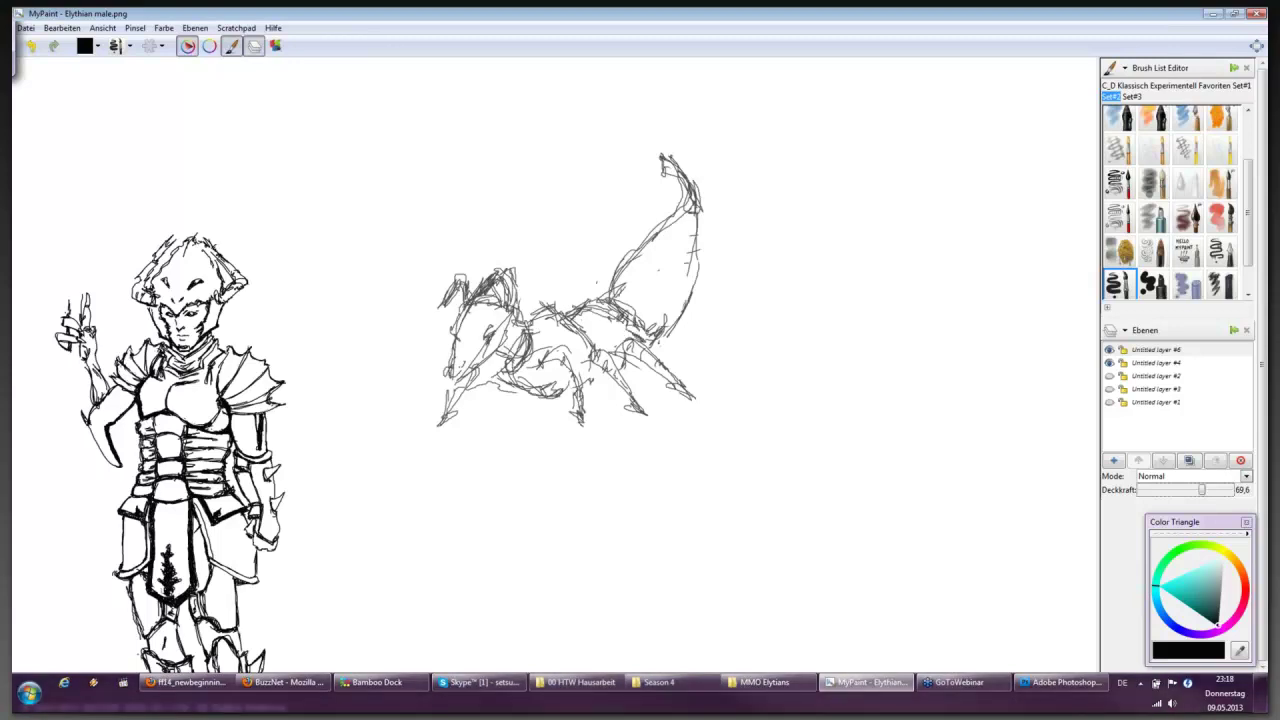
{"action": "left_click_drag", "start_coordinate": [586, 310], "coordinate": [614, 316]}
{"action": "mouse_move", "coordinate": [628, 362]}
{"action": "left_mouse_down"}
{"action": "mouse_move", "coordinate": [604, 392]}
{"action": "mouse_move", "coordinate": [570, 399]}
{"action": "left_mouse_up"}
{"action": "left_click_drag", "start_coordinate": [581, 347], "coordinate": [591, 359]}
{"action": "left_click_drag", "start_coordinate": [595, 349], "coordinate": [607, 365]}
- Redraw the tail outline upward, detail its tip, and darken the tail base and back
{"action": "mouse_move", "coordinate": [618, 296]}
{"action": "left_mouse_down"}
{"action": "mouse_move", "coordinate": [620, 262]}
{"action": "mouse_move", "coordinate": [684, 196]}
{"action": "left_mouse_up"}
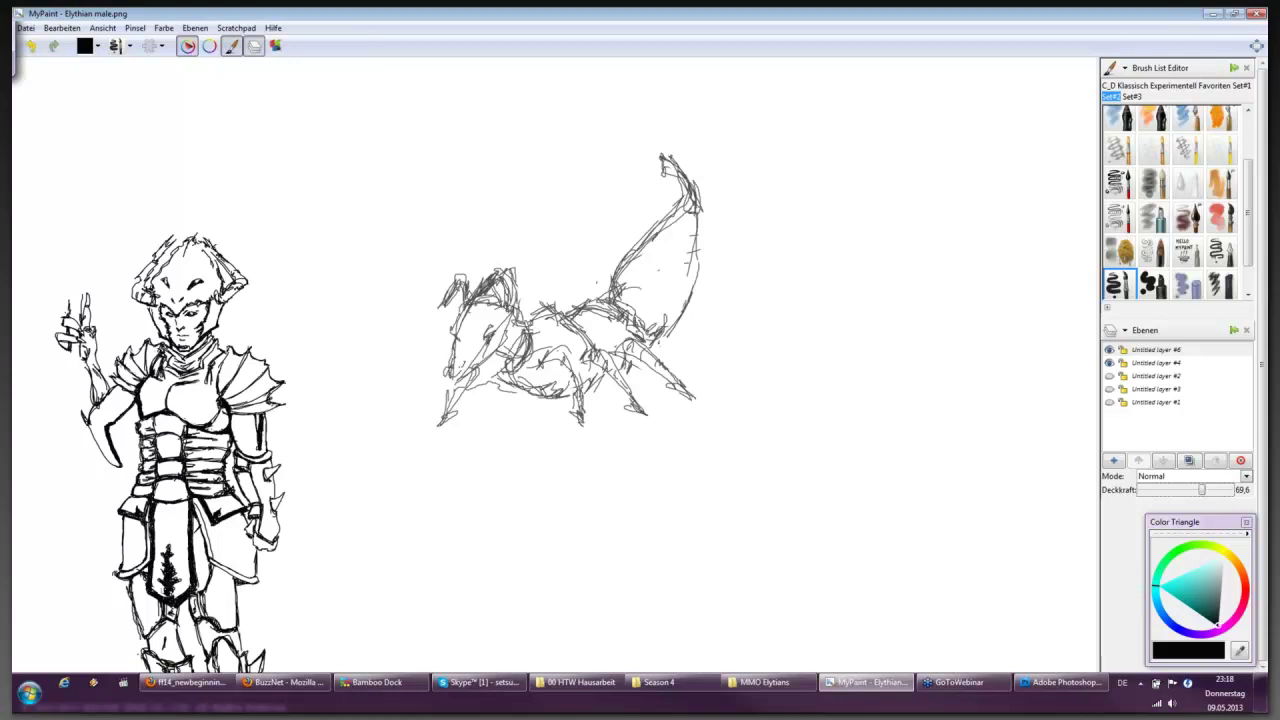
{"action": "mouse_move", "coordinate": [620, 298]}
{"action": "left_mouse_down"}
{"action": "mouse_move", "coordinate": [666, 327]}
{"action": "mouse_move", "coordinate": [698, 230]}
{"action": "mouse_move", "coordinate": [656, 136]}
{"action": "mouse_move", "coordinate": [662, 172]}
{"action": "mouse_move", "coordinate": [682, 170]}
{"action": "mouse_move", "coordinate": [692, 202]}
{"action": "left_mouse_up"}
{"action": "mouse_move", "coordinate": [662, 156]}
{"action": "left_mouse_down"}
{"action": "mouse_move", "coordinate": [654, 166]}
{"action": "mouse_move", "coordinate": [678, 174]}
{"action": "mouse_move", "coordinate": [658, 178]}
{"action": "mouse_move", "coordinate": [686, 210]}
{"action": "mouse_move", "coordinate": [634, 242]}
{"action": "left_mouse_up"}
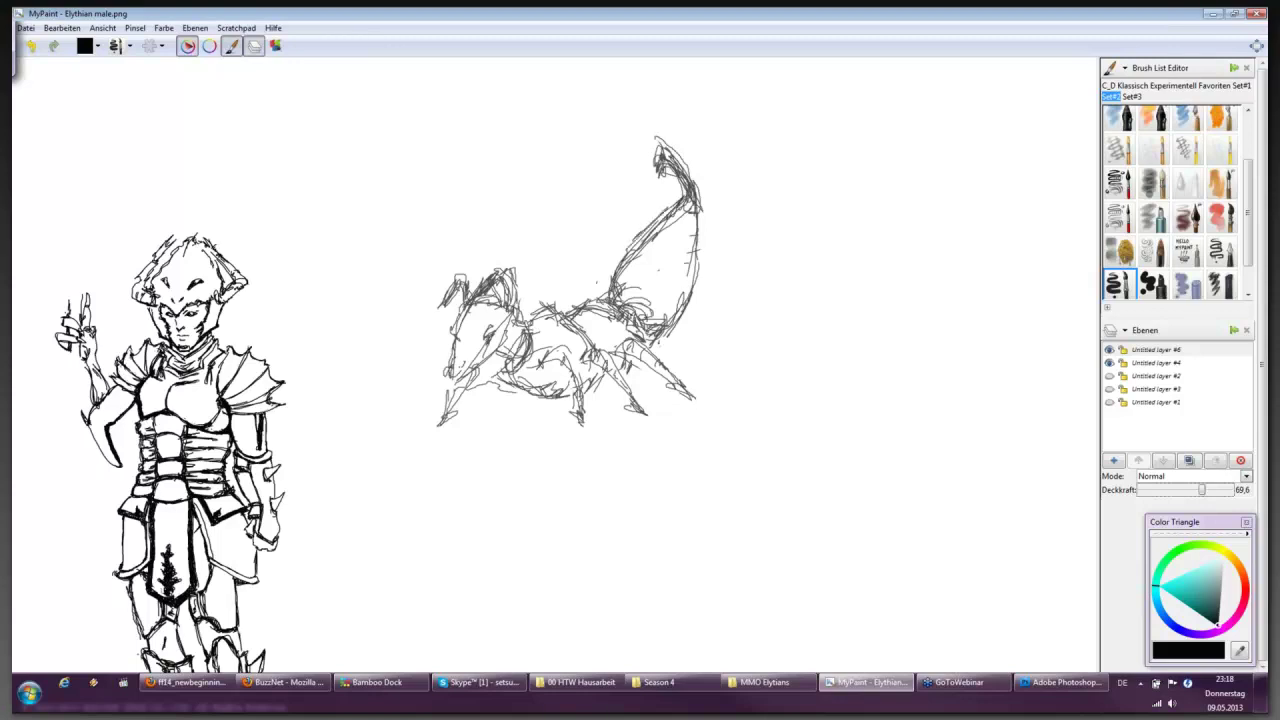
{"action": "mouse_move", "coordinate": [636, 310]}
{"action": "left_mouse_down"}
{"action": "mouse_move", "coordinate": [610, 322]}
{"action": "mouse_move", "coordinate": [626, 336]}
{"action": "mouse_move", "coordinate": [642, 312]}
{"action": "mouse_move", "coordinate": [628, 346]}
{"action": "left_mouse_up"}
{"action": "left_click_drag", "start_coordinate": [606, 301], "coordinate": [572, 309]}
{"action": "left_click_drag", "start_coordinate": [606, 378], "coordinate": [590, 394]}
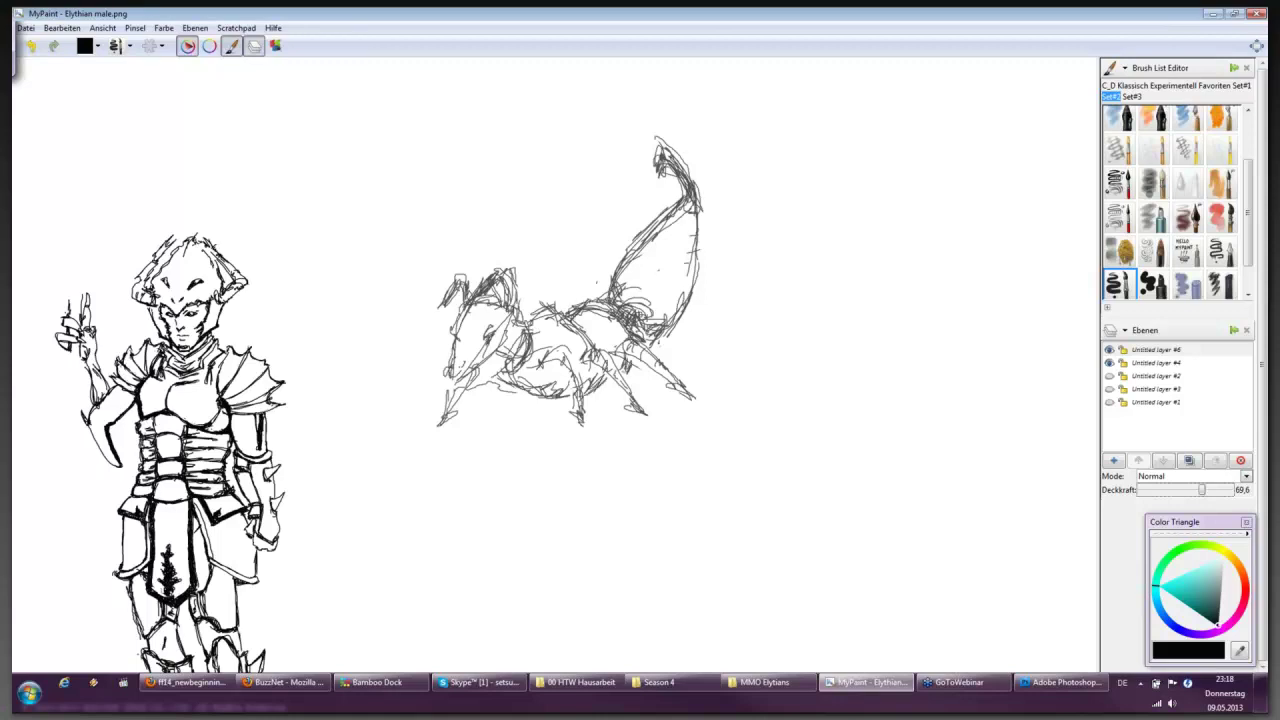
- Hatch and darken the belly underside, the middle legs and the right legs
{"action": "mouse_move", "coordinate": [528, 350]}
{"action": "left_mouse_down"}
{"action": "mouse_move", "coordinate": [559, 371]}
{"action": "mouse_move", "coordinate": [594, 369]}
{"action": "left_mouse_up"}
{"action": "mouse_move", "coordinate": [510, 360]}
{"action": "left_mouse_down"}
{"action": "mouse_move", "coordinate": [538, 392]}
{"action": "mouse_move", "coordinate": [604, 388]}
{"action": "mouse_move", "coordinate": [622, 362]}
{"action": "mouse_move", "coordinate": [596, 358]}
{"action": "mouse_move", "coordinate": [636, 406]}
{"action": "left_mouse_up"}
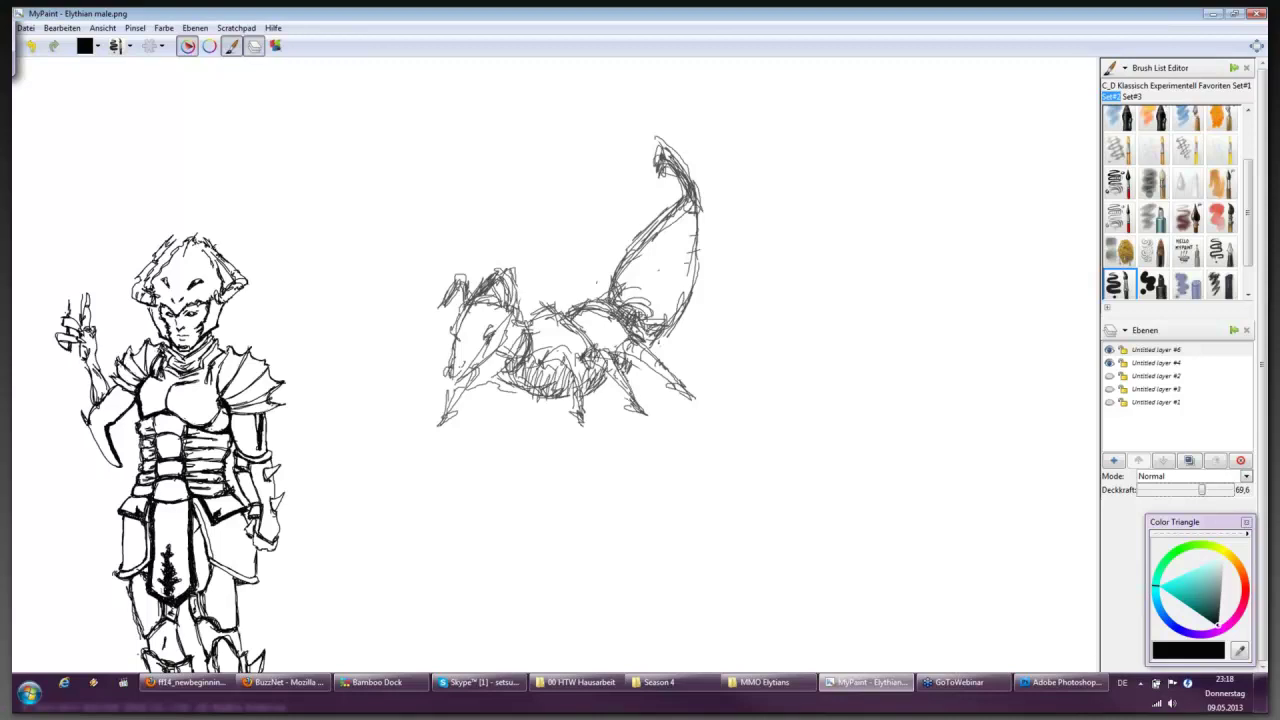
{"action": "left_click_drag", "start_coordinate": [588, 358], "coordinate": [634, 410]}
{"action": "left_click_drag", "start_coordinate": [544, 348], "coordinate": [566, 358]}
{"action": "left_click_drag", "start_coordinate": [564, 352], "coordinate": [590, 420]}
{"action": "left_click_drag", "start_coordinate": [590, 402], "coordinate": [594, 422]}
{"action": "left_click_drag", "start_coordinate": [576, 358], "coordinate": [584, 384]}
{"action": "left_click_drag", "start_coordinate": [584, 390], "coordinate": [592, 420]}
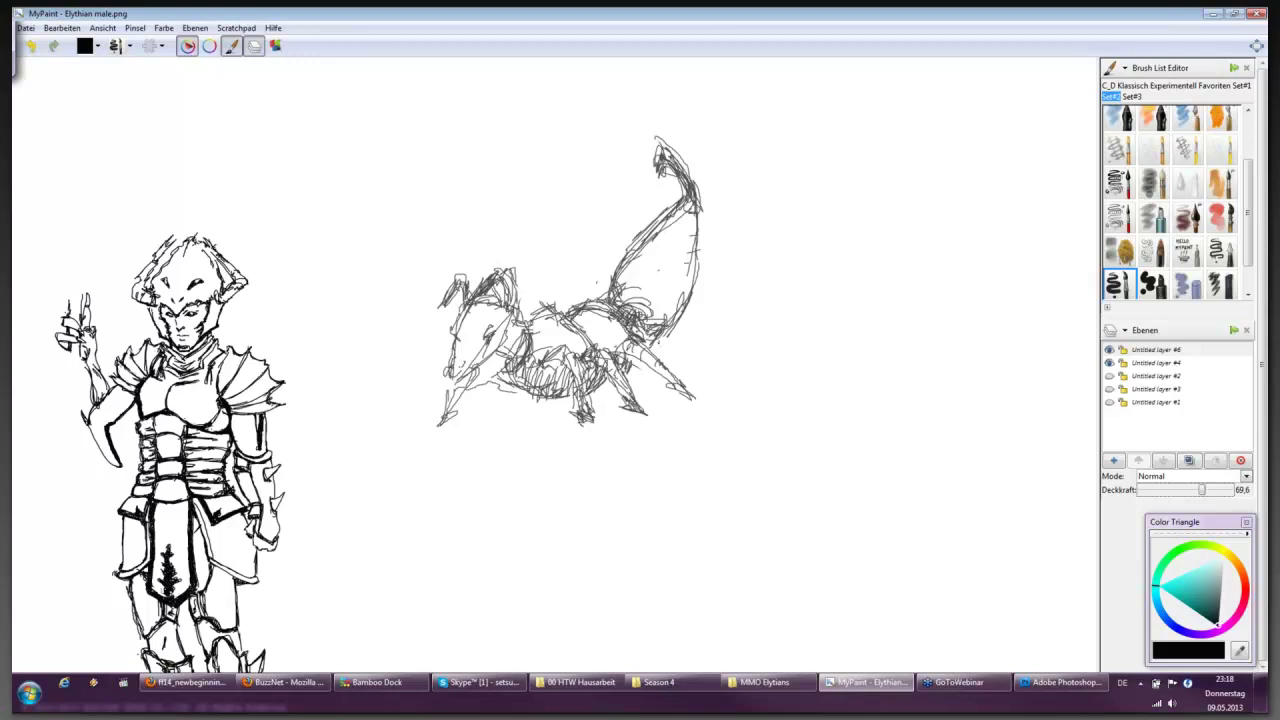
{"action": "left_click_drag", "start_coordinate": [578, 360], "coordinate": [590, 406]}
{"action": "mouse_move", "coordinate": [566, 344]}
{"action": "left_mouse_down"}
{"action": "mouse_move", "coordinate": [576, 356]}
{"action": "mouse_move", "coordinate": [560, 372]}
{"action": "mouse_move", "coordinate": [576, 353]}
{"action": "left_mouse_up"}
{"action": "left_click_drag", "start_coordinate": [582, 364], "coordinate": [592, 382]}
{"action": "left_click_drag", "start_coordinate": [610, 332], "coordinate": [622, 350]}
{"action": "left_click_drag", "start_coordinate": [616, 334], "coordinate": [688, 386]}
{"action": "left_click_drag", "start_coordinate": [622, 358], "coordinate": [692, 395]}
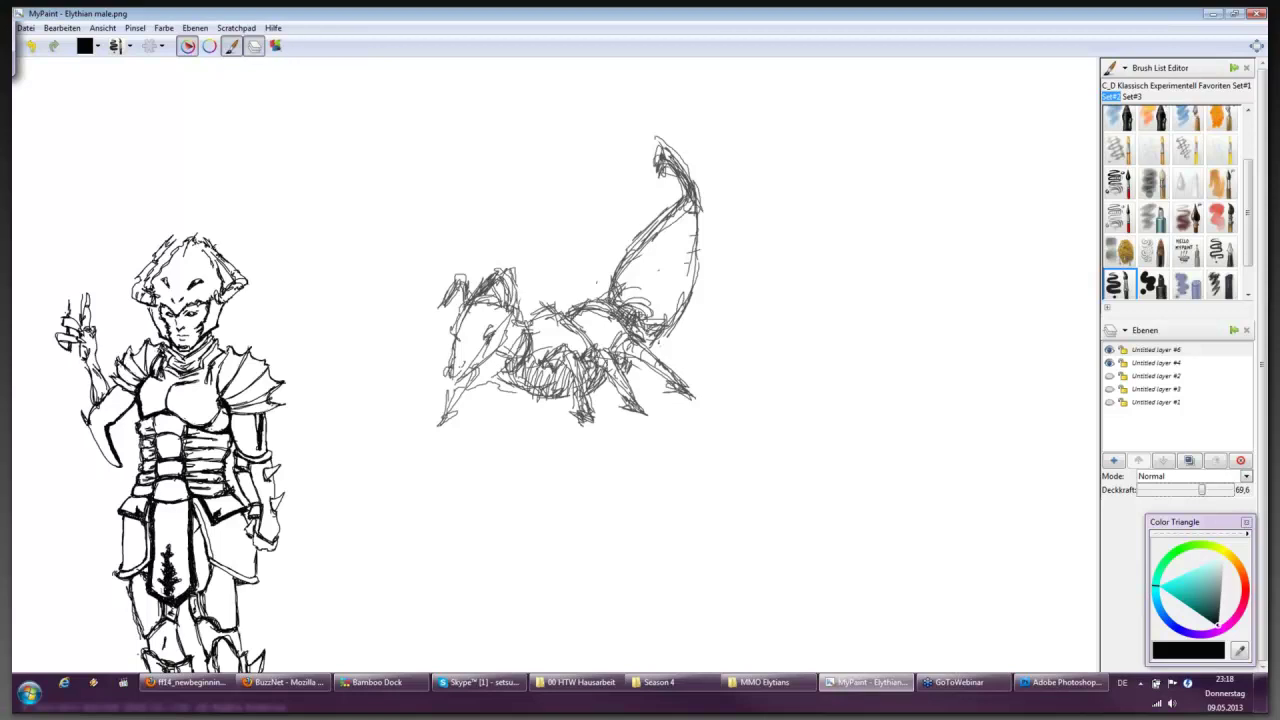
- Darken the left front legs and add marks and detail to the head and snout
{"action": "mouse_move", "coordinate": [478, 368]}
{"action": "left_mouse_down"}
{"action": "mouse_move", "coordinate": [462, 394]}
{"action": "mouse_move", "coordinate": [440, 388]}
{"action": "left_mouse_up"}
{"action": "left_click_drag", "start_coordinate": [448, 365], "coordinate": [436, 374]}
{"action": "mouse_move", "coordinate": [492, 328]}
{"action": "left_mouse_down"}
{"action": "mouse_move", "coordinate": [485, 349]}
{"action": "mouse_move", "coordinate": [450, 348]}
{"action": "mouse_move", "coordinate": [445, 363]}
{"action": "left_mouse_up"}
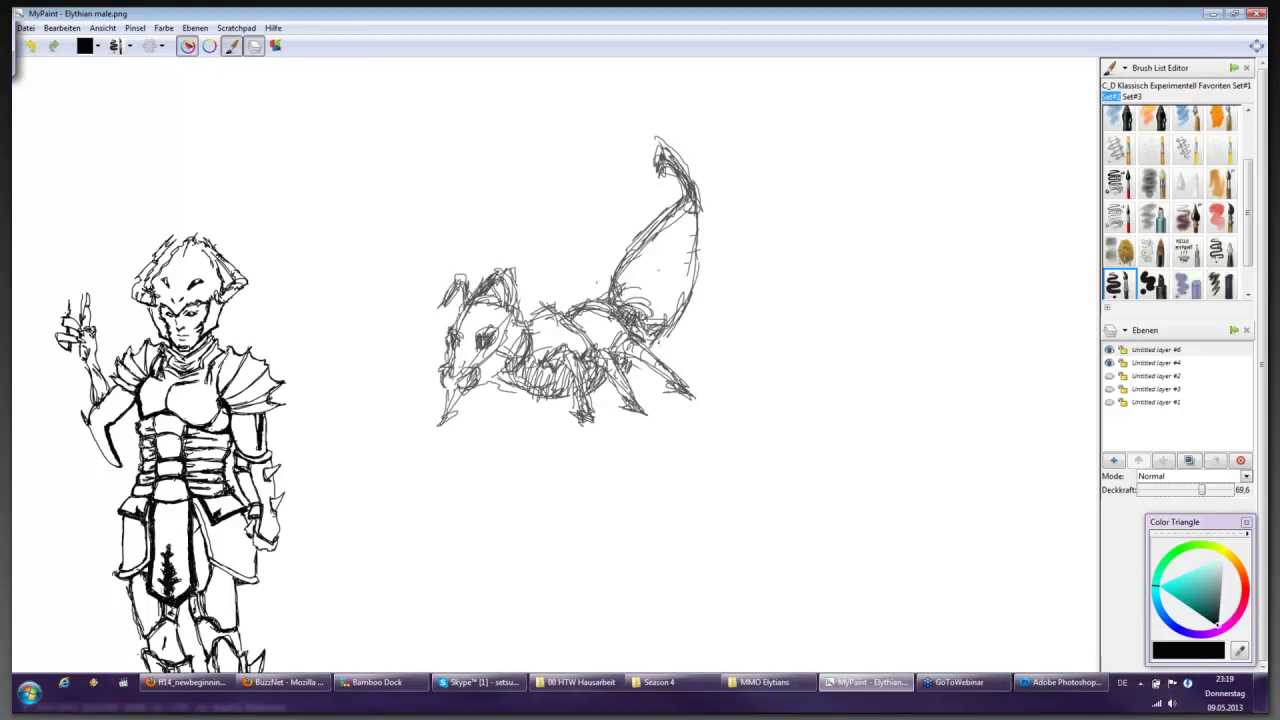
{"action": "left_click_drag", "start_coordinate": [478, 303], "coordinate": [456, 331]}
{"action": "left_click_drag", "start_coordinate": [451, 349], "coordinate": [445, 361]}
{"action": "left_click_drag", "start_coordinate": [463, 311], "coordinate": [449, 331]}
{"action": "left_click_drag", "start_coordinate": [502, 288], "coordinate": [498, 312]}
- Try several drawing brushes, testing marks on the scorpion's front leg
{"action": "scroll", "coordinate": [1248, 249], "scroll_direction": "up", "scroll_amount": 2}
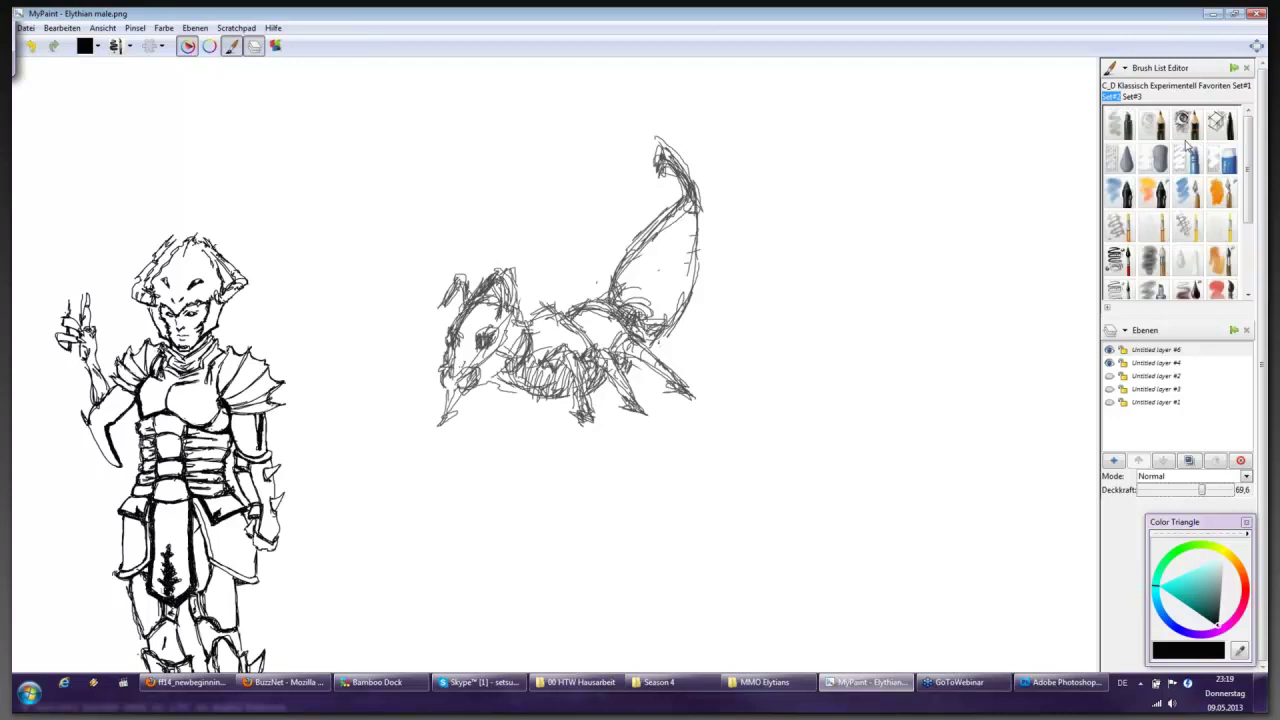
{"action": "left_click", "coordinate": [1187, 158]}
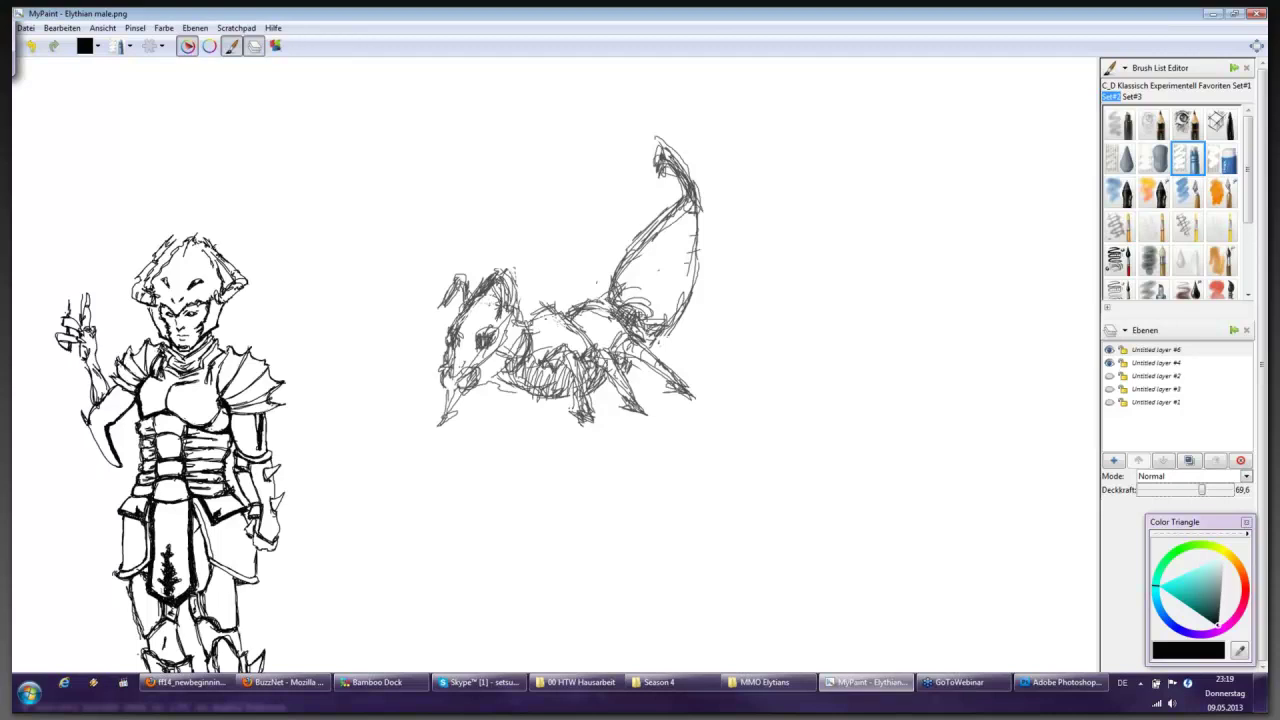
{"action": "left_click_drag", "start_coordinate": [590, 391], "coordinate": [594, 401]}
{"action": "left_click", "coordinate": [1122, 160]}
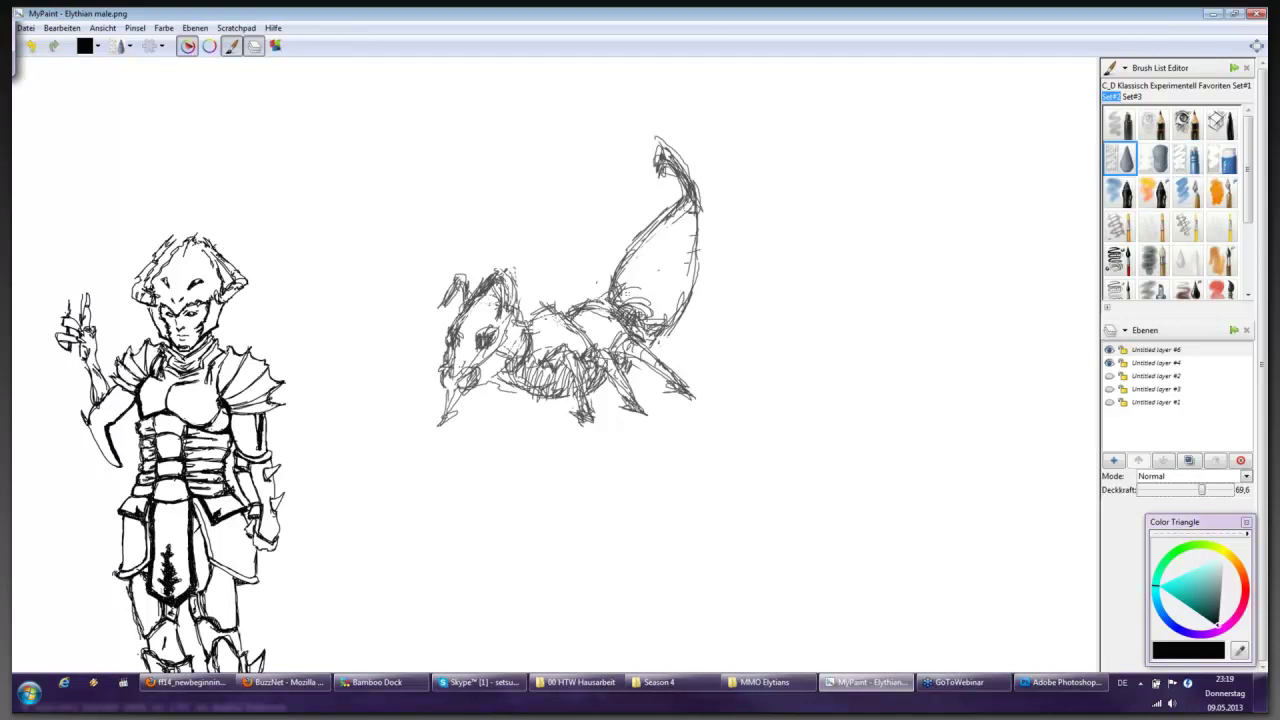
{"action": "left_click", "coordinate": [1221, 162]}
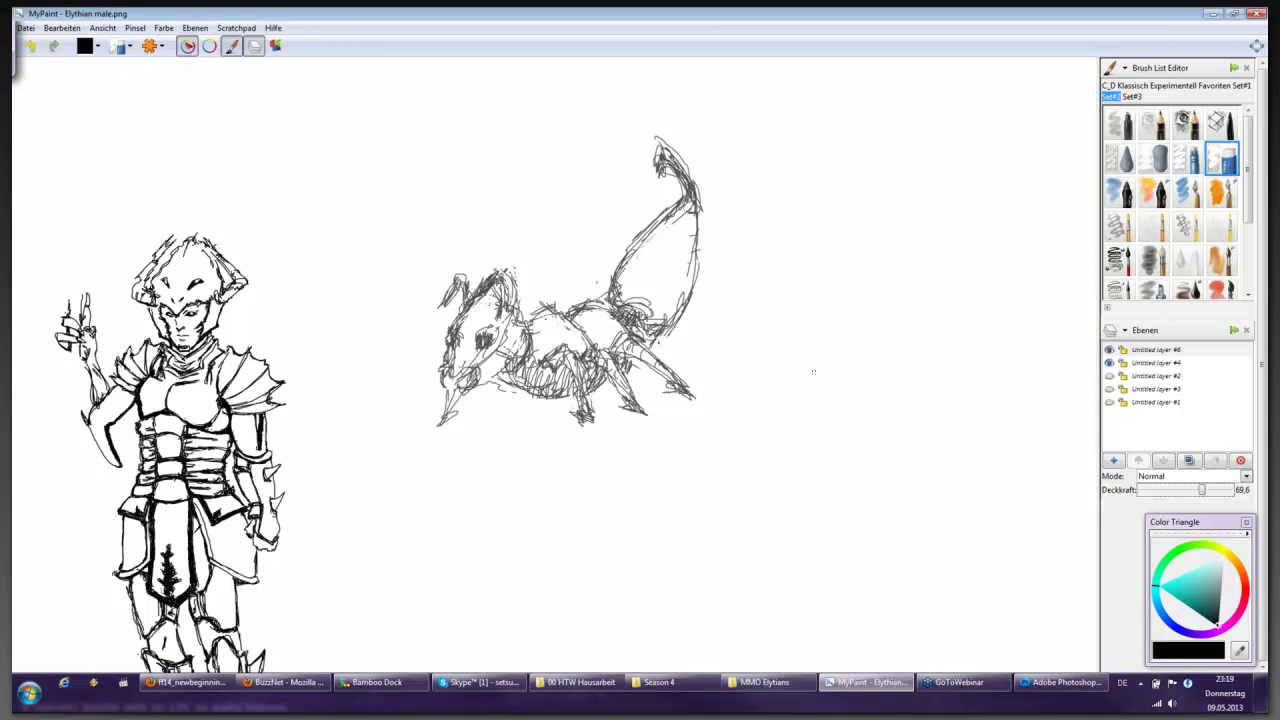
- Scroll the brush list and raise the creature layer's opacity to 100
{"action": "left_click", "coordinate": [1248, 294]}
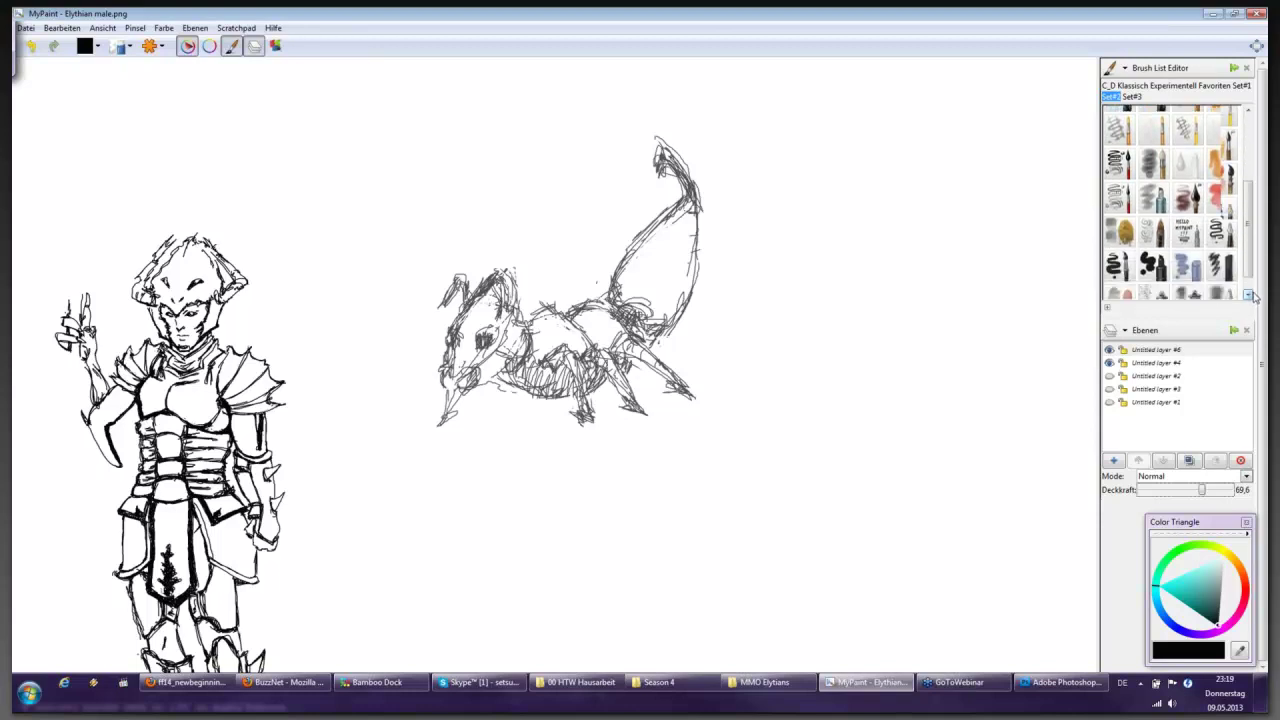
{"action": "left_click", "coordinate": [1249, 294]}
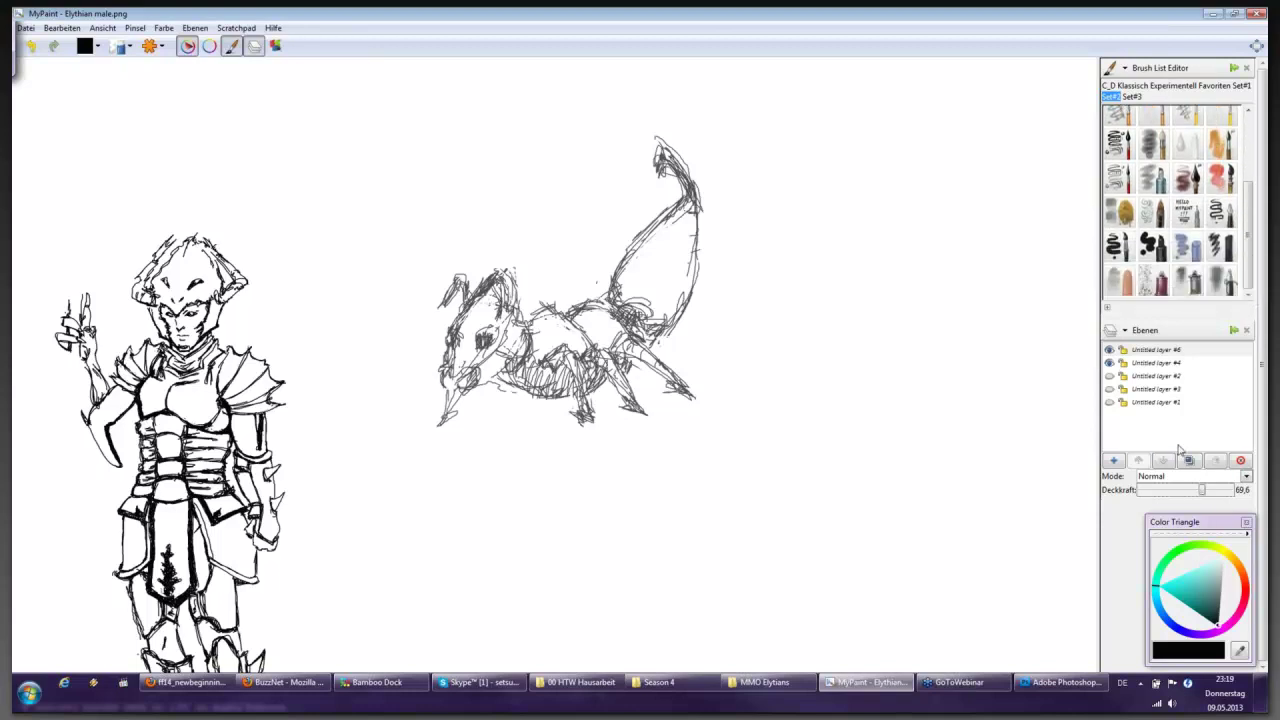
{"action": "left_click_drag", "start_coordinate": [1203, 490], "coordinate": [1247, 496]}
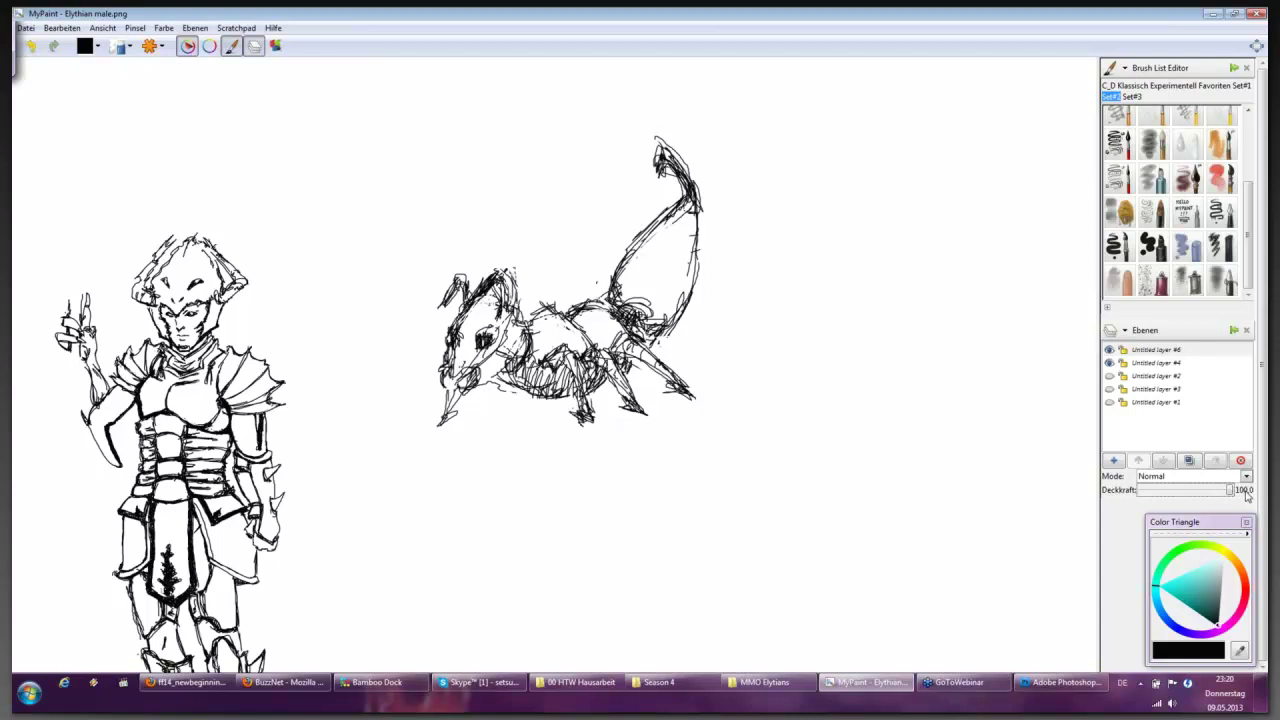
- Switch to an ink pen brush and hatch shading inside the middle creature's curled tail
{"action": "left_click", "coordinate": [1119, 248]}
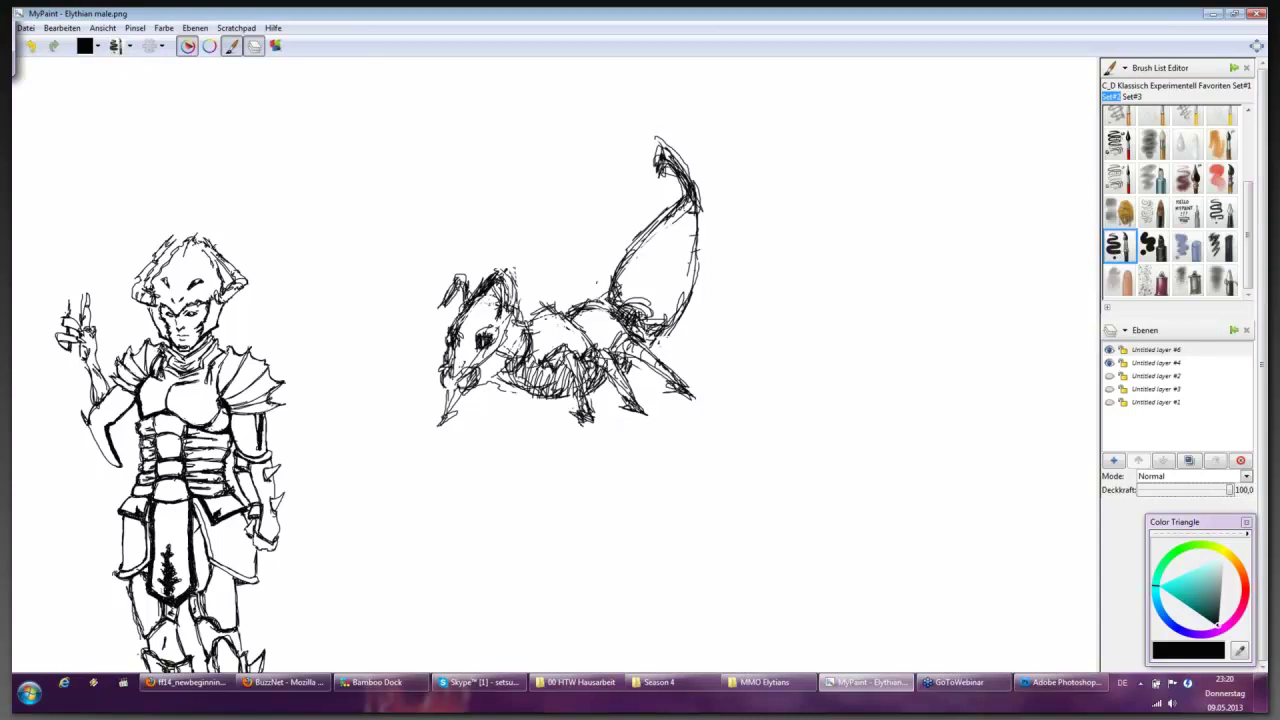
{"action": "mouse_move", "coordinate": [658, 262]}
{"action": "left_mouse_down"}
{"action": "mouse_move", "coordinate": [610, 278]}
{"action": "mouse_move", "coordinate": [622, 273]}
{"action": "left_mouse_up"}
{"action": "left_click_drag", "start_coordinate": [652, 265], "coordinate": [627, 269]}
{"action": "left_click_drag", "start_coordinate": [641, 243], "coordinate": [641, 249]}
{"action": "mouse_move", "coordinate": [669, 239]}
{"action": "left_mouse_down"}
{"action": "mouse_move", "coordinate": [633, 247]}
{"action": "mouse_move", "coordinate": [648, 248]}
{"action": "left_mouse_up"}
{"action": "left_click_drag", "start_coordinate": [682, 218], "coordinate": [656, 224]}
{"action": "left_click_drag", "start_coordinate": [681, 292], "coordinate": [677, 306]}
{"action": "mouse_move", "coordinate": [693, 270]}
{"action": "left_mouse_down"}
{"action": "mouse_move", "coordinate": [691, 286]}
{"action": "mouse_move", "coordinate": [689, 270]}
{"action": "mouse_move", "coordinate": [621, 276]}
{"action": "mouse_move", "coordinate": [636, 258]}
{"action": "left_mouse_up"}
- Layer more hatch lines through the tail's interior
{"action": "mouse_move", "coordinate": [672, 226]}
{"action": "left_mouse_down"}
{"action": "mouse_move", "coordinate": [646, 246]}
{"action": "mouse_move", "coordinate": [666, 226]}
{"action": "left_mouse_up"}
{"action": "left_click_drag", "start_coordinate": [652, 242], "coordinate": [632, 256]}
{"action": "left_click_drag", "start_coordinate": [668, 226], "coordinate": [624, 270]}
{"action": "left_click_drag", "start_coordinate": [632, 270], "coordinate": [624, 284]}
{"action": "left_click_drag", "start_coordinate": [640, 270], "coordinate": [616, 284]}
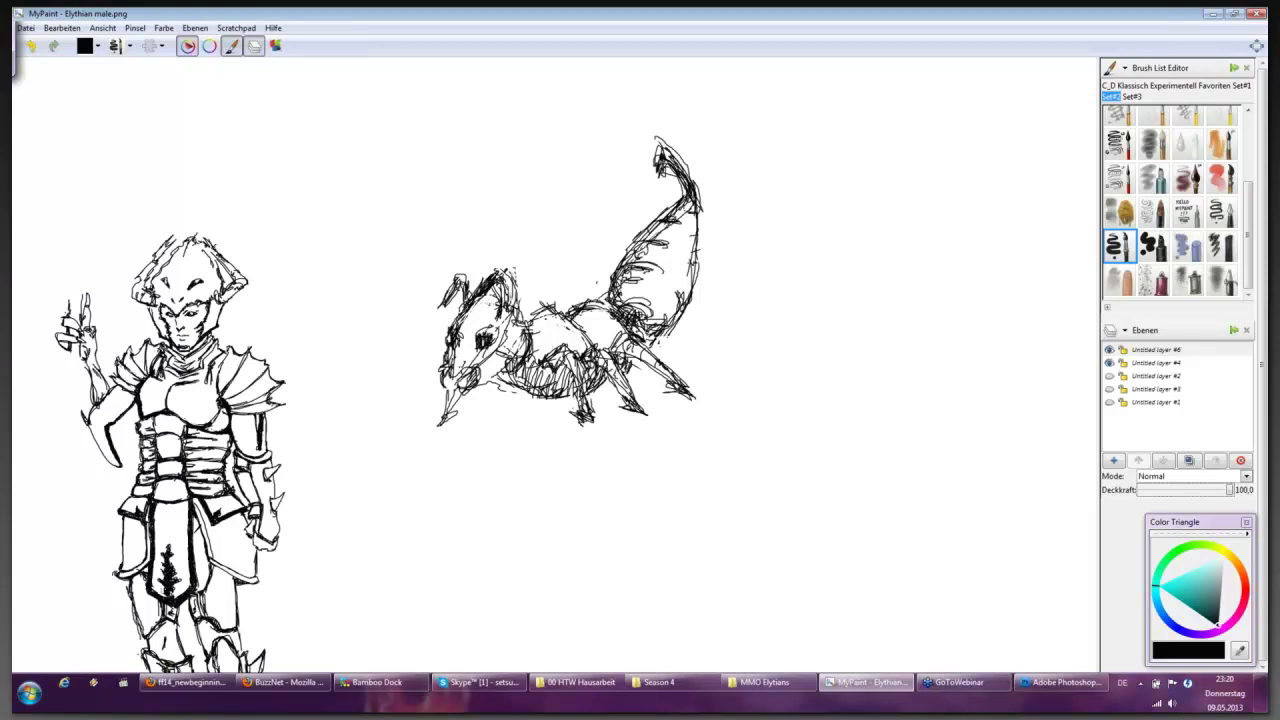
{"action": "left_click_drag", "start_coordinate": [648, 244], "coordinate": [632, 262]}
{"action": "left_click_drag", "start_coordinate": [684, 212], "coordinate": [642, 258]}
{"action": "left_click_drag", "start_coordinate": [644, 256], "coordinate": [636, 258]}
{"action": "left_click_drag", "start_coordinate": [656, 242], "coordinate": [640, 284]}
{"action": "left_click_drag", "start_coordinate": [646, 278], "coordinate": [618, 296]}
- Add final tail hatch lines, darken its right edge and hatch near its base
{"action": "left_click_drag", "start_coordinate": [632, 256], "coordinate": [620, 282]}
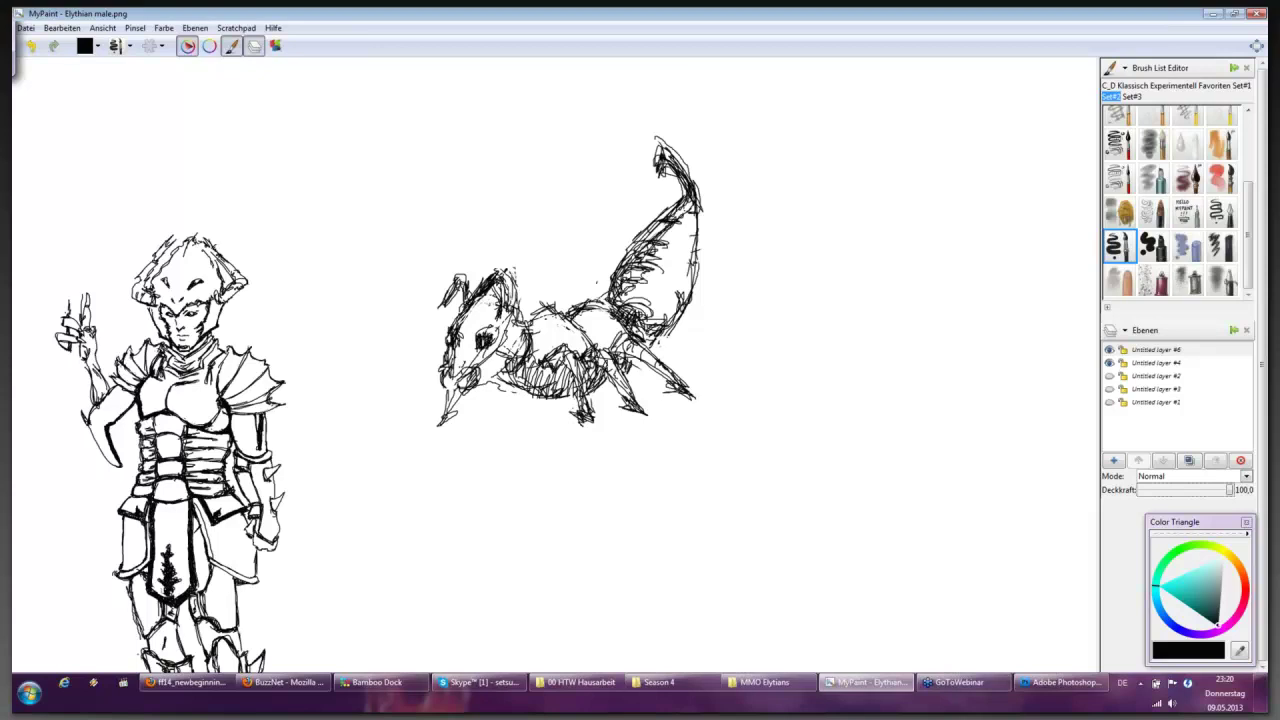
{"action": "left_click_drag", "start_coordinate": [672, 212], "coordinate": [648, 240]}
{"action": "mouse_move", "coordinate": [664, 226]}
{"action": "left_mouse_down"}
{"action": "mouse_move", "coordinate": [650, 240]}
{"action": "mouse_move", "coordinate": [686, 236]}
{"action": "left_mouse_up"}
{"action": "left_click_drag", "start_coordinate": [700, 232], "coordinate": [688, 282]}
{"action": "mouse_move", "coordinate": [636, 342]}
{"action": "left_mouse_down"}
{"action": "mouse_move", "coordinate": [628, 356]}
{"action": "mouse_move", "coordinate": [614, 346]}
{"action": "mouse_move", "coordinate": [632, 358]}
{"action": "left_mouse_up"}
{"action": "mouse_move", "coordinate": [632, 350]}
{"action": "left_mouse_down"}
{"action": "mouse_move", "coordinate": [620, 358]}
{"action": "mouse_move", "coordinate": [664, 376]}
{"action": "left_mouse_up"}
- Ink detail along the hind and front legs, then strokes on the jaw and neck
{"action": "left_click_drag", "start_coordinate": [652, 366], "coordinate": [674, 384]}
{"action": "left_click_drag", "start_coordinate": [600, 364], "coordinate": [620, 394]}
{"action": "mouse_move", "coordinate": [598, 370]}
{"action": "left_mouse_down"}
{"action": "mouse_move", "coordinate": [624, 406]}
{"action": "mouse_move", "coordinate": [614, 388]}
{"action": "left_mouse_up"}
{"action": "left_click_drag", "start_coordinate": [604, 372], "coordinate": [620, 398]}
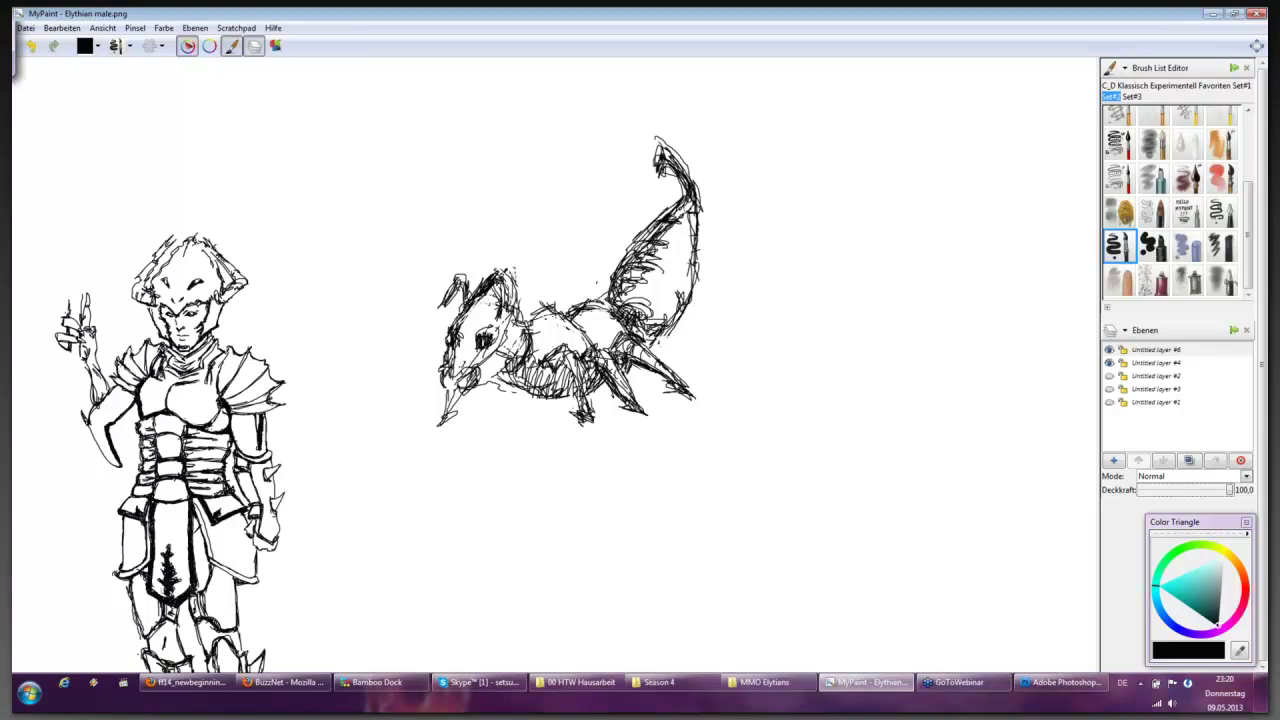
{"action": "left_click_drag", "start_coordinate": [562, 364], "coordinate": [580, 408]}
{"action": "left_click_drag", "start_coordinate": [562, 370], "coordinate": [576, 404]}
{"action": "left_click_drag", "start_coordinate": [560, 364], "coordinate": [598, 430]}
{"action": "left_click_drag", "start_coordinate": [479, 366], "coordinate": [516, 322]}
{"action": "left_click_drag", "start_coordinate": [518, 338], "coordinate": [518, 306]}
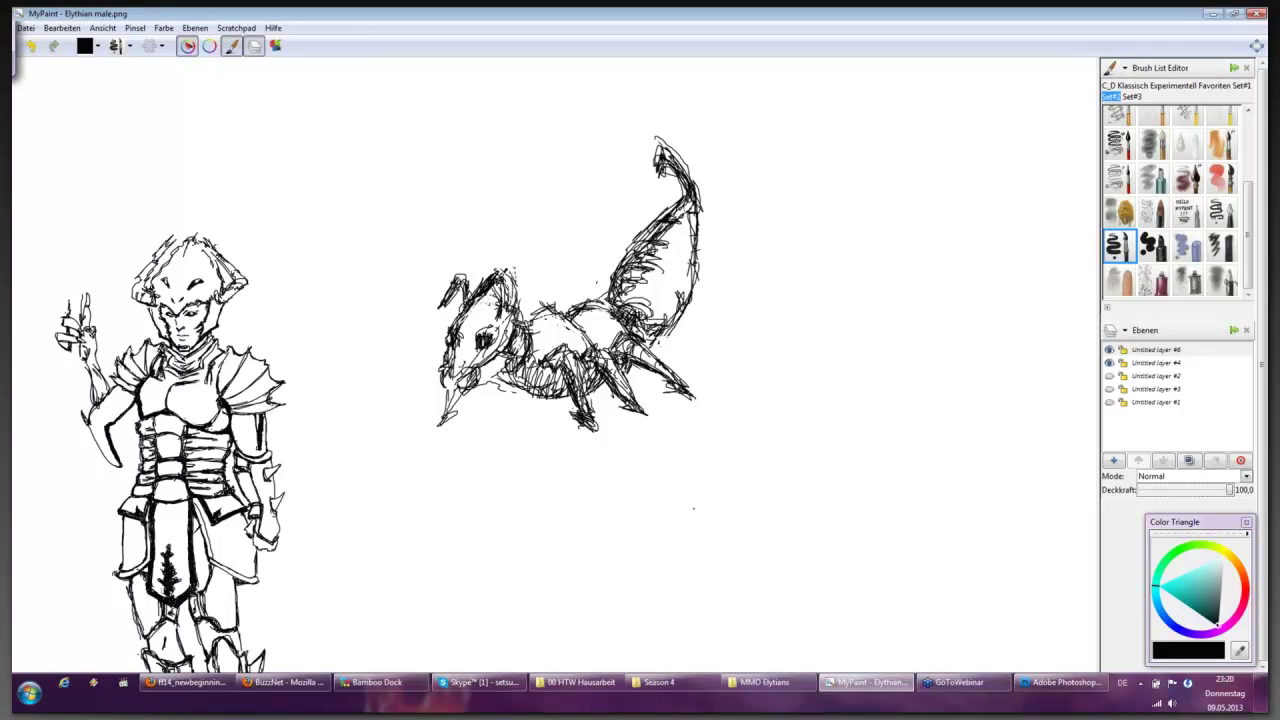
- Start a new creature right of the scorpion with body lines and three hooked legs
{"action": "mouse_move", "coordinate": [843, 280]}
{"action": "left_mouse_down"}
{"action": "mouse_move", "coordinate": [845, 308]}
{"action": "mouse_move", "coordinate": [930, 392]}
{"action": "mouse_move", "coordinate": [872, 354]}
{"action": "left_mouse_up"}
{"action": "mouse_move", "coordinate": [888, 302]}
{"action": "left_mouse_down"}
{"action": "mouse_move", "coordinate": [834, 327]}
{"action": "mouse_move", "coordinate": [890, 310]}
{"action": "left_mouse_up"}
{"action": "left_click_drag", "start_coordinate": [797, 310], "coordinate": [832, 298]}
{"action": "mouse_move", "coordinate": [912, 356]}
{"action": "left_mouse_down"}
{"action": "mouse_move", "coordinate": [940, 384]}
{"action": "mouse_move", "coordinate": [943, 413]}
{"action": "left_mouse_up"}
{"action": "mouse_move", "coordinate": [917, 364]}
{"action": "left_mouse_down"}
{"action": "mouse_move", "coordinate": [942, 410]}
{"action": "mouse_move", "coordinate": [990, 405]}
{"action": "left_mouse_up"}
{"action": "mouse_move", "coordinate": [872, 358]}
{"action": "left_mouse_down"}
{"action": "mouse_move", "coordinate": [839, 397]}
{"action": "mouse_move", "coordinate": [872, 364]}
{"action": "mouse_move", "coordinate": [866, 397]}
{"action": "mouse_move", "coordinate": [952, 389]}
{"action": "left_mouse_up"}
- Sketch the new creature's jagged head and jaw lines
{"action": "left_click_drag", "start_coordinate": [907, 298], "coordinate": [908, 306]}
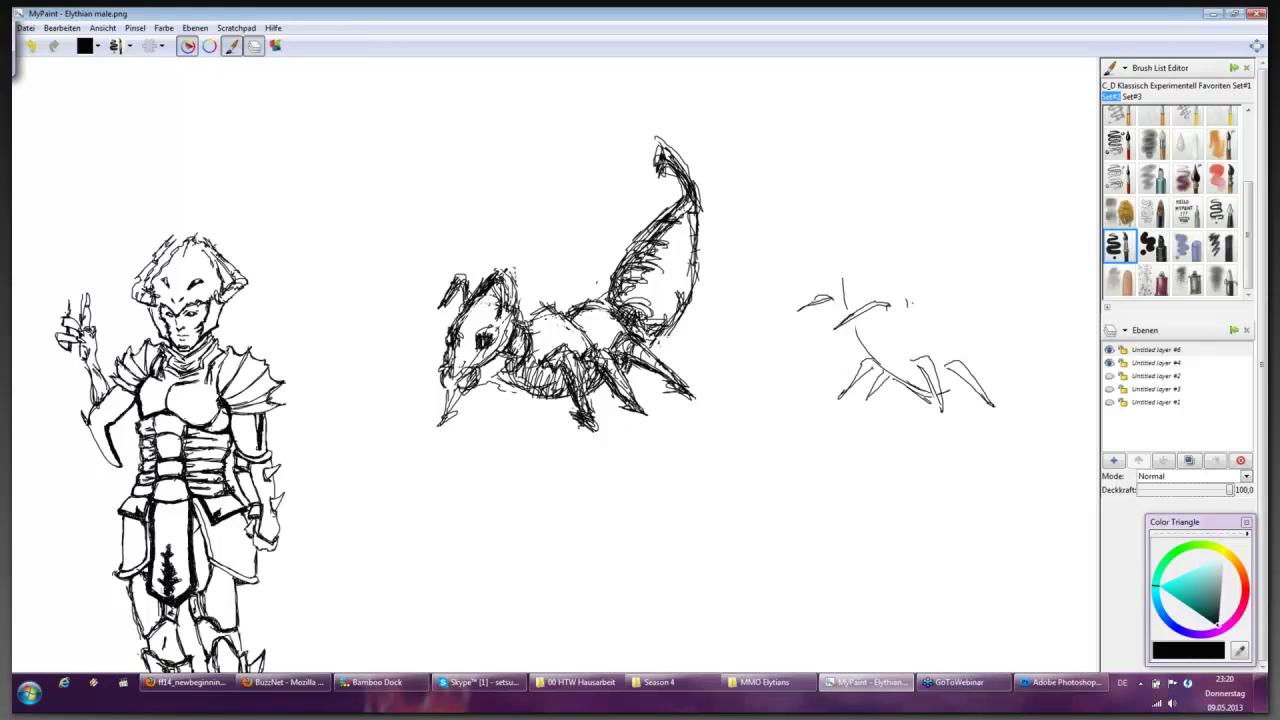
{"action": "left_click_drag", "start_coordinate": [868, 352], "coordinate": [914, 340]}
{"action": "left_click_drag", "start_coordinate": [900, 286], "coordinate": [914, 304]}
{"action": "left_click_drag", "start_coordinate": [920, 284], "coordinate": [868, 350]}
{"action": "left_click_drag", "start_coordinate": [854, 348], "coordinate": [916, 344]}
{"action": "mouse_move", "coordinate": [922, 312]}
{"action": "left_mouse_down"}
{"action": "mouse_move", "coordinate": [966, 346]}
{"action": "mouse_move", "coordinate": [984, 294]}
{"action": "mouse_move", "coordinate": [1030, 266]}
{"action": "left_mouse_up"}
- Draw its arched back sweeping up into a raised tail with a refined tip
{"action": "left_click_drag", "start_coordinate": [996, 364], "coordinate": [1050, 262]}
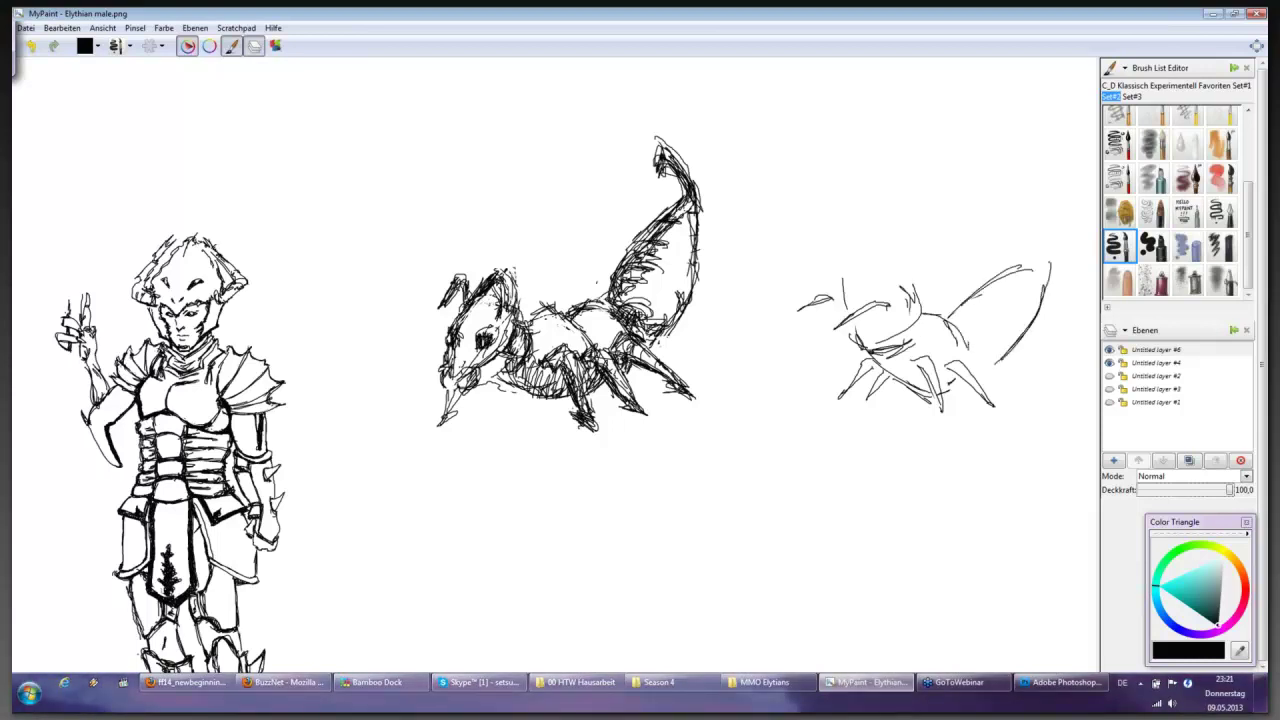
{"action": "mouse_move", "coordinate": [984, 296]}
{"action": "left_mouse_down"}
{"action": "mouse_move", "coordinate": [1054, 256]}
{"action": "mouse_move", "coordinate": [1062, 208]}
{"action": "mouse_move", "coordinate": [1048, 262]}
{"action": "left_mouse_up"}
{"action": "left_click_drag", "start_coordinate": [1060, 214], "coordinate": [1050, 270]}
{"action": "left_click_drag", "start_coordinate": [1054, 214], "coordinate": [1056, 204]}
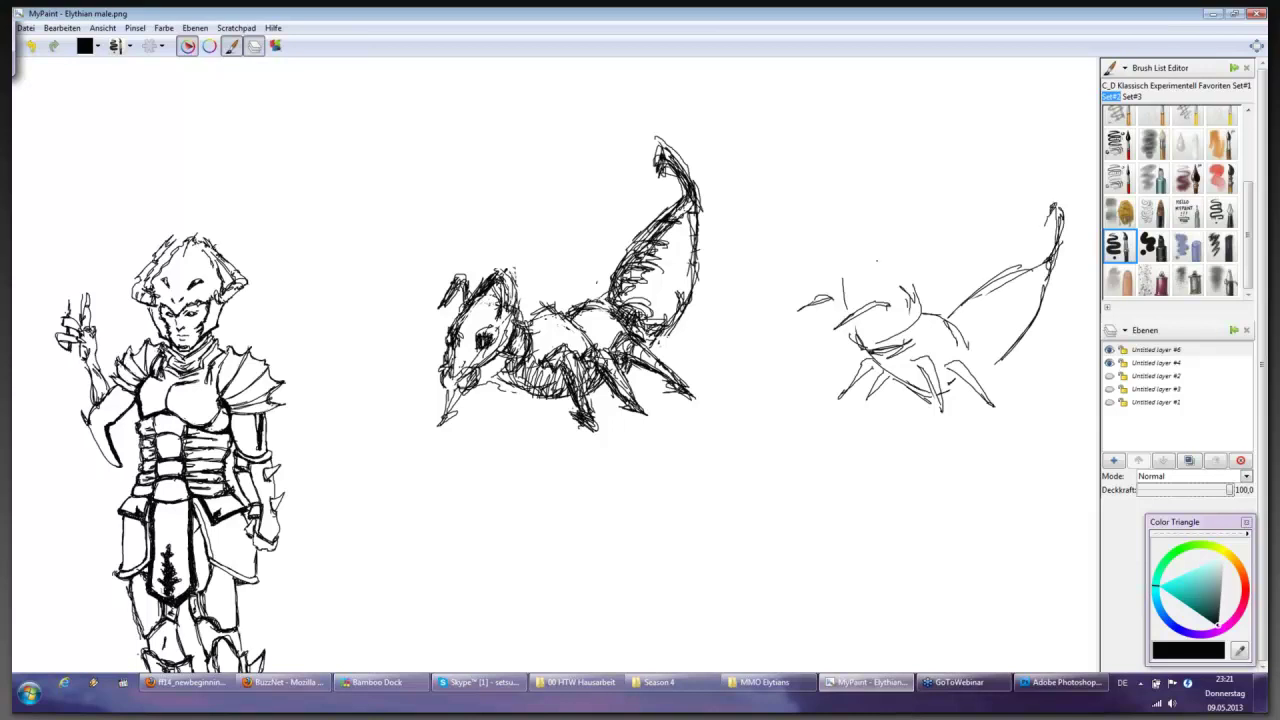
- Shape the head with an ear, a snout and an open mouth
{"action": "left_click_drag", "start_coordinate": [872, 286], "coordinate": [904, 264]}
{"action": "mouse_move", "coordinate": [904, 276]}
{"action": "left_mouse_down"}
{"action": "mouse_move", "coordinate": [908, 292]}
{"action": "mouse_move", "coordinate": [872, 268]}
{"action": "mouse_move", "coordinate": [878, 252]}
{"action": "left_mouse_up"}
{"action": "mouse_move", "coordinate": [850, 290]}
{"action": "left_mouse_down"}
{"action": "mouse_move", "coordinate": [858, 278]}
{"action": "mouse_move", "coordinate": [818, 342]}
{"action": "mouse_move", "coordinate": [856, 316]}
{"action": "left_mouse_up"}
{"action": "mouse_move", "coordinate": [852, 314]}
{"action": "left_mouse_down"}
{"action": "mouse_move", "coordinate": [886, 300]}
{"action": "mouse_move", "coordinate": [884, 316]}
{"action": "left_mouse_up"}
{"action": "mouse_move", "coordinate": [862, 306]}
{"action": "left_mouse_down"}
{"action": "mouse_move", "coordinate": [880, 298]}
{"action": "mouse_move", "coordinate": [792, 312]}
{"action": "left_mouse_up"}
- Ink the body, belly, front leg and hind leg
{"action": "mouse_move", "coordinate": [858, 366]}
{"action": "left_mouse_down"}
{"action": "mouse_move", "coordinate": [882, 388]}
{"action": "mouse_move", "coordinate": [864, 406]}
{"action": "left_mouse_up"}
{"action": "left_click_drag", "start_coordinate": [934, 400], "coordinate": [942, 432]}
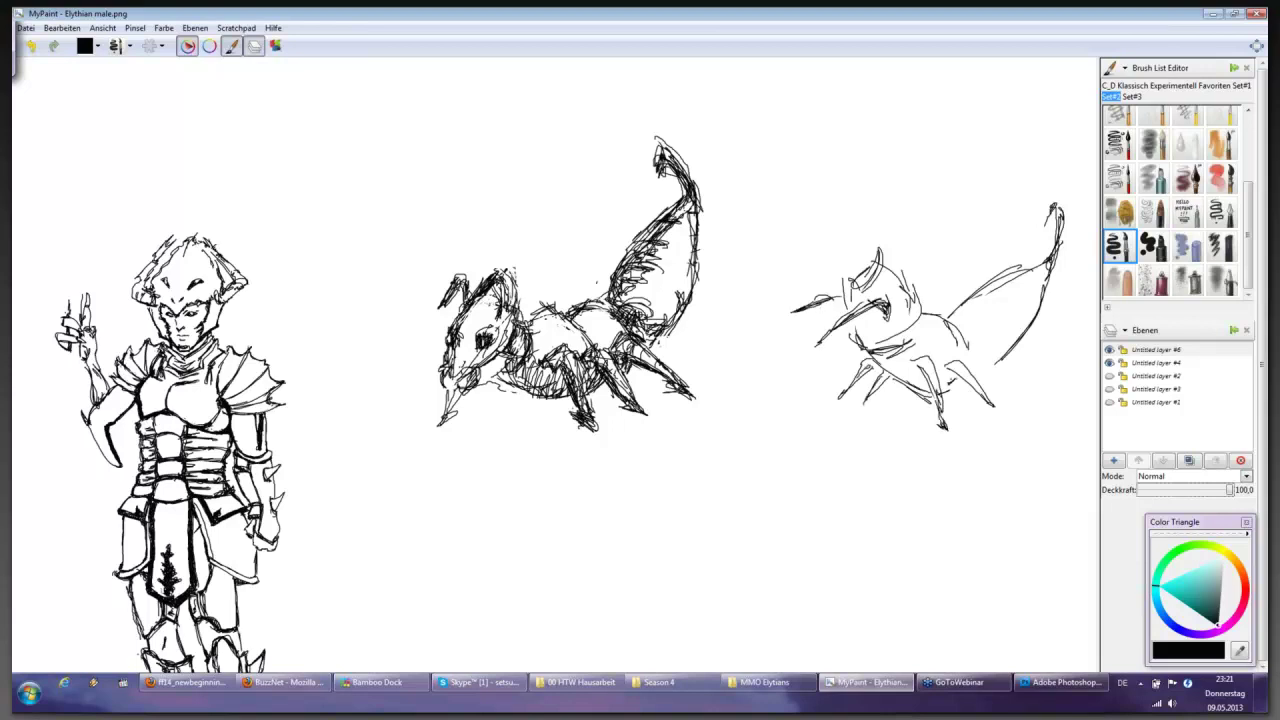
{"action": "mouse_move", "coordinate": [952, 378]}
{"action": "left_mouse_down"}
{"action": "mouse_move", "coordinate": [1002, 410]}
{"action": "mouse_move", "coordinate": [992, 366]}
{"action": "left_mouse_up"}
{"action": "mouse_move", "coordinate": [952, 326]}
{"action": "left_mouse_down"}
{"action": "mouse_move", "coordinate": [984, 362]}
{"action": "mouse_move", "coordinate": [968, 330]}
{"action": "mouse_move", "coordinate": [956, 340]}
{"action": "mouse_move", "coordinate": [976, 368]}
{"action": "mouse_move", "coordinate": [962, 398]}
{"action": "left_mouse_up"}
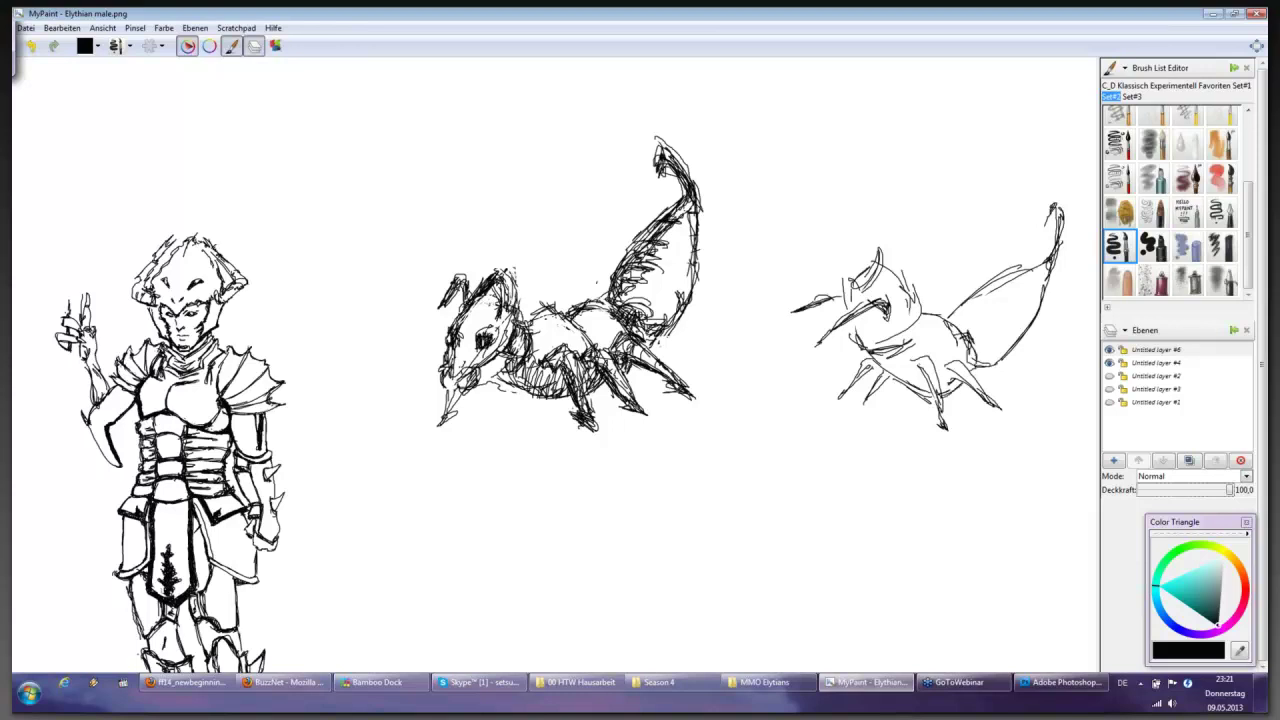
{"action": "left_click_drag", "start_coordinate": [918, 362], "coordinate": [936, 390]}
{"action": "left_click_drag", "start_coordinate": [936, 394], "coordinate": [942, 418]}
- Add a pointed horn atop the head, darken the head and jaw, and ink the neck and chest
{"action": "left_click_drag", "start_coordinate": [834, 222], "coordinate": [805, 276]}
{"action": "mouse_move", "coordinate": [865, 205]}
{"action": "left_mouse_down"}
{"action": "mouse_move", "coordinate": [818, 250]}
{"action": "mouse_move", "coordinate": [916, 193]}
{"action": "mouse_move", "coordinate": [858, 209]}
{"action": "left_mouse_up"}
{"action": "mouse_move", "coordinate": [880, 201]}
{"action": "left_mouse_down"}
{"action": "mouse_move", "coordinate": [912, 193]}
{"action": "mouse_move", "coordinate": [834, 275]}
{"action": "left_mouse_up"}
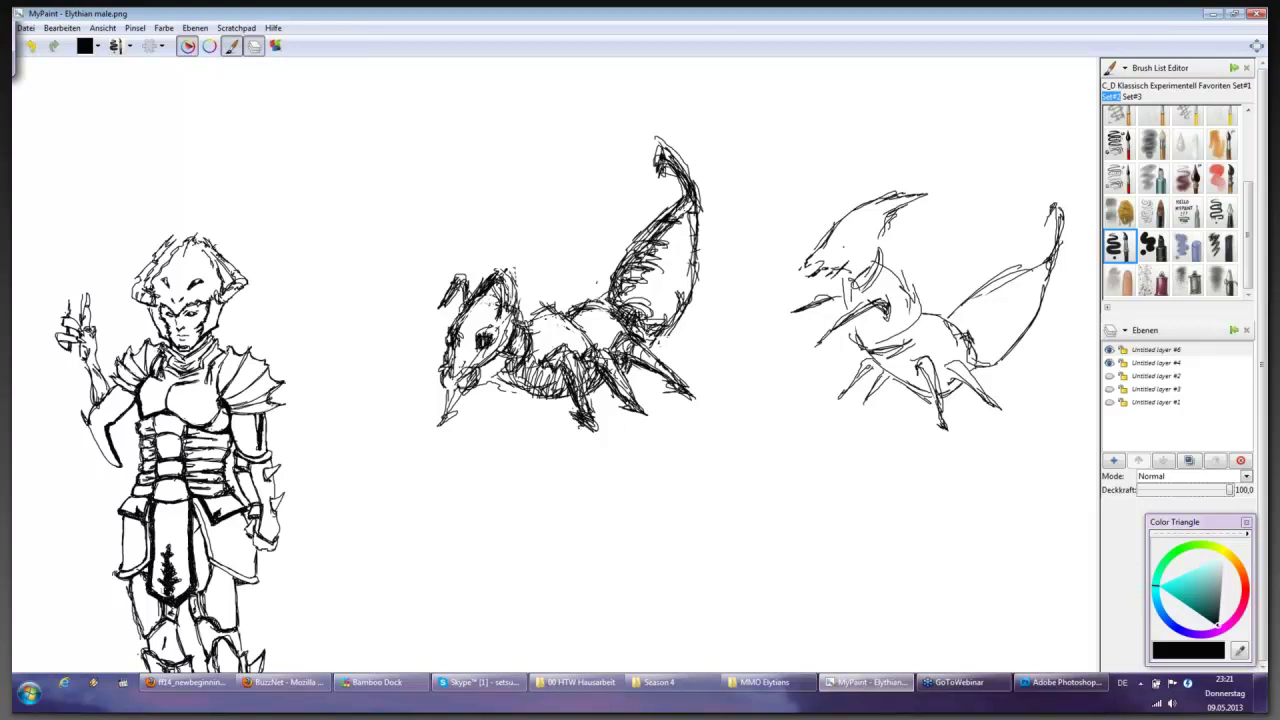
{"action": "mouse_move", "coordinate": [850, 226]}
{"action": "left_mouse_down"}
{"action": "mouse_move", "coordinate": [834, 254]}
{"action": "mouse_move", "coordinate": [874, 256]}
{"action": "mouse_move", "coordinate": [922, 308]}
{"action": "left_mouse_up"}
{"action": "left_click_drag", "start_coordinate": [886, 262], "coordinate": [912, 276]}
{"action": "left_click_drag", "start_coordinate": [914, 282], "coordinate": [919, 305]}
{"action": "left_click_drag", "start_coordinate": [816, 230], "coordinate": [820, 256]}
{"action": "mouse_move", "coordinate": [810, 238]}
{"action": "left_mouse_down"}
{"action": "mouse_move", "coordinate": [817, 277]}
{"action": "mouse_move", "coordinate": [855, 232]}
{"action": "mouse_move", "coordinate": [858, 273]}
{"action": "mouse_move", "coordinate": [910, 198]}
{"action": "mouse_move", "coordinate": [860, 184]}
{"action": "mouse_move", "coordinate": [844, 196]}
{"action": "mouse_move", "coordinate": [862, 178]}
{"action": "left_mouse_up"}
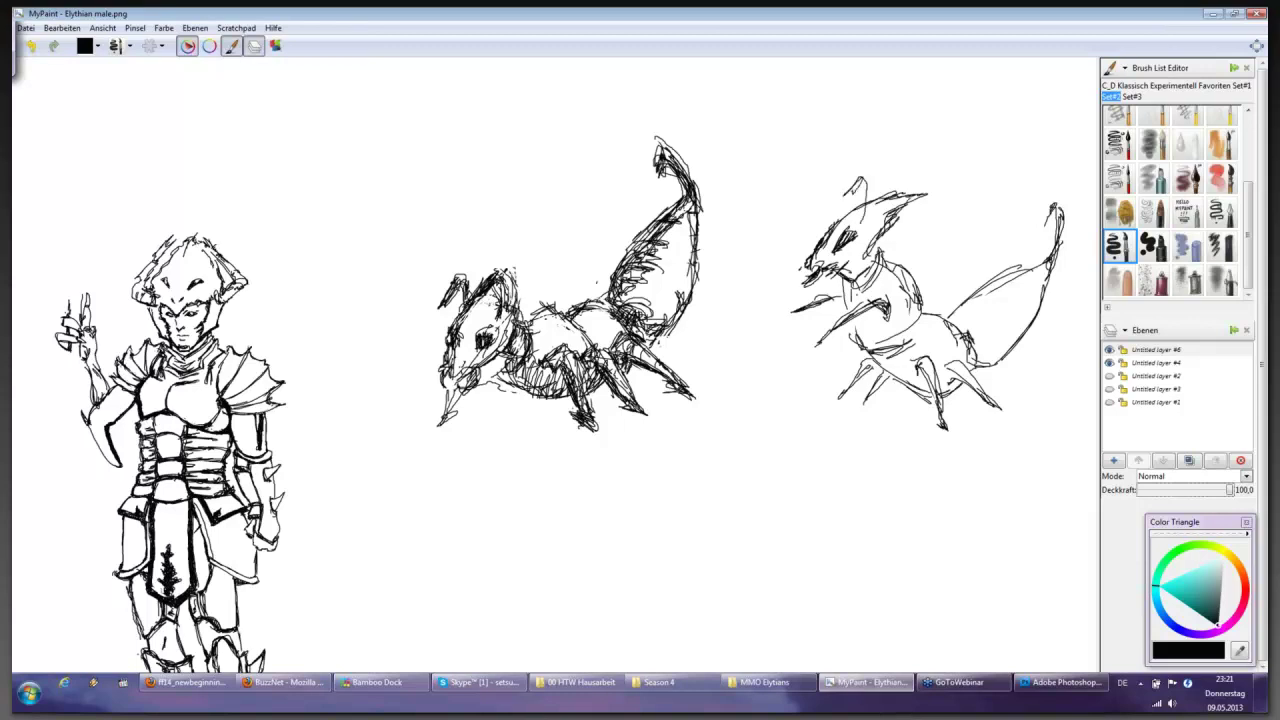
- Darken the right creature's front leg, chest, neck, belly and legs
{"action": "left_click_drag", "start_coordinate": [882, 374], "coordinate": [862, 406]}
{"action": "left_click_drag", "start_coordinate": [876, 352], "coordinate": [892, 384]}
{"action": "left_click_drag", "start_coordinate": [888, 374], "coordinate": [918, 392]}
{"action": "left_click_drag", "start_coordinate": [880, 350], "coordinate": [918, 324]}
{"action": "mouse_move", "coordinate": [920, 312]}
{"action": "left_mouse_down"}
{"action": "mouse_move", "coordinate": [914, 348]}
{"action": "mouse_move", "coordinate": [856, 350]}
{"action": "left_mouse_up"}
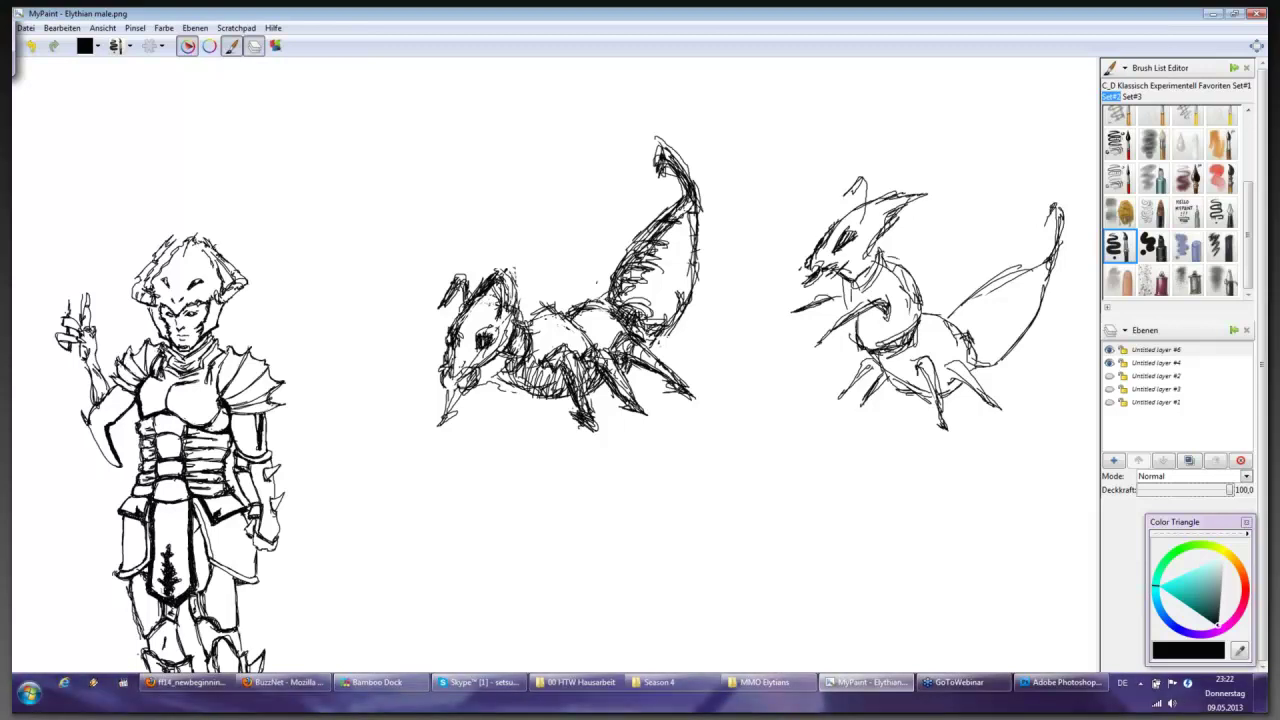
{"action": "mouse_move", "coordinate": [882, 262]}
{"action": "left_mouse_down"}
{"action": "mouse_move", "coordinate": [922, 314]}
{"action": "mouse_move", "coordinate": [944, 314]}
{"action": "left_mouse_up"}
{"action": "mouse_move", "coordinate": [934, 312]}
{"action": "left_mouse_down"}
{"action": "mouse_move", "coordinate": [966, 366]}
{"action": "mouse_move", "coordinate": [934, 398]}
{"action": "mouse_move", "coordinate": [932, 426]}
{"action": "left_mouse_up"}
{"action": "mouse_move", "coordinate": [936, 380]}
{"action": "left_mouse_down"}
{"action": "mouse_move", "coordinate": [926, 404]}
{"action": "mouse_move", "coordinate": [952, 428]}
{"action": "left_mouse_up"}
{"action": "mouse_move", "coordinate": [950, 370]}
{"action": "left_mouse_down"}
{"action": "mouse_move", "coordinate": [968, 388]}
{"action": "mouse_move", "coordinate": [952, 438]}
{"action": "left_mouse_up"}
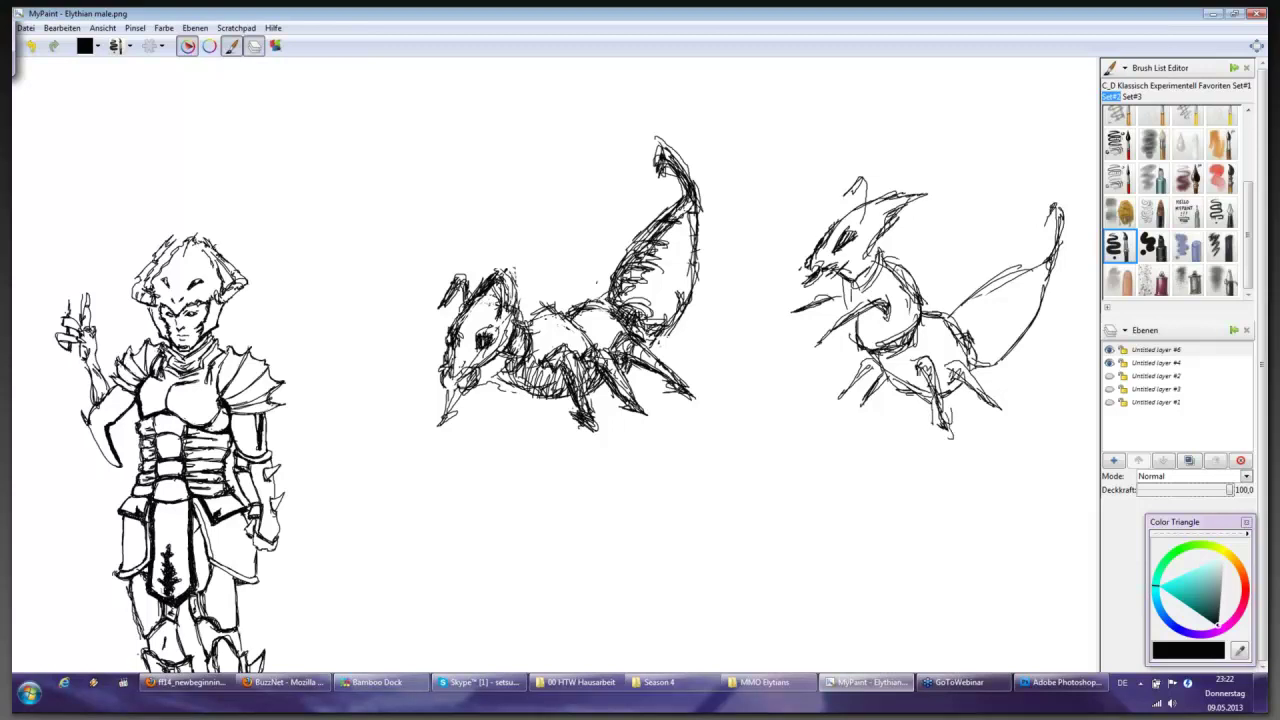
- Ink the head and left ear, then touch up the front leg and extend the hind leg
{"action": "mouse_move", "coordinate": [848, 200]}
{"action": "left_mouse_down"}
{"action": "mouse_move", "coordinate": [866, 186]}
{"action": "mouse_move", "coordinate": [836, 188]}
{"action": "mouse_move", "coordinate": [848, 222]}
{"action": "mouse_move", "coordinate": [870, 184]}
{"action": "left_mouse_up"}
{"action": "mouse_move", "coordinate": [858, 206]}
{"action": "left_mouse_down"}
{"action": "mouse_move", "coordinate": [862, 228]}
{"action": "mouse_move", "coordinate": [852, 206]}
{"action": "left_mouse_up"}
{"action": "mouse_move", "coordinate": [848, 218]}
{"action": "left_mouse_down"}
{"action": "mouse_move", "coordinate": [896, 198]}
{"action": "mouse_move", "coordinate": [848, 270]}
{"action": "mouse_move", "coordinate": [877, 253]}
{"action": "mouse_move", "coordinate": [887, 264]}
{"action": "left_mouse_up"}
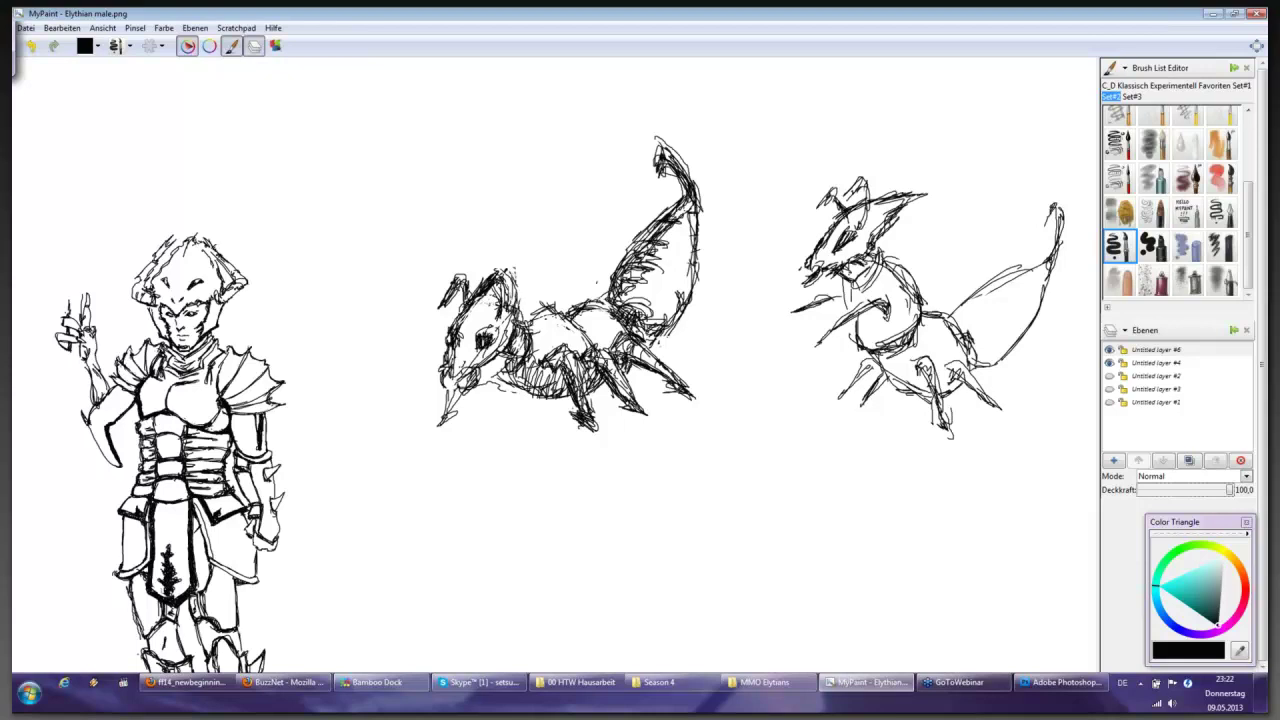
{"action": "left_click_drag", "start_coordinate": [892, 358], "coordinate": [922, 402]}
{"action": "left_click_drag", "start_coordinate": [852, 378], "coordinate": [878, 362]}
{"action": "left_click_drag", "start_coordinate": [946, 428], "coordinate": [950, 446]}
{"action": "left_click_drag", "start_coordinate": [952, 356], "coordinate": [936, 380]}
- Ink the back toward the tail and darken the head outline and neck
{"action": "mouse_move", "coordinate": [954, 316]}
{"action": "left_mouse_down"}
{"action": "mouse_move", "coordinate": [1046, 266]}
{"action": "mouse_move", "coordinate": [1030, 266]}
{"action": "left_mouse_up"}
{"action": "mouse_move", "coordinate": [970, 364]}
{"action": "left_mouse_down"}
{"action": "mouse_move", "coordinate": [1052, 282]}
{"action": "mouse_move", "coordinate": [1022, 344]}
{"action": "mouse_move", "coordinate": [992, 302]}
{"action": "mouse_move", "coordinate": [1022, 276]}
{"action": "left_mouse_up"}
{"action": "mouse_move", "coordinate": [954, 310]}
{"action": "left_mouse_down"}
{"action": "mouse_move", "coordinate": [968, 318]}
{"action": "mouse_move", "coordinate": [1038, 273]}
{"action": "mouse_move", "coordinate": [1028, 278]}
{"action": "left_mouse_up"}
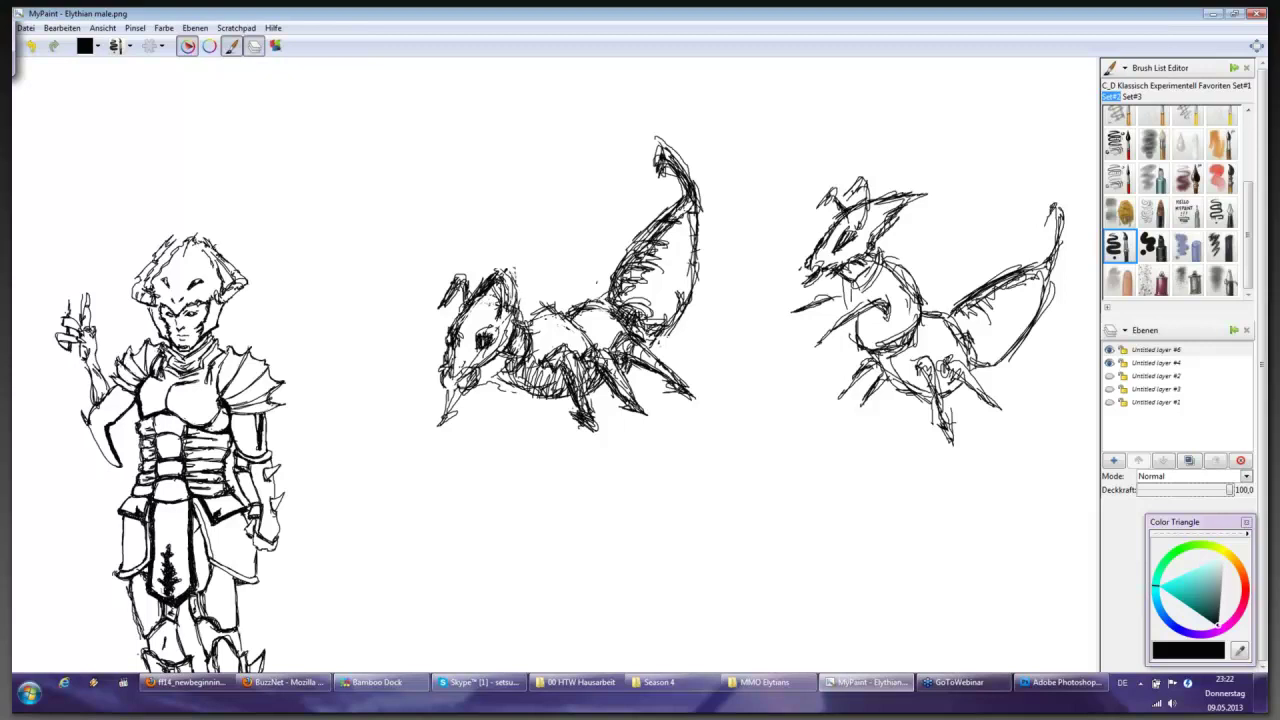
{"action": "mouse_move", "coordinate": [862, 206]}
{"action": "left_mouse_down"}
{"action": "mouse_move", "coordinate": [805, 262]}
{"action": "mouse_move", "coordinate": [856, 264]}
{"action": "mouse_move", "coordinate": [876, 244]}
{"action": "mouse_move", "coordinate": [866, 240]}
{"action": "left_mouse_up"}
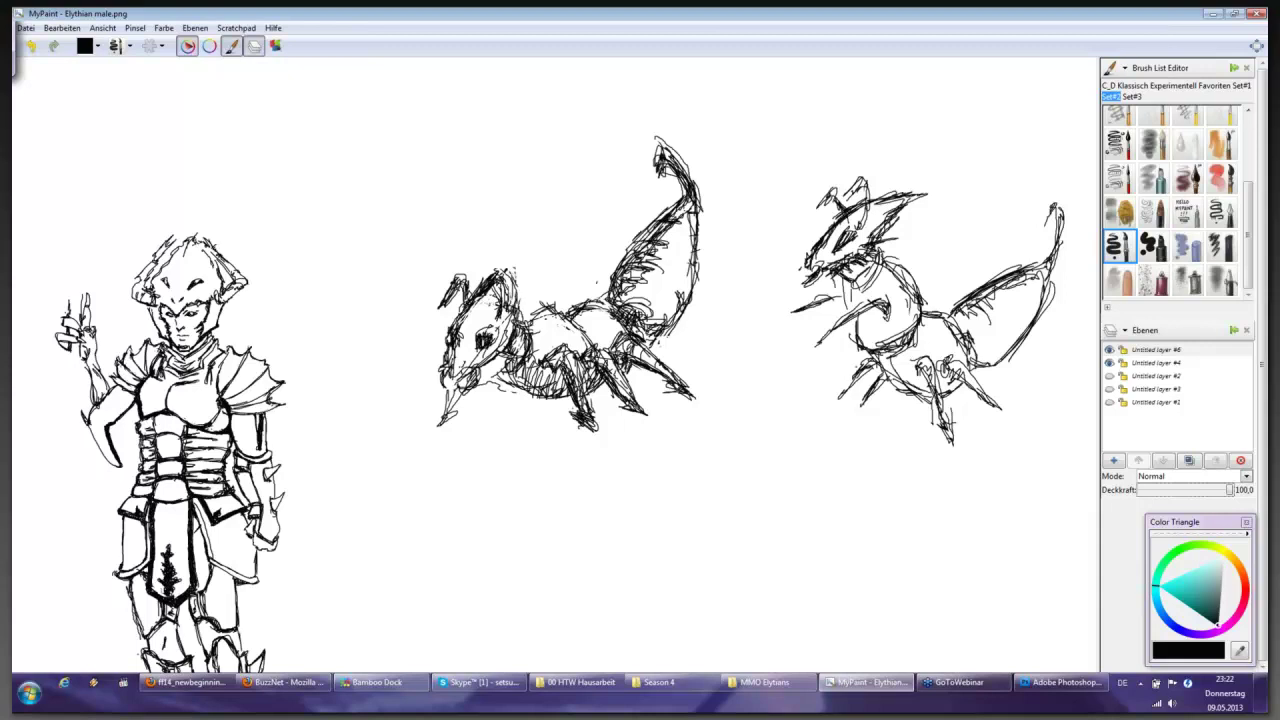
{"action": "left_click_drag", "start_coordinate": [856, 272], "coordinate": [844, 312]}
{"action": "mouse_move", "coordinate": [894, 242]}
{"action": "left_mouse_down"}
{"action": "mouse_move", "coordinate": [874, 288]}
{"action": "mouse_move", "coordinate": [918, 308]}
{"action": "mouse_move", "coordinate": [916, 336]}
{"action": "mouse_move", "coordinate": [850, 350]}
{"action": "left_mouse_up"}
- Darken the chest, handwrite 'Crab + Wasp' below the sketches, then touch up the wasp's legs
{"action": "mouse_move", "coordinate": [852, 340]}
{"action": "left_mouse_down"}
{"action": "mouse_move", "coordinate": [878, 348]}
{"action": "mouse_move", "coordinate": [860, 344]}
{"action": "left_mouse_up"}
{"action": "left_click_drag", "start_coordinate": [860, 314], "coordinate": [850, 342]}
{"action": "left_click_drag", "start_coordinate": [748, 480], "coordinate": [748, 506]}
{"action": "mouse_move", "coordinate": [754, 504]}
{"action": "left_mouse_down"}
{"action": "mouse_move", "coordinate": [764, 490]}
{"action": "mouse_move", "coordinate": [790, 504]}
{"action": "left_mouse_up"}
{"action": "left_click_drag", "start_coordinate": [790, 494], "coordinate": [836, 498]}
{"action": "left_click_drag", "start_coordinate": [828, 491], "coordinate": [884, 484]}
{"action": "left_click_drag", "start_coordinate": [904, 494], "coordinate": [932, 522]}
{"action": "left_click_drag", "start_coordinate": [932, 496], "coordinate": [932, 507]}
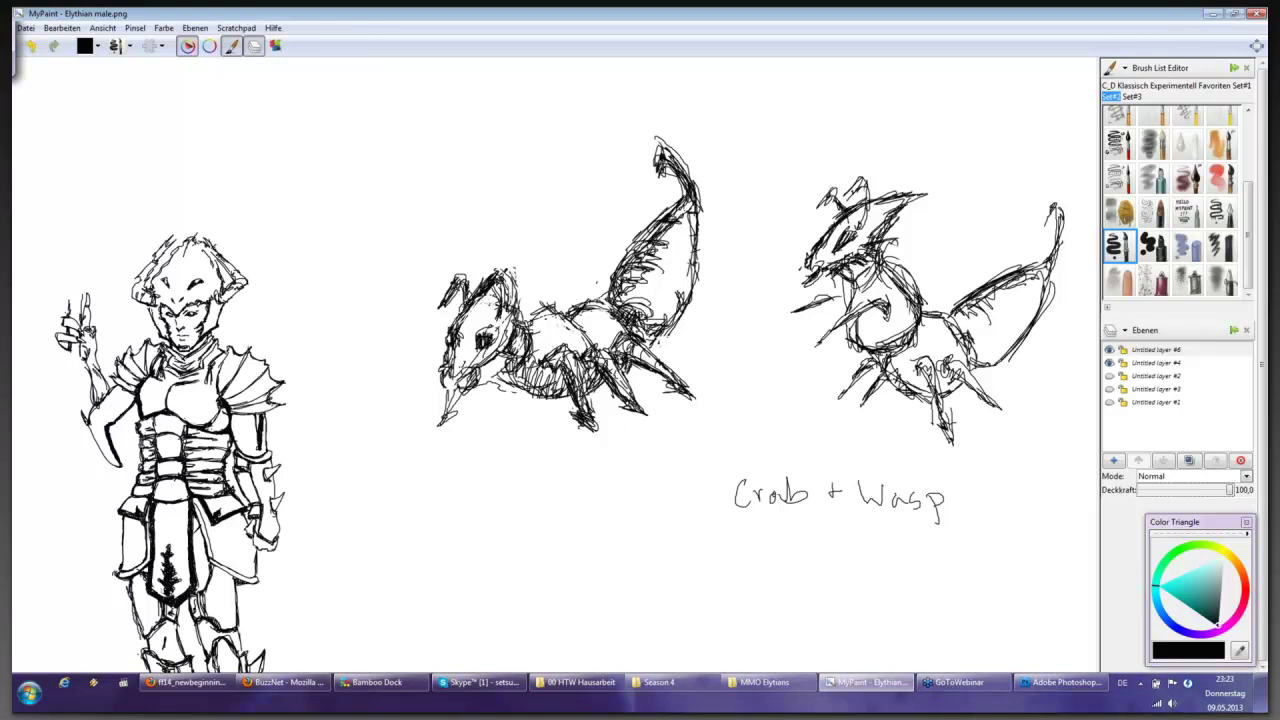
{"action": "mouse_move", "coordinate": [906, 355]}
{"action": "left_mouse_down"}
{"action": "mouse_move", "coordinate": [944, 380]}
{"action": "mouse_move", "coordinate": [942, 400]}
{"action": "mouse_move", "coordinate": [930, 398]}
{"action": "mouse_move", "coordinate": [956, 430]}
{"action": "mouse_move", "coordinate": [936, 423]}
{"action": "left_mouse_up"}
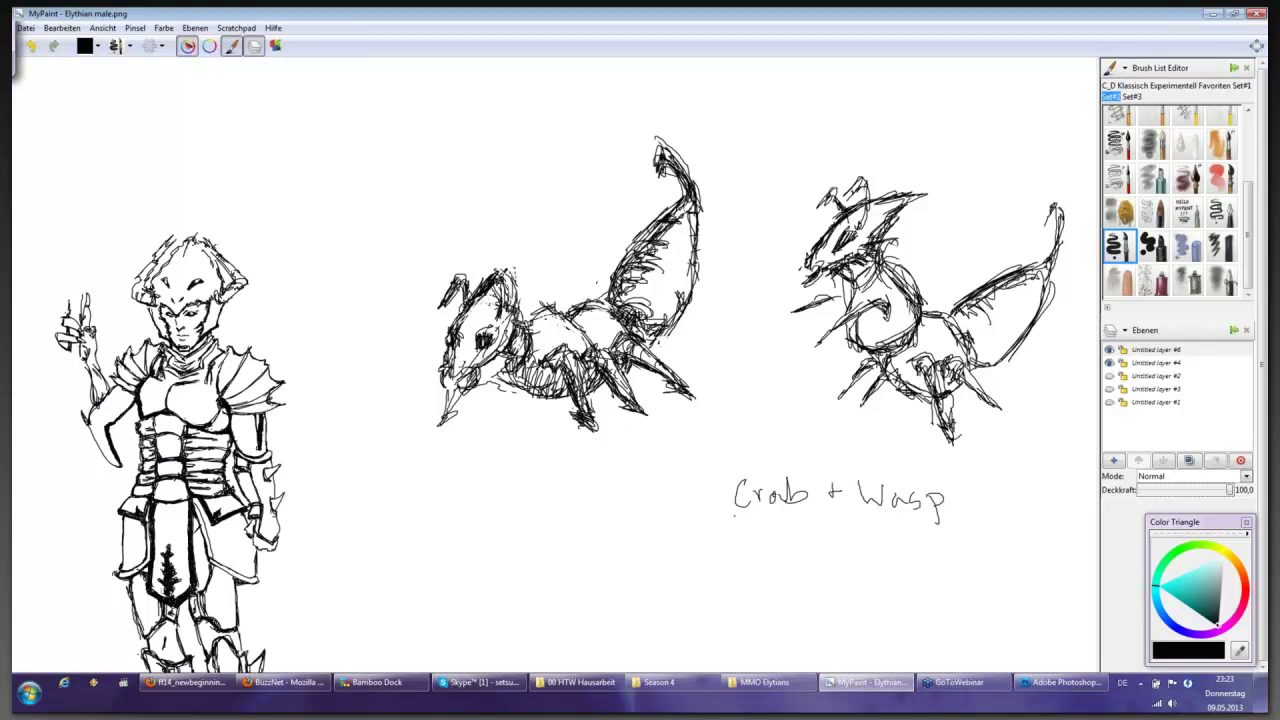
- Write '(Legs)' under the label and sketch the wasp's wing edge and raised tail tip
{"action": "mouse_move", "coordinate": [734, 514]}
{"action": "left_mouse_down"}
{"action": "mouse_move", "coordinate": [730, 542]}
{"action": "mouse_move", "coordinate": [762, 534]}
{"action": "mouse_move", "coordinate": [778, 552]}
{"action": "mouse_move", "coordinate": [776, 534]}
{"action": "left_mouse_up"}
{"action": "left_click_drag", "start_coordinate": [792, 513], "coordinate": [794, 536]}
{"action": "mouse_move", "coordinate": [978, 374]}
{"action": "left_mouse_down"}
{"action": "mouse_move", "coordinate": [1012, 352]}
{"action": "mouse_move", "coordinate": [1050, 254]}
{"action": "mouse_move", "coordinate": [1046, 174]}
{"action": "mouse_move", "coordinate": [1048, 254]}
{"action": "left_mouse_up"}
{"action": "mouse_move", "coordinate": [1050, 188]}
{"action": "left_mouse_down"}
{"action": "mouse_move", "coordinate": [1044, 212]}
{"action": "mouse_move", "coordinate": [1040, 202]}
{"action": "mouse_move", "coordinate": [1064, 242]}
{"action": "left_mouse_up"}
{"action": "mouse_move", "coordinate": [1048, 256]}
{"action": "left_mouse_down"}
{"action": "mouse_move", "coordinate": [1022, 272]}
{"action": "mouse_move", "coordinate": [1042, 274]}
{"action": "left_mouse_up"}
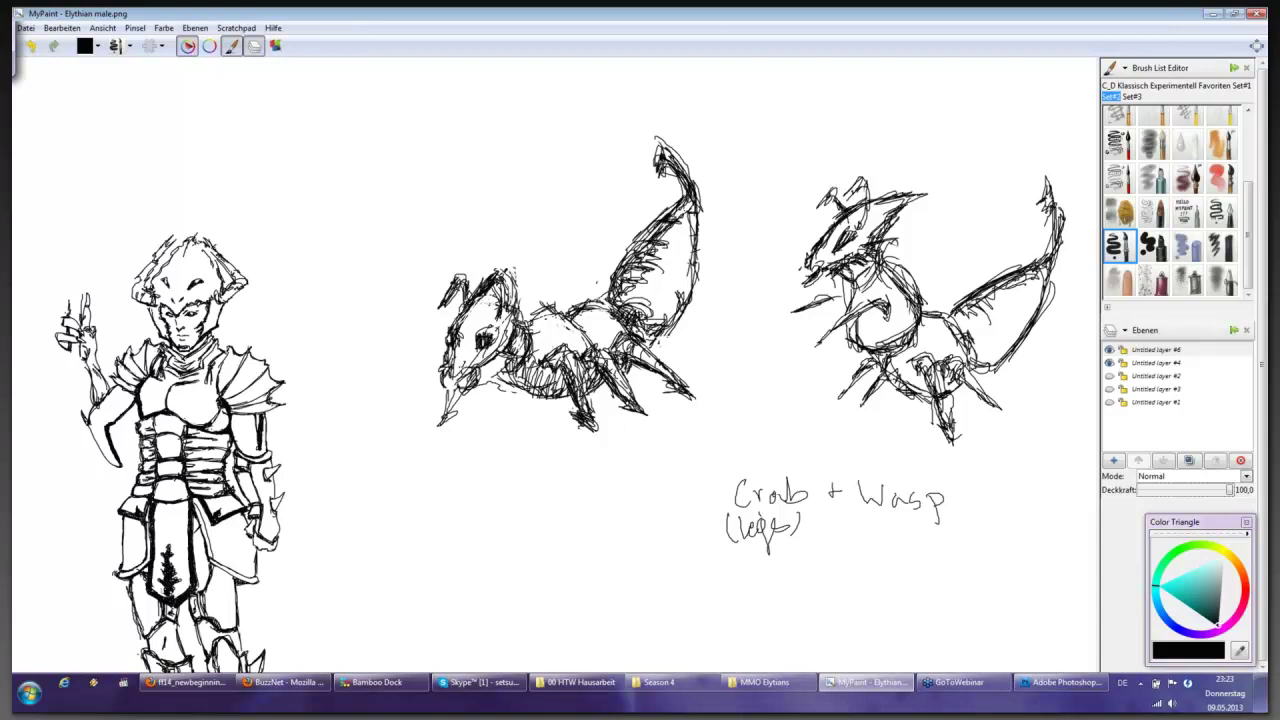
- Ink the wasp's wing base, jaw, neck and chest
{"action": "mouse_move", "coordinate": [930, 322]}
{"action": "left_mouse_down"}
{"action": "mouse_move", "coordinate": [970, 360]}
{"action": "mouse_move", "coordinate": [980, 344]}
{"action": "mouse_move", "coordinate": [974, 360]}
{"action": "left_mouse_up"}
{"action": "mouse_move", "coordinate": [970, 344]}
{"action": "left_mouse_down"}
{"action": "mouse_move", "coordinate": [974, 360]}
{"action": "mouse_move", "coordinate": [966, 332]}
{"action": "left_mouse_up"}
{"action": "mouse_move", "coordinate": [818, 246]}
{"action": "left_mouse_down"}
{"action": "mouse_move", "coordinate": [790, 290]}
{"action": "mouse_move", "coordinate": [776, 294]}
{"action": "mouse_move", "coordinate": [780, 282]}
{"action": "left_mouse_up"}
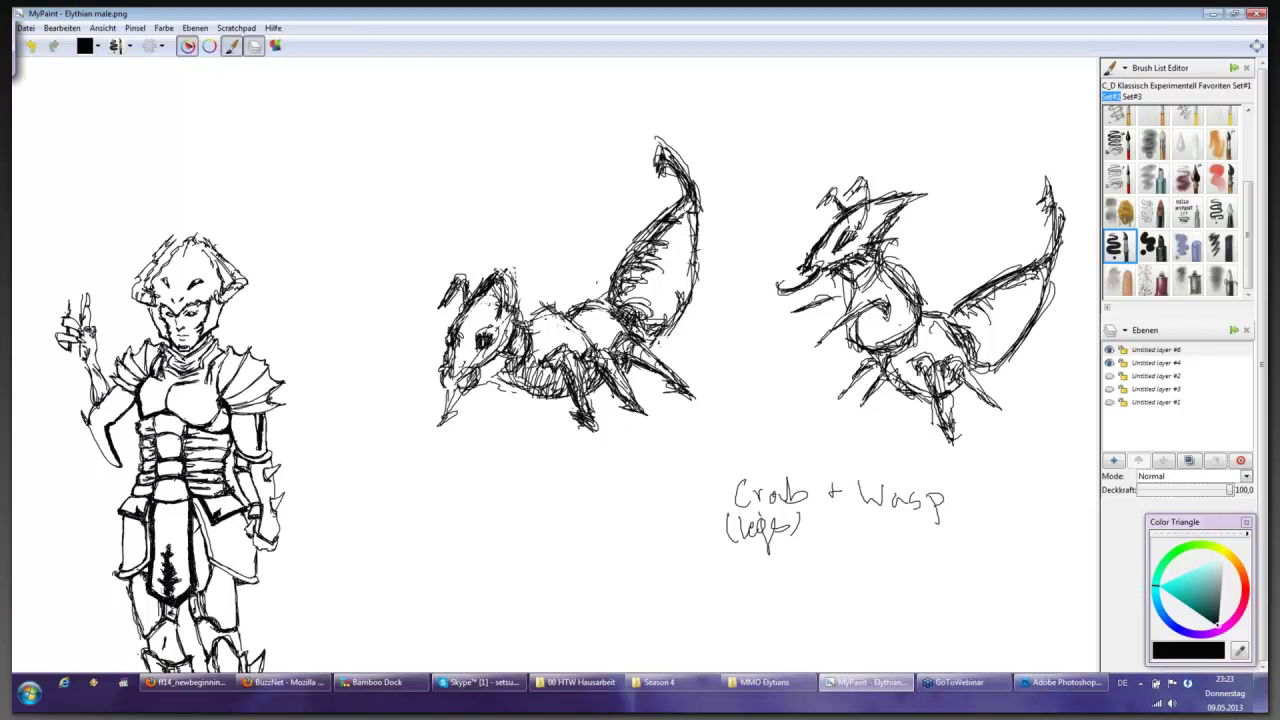
{"action": "mouse_move", "coordinate": [836, 320]}
{"action": "left_mouse_down"}
{"action": "mouse_move", "coordinate": [807, 355]}
{"action": "mouse_move", "coordinate": [825, 350]}
{"action": "mouse_move", "coordinate": [802, 362]}
{"action": "left_mouse_up"}
{"action": "mouse_move", "coordinate": [834, 318]}
{"action": "left_mouse_down"}
{"action": "mouse_move", "coordinate": [805, 360]}
{"action": "mouse_move", "coordinate": [822, 350]}
{"action": "left_mouse_up"}
{"action": "mouse_move", "coordinate": [868, 309]}
{"action": "left_mouse_down"}
{"action": "mouse_move", "coordinate": [826, 326]}
{"action": "mouse_move", "coordinate": [806, 355]}
{"action": "left_mouse_up"}
- Sketch the claw and jaw at the wasp's front
{"action": "left_click_drag", "start_coordinate": [836, 296], "coordinate": [782, 329]}
{"action": "left_click_drag", "start_coordinate": [807, 313], "coordinate": [789, 325]}
{"action": "left_click_drag", "start_coordinate": [811, 313], "coordinate": [792, 328]}
{"action": "left_click_drag", "start_coordinate": [782, 318], "coordinate": [772, 334]}
{"action": "left_click_drag", "start_coordinate": [824, 302], "coordinate": [816, 311]}
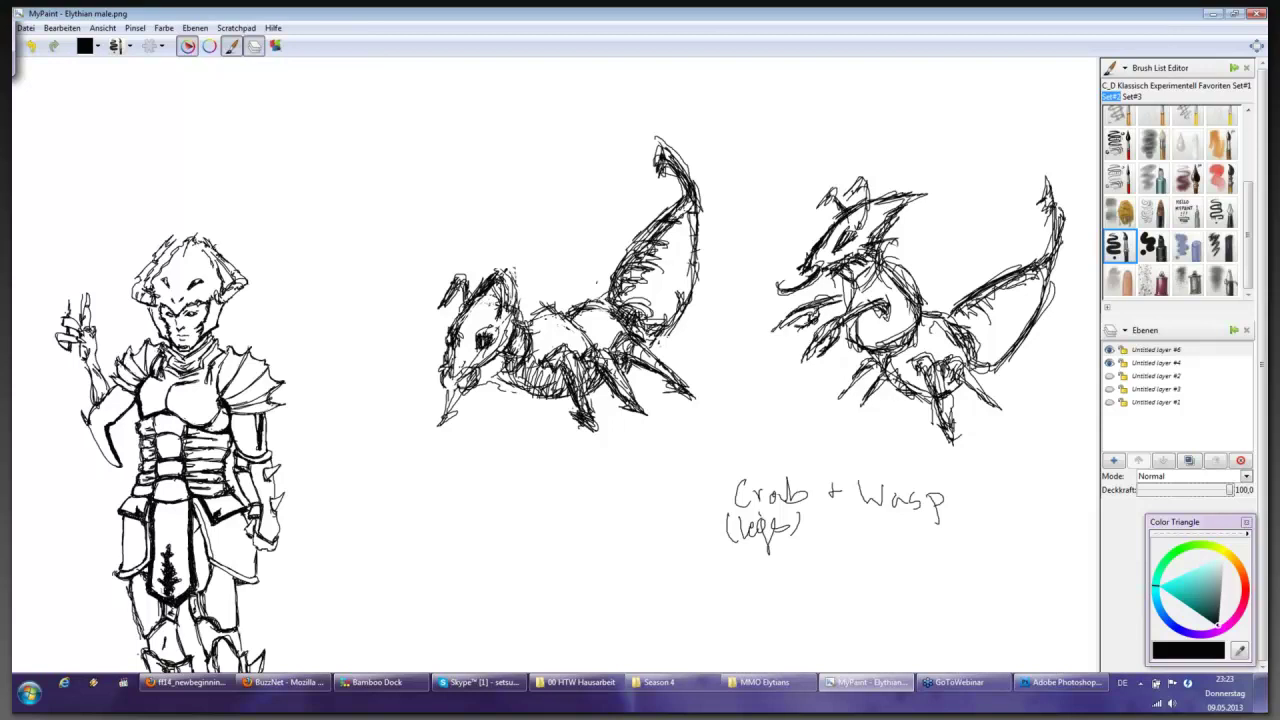
- Add strokes under the middle creature's body and along its back
{"action": "mouse_move", "coordinate": [502, 360]}
{"action": "left_mouse_down"}
{"action": "mouse_move", "coordinate": [520, 390]}
{"action": "mouse_move", "coordinate": [540, 394]}
{"action": "left_mouse_up"}
{"action": "left_click_drag", "start_coordinate": [520, 316], "coordinate": [544, 304]}
{"action": "left_click_drag", "start_coordinate": [550, 312], "coordinate": [568, 304]}
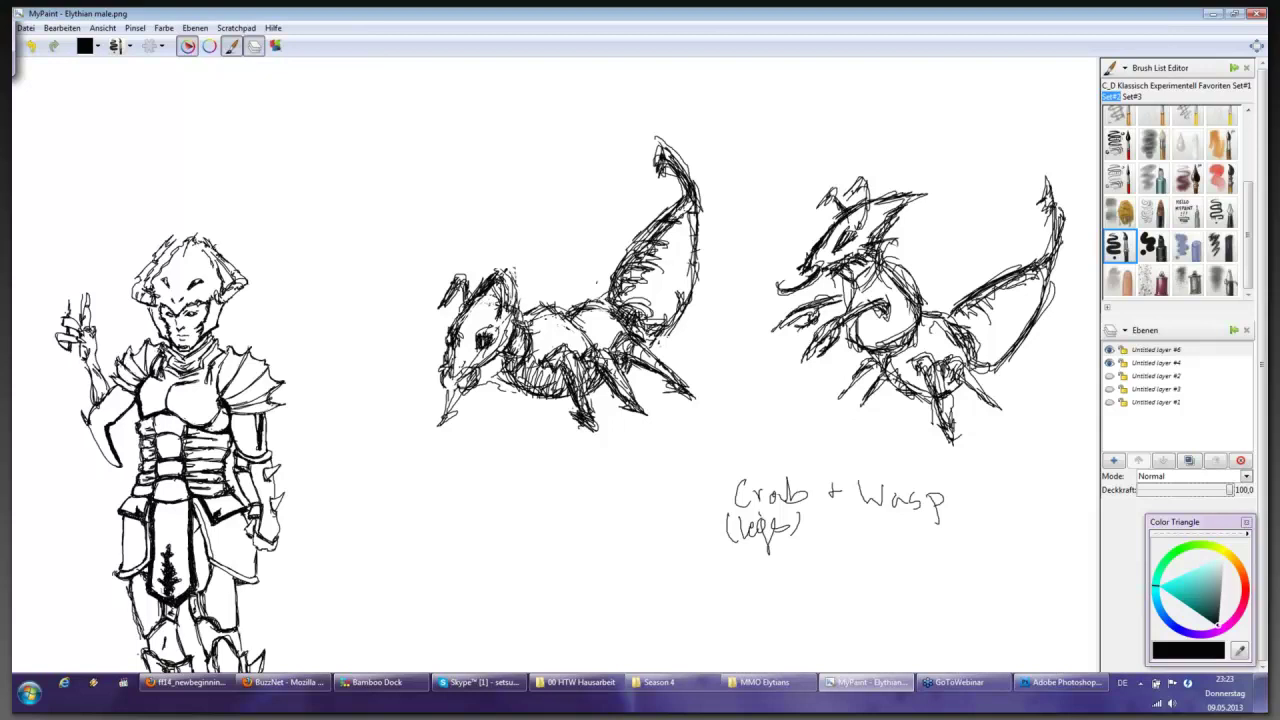
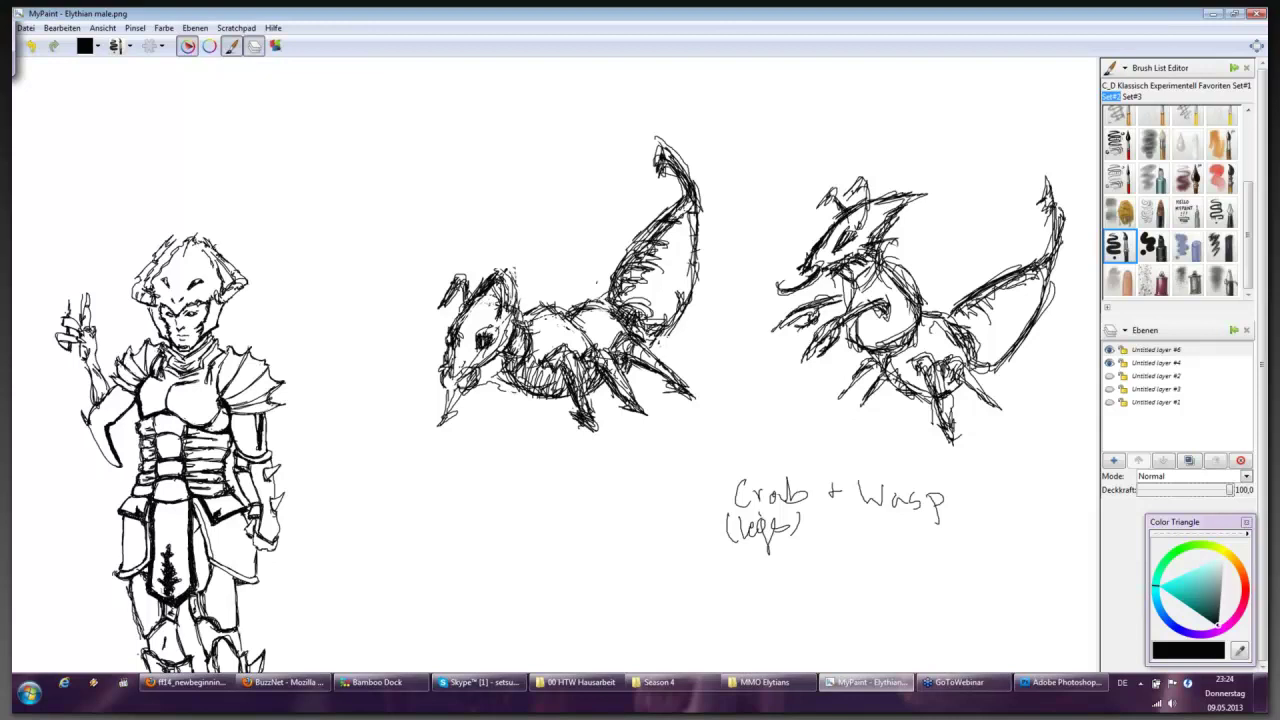
- Hatch the crab creature's body and legs, and note '6 (legs)' and '2 pincers' under the label
{"action": "mouse_move", "coordinate": [572, 336]}
{"action": "left_mouse_down"}
{"action": "mouse_move", "coordinate": [548, 330]}
{"action": "mouse_move", "coordinate": [590, 344]}
{"action": "mouse_move", "coordinate": [526, 369]}
{"action": "left_mouse_up"}
{"action": "mouse_move", "coordinate": [906, 366]}
{"action": "left_mouse_down"}
{"action": "mouse_move", "coordinate": [906, 440]}
{"action": "mouse_move", "coordinate": [906, 380]}
{"action": "left_mouse_up"}
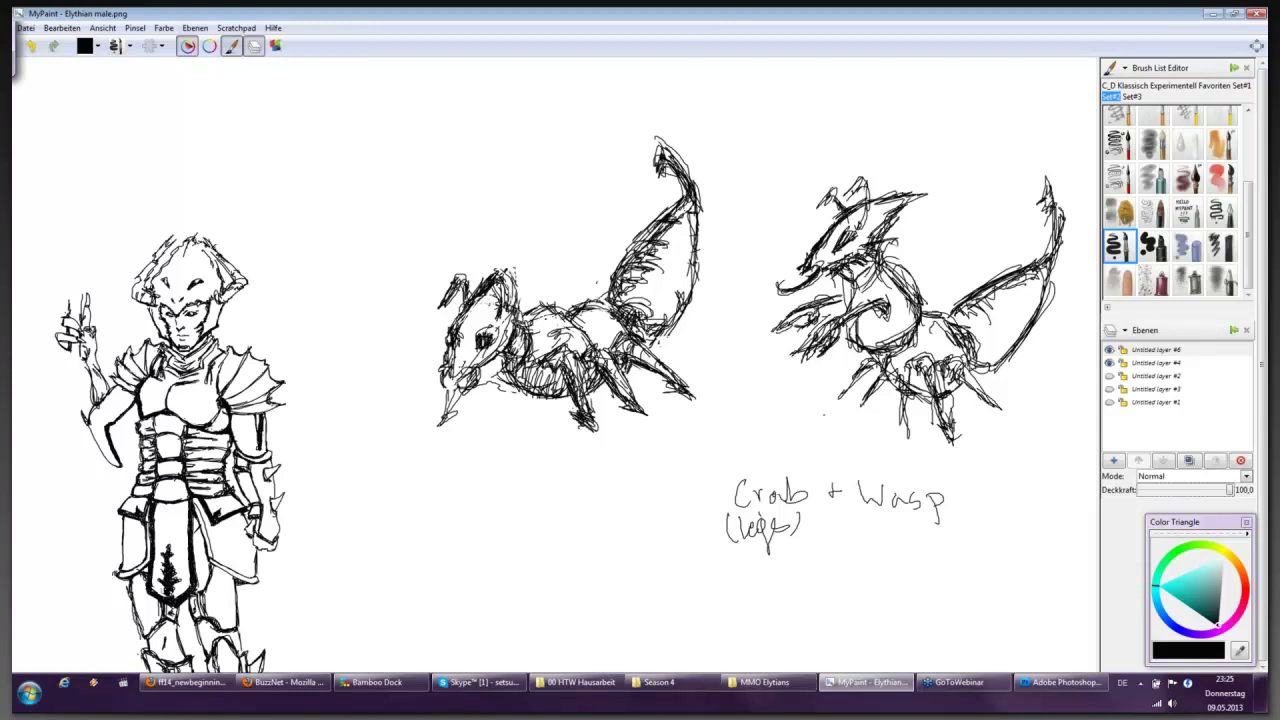
{"action": "mouse_move", "coordinate": [710, 514]}
{"action": "left_mouse_down"}
{"action": "mouse_move", "coordinate": [721, 546]}
{"action": "mouse_move", "coordinate": [712, 577]}
{"action": "mouse_move", "coordinate": [792, 570]}
{"action": "left_mouse_up"}
{"action": "mouse_move", "coordinate": [805, 570]}
{"action": "left_mouse_down"}
{"action": "mouse_move", "coordinate": [797, 580]}
{"action": "mouse_move", "coordinate": [818, 570]}
{"action": "left_mouse_up"}
{"action": "left_click_drag", "start_coordinate": [828, 570], "coordinate": [820, 580]}
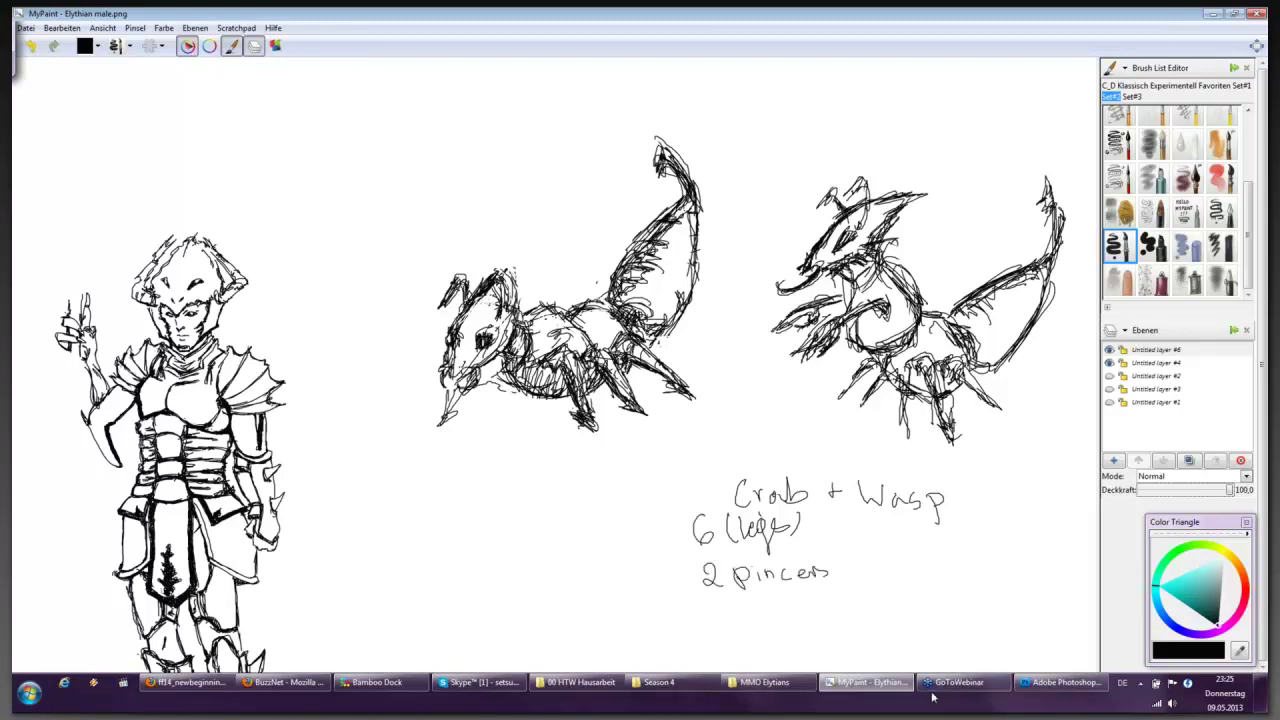
- Darken the crab's tail, back, head and antenna, and hatch its belly, legs and body
{"action": "left_click_drag", "start_coordinate": [684, 304], "coordinate": [662, 330]}
{"action": "left_click_drag", "start_coordinate": [694, 258], "coordinate": [660, 342]}
{"action": "left_click_drag", "start_coordinate": [498, 268], "coordinate": [440, 292]}
{"action": "mouse_move", "coordinate": [448, 280]}
{"action": "left_mouse_down"}
{"action": "mouse_move", "coordinate": [440, 296]}
{"action": "mouse_move", "coordinate": [493, 311]}
{"action": "left_mouse_up"}
{"action": "left_click_drag", "start_coordinate": [510, 368], "coordinate": [528, 384]}
{"action": "mouse_move", "coordinate": [512, 366]}
{"action": "left_mouse_down"}
{"action": "mouse_move", "coordinate": [530, 390]}
{"action": "mouse_move", "coordinate": [551, 381]}
{"action": "left_mouse_up"}
{"action": "mouse_move", "coordinate": [565, 353]}
{"action": "left_mouse_down"}
{"action": "mouse_move", "coordinate": [557, 369]}
{"action": "mouse_move", "coordinate": [547, 339]}
{"action": "mouse_move", "coordinate": [578, 352]}
{"action": "mouse_move", "coordinate": [526, 394]}
{"action": "mouse_move", "coordinate": [561, 359]}
{"action": "mouse_move", "coordinate": [530, 414]}
{"action": "mouse_move", "coordinate": [494, 420]}
{"action": "mouse_move", "coordinate": [522, 411]}
{"action": "left_mouse_up"}
- Shade under the crab's belly and add feelers at its snout
{"action": "mouse_move", "coordinate": [530, 410]}
{"action": "left_mouse_down"}
{"action": "mouse_move", "coordinate": [488, 418]}
{"action": "mouse_move", "coordinate": [504, 400]}
{"action": "left_mouse_up"}
{"action": "mouse_move", "coordinate": [544, 380]}
{"action": "left_mouse_down"}
{"action": "mouse_move", "coordinate": [508, 392]}
{"action": "mouse_move", "coordinate": [542, 396]}
{"action": "left_mouse_up"}
{"action": "left_click_drag", "start_coordinate": [548, 400], "coordinate": [520, 412]}
{"action": "mouse_move", "coordinate": [430, 356]}
{"action": "left_mouse_down"}
{"action": "mouse_move", "coordinate": [410, 392]}
{"action": "mouse_move", "coordinate": [434, 372]}
{"action": "mouse_move", "coordinate": [416, 382]}
{"action": "left_mouse_up"}
{"action": "left_click_drag", "start_coordinate": [438, 354], "coordinate": [412, 384]}
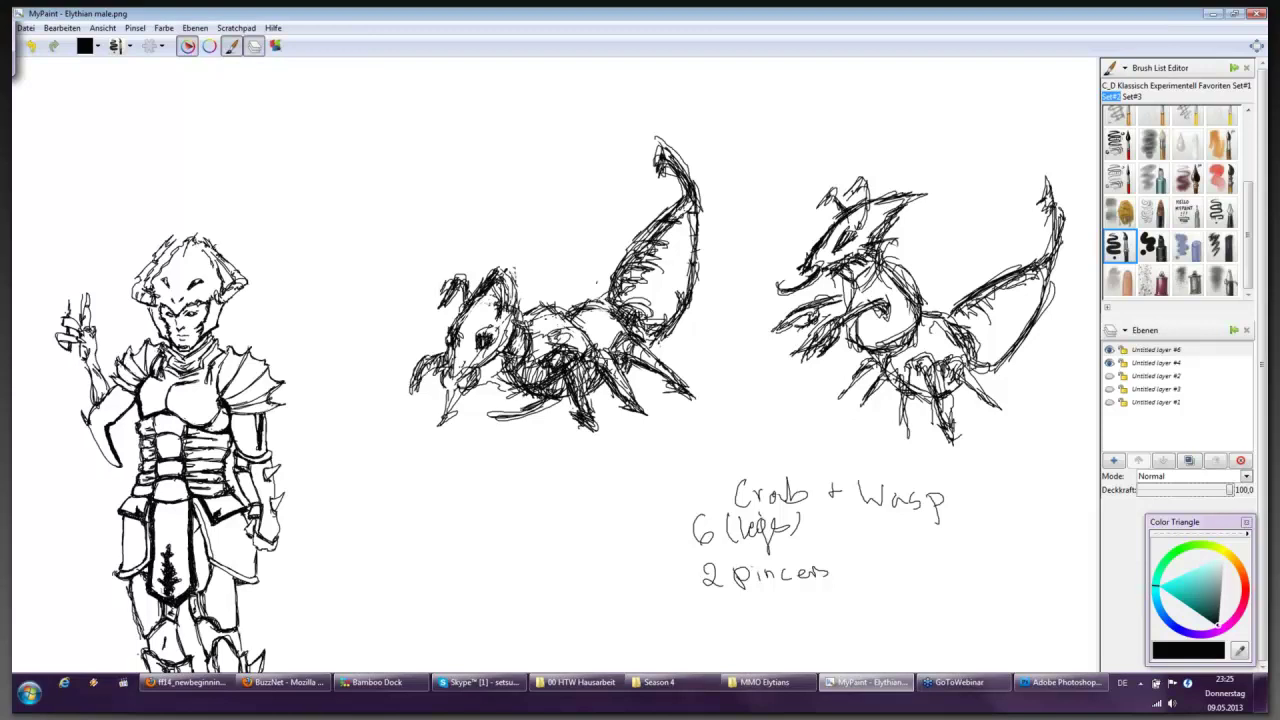
{"action": "mouse_move", "coordinate": [522, 410]}
{"action": "left_mouse_down"}
{"action": "mouse_move", "coordinate": [492, 420]}
{"action": "mouse_move", "coordinate": [548, 392]}
{"action": "left_mouse_up"}
- Hatch more shading on the crab's body and darken its lower body and legs
{"action": "mouse_move", "coordinate": [584, 340]}
{"action": "left_mouse_down"}
{"action": "mouse_move", "coordinate": [554, 346]}
{"action": "mouse_move", "coordinate": [554, 368]}
{"action": "mouse_move", "coordinate": [545, 345]}
{"action": "left_mouse_up"}
{"action": "mouse_move", "coordinate": [566, 344]}
{"action": "left_mouse_down"}
{"action": "mouse_move", "coordinate": [546, 350]}
{"action": "mouse_move", "coordinate": [556, 362]}
{"action": "mouse_move", "coordinate": [534, 354]}
{"action": "left_mouse_up"}
{"action": "mouse_move", "coordinate": [552, 332]}
{"action": "left_mouse_down"}
{"action": "mouse_move", "coordinate": [540, 352]}
{"action": "mouse_move", "coordinate": [550, 344]}
{"action": "left_mouse_up"}
{"action": "left_click_drag", "start_coordinate": [582, 340], "coordinate": [552, 352]}
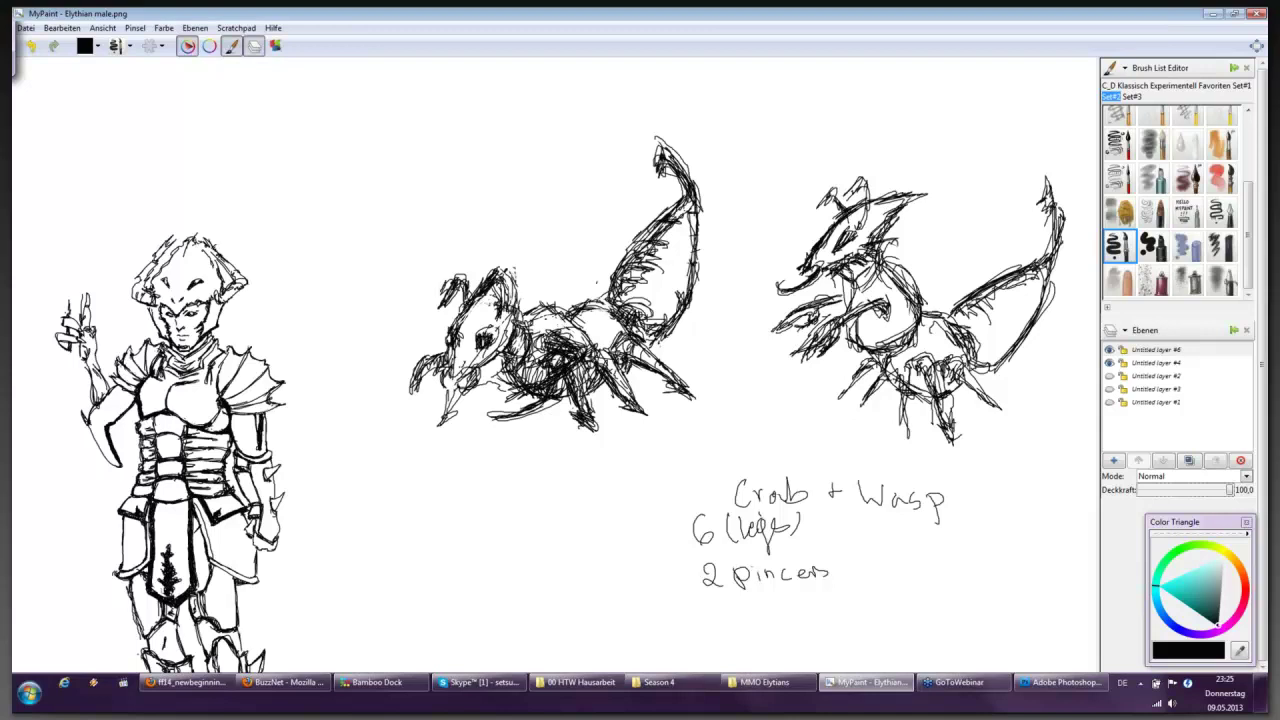
{"action": "left_click_drag", "start_coordinate": [552, 398], "coordinate": [496, 423]}
- Touch up the armored figure's leg and hatch the crab sketch's left claw
{"action": "scroll", "coordinate": [603, 436], "scroll_direction": "down", "scroll_amount": 3}
{"action": "scroll", "coordinate": [603, 436], "scroll_direction": "down", "scroll_amount": 3}
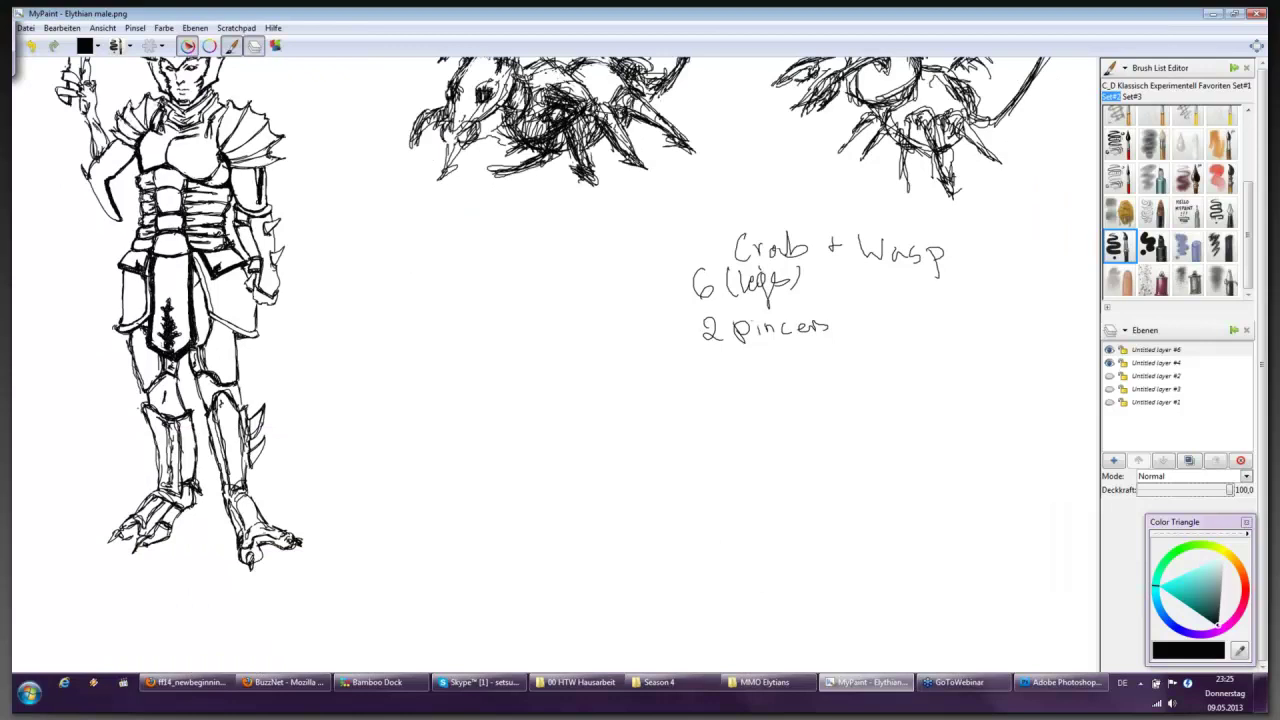
{"action": "left_click_drag", "start_coordinate": [224, 406], "coordinate": [238, 440]}
{"action": "mouse_move", "coordinate": [420, 112]}
{"action": "left_mouse_down"}
{"action": "mouse_move", "coordinate": [404, 134]}
{"action": "mouse_move", "coordinate": [418, 110]}
{"action": "mouse_move", "coordinate": [408, 142]}
{"action": "mouse_move", "coordinate": [429, 132]}
{"action": "left_mouse_up"}
{"action": "left_click_drag", "start_coordinate": [443, 120], "coordinate": [433, 130]}
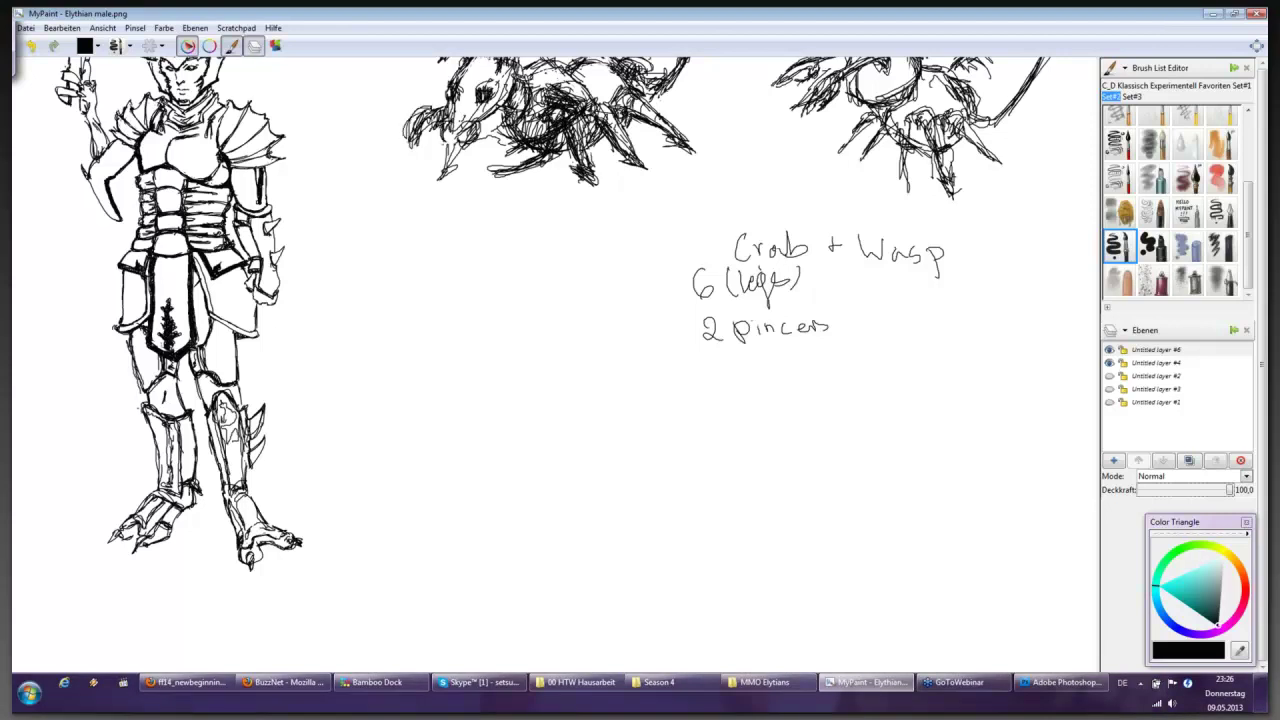
- Handwrite 'Sea vultures' below the sketches and start a bird's long beak line
{"action": "mouse_move", "coordinate": [469, 368]}
{"action": "left_mouse_down"}
{"action": "mouse_move", "coordinate": [459, 390]}
{"action": "mouse_move", "coordinate": [524, 386]}
{"action": "mouse_move", "coordinate": [540, 364]}
{"action": "mouse_move", "coordinate": [566, 387]}
{"action": "left_mouse_up"}
{"action": "left_click_drag", "start_coordinate": [567, 380], "coordinate": [580, 389]}
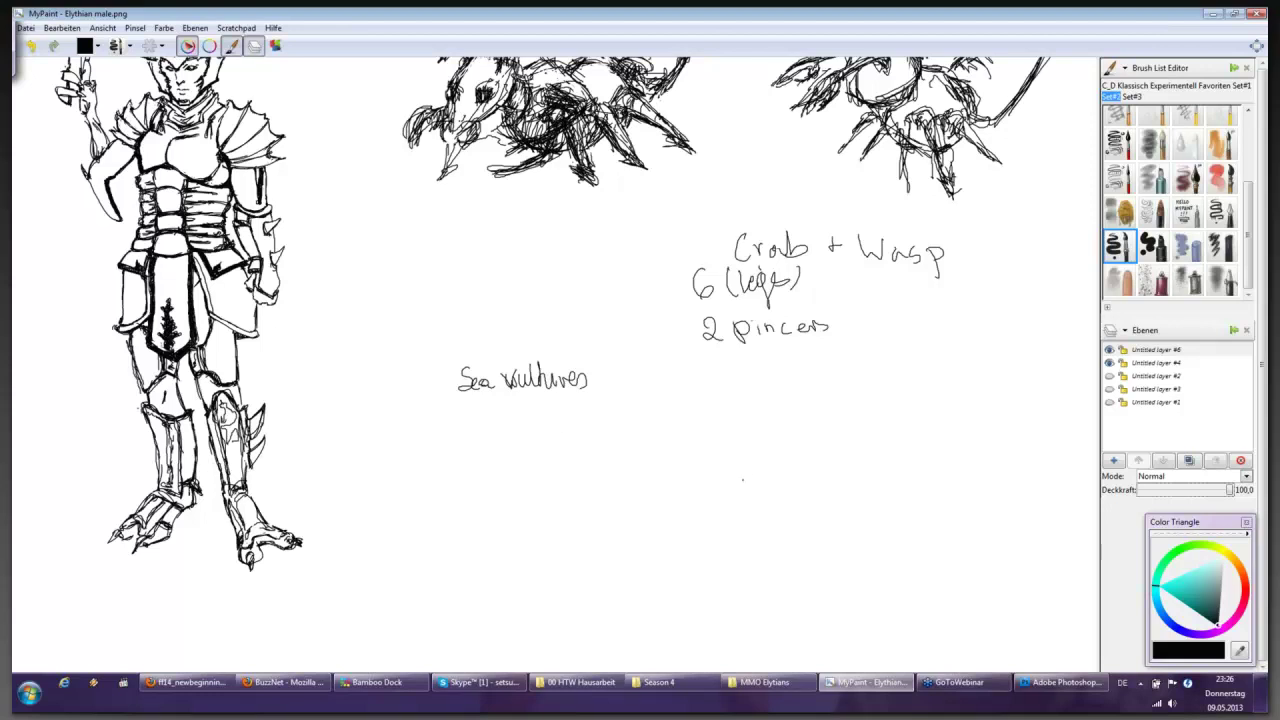
{"action": "left_click_drag", "start_coordinate": [742, 480], "coordinate": [856, 403]}
- Strengthen the sea vulture's upper and lower beak lines and sketch its head crest
{"action": "mouse_move", "coordinate": [742, 482]}
{"action": "left_mouse_down"}
{"action": "mouse_move", "coordinate": [838, 421]}
{"action": "mouse_move", "coordinate": [820, 444]}
{"action": "mouse_move", "coordinate": [840, 436]}
{"action": "left_mouse_up"}
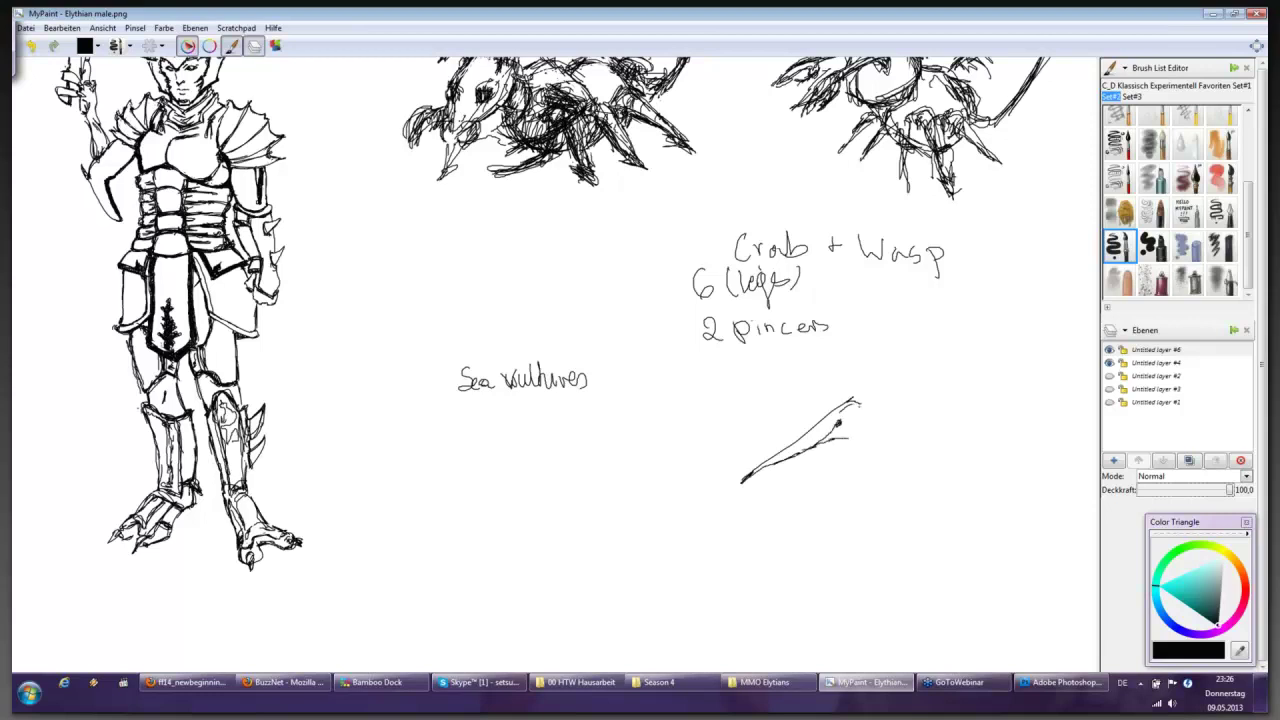
{"action": "mouse_move", "coordinate": [778, 463]}
{"action": "left_mouse_down"}
{"action": "mouse_move", "coordinate": [850, 441]}
{"action": "mouse_move", "coordinate": [861, 397]}
{"action": "mouse_move", "coordinate": [887, 383]}
{"action": "mouse_move", "coordinate": [872, 400]}
{"action": "mouse_move", "coordinate": [880, 440]}
{"action": "mouse_move", "coordinate": [890, 455]}
{"action": "mouse_move", "coordinate": [884, 432]}
{"action": "mouse_move", "coordinate": [918, 448]}
{"action": "mouse_move", "coordinate": [918, 488]}
{"action": "left_mouse_up"}
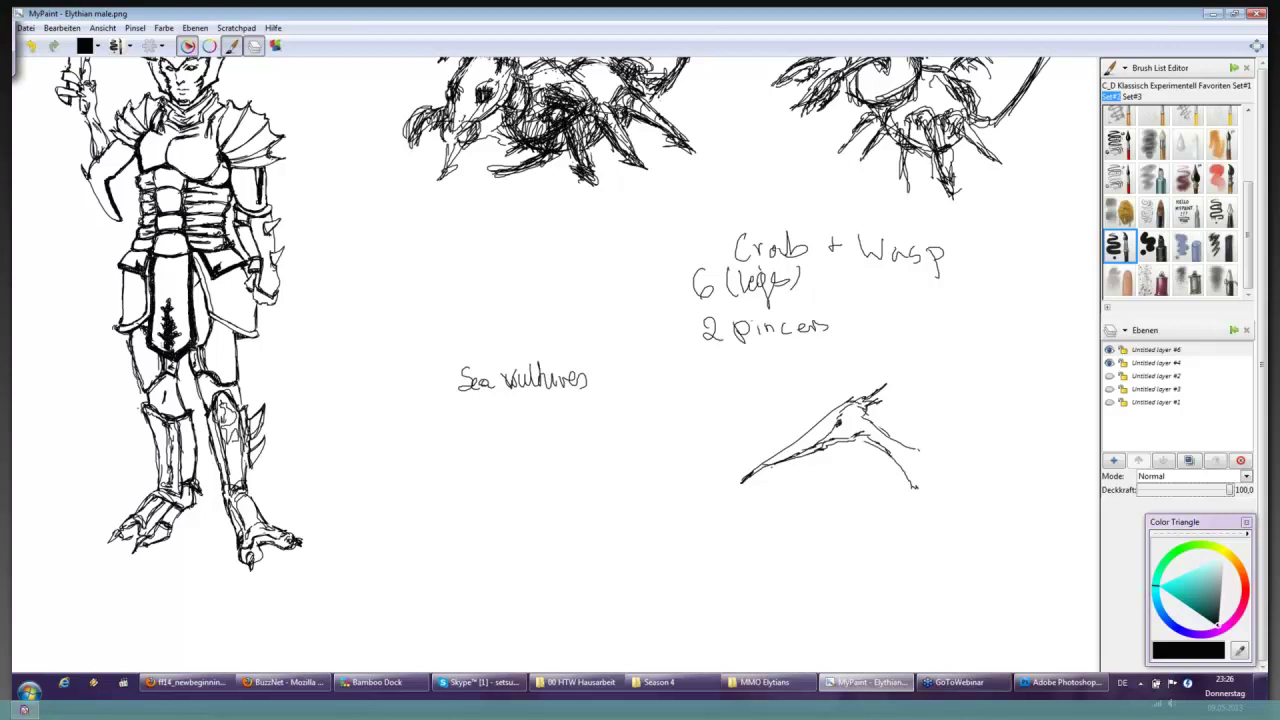
{"action": "left_click_drag", "start_coordinate": [770, 470], "coordinate": [796, 458]}
{"action": "left_click_drag", "start_coordinate": [856, 404], "coordinate": [896, 400]}
{"action": "left_click_drag", "start_coordinate": [880, 404], "coordinate": [918, 444]}
{"action": "mouse_move", "coordinate": [912, 434]}
{"action": "left_mouse_down"}
{"action": "mouse_move", "coordinate": [886, 446]}
{"action": "mouse_move", "coordinate": [932, 452]}
{"action": "mouse_move", "coordinate": [928, 510]}
{"action": "left_mouse_up"}
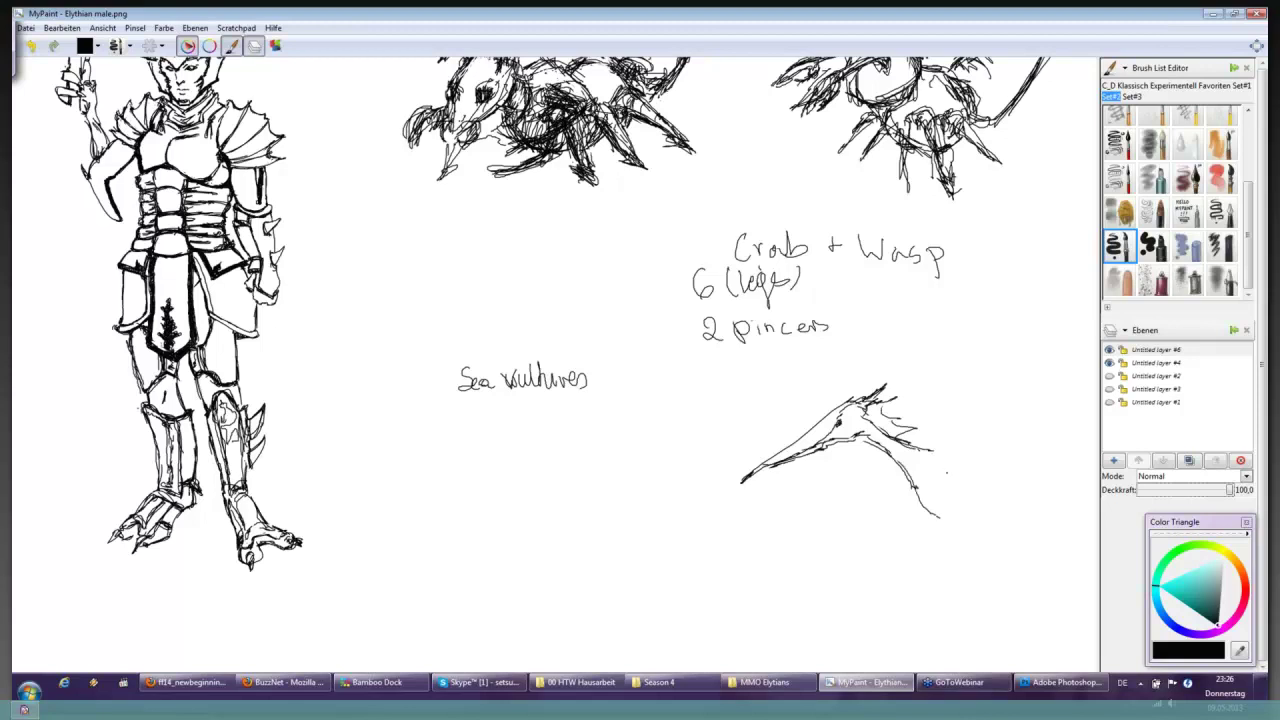
- Draw the bird's neck, back and body down to a foot at its base
{"action": "scroll", "coordinate": [532, 314], "scroll_direction": "right", "scroll_amount": 5}
{"action": "left_click_drag", "start_coordinate": [612, 436], "coordinate": [698, 516]}
{"action": "mouse_move", "coordinate": [668, 448]}
{"action": "left_mouse_down"}
{"action": "mouse_move", "coordinate": [744, 490]}
{"action": "mouse_move", "coordinate": [704, 522]}
{"action": "mouse_move", "coordinate": [716, 532]}
{"action": "left_mouse_up"}
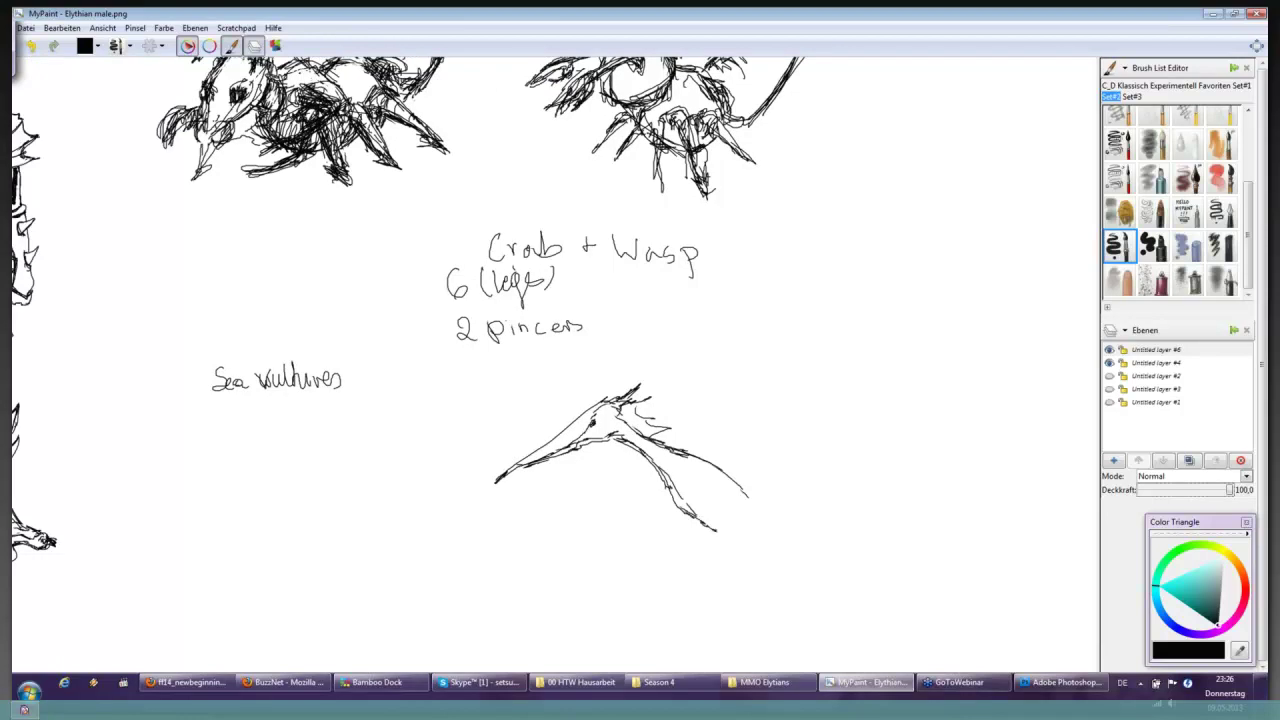
{"action": "left_click_drag", "start_coordinate": [664, 500], "coordinate": [722, 544]}
{"action": "mouse_move", "coordinate": [744, 490]}
{"action": "left_mouse_down"}
{"action": "mouse_move", "coordinate": [759, 531]}
{"action": "mouse_move", "coordinate": [729, 560]}
{"action": "mouse_move", "coordinate": [816, 564]}
{"action": "left_mouse_up"}
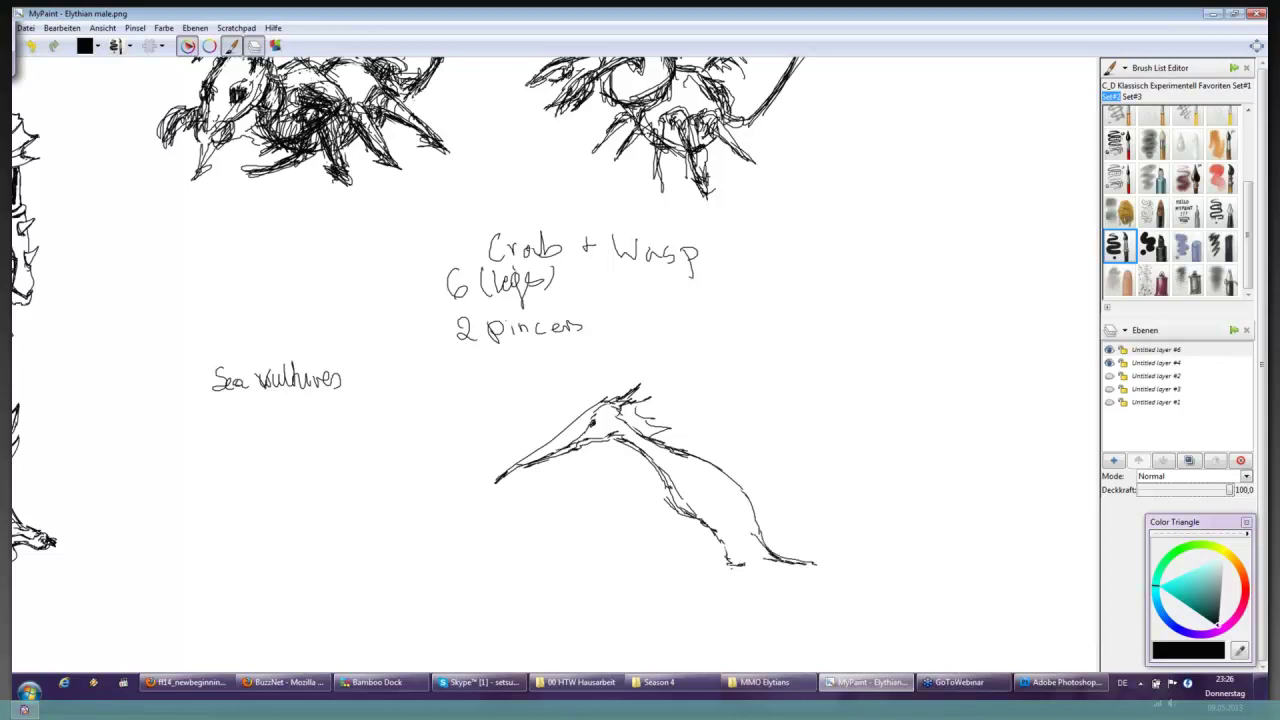
{"action": "mouse_move", "coordinate": [730, 567]}
{"action": "left_mouse_down"}
{"action": "mouse_move", "coordinate": [702, 578]}
{"action": "mouse_move", "coordinate": [766, 567]}
{"action": "left_mouse_up"}
- Add contour strokes inside the body and refine the beak, head and eye
{"action": "mouse_move", "coordinate": [680, 522]}
{"action": "left_mouse_down"}
{"action": "mouse_move", "coordinate": [712, 514]}
{"action": "mouse_move", "coordinate": [724, 558]}
{"action": "left_mouse_up"}
{"action": "mouse_move", "coordinate": [692, 485]}
{"action": "left_mouse_down"}
{"action": "mouse_move", "coordinate": [752, 520]}
{"action": "mouse_move", "coordinate": [744, 502]}
{"action": "left_mouse_up"}
{"action": "left_click_drag", "start_coordinate": [700, 462], "coordinate": [756, 524]}
{"action": "left_click_drag", "start_coordinate": [692, 490], "coordinate": [716, 504]}
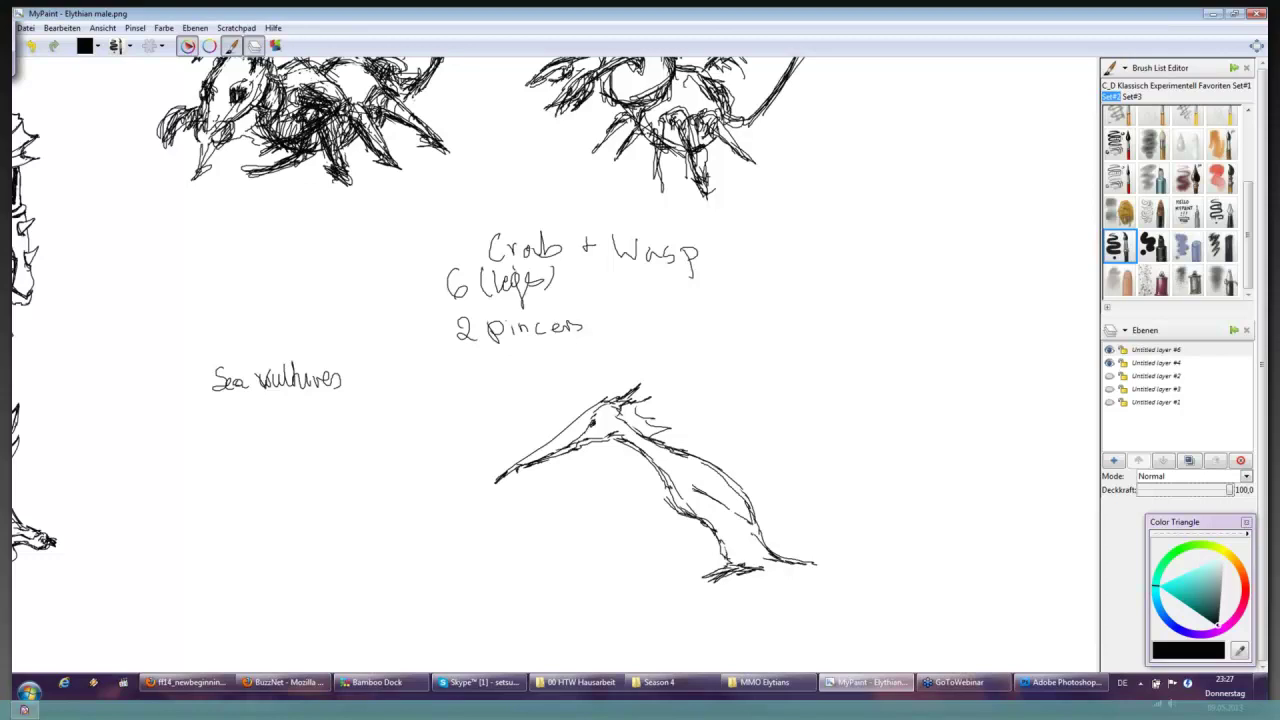
{"action": "left_click_drag", "start_coordinate": [540, 464], "coordinate": [590, 440]}
{"action": "mouse_move", "coordinate": [512, 466]}
{"action": "left_mouse_down"}
{"action": "mouse_move", "coordinate": [606, 398]}
{"action": "mouse_move", "coordinate": [584, 434]}
{"action": "left_mouse_up"}
{"action": "left_click_drag", "start_coordinate": [580, 438], "coordinate": [564, 446]}
- Add a crest spike, draw the back line to the tail, and extend the feet and legs
{"action": "mouse_move", "coordinate": [604, 408]}
{"action": "left_mouse_down"}
{"action": "mouse_move", "coordinate": [632, 386]}
{"action": "mouse_move", "coordinate": [682, 424]}
{"action": "mouse_move", "coordinate": [664, 490]}
{"action": "mouse_move", "coordinate": [722, 568]}
{"action": "left_mouse_up"}
{"action": "mouse_move", "coordinate": [674, 446]}
{"action": "left_mouse_down"}
{"action": "mouse_move", "coordinate": [724, 476]}
{"action": "mouse_move", "coordinate": [760, 534]}
{"action": "mouse_move", "coordinate": [838, 566]}
{"action": "mouse_move", "coordinate": [798, 568]}
{"action": "left_mouse_up"}
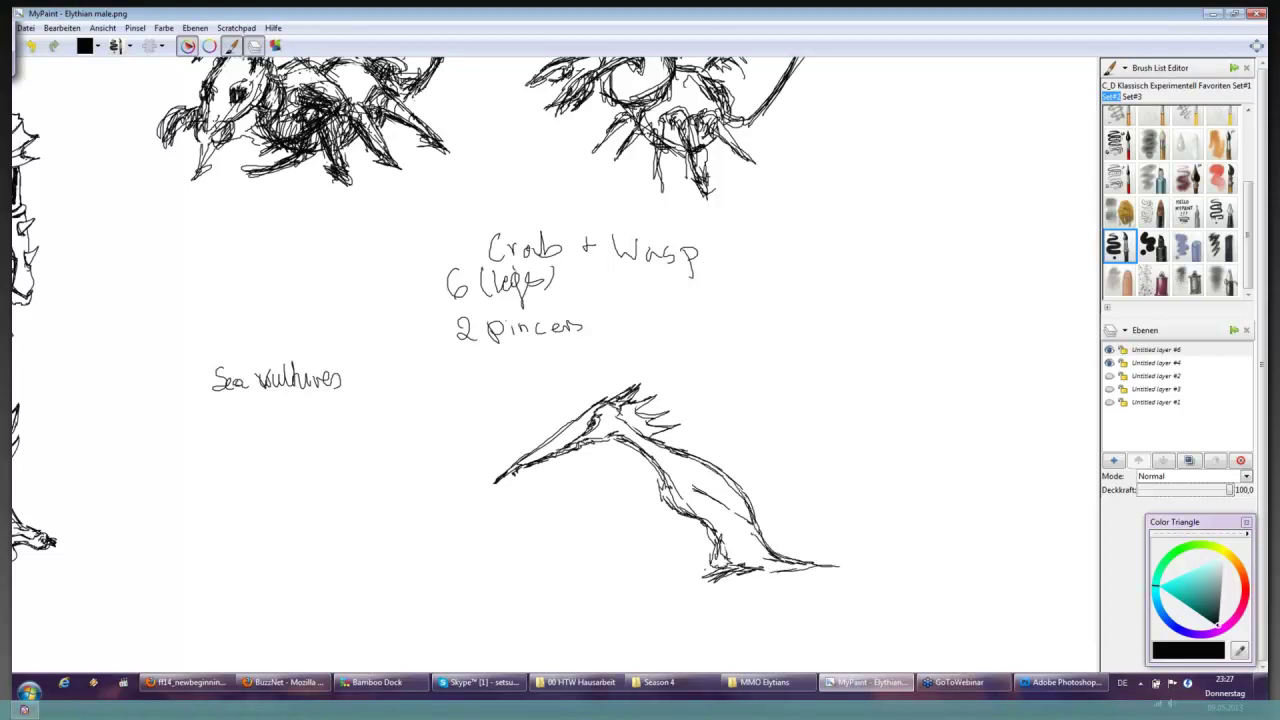
{"action": "left_click_drag", "start_coordinate": [714, 566], "coordinate": [688, 576]}
{"action": "mouse_move", "coordinate": [692, 516]}
{"action": "left_mouse_down"}
{"action": "mouse_move", "coordinate": [716, 534]}
{"action": "mouse_move", "coordinate": [718, 566]}
{"action": "left_mouse_up"}
- Start a second bird to the left with a long upper beak and lower jaw
{"action": "mouse_move", "coordinate": [344, 472]}
{"action": "left_mouse_down"}
{"action": "mouse_move", "coordinate": [471, 515]}
{"action": "mouse_move", "coordinate": [376, 488]}
{"action": "mouse_move", "coordinate": [422, 514]}
{"action": "left_mouse_up"}
{"action": "left_click_drag", "start_coordinate": [430, 527], "coordinate": [452, 535]}
{"action": "left_click_drag", "start_coordinate": [348, 474], "coordinate": [498, 522]}
{"action": "mouse_move", "coordinate": [416, 508]}
{"action": "left_mouse_down"}
{"action": "mouse_move", "coordinate": [493, 548]}
{"action": "mouse_move", "coordinate": [470, 557]}
{"action": "mouse_move", "coordinate": [462, 540]}
{"action": "mouse_move", "coordinate": [488, 555]}
{"action": "left_mouse_up"}
{"action": "mouse_move", "coordinate": [488, 555]}
{"action": "left_mouse_down"}
{"action": "mouse_move", "coordinate": [397, 562]}
{"action": "mouse_move", "coordinate": [450, 553]}
{"action": "left_mouse_up"}
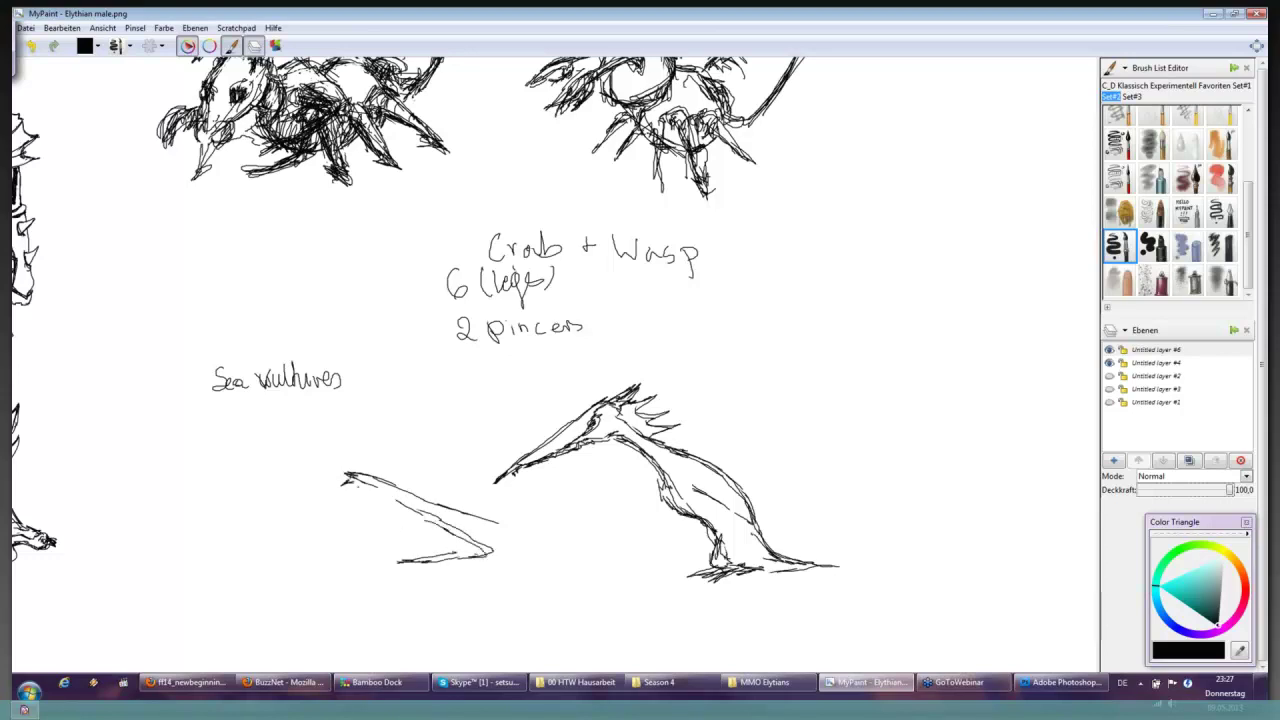
- Extend the second bird's upper jaw and pan to the space beside the crab-wasps
{"action": "mouse_move", "coordinate": [372, 490]}
{"action": "left_mouse_down"}
{"action": "mouse_move", "coordinate": [484, 548]}
{"action": "mouse_move", "coordinate": [456, 558]}
{"action": "left_mouse_up"}
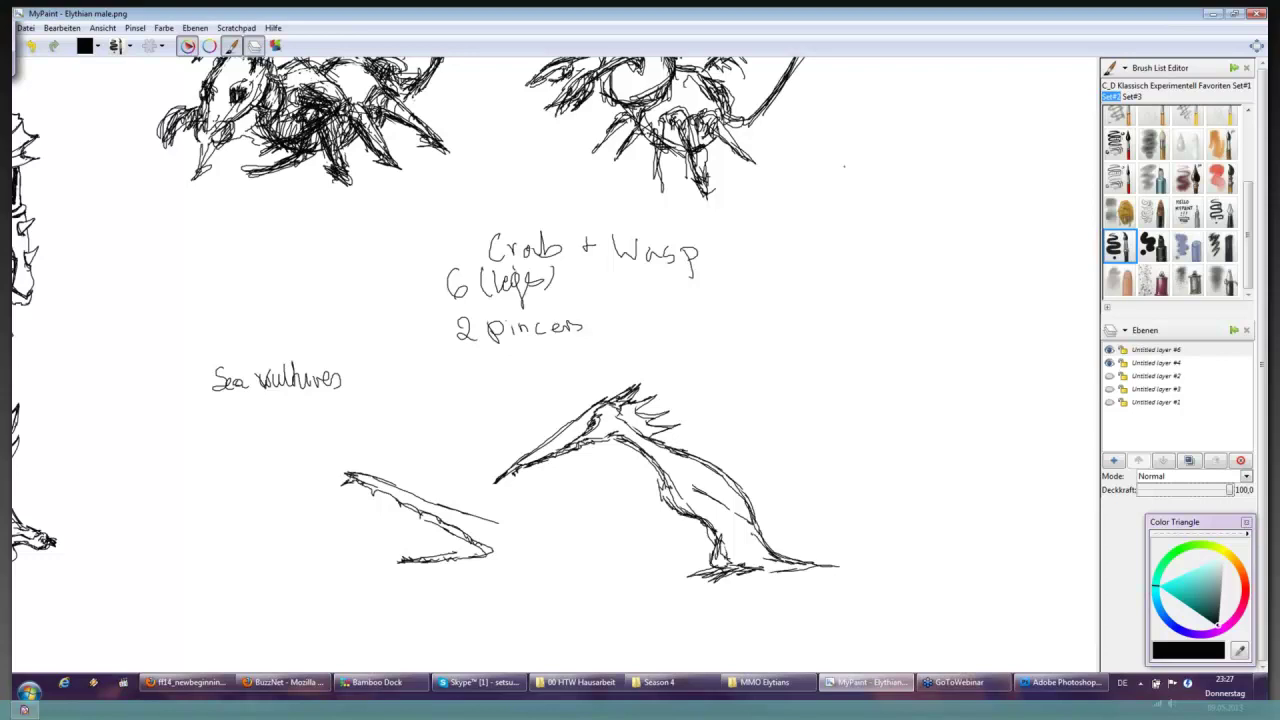
{"action": "key", "text": "Right"}
{"action": "key", "text": "Right"}
{"action": "key", "text": "Up"}
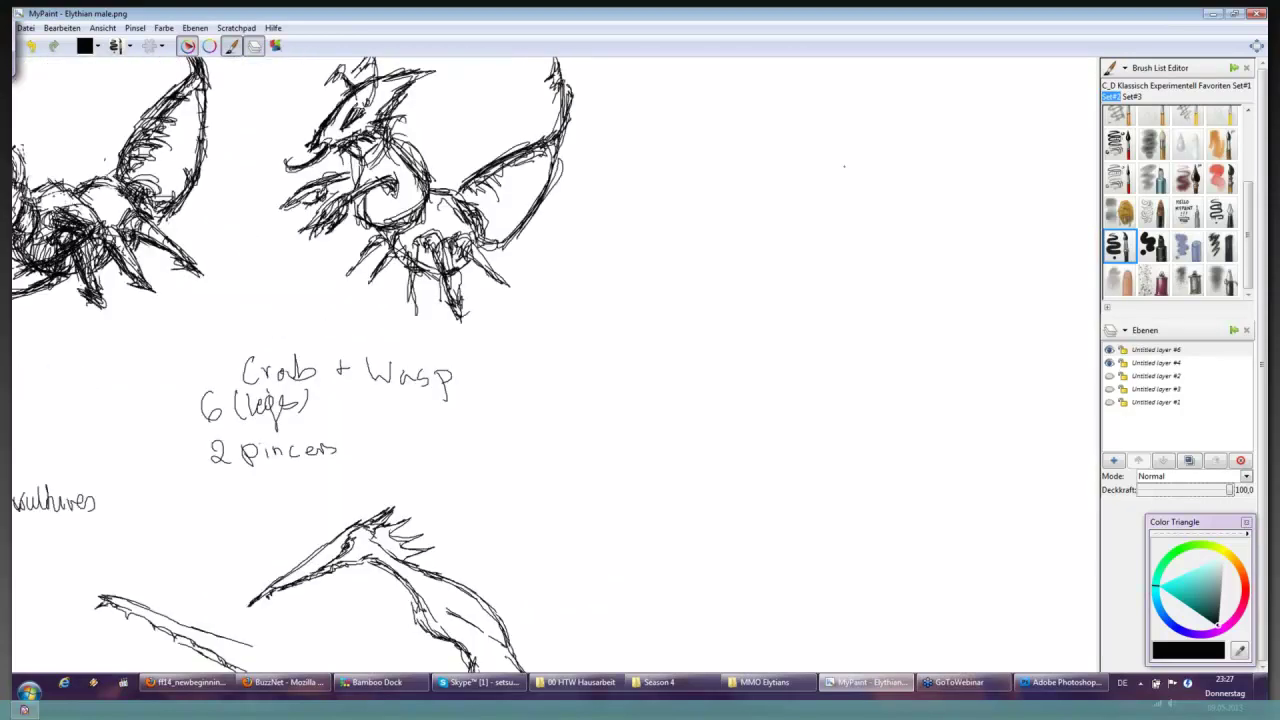
{"action": "key", "text": "Up"}
- Draw a tall bracket beside the crab-wasp sketches with the note 'Shaky pony'
{"action": "mouse_move", "coordinate": [640, 164]}
{"action": "left_mouse_down"}
{"action": "mouse_move", "coordinate": [670, 396]}
{"action": "mouse_move", "coordinate": [670, 430]}
{"action": "mouse_move", "coordinate": [651, 433]}
{"action": "mouse_move", "coordinate": [656, 152]}
{"action": "left_mouse_up"}
{"action": "mouse_move", "coordinate": [703, 287]}
{"action": "left_mouse_down"}
{"action": "mouse_move", "coordinate": [724, 312]}
{"action": "mouse_move", "coordinate": [725, 290]}
{"action": "mouse_move", "coordinate": [755, 343]}
{"action": "left_mouse_up"}
{"action": "mouse_move", "coordinate": [768, 294]}
{"action": "left_mouse_down"}
{"action": "mouse_move", "coordinate": [770, 320]}
{"action": "mouse_move", "coordinate": [830, 300]}
{"action": "mouse_move", "coordinate": [838, 350]}
{"action": "left_mouse_up"}
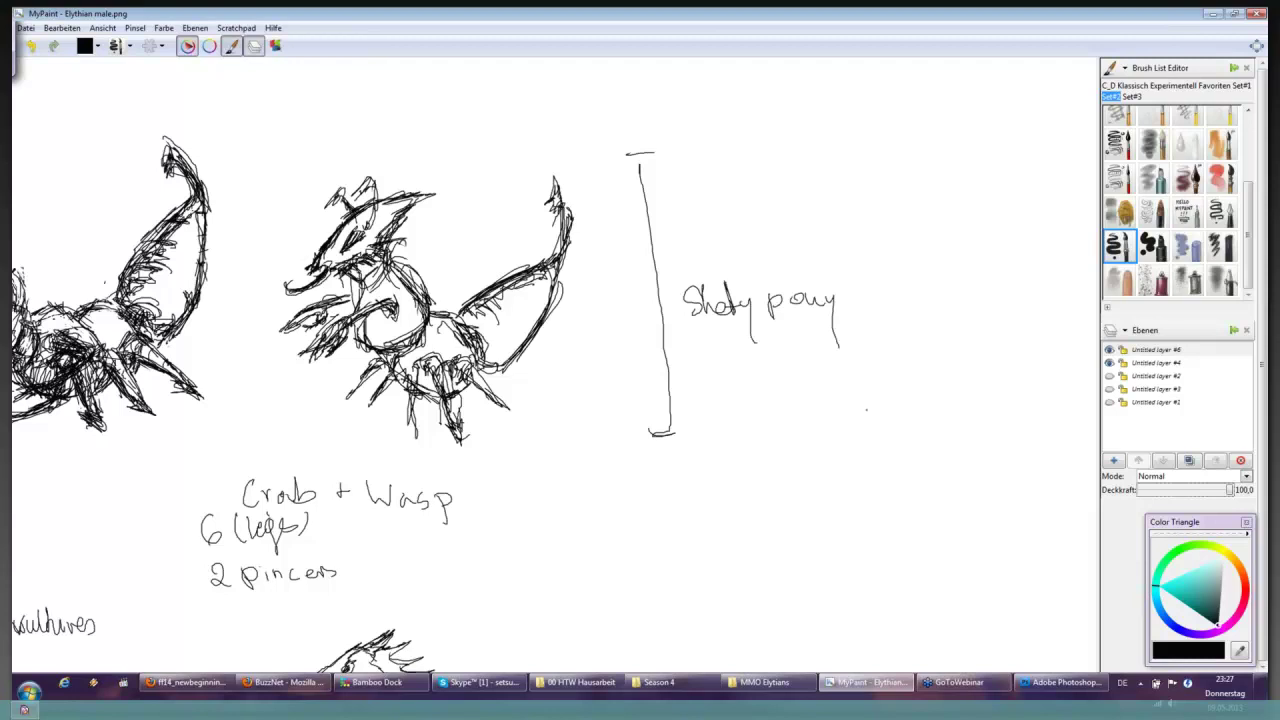
{"action": "scroll", "coordinate": [866, 409], "scroll_direction": "down", "scroll_amount": 6}
{"action": "scroll", "coordinate": [866, 409], "scroll_direction": "left", "scroll_amount": 4}
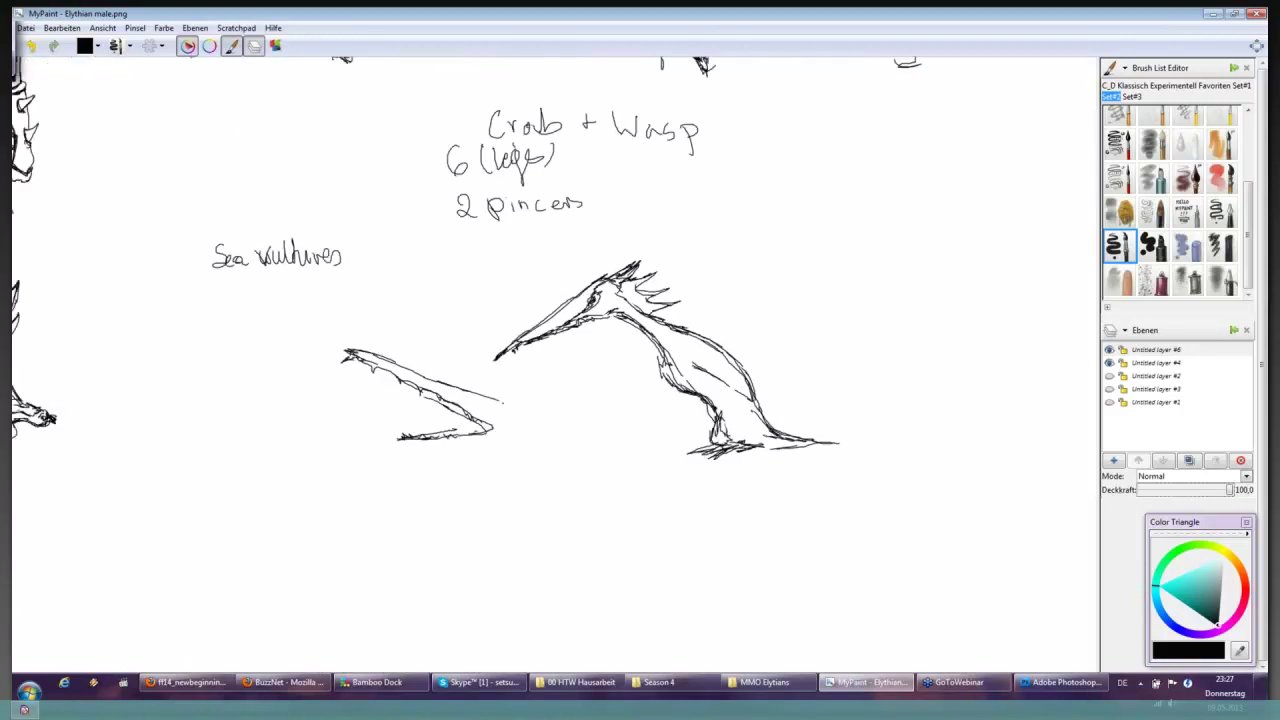
- Extend the left bird's lower beak and neck, and add jagged teeth along its jaw
{"action": "mouse_move", "coordinate": [502, 404]}
{"action": "left_mouse_down"}
{"action": "mouse_move", "coordinate": [548, 428]}
{"action": "mouse_move", "coordinate": [512, 428]}
{"action": "mouse_move", "coordinate": [508, 440]}
{"action": "mouse_move", "coordinate": [545, 451]}
{"action": "left_mouse_up"}
{"action": "mouse_move", "coordinate": [392, 362]}
{"action": "left_mouse_down"}
{"action": "mouse_move", "coordinate": [532, 410]}
{"action": "mouse_move", "coordinate": [572, 455]}
{"action": "left_mouse_up"}
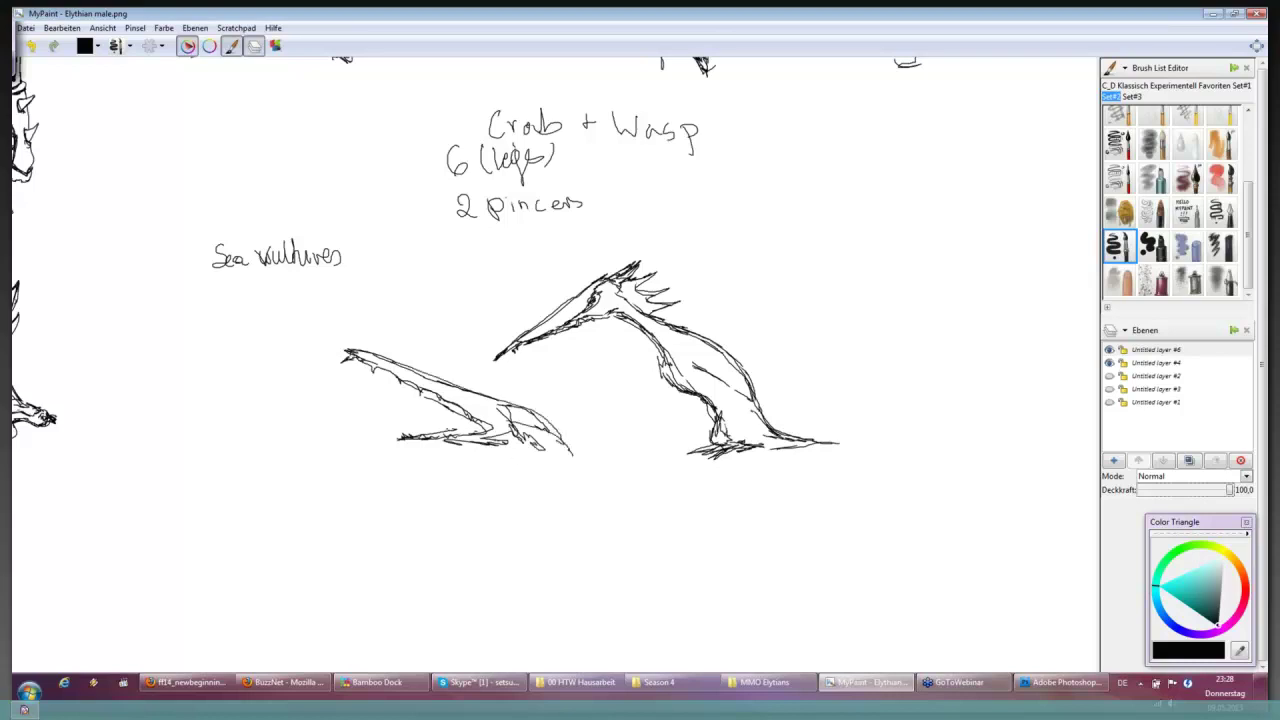
{"action": "left_click_drag", "start_coordinate": [430, 435], "coordinate": [484, 426]}
{"action": "mouse_move", "coordinate": [424, 399]}
{"action": "left_mouse_down"}
{"action": "mouse_move", "coordinate": [436, 393]}
{"action": "mouse_move", "coordinate": [478, 432]}
{"action": "mouse_move", "coordinate": [472, 414]}
{"action": "mouse_move", "coordinate": [406, 384]}
{"action": "left_mouse_up"}
{"action": "mouse_move", "coordinate": [394, 380]}
{"action": "left_mouse_down"}
{"action": "mouse_move", "coordinate": [372, 378]}
{"action": "mouse_move", "coordinate": [458, 420]}
{"action": "left_mouse_up"}
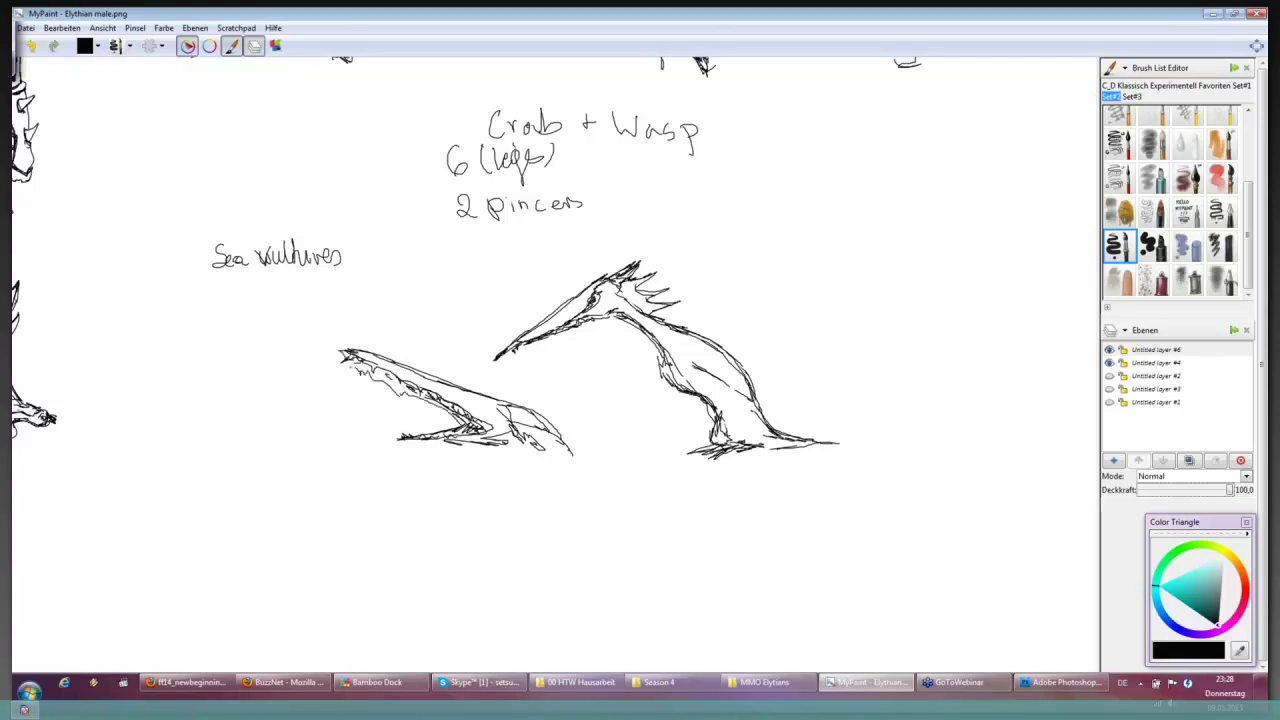
{"action": "mouse_move", "coordinate": [344, 362]}
{"action": "left_mouse_down"}
{"action": "mouse_move", "coordinate": [400, 366]}
{"action": "mouse_move", "coordinate": [482, 398]}
{"action": "mouse_move", "coordinate": [546, 442]}
{"action": "mouse_move", "coordinate": [528, 438]}
{"action": "mouse_move", "coordinate": [500, 466]}
{"action": "left_mouse_up"}
- Refine the left bird's lower jaw and tip and draw its neck below
{"action": "left_click_drag", "start_coordinate": [504, 402], "coordinate": [578, 466]}
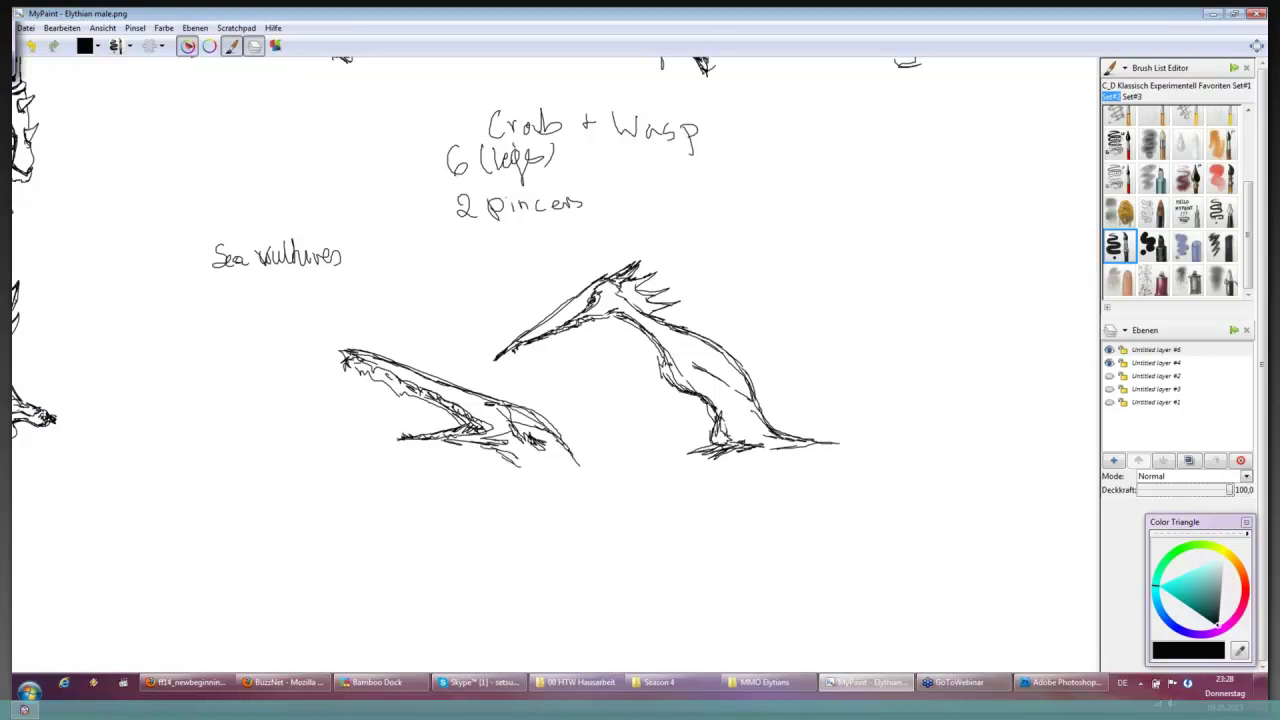
{"action": "left_click_drag", "start_coordinate": [470, 446], "coordinate": [546, 466]}
{"action": "left_click_drag", "start_coordinate": [514, 406], "coordinate": [558, 440]}
{"action": "mouse_move", "coordinate": [532, 438]}
{"action": "left_mouse_down"}
{"action": "mouse_move", "coordinate": [570, 446]}
{"action": "mouse_move", "coordinate": [576, 500]}
{"action": "mouse_move", "coordinate": [611, 545]}
{"action": "left_mouse_up"}
{"action": "left_click_drag", "start_coordinate": [528, 463], "coordinate": [553, 517]}
- Refine and darken the left bird's beak and head lines, extending its lower jaw
{"action": "left_click_drag", "start_coordinate": [416, 438], "coordinate": [387, 443]}
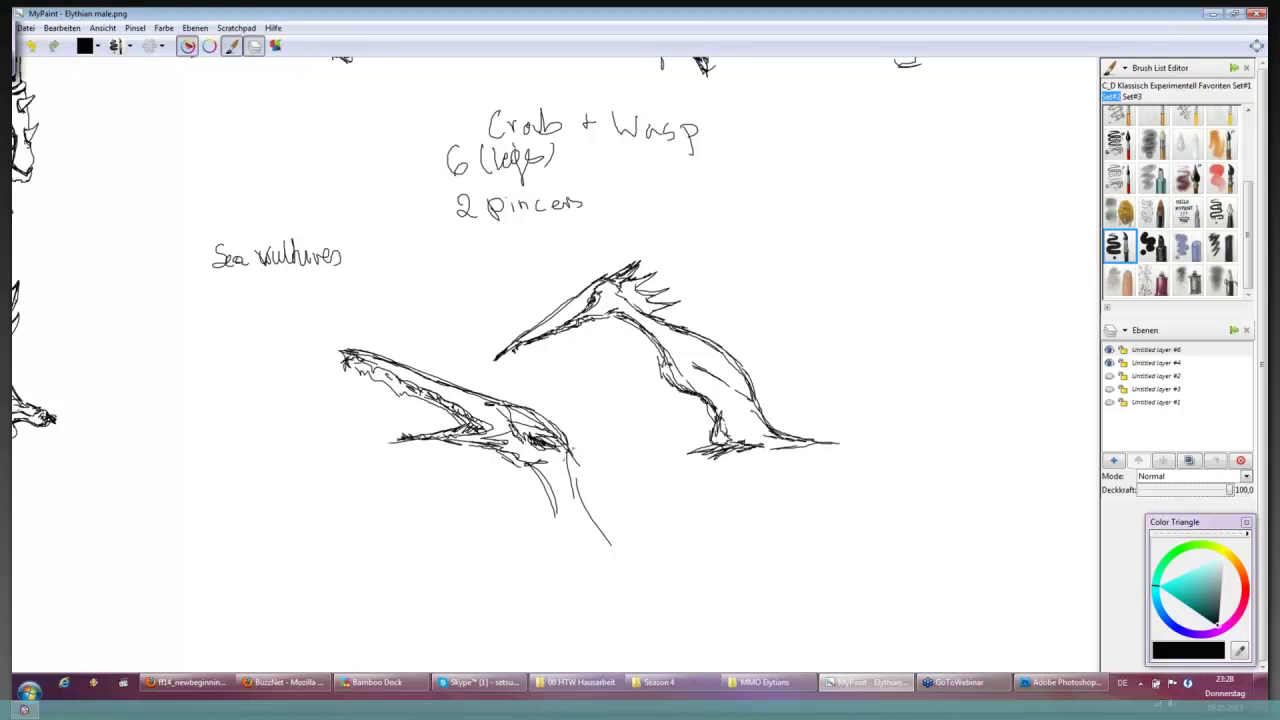
{"action": "mouse_move", "coordinate": [354, 354]}
{"action": "left_mouse_down"}
{"action": "mouse_move", "coordinate": [514, 410]}
{"action": "mouse_move", "coordinate": [592, 458]}
{"action": "left_mouse_up"}
{"action": "left_click_drag", "start_coordinate": [492, 404], "coordinate": [548, 432]}
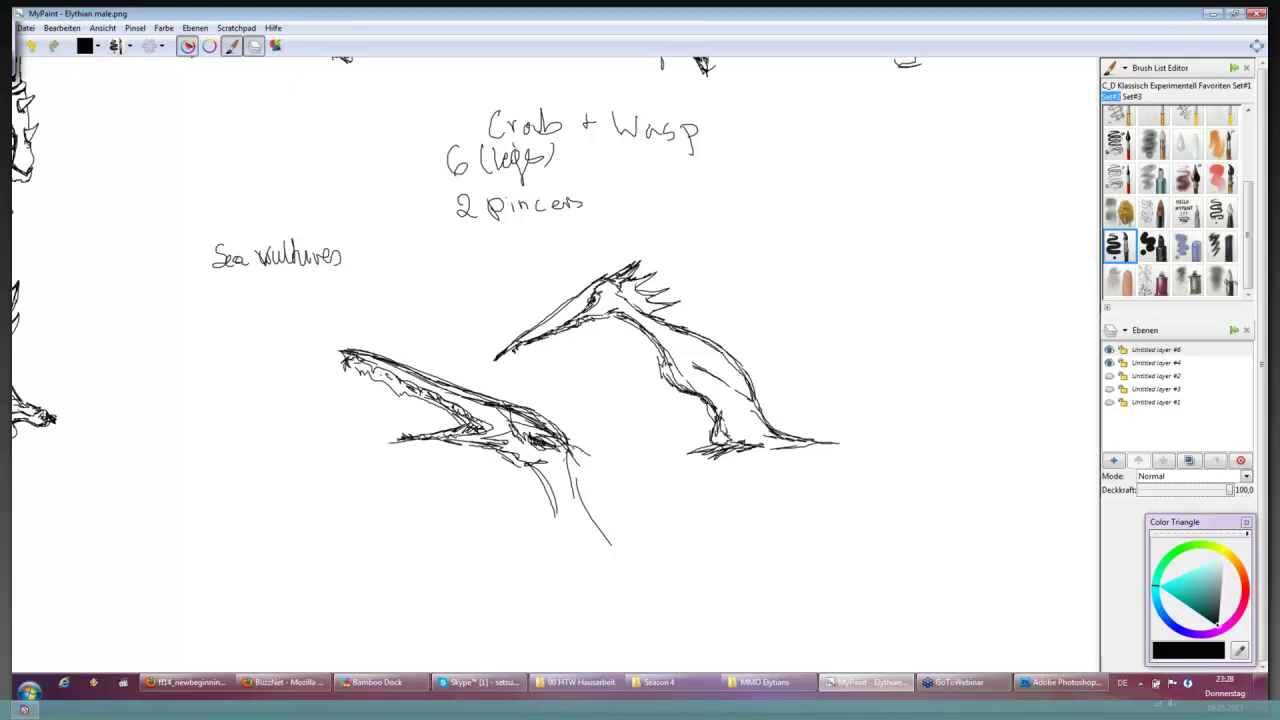
{"action": "mouse_move", "coordinate": [368, 362]}
{"action": "left_mouse_down"}
{"action": "mouse_move", "coordinate": [504, 424]}
{"action": "mouse_move", "coordinate": [492, 438]}
{"action": "mouse_move", "coordinate": [520, 432]}
{"action": "mouse_move", "coordinate": [530, 410]}
{"action": "mouse_move", "coordinate": [538, 424]}
{"action": "mouse_move", "coordinate": [522, 428]}
{"action": "mouse_move", "coordinate": [580, 446]}
{"action": "left_mouse_up"}
{"action": "left_click_drag", "start_coordinate": [558, 440], "coordinate": [616, 460]}
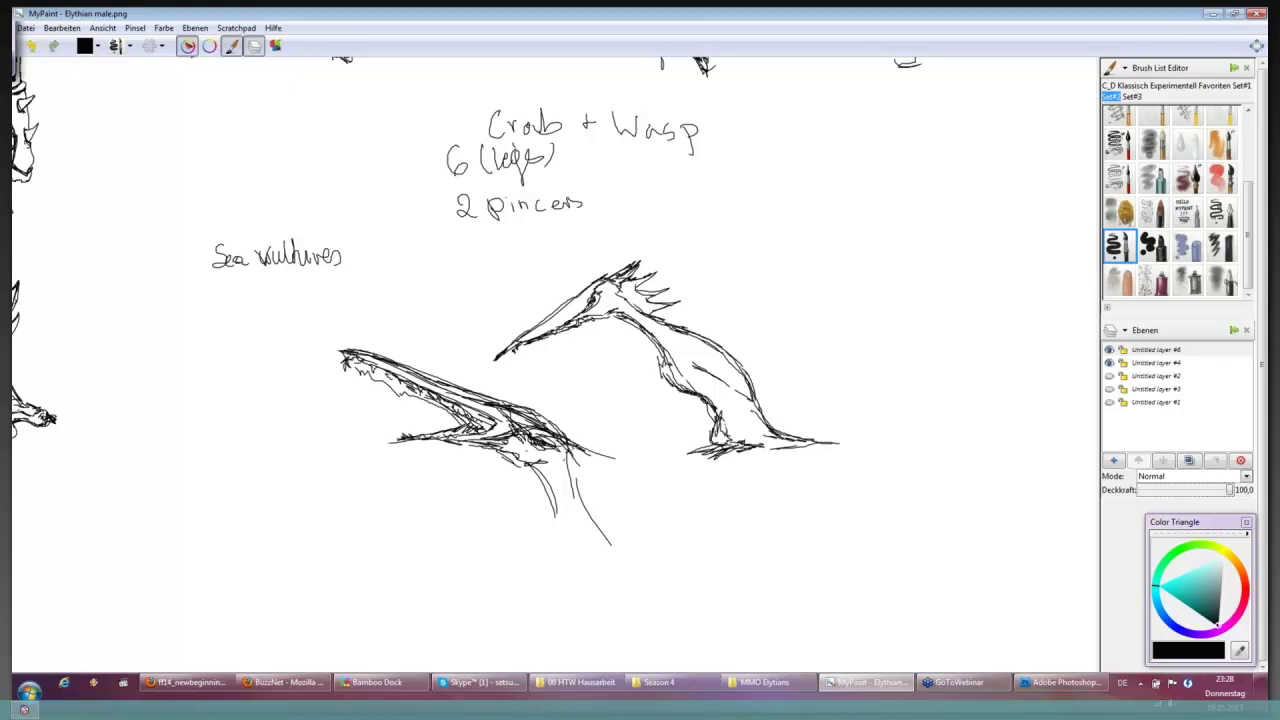
{"action": "left_click_drag", "start_coordinate": [530, 460], "coordinate": [550, 466]}
{"action": "scroll", "coordinate": [1254, 210], "scroll_direction": "up", "scroll_amount": 2}
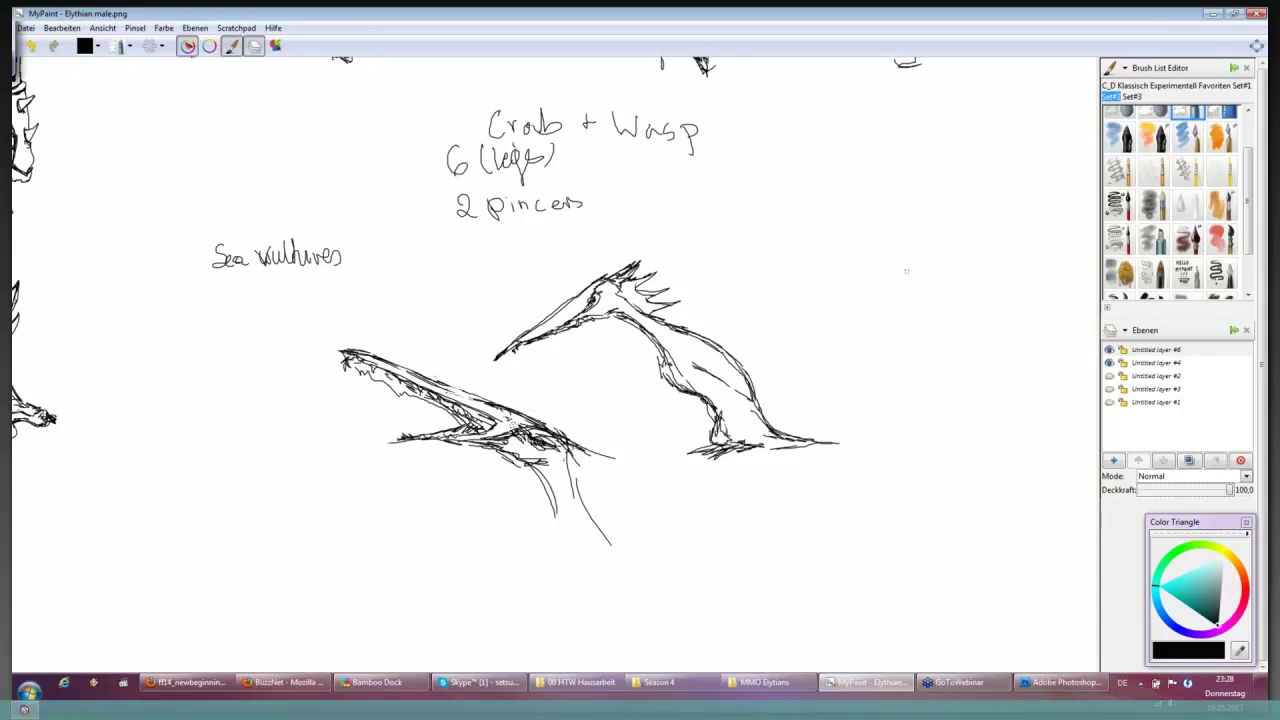
- Erase stray strokes near the bird's jaw
{"action": "key", "text": "e"}
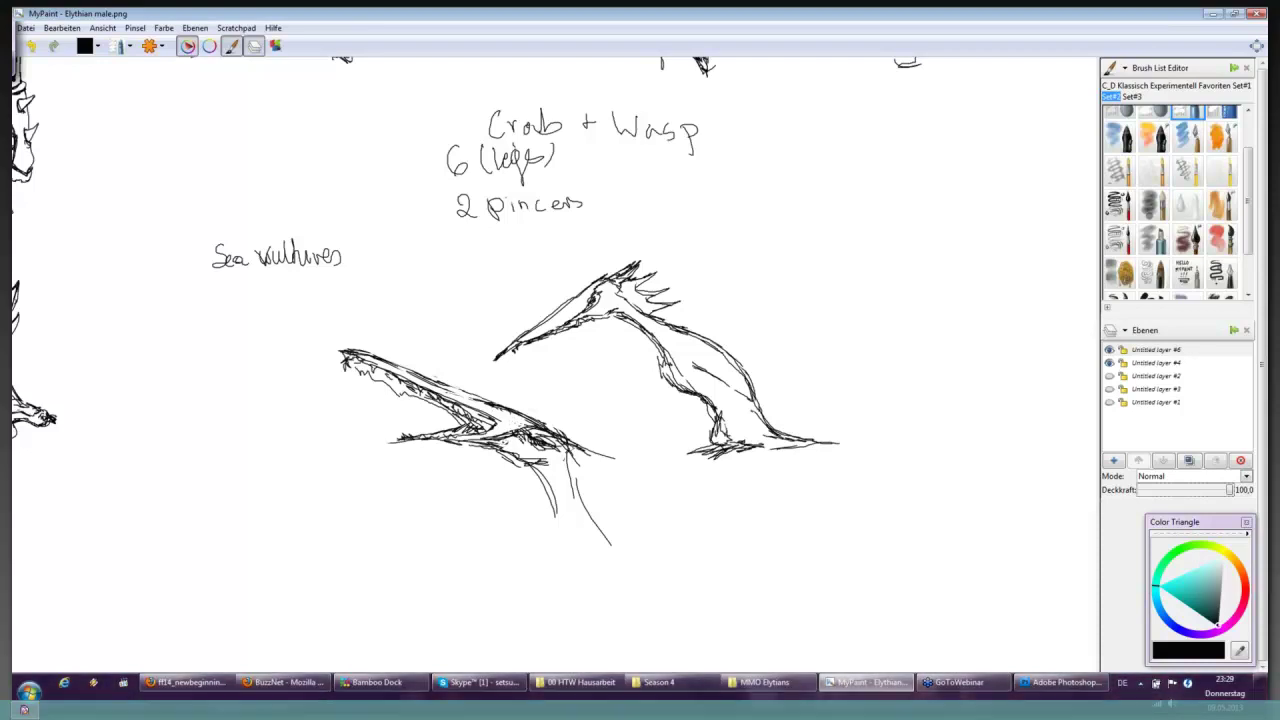
{"action": "left_click_drag", "start_coordinate": [518, 438], "coordinate": [562, 448]}
{"action": "scroll", "coordinate": [1250, 197], "scroll_direction": "up", "scroll_amount": 1}
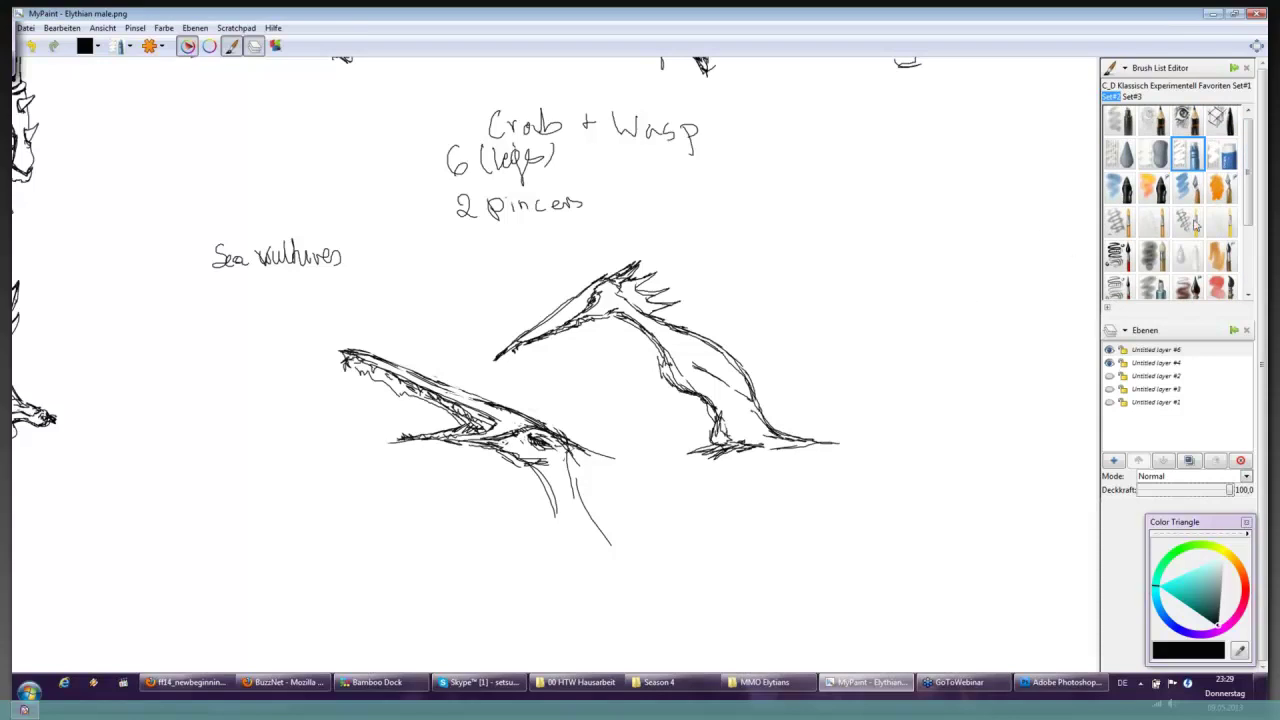
{"action": "scroll", "coordinate": [1247, 273], "scroll_direction": "down", "scroll_amount": 4}
- Choose a different pen brush and draw two hexagonal outlines beside the notes
{"action": "left_click", "coordinate": [1120, 257]}
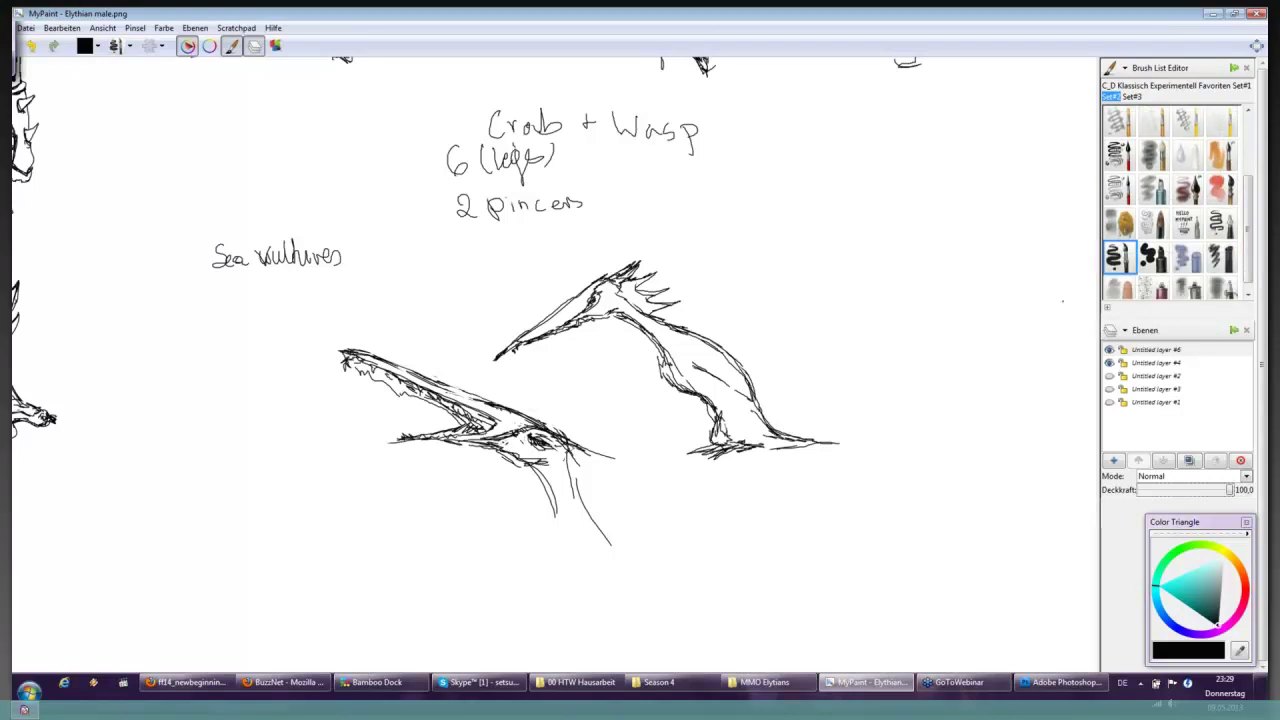
{"action": "mouse_move", "coordinate": [899, 194]}
{"action": "left_mouse_down"}
{"action": "mouse_move", "coordinate": [884, 206]}
{"action": "mouse_move", "coordinate": [886, 278]}
{"action": "mouse_move", "coordinate": [912, 299]}
{"action": "mouse_move", "coordinate": [920, 182]}
{"action": "mouse_move", "coordinate": [937, 200]}
{"action": "mouse_move", "coordinate": [940, 266]}
{"action": "mouse_move", "coordinate": [922, 298]}
{"action": "left_mouse_up"}
{"action": "mouse_move", "coordinate": [846, 184]}
{"action": "left_mouse_down"}
{"action": "mouse_move", "coordinate": [878, 204]}
{"action": "mouse_move", "coordinate": [820, 232]}
{"action": "mouse_move", "coordinate": [840, 284]}
{"action": "mouse_move", "coordinate": [881, 277]}
{"action": "left_mouse_up"}
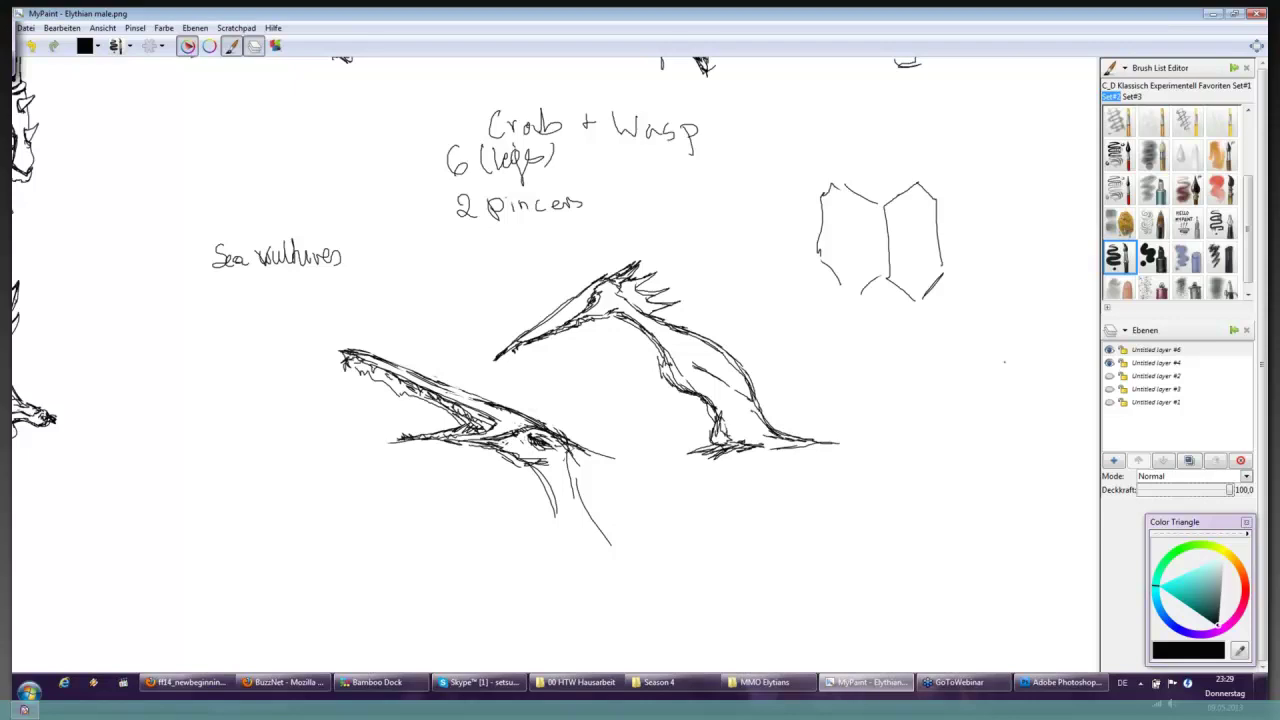
- Sketch a small figure right of the sea vultures and lengthen the lower vulture's neck contours
{"action": "mouse_move", "coordinate": [1026, 347]}
{"action": "left_mouse_down"}
{"action": "mouse_move", "coordinate": [998, 385]}
{"action": "mouse_move", "coordinate": [1002, 365]}
{"action": "mouse_move", "coordinate": [971, 393]}
{"action": "mouse_move", "coordinate": [977, 404]}
{"action": "mouse_move", "coordinate": [1019, 398]}
{"action": "mouse_move", "coordinate": [952, 430]}
{"action": "left_mouse_up"}
{"action": "left_click_drag", "start_coordinate": [960, 439], "coordinate": [951, 446]}
{"action": "left_click_drag", "start_coordinate": [536, 464], "coordinate": [564, 558]}
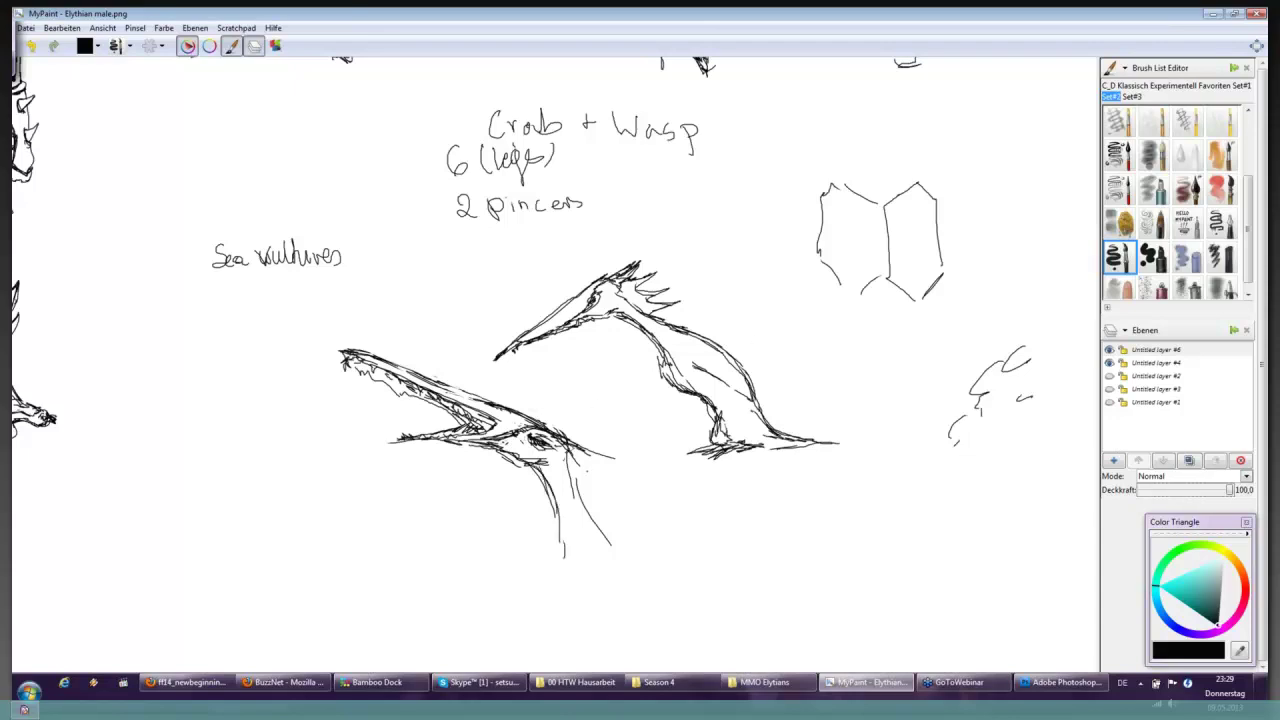
{"action": "mouse_move", "coordinate": [576, 458]}
{"action": "left_mouse_down"}
{"action": "mouse_move", "coordinate": [598, 548]}
{"action": "mouse_move", "coordinate": [621, 562]}
{"action": "left_mouse_up"}
{"action": "mouse_move", "coordinate": [522, 462]}
{"action": "left_mouse_down"}
{"action": "mouse_move", "coordinate": [553, 520]}
{"action": "mouse_move", "coordinate": [564, 608]}
{"action": "left_mouse_up"}
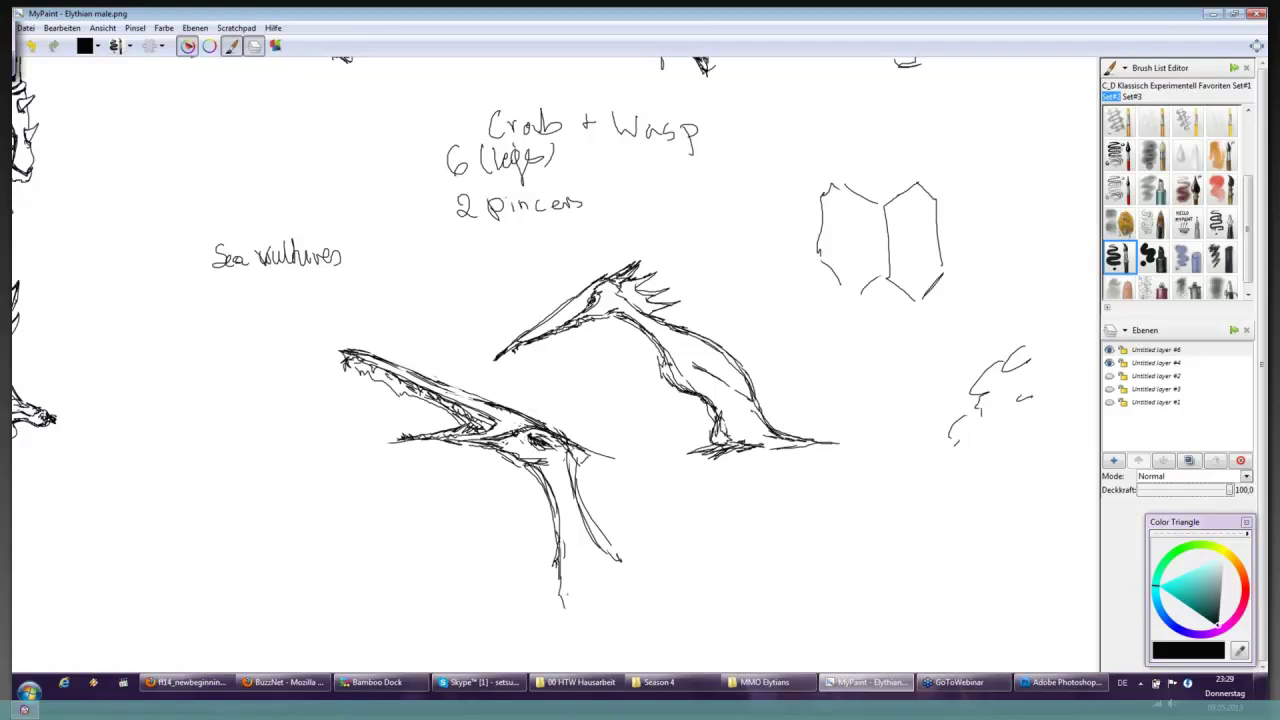
{"action": "left_click_drag", "start_coordinate": [584, 512], "coordinate": [644, 592]}
- Pan the canvas and extend both neck contours further down
{"action": "left_click_drag", "start_coordinate": [600, 450], "coordinate": [477, 202]}
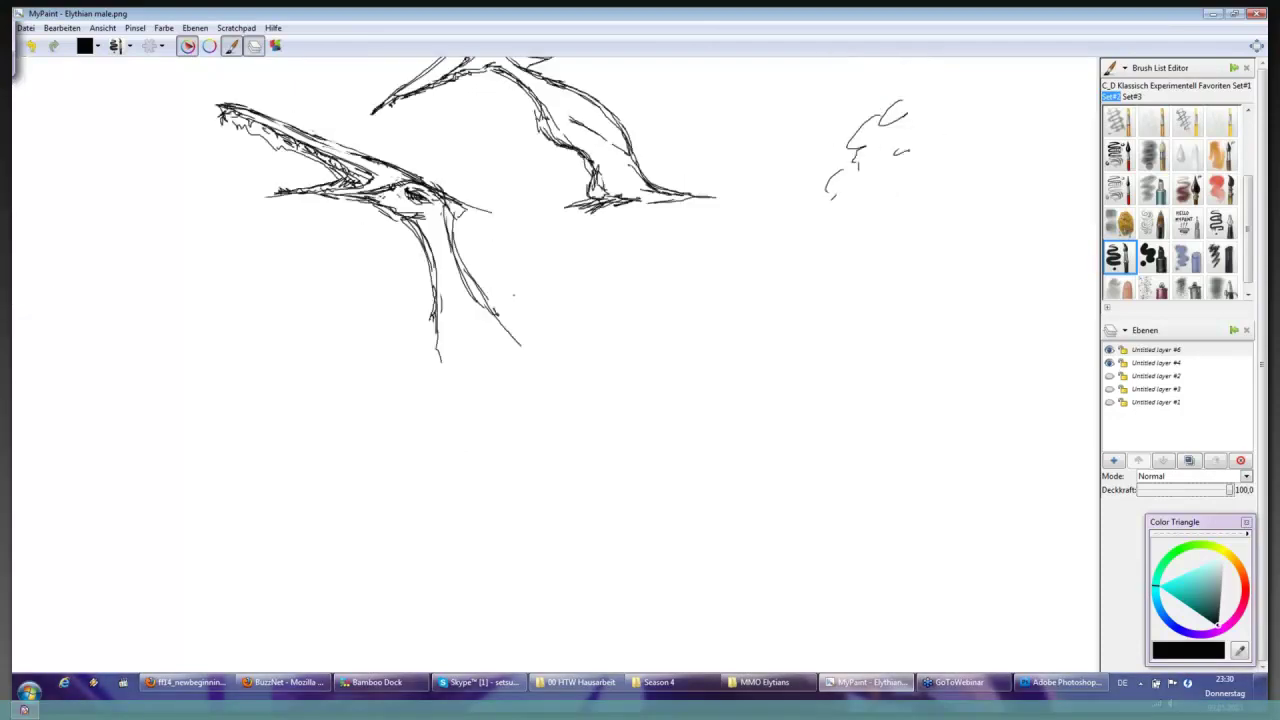
{"action": "mouse_move", "coordinate": [434, 308]}
{"action": "left_mouse_down"}
{"action": "mouse_move", "coordinate": [455, 382]}
{"action": "mouse_move", "coordinate": [505, 420]}
{"action": "left_mouse_up"}
{"action": "left_click_drag", "start_coordinate": [490, 306], "coordinate": [545, 386]}
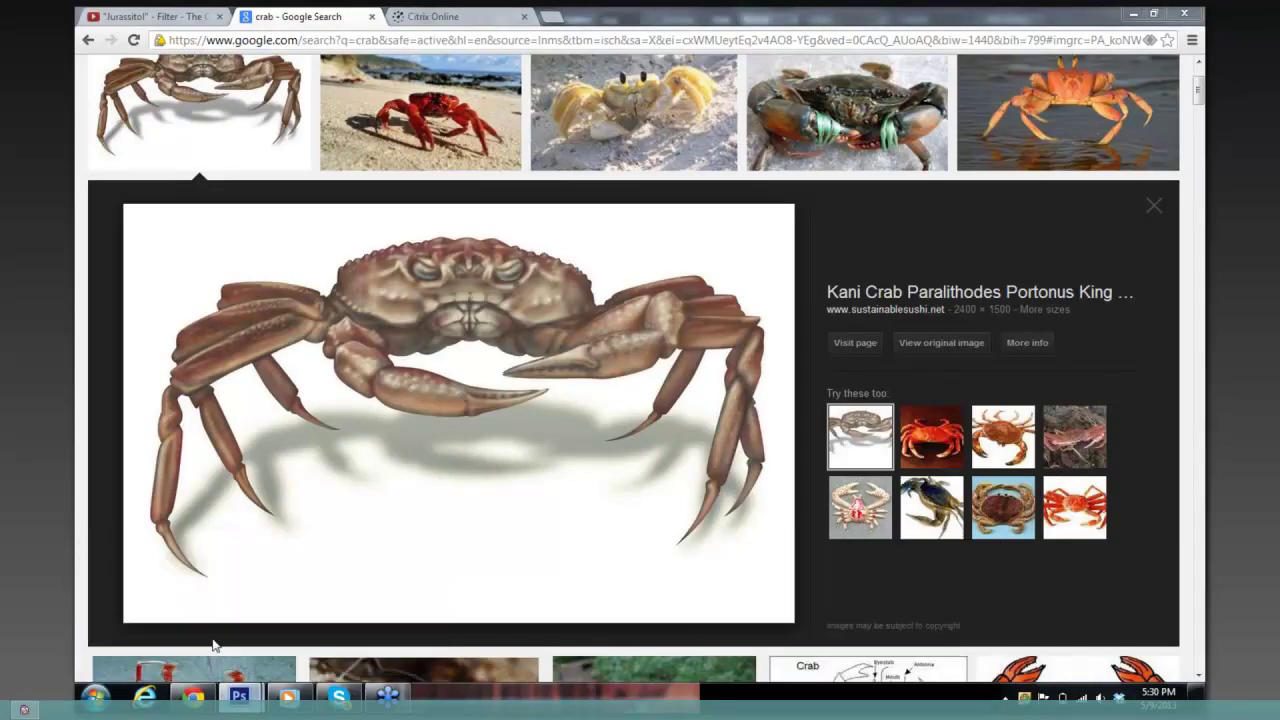
- Close the armour reference document Untitled-1 without saving
{"action": "key", "text": "alt+Tab"}
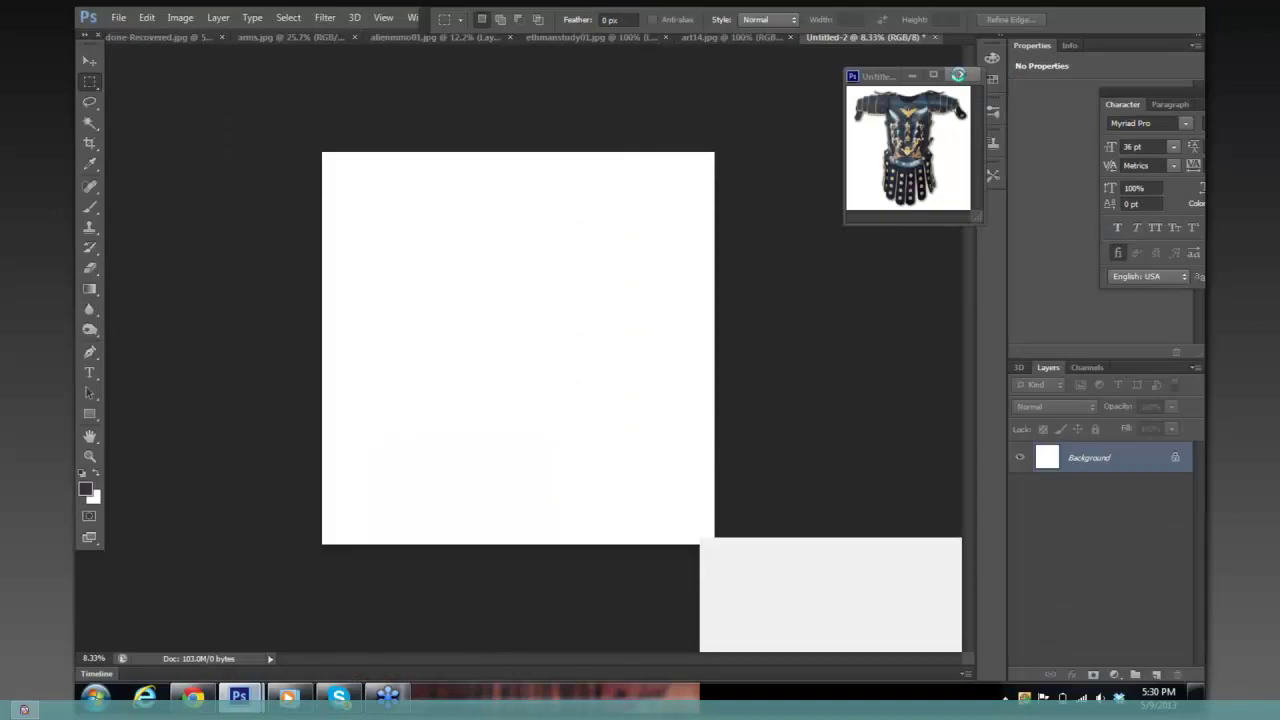
{"action": "left_click", "coordinate": [962, 74]}
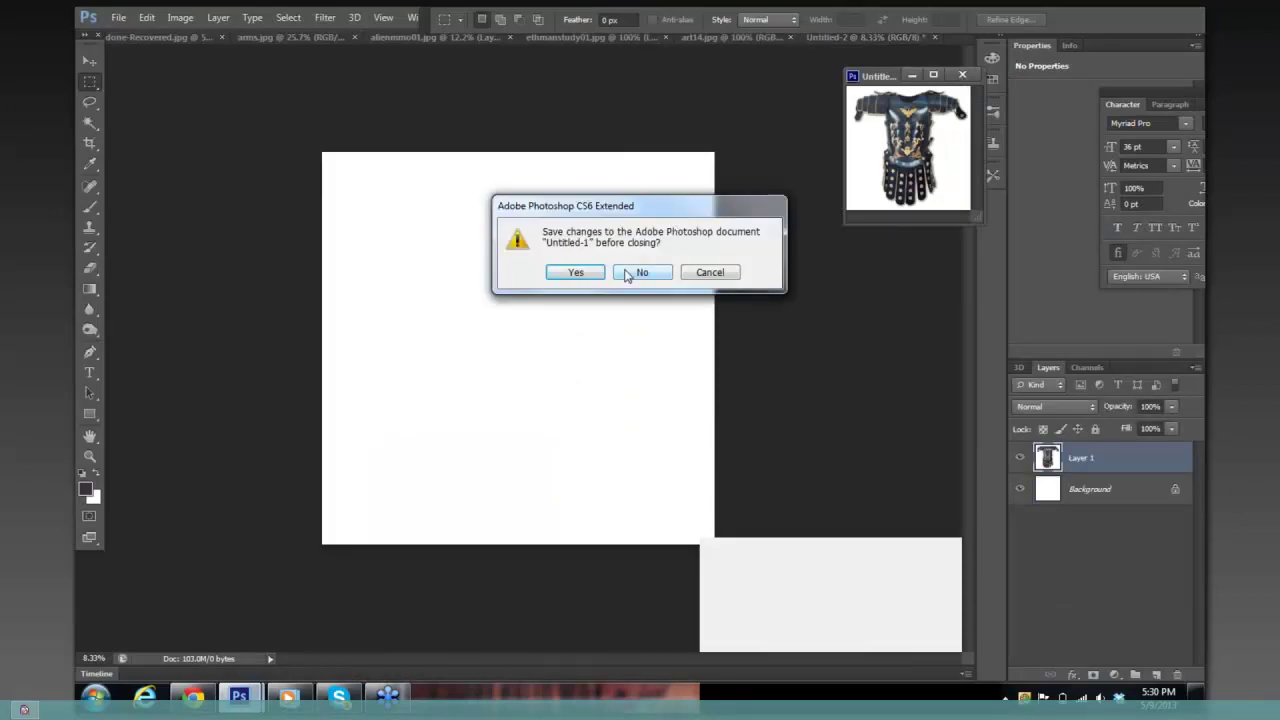
{"action": "left_click", "coordinate": [640, 272]}
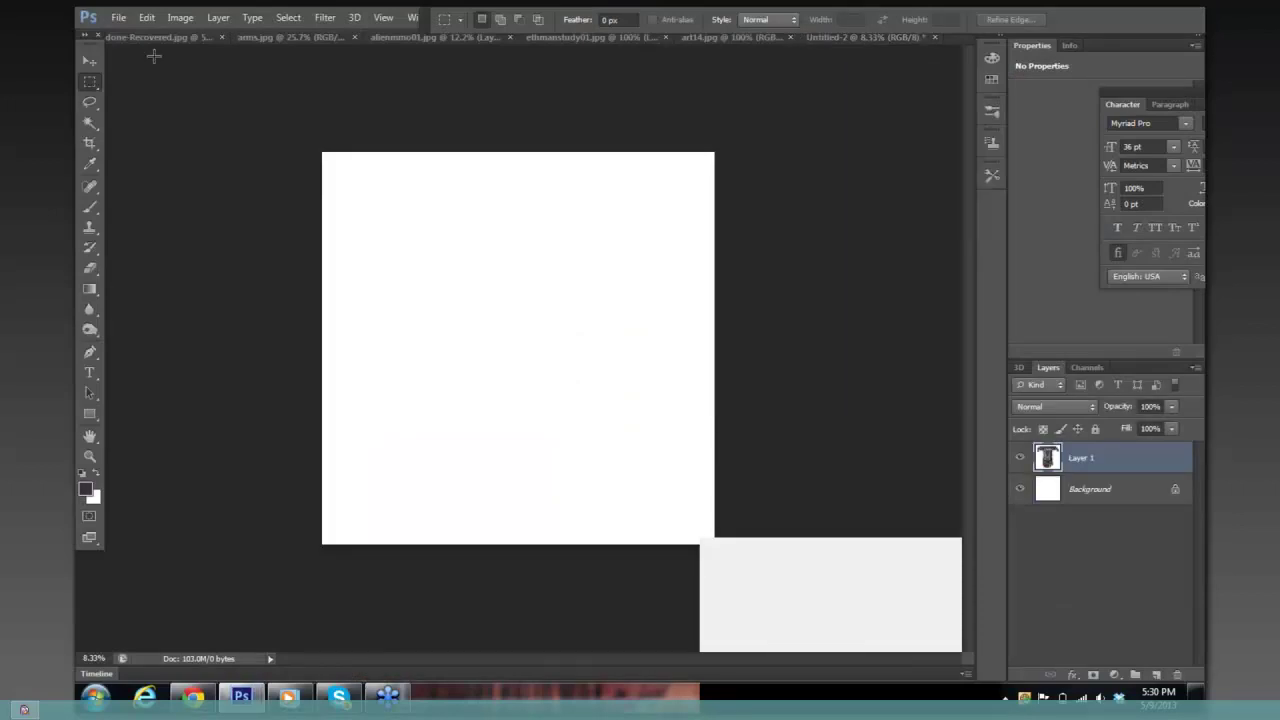
- Create a new document with default settings and paste the crab illustration into it
{"action": "left_click", "coordinate": [119, 19]}
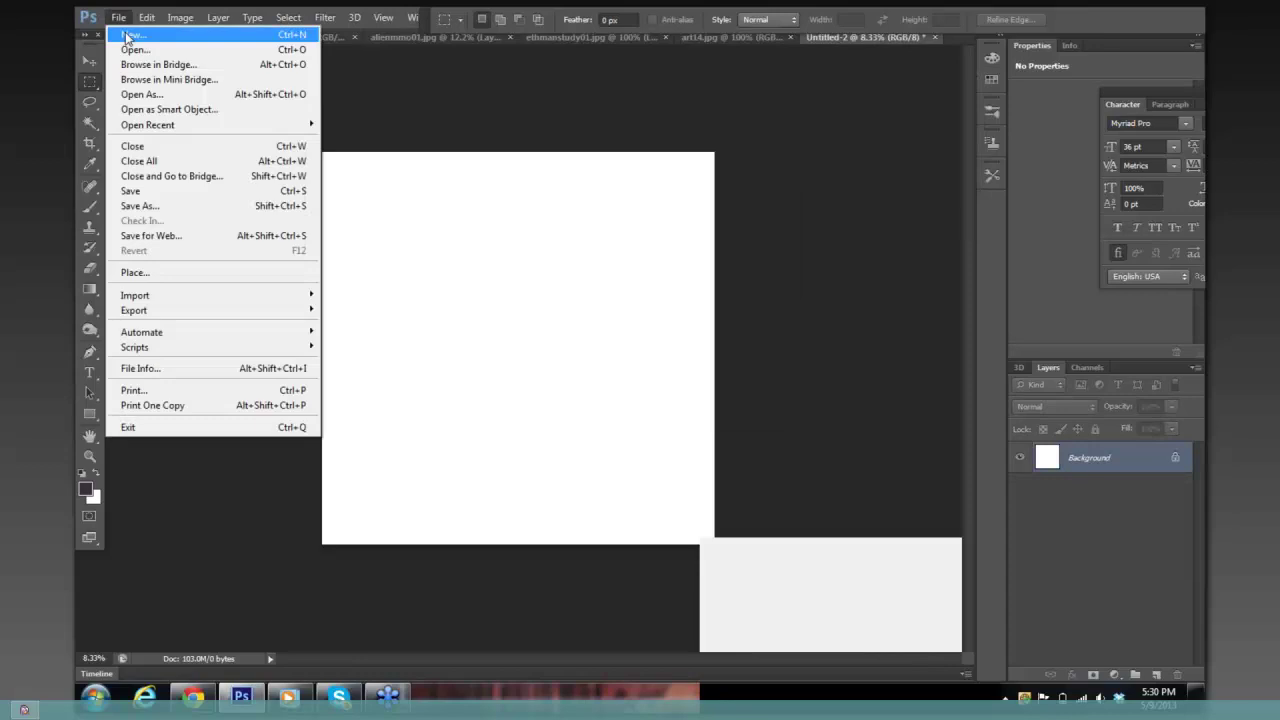
{"action": "left_click", "coordinate": [127, 36]}
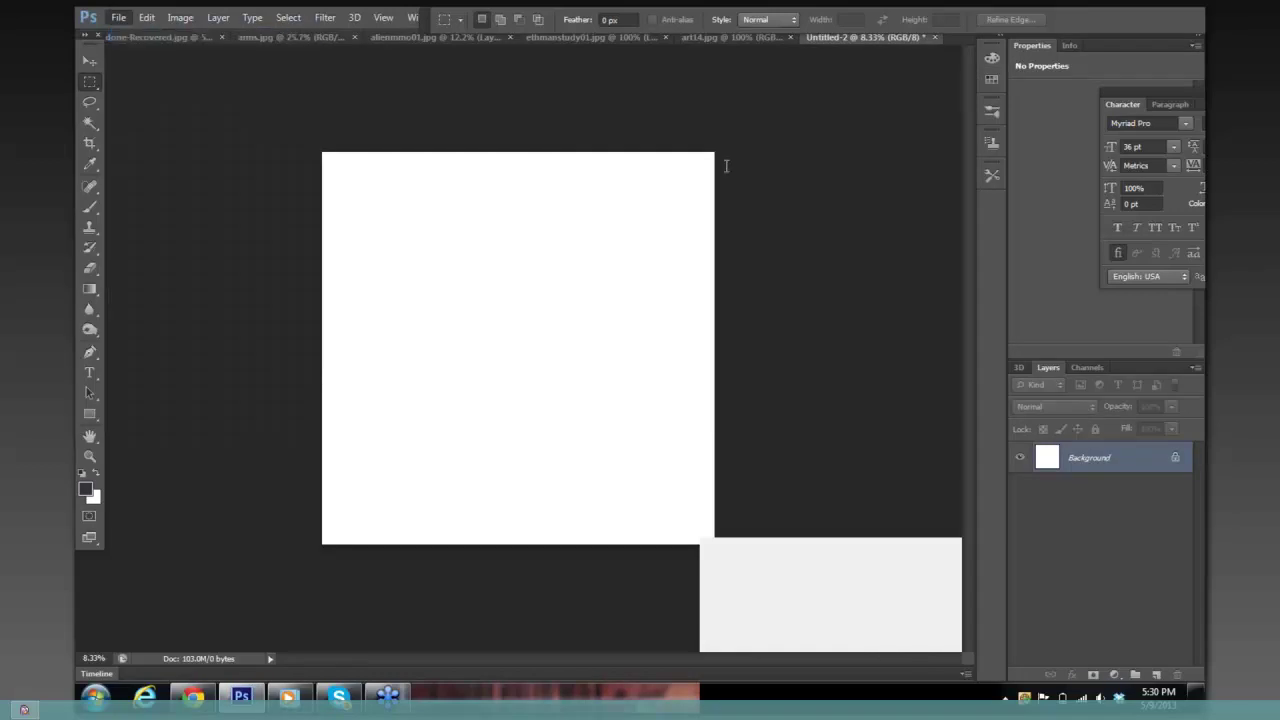
{"action": "left_click", "coordinate": [798, 163]}
{"action": "left_click", "coordinate": [147, 18]}
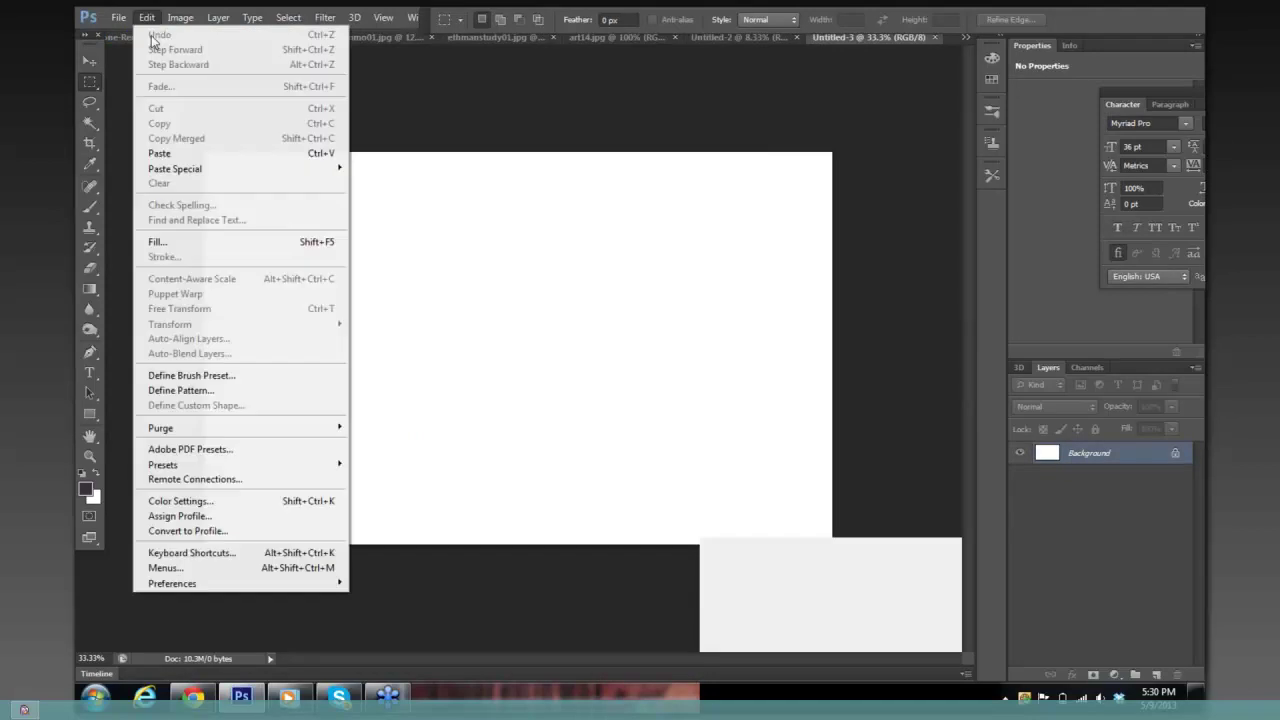
{"action": "left_click", "coordinate": [160, 153]}
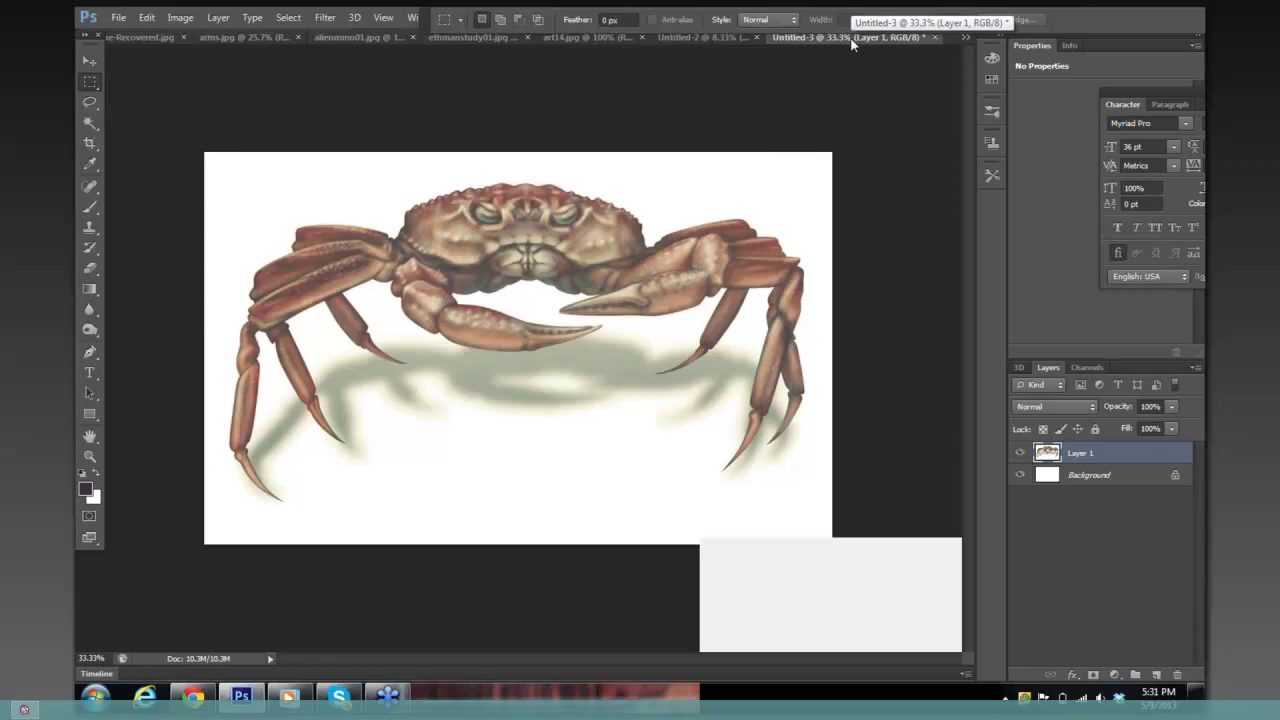
- Pull the Untitled-3 crab document out into its own floating window
{"action": "left_click_drag", "start_coordinate": [817, 89], "coordinate": [817, 92]}
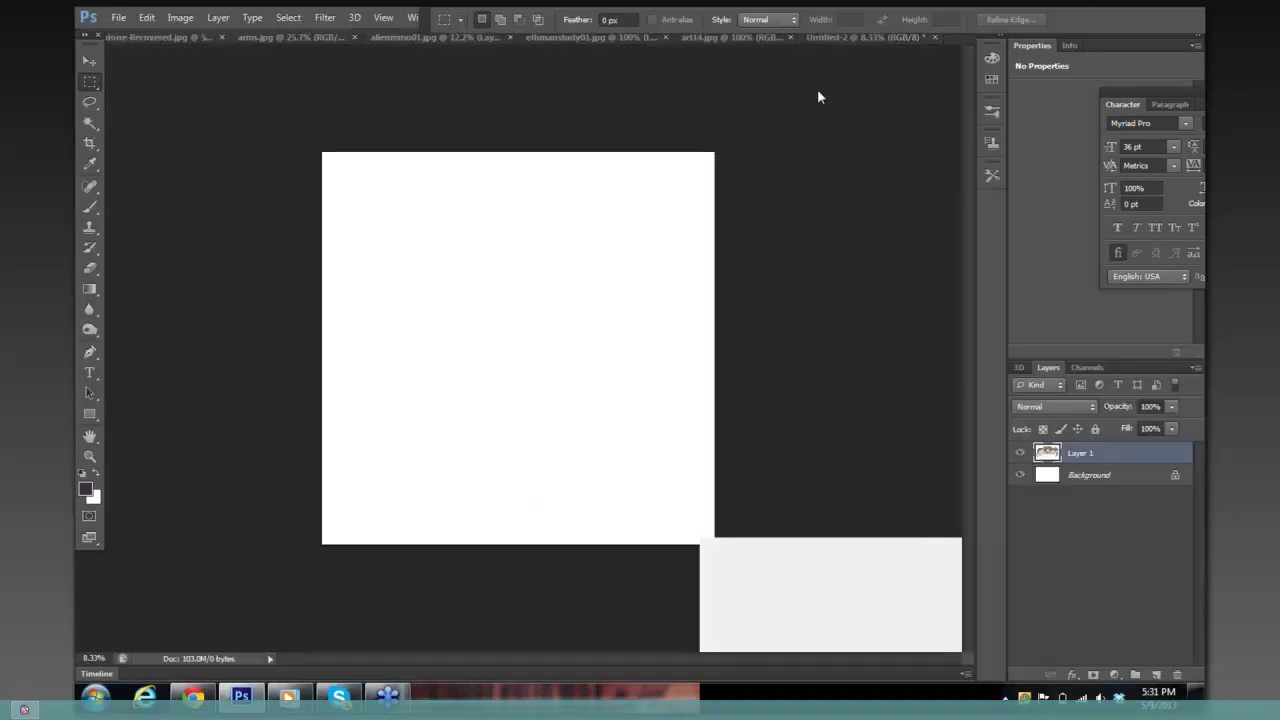
{"action": "left_click_drag", "start_coordinate": [945, 90], "coordinate": [903, 82]}
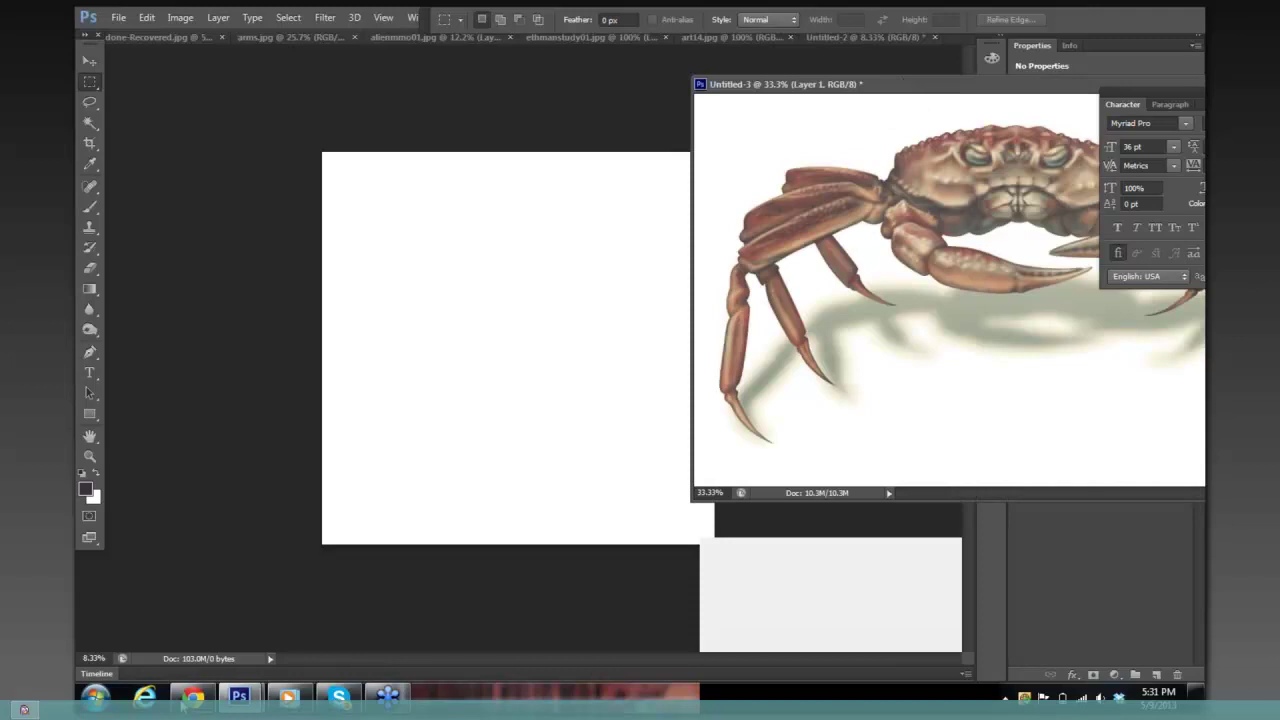
{"action": "mouse_move", "coordinate": [193, 697]}
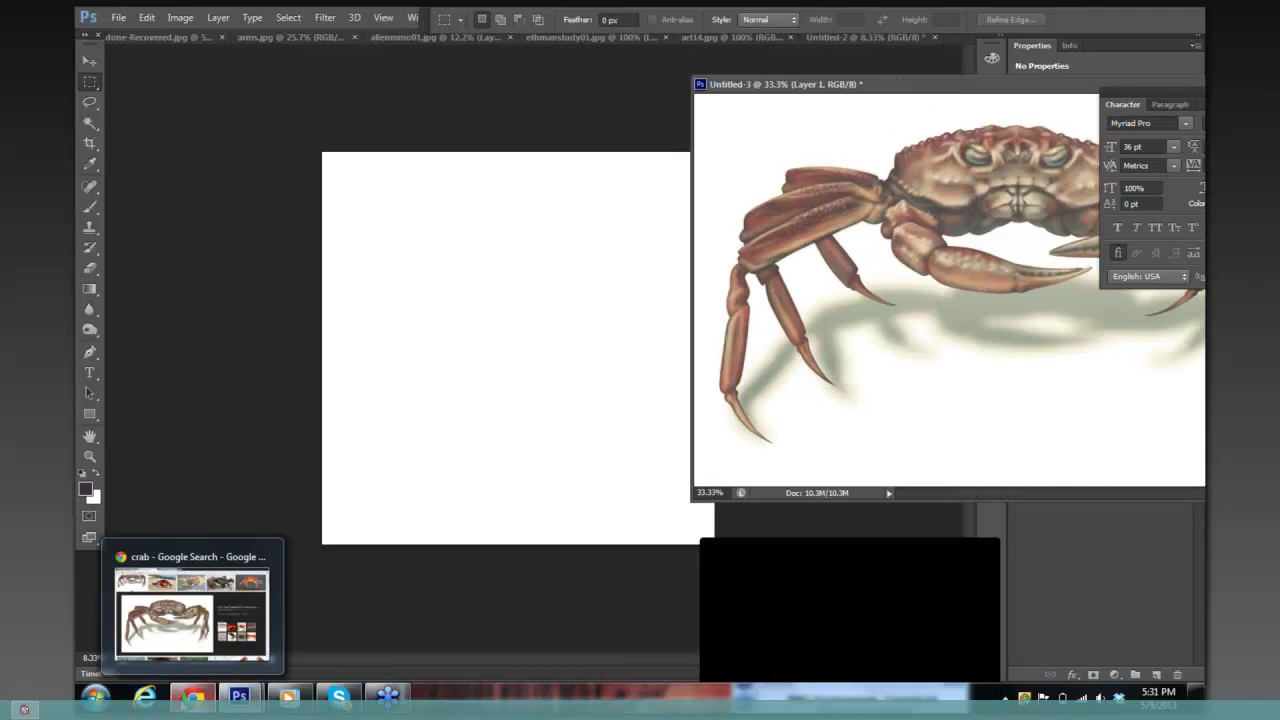
- Return to the earlier results and search Google for 'wasp'
{"action": "left_click", "coordinate": [182, 632]}
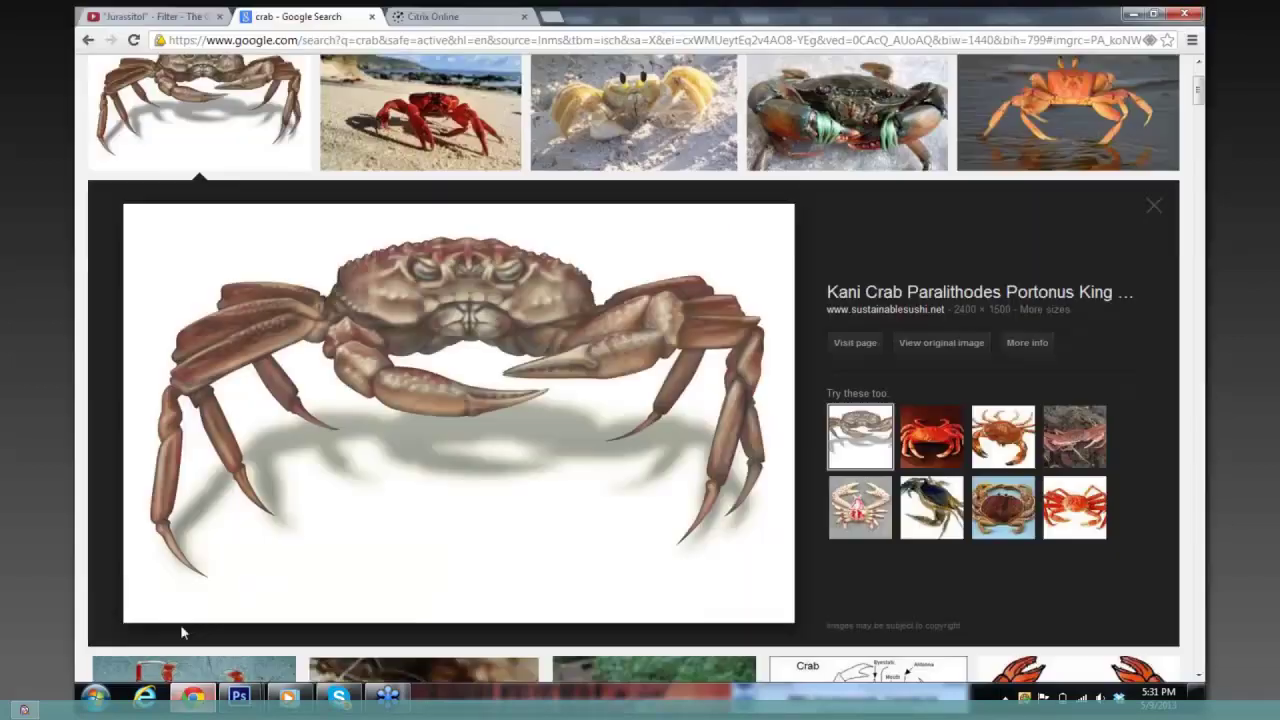
{"action": "left_click", "coordinate": [92, 44]}
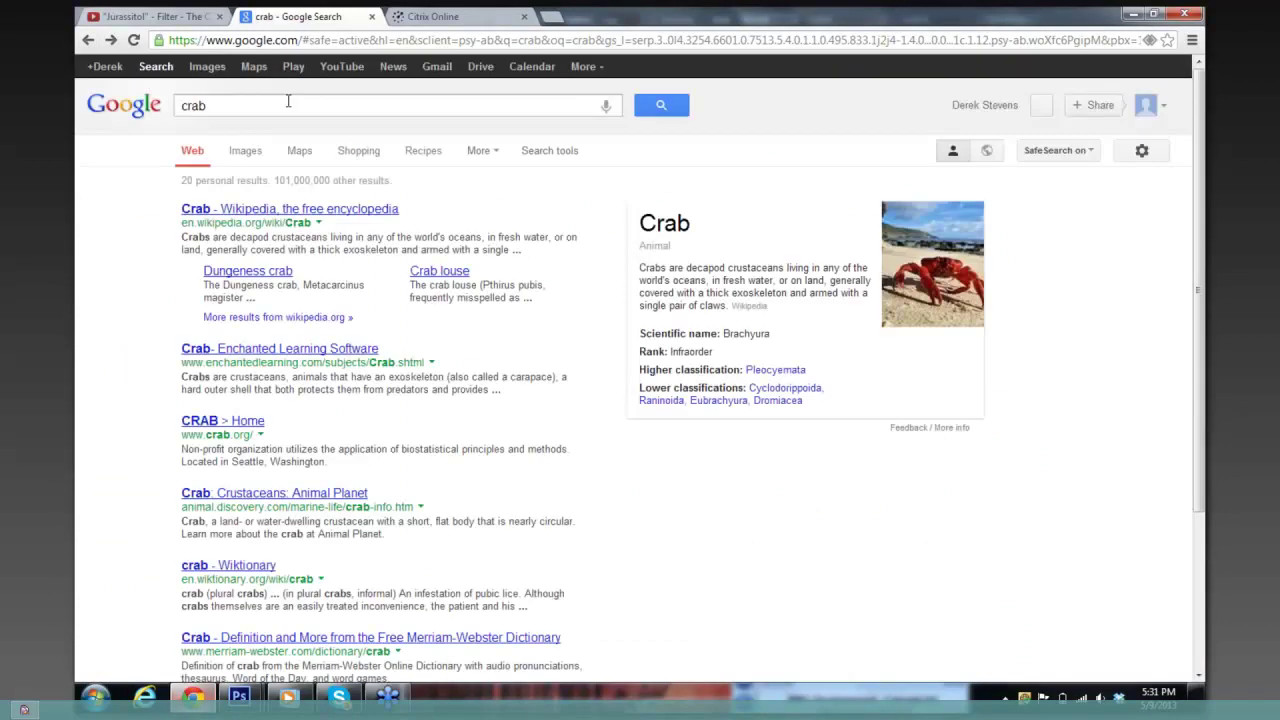
{"action": "left_click", "coordinate": [288, 101]}
{"action": "key", "text": "BackSpace"}
{"action": "key", "text": "BackSpace"}
{"action": "key", "text": "BackSpace"}
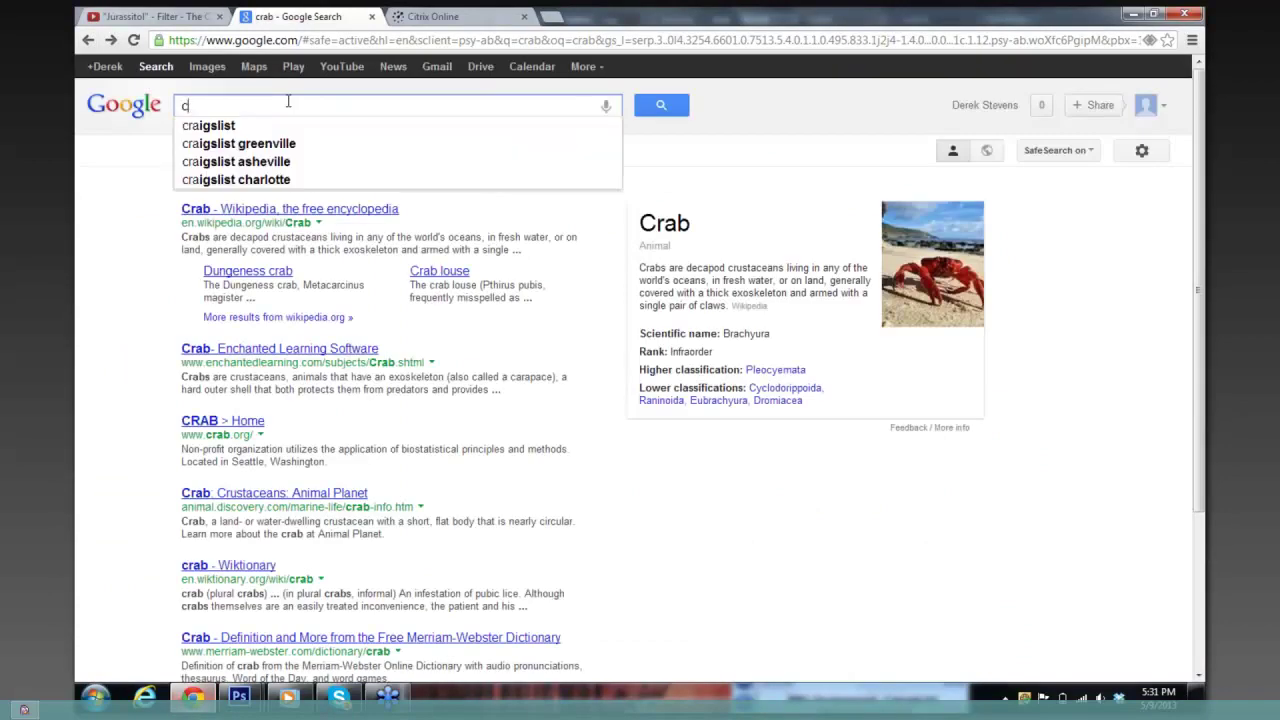
{"action": "key", "text": "BackSpace"}
{"action": "type", "text": "wasp"}
{"action": "key", "text": "Return"}
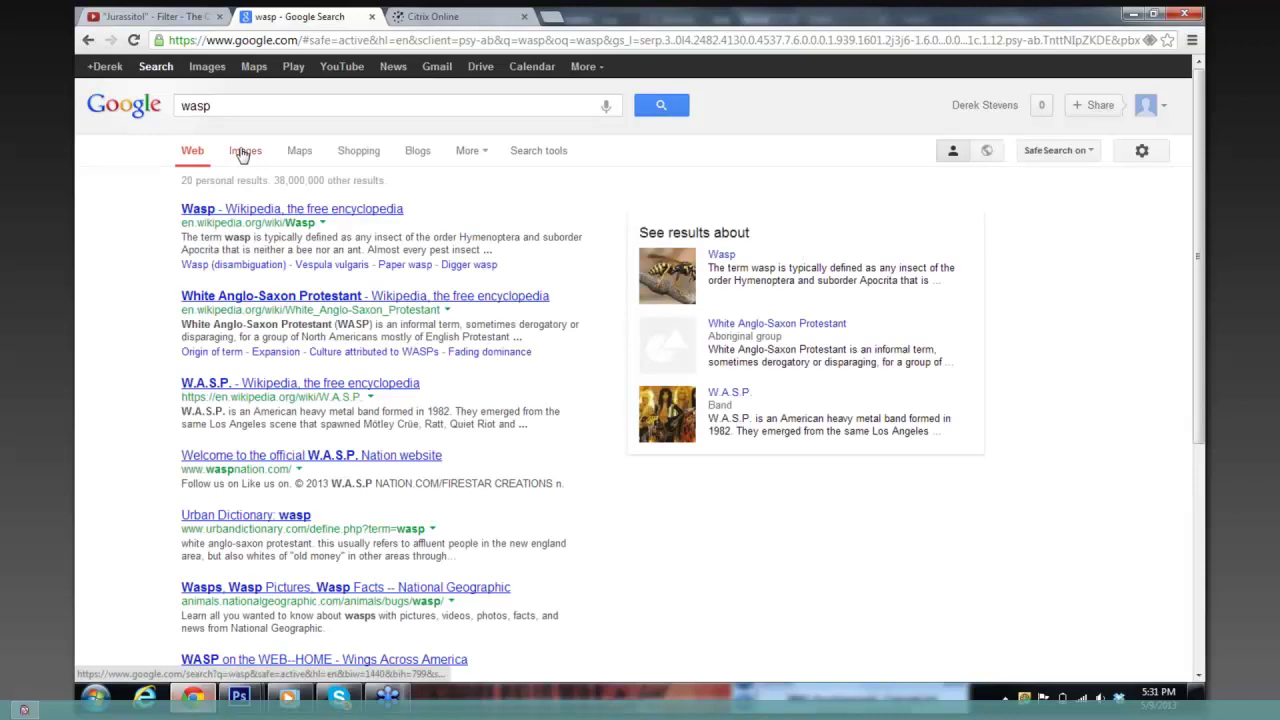
- In image results, preview a European Paper Wasp photo and copy the image
{"action": "left_click", "coordinate": [243, 152]}
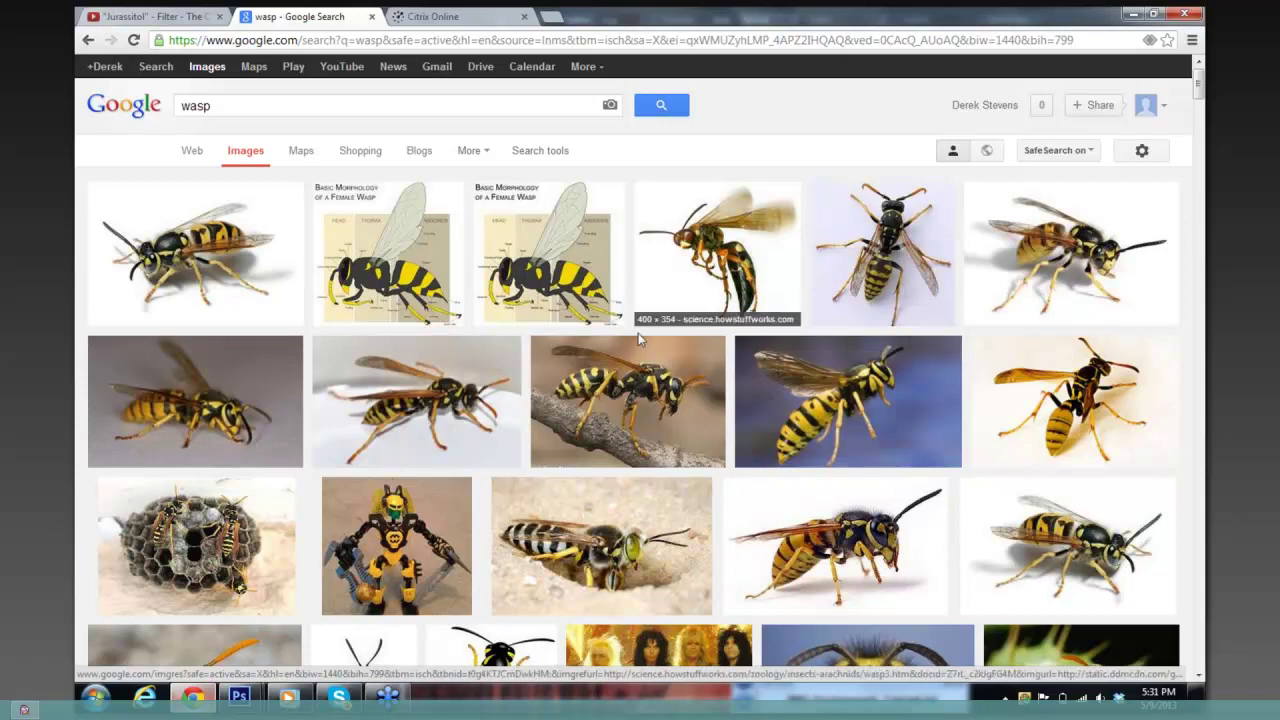
{"action": "left_click", "coordinate": [498, 392]}
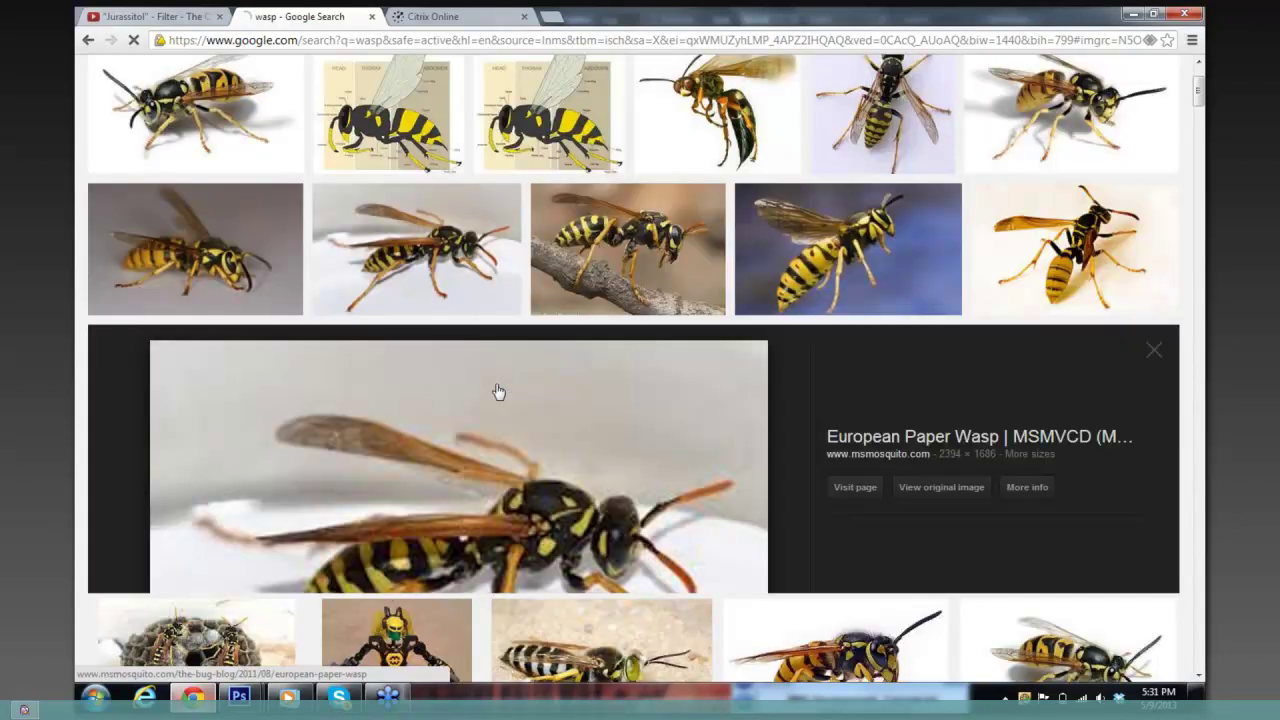
{"action": "right_click", "coordinate": [422, 284]}
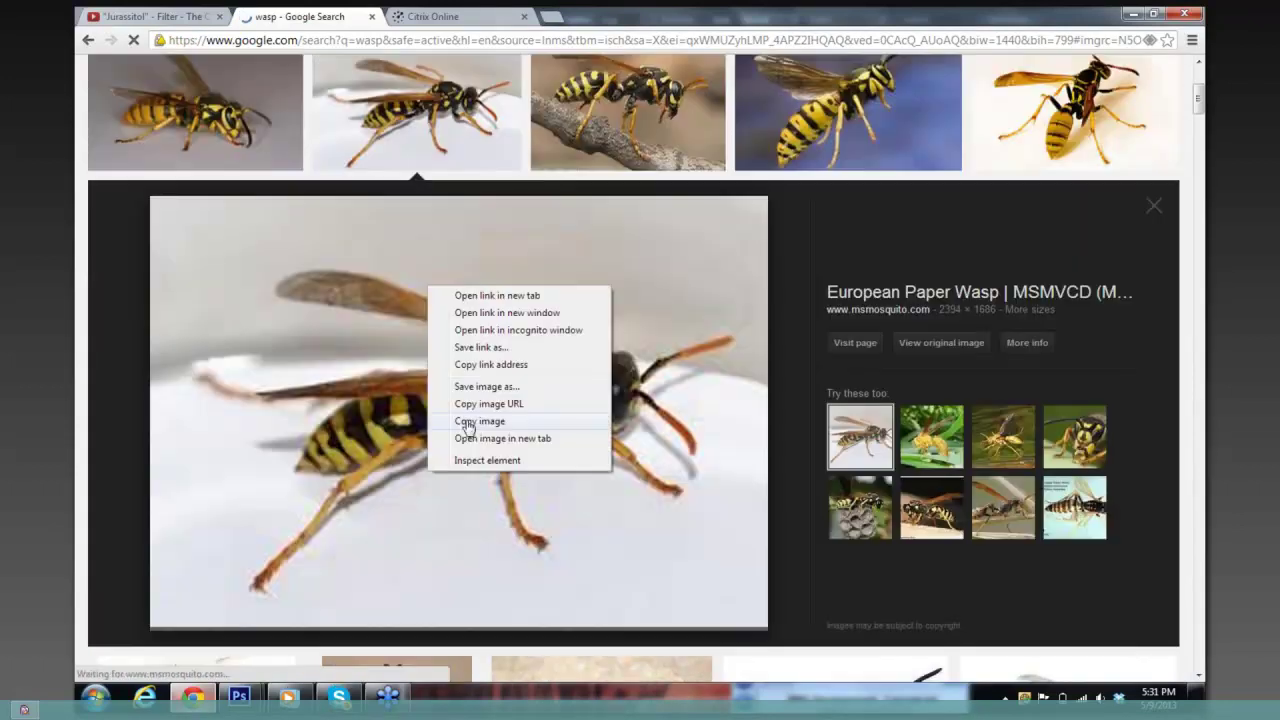
{"action": "left_click", "coordinate": [466, 433]}
{"action": "mouse_move", "coordinate": [238, 696]}
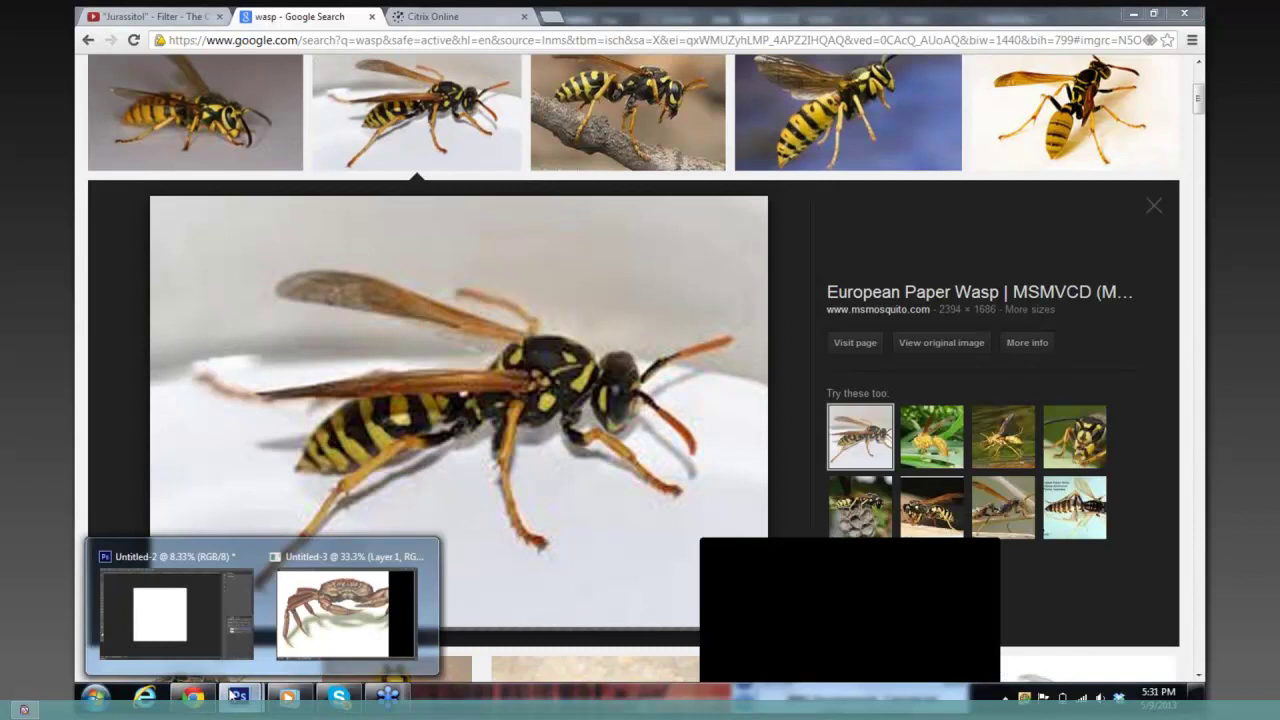
- Create a new 268 by 188 document Untitled-4 and paste the wasp photo into it
{"action": "left_click", "coordinate": [196, 603]}
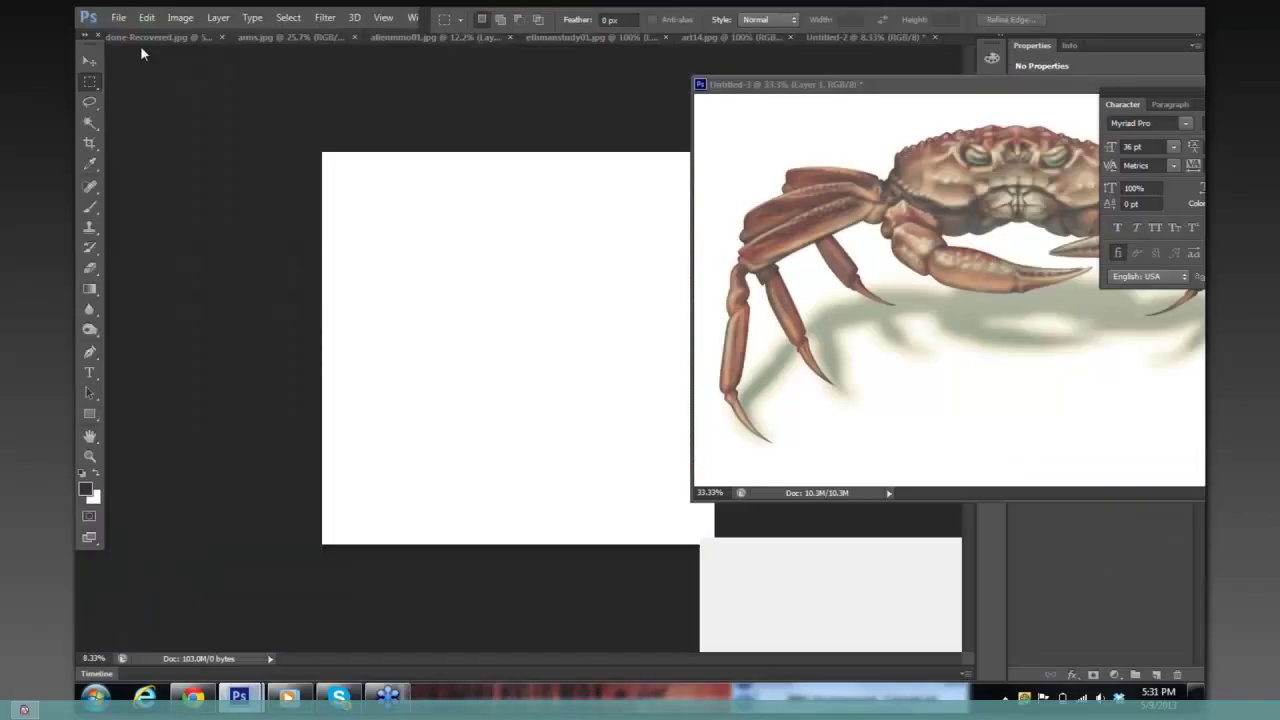
{"action": "left_click", "coordinate": [118, 17]}
{"action": "left_click", "coordinate": [137, 35]}
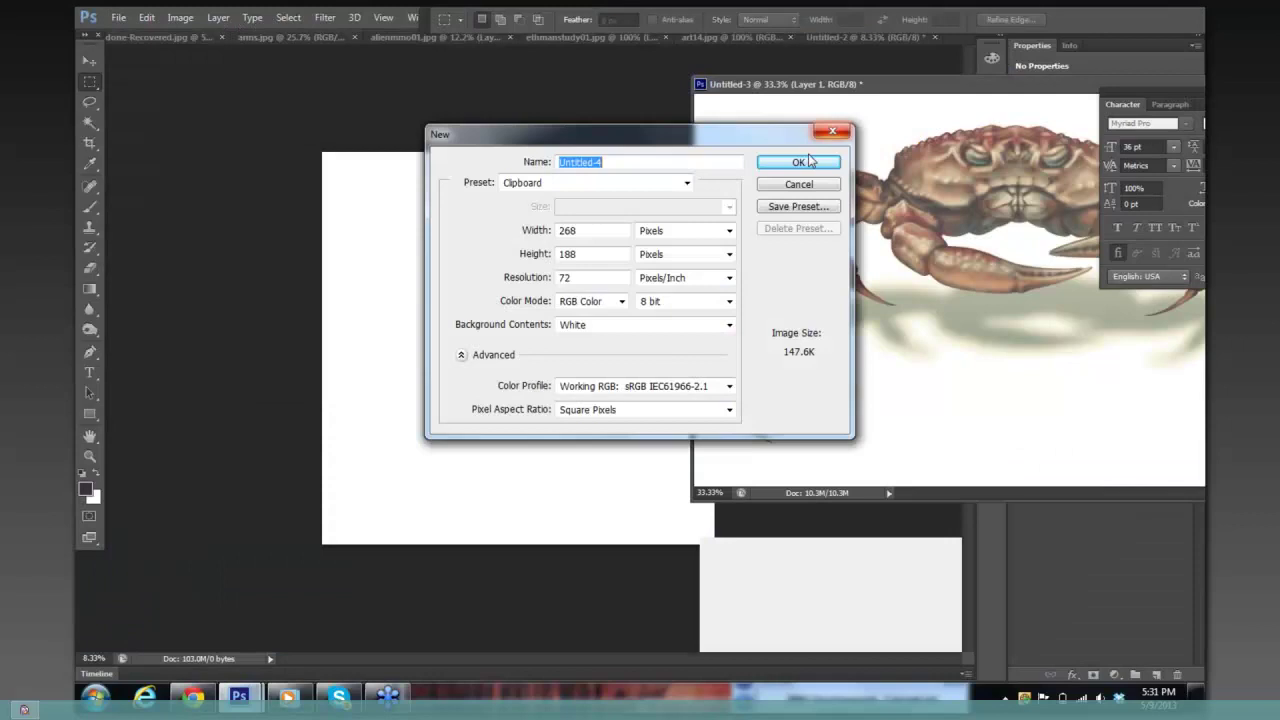
{"action": "left_click", "coordinate": [800, 161]}
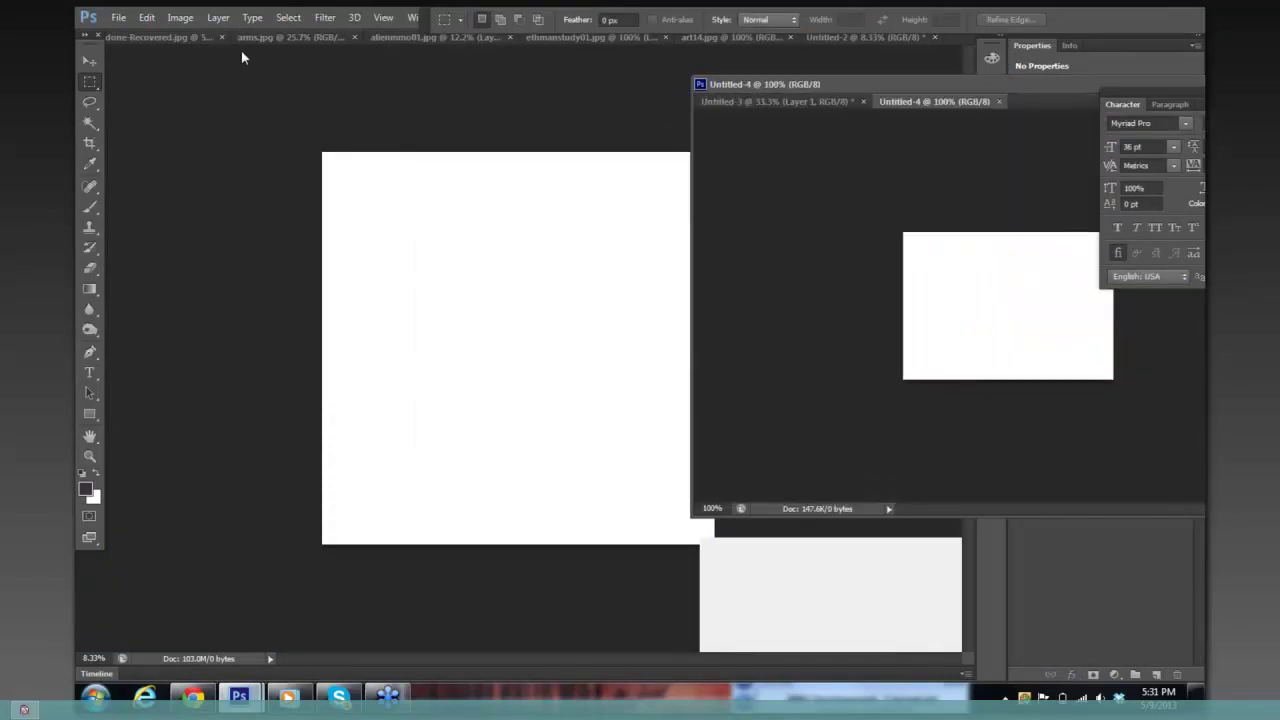
{"action": "left_click", "coordinate": [150, 25]}
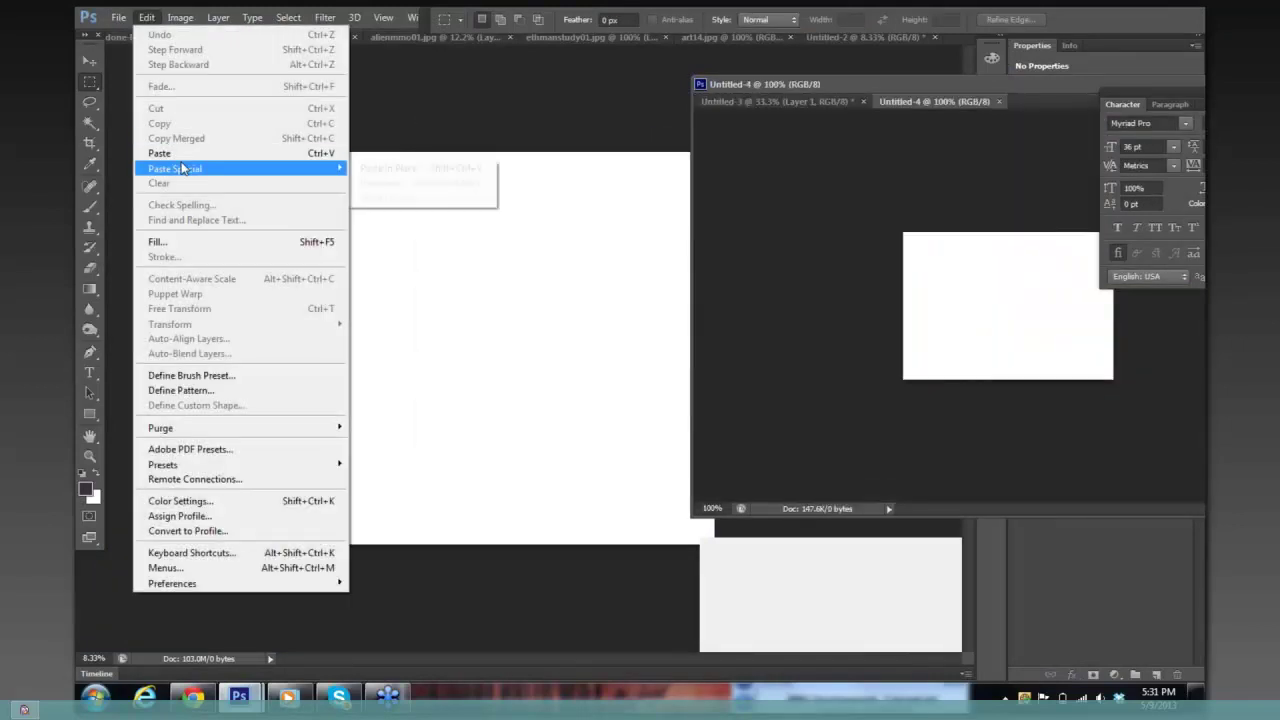
{"action": "left_click", "coordinate": [182, 158]}
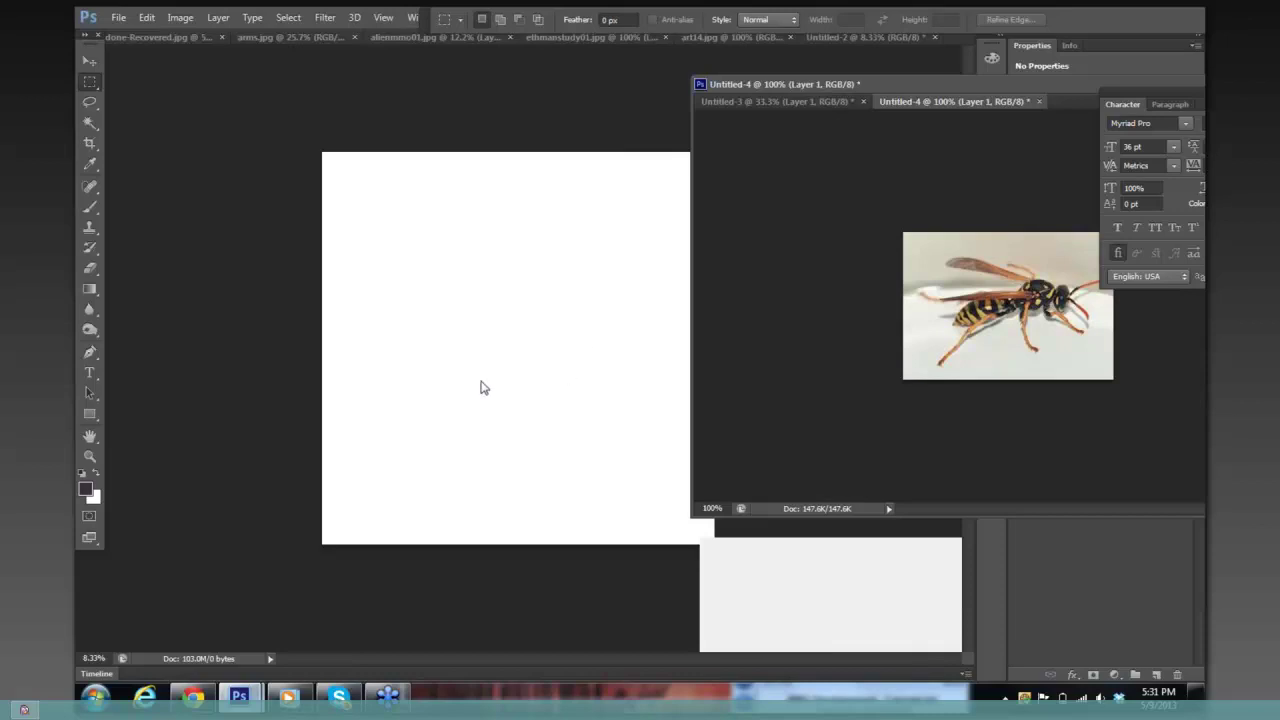
{"action": "left_click", "coordinate": [243, 394]}
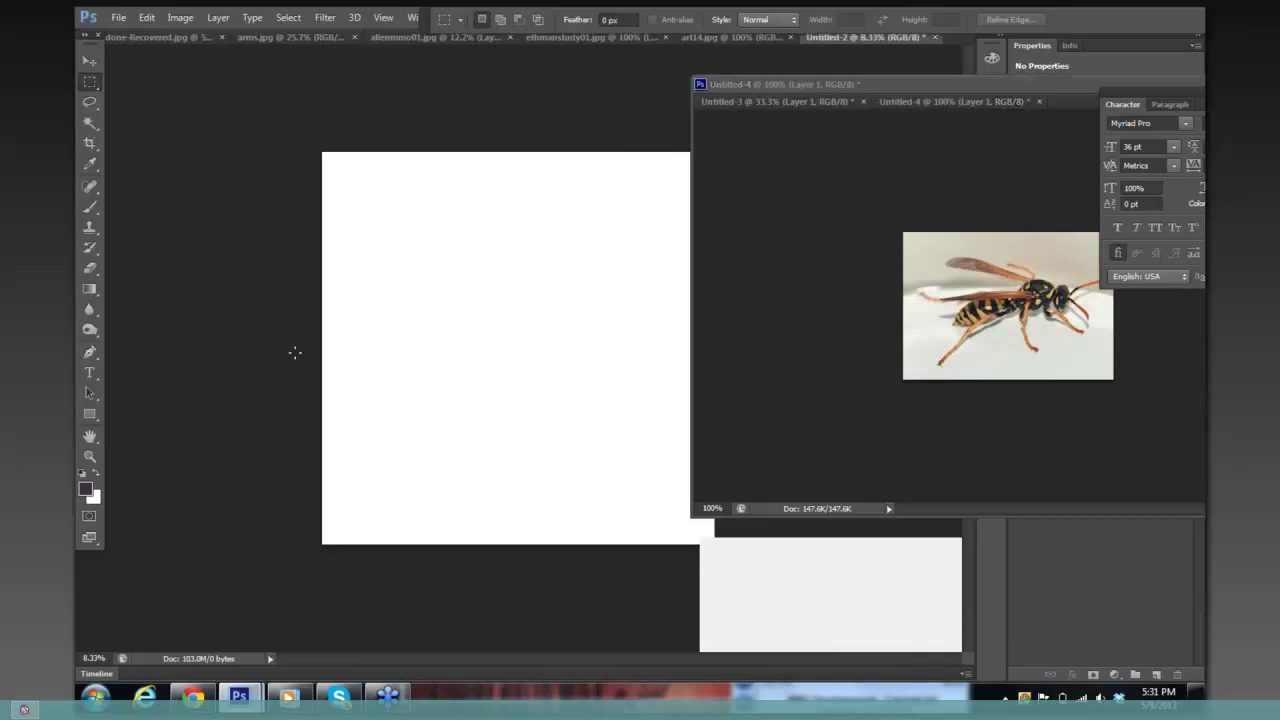
- With a slightly larger Brush, paint grey strokes forming the creature's elongated body on Untitled-2
{"action": "key", "text": "b"}
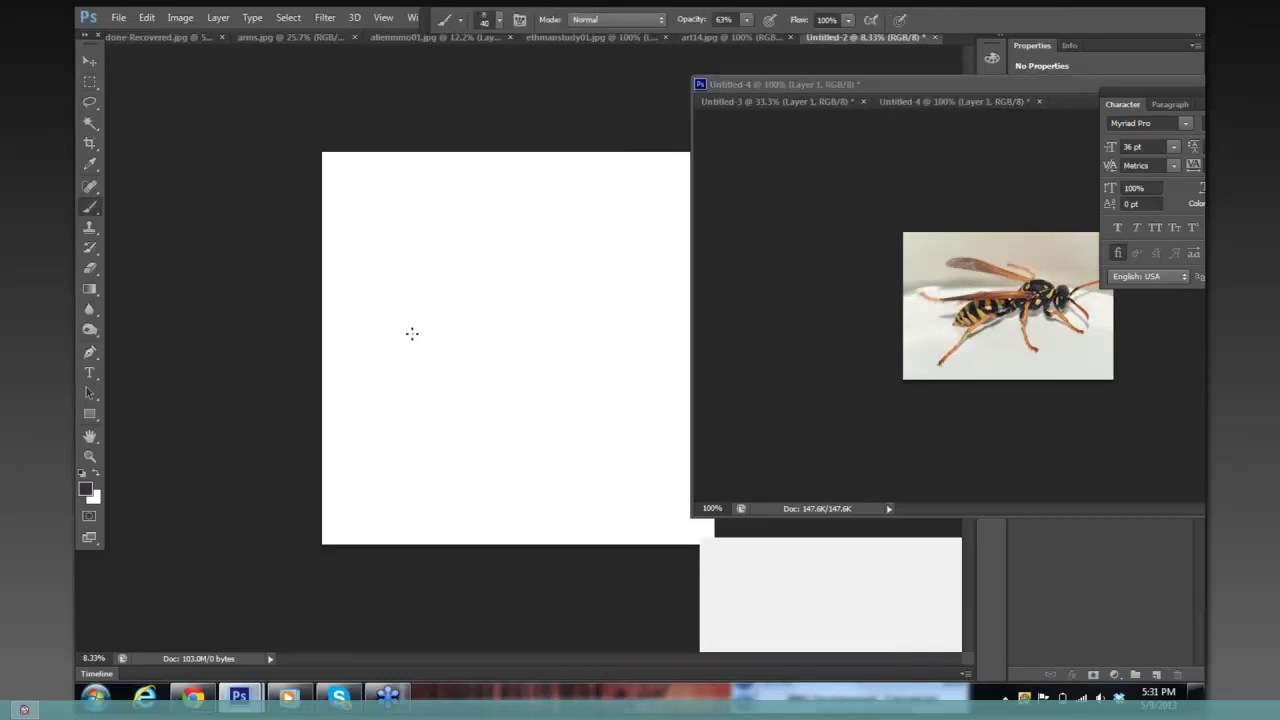
{"action": "key", "text": "bracketright"}
{"action": "key", "text": "bracketright"}
{"action": "key", "text": "bracketright"}
{"action": "key", "text": "bracketright"}
{"action": "key", "text": "bracketright"}
{"action": "key", "text": "bracketright"}
{"action": "mouse_move", "coordinate": [417, 357]}
{"action": "left_mouse_down"}
{"action": "mouse_move", "coordinate": [455, 342]}
{"action": "mouse_move", "coordinate": [437, 366]}
{"action": "mouse_move", "coordinate": [477, 328]}
{"action": "mouse_move", "coordinate": [520, 331]}
{"action": "mouse_move", "coordinate": [491, 333]}
{"action": "mouse_move", "coordinate": [508, 344]}
{"action": "mouse_move", "coordinate": [485, 338]}
{"action": "mouse_move", "coordinate": [532, 324]}
{"action": "mouse_move", "coordinate": [548, 352]}
{"action": "left_mouse_up"}
{"action": "mouse_move", "coordinate": [411, 356]}
{"action": "left_mouse_down"}
{"action": "mouse_move", "coordinate": [372, 387]}
{"action": "mouse_move", "coordinate": [481, 334]}
{"action": "mouse_move", "coordinate": [538, 345]}
{"action": "mouse_move", "coordinate": [485, 318]}
{"action": "mouse_move", "coordinate": [532, 309]}
{"action": "mouse_move", "coordinate": [522, 346]}
{"action": "left_mouse_up"}
{"action": "key", "text": "bracketleft"}
{"action": "key", "text": "bracketleft"}
{"action": "key", "text": "bracketleft"}
{"action": "key", "text": "bracketleft"}
{"action": "key", "text": "bracketleft"}
{"action": "key", "text": "bracketleft"}
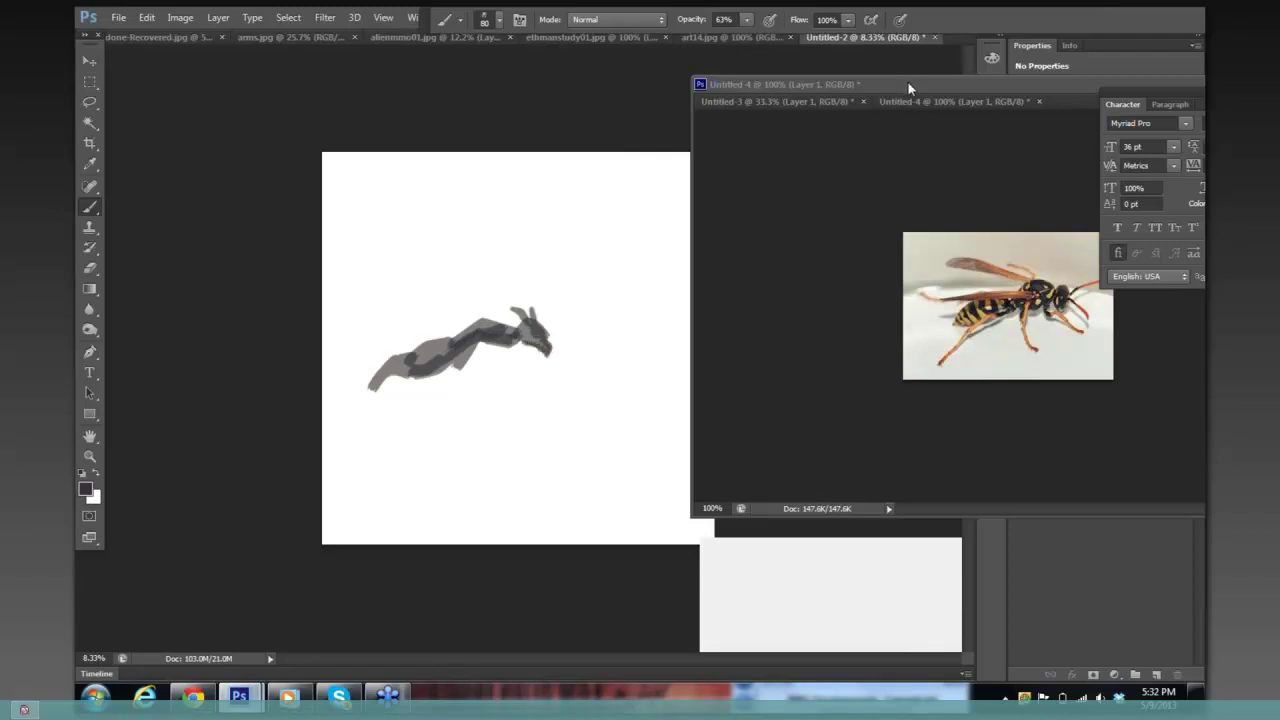
- With the crab photo shown as reference, paint a dark stroke and claw tip below the head
{"action": "left_click_drag", "start_coordinate": [842, 84], "coordinate": [778, 345]}
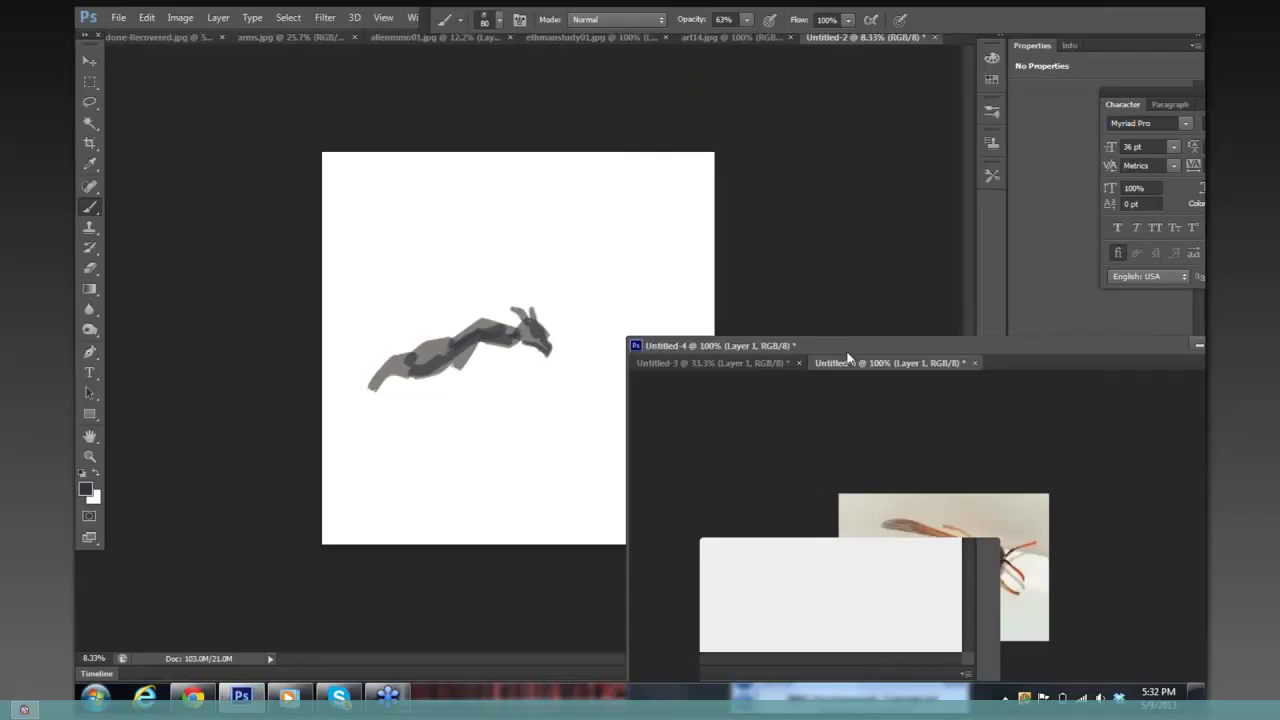
{"action": "left_click", "coordinate": [762, 366]}
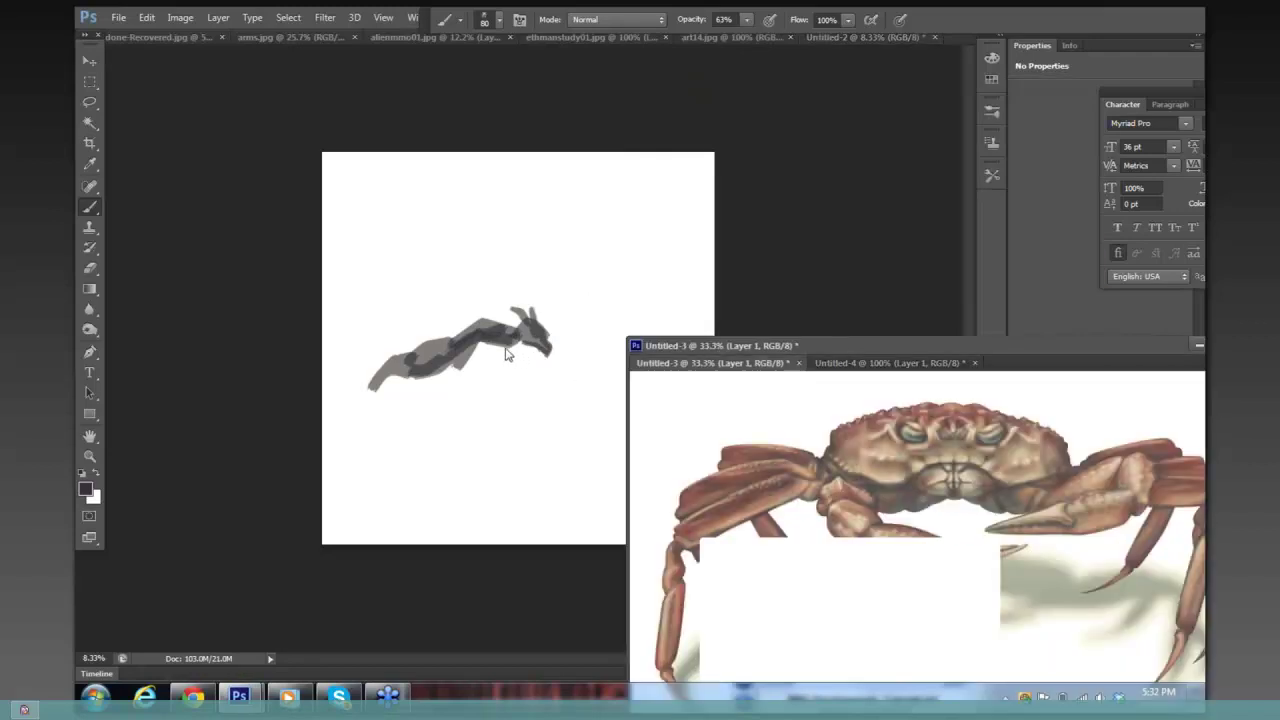
{"action": "key", "text": "bracketright"}
{"action": "left_click", "coordinate": [507, 348]}
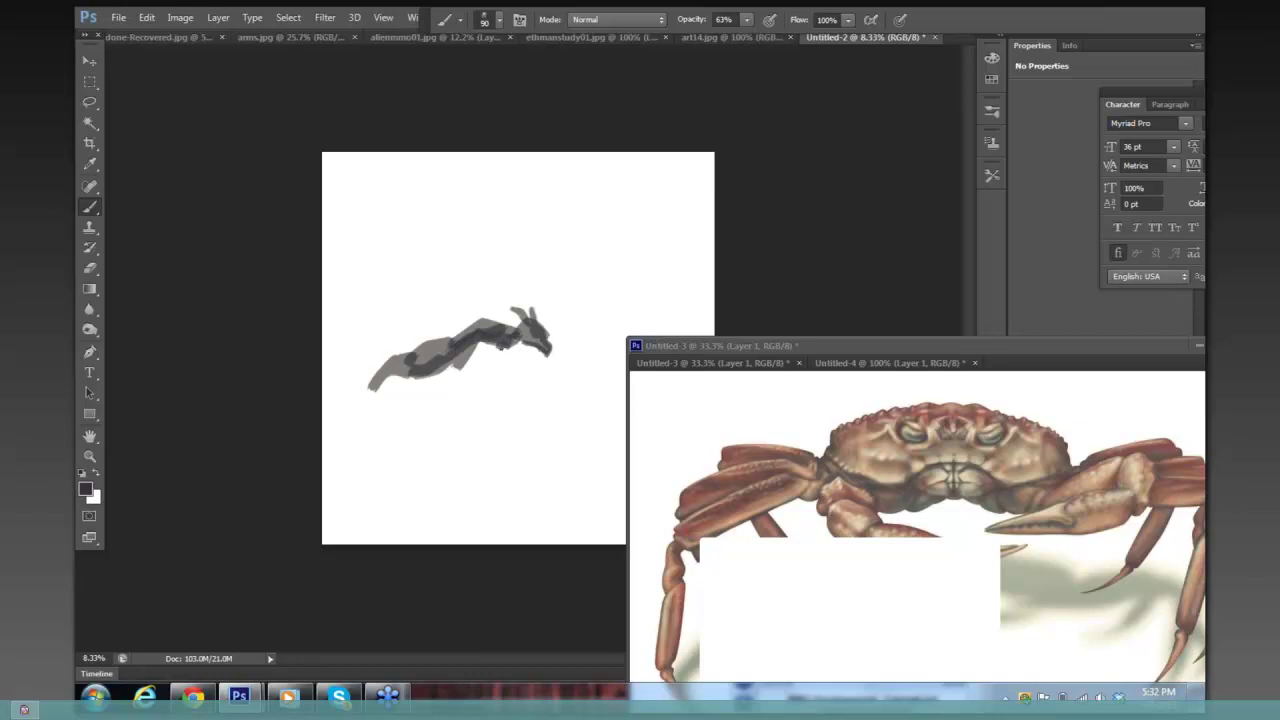
{"action": "mouse_move", "coordinate": [501, 347]}
{"action": "left_mouse_down"}
{"action": "mouse_move", "coordinate": [508, 370]}
{"action": "mouse_move", "coordinate": [532, 377]}
{"action": "mouse_move", "coordinate": [560, 364]}
{"action": "left_mouse_up"}
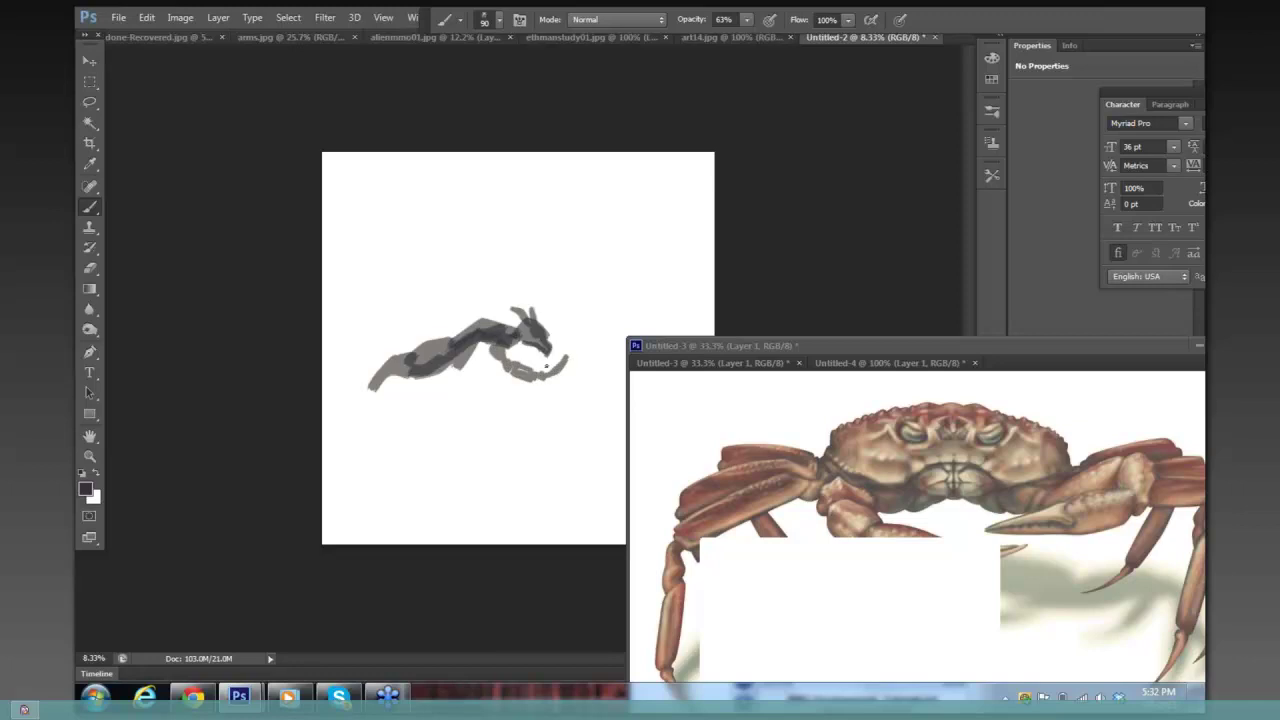
{"action": "left_click_drag", "start_coordinate": [546, 367], "coordinate": [550, 365]}
- Paint two spindly legs with a foot and darken the body and front leg
{"action": "mouse_move", "coordinate": [472, 358]}
{"action": "left_mouse_down"}
{"action": "mouse_move", "coordinate": [474, 390]}
{"action": "mouse_move", "coordinate": [505, 427]}
{"action": "mouse_move", "coordinate": [465, 360]}
{"action": "mouse_move", "coordinate": [440, 395]}
{"action": "mouse_move", "coordinate": [461, 442]}
{"action": "left_mouse_up"}
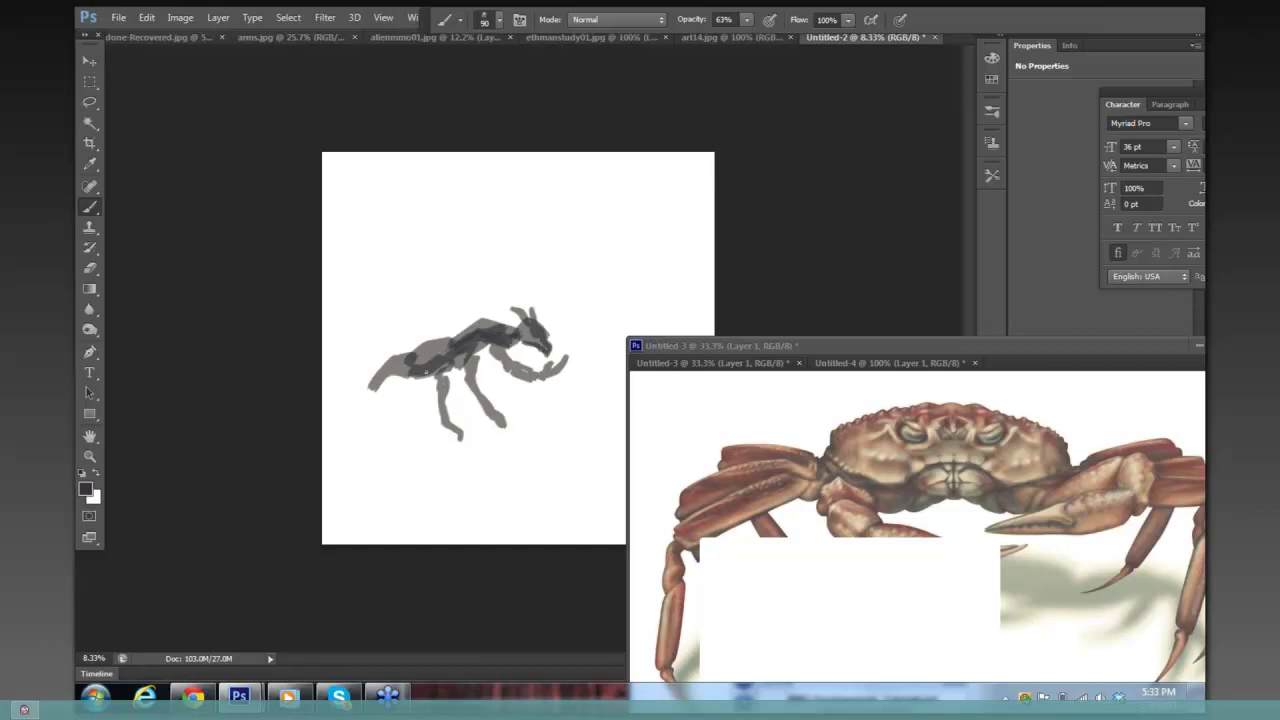
{"action": "mouse_move", "coordinate": [427, 369]}
{"action": "left_mouse_down"}
{"action": "mouse_move", "coordinate": [400, 386]}
{"action": "mouse_move", "coordinate": [380, 436]}
{"action": "left_mouse_up"}
{"action": "mouse_move", "coordinate": [403, 381]}
{"action": "left_mouse_down"}
{"action": "mouse_move", "coordinate": [400, 405]}
{"action": "mouse_move", "coordinate": [423, 384]}
{"action": "mouse_move", "coordinate": [475, 409]}
{"action": "left_mouse_up"}
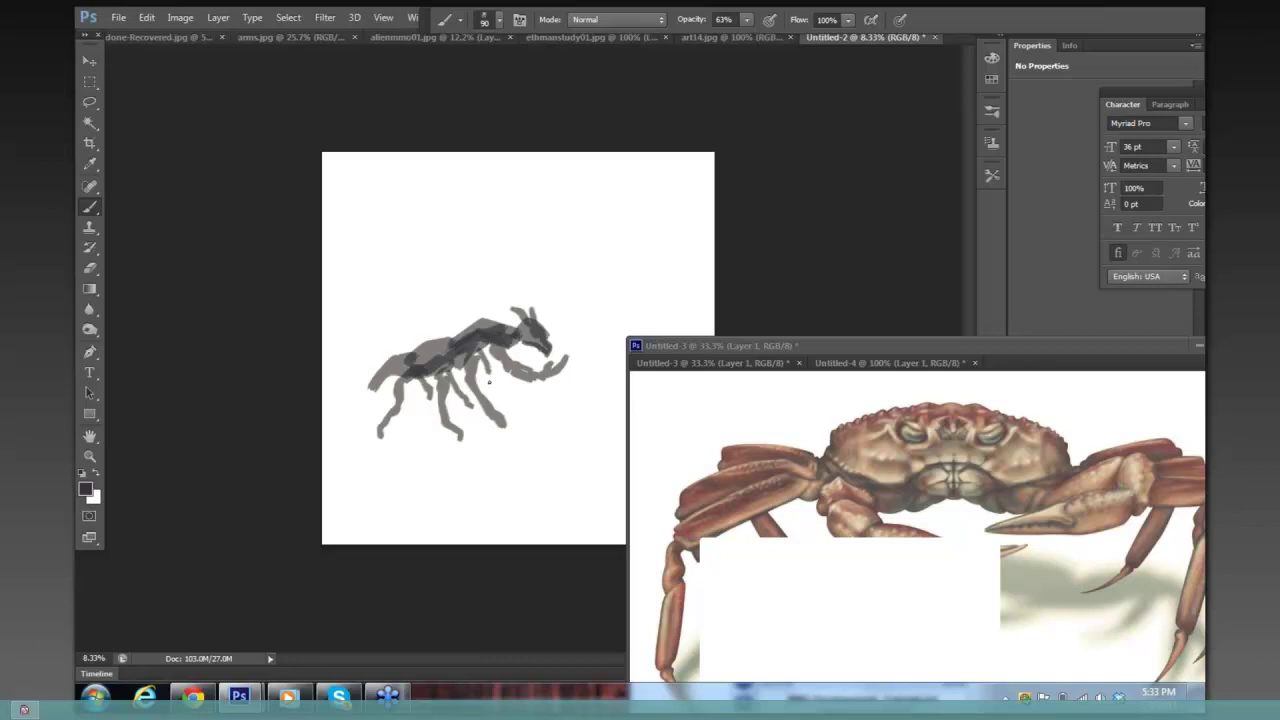
{"action": "mouse_move", "coordinate": [490, 381]}
{"action": "left_mouse_down"}
{"action": "mouse_move", "coordinate": [522, 414]}
{"action": "mouse_move", "coordinate": [503, 430]}
{"action": "left_mouse_up"}
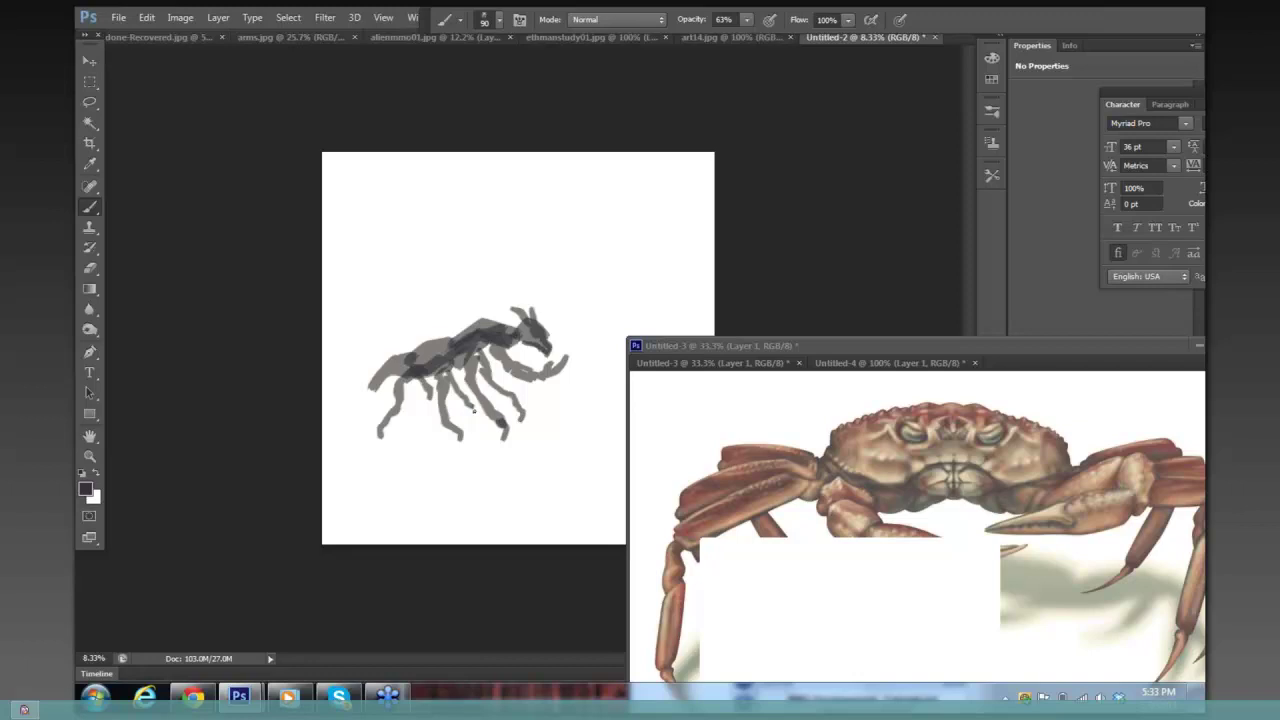
{"action": "left_click_drag", "start_coordinate": [453, 433], "coordinate": [457, 441]}
- Shade the creature's rump, back, upper back, head and claws darker
{"action": "left_click_drag", "start_coordinate": [383, 377], "coordinate": [398, 372]}
{"action": "mouse_move", "coordinate": [469, 325]}
{"action": "left_mouse_down"}
{"action": "mouse_move", "coordinate": [479, 318]}
{"action": "mouse_move", "coordinate": [448, 334]}
{"action": "mouse_move", "coordinate": [458, 350]}
{"action": "mouse_move", "coordinate": [413, 346]}
{"action": "left_mouse_up"}
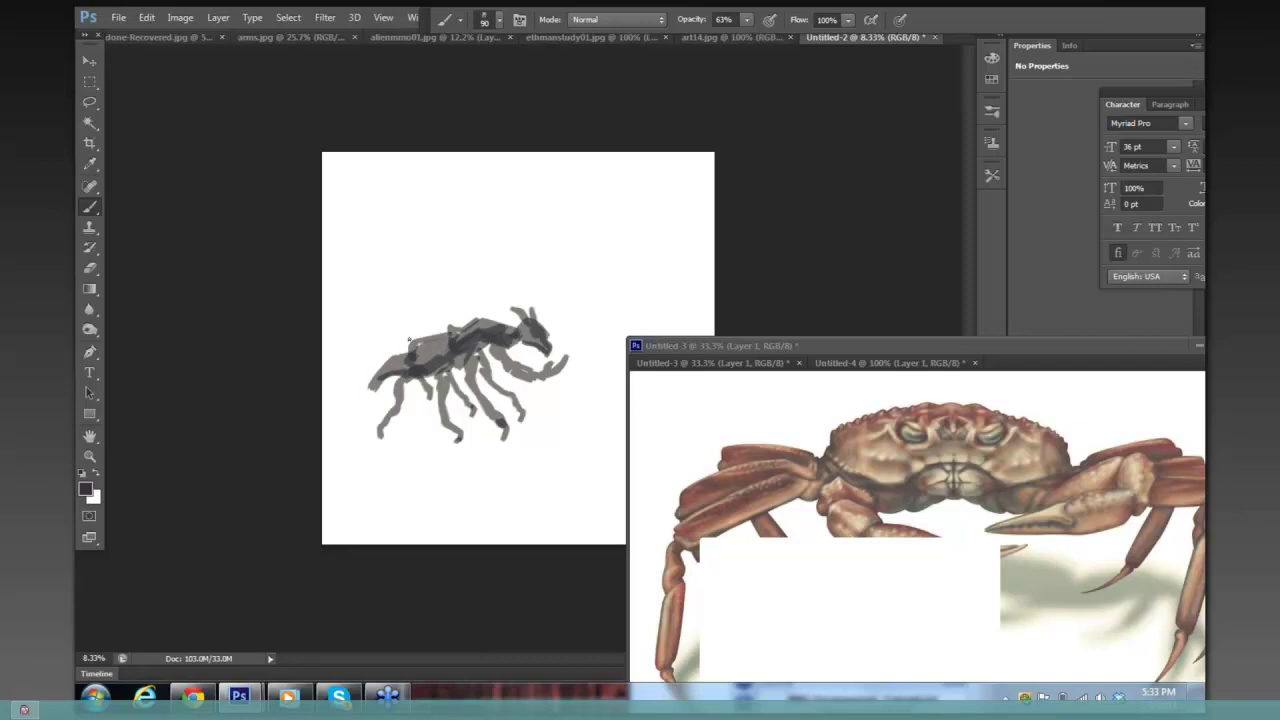
{"action": "mouse_move", "coordinate": [420, 349]}
{"action": "left_mouse_down"}
{"action": "mouse_move", "coordinate": [354, 405]}
{"action": "mouse_move", "coordinate": [402, 364]}
{"action": "left_mouse_up"}
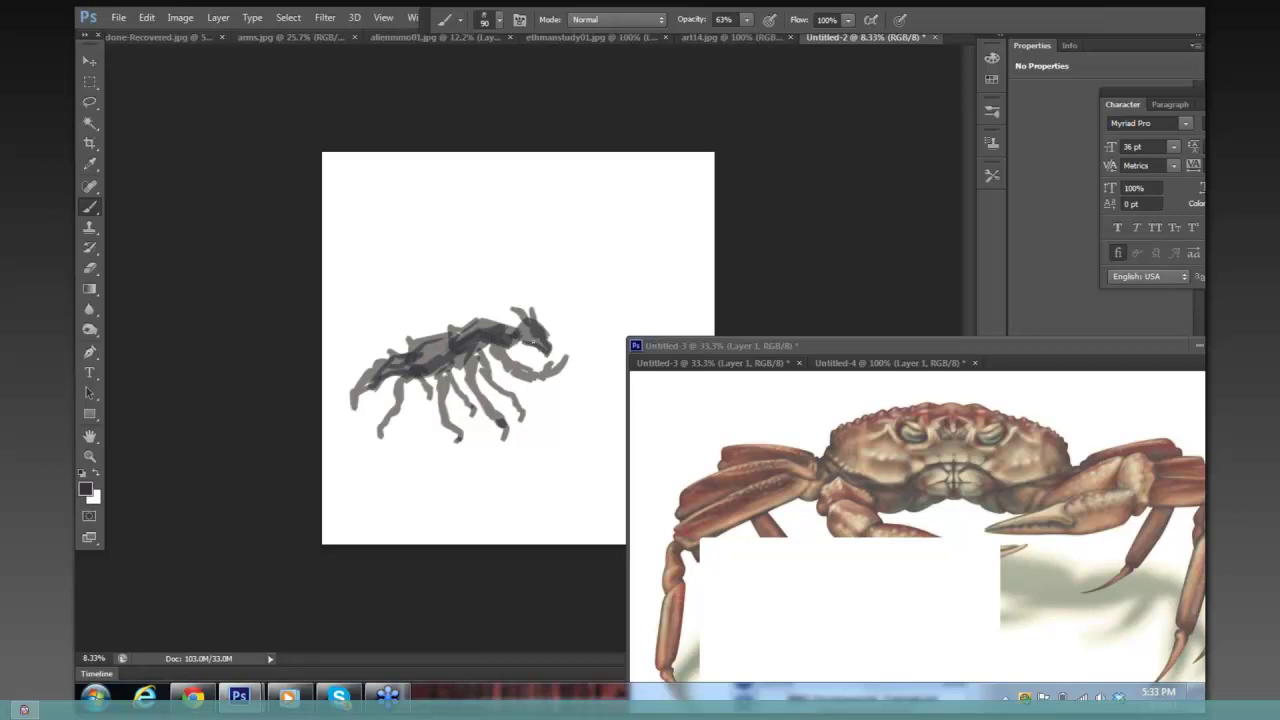
{"action": "mouse_move", "coordinate": [525, 358]}
{"action": "left_mouse_down"}
{"action": "mouse_move", "coordinate": [569, 349]}
{"action": "mouse_move", "coordinate": [511, 352]}
{"action": "left_mouse_up"}
- Marquee-select the grey creature, scale it down and shift it up-left, then deselect
{"action": "left_click", "coordinate": [93, 97]}
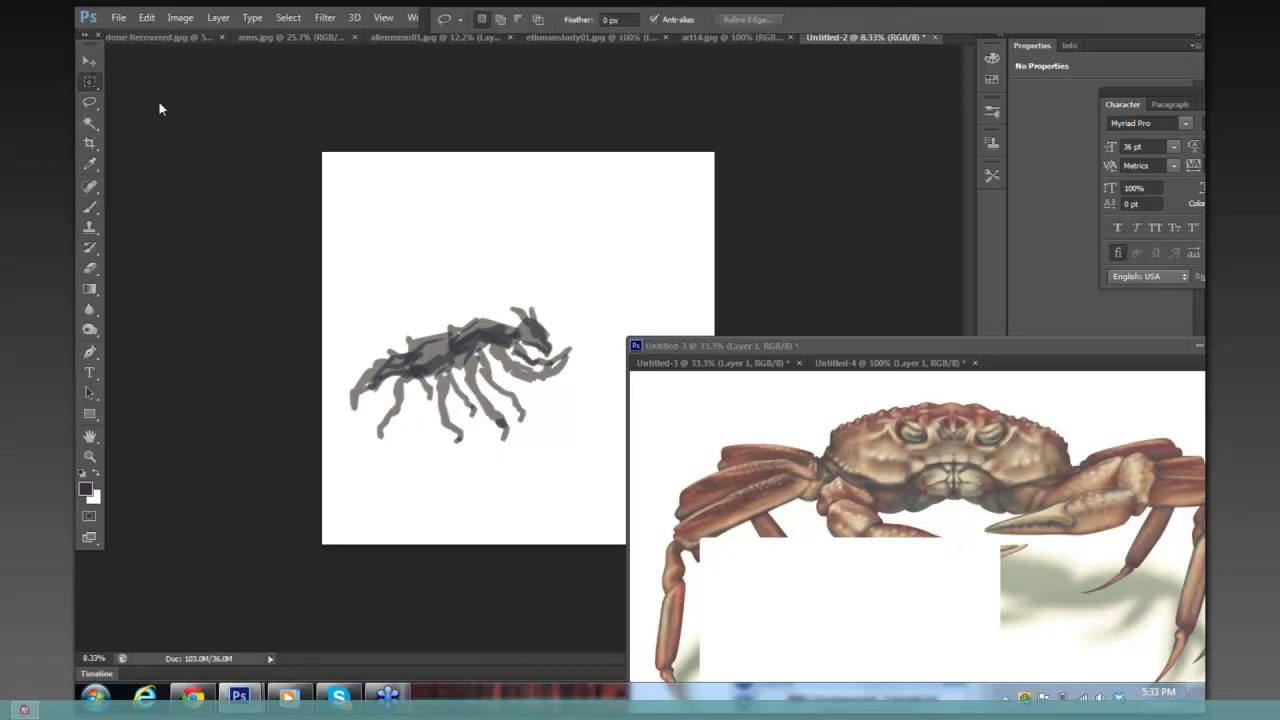
{"action": "key", "text": "m"}
{"action": "mouse_move", "coordinate": [344, 272]}
{"action": "left_mouse_down"}
{"action": "mouse_move", "coordinate": [407, 392]}
{"action": "mouse_move", "coordinate": [451, 400]}
{"action": "mouse_move", "coordinate": [576, 471]}
{"action": "left_mouse_up"}
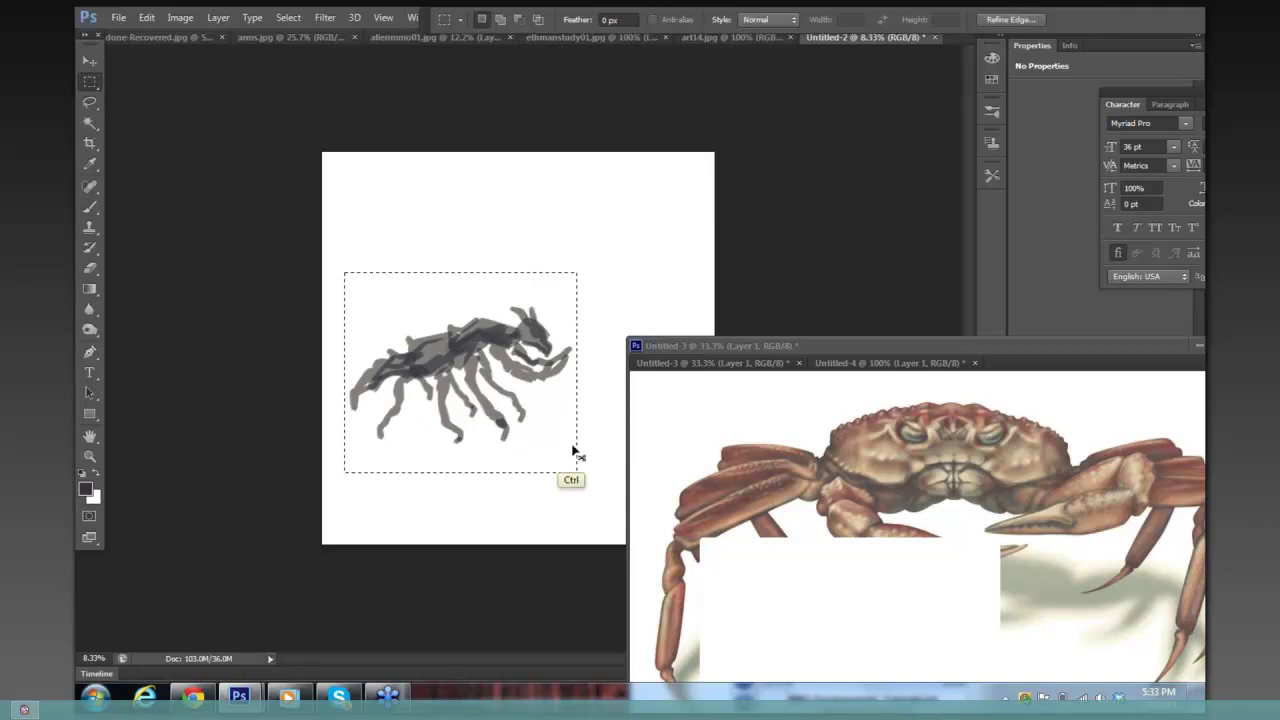
{"action": "key", "text": "ctrl+t"}
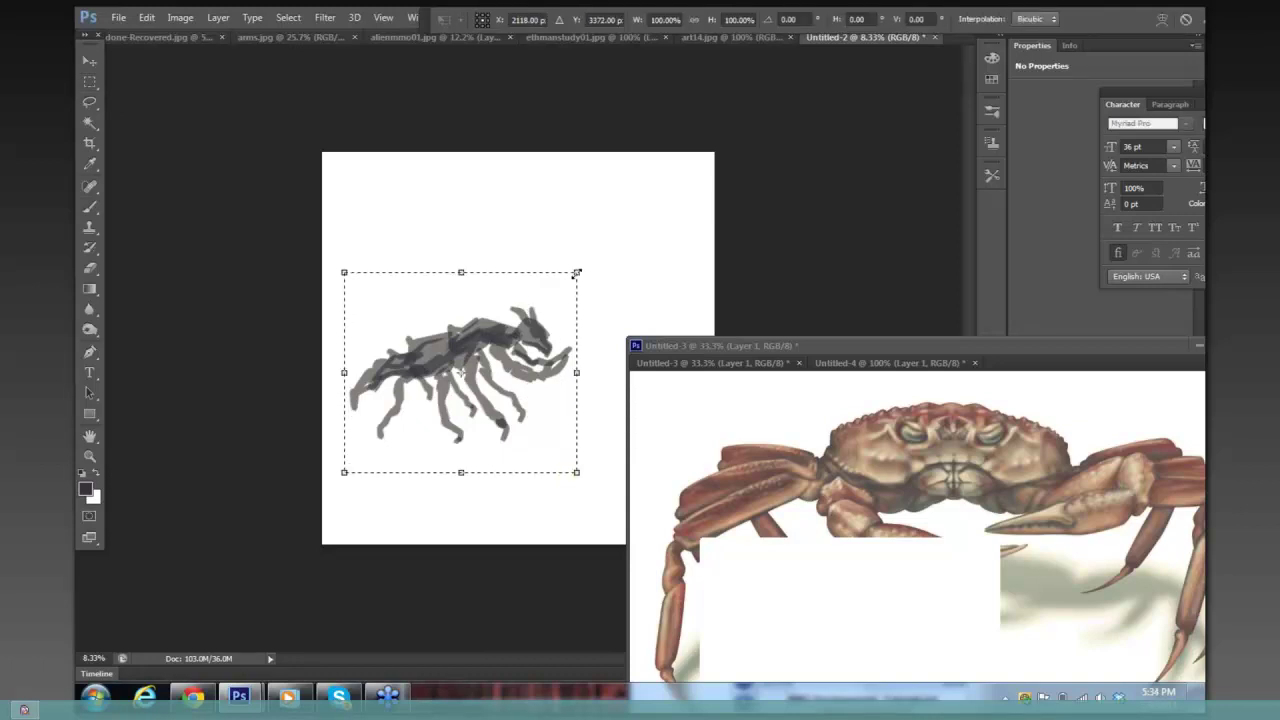
{"action": "left_click_drag", "start_coordinate": [577, 273], "coordinate": [454, 203]}
{"action": "left_click_drag", "start_coordinate": [432, 295], "coordinate": [422, 269]}
{"action": "key", "text": "Return"}
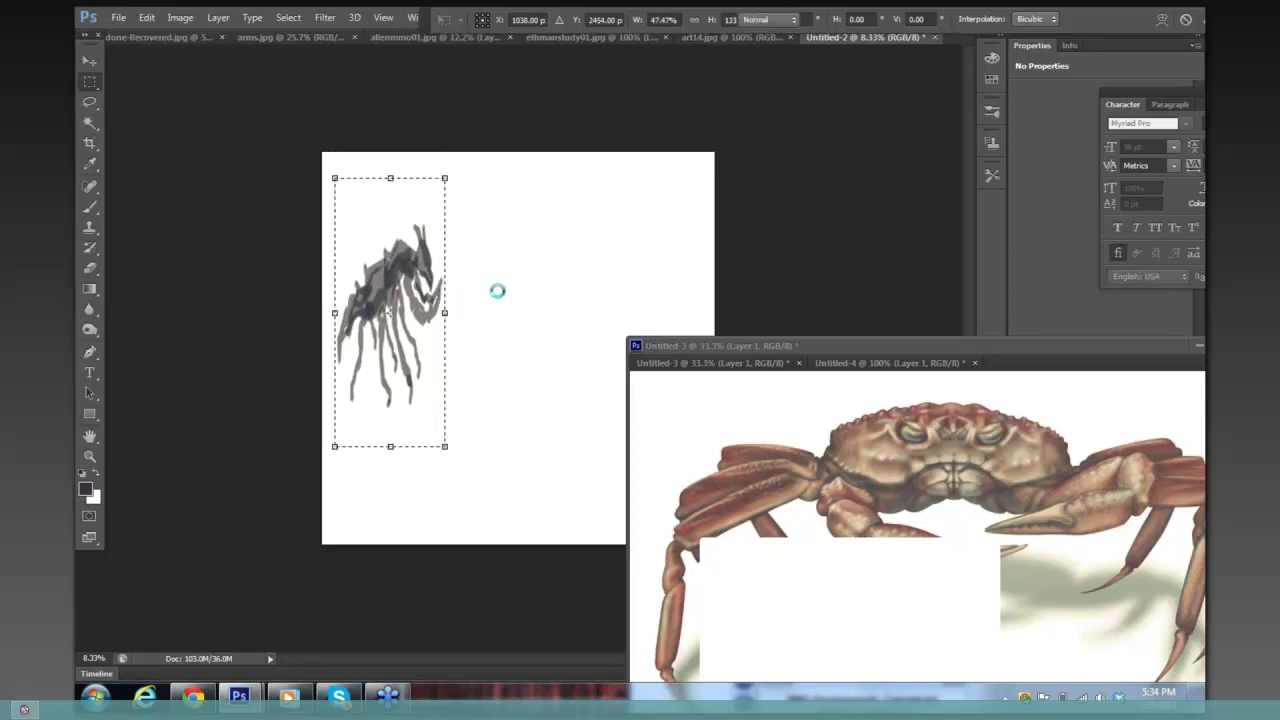
{"action": "key", "text": "ctrl+d"}
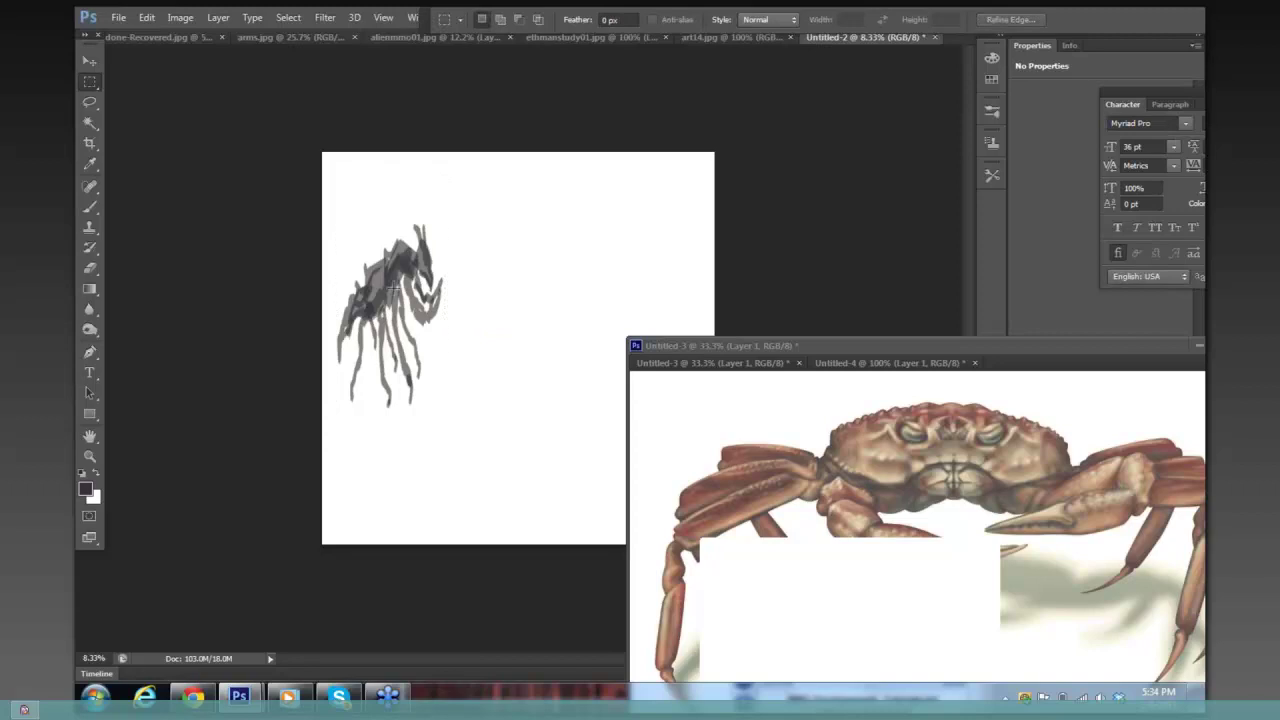
- Switch to a slightly larger brush and set its opacity to 82%
{"action": "key", "text": "b"}
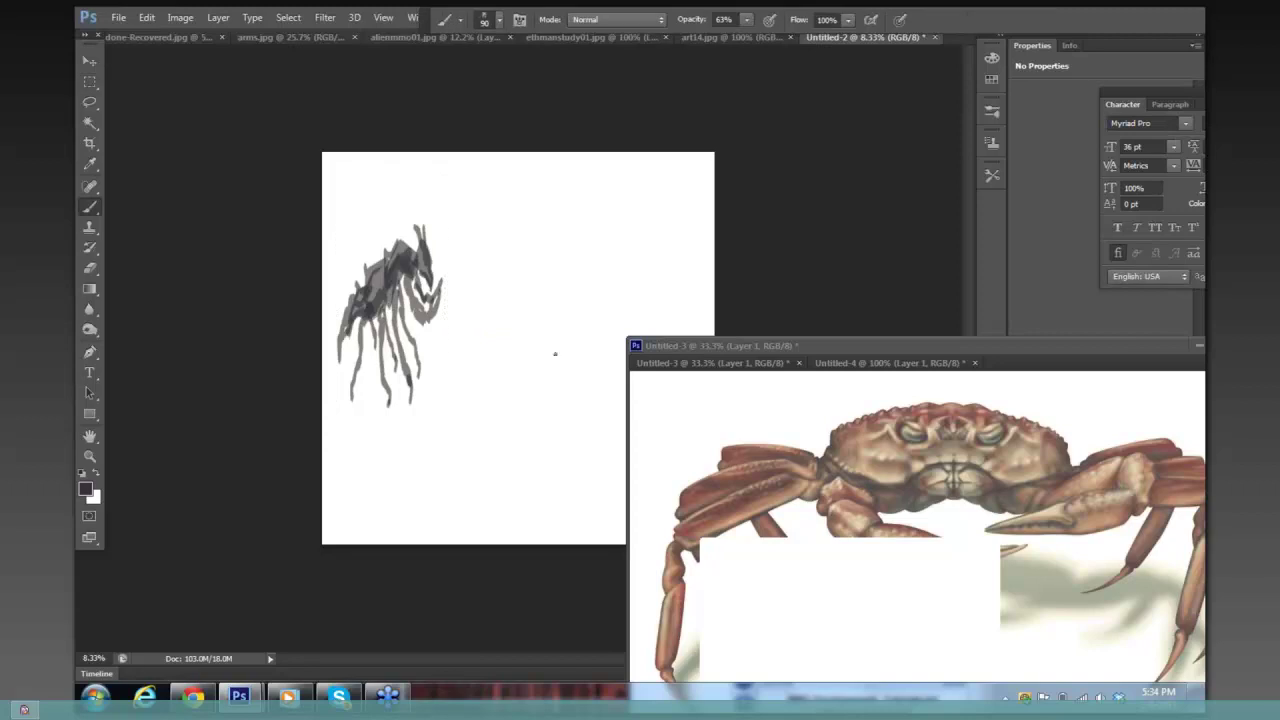
{"action": "key", "text": "bracketright"}
{"action": "left_click", "coordinate": [747, 20]}
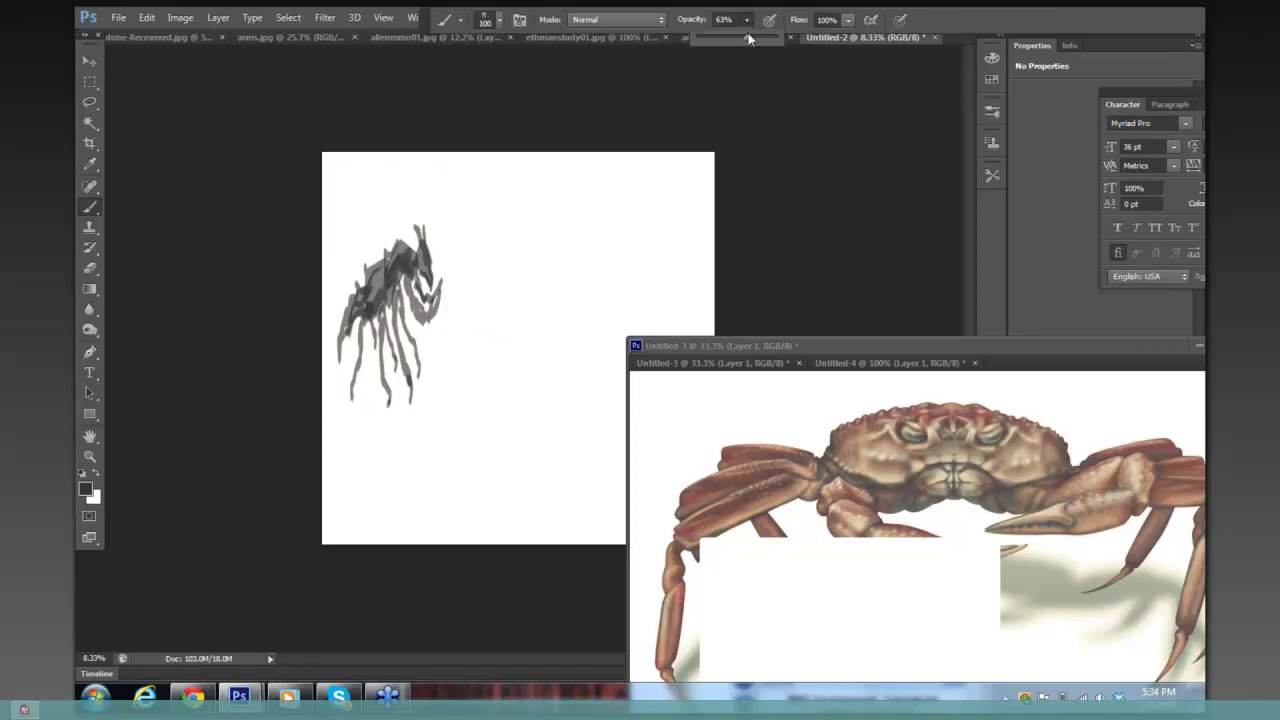
{"action": "left_click", "coordinate": [545, 350]}
- Paint a near-black creature on the right with a horn, filled lower body and down-left leg
{"action": "mouse_move", "coordinate": [536, 350]}
{"action": "left_mouse_down"}
{"action": "mouse_move", "coordinate": [556, 373]}
{"action": "mouse_move", "coordinate": [540, 370]}
{"action": "mouse_move", "coordinate": [550, 418]}
{"action": "mouse_move", "coordinate": [575, 428]}
{"action": "mouse_move", "coordinate": [576, 410]}
{"action": "mouse_move", "coordinate": [590, 437]}
{"action": "mouse_move", "coordinate": [596, 420]}
{"action": "left_mouse_up"}
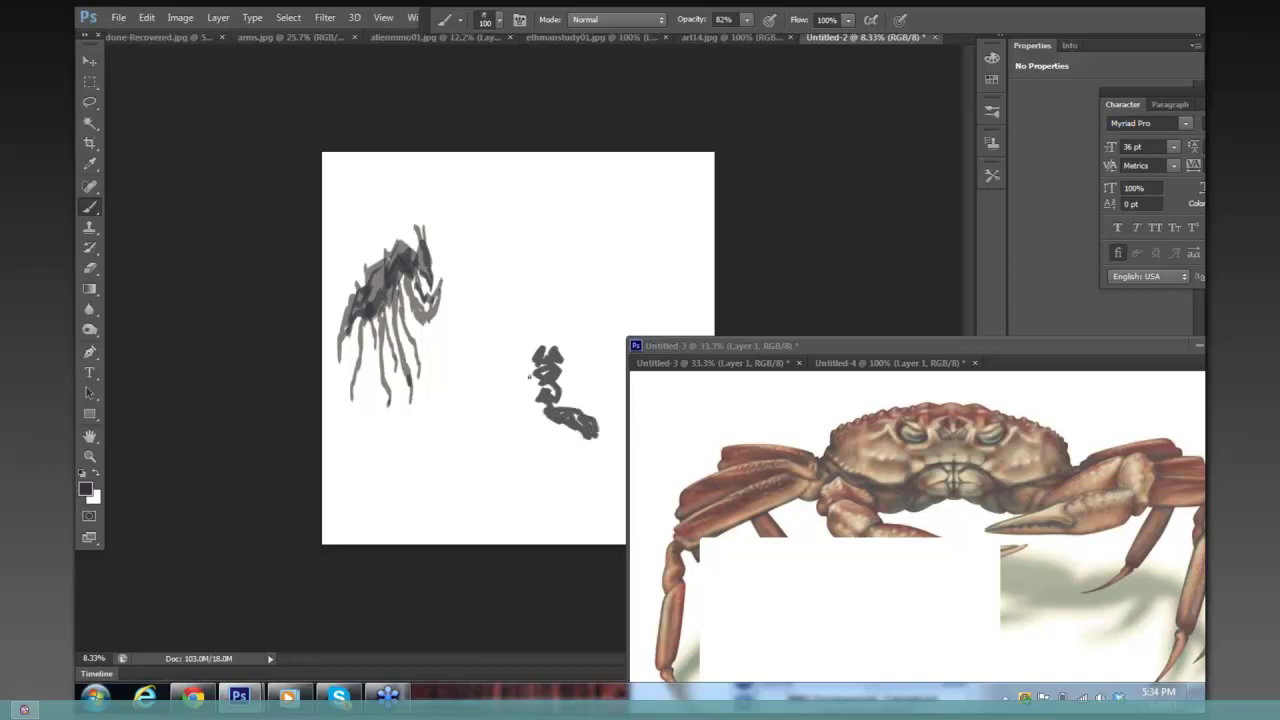
{"action": "mouse_move", "coordinate": [544, 358]}
{"action": "left_mouse_down"}
{"action": "mouse_move", "coordinate": [566, 335]}
{"action": "mouse_move", "coordinate": [535, 347]}
{"action": "mouse_move", "coordinate": [540, 385]}
{"action": "mouse_move", "coordinate": [532, 364]}
{"action": "mouse_move", "coordinate": [548, 372]}
{"action": "mouse_move", "coordinate": [540, 414]}
{"action": "mouse_move", "coordinate": [572, 438]}
{"action": "mouse_move", "coordinate": [554, 415]}
{"action": "left_mouse_up"}
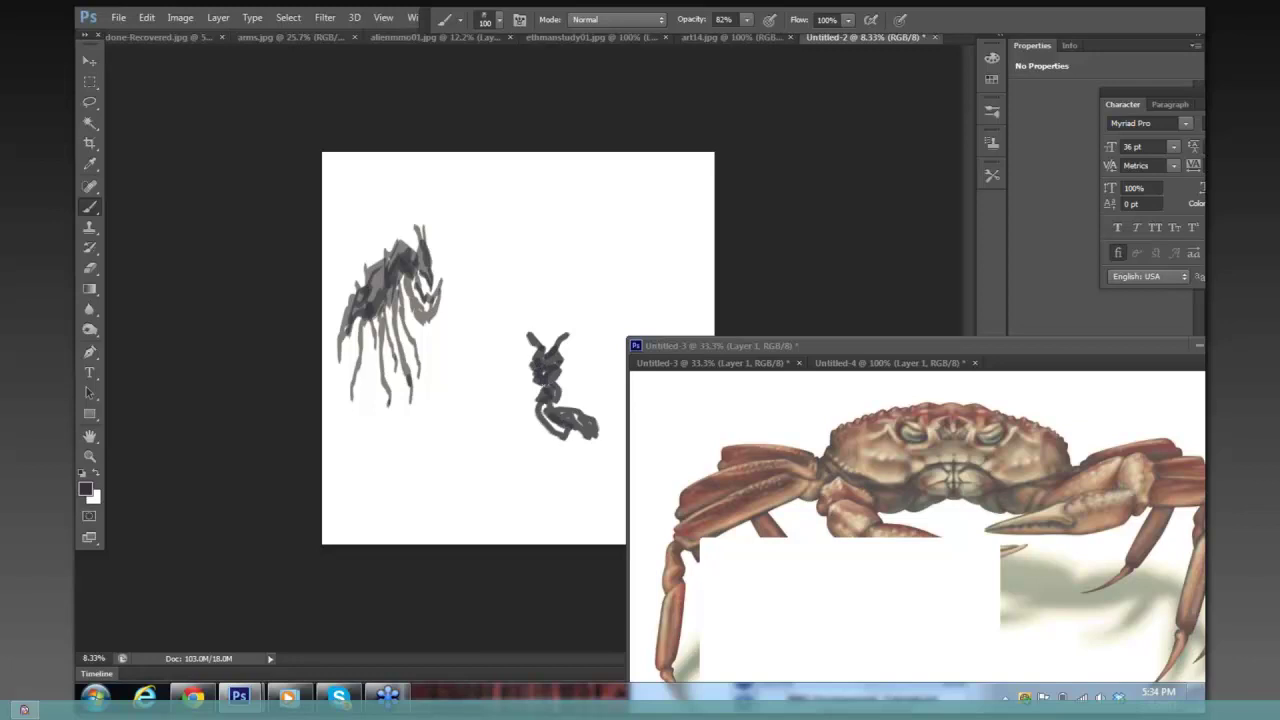
{"action": "key", "text": "bracketright"}
{"action": "key", "text": "bracketright"}
{"action": "key", "text": "bracketright"}
{"action": "mouse_move", "coordinate": [552, 403]}
{"action": "left_mouse_down"}
{"action": "mouse_move", "coordinate": [594, 424]}
{"action": "mouse_move", "coordinate": [566, 428]}
{"action": "mouse_move", "coordinate": [518, 390]}
{"action": "mouse_move", "coordinate": [485, 413]}
{"action": "mouse_move", "coordinate": [592, 392]}
{"action": "mouse_move", "coordinate": [605, 359]}
{"action": "mouse_move", "coordinate": [604, 377]}
{"action": "left_mouse_up"}
{"action": "key", "text": "bracketleft"}
{"action": "key", "text": "bracketleft"}
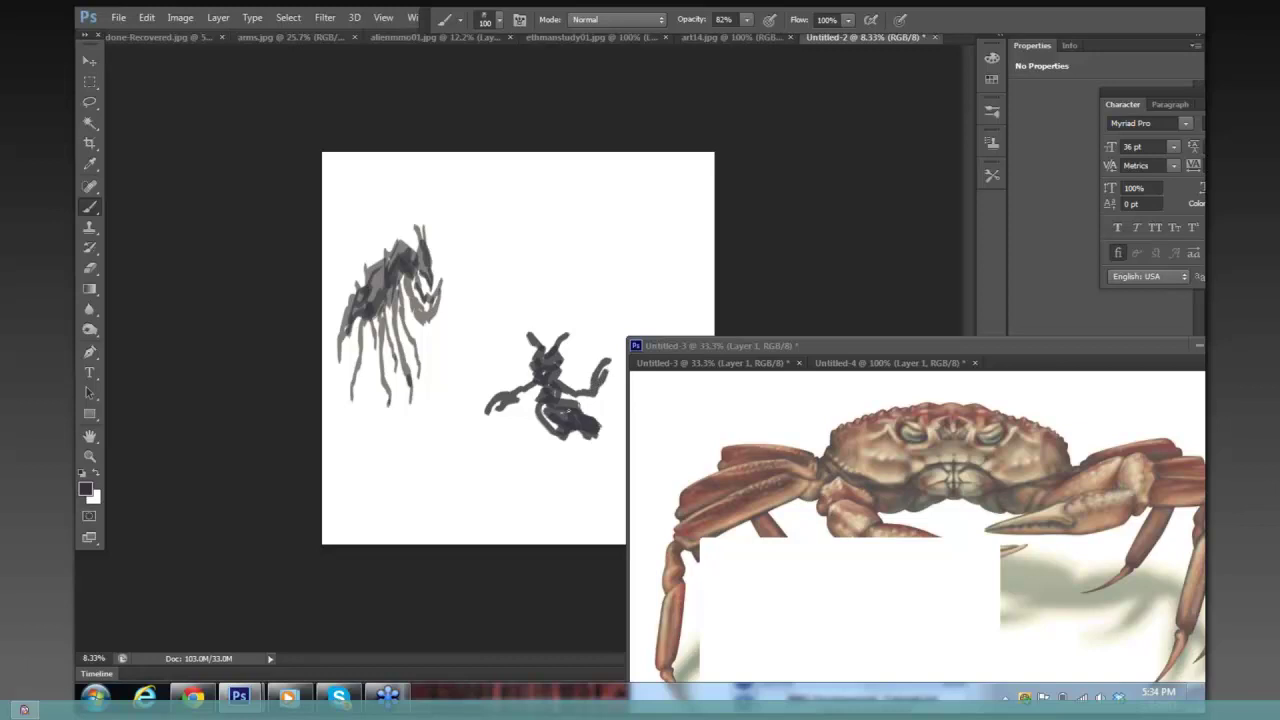
{"action": "left_click_drag", "start_coordinate": [584, 436], "coordinate": [590, 458]}
{"action": "mouse_move", "coordinate": [530, 419]}
{"action": "left_mouse_down"}
{"action": "mouse_move", "coordinate": [517, 448]}
{"action": "mouse_move", "coordinate": [544, 416]}
{"action": "mouse_move", "coordinate": [602, 410]}
{"action": "mouse_move", "coordinate": [619, 450]}
{"action": "mouse_move", "coordinate": [525, 425]}
{"action": "mouse_move", "coordinate": [538, 414]}
{"action": "mouse_move", "coordinate": [529, 448]}
{"action": "left_mouse_up"}
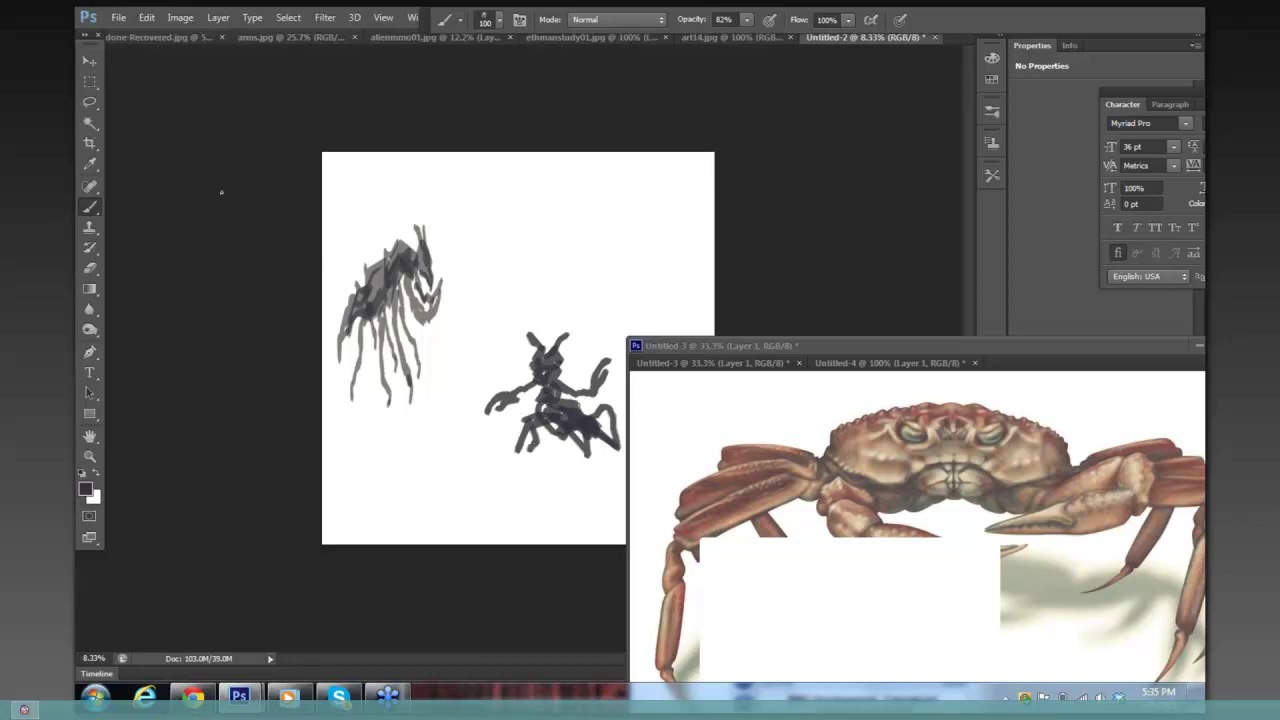
{"action": "left_click", "coordinate": [89, 81]}
- Select the dark figure's head and shrink it with Free Transform
{"action": "left_click_drag", "start_coordinate": [520, 318], "coordinate": [572, 380]}
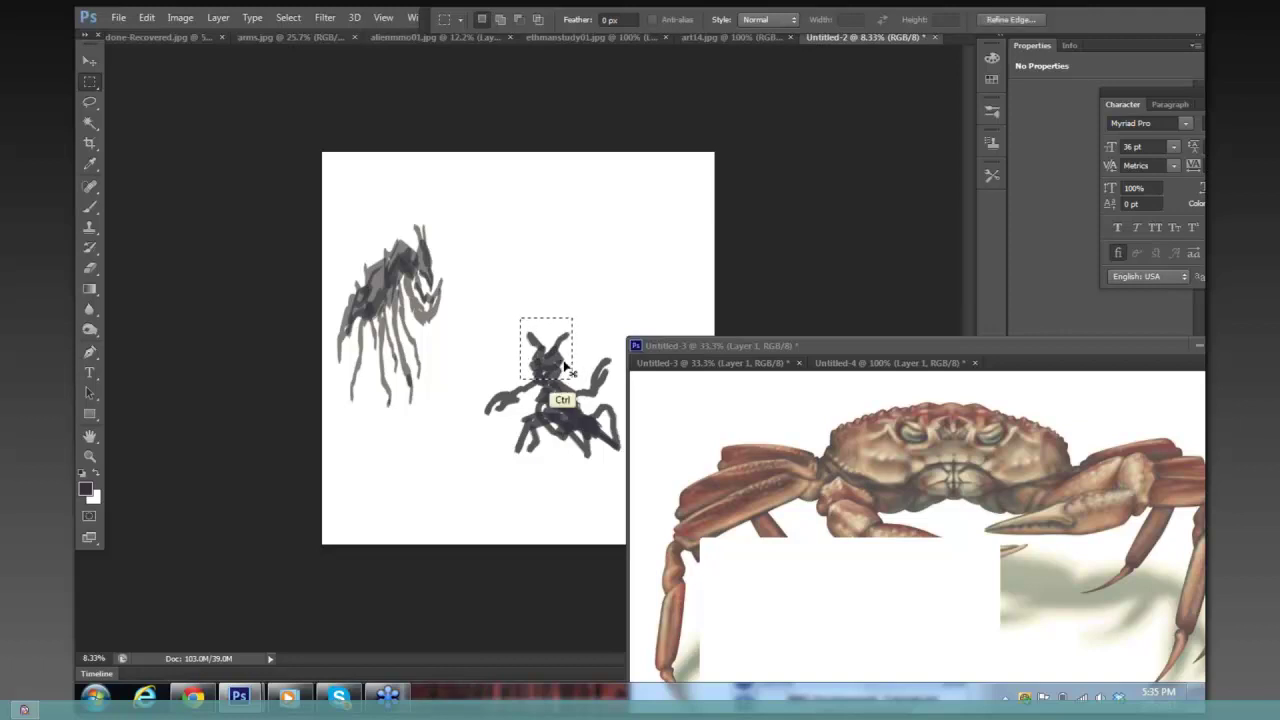
{"action": "key", "text": "ctrl+t"}
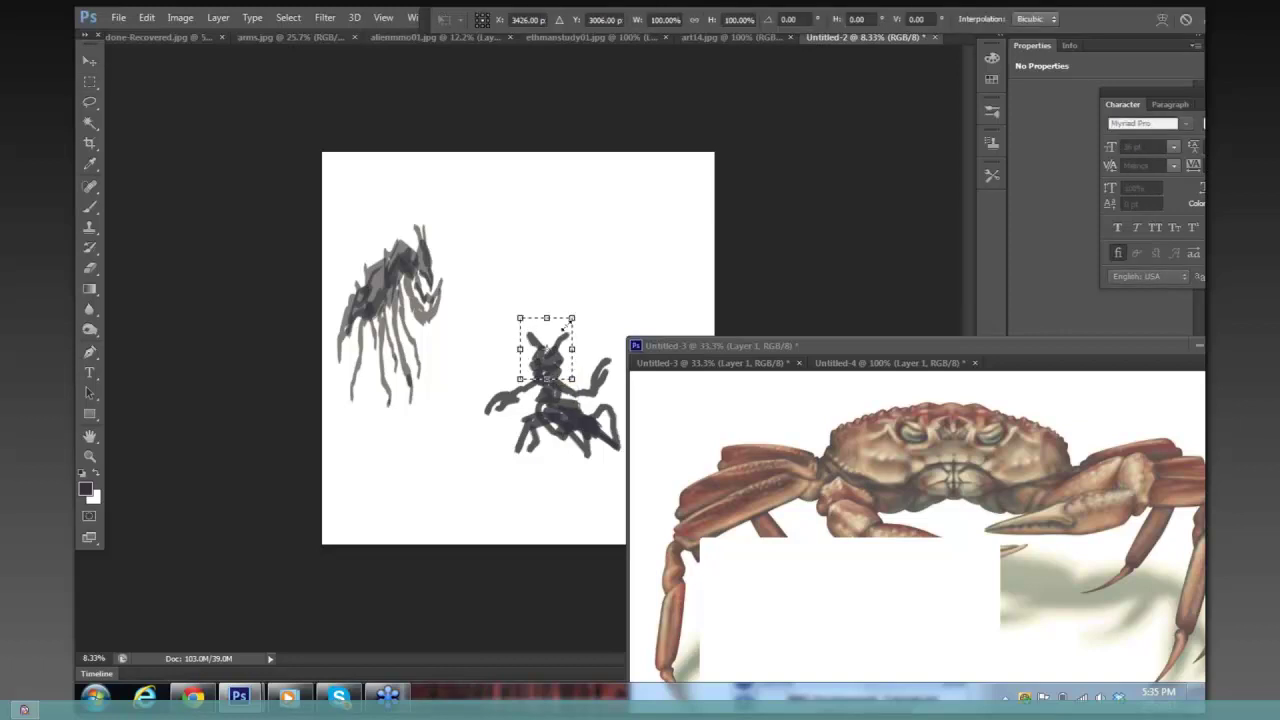
{"action": "left_click_drag", "start_coordinate": [571, 320], "coordinate": [557, 371]}
{"action": "key", "text": "Return"}
{"action": "left_click", "coordinate": [584, 322]}
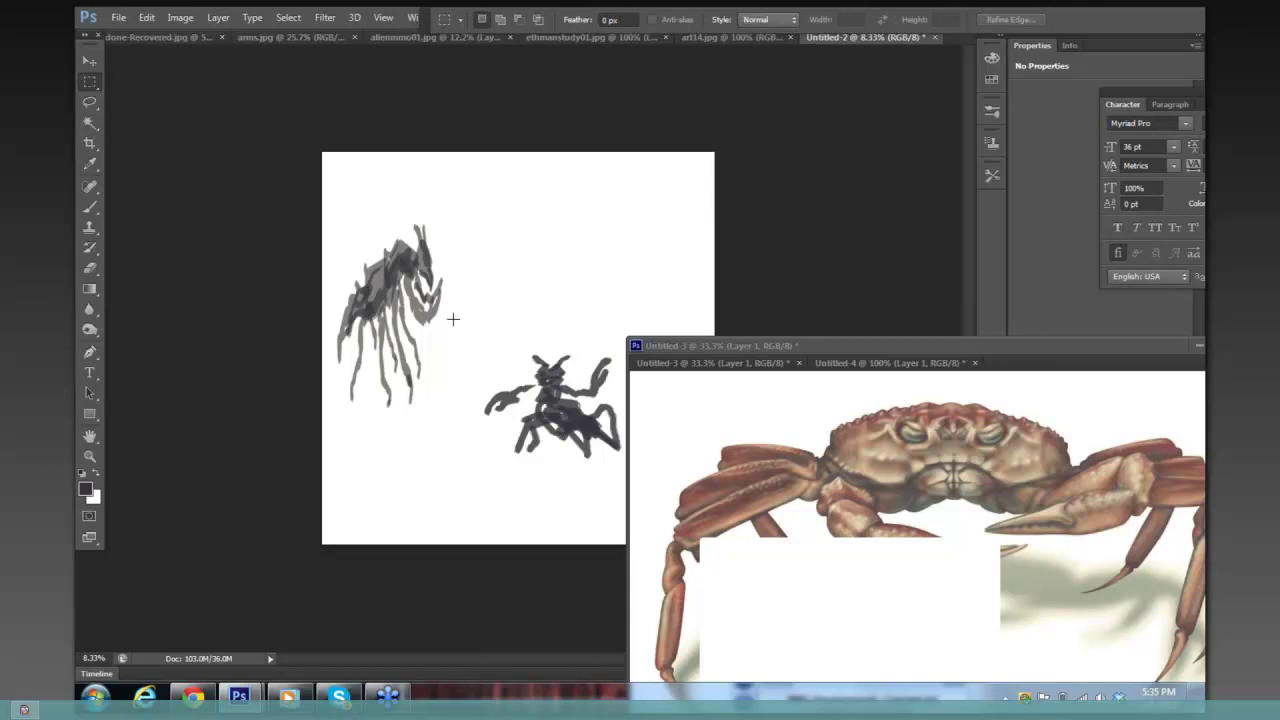
- Move the whole dark creature up toward the page top and stretch it taller and wider
{"action": "left_click_drag", "start_coordinate": [493, 332], "coordinate": [629, 487]}
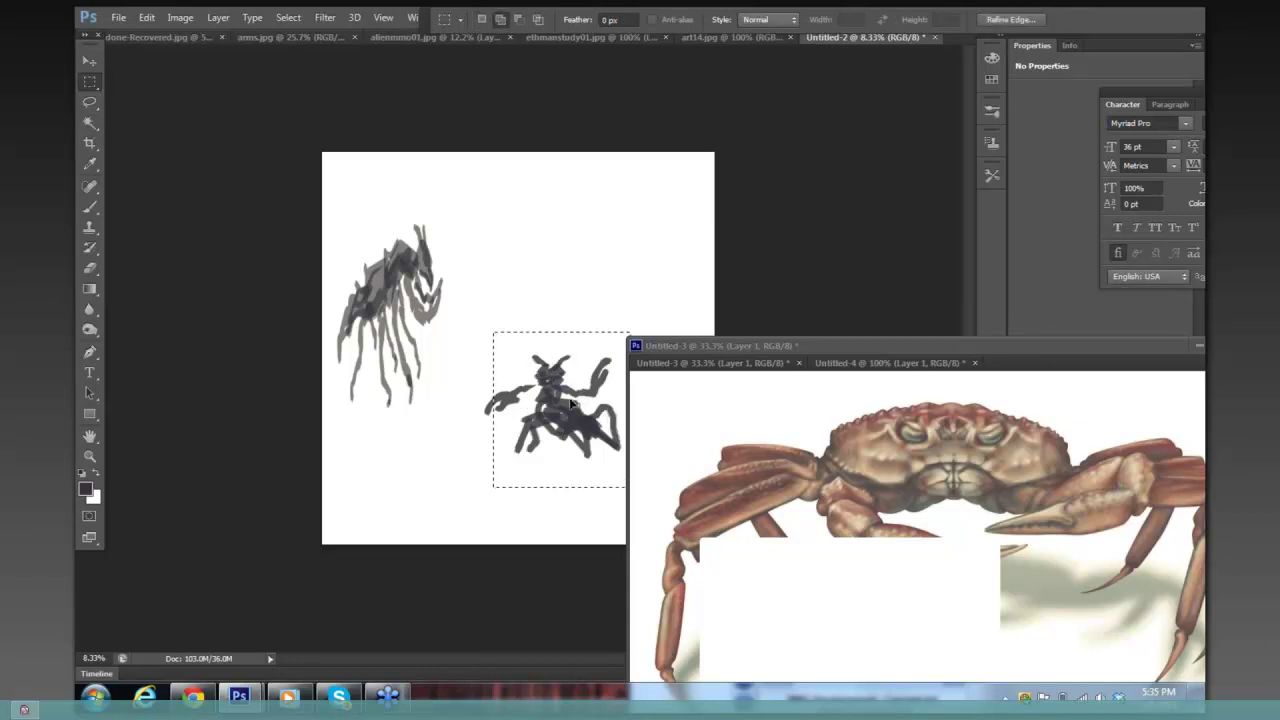
{"action": "mouse_move", "coordinate": [613, 413]}
{"action": "left_mouse_down"}
{"action": "mouse_move", "coordinate": [559, 283]}
{"action": "mouse_move", "coordinate": [546, 187]}
{"action": "mouse_move", "coordinate": [647, 164]}
{"action": "left_mouse_up"}
{"action": "key", "text": "ctrl+t"}
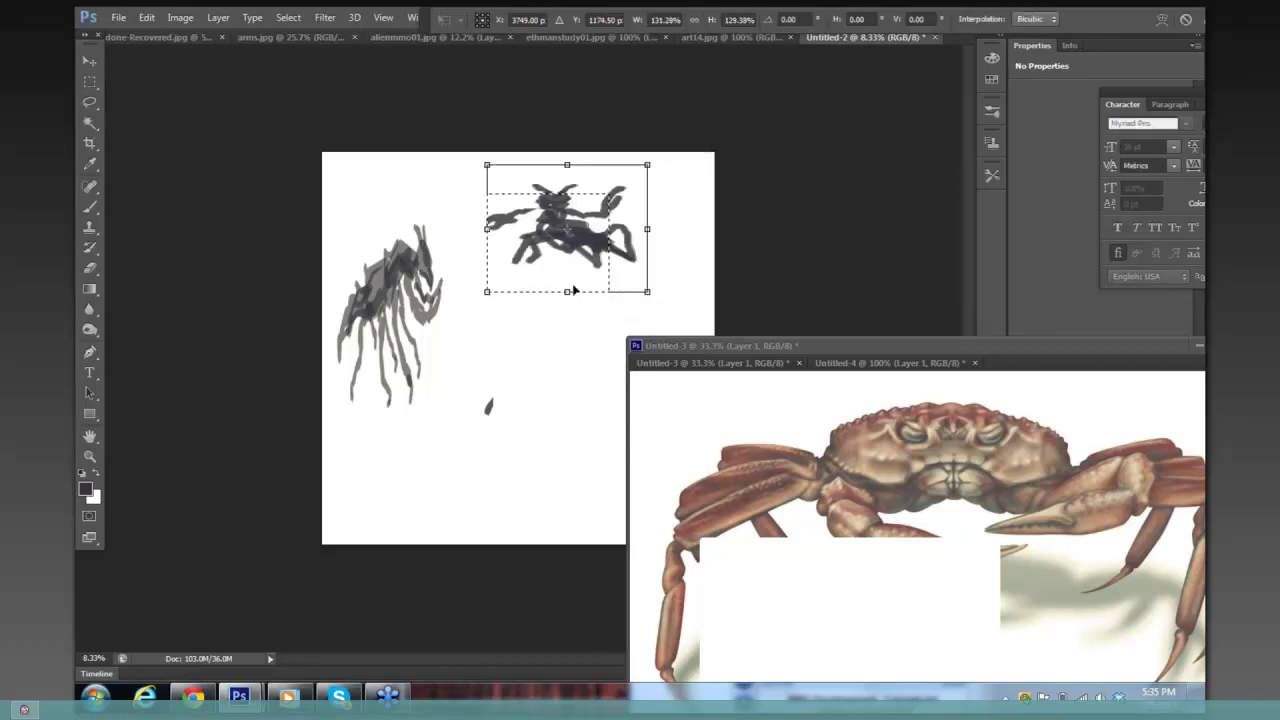
{"action": "left_click_drag", "start_coordinate": [563, 291], "coordinate": [567, 345]}
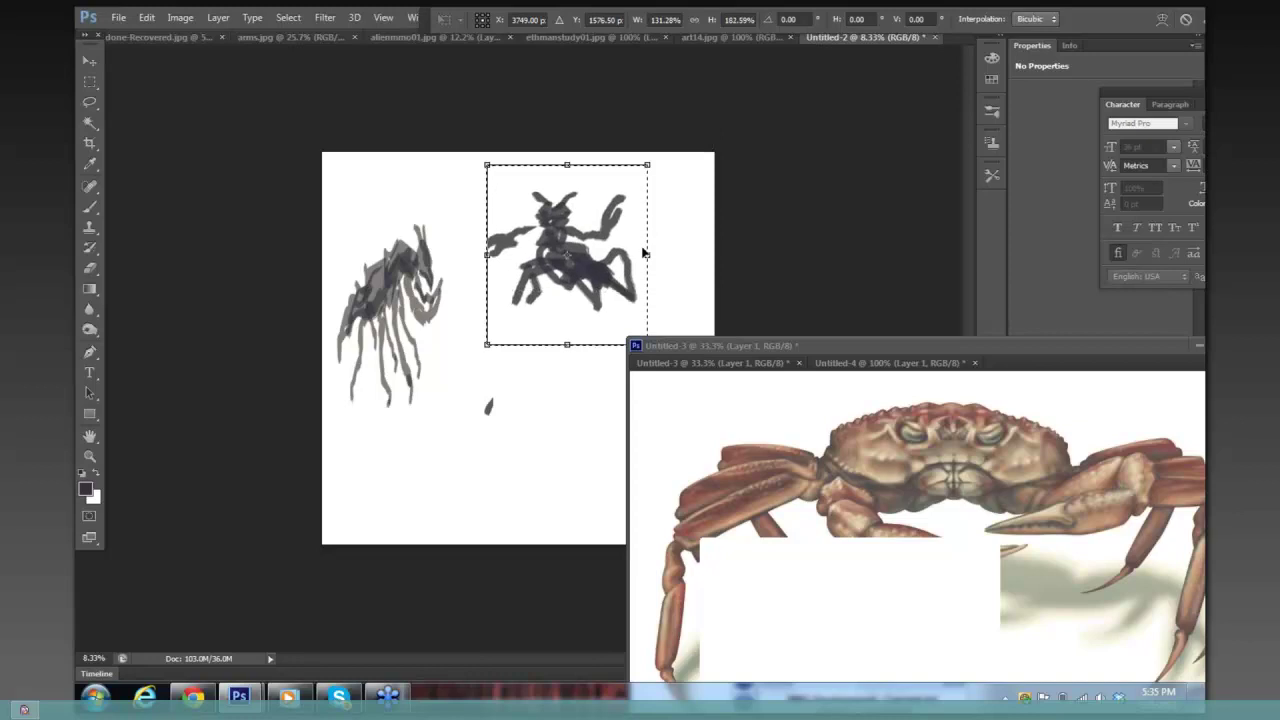
{"action": "mouse_move", "coordinate": [643, 254]}
{"action": "left_mouse_down"}
{"action": "mouse_move", "coordinate": [600, 258]}
{"action": "mouse_move", "coordinate": [629, 256]}
{"action": "left_mouse_up"}
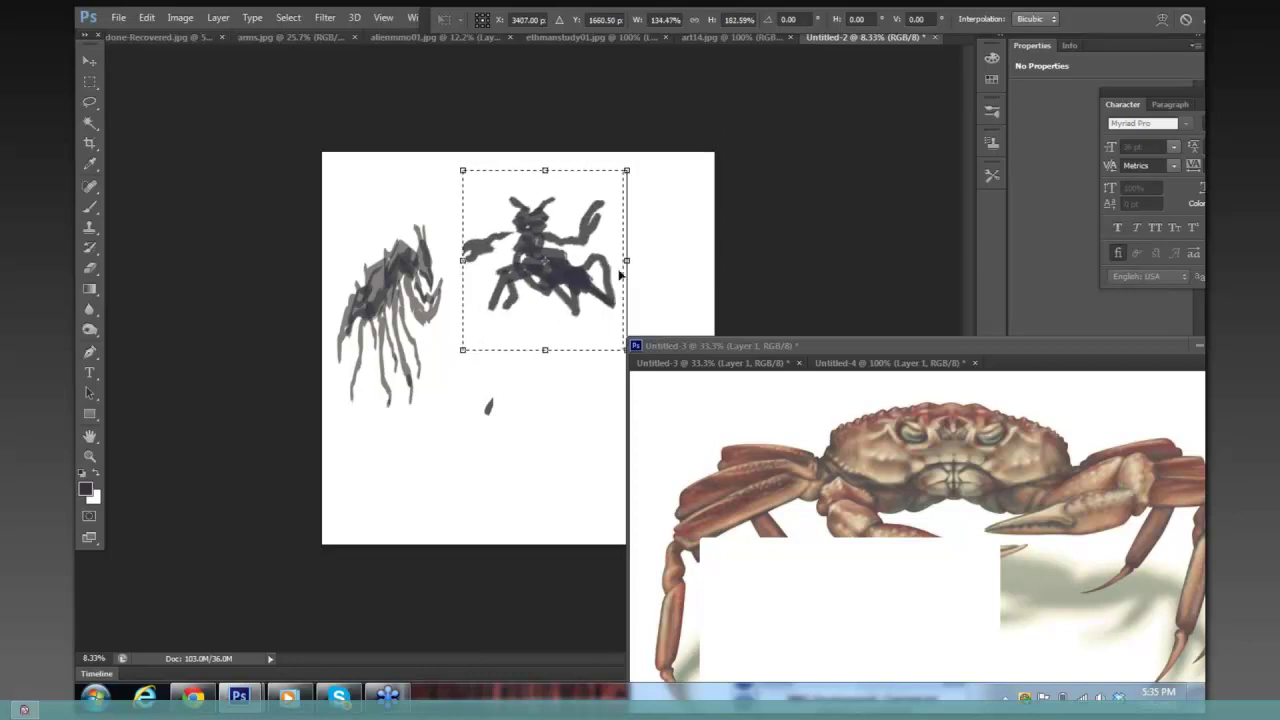
{"action": "key", "text": "Return"}
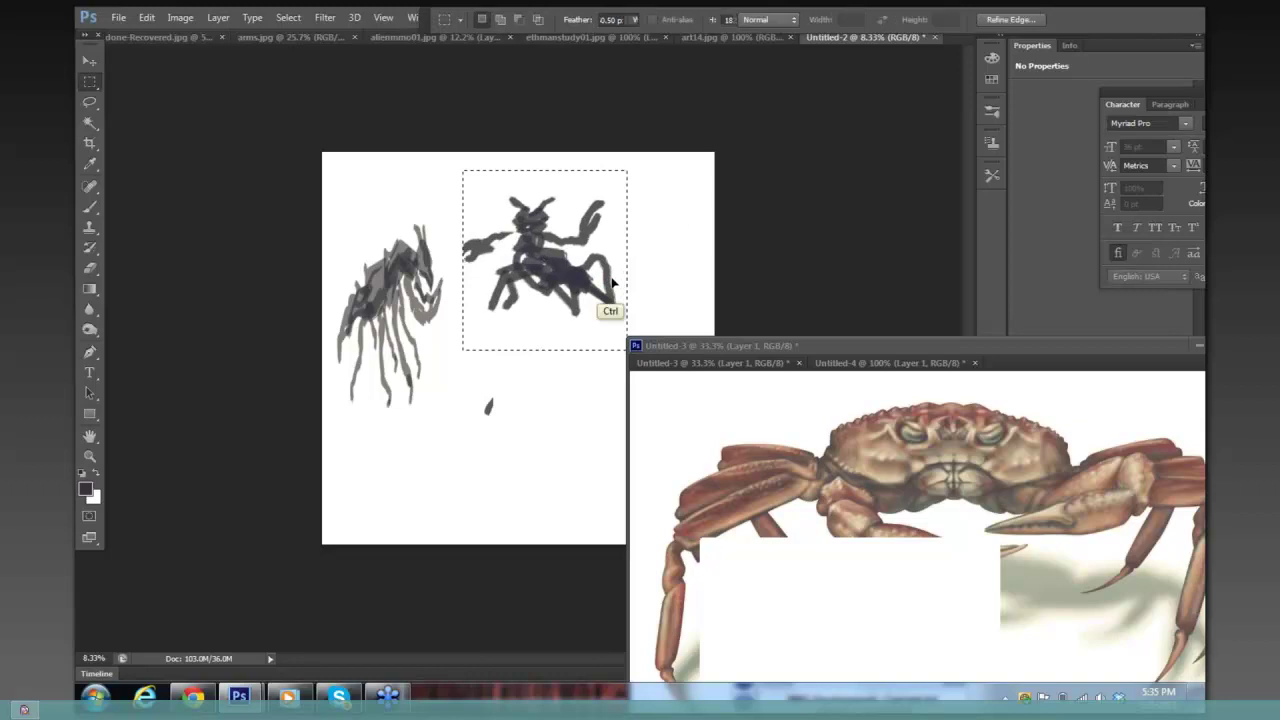
- Erase the stray dark speck below the figure and add dark shading strokes to its torso
{"action": "key", "text": "e"}
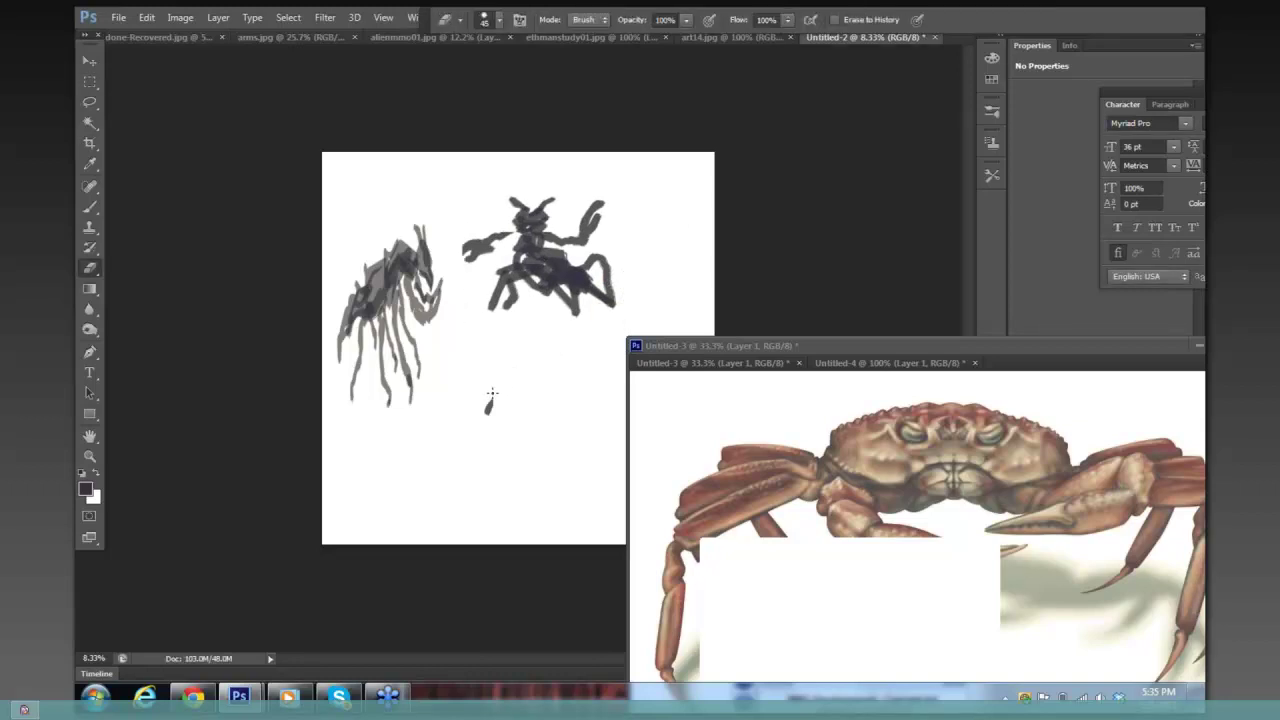
{"action": "left_click", "coordinate": [488, 405]}
{"action": "key", "text": "b"}
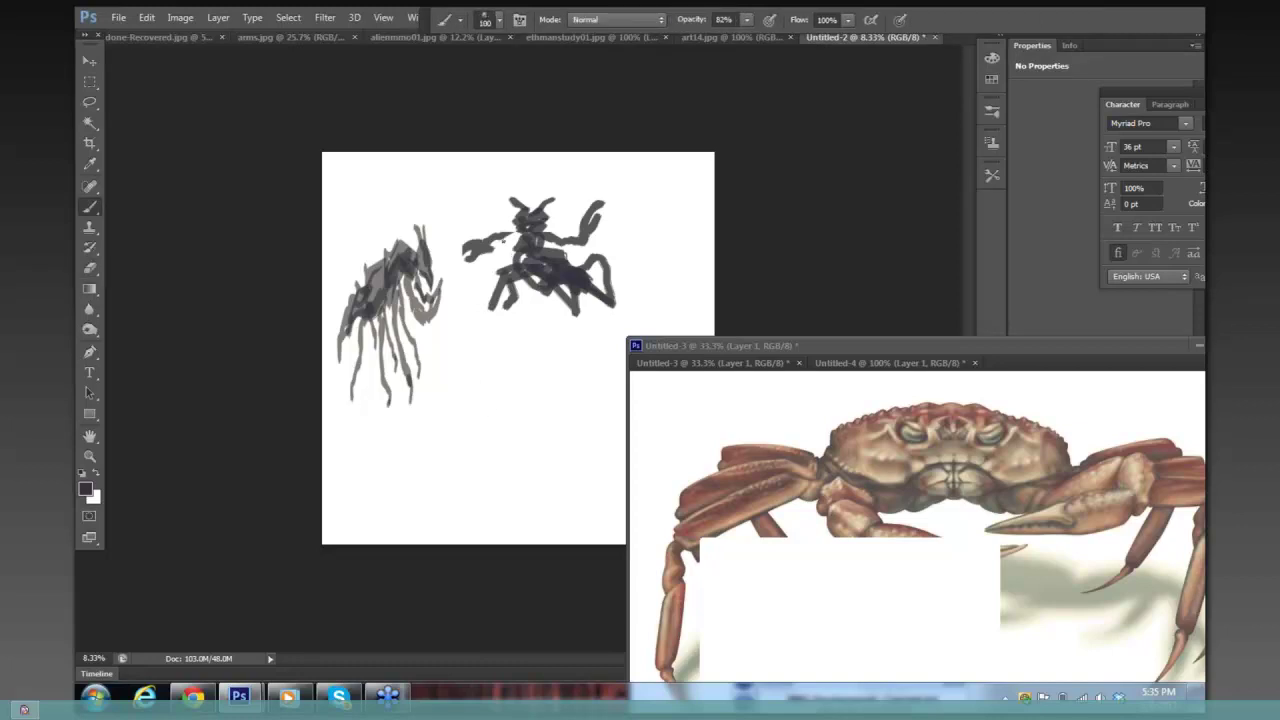
{"action": "mouse_move", "coordinate": [498, 238]}
{"action": "left_mouse_down"}
{"action": "mouse_move", "coordinate": [520, 231]}
{"action": "mouse_move", "coordinate": [580, 258]}
{"action": "mouse_move", "coordinate": [614, 242]}
{"action": "mouse_move", "coordinate": [620, 258]}
{"action": "mouse_move", "coordinate": [578, 252]}
{"action": "mouse_move", "coordinate": [630, 256]}
{"action": "left_mouse_up"}
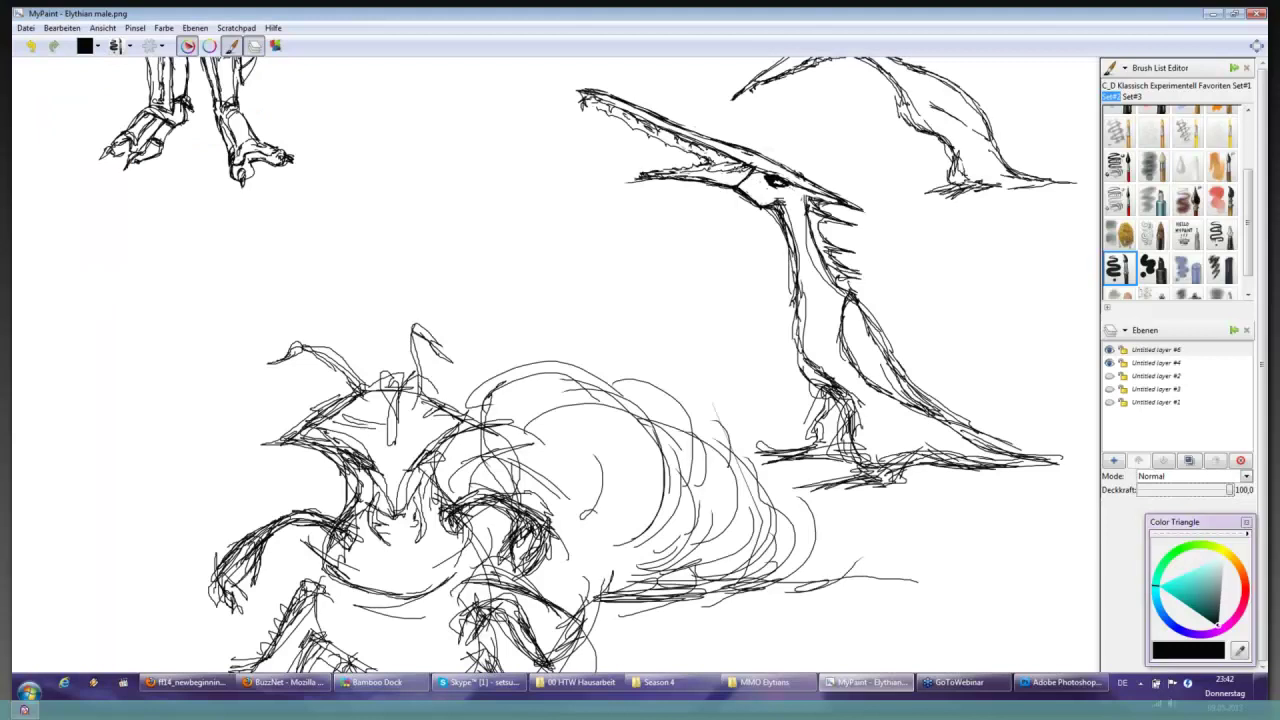
- Roughen the big sea vulture's feet, leg and ground line with extra strokes
{"action": "scroll", "coordinate": [548, 186], "scroll_direction": "up", "scroll_amount": 1}
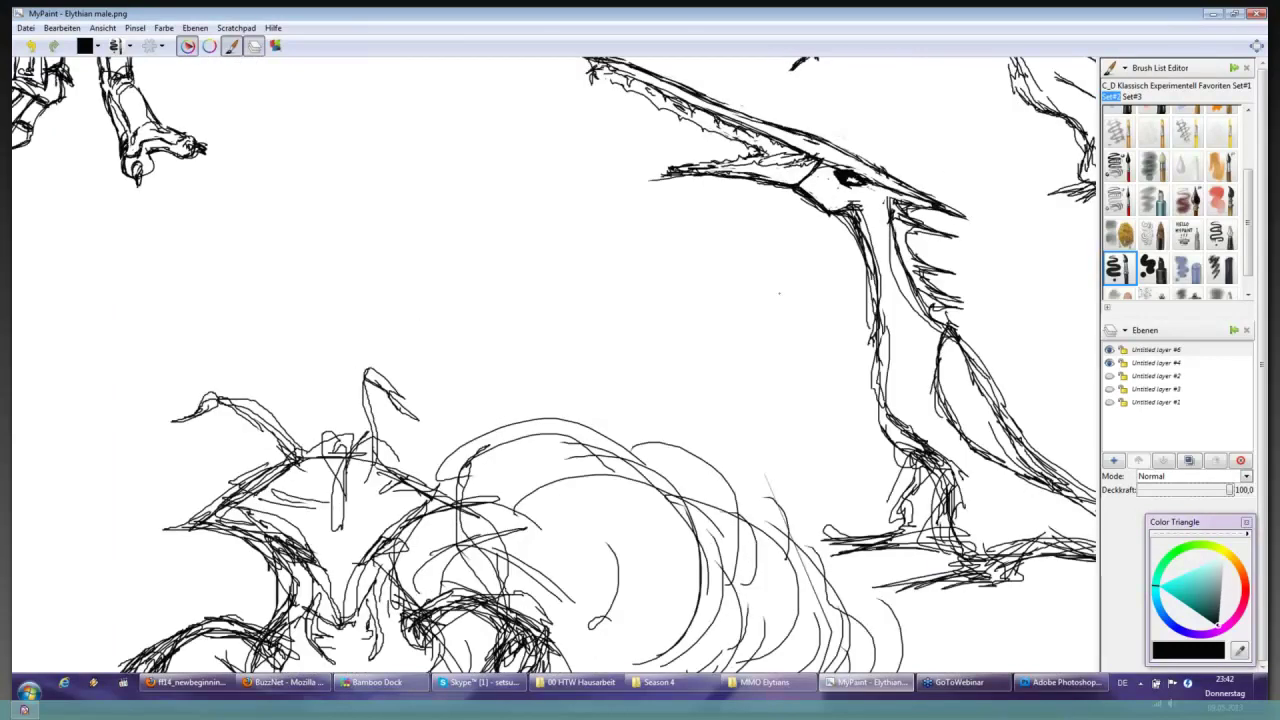
{"action": "left_click_drag", "start_coordinate": [780, 293], "coordinate": [657, 415]}
{"action": "left_click_drag", "start_coordinate": [780, 295], "coordinate": [741, 269]}
{"action": "scroll", "coordinate": [741, 269], "scroll_direction": "down", "scroll_amount": 1}
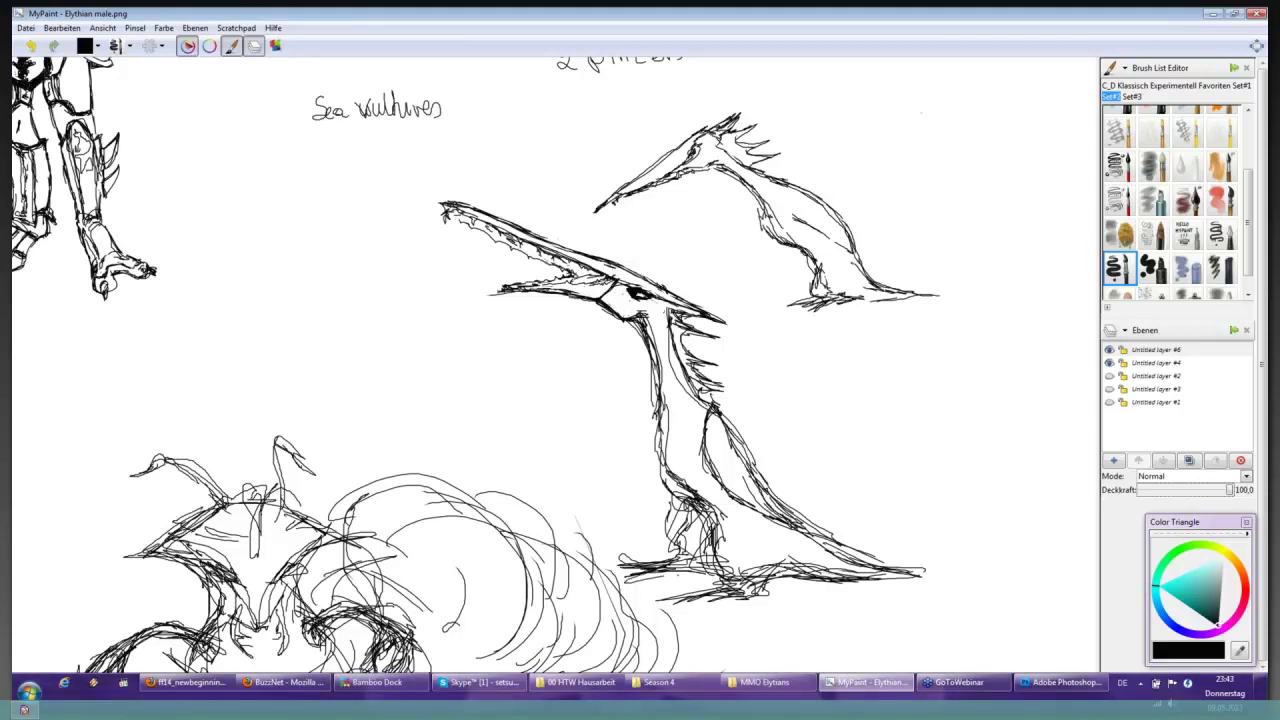
{"action": "mouse_move", "coordinate": [682, 576]}
{"action": "left_mouse_down"}
{"action": "mouse_move", "coordinate": [630, 592]}
{"action": "mouse_move", "coordinate": [690, 580]}
{"action": "left_mouse_up"}
{"action": "mouse_move", "coordinate": [604, 574]}
{"action": "left_mouse_down"}
{"action": "mouse_move", "coordinate": [648, 573]}
{"action": "mouse_move", "coordinate": [634, 577]}
{"action": "left_mouse_up"}
{"action": "left_click_drag", "start_coordinate": [642, 578], "coordinate": [704, 566]}
{"action": "mouse_move", "coordinate": [680, 578]}
{"action": "left_mouse_down"}
{"action": "mouse_move", "coordinate": [702, 568]}
{"action": "mouse_move", "coordinate": [658, 564]}
{"action": "left_mouse_up"}
{"action": "left_click_drag", "start_coordinate": [658, 506], "coordinate": [656, 544]}
{"action": "mouse_move", "coordinate": [682, 606]}
{"action": "left_mouse_down"}
{"action": "mouse_move", "coordinate": [760, 586]}
{"action": "mouse_move", "coordinate": [712, 596]}
{"action": "left_mouse_up"}
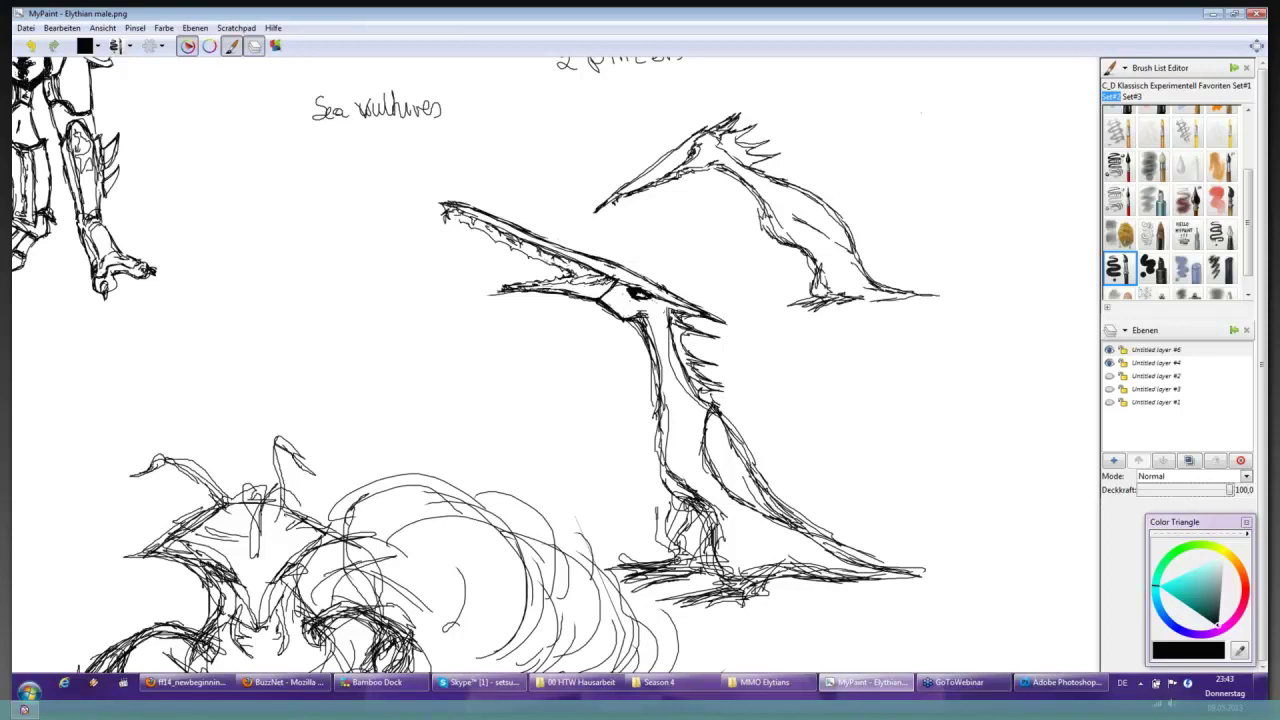
- Sketch a new arm to the vulture's right, ending in a claw at its tip
{"action": "left_click_drag", "start_coordinate": [840, 352], "coordinate": [948, 442]}
{"action": "left_click_drag", "start_coordinate": [870, 414], "coordinate": [926, 446]}
{"action": "left_click_drag", "start_coordinate": [848, 394], "coordinate": [942, 460]}
{"action": "mouse_move", "coordinate": [866, 368]}
{"action": "left_mouse_down"}
{"action": "mouse_move", "coordinate": [918, 414]}
{"action": "mouse_move", "coordinate": [910, 432]}
{"action": "mouse_move", "coordinate": [928, 458]}
{"action": "mouse_move", "coordinate": [946, 444]}
{"action": "left_mouse_up"}
{"action": "mouse_move", "coordinate": [942, 442]}
{"action": "left_mouse_down"}
{"action": "mouse_move", "coordinate": [953, 489]}
{"action": "mouse_move", "coordinate": [942, 481]}
{"action": "mouse_move", "coordinate": [966, 535]}
{"action": "left_mouse_up"}
{"action": "left_click_drag", "start_coordinate": [952, 480], "coordinate": [982, 527]}
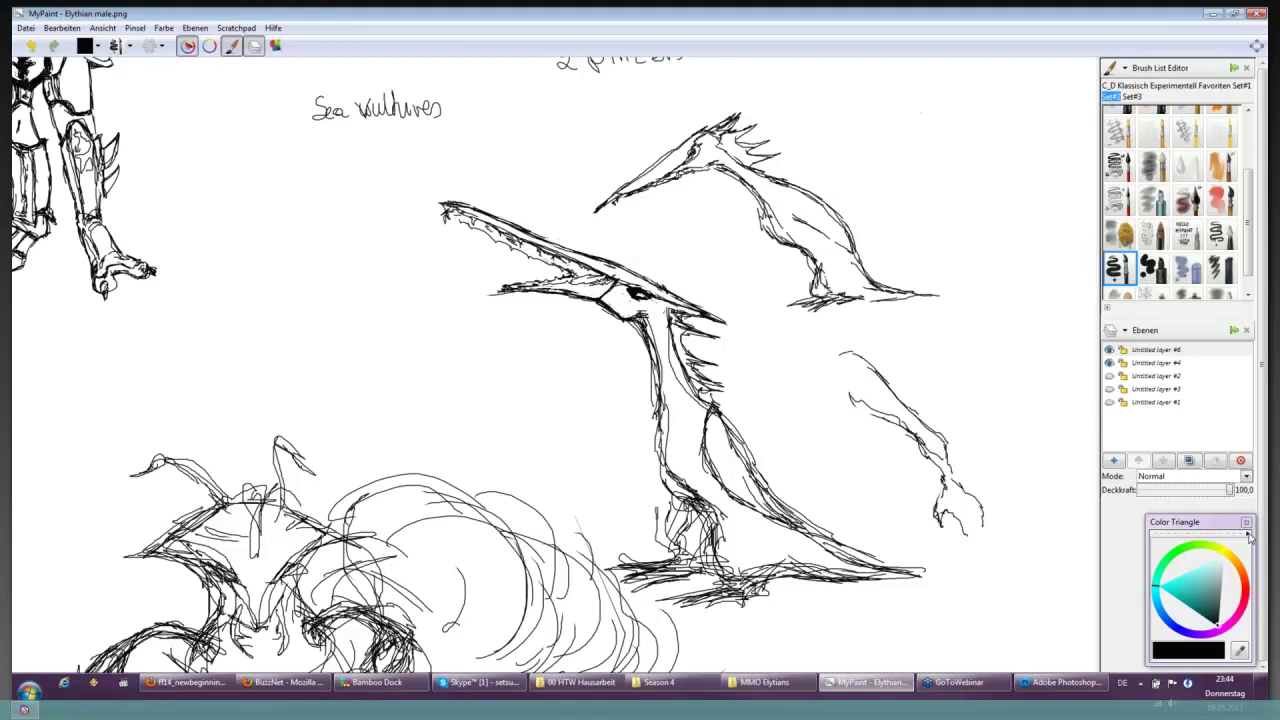
- Thicken the arm outline, lengthen the claw fingers, add wrist lines and shoulder spikes
{"action": "mouse_move", "coordinate": [916, 440]}
{"action": "left_mouse_down"}
{"action": "mouse_move", "coordinate": [949, 440]}
{"action": "mouse_move", "coordinate": [953, 494]}
{"action": "mouse_move", "coordinate": [983, 522]}
{"action": "mouse_move", "coordinate": [970, 554]}
{"action": "left_mouse_up"}
{"action": "mouse_move", "coordinate": [972, 530]}
{"action": "left_mouse_down"}
{"action": "mouse_move", "coordinate": [970, 552]}
{"action": "mouse_move", "coordinate": [996, 540]}
{"action": "mouse_move", "coordinate": [988, 532]}
{"action": "mouse_move", "coordinate": [990, 562]}
{"action": "left_mouse_up"}
{"action": "mouse_move", "coordinate": [984, 548]}
{"action": "left_mouse_down"}
{"action": "mouse_move", "coordinate": [988, 562]}
{"action": "mouse_move", "coordinate": [964, 565]}
{"action": "mouse_move", "coordinate": [978, 537]}
{"action": "mouse_move", "coordinate": [934, 546]}
{"action": "mouse_move", "coordinate": [940, 522]}
{"action": "mouse_move", "coordinate": [932, 546]}
{"action": "mouse_move", "coordinate": [962, 526]}
{"action": "mouse_move", "coordinate": [964, 584]}
{"action": "mouse_move", "coordinate": [984, 570]}
{"action": "left_mouse_up"}
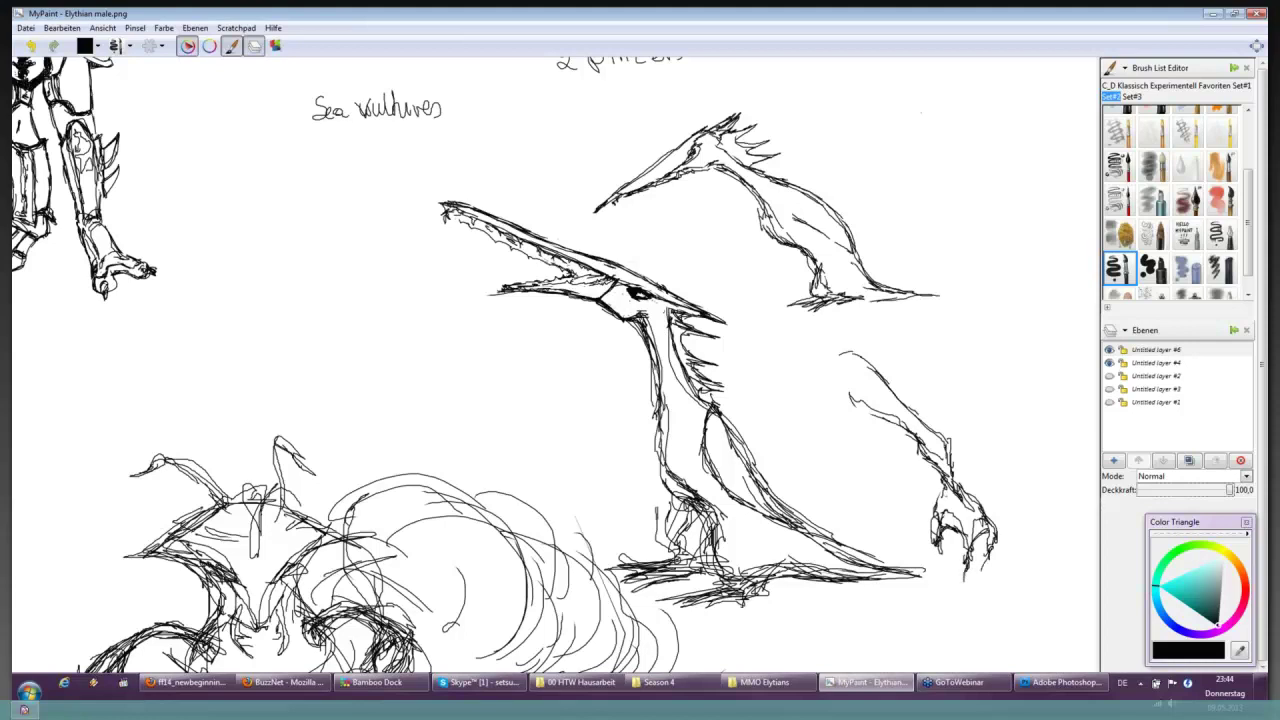
{"action": "left_click_drag", "start_coordinate": [940, 496], "coordinate": [936, 556]}
{"action": "mouse_move", "coordinate": [910, 450]}
{"action": "left_mouse_down"}
{"action": "mouse_move", "coordinate": [944, 470]}
{"action": "mouse_move", "coordinate": [942, 490]}
{"action": "mouse_move", "coordinate": [878, 426]}
{"action": "mouse_move", "coordinate": [846, 420]}
{"action": "mouse_move", "coordinate": [858, 432]}
{"action": "mouse_move", "coordinate": [872, 418]}
{"action": "mouse_move", "coordinate": [902, 427]}
{"action": "left_mouse_up"}
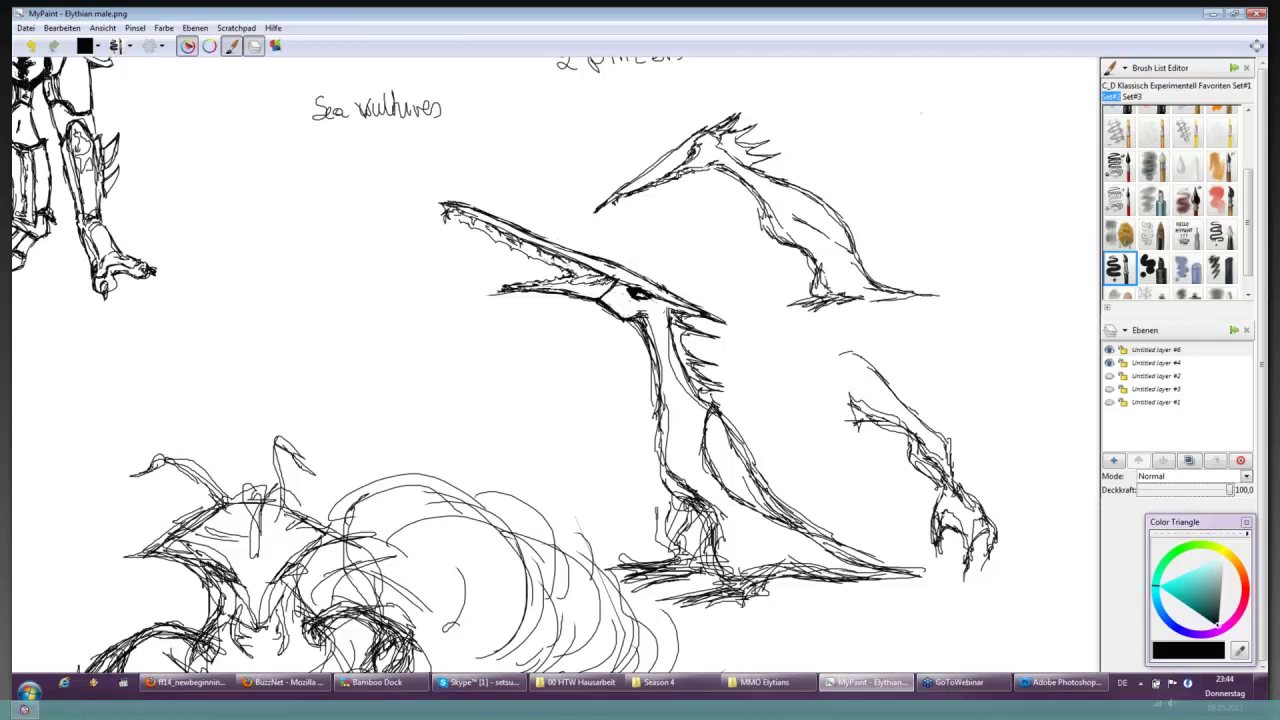
{"action": "left_click_drag", "start_coordinate": [968, 506], "coordinate": [990, 522]}
{"action": "mouse_move", "coordinate": [832, 364]}
{"action": "left_mouse_down"}
{"action": "mouse_move", "coordinate": [862, 350]}
{"action": "mouse_move", "coordinate": [916, 388]}
{"action": "left_mouse_up"}
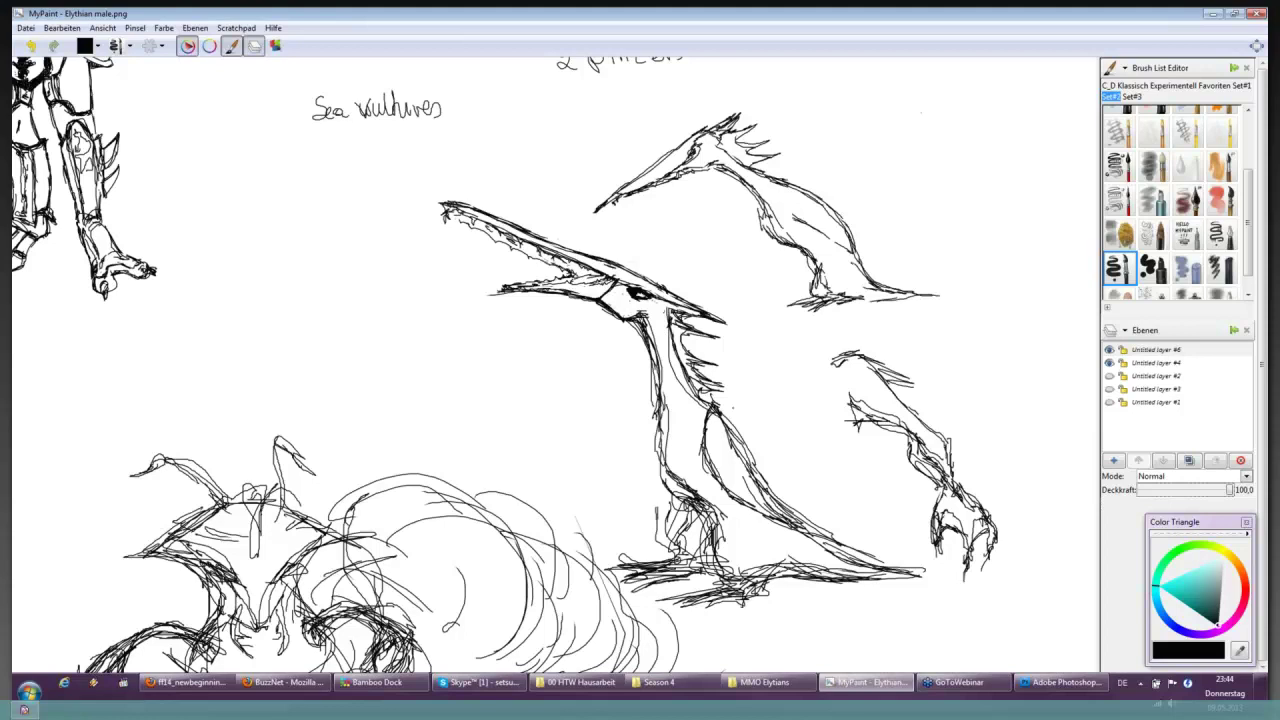
- Hatch shading onto the smaller sea vulture's neck and body
{"action": "left_click_drag", "start_coordinate": [736, 176], "coordinate": [816, 280]}
{"action": "left_click_drag", "start_coordinate": [772, 180], "coordinate": [788, 192]}
{"action": "mouse_move", "coordinate": [784, 188]}
{"action": "left_mouse_down"}
{"action": "mouse_move", "coordinate": [820, 214]}
{"action": "mouse_move", "coordinate": [812, 200]}
{"action": "left_mouse_up"}
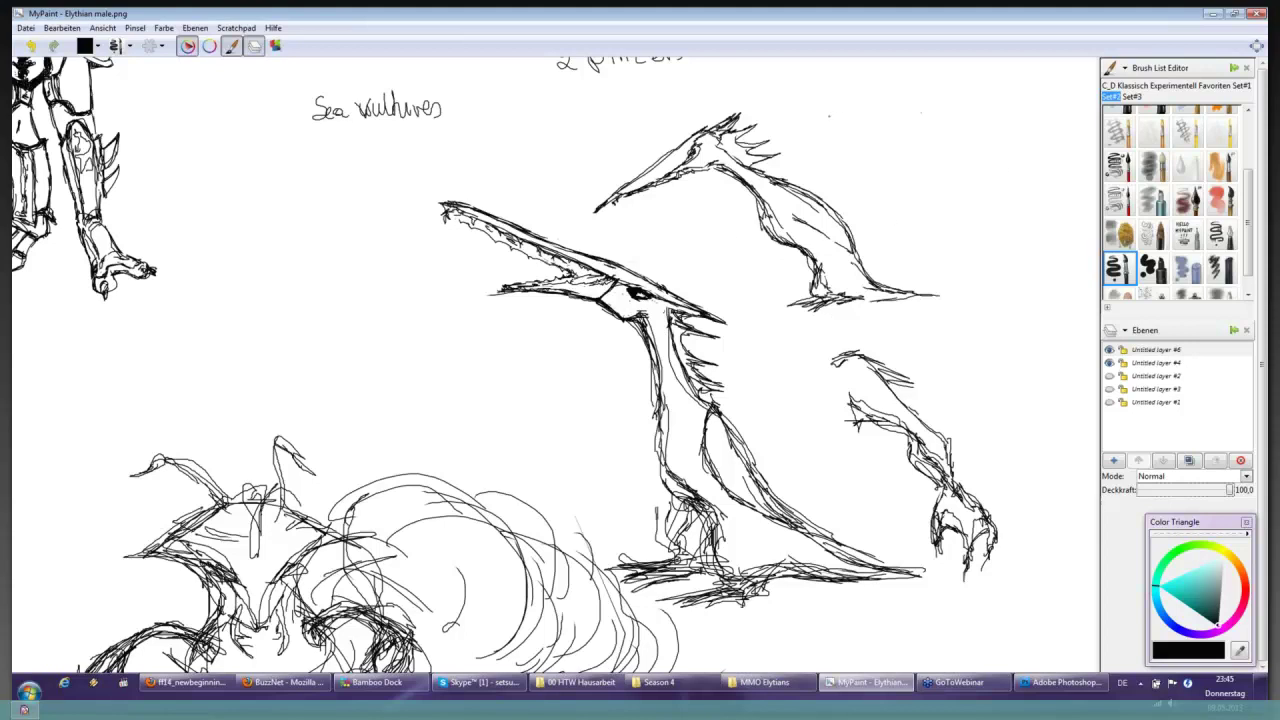
- Rough out a long flying shape at top right with a pointed spike at its tip
{"action": "mouse_move", "coordinate": [840, 126]}
{"action": "left_mouse_down"}
{"action": "mouse_move", "coordinate": [1038, 110]}
{"action": "mouse_move", "coordinate": [893, 113]}
{"action": "mouse_move", "coordinate": [1011, 83]}
{"action": "mouse_move", "coordinate": [1086, 91]}
{"action": "left_mouse_up"}
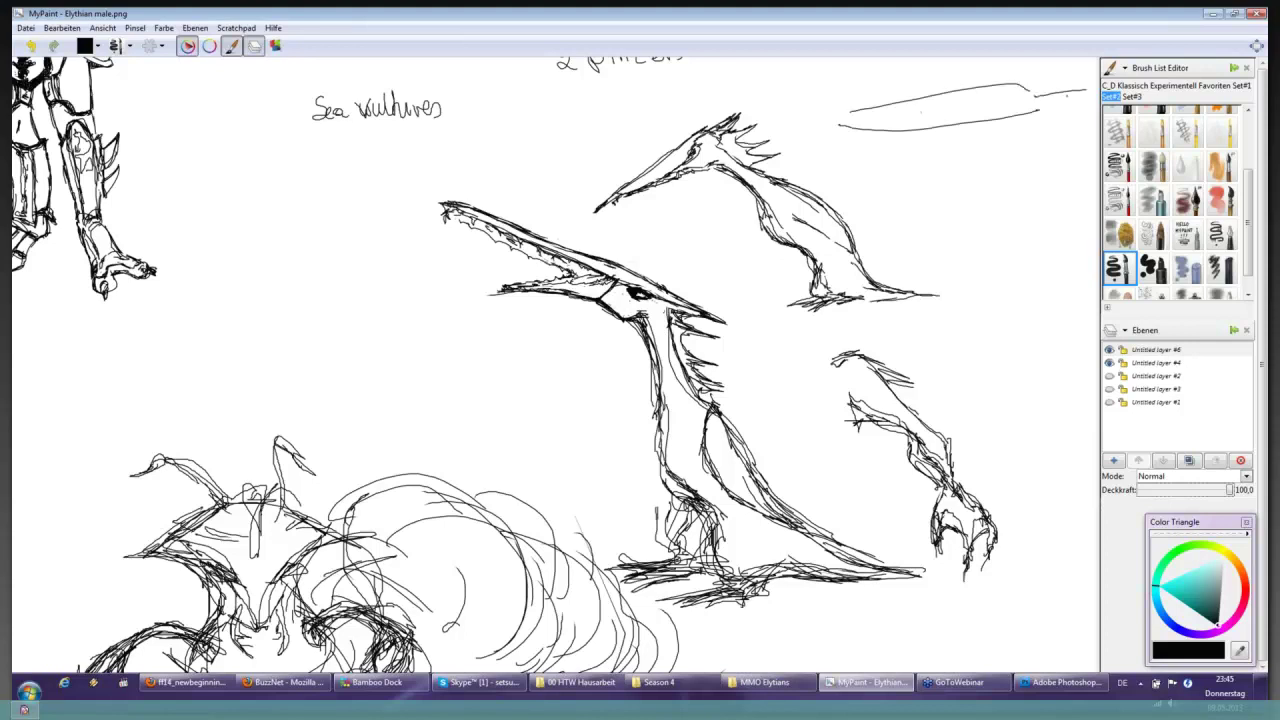
{"action": "mouse_move", "coordinate": [858, 105]}
{"action": "left_mouse_down"}
{"action": "mouse_move", "coordinate": [762, 106]}
{"action": "mouse_move", "coordinate": [830, 117]}
{"action": "left_mouse_up"}
{"action": "key", "text": "Right"}
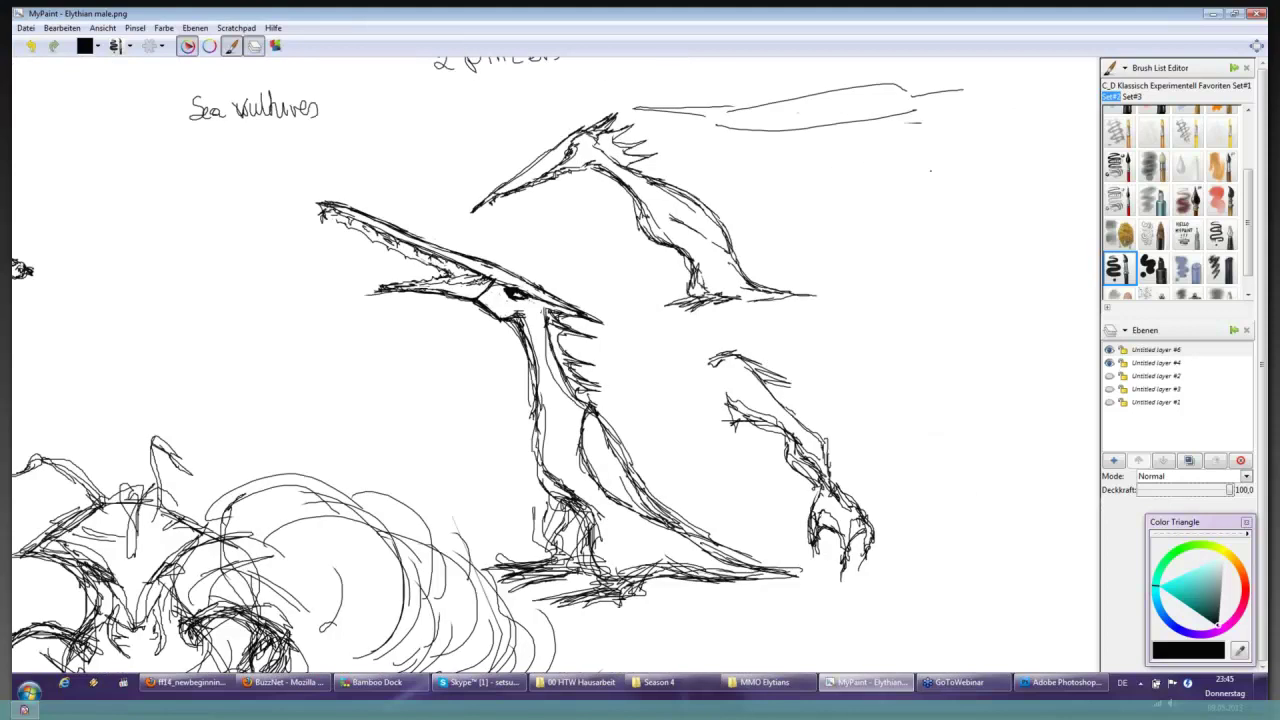
{"action": "key", "text": "Up"}
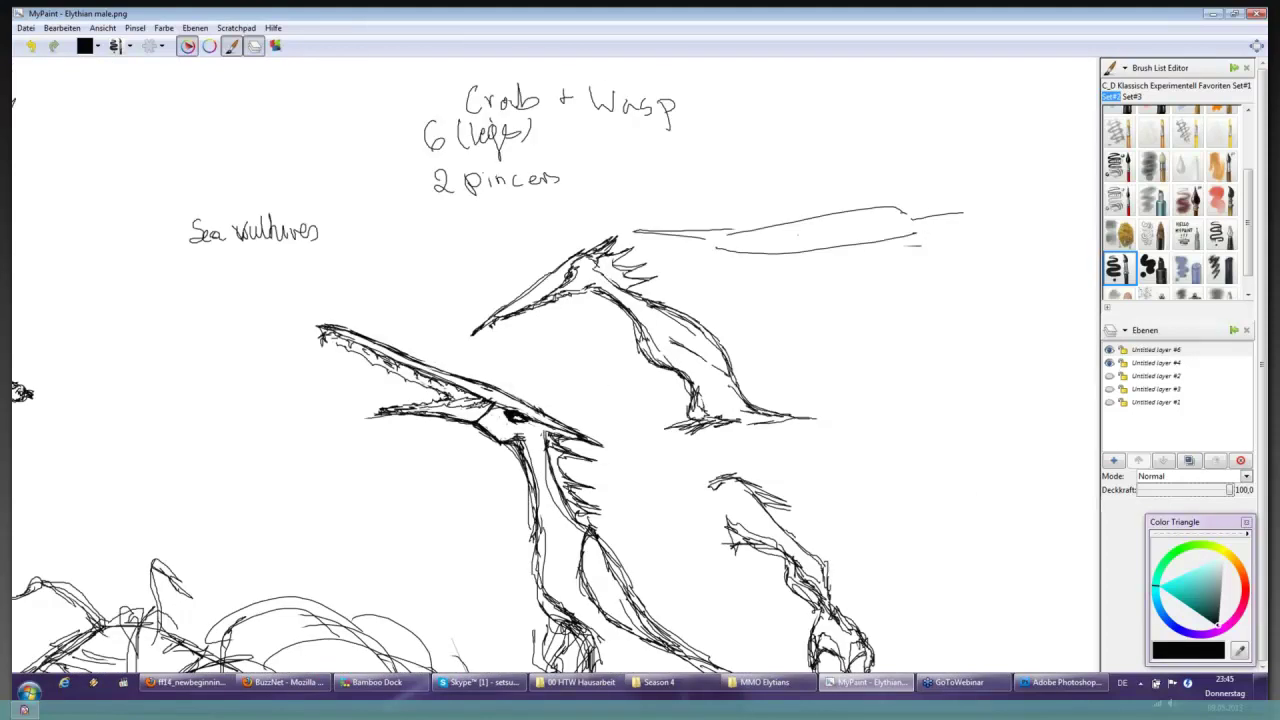
{"action": "left_click_drag", "start_coordinate": [905, 212], "coordinate": [922, 220]}
- Try strokes under the smaller vulture's beak, then undo them
{"action": "mouse_move", "coordinate": [512, 320]}
{"action": "left_mouse_down"}
{"action": "mouse_move", "coordinate": [553, 334]}
{"action": "mouse_move", "coordinate": [586, 313]}
{"action": "mouse_move", "coordinate": [562, 336]}
{"action": "left_mouse_up"}
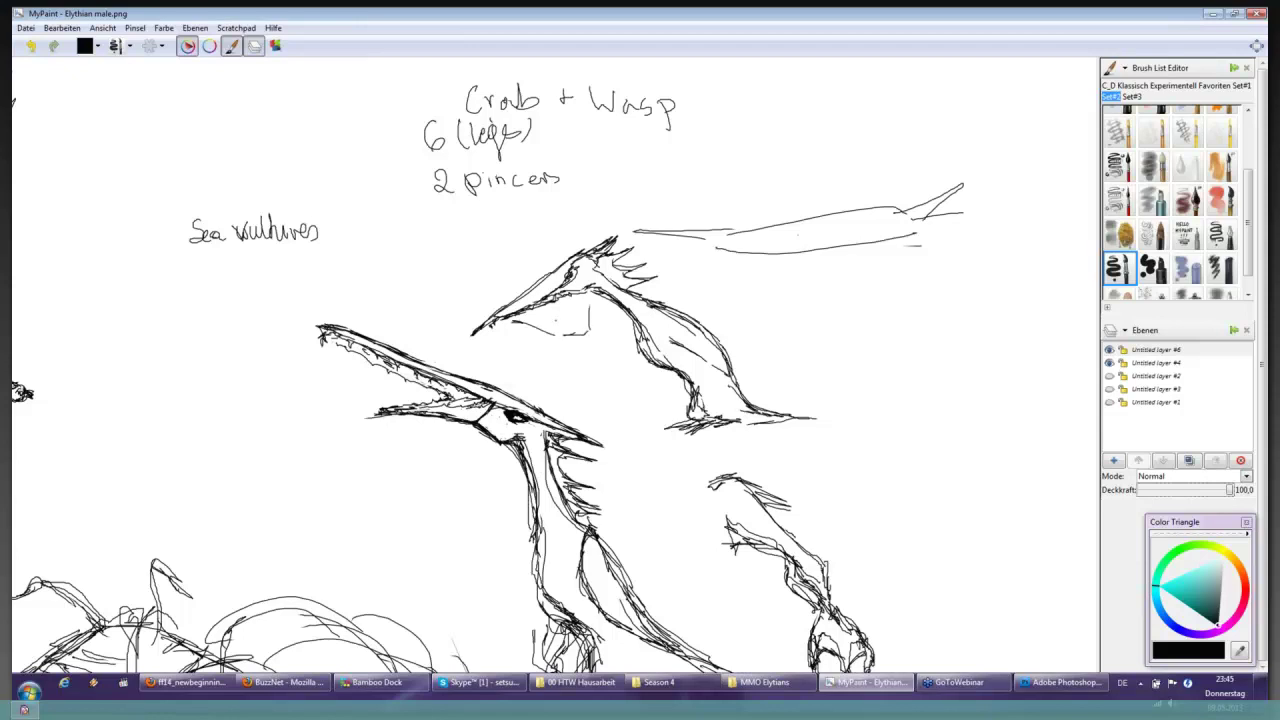
{"action": "mouse_move", "coordinate": [575, 304]}
{"action": "left_mouse_down"}
{"action": "mouse_move", "coordinate": [566, 342]}
{"action": "mouse_move", "coordinate": [578, 340]}
{"action": "left_mouse_up"}
{"action": "key", "text": "ctrl+z"}
{"action": "key", "text": "ctrl+z"}
{"action": "key", "text": "ctrl+z"}
- Detail the flying creature's body and belly, extend its tail and add tail-tip spikes
{"action": "left_click_drag", "start_coordinate": [762, 247], "coordinate": [876, 205]}
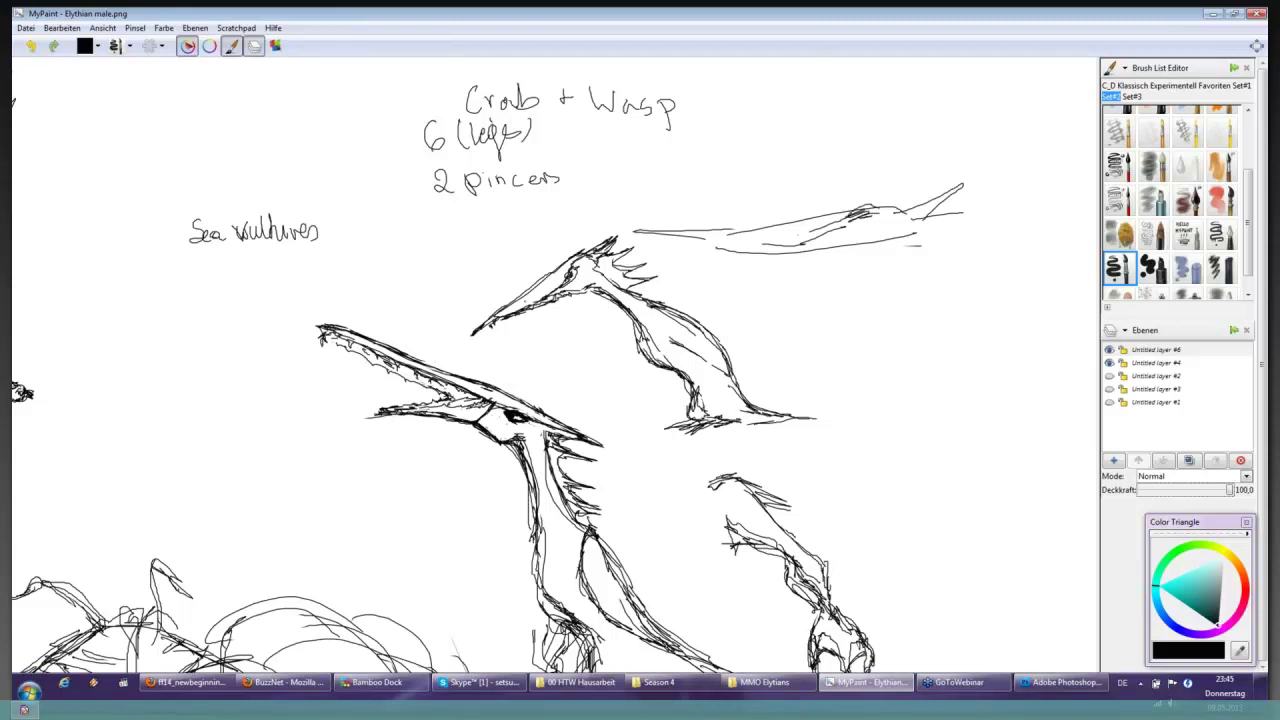
{"action": "mouse_move", "coordinate": [562, 297]}
{"action": "left_mouse_down"}
{"action": "mouse_move", "coordinate": [598, 289]}
{"action": "mouse_move", "coordinate": [581, 284]}
{"action": "mouse_move", "coordinate": [580, 257]}
{"action": "mouse_move", "coordinate": [612, 233]}
{"action": "left_mouse_up"}
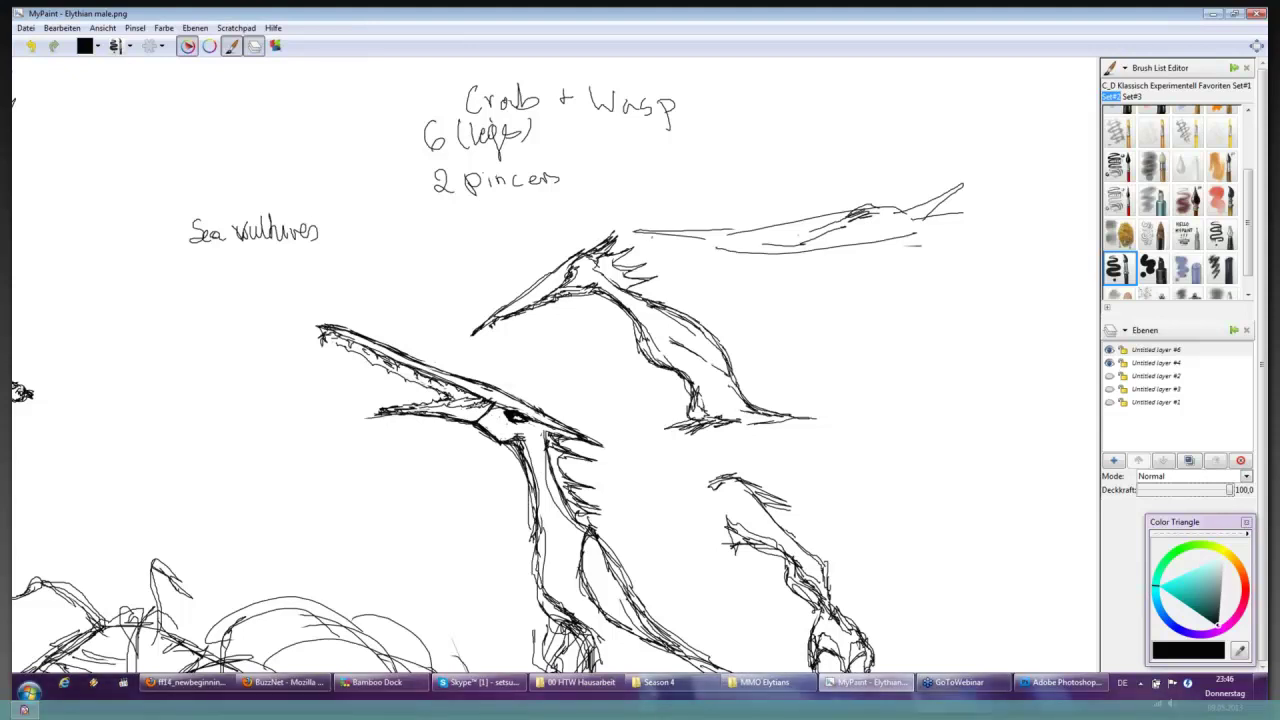
{"action": "mouse_move", "coordinate": [650, 238]}
{"action": "left_mouse_down"}
{"action": "mouse_move", "coordinate": [698, 247]}
{"action": "mouse_move", "coordinate": [770, 221]}
{"action": "mouse_move", "coordinate": [740, 237]}
{"action": "left_mouse_up"}
{"action": "mouse_move", "coordinate": [882, 238]}
{"action": "left_mouse_down"}
{"action": "mouse_move", "coordinate": [995, 200]}
{"action": "mouse_move", "coordinate": [980, 184]}
{"action": "left_mouse_up"}
{"action": "mouse_move", "coordinate": [808, 226]}
{"action": "left_mouse_down"}
{"action": "mouse_move", "coordinate": [720, 248]}
{"action": "mouse_move", "coordinate": [774, 244]}
{"action": "mouse_move", "coordinate": [784, 226]}
{"action": "mouse_move", "coordinate": [828, 216]}
{"action": "left_mouse_up"}
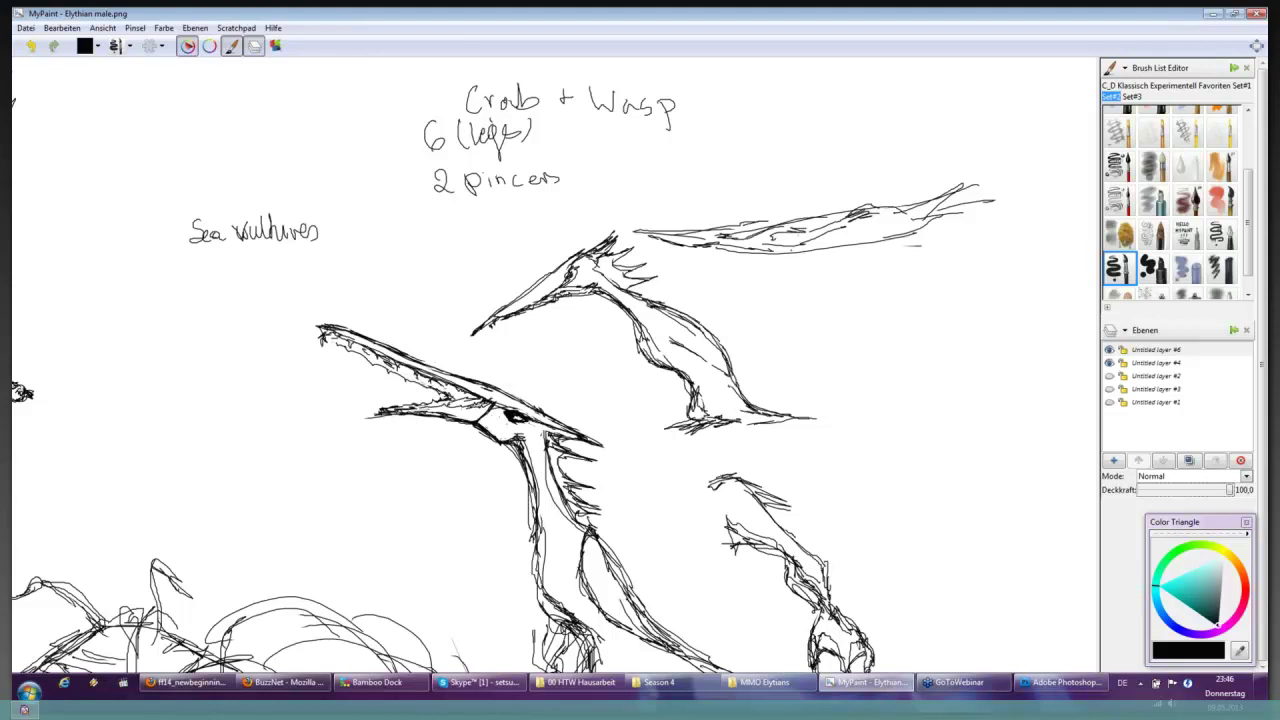
{"action": "left_click_drag", "start_coordinate": [770, 254], "coordinate": [832, 238]}
{"action": "left_click_drag", "start_coordinate": [830, 240], "coordinate": [882, 230]}
{"action": "left_click_drag", "start_coordinate": [924, 224], "coordinate": [980, 208]}
{"action": "mouse_move", "coordinate": [888, 214]}
{"action": "left_mouse_down"}
{"action": "mouse_move", "coordinate": [998, 190]}
{"action": "mouse_move", "coordinate": [1004, 210]}
{"action": "mouse_move", "coordinate": [996, 200]}
{"action": "mouse_move", "coordinate": [1014, 194]}
{"action": "mouse_move", "coordinate": [930, 208]}
{"action": "left_mouse_up"}
{"action": "left_click_drag", "start_coordinate": [928, 206], "coordinate": [950, 194]}
{"action": "left_click_drag", "start_coordinate": [660, 232], "coordinate": [617, 228]}
{"action": "mouse_move", "coordinate": [700, 232]}
{"action": "left_mouse_down"}
{"action": "mouse_move", "coordinate": [636, 229]}
{"action": "mouse_move", "coordinate": [704, 249]}
{"action": "mouse_move", "coordinate": [686, 234]}
{"action": "mouse_move", "coordinate": [744, 229]}
{"action": "mouse_move", "coordinate": [728, 256]}
{"action": "left_mouse_up"}
- Outline a new creature head with top edge, jaw front and bottom outline
{"action": "left_click_drag", "start_coordinate": [818, 336], "coordinate": [966, 317]}
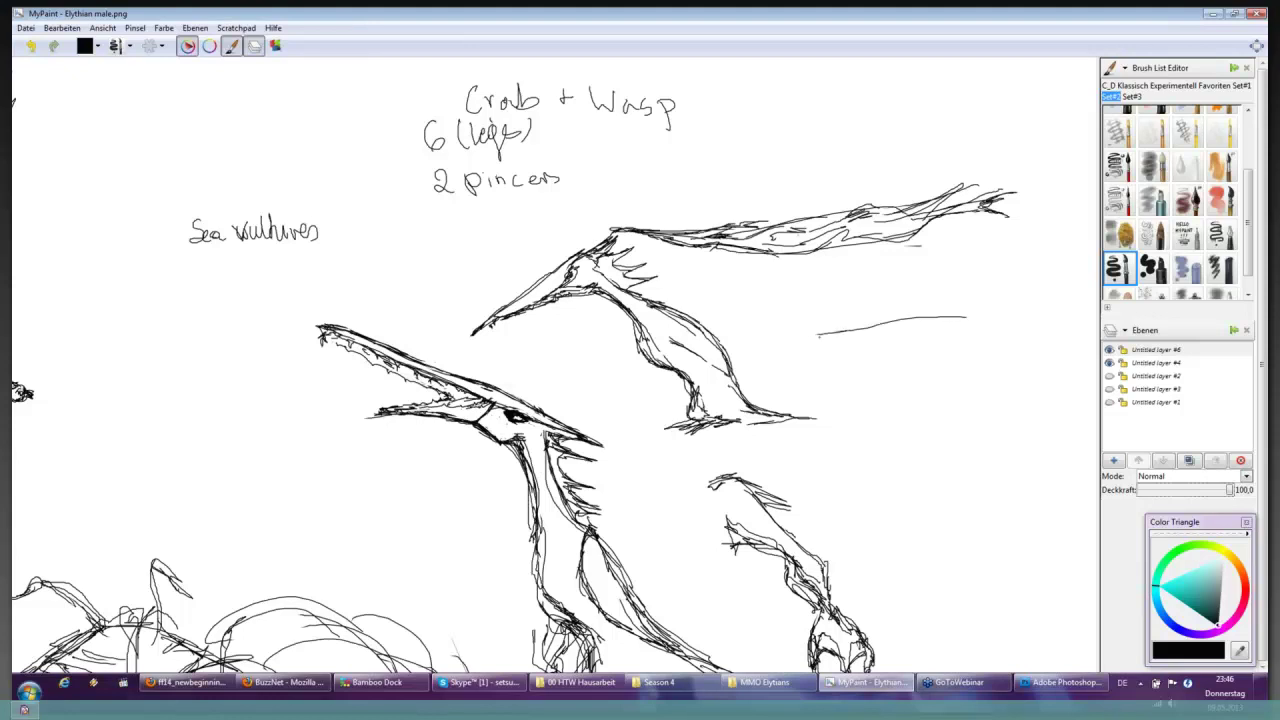
{"action": "left_click_drag", "start_coordinate": [807, 338], "coordinate": [803, 354]}
{"action": "mouse_move", "coordinate": [804, 376]}
{"action": "left_mouse_down"}
{"action": "mouse_move", "coordinate": [806, 388]}
{"action": "mouse_move", "coordinate": [944, 384]}
{"action": "mouse_move", "coordinate": [980, 340]}
{"action": "left_mouse_up"}
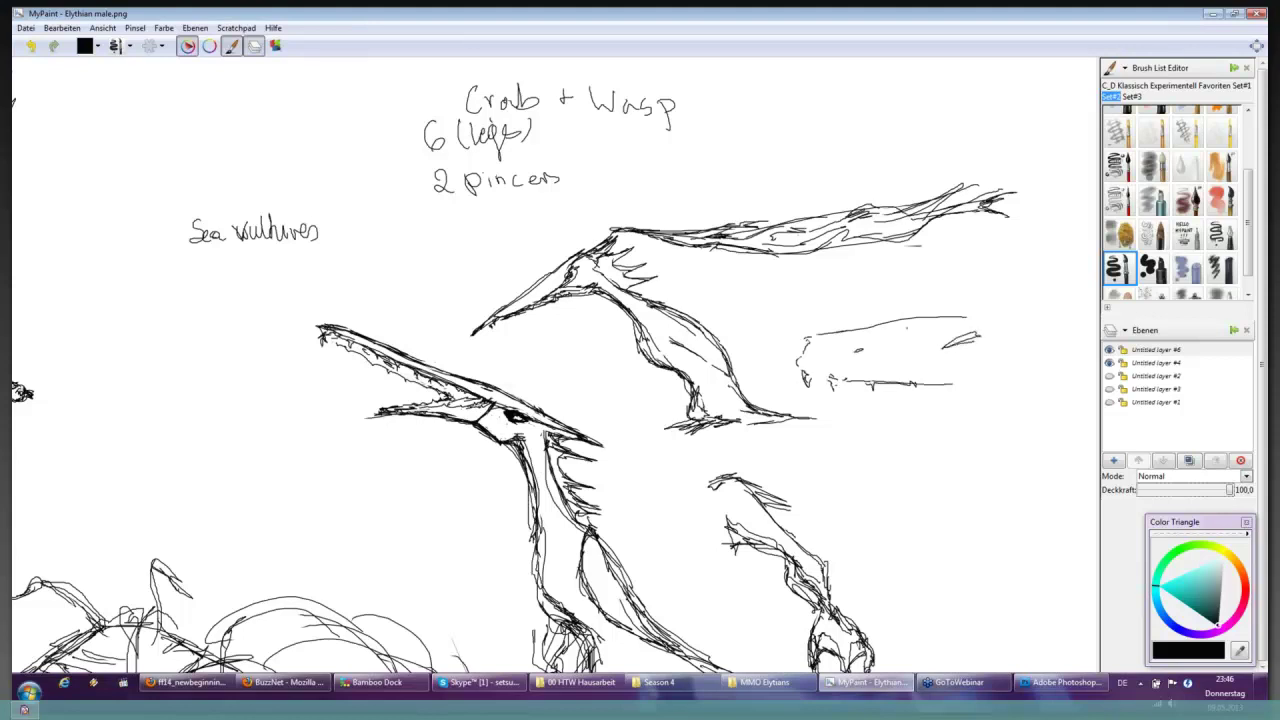
{"action": "left_click_drag", "start_coordinate": [898, 318], "coordinate": [946, 309]}
{"action": "left_click_drag", "start_coordinate": [804, 342], "coordinate": [902, 322]}
{"action": "left_click_drag", "start_coordinate": [888, 385], "coordinate": [992, 400]}
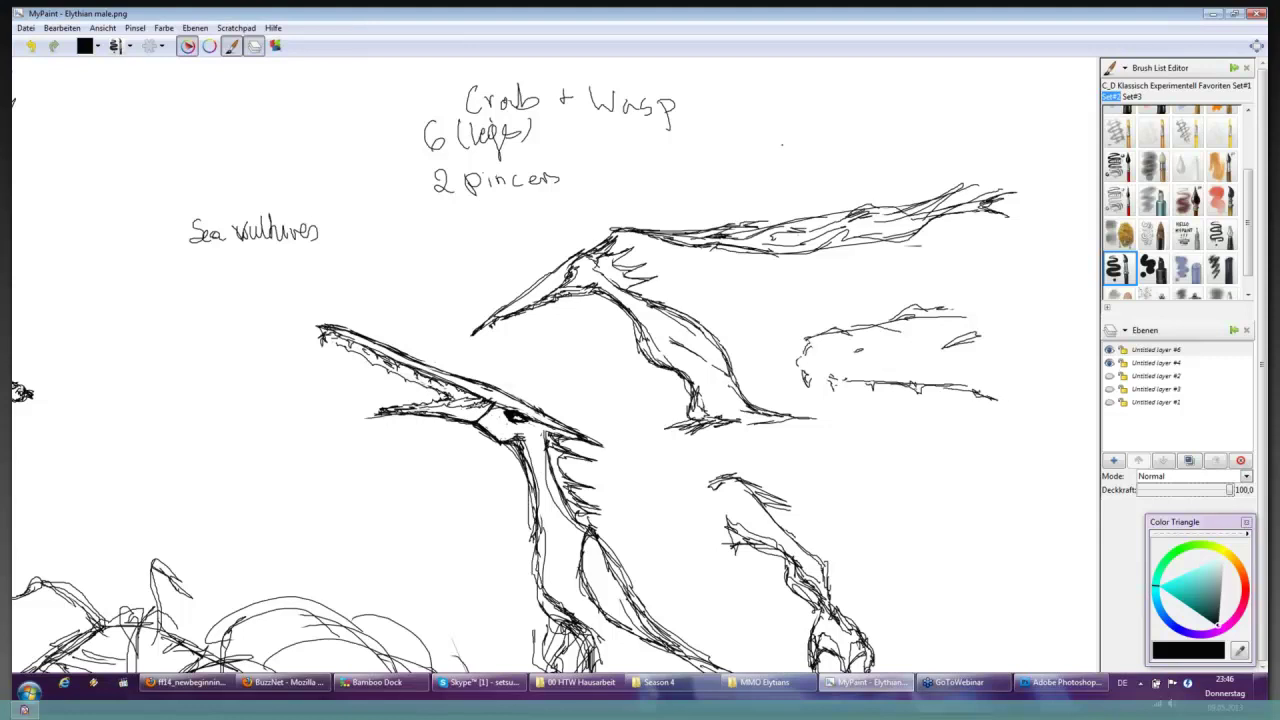
{"action": "left_click_drag", "start_coordinate": [790, 134], "coordinate": [797, 145]}
- Undo the note beside Crab + Wasp and handwrite a creature name below Sea vultures
{"action": "key", "text": "ctrl+z"}
{"action": "key", "text": "ctrl+z"}
{"action": "key", "text": "ctrl+z"}
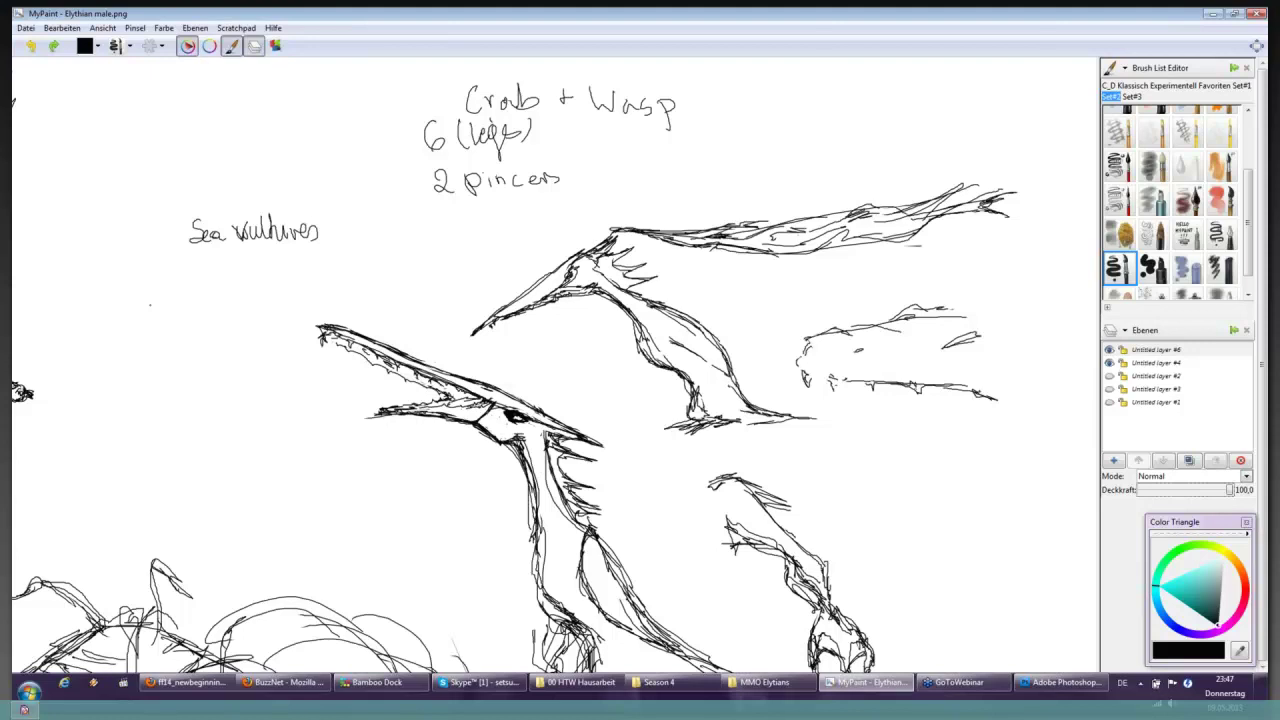
{"action": "mouse_move", "coordinate": [142, 296]}
{"action": "left_mouse_down"}
{"action": "mouse_move", "coordinate": [177, 307]}
{"action": "mouse_move", "coordinate": [240, 293]}
{"action": "mouse_move", "coordinate": [201, 294]}
{"action": "mouse_move", "coordinate": [243, 300]}
{"action": "left_mouse_up"}
{"action": "key", "text": "ctrl+z"}
{"action": "key", "text": "ctrl+z"}
{"action": "left_click", "coordinate": [253, 299]}
- Add spikes along the new head's lower outline and a stroke on its top
{"action": "left_click_drag", "start_coordinate": [844, 383], "coordinate": [988, 396]}
{"action": "left_click_drag", "start_coordinate": [958, 337], "coordinate": [983, 338]}
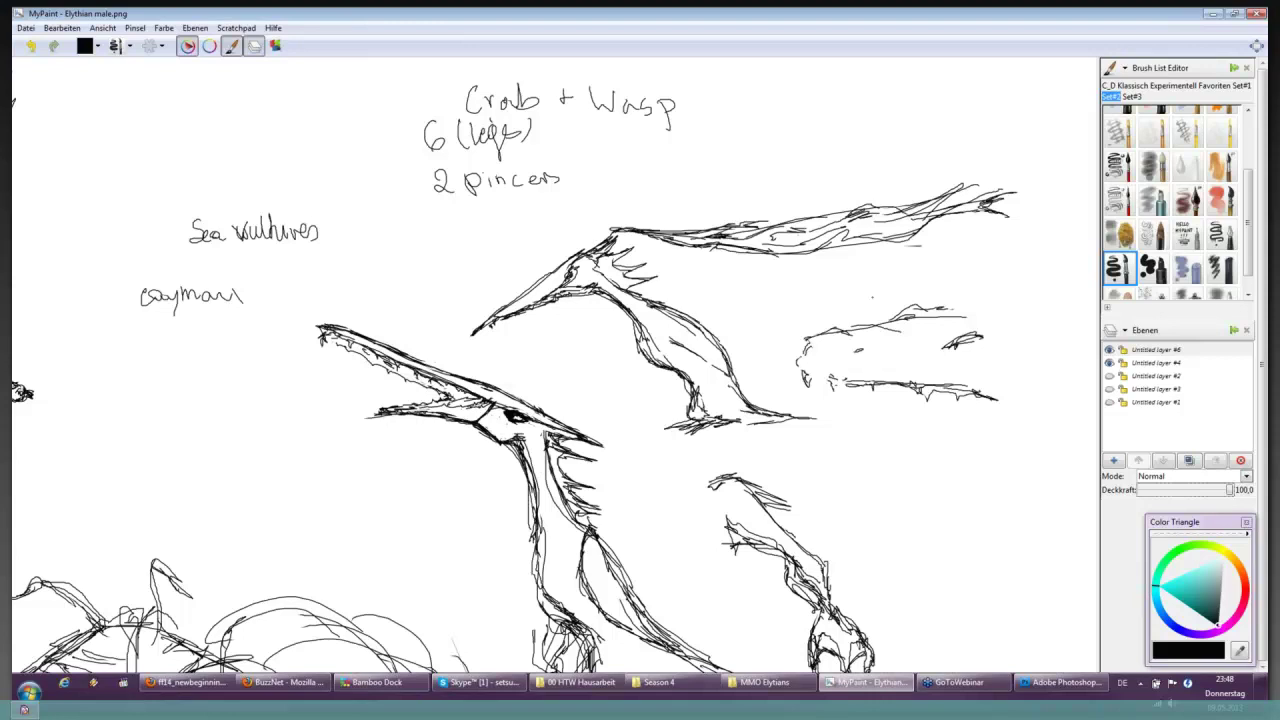
{"action": "scroll", "coordinate": [871, 297], "scroll_direction": "down", "scroll_amount": 2}
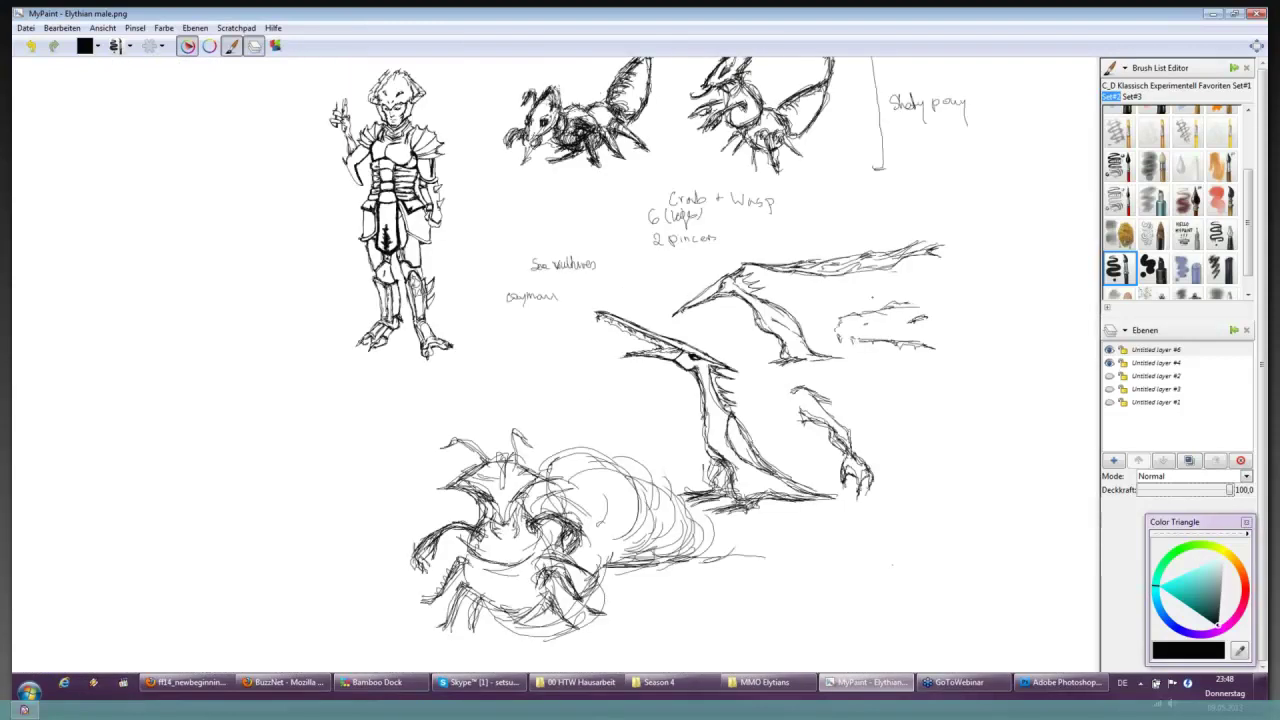
- Handwrite "Desert design" in the empty space below the armored figure
{"action": "scroll", "coordinate": [885, 300], "scroll_direction": "up", "scroll_amount": 2}
{"action": "scroll", "coordinate": [872, 297], "scroll_direction": "down", "scroll_amount": 2}
{"action": "scroll", "coordinate": [872, 297], "scroll_direction": "up", "scroll_amount": 2}
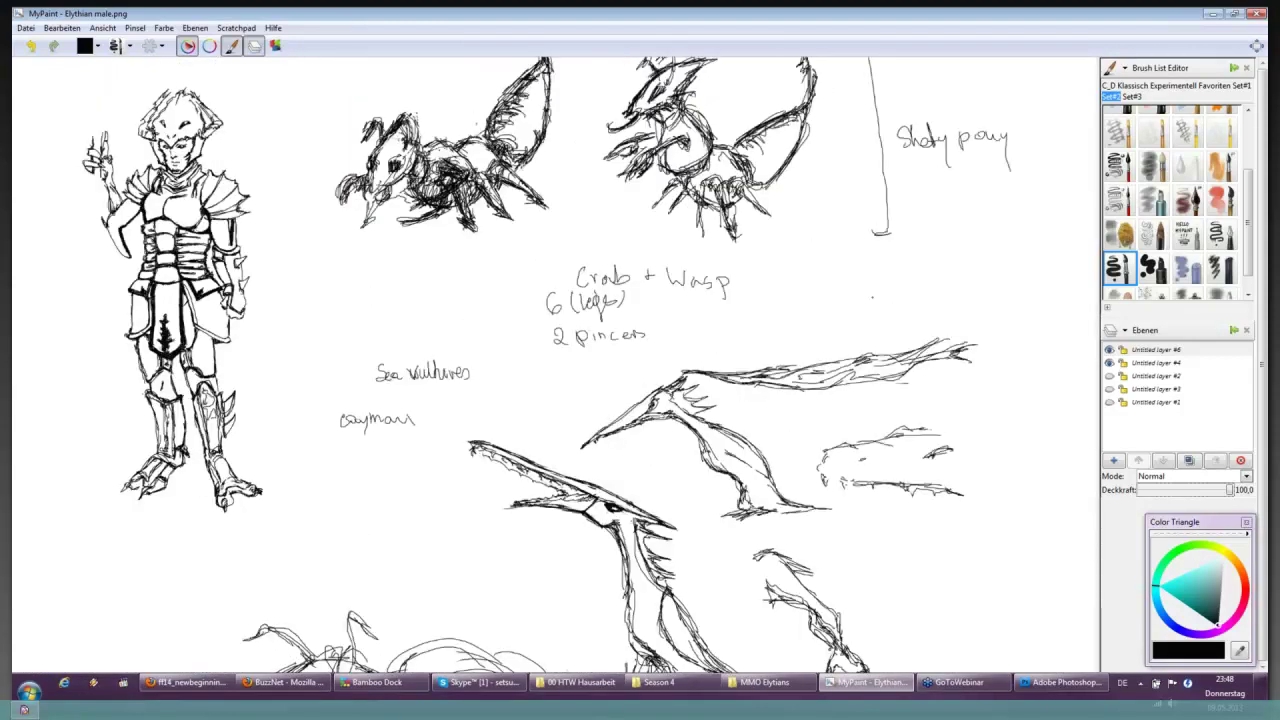
{"action": "scroll", "coordinate": [872, 297], "scroll_direction": "left", "scroll_amount": 2}
{"action": "scroll", "coordinate": [600, 450], "scroll_direction": "left", "scroll_amount": 5}
{"action": "left_click_drag", "start_coordinate": [440, 549], "coordinate": [432, 572]}
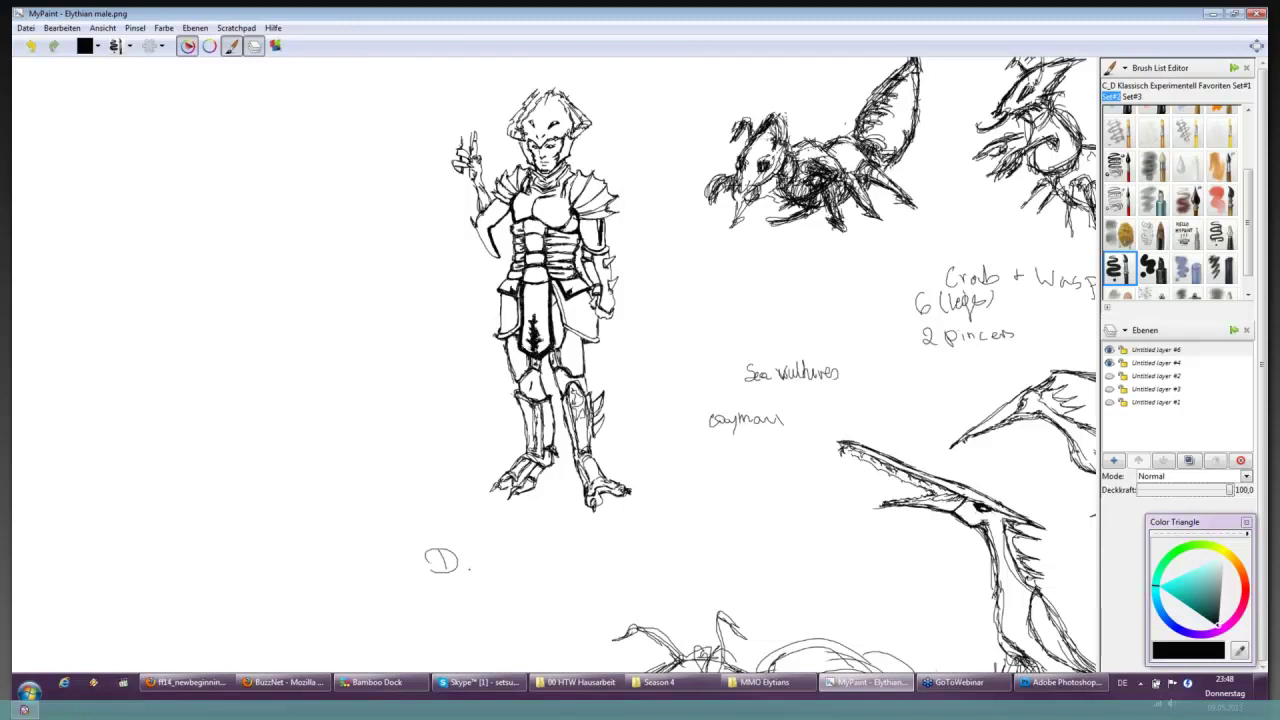
{"action": "left_click_drag", "start_coordinate": [455, 562], "coordinate": [501, 561]}
{"action": "left_click_drag", "start_coordinate": [504, 553], "coordinate": [506, 572]}
{"action": "mouse_move", "coordinate": [521, 562]}
{"action": "left_mouse_down"}
{"action": "mouse_move", "coordinate": [574, 578]}
{"action": "mouse_move", "coordinate": [594, 566]}
{"action": "left_mouse_up"}
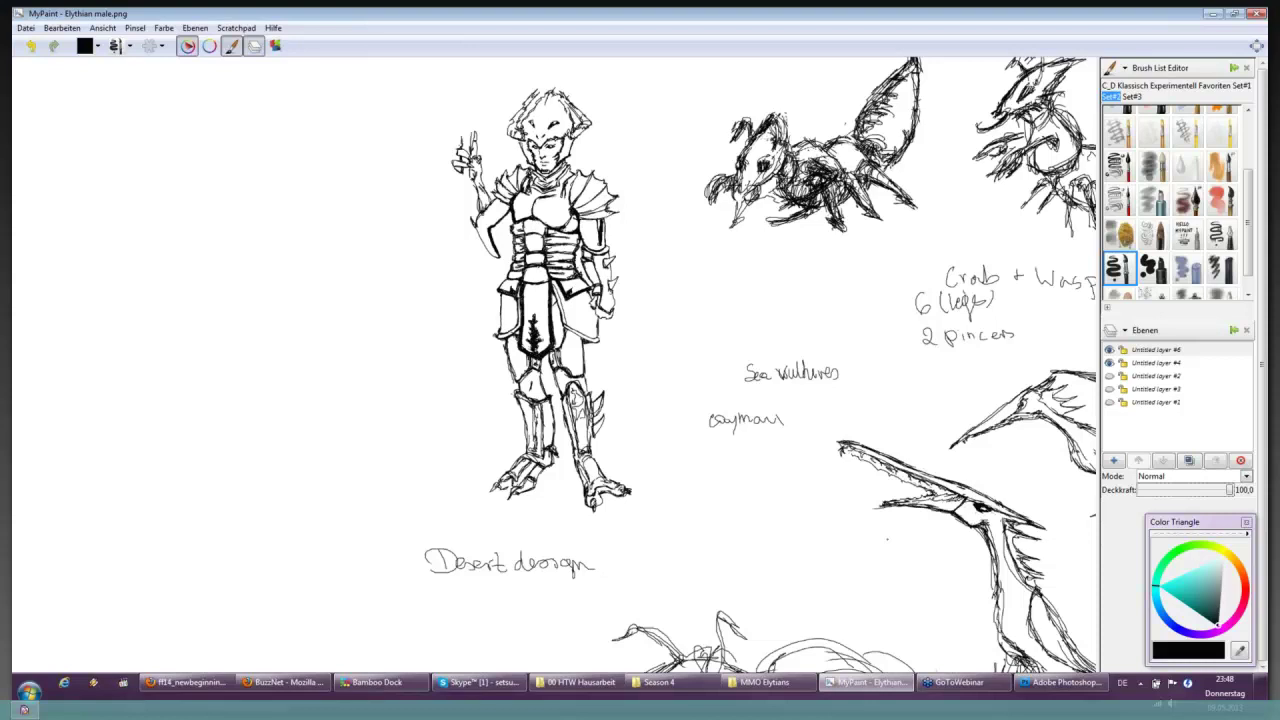
{"action": "left_click_drag", "start_coordinate": [887, 539], "coordinate": [763, 539]}
- Select the first brush and a mid grey in the Color Triangle
{"action": "scroll", "coordinate": [700, 400], "scroll_direction": "down", "scroll_amount": 3}
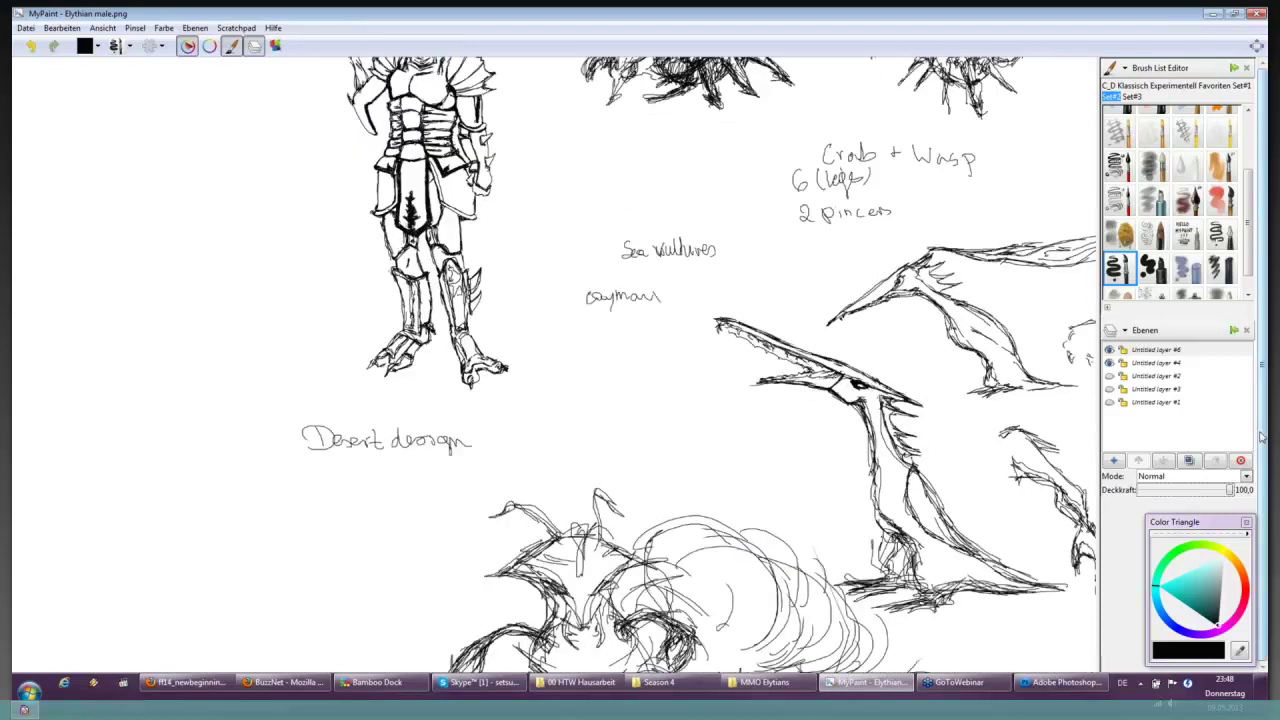
{"action": "scroll", "coordinate": [700, 400], "scroll_direction": "down", "scroll_amount": 1}
{"action": "scroll", "coordinate": [1024, 440], "scroll_direction": "down", "scroll_amount": 1}
{"action": "scroll", "coordinate": [1024, 440], "scroll_direction": "right", "scroll_amount": 1}
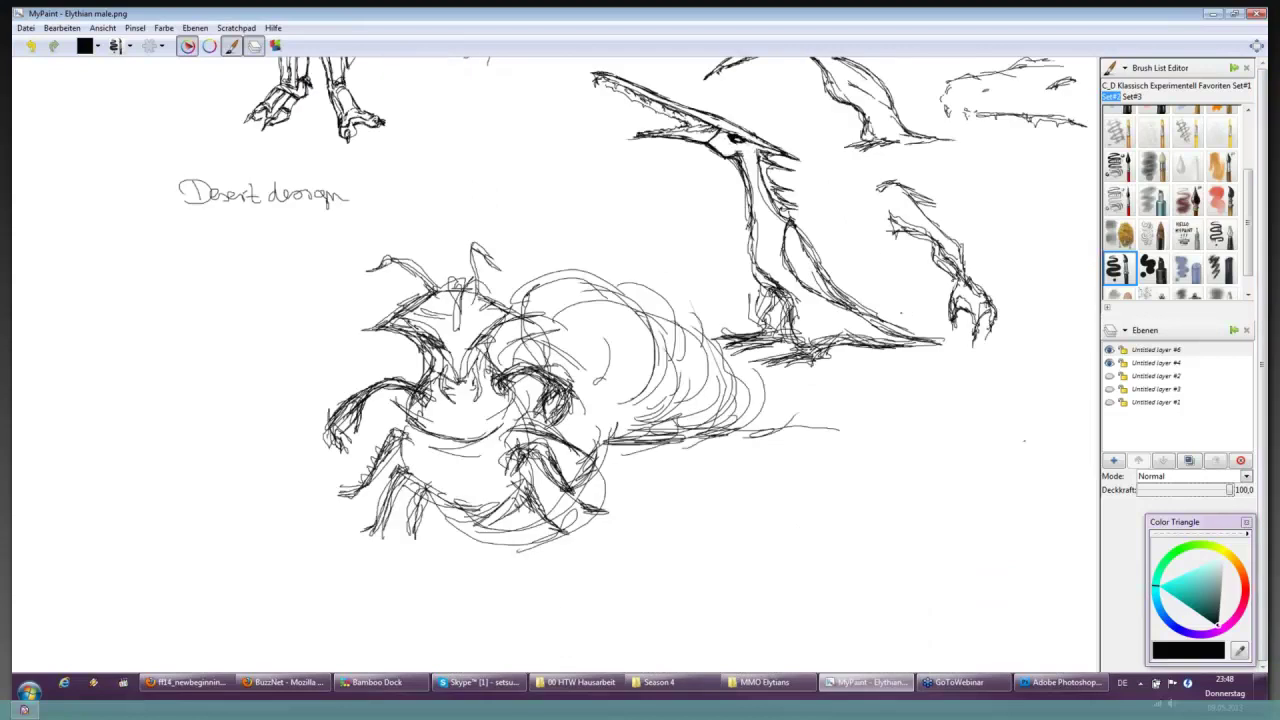
{"action": "scroll", "coordinate": [1117, 139], "scroll_direction": "up", "scroll_amount": 5}
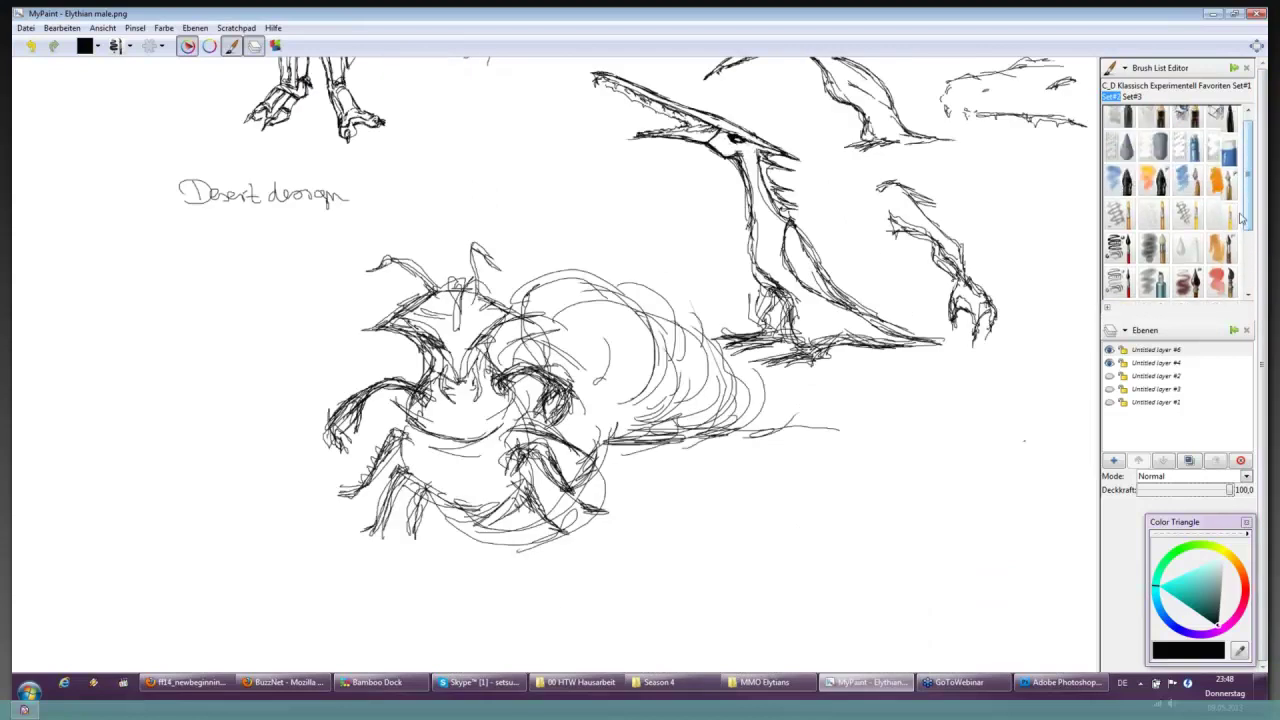
{"action": "left_click", "coordinate": [1118, 132]}
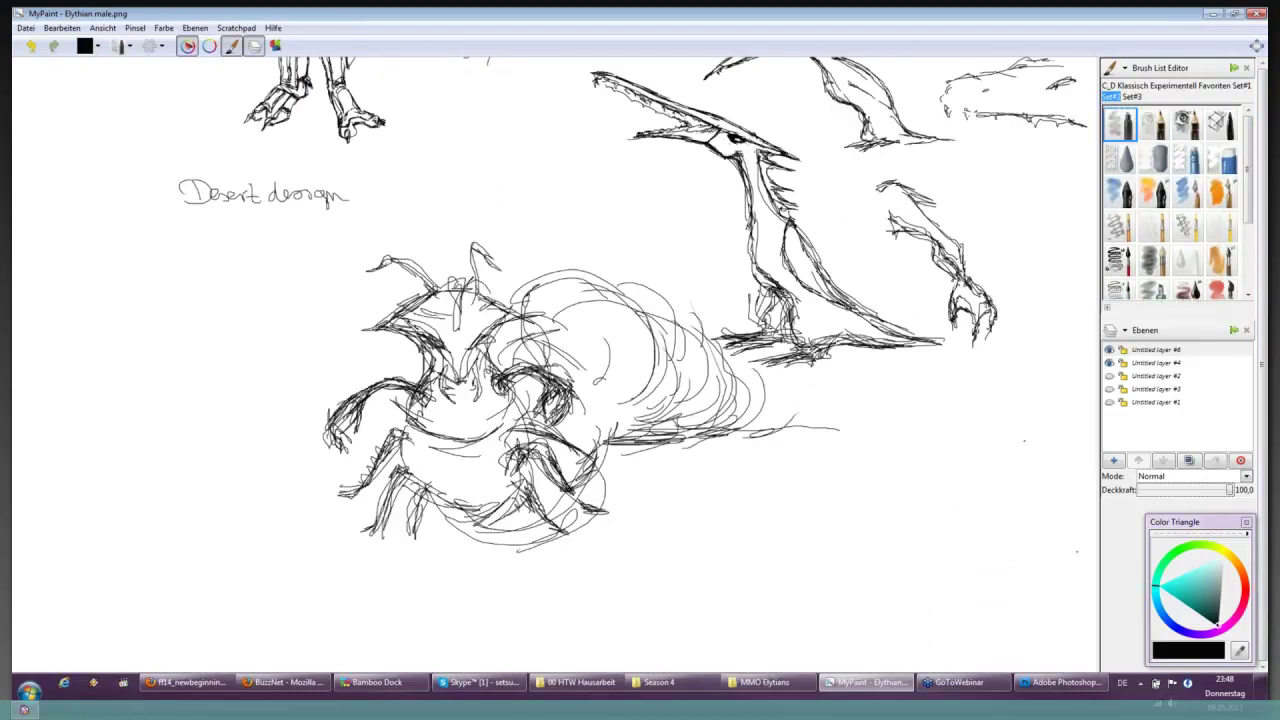
{"action": "left_click", "coordinate": [1220, 604]}
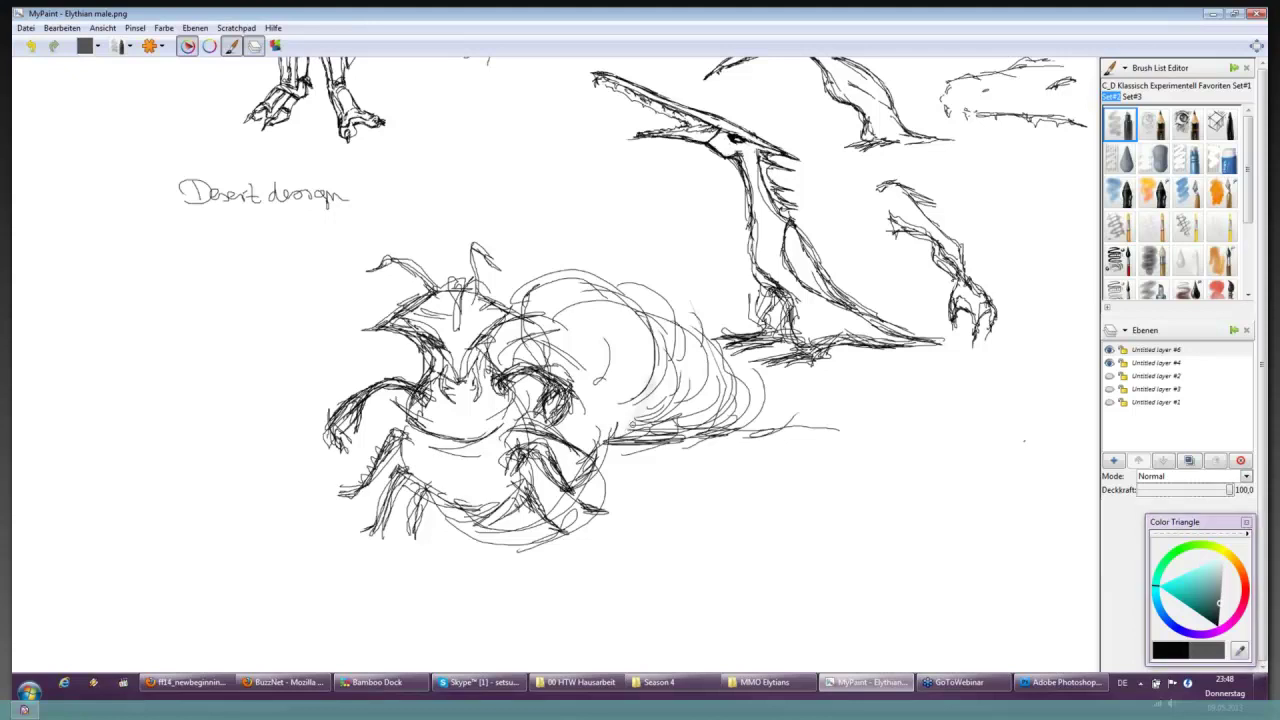
- Shade the worm creature's body and head in soft grey
{"action": "mouse_move", "coordinate": [628, 428]}
{"action": "left_mouse_down"}
{"action": "mouse_move", "coordinate": [662, 398]}
{"action": "mouse_move", "coordinate": [725, 420]}
{"action": "mouse_move", "coordinate": [632, 368]}
{"action": "mouse_move", "coordinate": [610, 436]}
{"action": "mouse_move", "coordinate": [580, 404]}
{"action": "mouse_move", "coordinate": [596, 444]}
{"action": "mouse_move", "coordinate": [565, 360]}
{"action": "mouse_move", "coordinate": [515, 345]}
{"action": "mouse_move", "coordinate": [540, 355]}
{"action": "mouse_move", "coordinate": [467, 361]}
{"action": "mouse_move", "coordinate": [404, 332]}
{"action": "mouse_move", "coordinate": [441, 411]}
{"action": "mouse_move", "coordinate": [436, 424]}
{"action": "mouse_move", "coordinate": [416, 414]}
{"action": "mouse_move", "coordinate": [488, 432]}
{"action": "mouse_move", "coordinate": [424, 480]}
{"action": "mouse_move", "coordinate": [490, 530]}
{"action": "mouse_move", "coordinate": [521, 517]}
{"action": "mouse_move", "coordinate": [558, 470]}
{"action": "mouse_move", "coordinate": [566, 482]}
{"action": "mouse_move", "coordinate": [560, 446]}
{"action": "mouse_move", "coordinate": [578, 470]}
{"action": "mouse_move", "coordinate": [608, 422]}
{"action": "mouse_move", "coordinate": [590, 430]}
{"action": "mouse_move", "coordinate": [572, 402]}
{"action": "mouse_move", "coordinate": [584, 440]}
{"action": "mouse_move", "coordinate": [610, 420]}
{"action": "mouse_move", "coordinate": [690, 422]}
{"action": "mouse_move", "coordinate": [590, 468]}
{"action": "mouse_move", "coordinate": [715, 418]}
{"action": "mouse_move", "coordinate": [740, 430]}
{"action": "mouse_move", "coordinate": [632, 338]}
{"action": "mouse_move", "coordinate": [640, 404]}
{"action": "mouse_move", "coordinate": [642, 316]}
{"action": "mouse_move", "coordinate": [738, 410]}
{"action": "mouse_move", "coordinate": [696, 352]}
{"action": "mouse_move", "coordinate": [715, 395]}
{"action": "mouse_move", "coordinate": [750, 408]}
{"action": "left_mouse_up"}
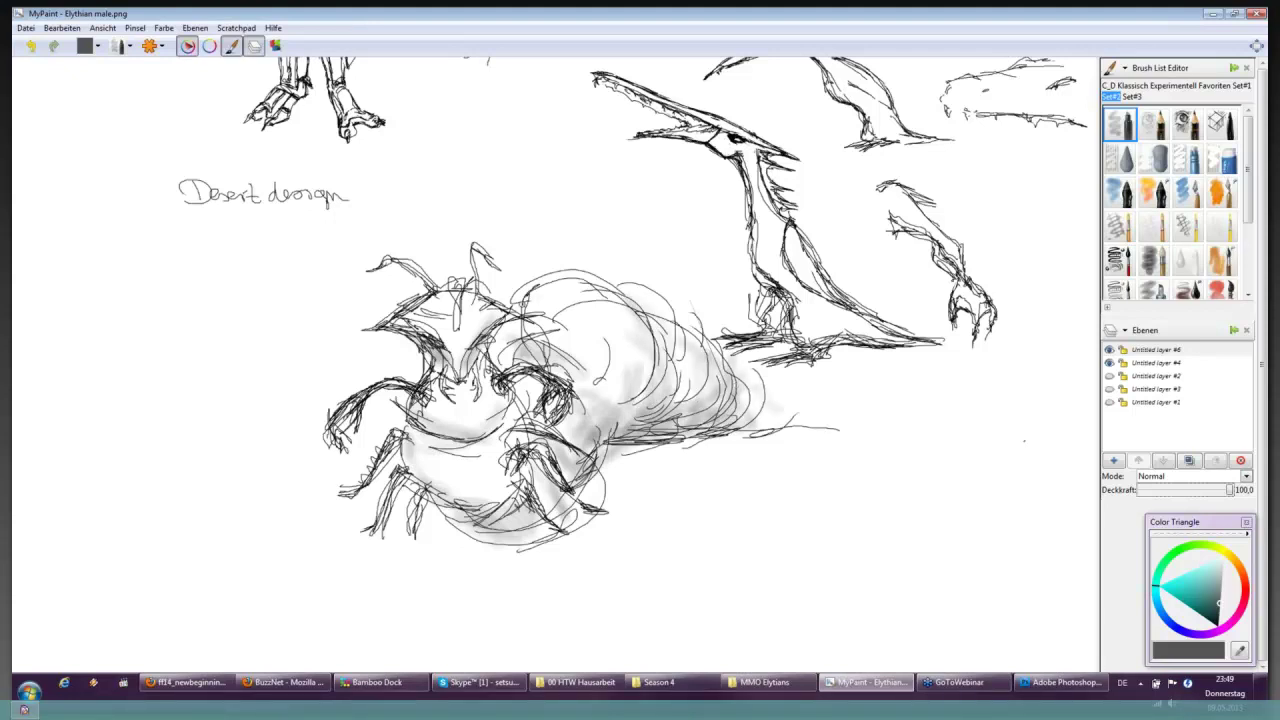
{"action": "left_click_drag", "start_coordinate": [504, 328], "coordinate": [474, 356]}
{"action": "mouse_move", "coordinate": [458, 140]}
{"action": "left_mouse_down"}
{"action": "mouse_move", "coordinate": [538, 347]}
{"action": "mouse_move", "coordinate": [538, 267]}
{"action": "mouse_move", "coordinate": [580, 510]}
{"action": "left_mouse_up"}
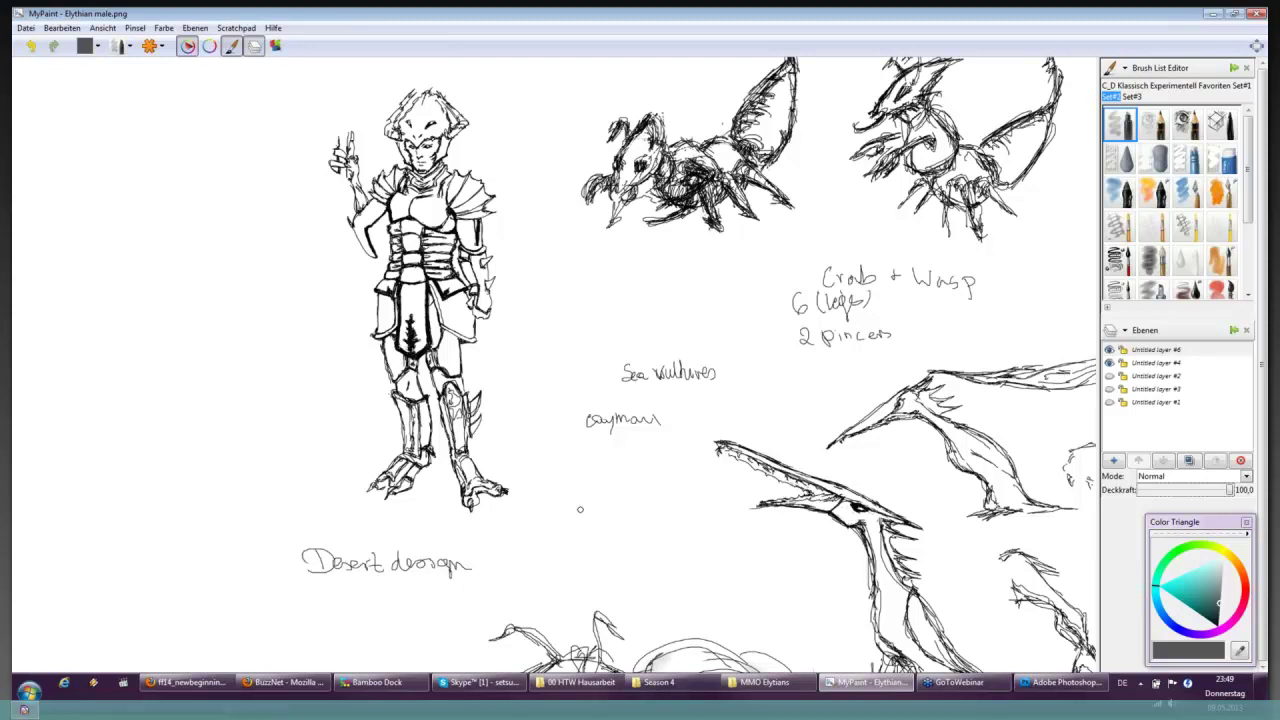
- Airbrush grey shading over the worm's body, legs and along its tail
{"action": "scroll", "coordinate": [579, 509], "scroll_direction": "down", "scroll_amount": 3}
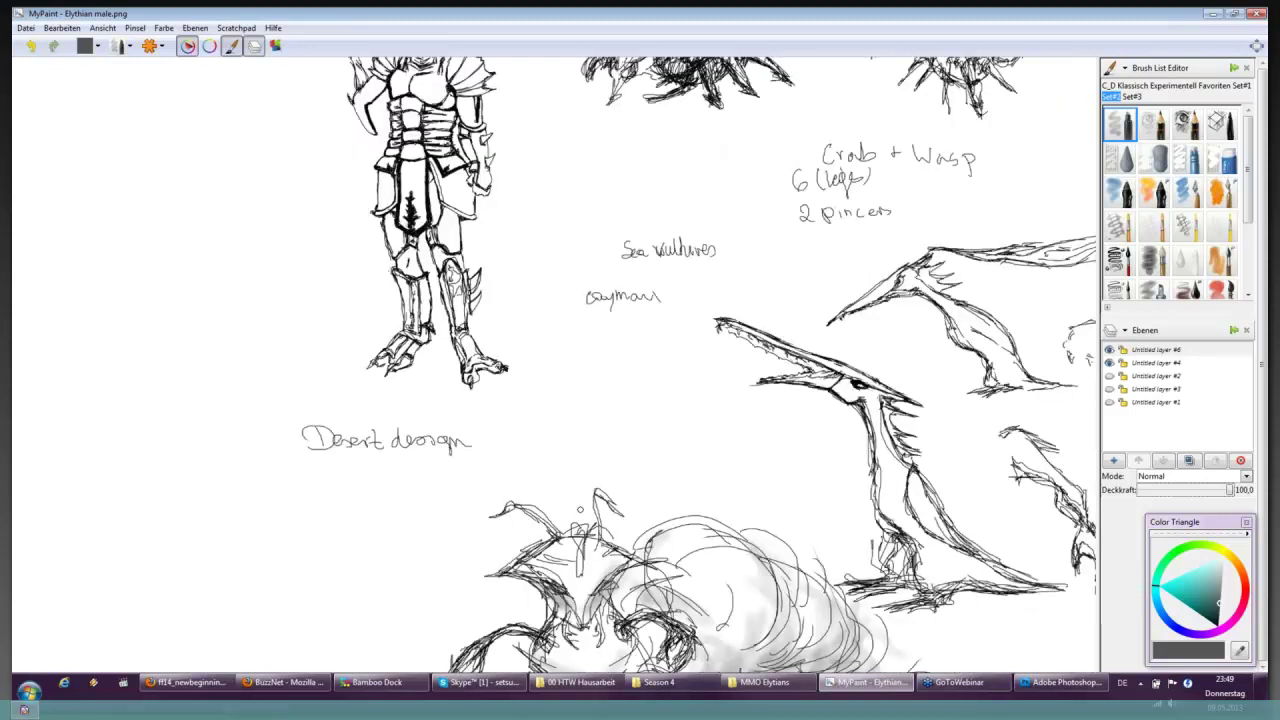
{"action": "scroll", "coordinate": [579, 509], "scroll_direction": "down", "scroll_amount": 6}
{"action": "scroll", "coordinate": [579, 509], "scroll_direction": "right", "scroll_amount": 3}
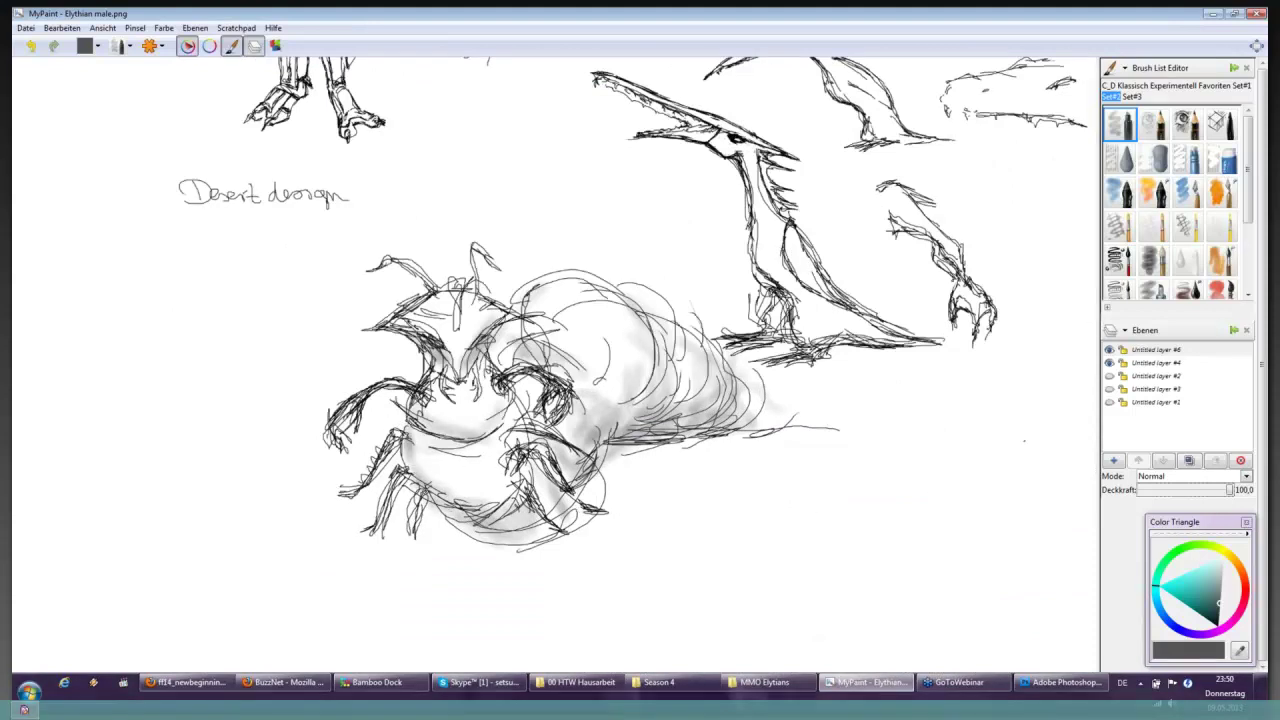
{"action": "mouse_move", "coordinate": [408, 468]}
{"action": "left_mouse_down"}
{"action": "mouse_move", "coordinate": [412, 444]}
{"action": "mouse_move", "coordinate": [436, 470]}
{"action": "mouse_move", "coordinate": [458, 446]}
{"action": "mouse_move", "coordinate": [426, 446]}
{"action": "mouse_move", "coordinate": [514, 402]}
{"action": "mouse_move", "coordinate": [518, 424]}
{"action": "left_mouse_up"}
{"action": "mouse_move", "coordinate": [458, 512]}
{"action": "left_mouse_down"}
{"action": "mouse_move", "coordinate": [440, 520]}
{"action": "mouse_move", "coordinate": [536, 528]}
{"action": "mouse_move", "coordinate": [516, 540]}
{"action": "left_mouse_up"}
{"action": "mouse_move", "coordinate": [580, 466]}
{"action": "left_mouse_down"}
{"action": "mouse_move", "coordinate": [712, 414]}
{"action": "mouse_move", "coordinate": [780, 420]}
{"action": "mouse_move", "coordinate": [760, 400]}
{"action": "mouse_move", "coordinate": [850, 428]}
{"action": "mouse_move", "coordinate": [731, 369]}
{"action": "mouse_move", "coordinate": [848, 426]}
{"action": "left_mouse_up"}
- Shade the lower sea vulture's leg, head, neck, tail, back and raised claw
{"action": "mouse_move", "coordinate": [757, 225]}
{"action": "left_mouse_down"}
{"action": "mouse_move", "coordinate": [788, 294]}
{"action": "mouse_move", "coordinate": [770, 320]}
{"action": "mouse_move", "coordinate": [786, 334]}
{"action": "left_mouse_up"}
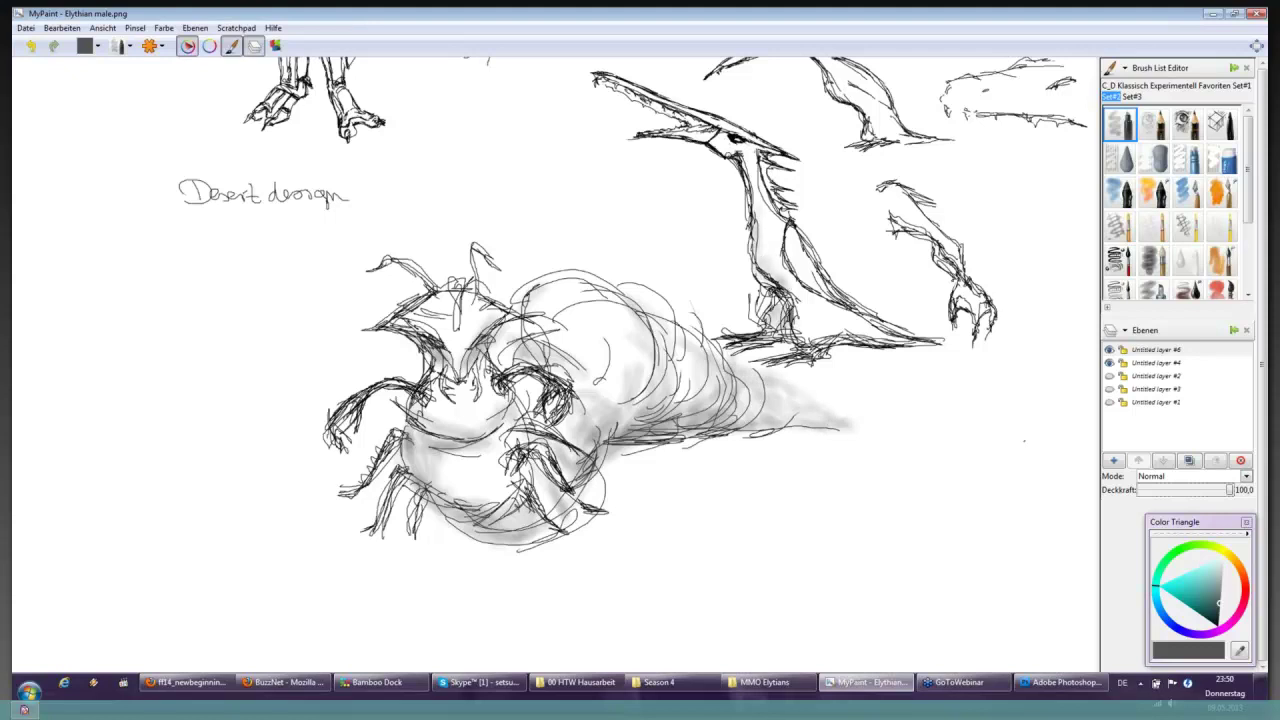
{"action": "mouse_move", "coordinate": [716, 150]}
{"action": "left_mouse_down"}
{"action": "mouse_move", "coordinate": [744, 140]}
{"action": "mouse_move", "coordinate": [764, 154]}
{"action": "mouse_move", "coordinate": [758, 222]}
{"action": "mouse_move", "coordinate": [724, 144]}
{"action": "mouse_move", "coordinate": [758, 224]}
{"action": "mouse_move", "coordinate": [772, 208]}
{"action": "left_mouse_up"}
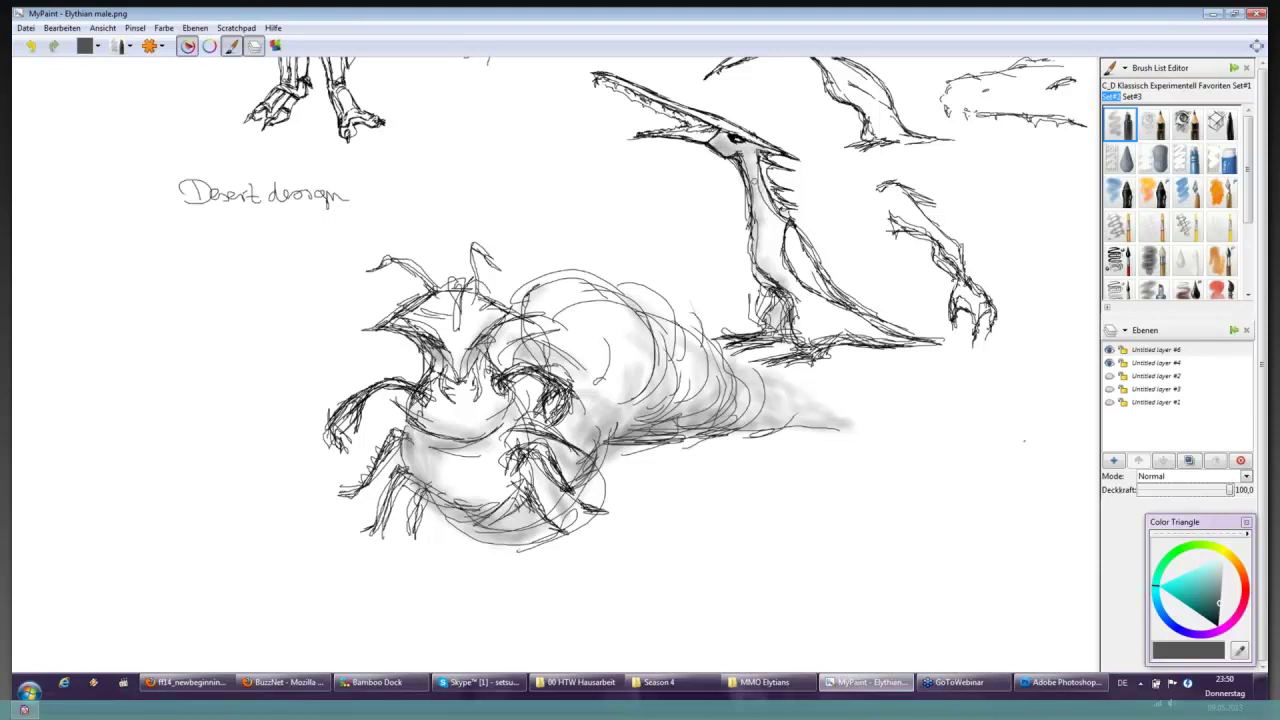
{"action": "left_click_drag", "start_coordinate": [754, 166], "coordinate": [782, 224]}
{"action": "left_click_drag", "start_coordinate": [754, 208], "coordinate": [760, 270]}
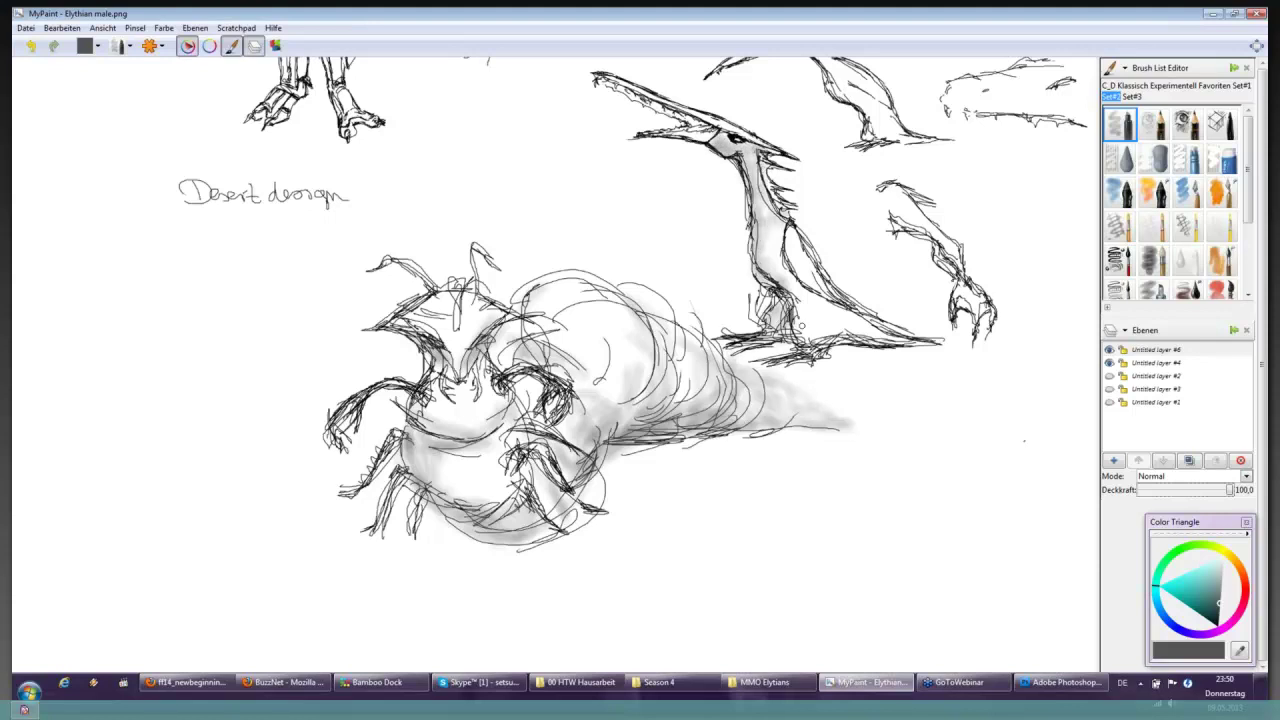
{"action": "left_click_drag", "start_coordinate": [858, 328], "coordinate": [878, 346]}
{"action": "mouse_move", "coordinate": [786, 232]}
{"action": "left_mouse_down"}
{"action": "mouse_move", "coordinate": [800, 276]}
{"action": "mouse_move", "coordinate": [836, 306]}
{"action": "left_mouse_up"}
{"action": "mouse_move", "coordinate": [882, 218]}
{"action": "left_mouse_down"}
{"action": "mouse_move", "coordinate": [934, 236]}
{"action": "mouse_move", "coordinate": [962, 278]}
{"action": "mouse_move", "coordinate": [960, 302]}
{"action": "mouse_move", "coordinate": [994, 312]}
{"action": "left_mouse_up"}
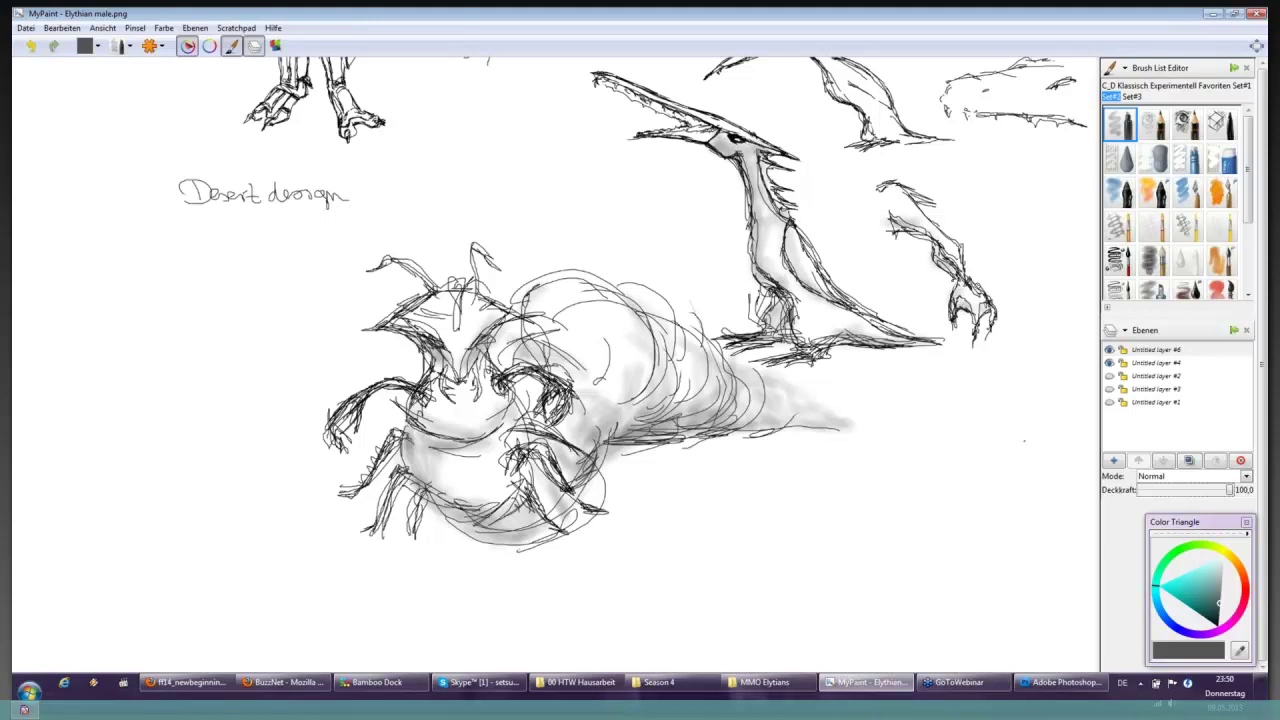
- Brush light grey over the small creature and the upper sea vulture's neck and lower body
{"action": "scroll", "coordinate": [977, 286], "scroll_direction": "right", "scroll_amount": 3}
{"action": "scroll", "coordinate": [977, 286], "scroll_direction": "up", "scroll_amount": 3}
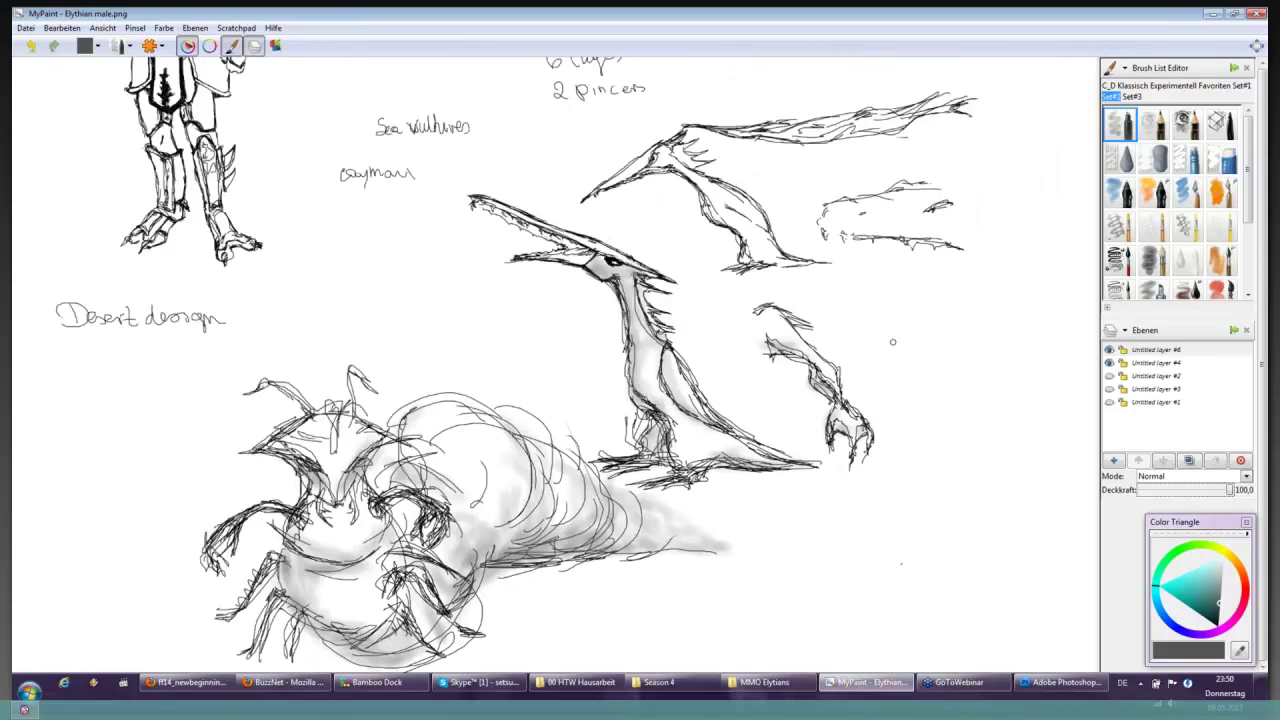
{"action": "scroll", "coordinate": [893, 342], "scroll_direction": "up", "scroll_amount": 3}
{"action": "left_click_drag", "start_coordinate": [866, 322], "coordinate": [950, 308]}
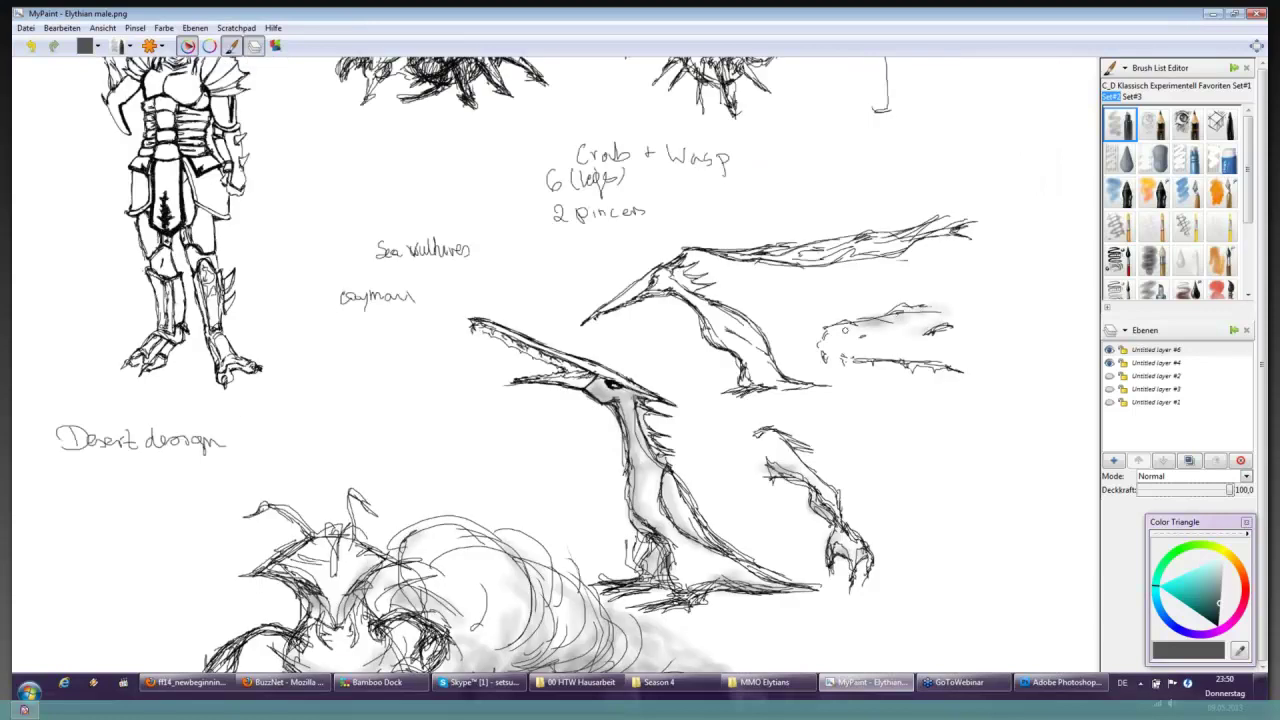
{"action": "mouse_move", "coordinate": [845, 331]}
{"action": "left_mouse_down"}
{"action": "mouse_move", "coordinate": [900, 344]}
{"action": "mouse_move", "coordinate": [896, 321]}
{"action": "left_mouse_up"}
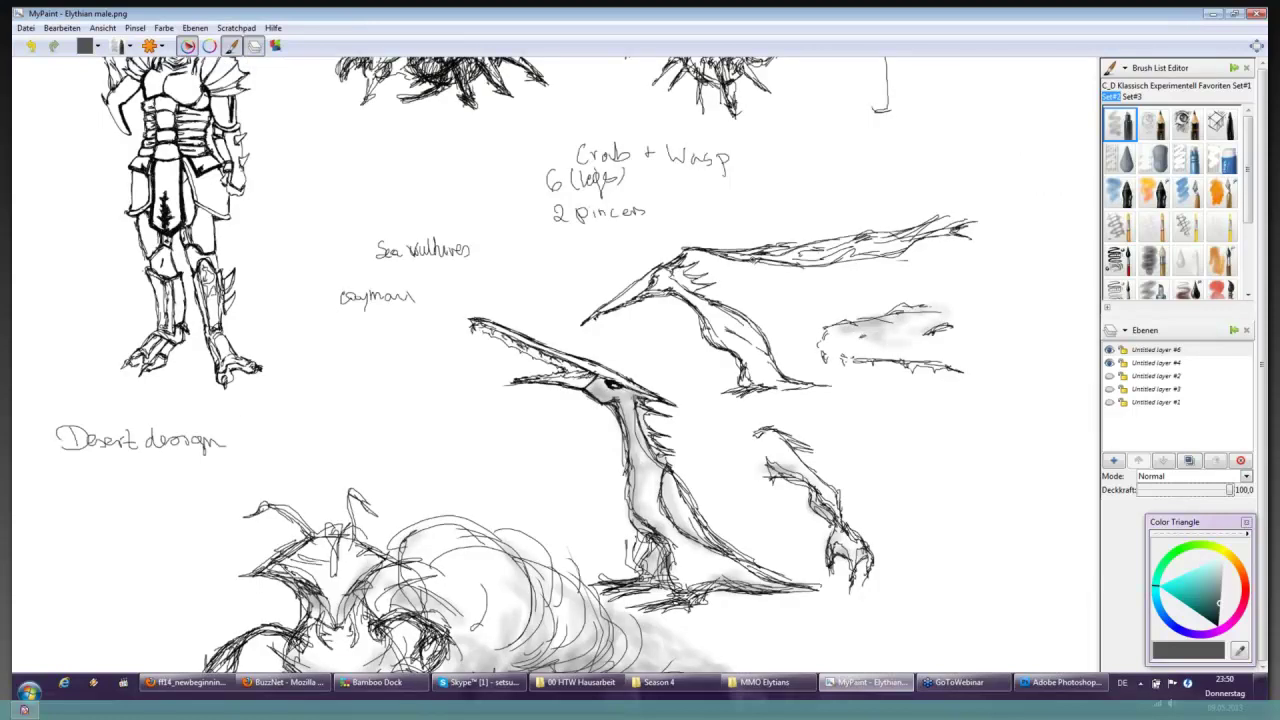
{"action": "mouse_move", "coordinate": [756, 266]}
{"action": "left_mouse_down"}
{"action": "mouse_move", "coordinate": [854, 258]}
{"action": "mouse_move", "coordinate": [940, 228]}
{"action": "left_mouse_up"}
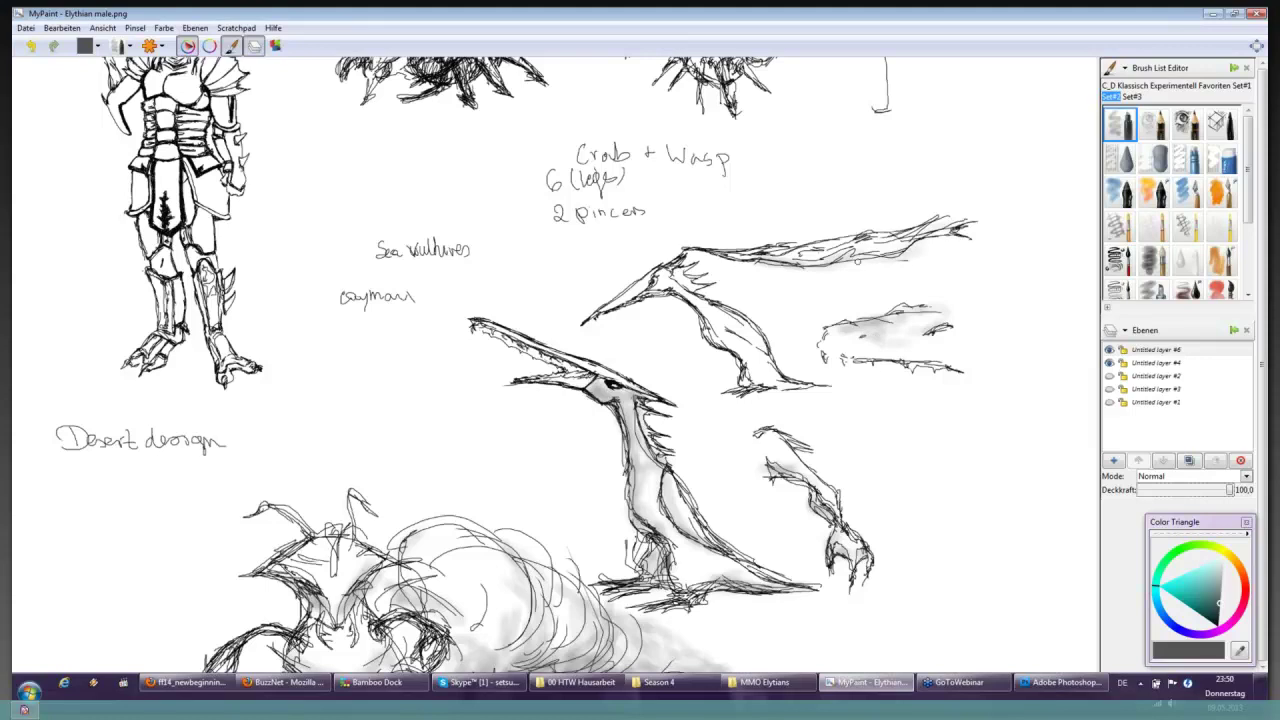
{"action": "left_click_drag", "start_coordinate": [784, 246], "coordinate": [894, 232]}
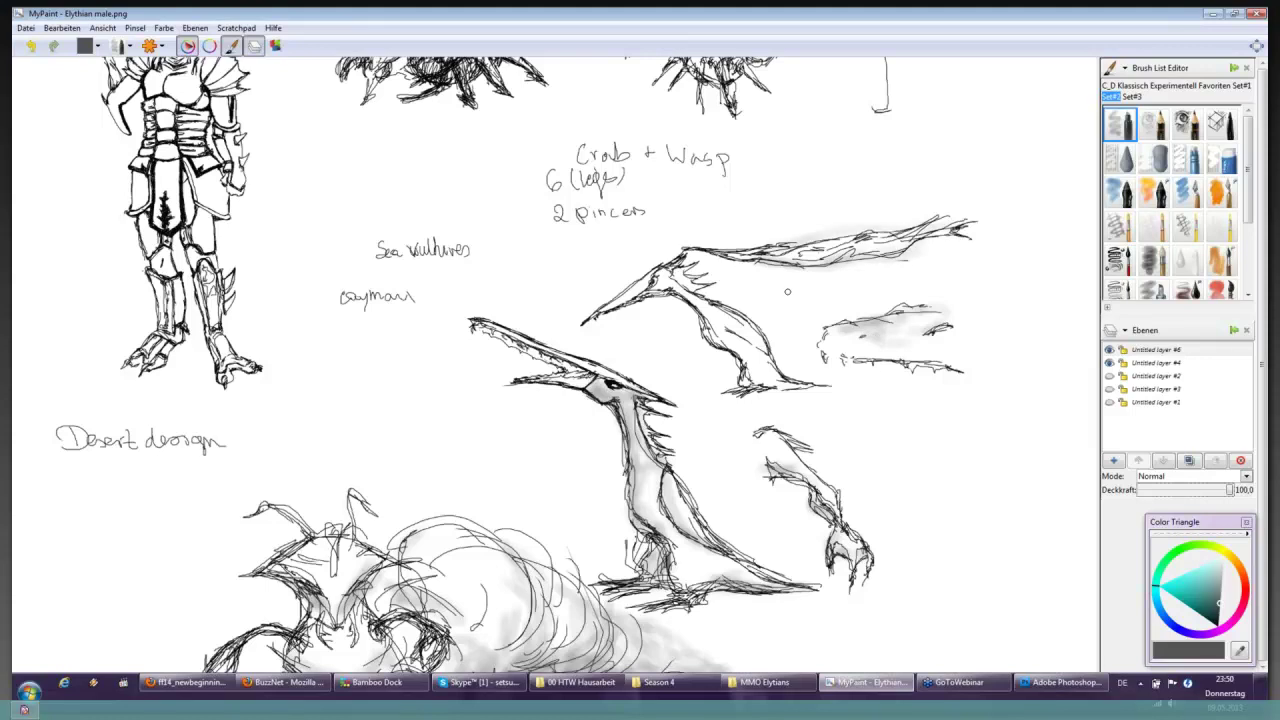
{"action": "mouse_move", "coordinate": [716, 336]}
{"action": "left_mouse_down"}
{"action": "mouse_move", "coordinate": [742, 358]}
{"action": "mouse_move", "coordinate": [746, 384]}
{"action": "left_mouse_up"}
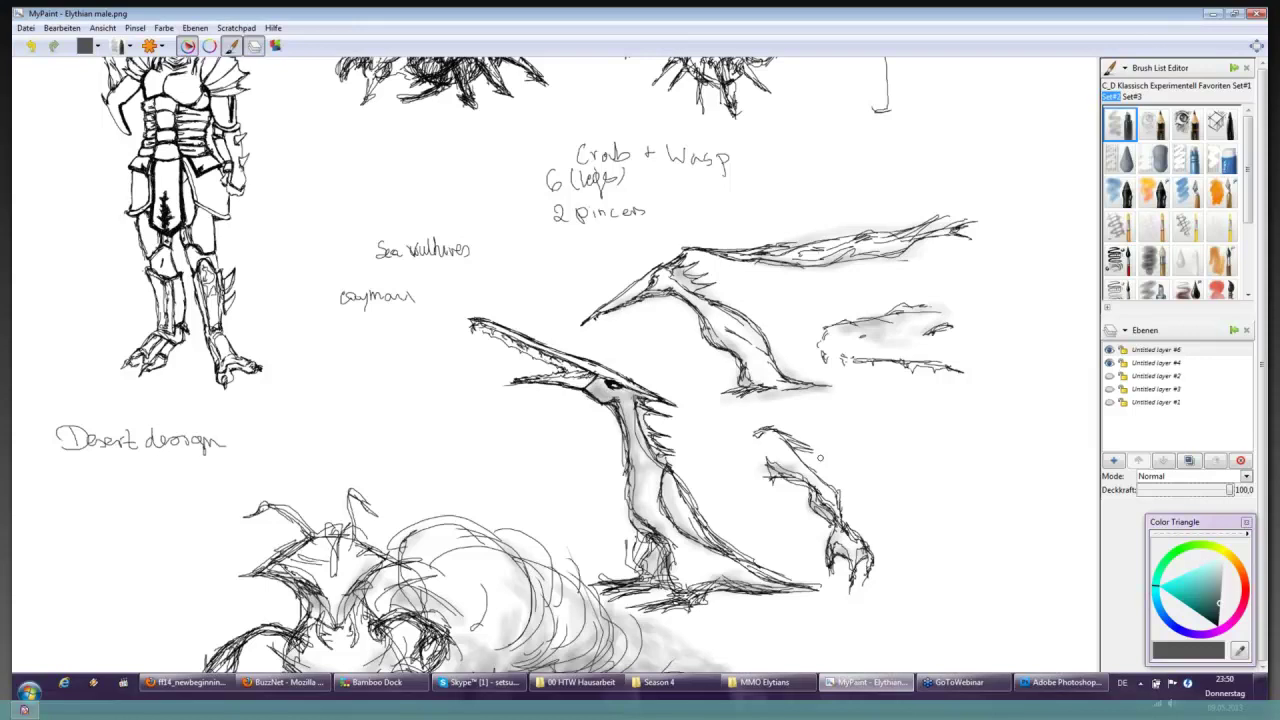
{"action": "scroll", "coordinate": [820, 458], "scroll_direction": "up", "scroll_amount": 3}
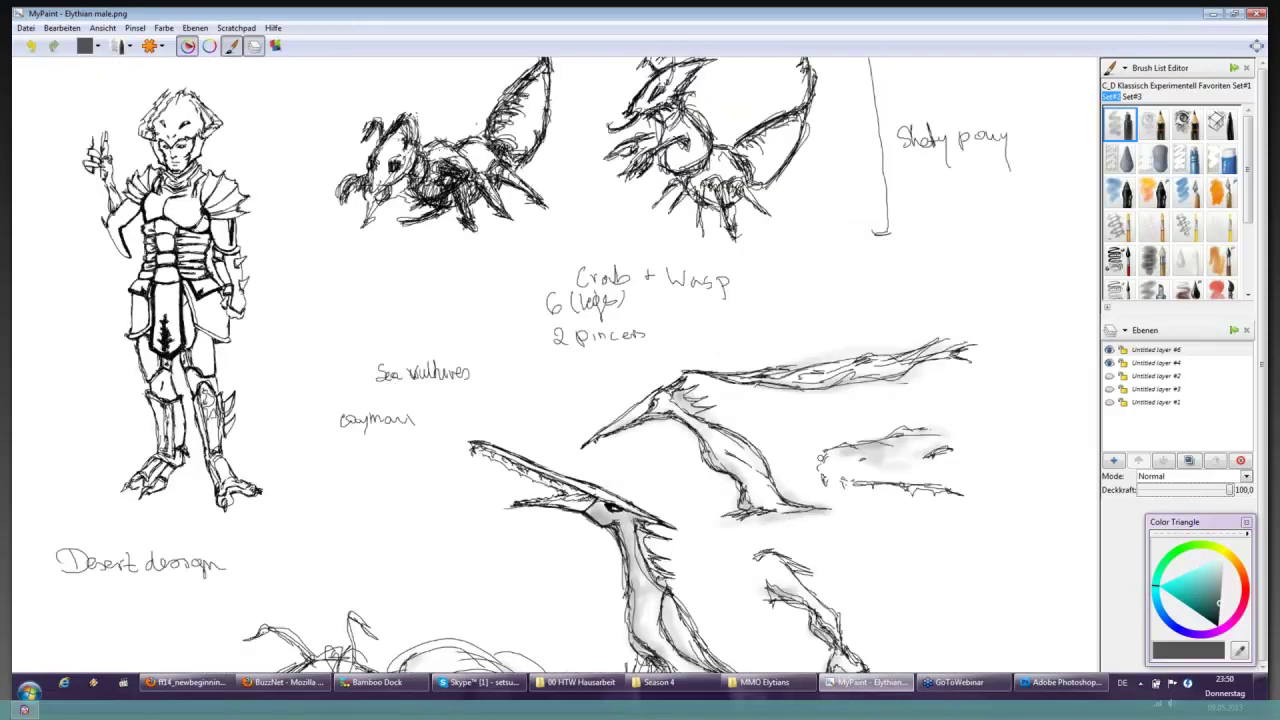
- Switch the current layer's blend mode from Normal to Multiply, then lightly shade the upper sea vulture
{"action": "scroll", "coordinate": [820, 458], "scroll_direction": "up", "scroll_amount": 3}
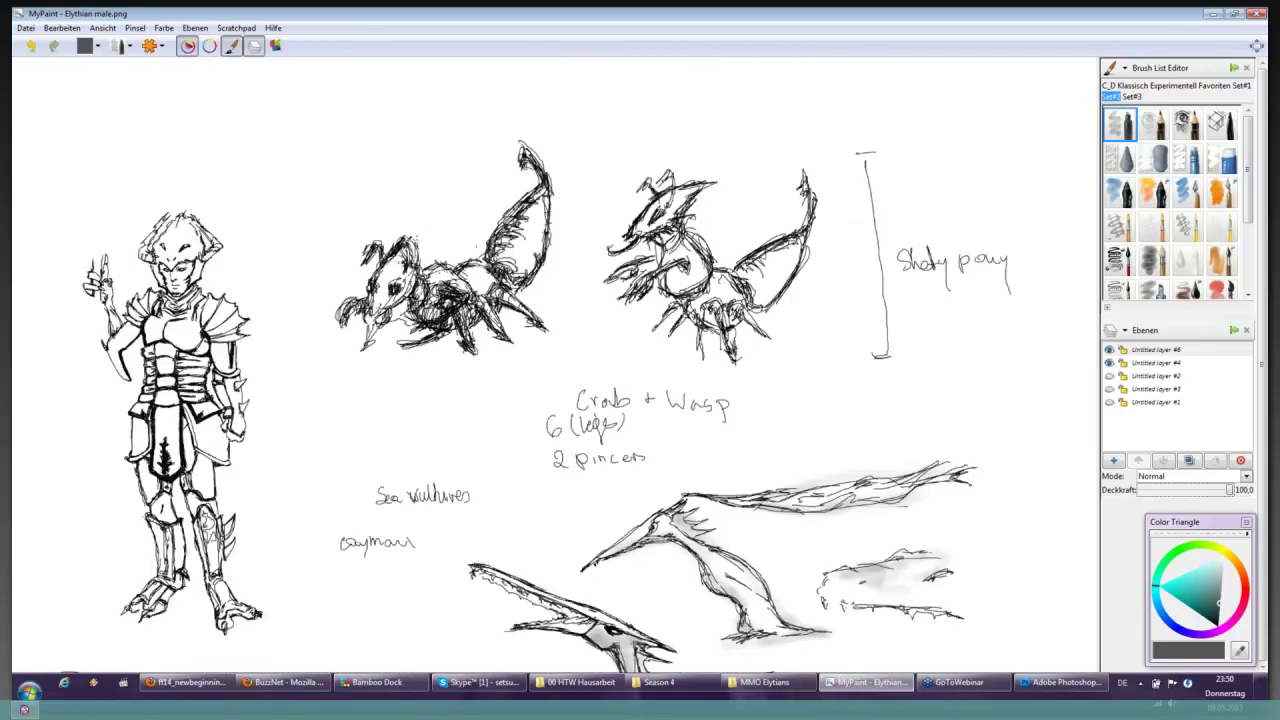
{"action": "left_click", "coordinate": [1168, 479]}
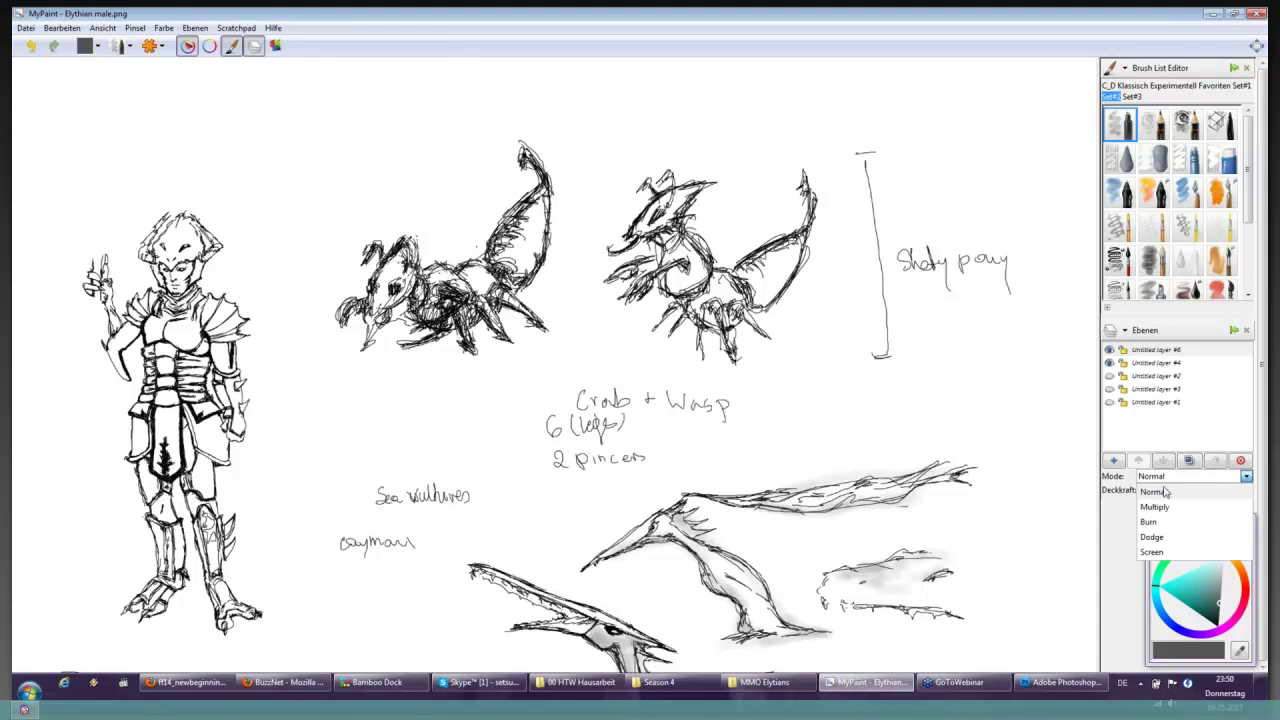
{"action": "left_click", "coordinate": [1154, 507]}
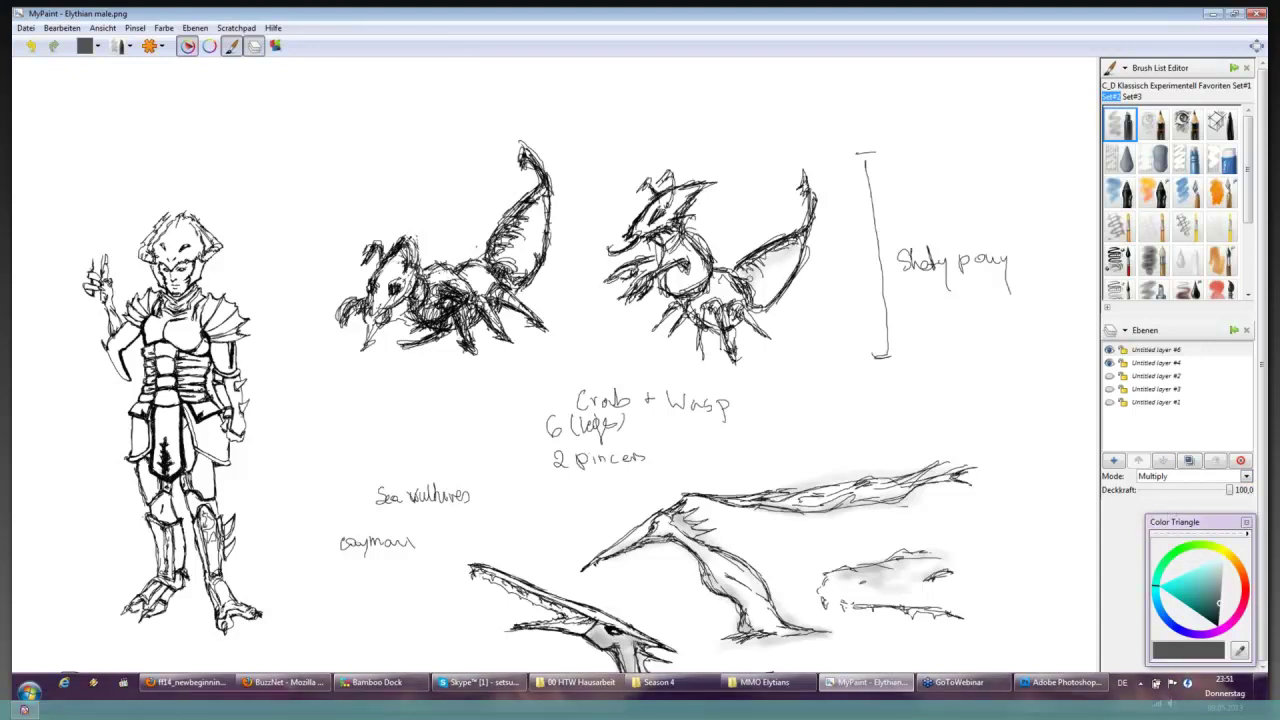
{"action": "left_click_drag", "start_coordinate": [718, 282], "coordinate": [676, 240]}
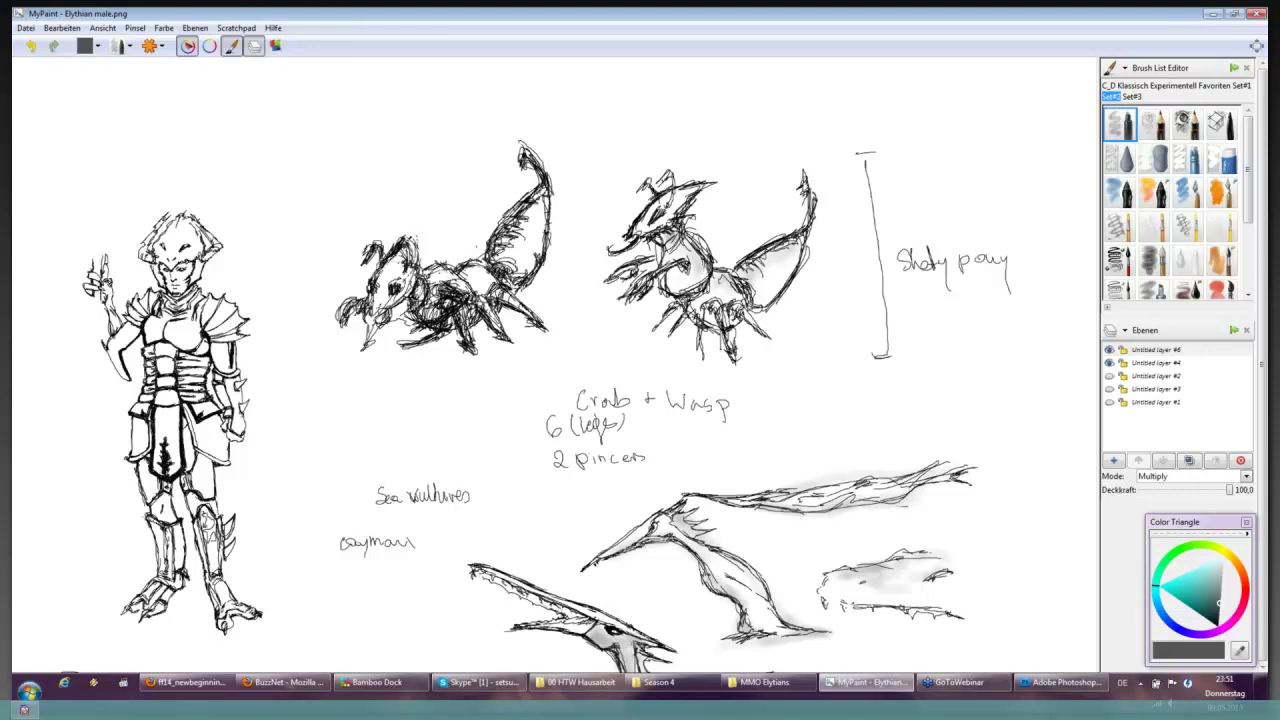
- Pick a brown in the Color Triangle and shade the middle creature's body
{"action": "left_click", "coordinate": [1213, 611]}
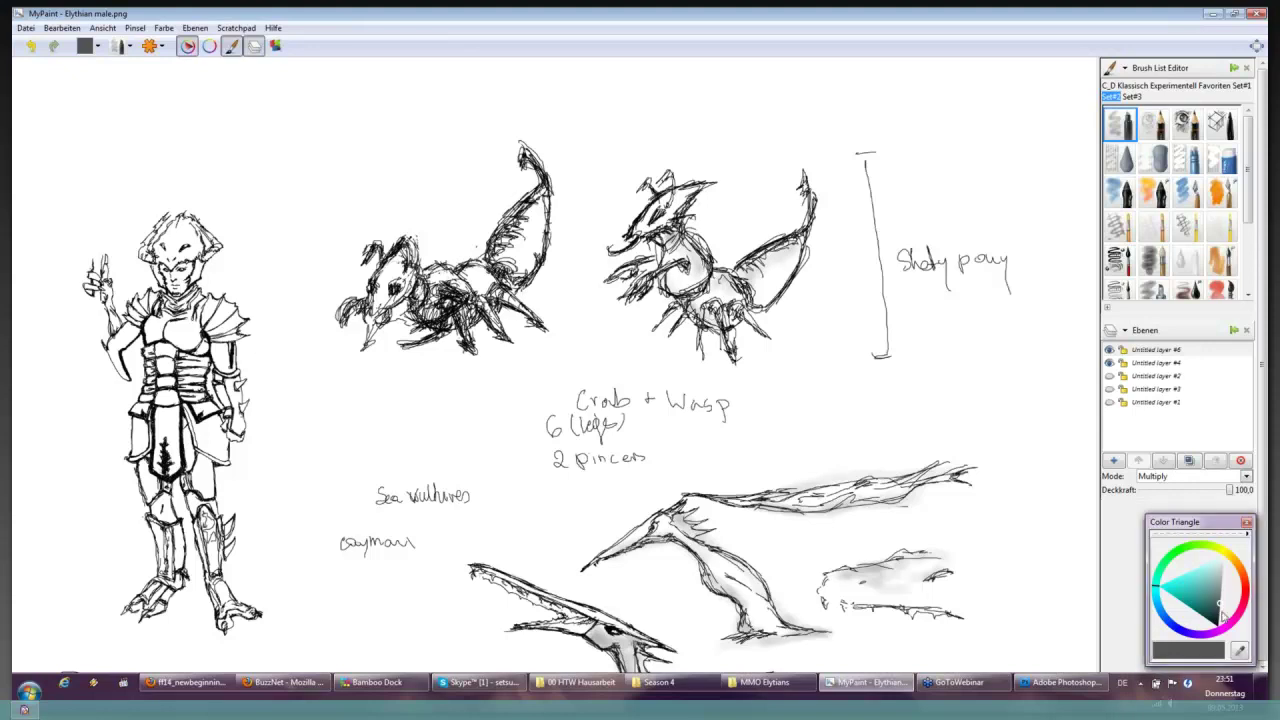
{"action": "left_click", "coordinate": [1220, 607]}
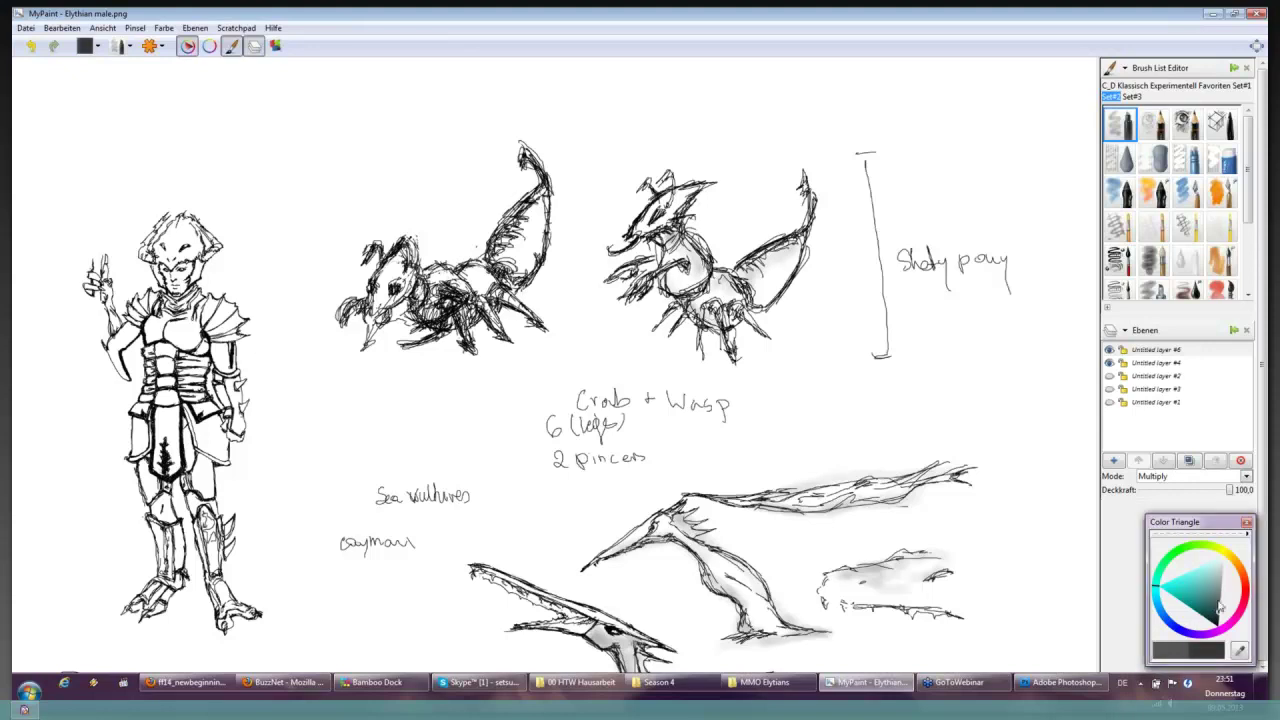
{"action": "left_click_drag", "start_coordinate": [1228, 563], "coordinate": [1183, 578]}
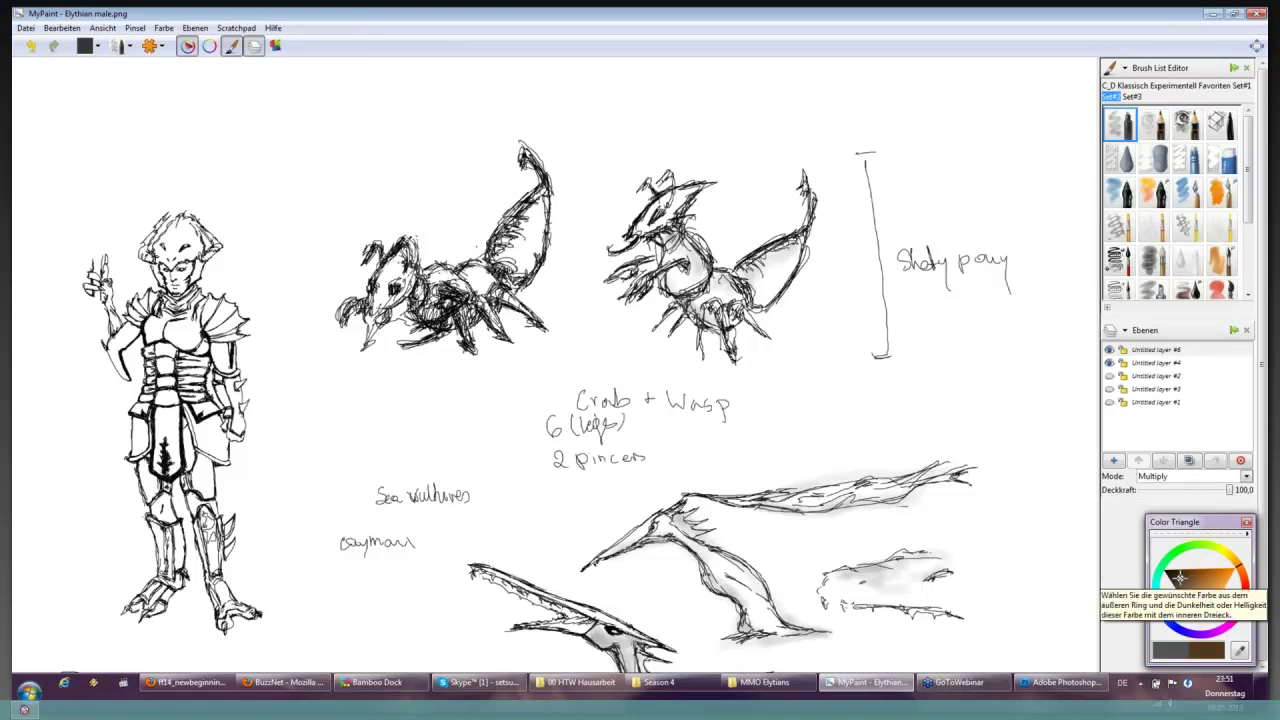
{"action": "mouse_move", "coordinate": [670, 272]}
{"action": "left_mouse_down"}
{"action": "mouse_move", "coordinate": [712, 305]}
{"action": "mouse_move", "coordinate": [720, 285]}
{"action": "mouse_move", "coordinate": [787, 259]}
{"action": "mouse_move", "coordinate": [770, 285]}
{"action": "left_mouse_up"}
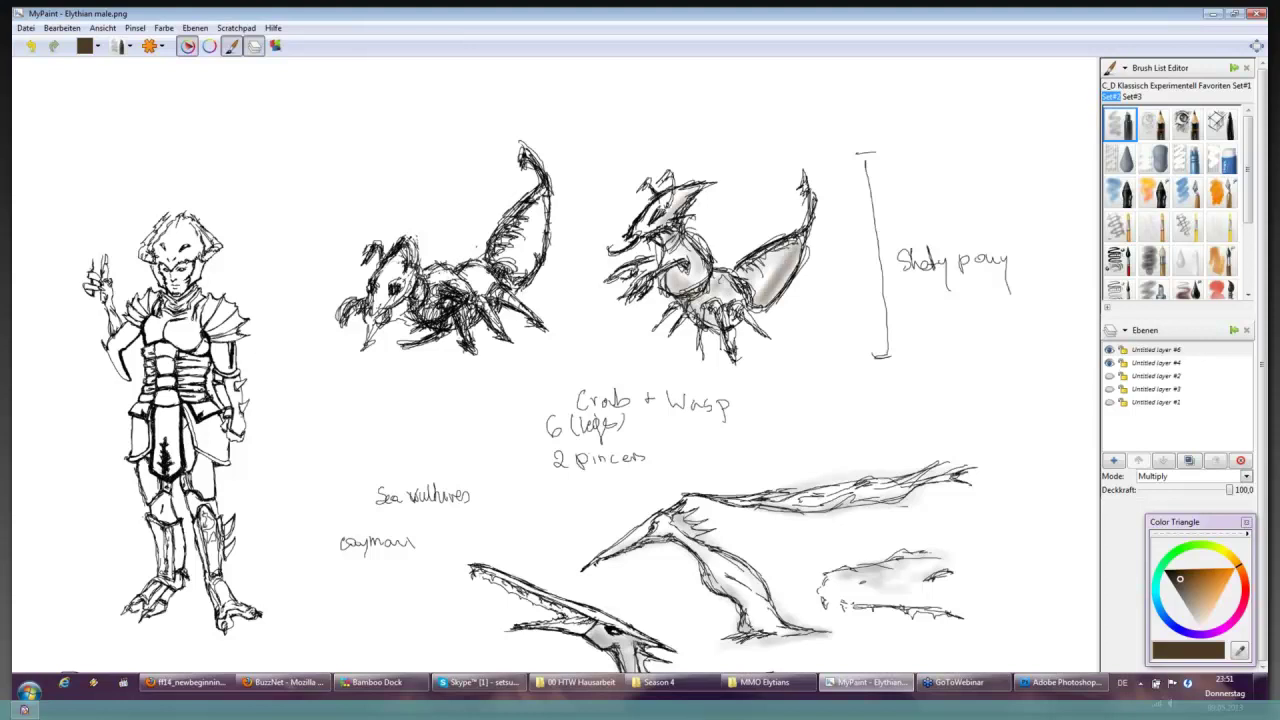
- Shade the crab-wasp's body, tail and head, plus the sea vulture's wing and neck
{"action": "left_click_drag", "start_coordinate": [433, 315], "coordinate": [451, 320]}
{"action": "left_click_drag", "start_coordinate": [540, 200], "coordinate": [531, 270]}
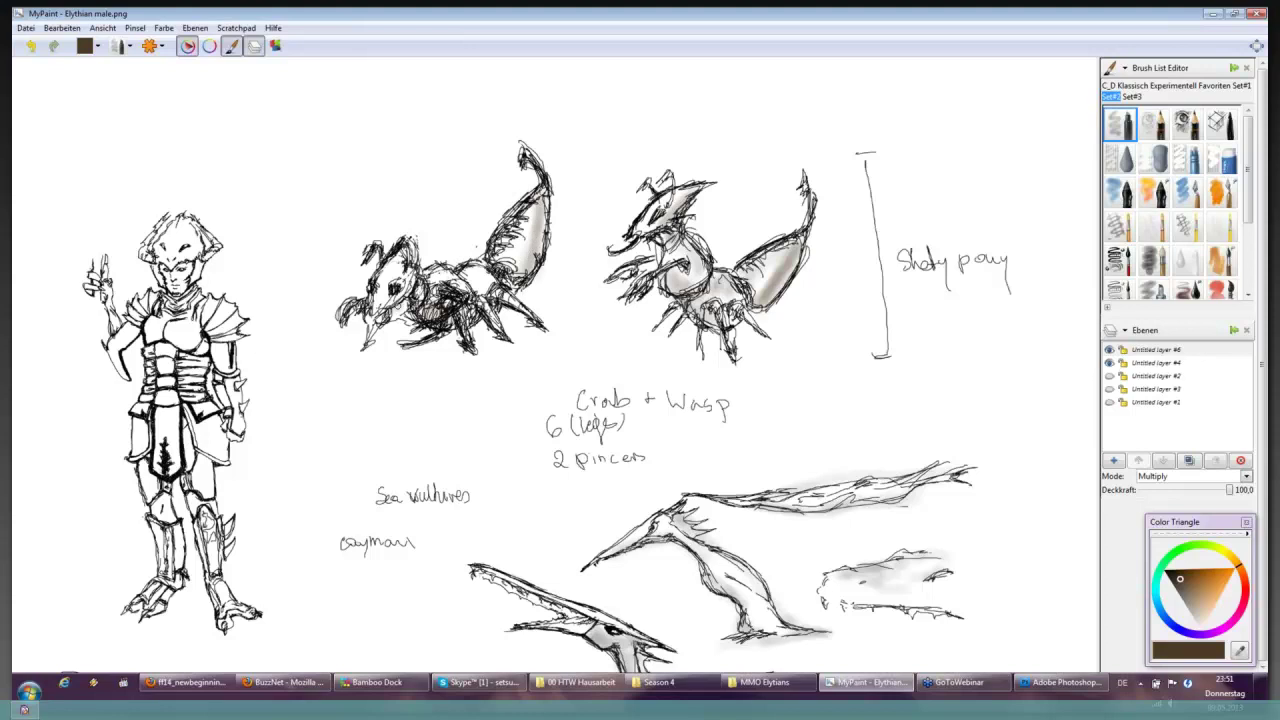
{"action": "mouse_move", "coordinate": [405, 298]}
{"action": "left_mouse_down"}
{"action": "mouse_move", "coordinate": [460, 276]}
{"action": "mouse_move", "coordinate": [521, 318]}
{"action": "left_mouse_up"}
{"action": "left_click_drag", "start_coordinate": [756, 512], "coordinate": [802, 513]}
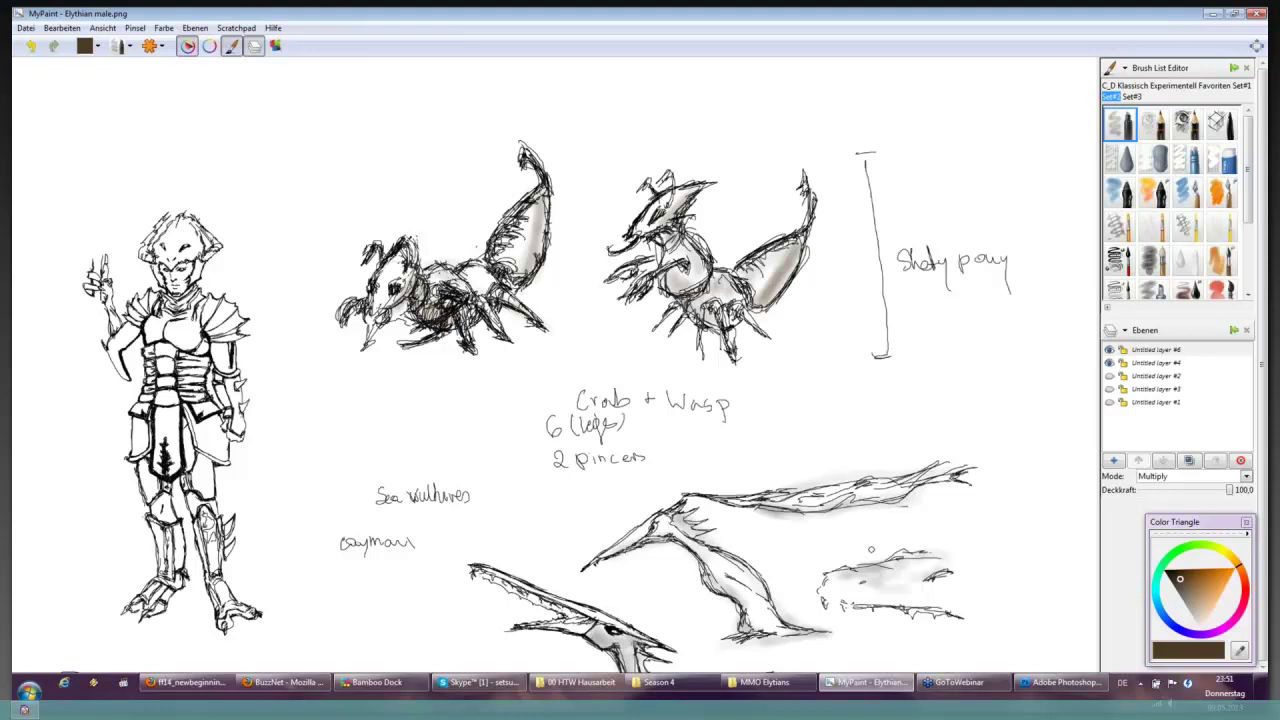
{"action": "left_click_drag", "start_coordinate": [858, 608], "coordinate": [900, 612]}
{"action": "left_click_drag", "start_coordinate": [642, 546], "coordinate": [704, 562]}
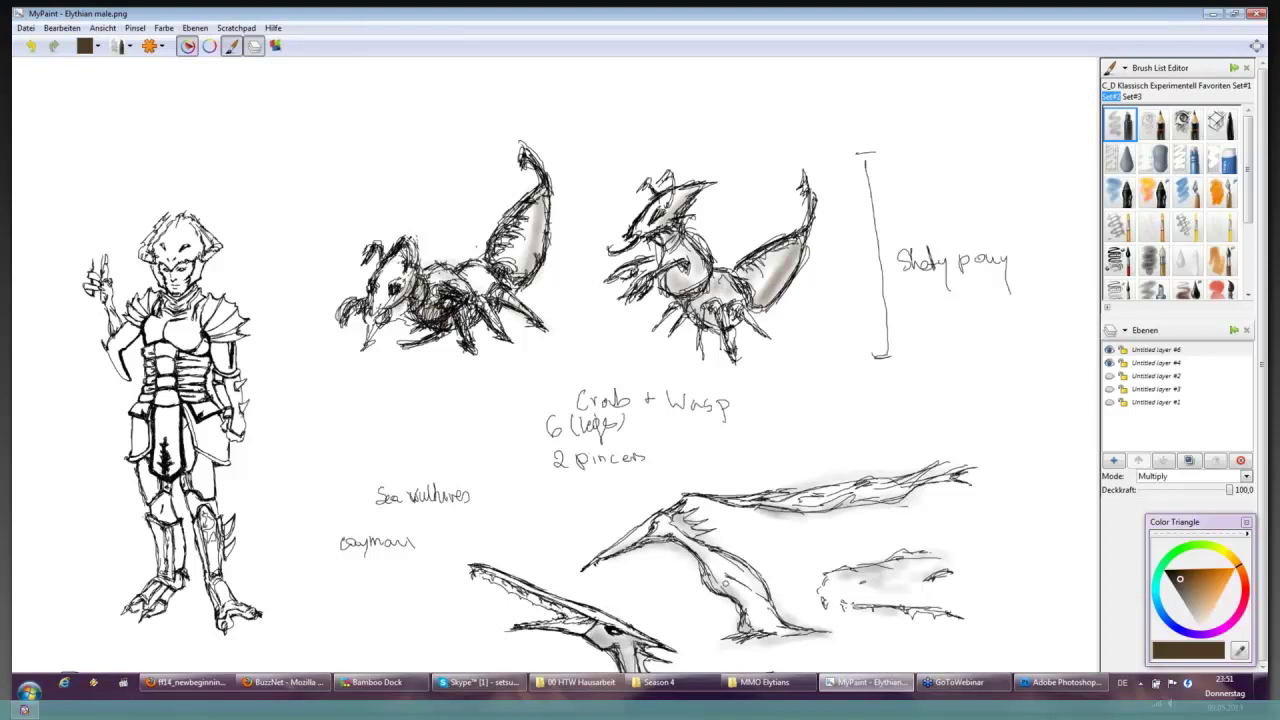
- Shade the Desert design creature's head and lower face in light tan with another brush
{"action": "scroll", "coordinate": [725, 582], "scroll_direction": "down", "scroll_amount": 5}
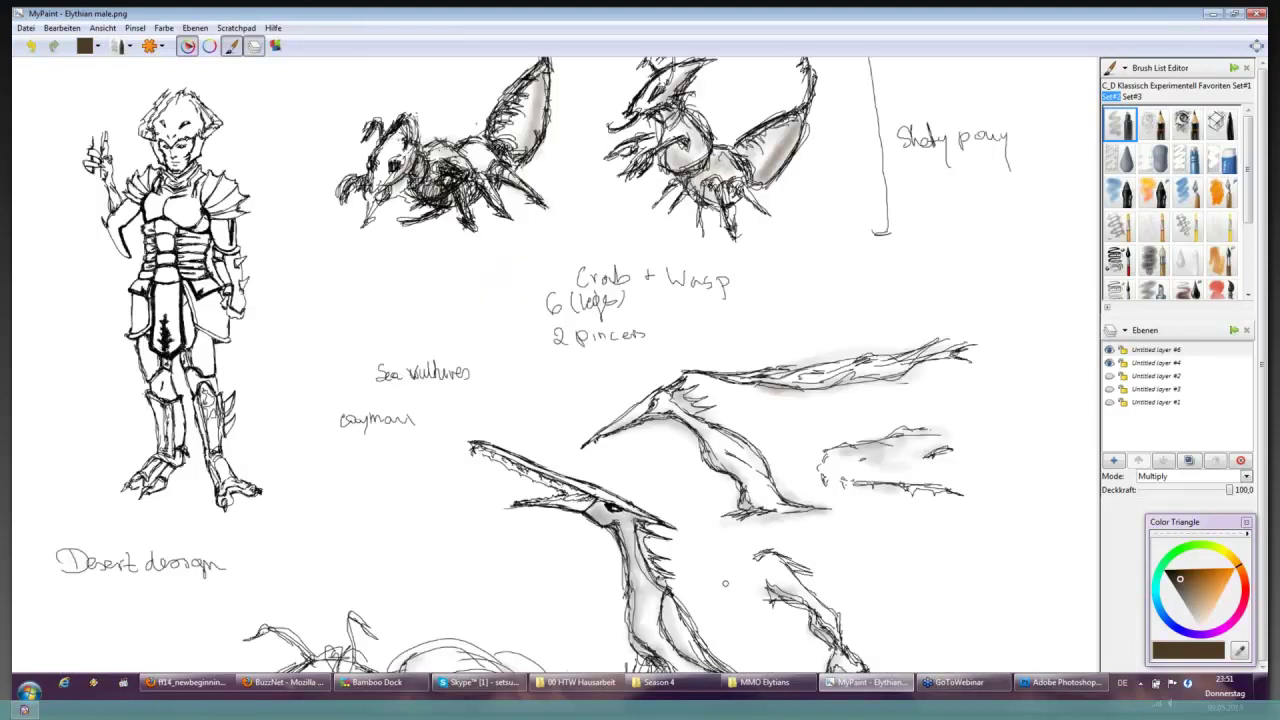
{"action": "scroll", "coordinate": [726, 584], "scroll_direction": "down", "scroll_amount": 3}
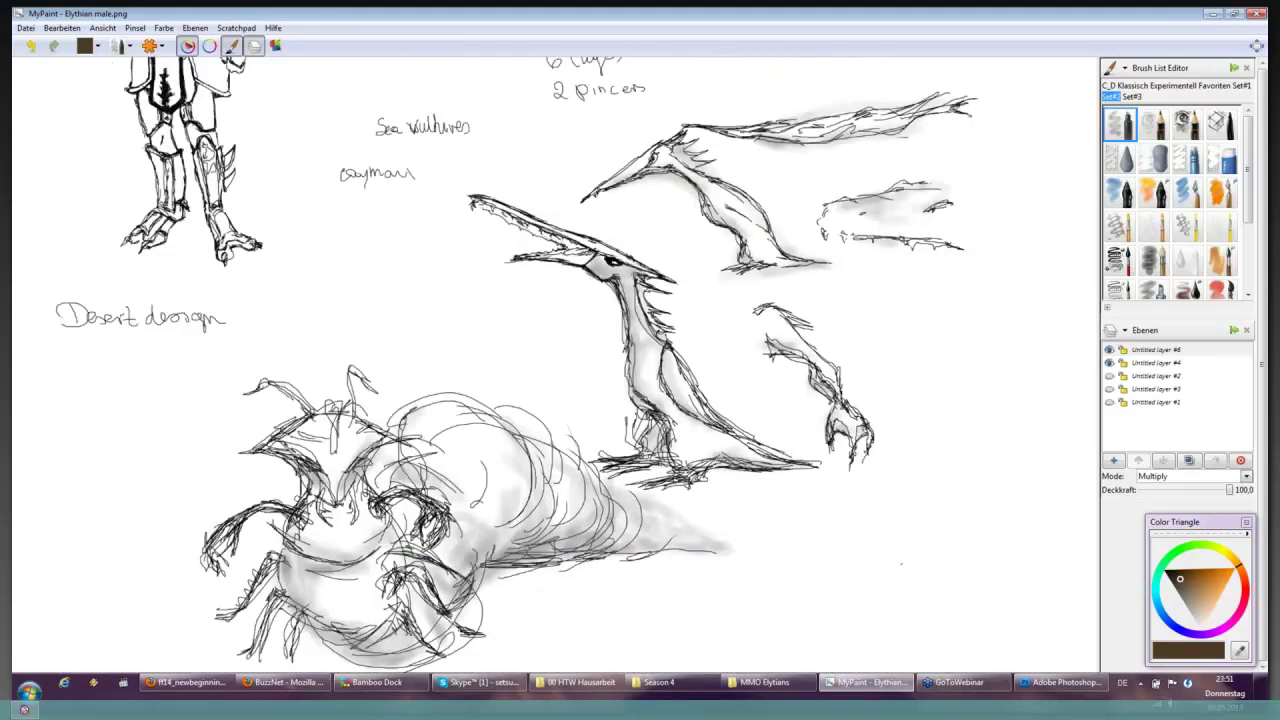
{"action": "mouse_move", "coordinate": [284, 414]}
{"action": "left_mouse_down"}
{"action": "mouse_move", "coordinate": [316, 440]}
{"action": "mouse_move", "coordinate": [326, 430]}
{"action": "mouse_move", "coordinate": [314, 458]}
{"action": "mouse_move", "coordinate": [356, 446]}
{"action": "mouse_move", "coordinate": [352, 478]}
{"action": "left_mouse_up"}
{"action": "left_click", "coordinate": [1201, 597]}
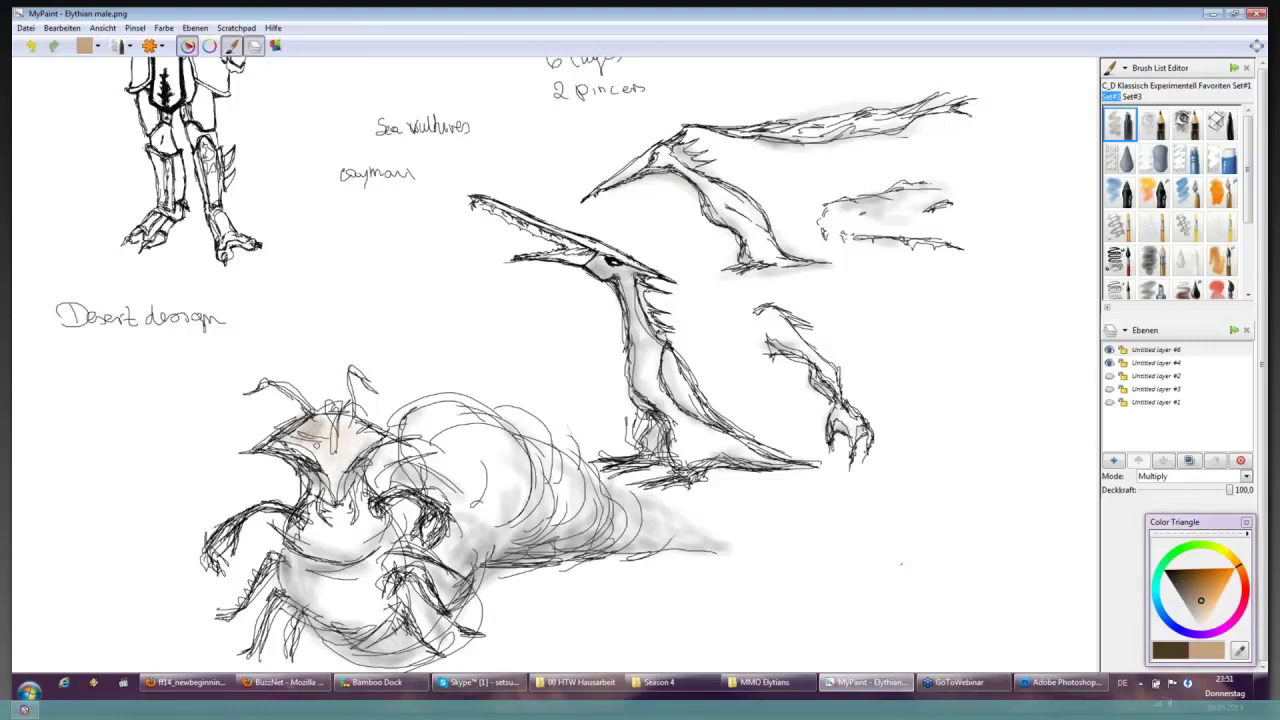
{"action": "left_click", "coordinate": [1122, 200]}
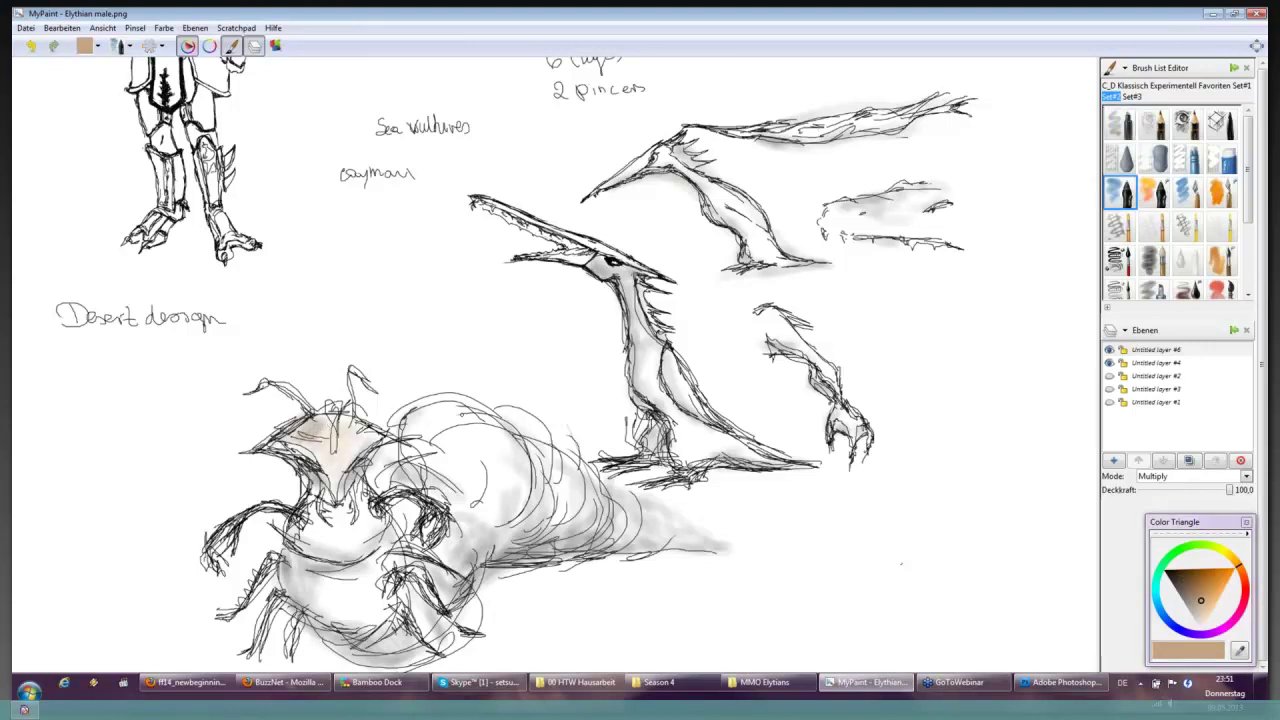
{"action": "mouse_move", "coordinate": [318, 414]}
{"action": "left_mouse_down"}
{"action": "mouse_move", "coordinate": [314, 454]}
{"action": "mouse_move", "coordinate": [346, 438]}
{"action": "mouse_move", "coordinate": [354, 476]}
{"action": "left_mouse_up"}
{"action": "mouse_move", "coordinate": [320, 534]}
{"action": "left_mouse_down"}
{"action": "mouse_move", "coordinate": [345, 542]}
{"action": "mouse_move", "coordinate": [370, 528]}
{"action": "mouse_move", "coordinate": [318, 520]}
{"action": "left_mouse_up"}
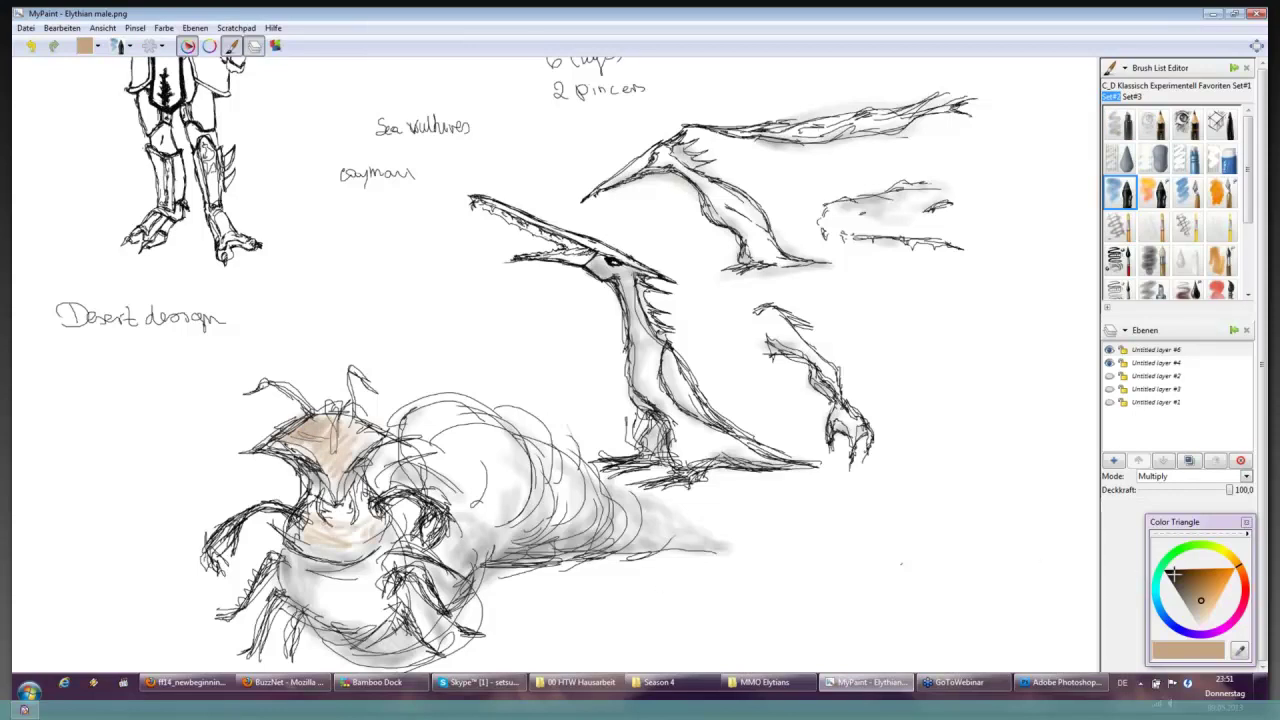
- Switch to black and darken the area around the creature's mouth
{"action": "left_click", "coordinate": [1170, 572]}
{"action": "mouse_move", "coordinate": [312, 496]}
{"action": "left_mouse_down"}
{"action": "mouse_move", "coordinate": [328, 520]}
{"action": "mouse_move", "coordinate": [360, 516]}
{"action": "left_mouse_up"}
{"action": "mouse_move", "coordinate": [350, 472]}
{"action": "left_mouse_down"}
{"action": "mouse_move", "coordinate": [366, 452]}
{"action": "mouse_move", "coordinate": [364, 474]}
{"action": "left_mouse_up"}
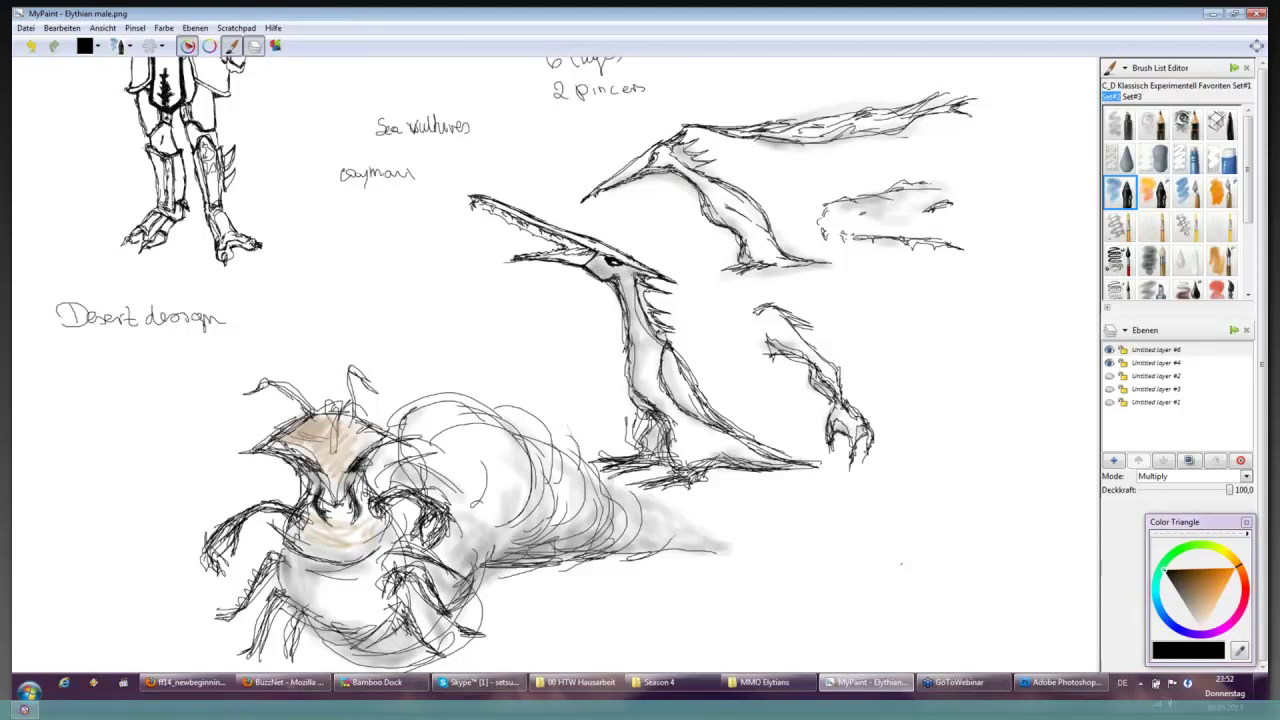
- Ink the worm's left antenna and head outline, plus a stroke on the sea vulture's neck
{"action": "mouse_move", "coordinate": [268, 380]}
{"action": "left_mouse_down"}
{"action": "mouse_move", "coordinate": [241, 398]}
{"action": "mouse_move", "coordinate": [310, 410]}
{"action": "mouse_move", "coordinate": [346, 376]}
{"action": "mouse_move", "coordinate": [370, 388]}
{"action": "left_mouse_up"}
{"action": "mouse_move", "coordinate": [267, 394]}
{"action": "left_mouse_down"}
{"action": "mouse_move", "coordinate": [254, 388]}
{"action": "mouse_move", "coordinate": [290, 378]}
{"action": "mouse_move", "coordinate": [322, 428]}
{"action": "mouse_move", "coordinate": [262, 448]}
{"action": "mouse_move", "coordinate": [298, 462]}
{"action": "mouse_move", "coordinate": [312, 488]}
{"action": "left_mouse_up"}
{"action": "left_click_drag", "start_coordinate": [398, 442], "coordinate": [362, 488]}
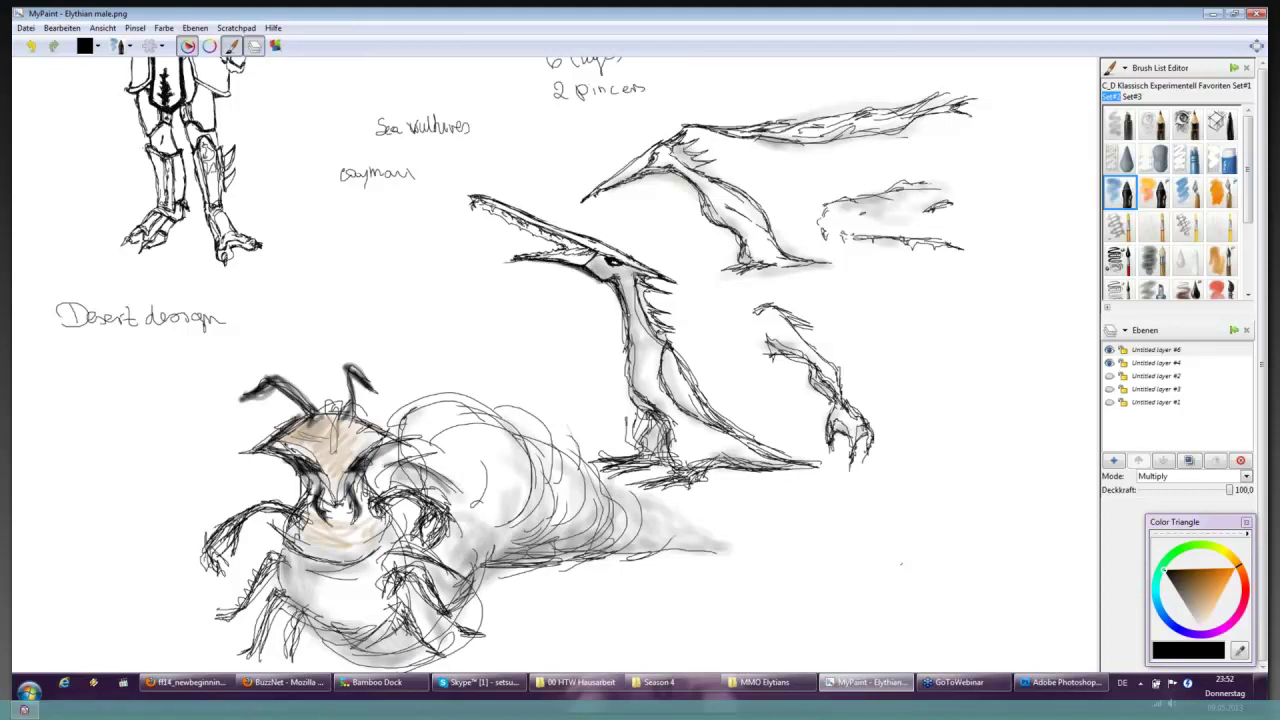
{"action": "left_click_drag", "start_coordinate": [624, 302], "coordinate": [638, 362]}
- Draw dark lines along the worm's upper body and scribble shading under its belly
{"action": "mouse_move", "coordinate": [388, 424]}
{"action": "left_mouse_down"}
{"action": "mouse_move", "coordinate": [438, 400]}
{"action": "mouse_move", "coordinate": [486, 412]}
{"action": "mouse_move", "coordinate": [530, 446]}
{"action": "left_mouse_up"}
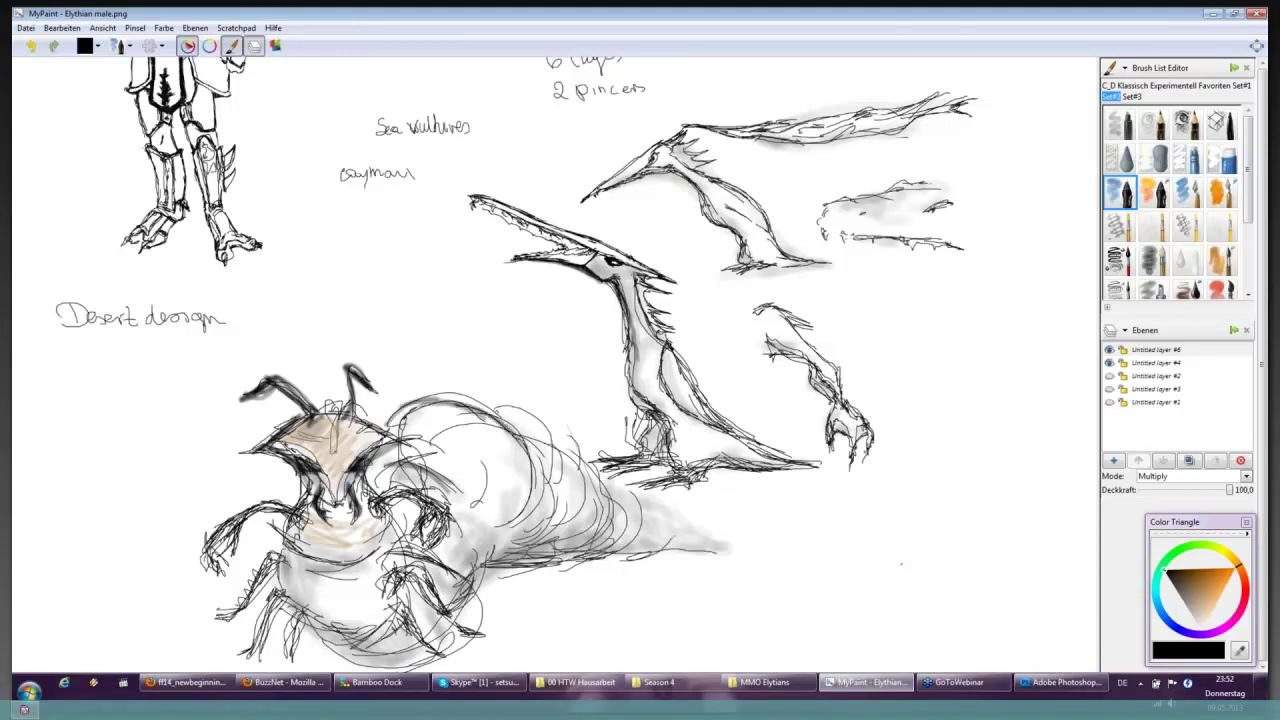
{"action": "mouse_move", "coordinate": [426, 420]}
{"action": "left_mouse_down"}
{"action": "mouse_move", "coordinate": [506, 400]}
{"action": "mouse_move", "coordinate": [526, 438]}
{"action": "mouse_move", "coordinate": [568, 446]}
{"action": "mouse_move", "coordinate": [590, 482]}
{"action": "left_mouse_up"}
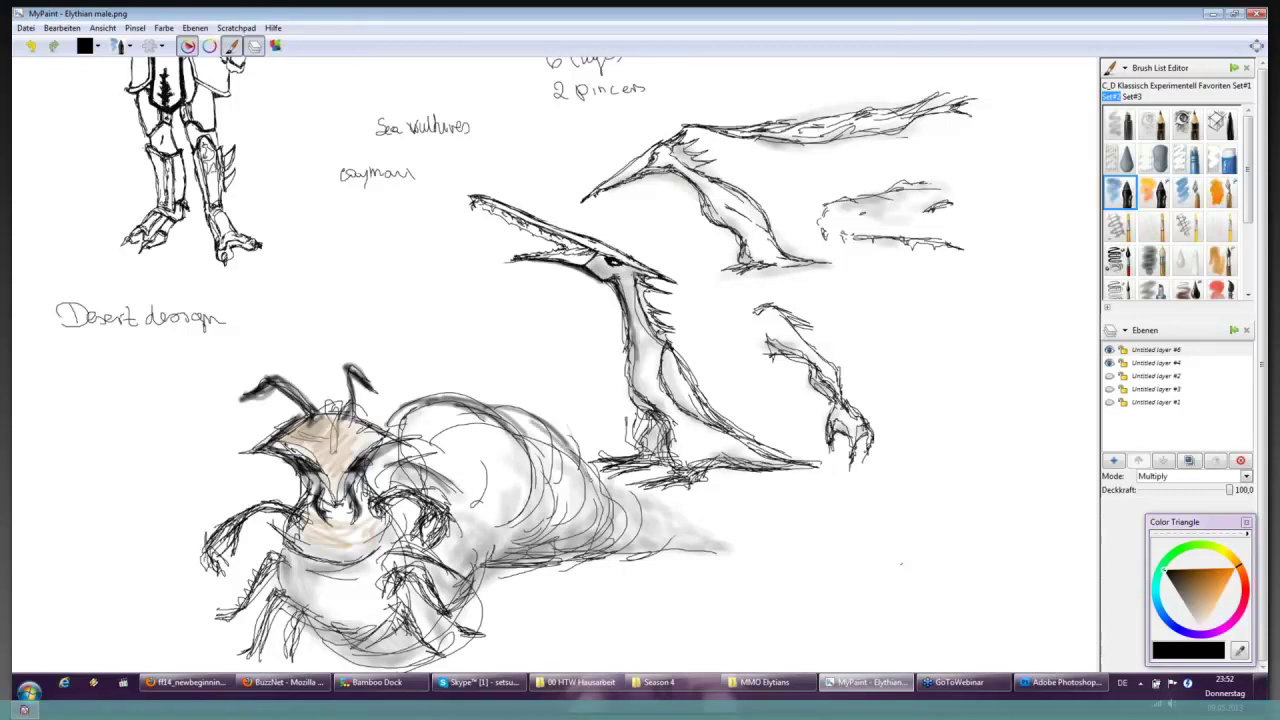
{"action": "left_click_drag", "start_coordinate": [522, 414], "coordinate": [574, 480]}
{"action": "left_click_drag", "start_coordinate": [498, 406], "coordinate": [536, 454]}
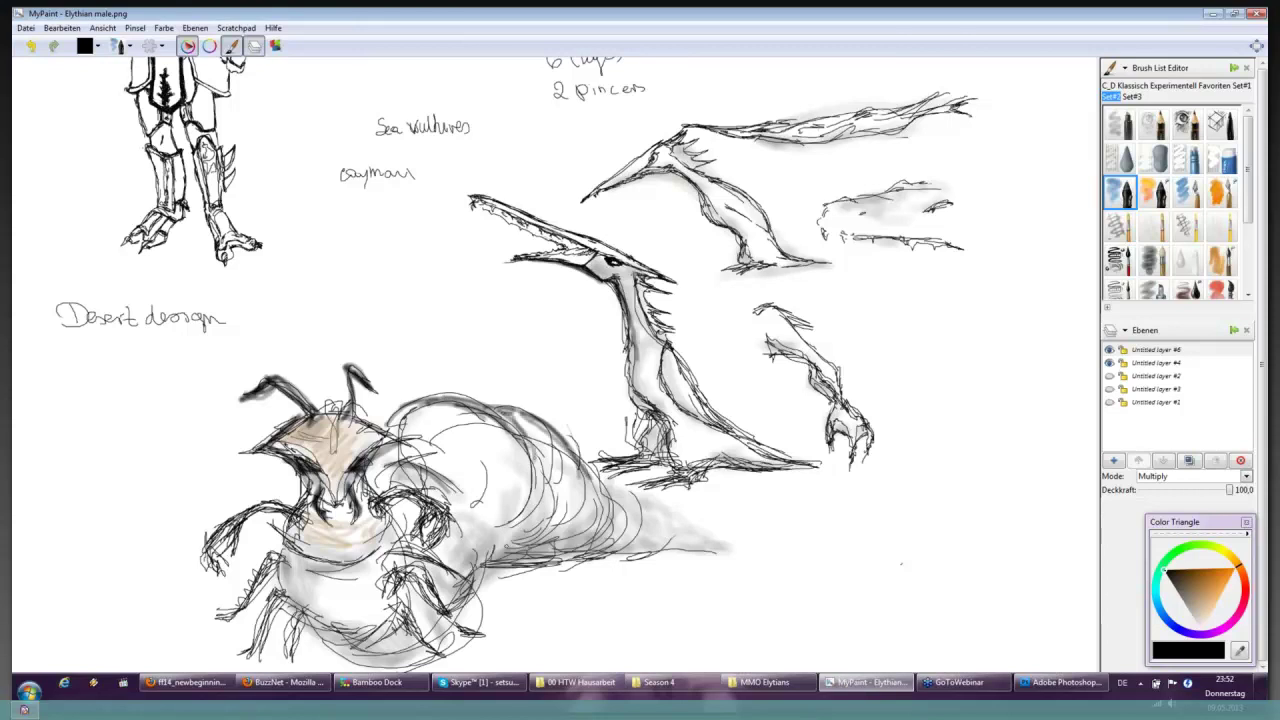
{"action": "mouse_move", "coordinate": [480, 562]}
{"action": "left_mouse_down"}
{"action": "mouse_move", "coordinate": [612, 558]}
{"action": "mouse_move", "coordinate": [500, 556]}
{"action": "mouse_move", "coordinate": [570, 545]}
{"action": "mouse_move", "coordinate": [520, 525]}
{"action": "mouse_move", "coordinate": [605, 553]}
{"action": "mouse_move", "coordinate": [706, 550]}
{"action": "mouse_move", "coordinate": [690, 540]}
{"action": "left_mouse_up"}
{"action": "mouse_move", "coordinate": [480, 566]}
{"action": "left_mouse_down"}
{"action": "mouse_move", "coordinate": [470, 586]}
{"action": "mouse_move", "coordinate": [490, 550]}
{"action": "left_mouse_up"}
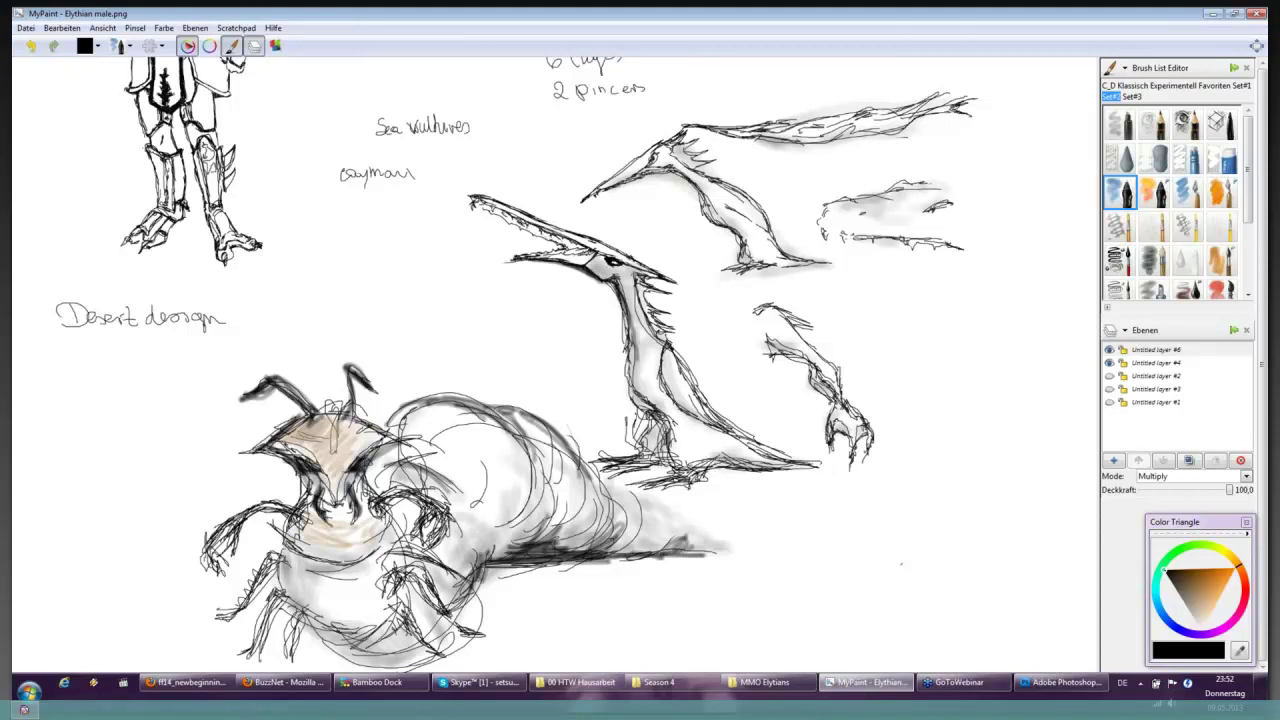
- Sketch and ink the worm's front and lower-left legs in dark strokes
{"action": "mouse_move", "coordinate": [294, 546]}
{"action": "left_mouse_down"}
{"action": "mouse_move", "coordinate": [274, 604]}
{"action": "mouse_move", "coordinate": [250, 566]}
{"action": "mouse_move", "coordinate": [250, 606]}
{"action": "mouse_move", "coordinate": [276, 640]}
{"action": "left_mouse_up"}
{"action": "left_click_drag", "start_coordinate": [244, 514], "coordinate": [210, 544]}
{"action": "mouse_move", "coordinate": [298, 508]}
{"action": "left_mouse_down"}
{"action": "mouse_move", "coordinate": [240, 514]}
{"action": "mouse_move", "coordinate": [306, 500]}
{"action": "left_mouse_up"}
{"action": "mouse_move", "coordinate": [222, 530]}
{"action": "left_mouse_down"}
{"action": "mouse_move", "coordinate": [268, 500]}
{"action": "mouse_move", "coordinate": [302, 498]}
{"action": "mouse_move", "coordinate": [290, 542]}
{"action": "mouse_move", "coordinate": [346, 580]}
{"action": "left_mouse_up"}
{"action": "left_click_drag", "start_coordinate": [282, 546], "coordinate": [340, 580]}
{"action": "mouse_move", "coordinate": [414, 528]}
{"action": "left_mouse_down"}
{"action": "mouse_move", "coordinate": [398, 550]}
{"action": "mouse_move", "coordinate": [378, 494]}
{"action": "mouse_move", "coordinate": [370, 512]}
{"action": "mouse_move", "coordinate": [376, 492]}
{"action": "mouse_move", "coordinate": [396, 570]}
{"action": "mouse_move", "coordinate": [470, 578]}
{"action": "mouse_move", "coordinate": [398, 588]}
{"action": "mouse_move", "coordinate": [454, 622]}
{"action": "left_mouse_up"}
- Darken the worm's lower legs and underside with black hatching
{"action": "mouse_move", "coordinate": [418, 564]}
{"action": "left_mouse_down"}
{"action": "mouse_move", "coordinate": [450, 620]}
{"action": "mouse_move", "coordinate": [404, 616]}
{"action": "mouse_move", "coordinate": [414, 642]}
{"action": "mouse_move", "coordinate": [312, 664]}
{"action": "left_mouse_up"}
{"action": "mouse_move", "coordinate": [384, 632]}
{"action": "left_mouse_down"}
{"action": "mouse_move", "coordinate": [346, 668]}
{"action": "mouse_move", "coordinate": [318, 660]}
{"action": "mouse_move", "coordinate": [350, 670]}
{"action": "mouse_move", "coordinate": [410, 658]}
{"action": "mouse_move", "coordinate": [314, 650]}
{"action": "mouse_move", "coordinate": [322, 642]}
{"action": "left_mouse_up"}
{"action": "mouse_move", "coordinate": [310, 640]}
{"action": "left_mouse_down"}
{"action": "mouse_move", "coordinate": [420, 668]}
{"action": "mouse_move", "coordinate": [442, 642]}
{"action": "mouse_move", "coordinate": [422, 640]}
{"action": "mouse_move", "coordinate": [448, 620]}
{"action": "mouse_move", "coordinate": [428, 636]}
{"action": "mouse_move", "coordinate": [440, 638]}
{"action": "mouse_move", "coordinate": [350, 604]}
{"action": "mouse_move", "coordinate": [362, 602]}
{"action": "mouse_move", "coordinate": [382, 646]}
{"action": "left_mouse_up"}
{"action": "mouse_move", "coordinate": [288, 552]}
{"action": "left_mouse_down"}
{"action": "mouse_move", "coordinate": [320, 622]}
{"action": "mouse_move", "coordinate": [294, 612]}
{"action": "mouse_move", "coordinate": [354, 550]}
{"action": "left_mouse_up"}
{"action": "mouse_move", "coordinate": [484, 514]}
{"action": "left_mouse_down"}
{"action": "mouse_move", "coordinate": [488, 558]}
{"action": "mouse_move", "coordinate": [532, 558]}
{"action": "left_mouse_up"}
{"action": "left_click_drag", "start_coordinate": [486, 556], "coordinate": [532, 562]}
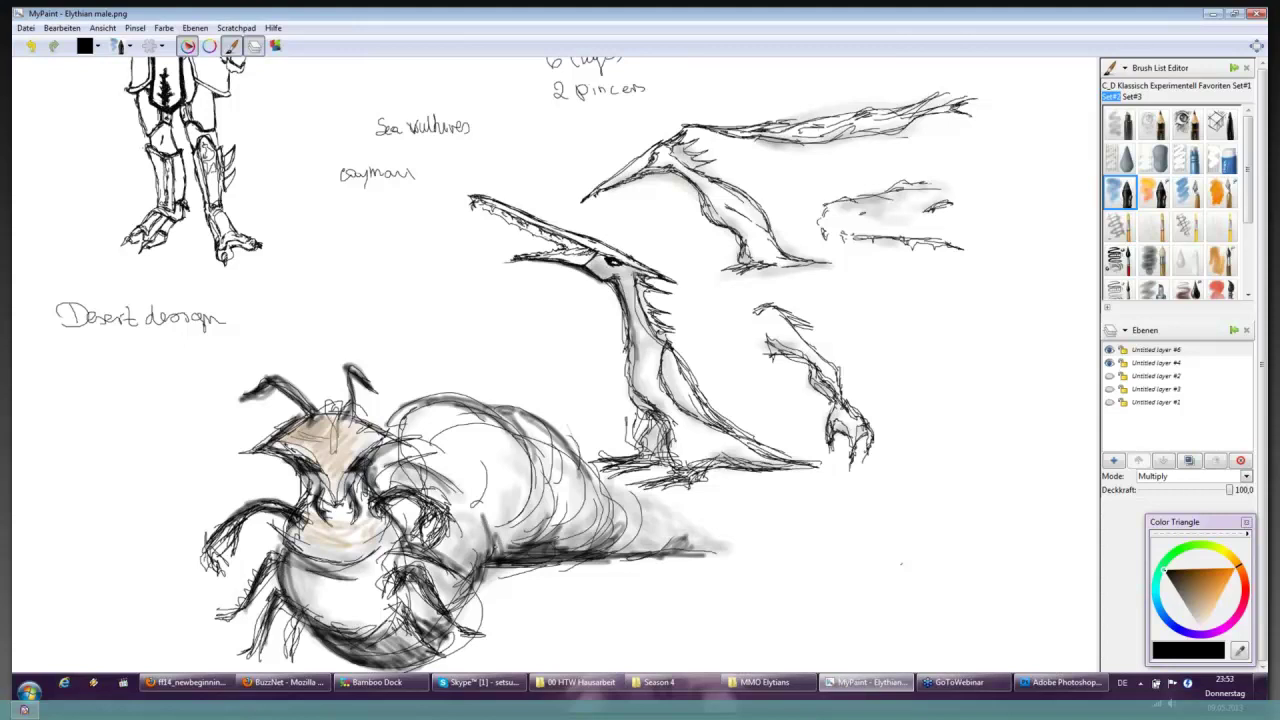
{"action": "mouse_move", "coordinate": [482, 528]}
{"action": "left_mouse_down"}
{"action": "mouse_move", "coordinate": [494, 576]}
{"action": "mouse_move", "coordinate": [588, 526]}
{"action": "mouse_move", "coordinate": [636, 560]}
{"action": "mouse_move", "coordinate": [644, 540]}
{"action": "left_mouse_up"}
- Trace the worm's upper body and tail contour and darken its lower belly
{"action": "mouse_move", "coordinate": [492, 410]}
{"action": "left_mouse_down"}
{"action": "mouse_move", "coordinate": [552, 430]}
{"action": "mouse_move", "coordinate": [650, 496]}
{"action": "left_mouse_up"}
{"action": "mouse_move", "coordinate": [574, 466]}
{"action": "left_mouse_down"}
{"action": "mouse_move", "coordinate": [682, 508]}
{"action": "mouse_move", "coordinate": [698, 532]}
{"action": "left_mouse_up"}
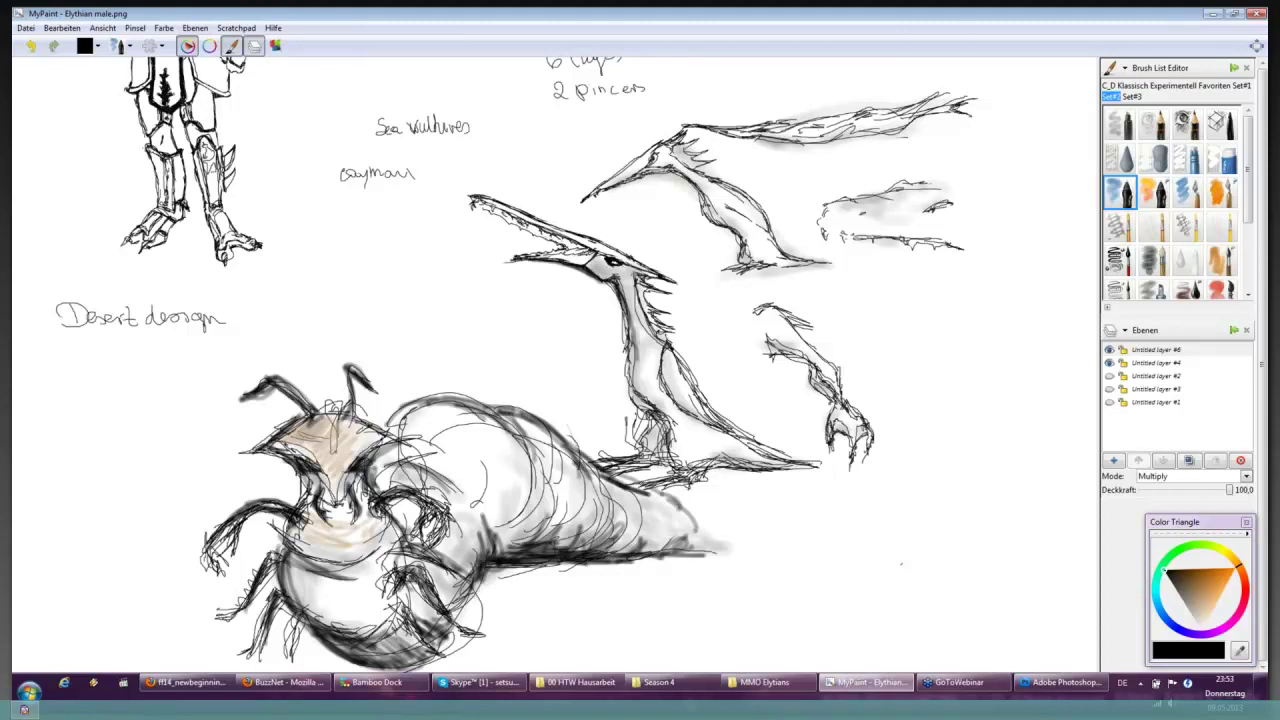
{"action": "left_click_drag", "start_coordinate": [642, 486], "coordinate": [722, 520]}
{"action": "left_click_drag", "start_coordinate": [298, 612], "coordinate": [282, 672]}
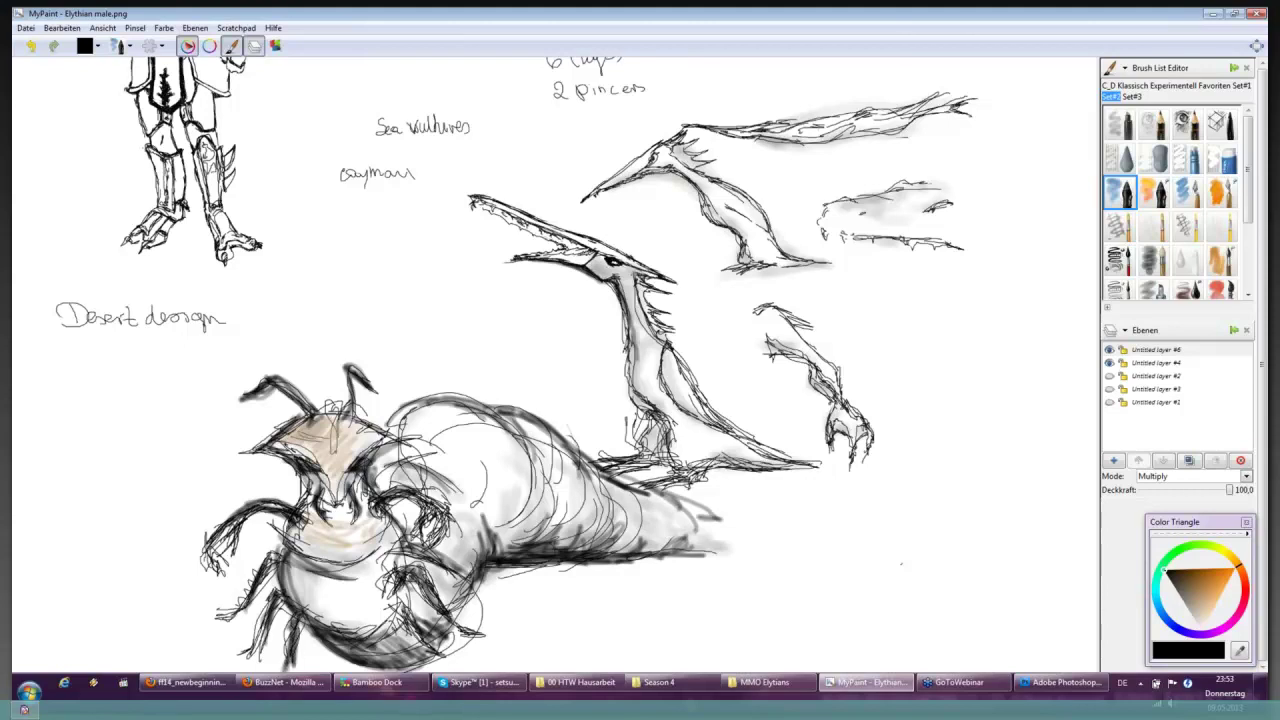
{"action": "left_click_drag", "start_coordinate": [402, 570], "coordinate": [442, 610]}
{"action": "left_click_drag", "start_coordinate": [450, 618], "coordinate": [474, 642]}
{"action": "left_click_drag", "start_coordinate": [416, 513], "coordinate": [425, 541]}
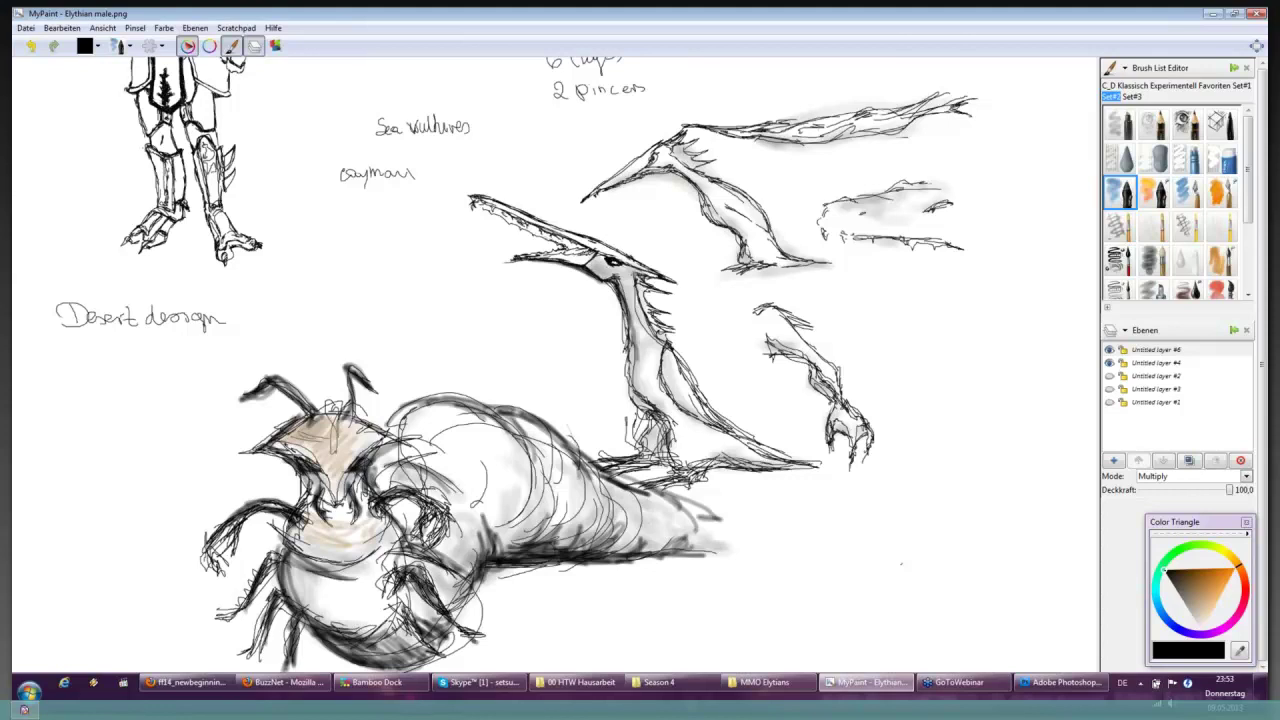
- Ink the sea vulture's legs, tail line and clawed arm
{"action": "mouse_move", "coordinate": [628, 360]}
{"action": "left_mouse_down"}
{"action": "mouse_move", "coordinate": [668, 430]}
{"action": "mouse_move", "coordinate": [648, 451]}
{"action": "left_mouse_up"}
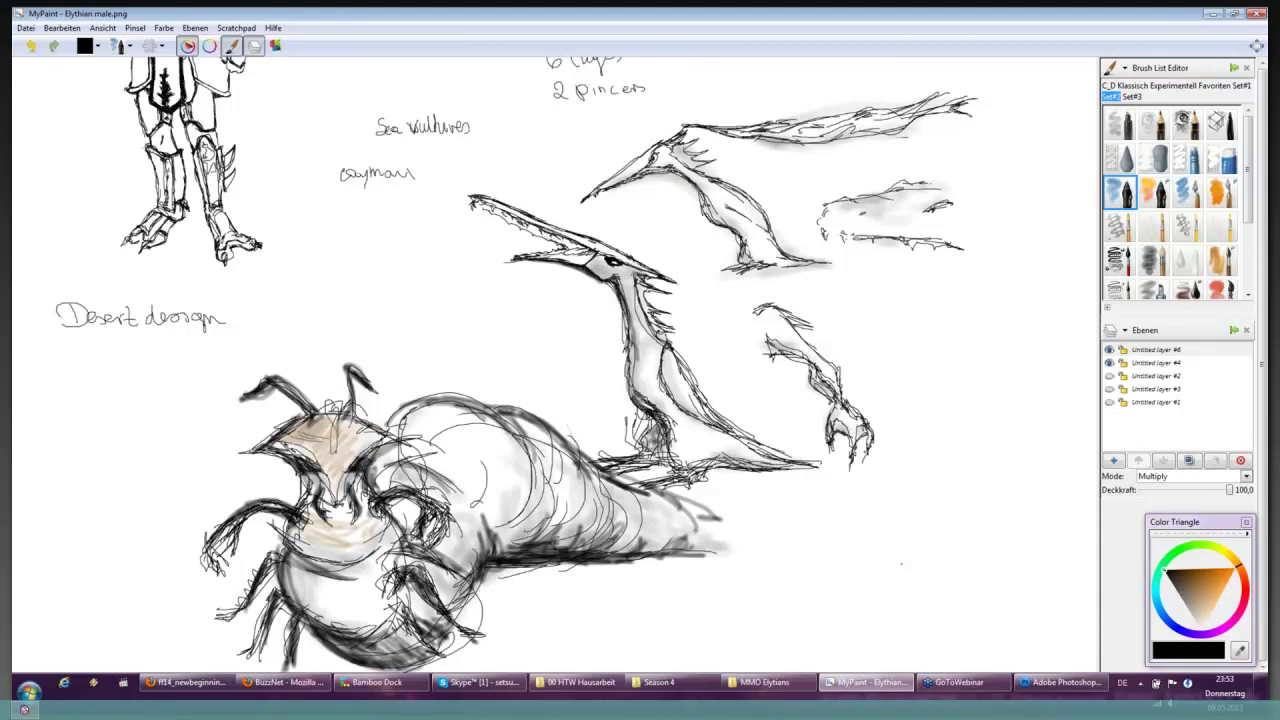
{"action": "left_click_drag", "start_coordinate": [686, 410], "coordinate": [722, 432]}
{"action": "mouse_move", "coordinate": [758, 356]}
{"action": "left_mouse_down"}
{"action": "mouse_move", "coordinate": [800, 362]}
{"action": "mouse_move", "coordinate": [838, 410]}
{"action": "mouse_move", "coordinate": [834, 432]}
{"action": "left_mouse_up"}
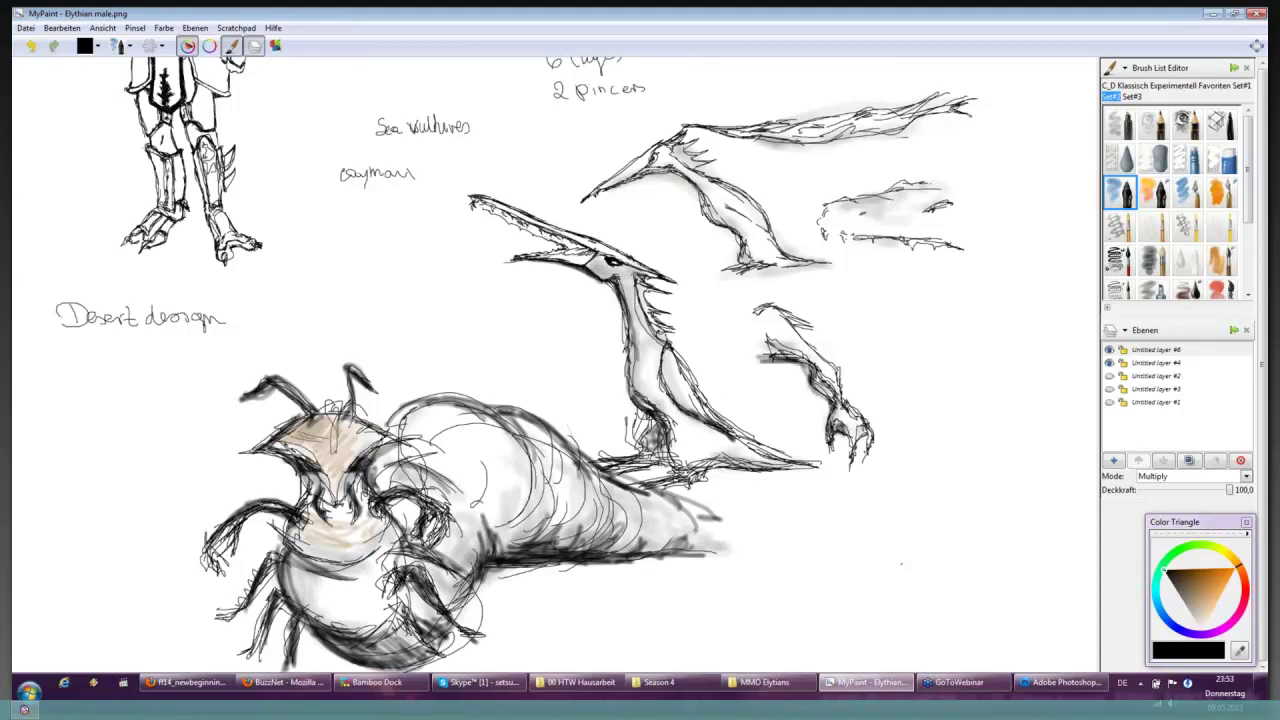